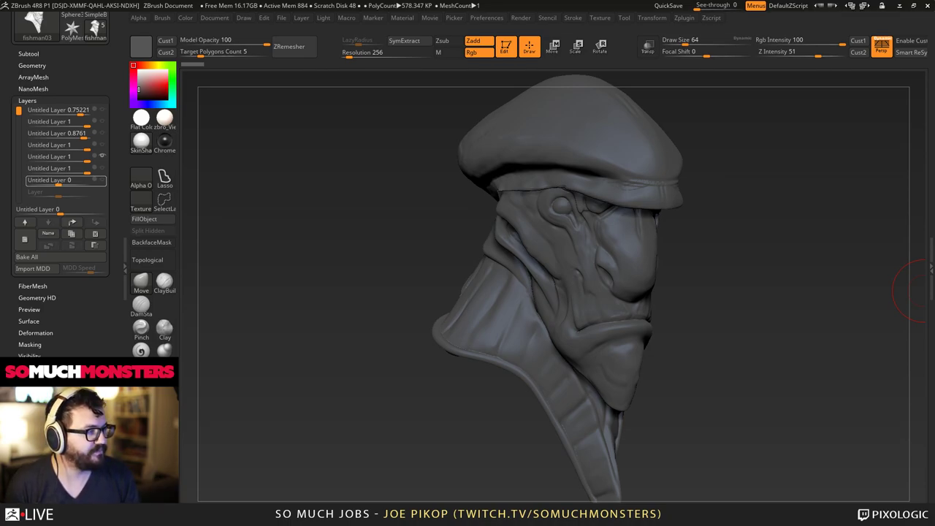
In IrfanView, show the MinotaurGladiator02.jpg concept, review the unique and symmetrical areas in gladiator_wip_03.jpg, and close that breakdown.
drag(934, 80, 536, 12)
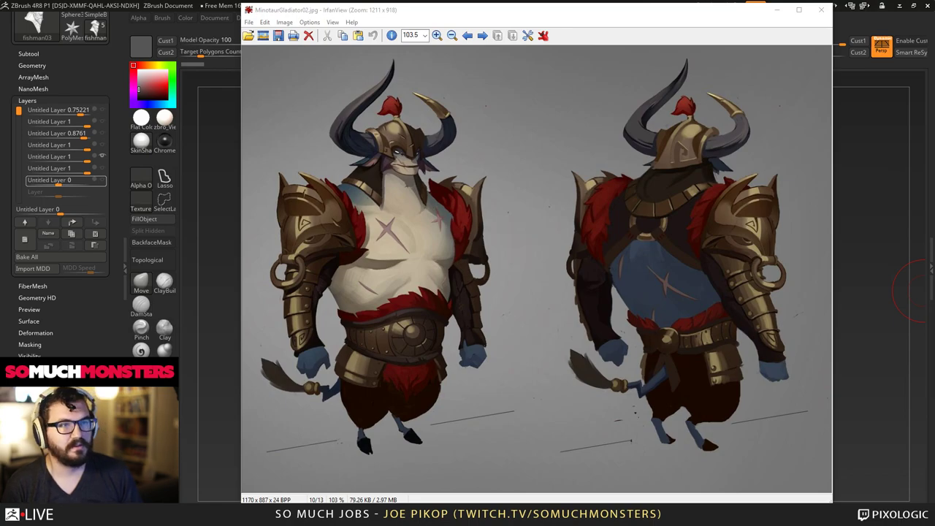
drag(934, 28, 577, 7)
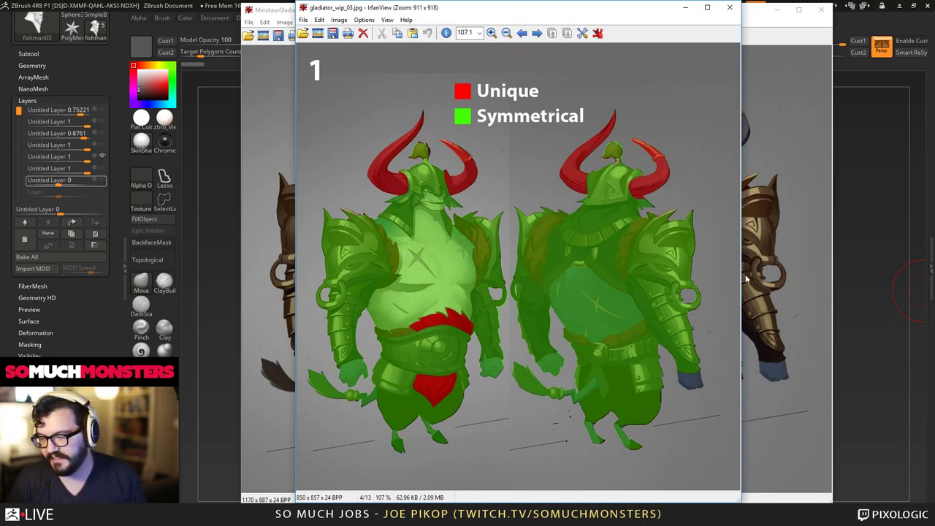
drag(581, 13, 591, 29)
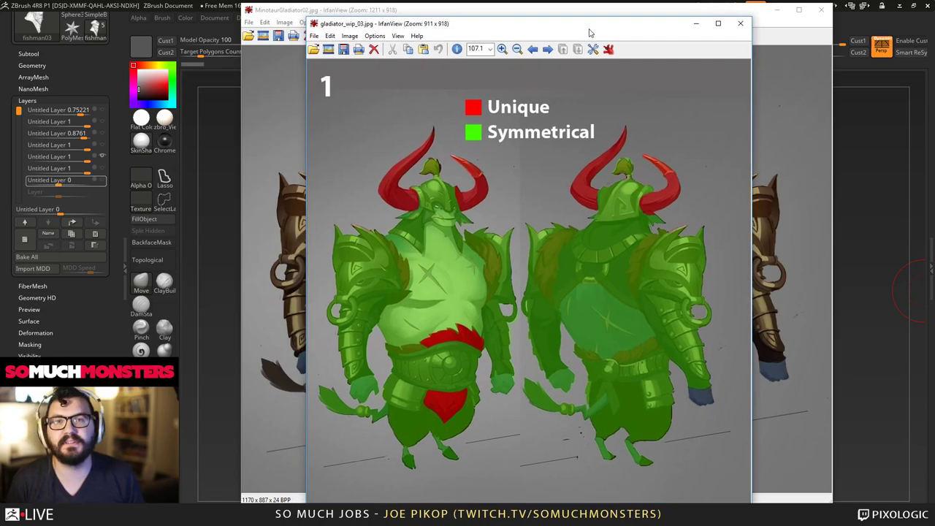
click(737, 24)
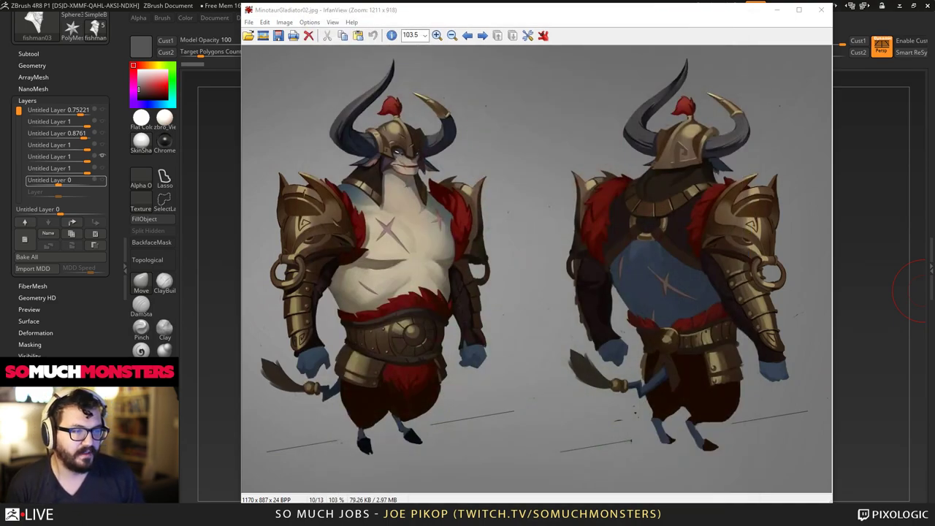
Compare the second symmetry breakdown in gladiator_wip_04.jpg with Untitled-3.jpg over the concept art, and close both images.
key(alt+Tab)
drag(380, 116, 388, 146)
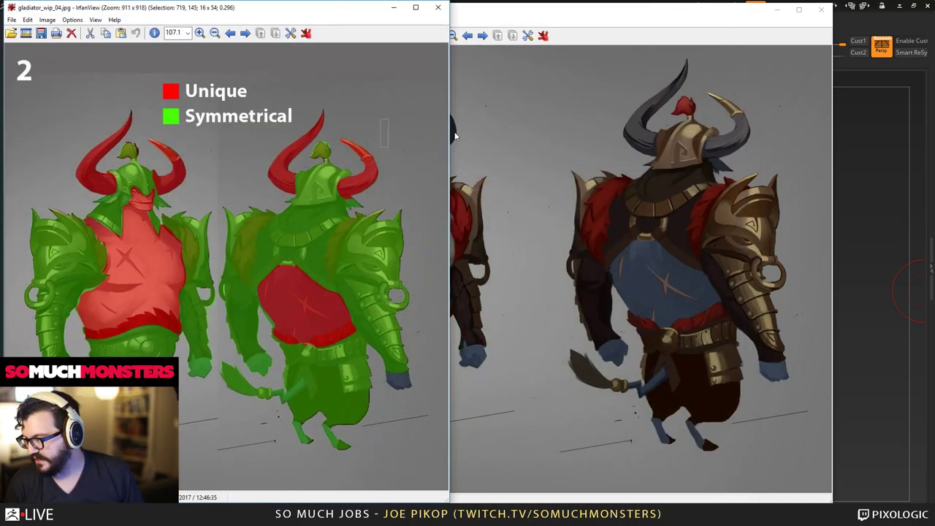
key(alt+Tab)
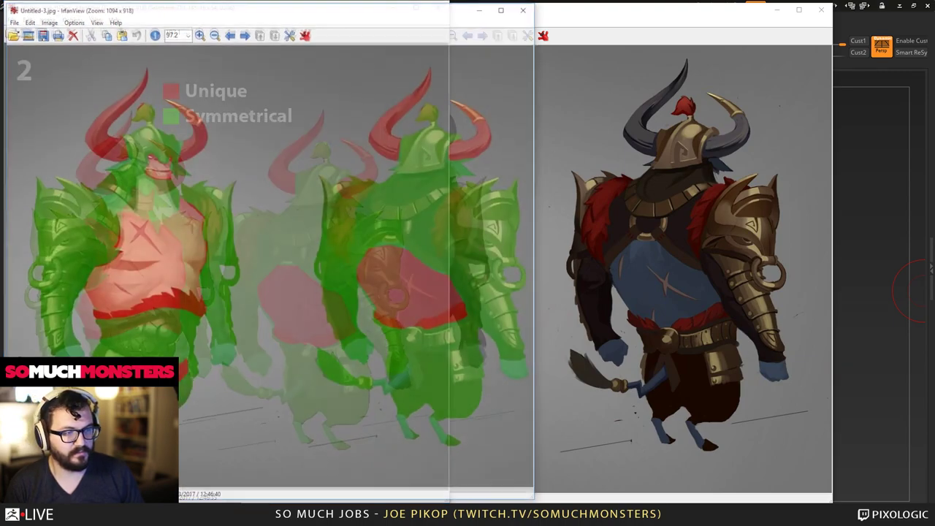
drag(265, 15, 455, 31)
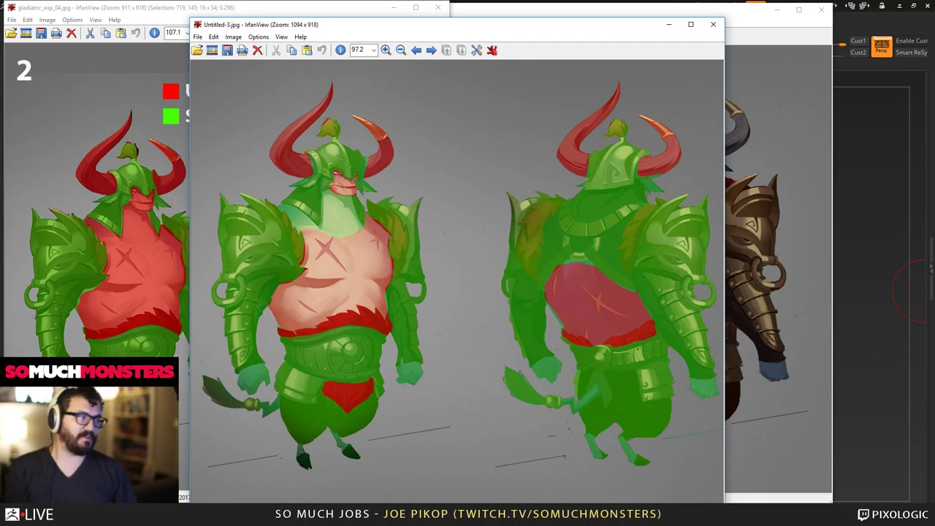
click(913, 329)
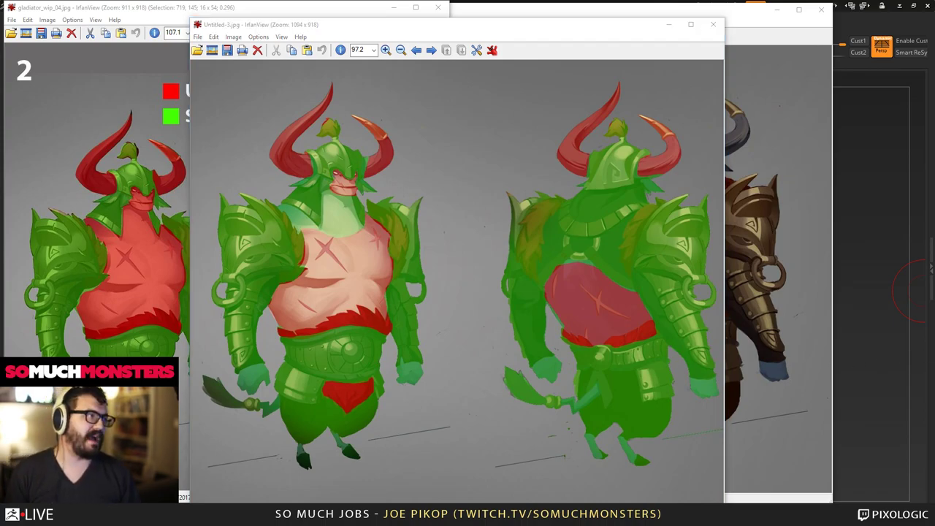
click(616, 393)
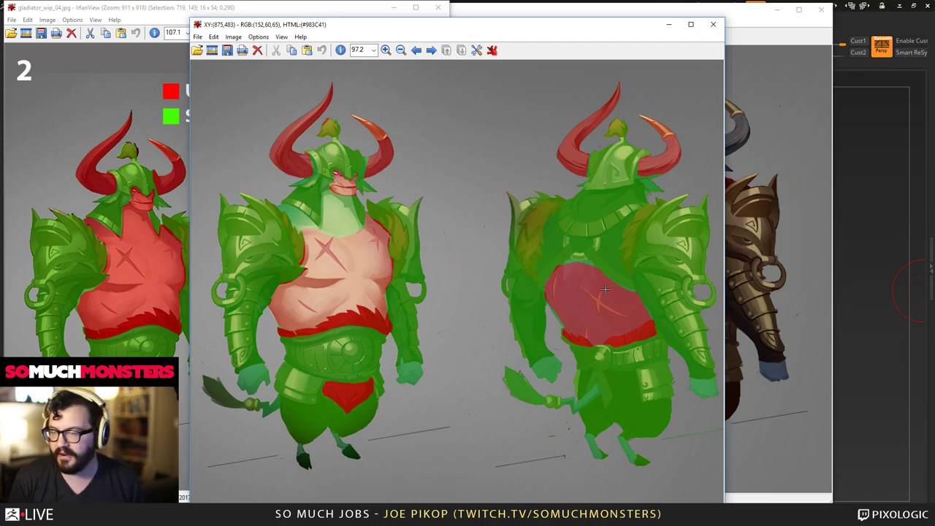
click(714, 26)
click(438, 7)
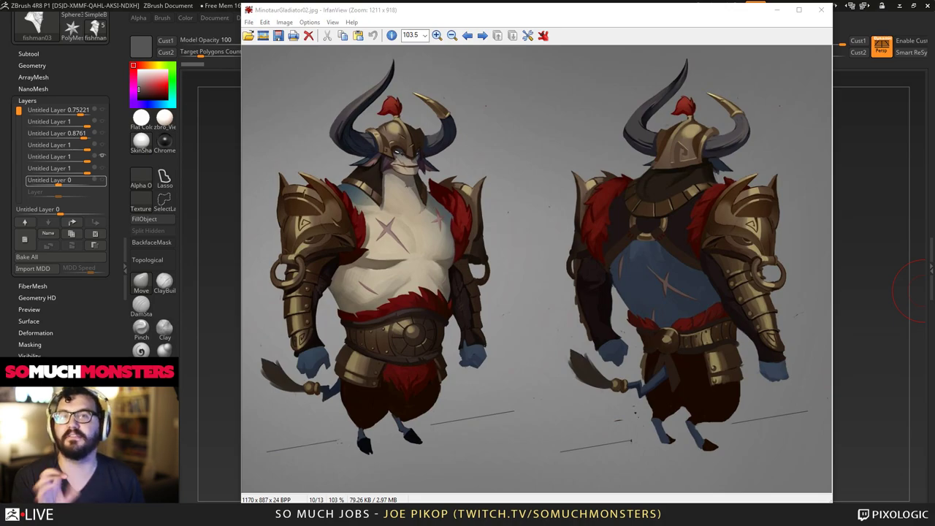
Review the additional changes marked on gladiator_wip_11.jpg beside the concept art, and close the image.
key(alt+Tab)
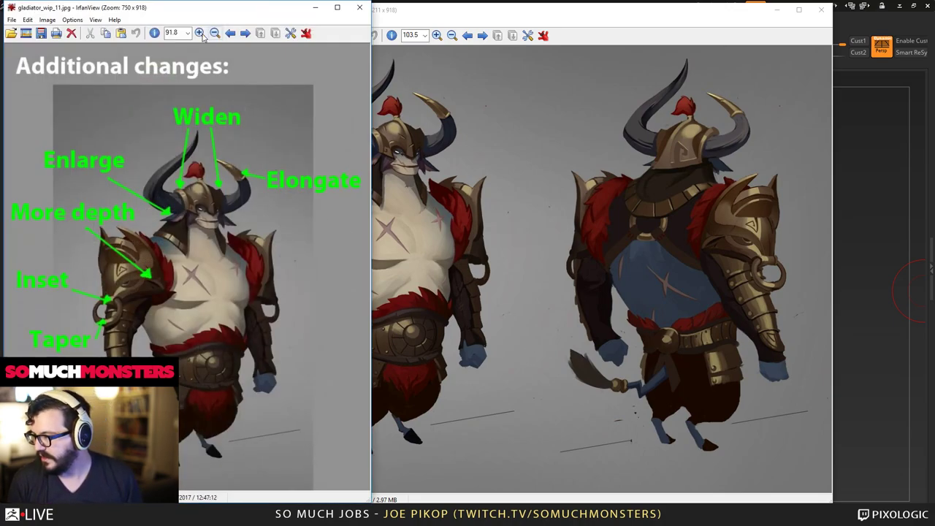
drag(149, 13, 620, 16)
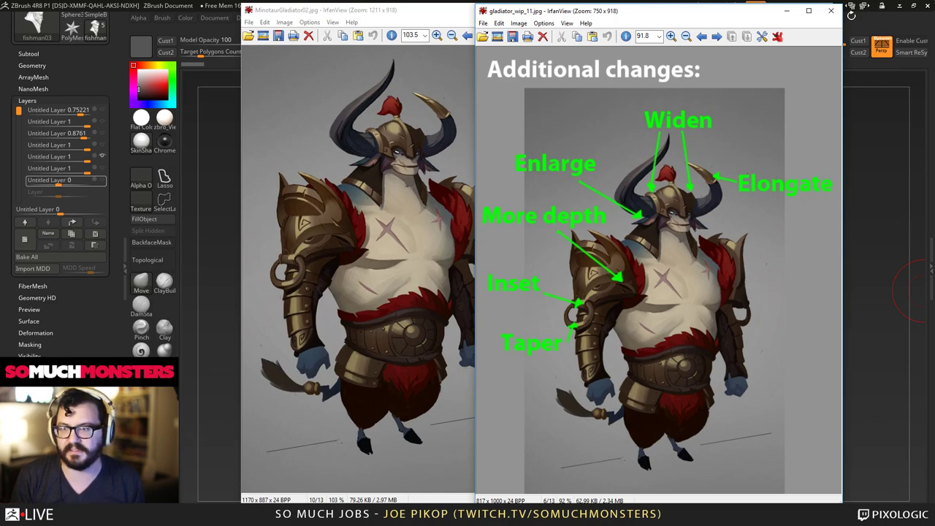
click(830, 11)
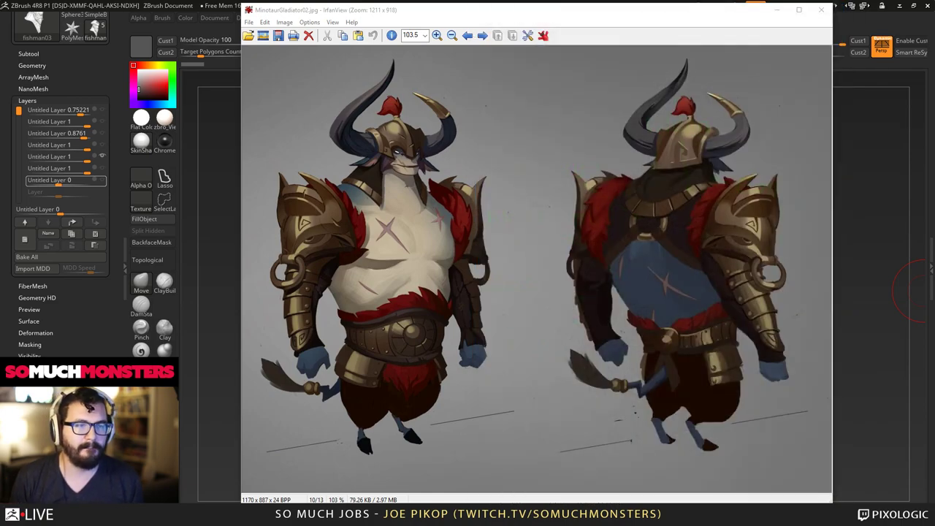
Bring up gladiatorpaintover.jpg, enlarge it to 100%, and maximize its window to read the feedback notes.
key(alt+Tab)
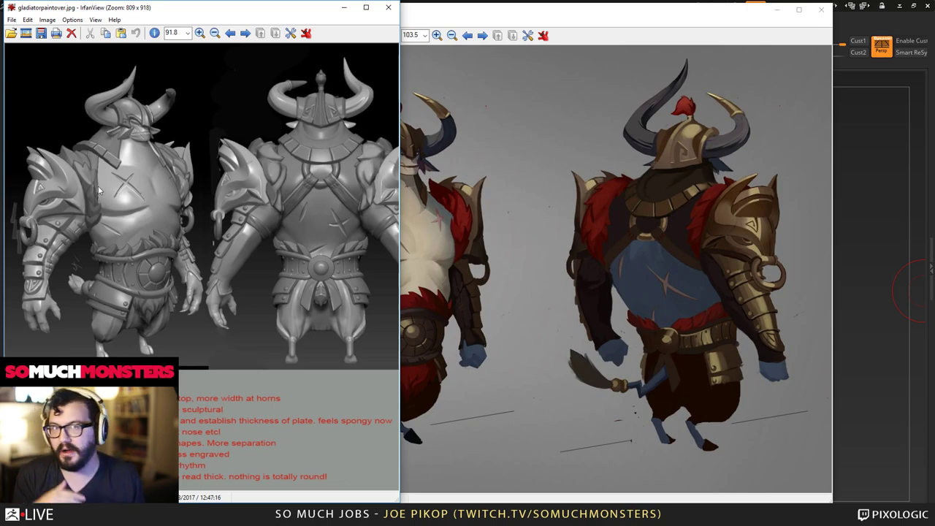
click(95, 19)
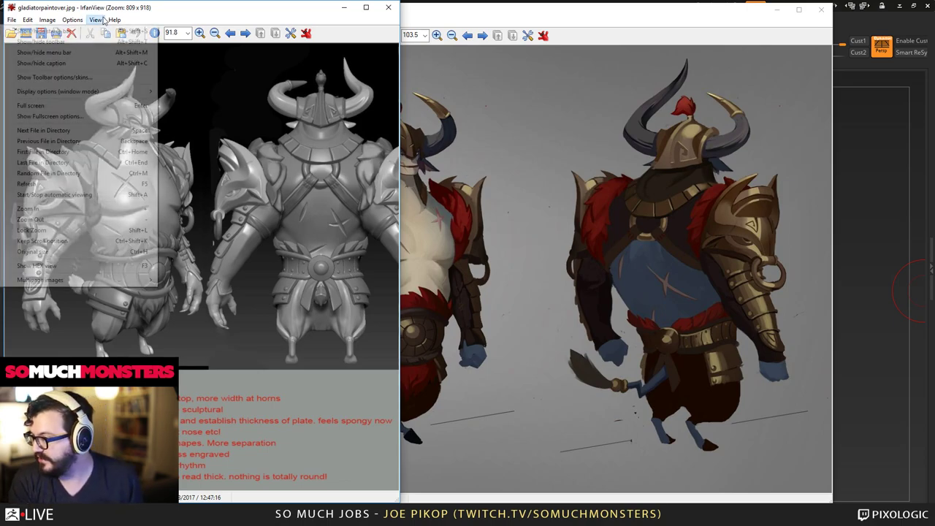
click(198, 16)
drag(198, 17, 360, 48)
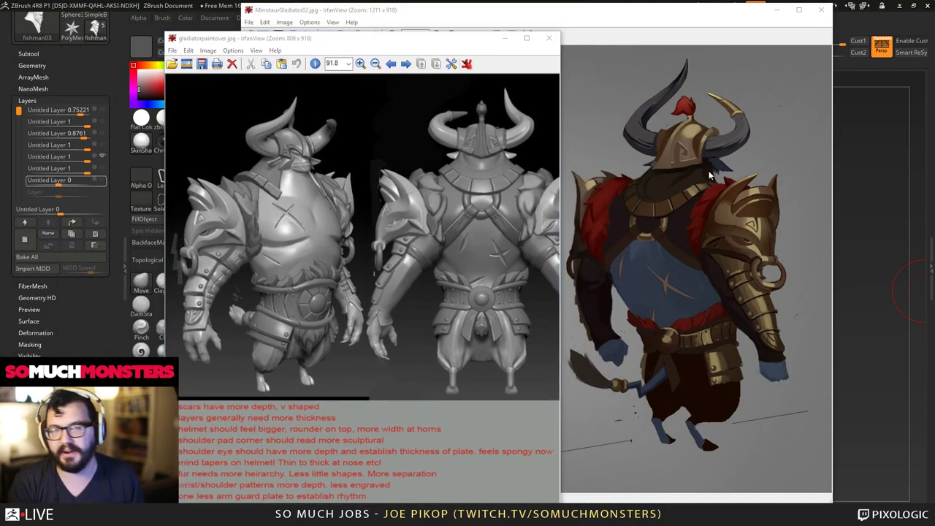
click(439, 170)
key(plus)
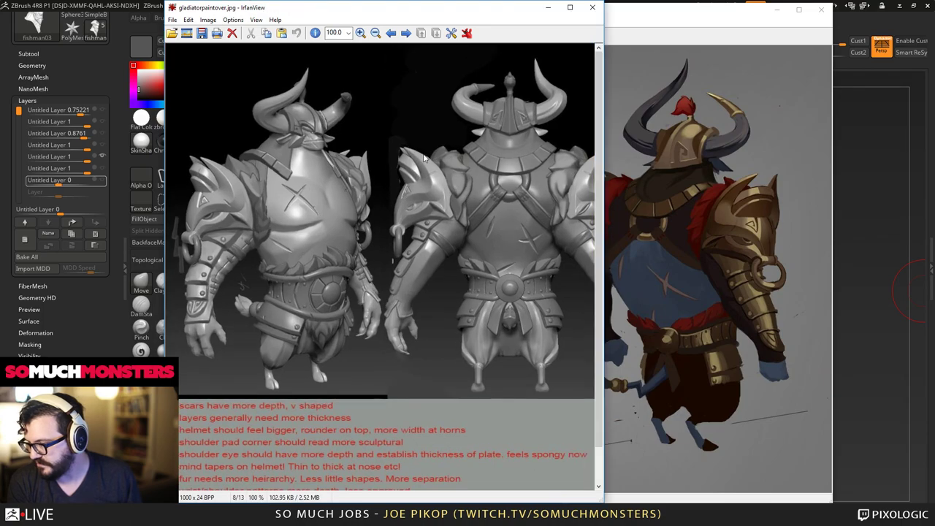
drag(434, 137, 166, 355)
click(488, 154)
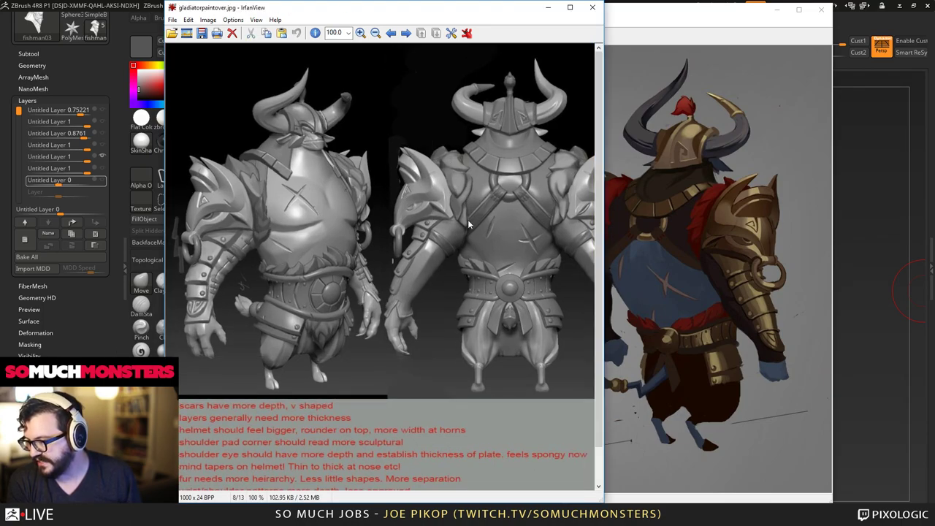
double_click(449, 9)
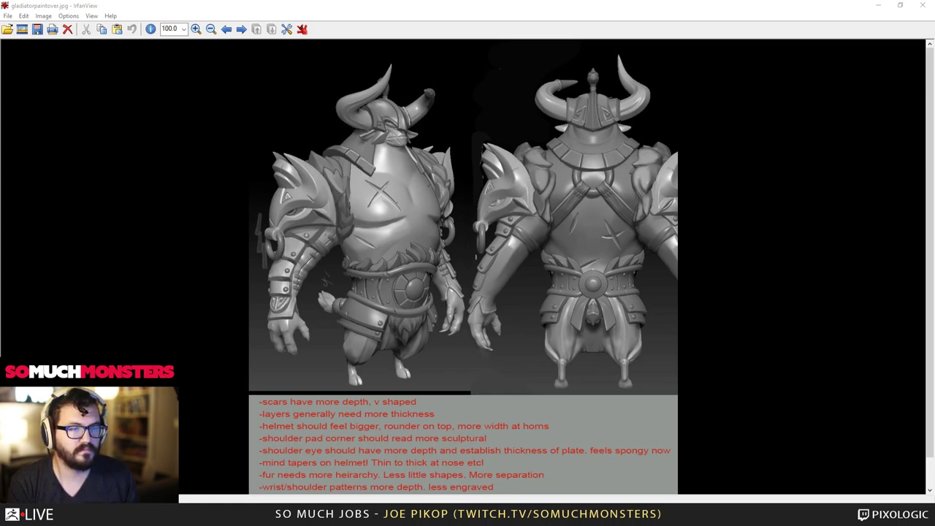
Place gladiator_wip_09.jpg beside the paintover and zoom in on the forearm armor in its painted concept.
key(alt+Tab)
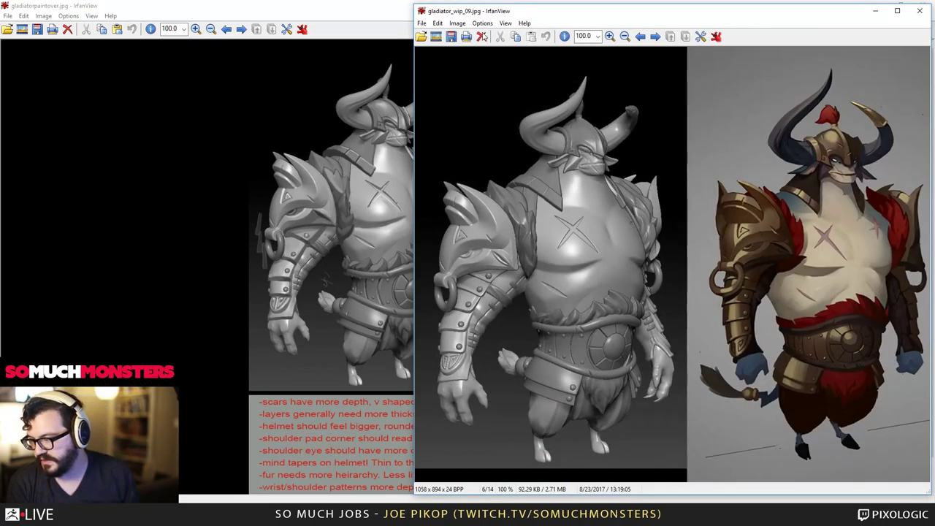
mouse_move(490, 13)
mouse_down()
mouse_move(390, 18)
mouse_move(571, 18)
mouse_move(541, 18)
mouse_up()
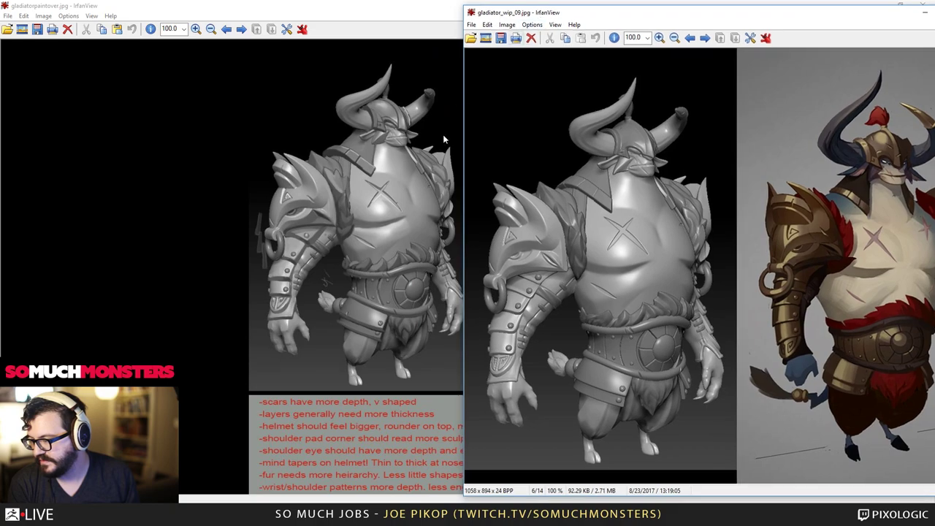
mouse_move(583, 243)
mouse_down()
mouse_move(565, 252)
mouse_move(466, 394)
mouse_move(465, 410)
mouse_up()
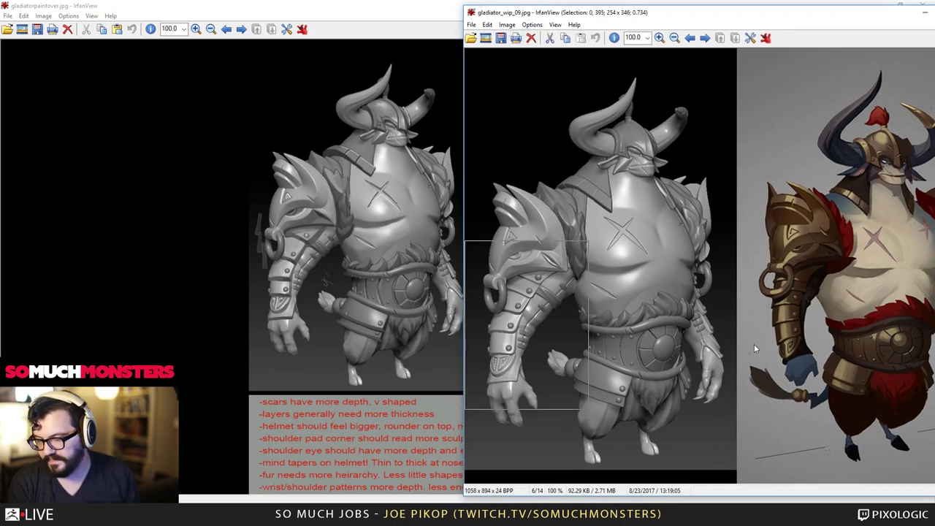
click(850, 234)
drag(851, 233, 700, 406)
click(809, 284)
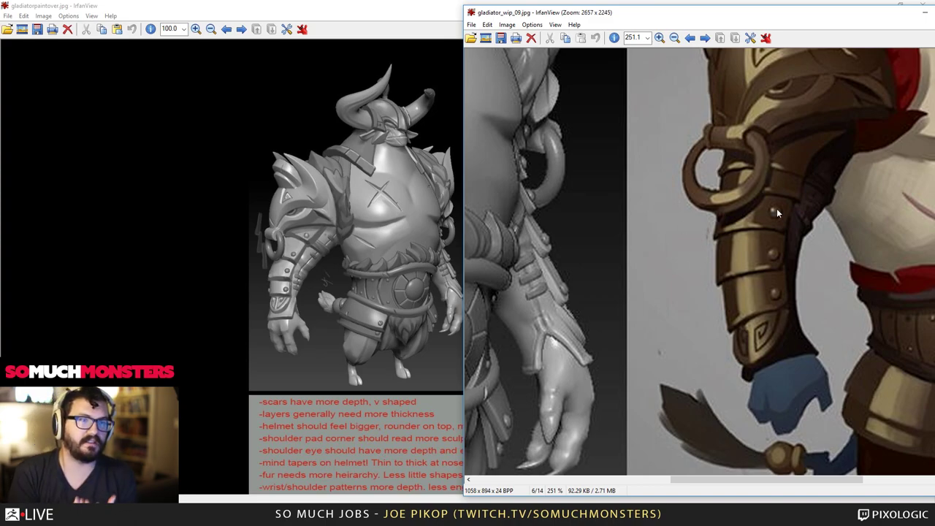
Fit the whole gladiator_wip_09.jpg image in its window and place it beside the paintover again.
key(alt+Tab)
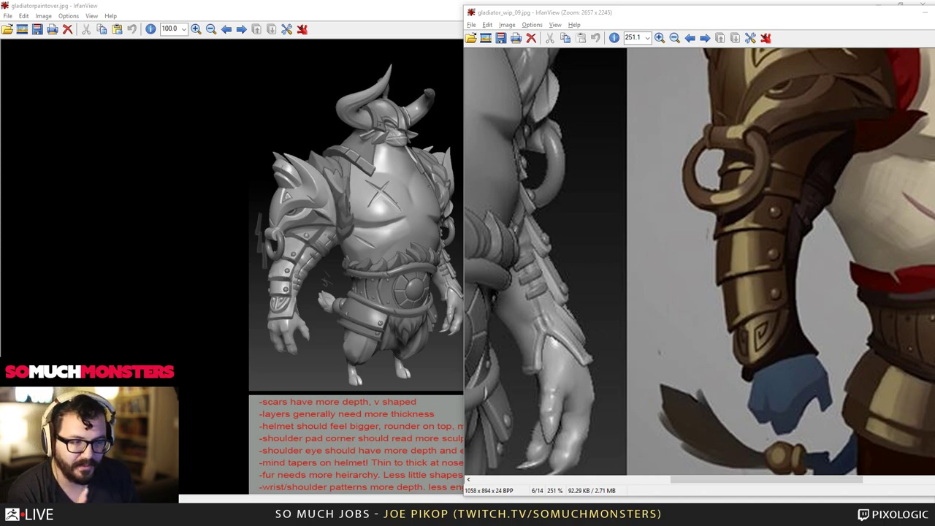
click(601, 202)
key(f)
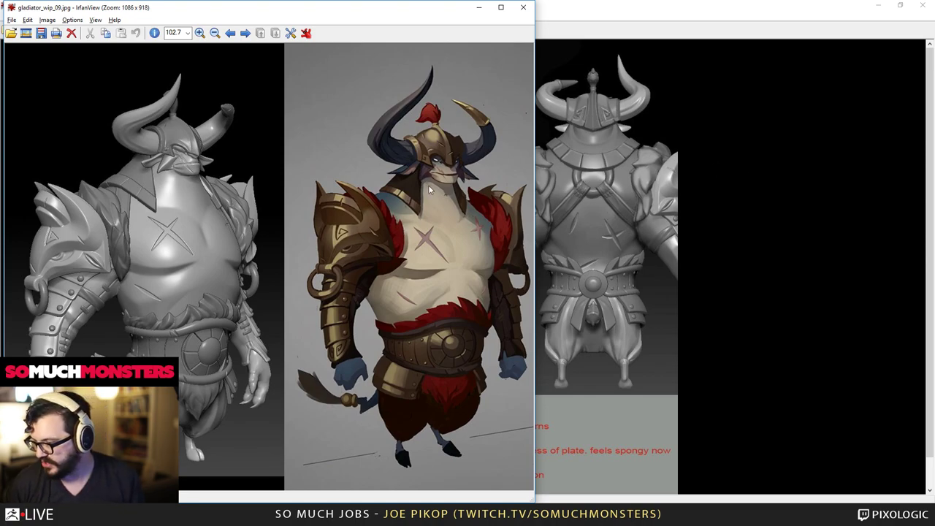
drag(399, 14, 888, 42)
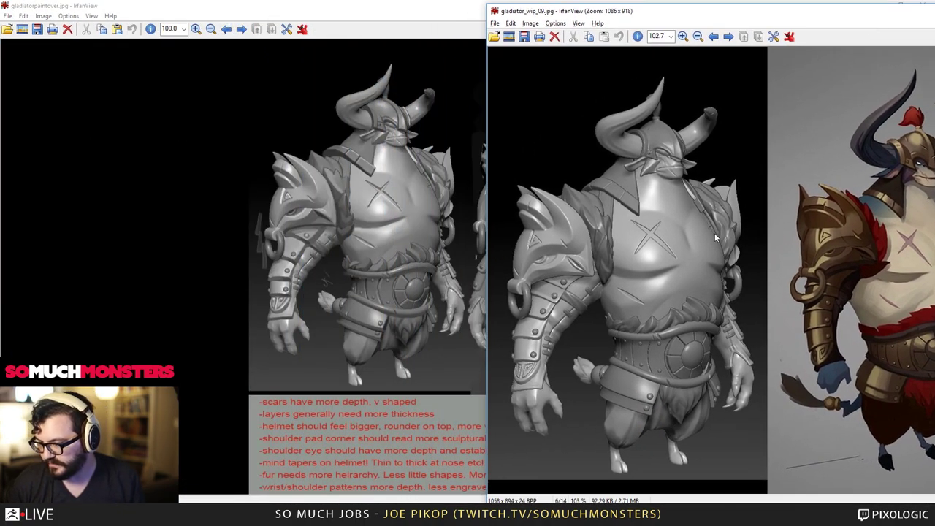
Zoom in on the chest scar in gladiatorpaintover.jpg and examine the belly scar below it.
click(348, 276)
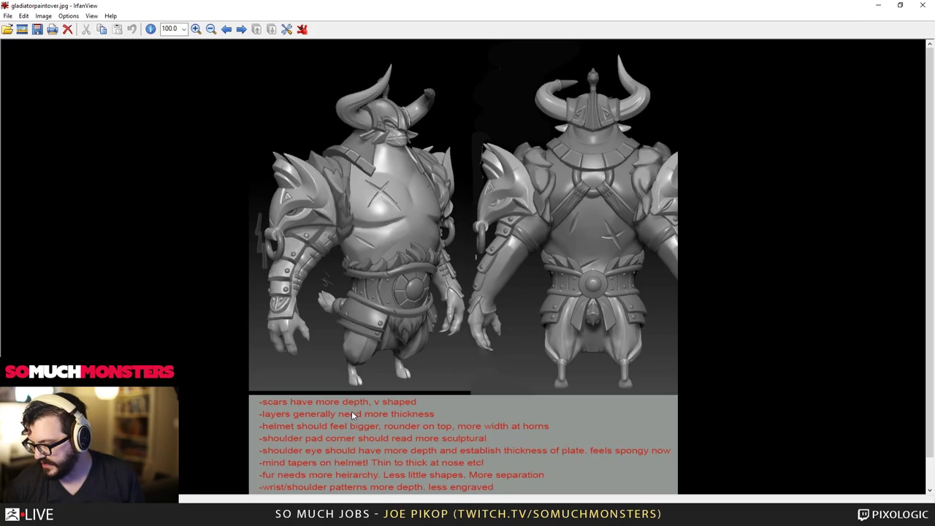
drag(368, 176, 404, 245)
click(380, 199)
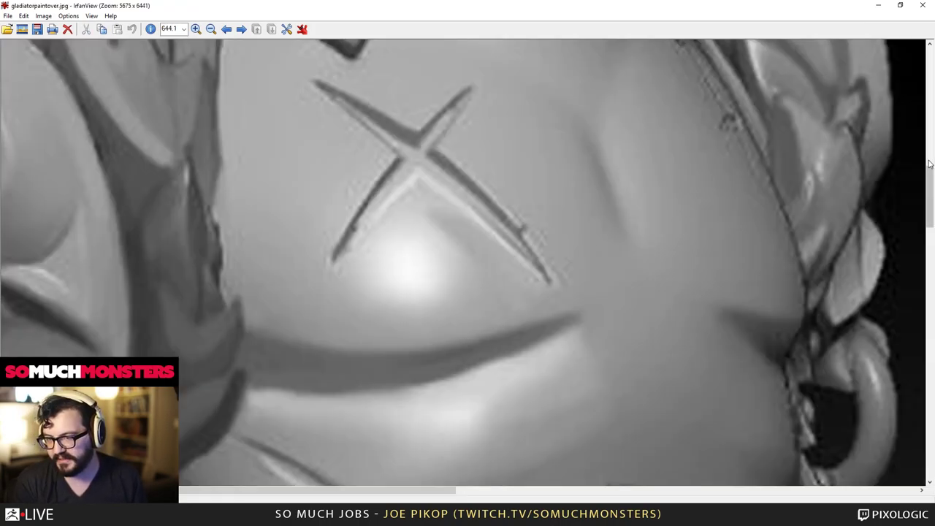
drag(926, 182, 926, 210)
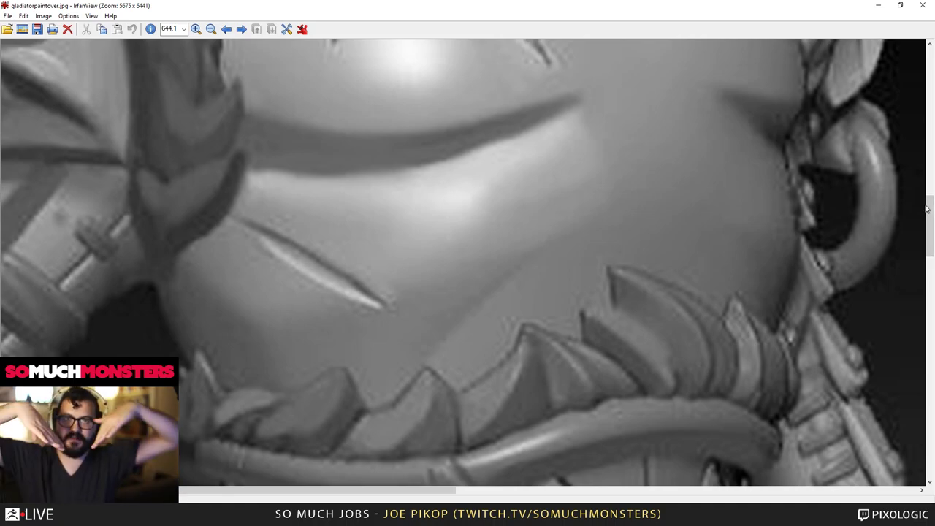
Zoom in on the belly scar in gladiator_wip_09.jpg to compare its depth with the paintover, and restore the original size.
key(alt+Tab)
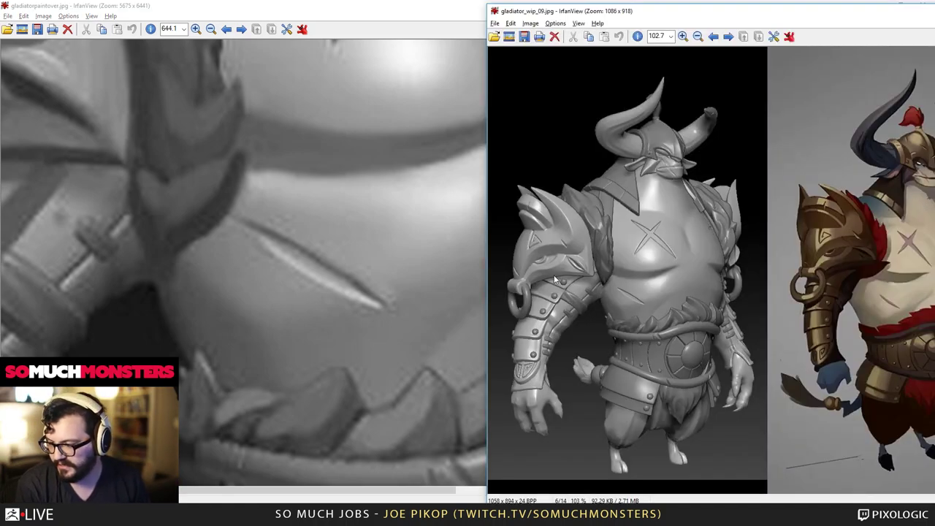
drag(600, 267, 666, 333)
click(640, 301)
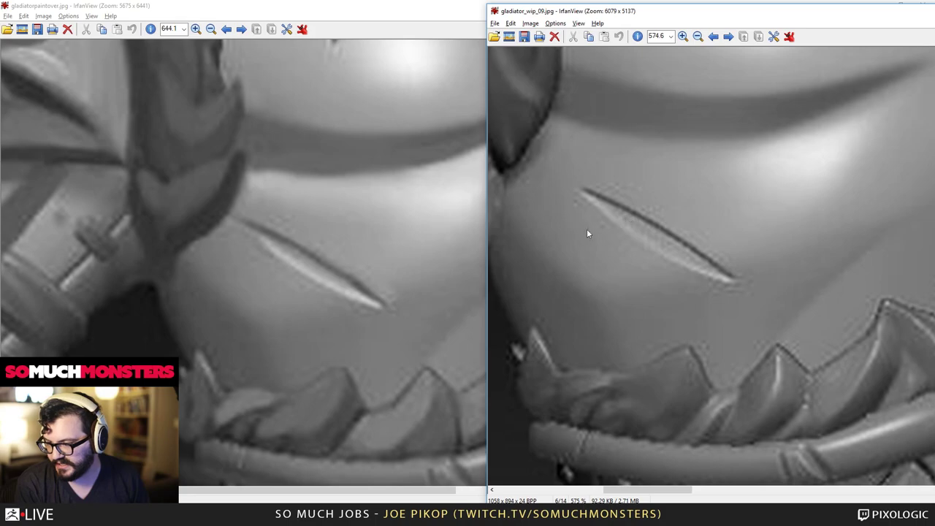
key(ctrl+h)
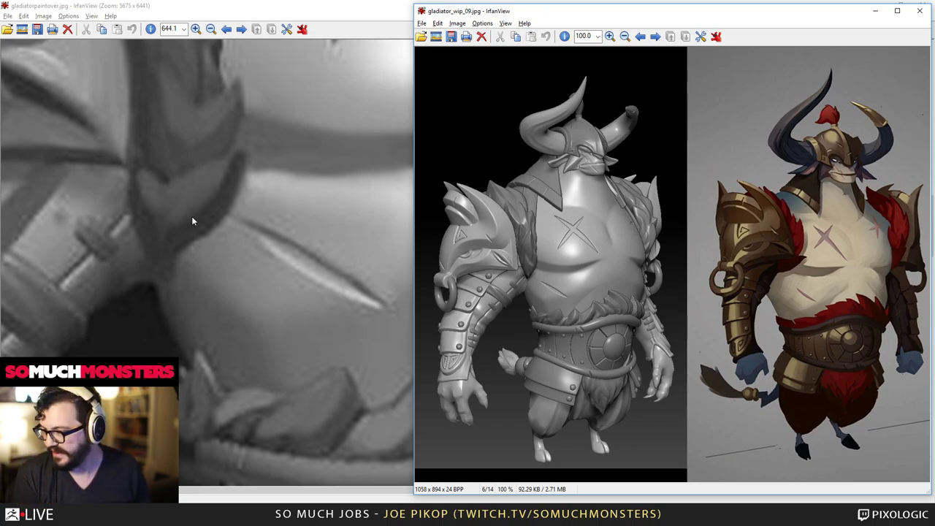
Fit the full gladiatorpaintover.jpg image in a smaller window beside gladiator_wip_09.jpg and mark the collar edge near the shoulder.
click(84, 181)
right_click(84, 180)
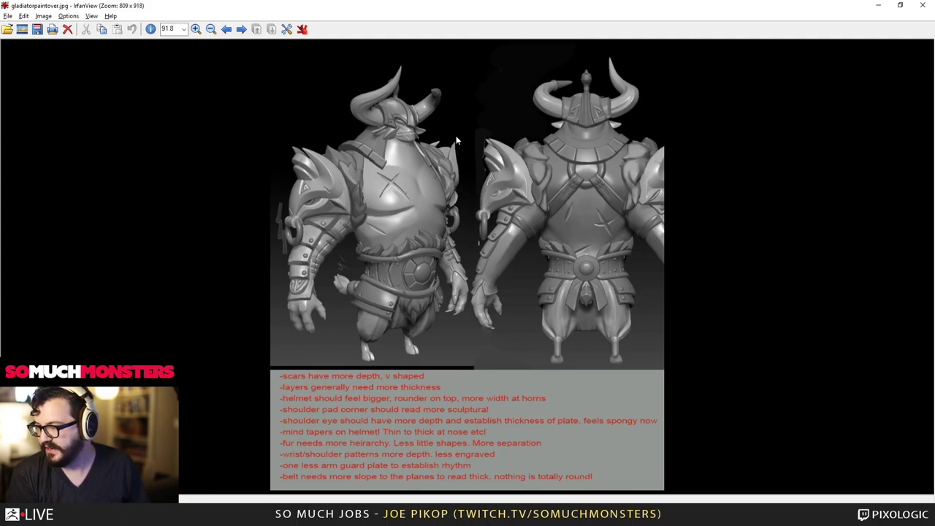
drag(551, 10, 185, 39)
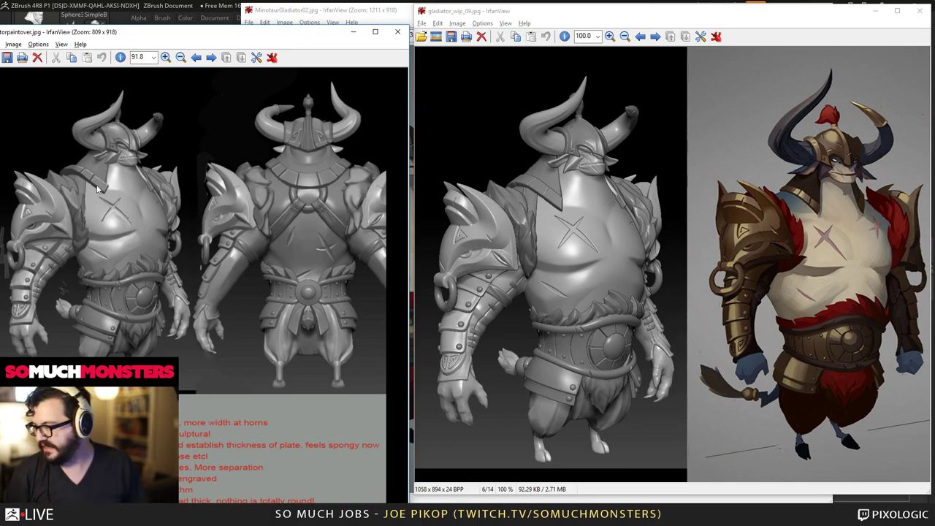
drag(95, 194, 86, 193)
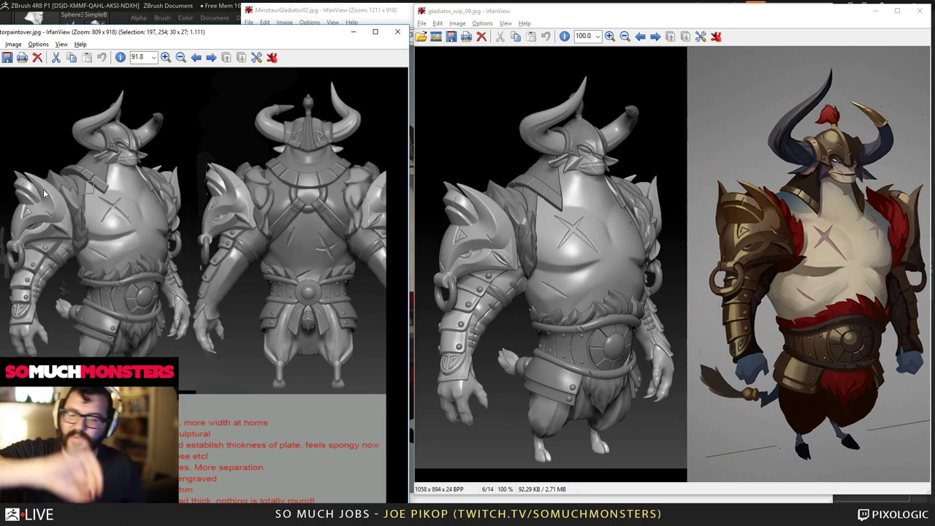
Zoom in on the shoulder plate and collar edge in gladiatorpaintover.jpg to examine their thickness, and restore the original size.
click(63, 197)
mouse_move(43, 171)
mouse_down()
mouse_move(117, 227)
mouse_move(35, 160)
mouse_up()
click(125, 226)
click(64, 197)
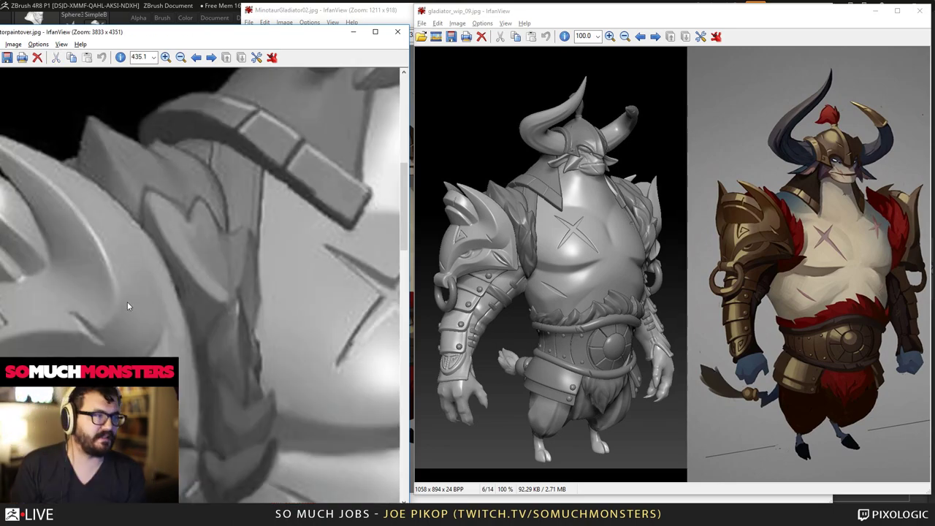
key(ctrl+h)
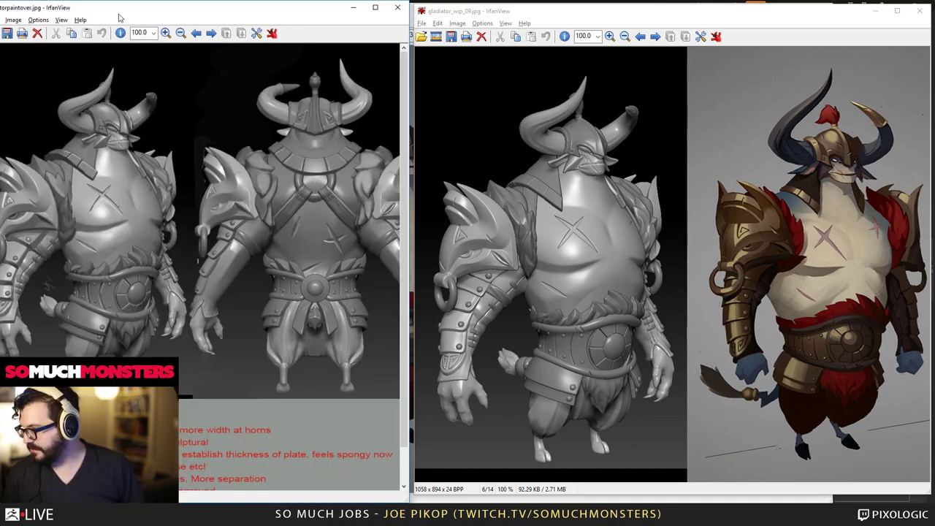
Reposition the gladiatorpaintover.jpg window and alternate it with gladiator_wip_09.jpg to compare the feedback notes with the sculpt.
drag(120, 18, 351, 38)
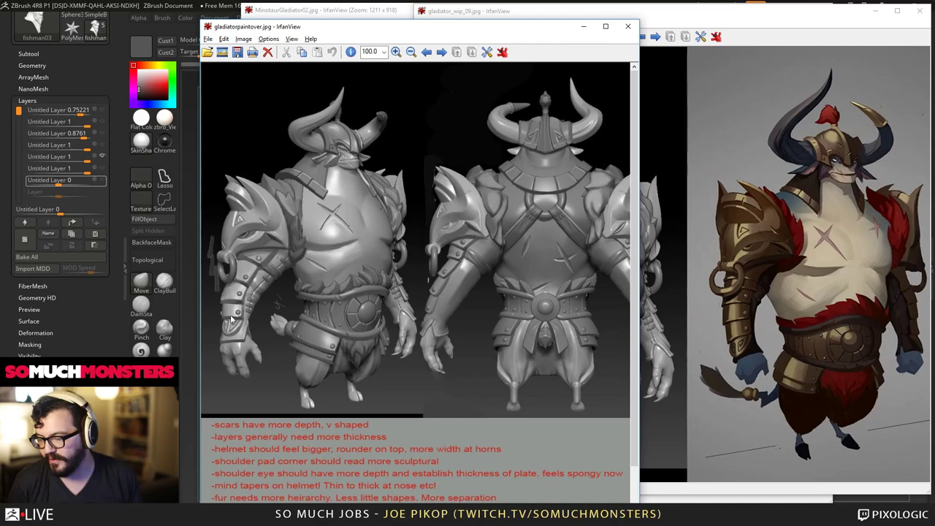
click(723, 330)
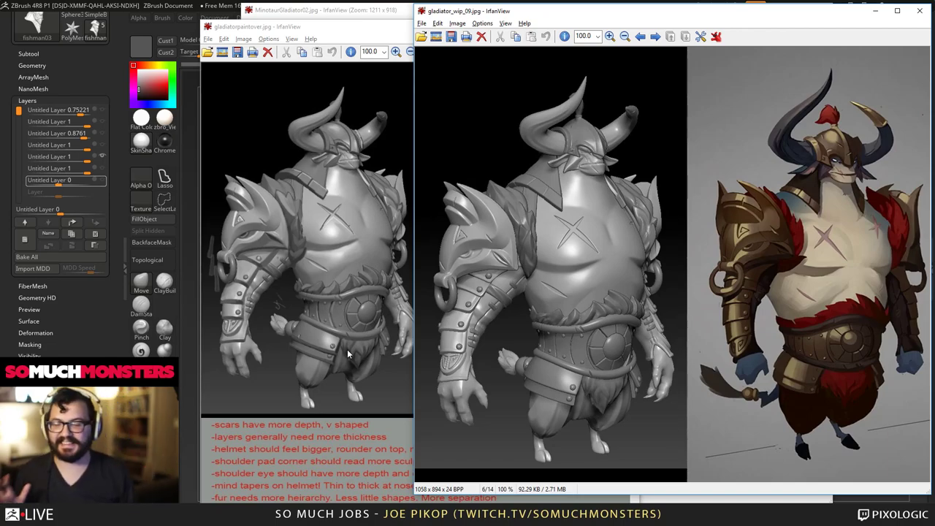
click(213, 346)
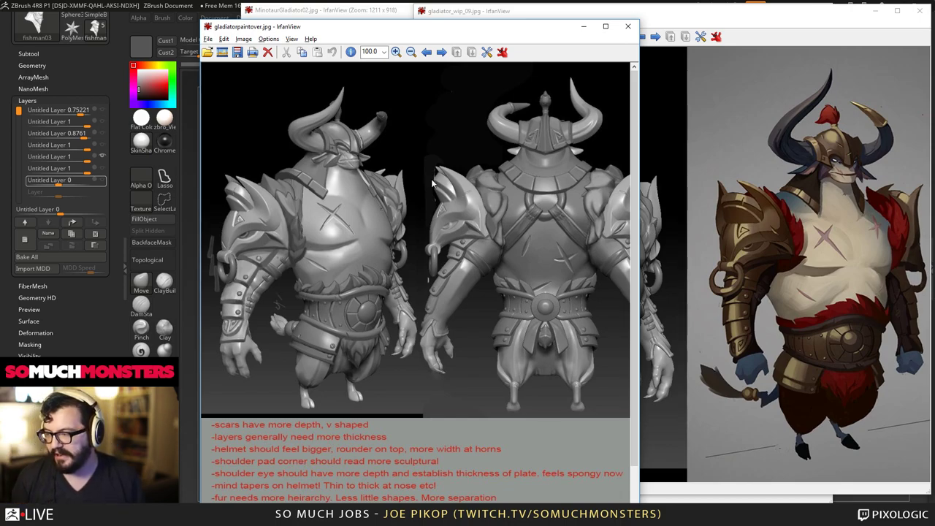
drag(441, 27, 295, 28)
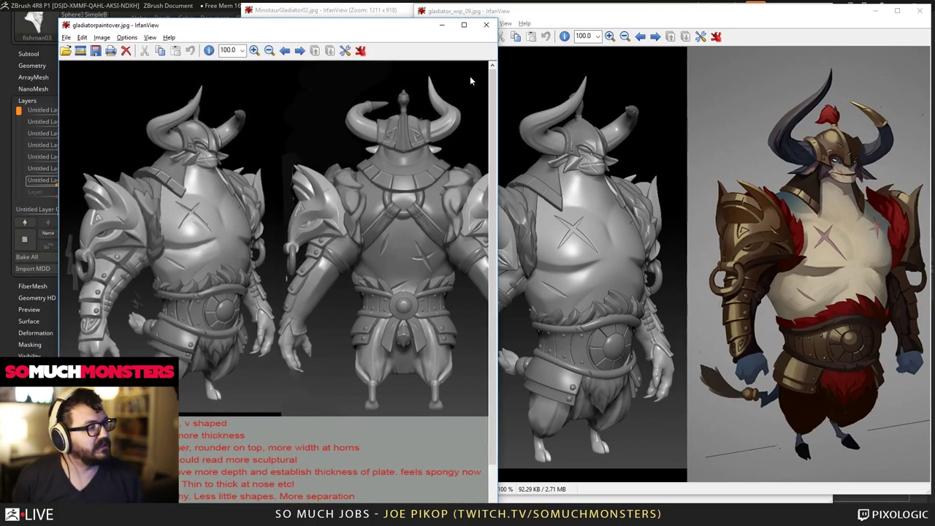
Close the gladiatorpaintover.jpg and gladiator_wip_09.jpg images and bring up the weapon.jpg feedback image.
key(Escape)
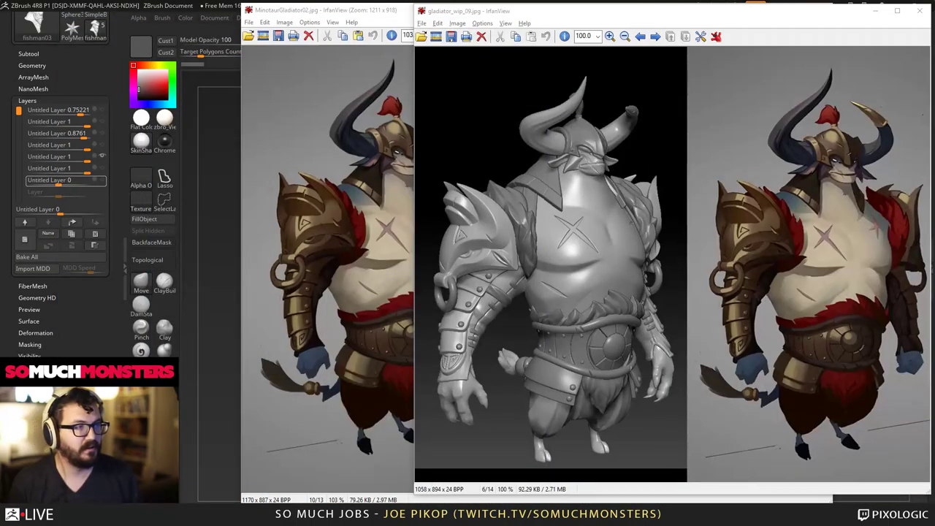
click(919, 10)
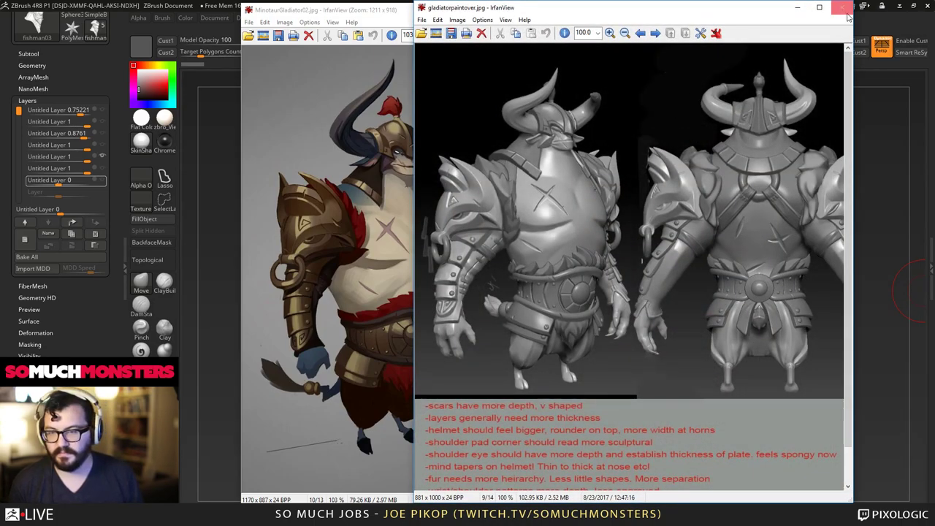
click(843, 7)
key(alt+Tab)
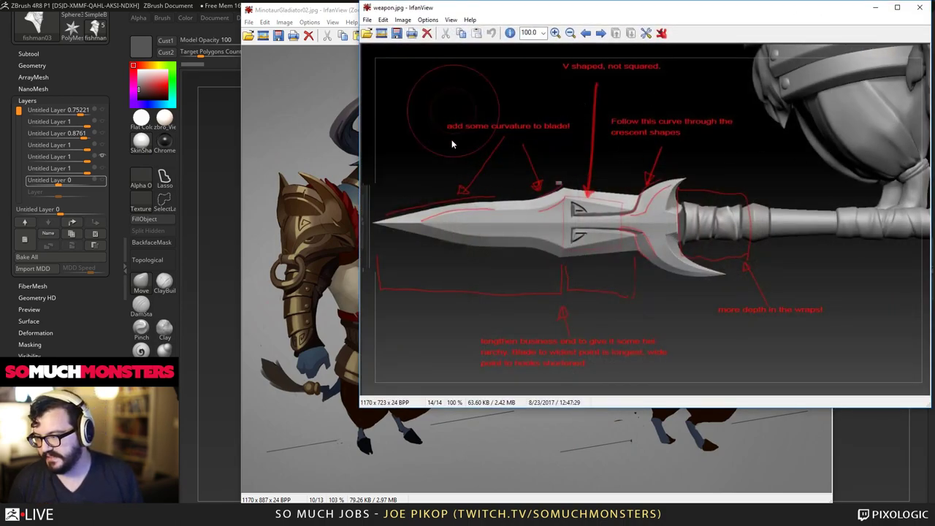
Mark the blade-lengthening note, the blade and its middle section in weapon.jpg while reviewing the proportions, and clear the selection.
drag(436, 122, 626, 165)
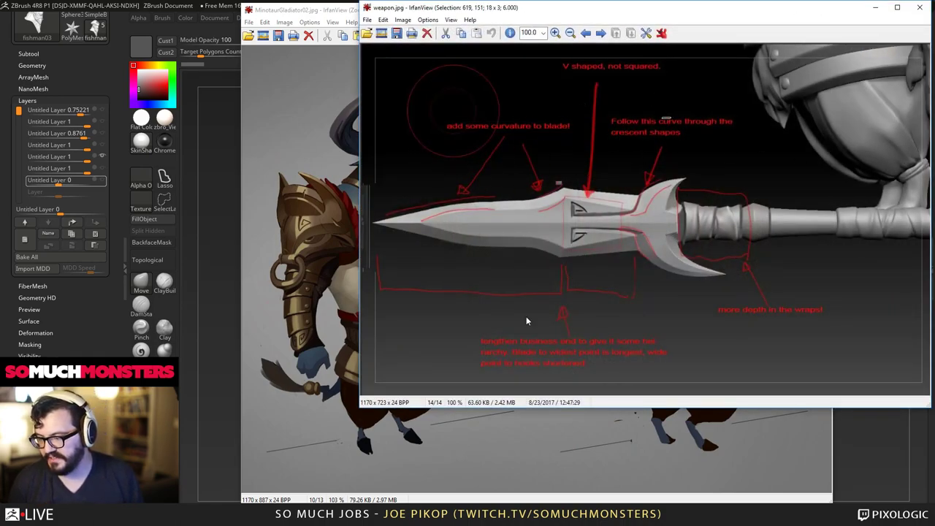
drag(450, 312, 734, 379)
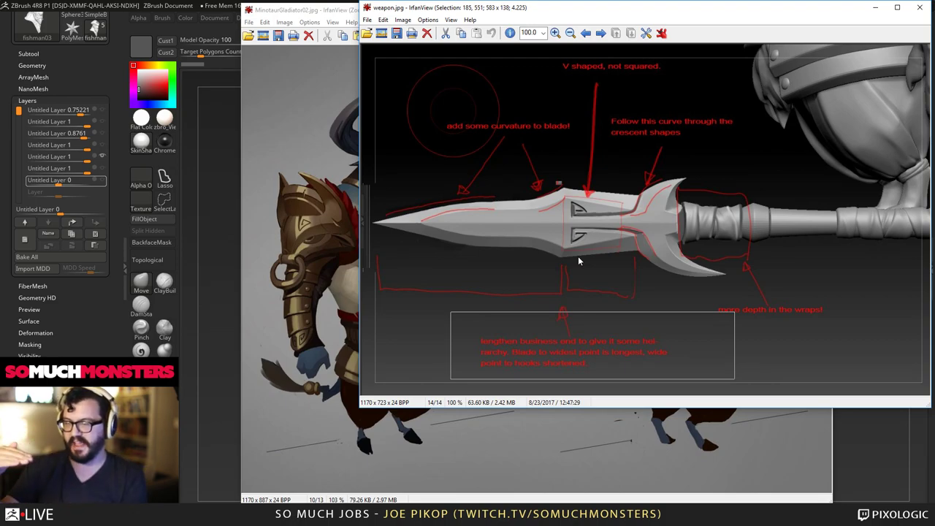
drag(558, 159, 358, 251)
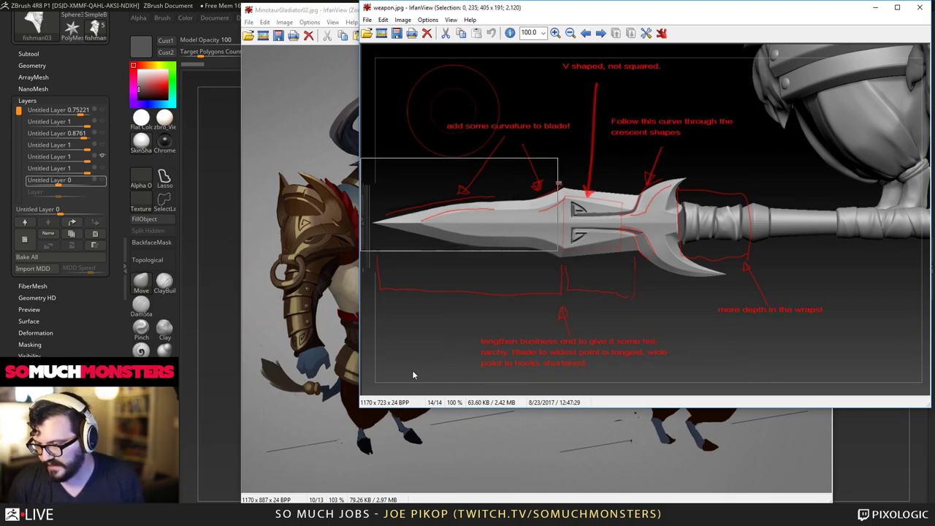
drag(650, 183, 553, 287)
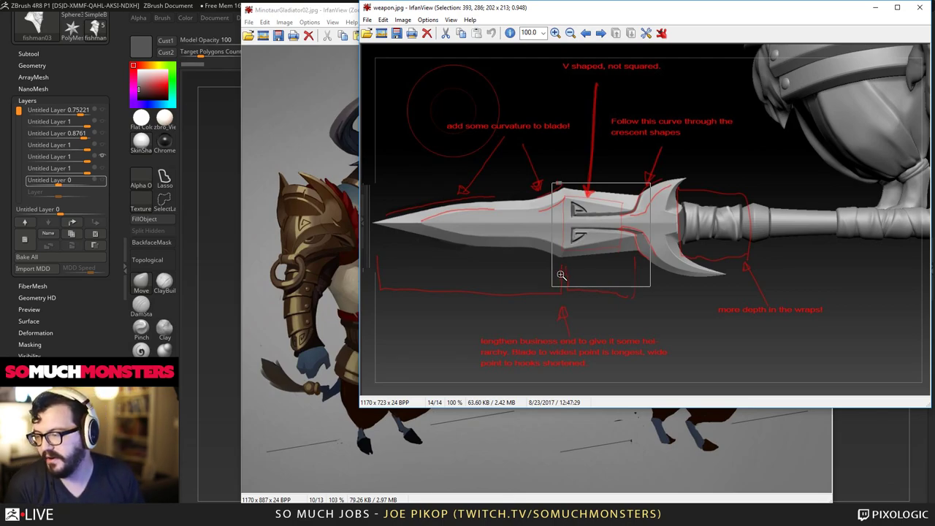
click(677, 291)
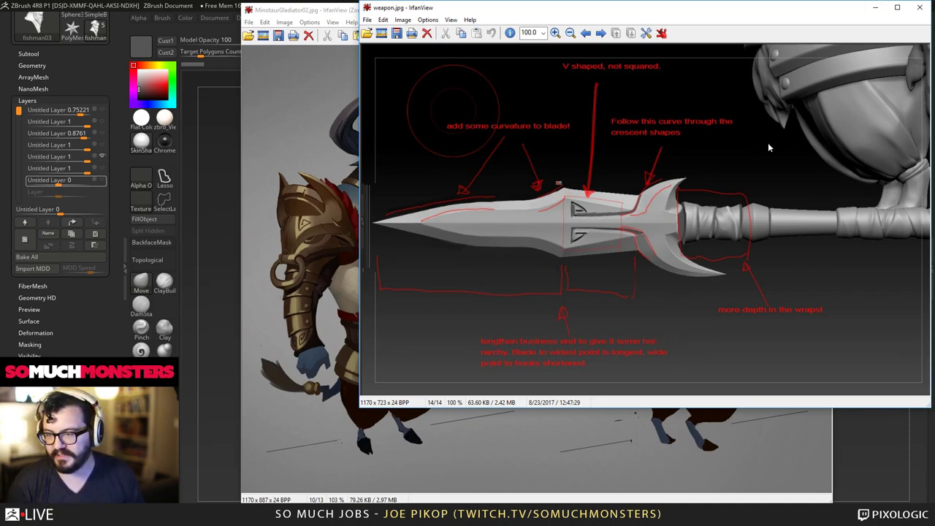
Replace weapon.jpg with belt.jpg, zoom in on the side profile of the layered belt plates, and fit the whole image again.
click(919, 7)
key(alt+Tab)
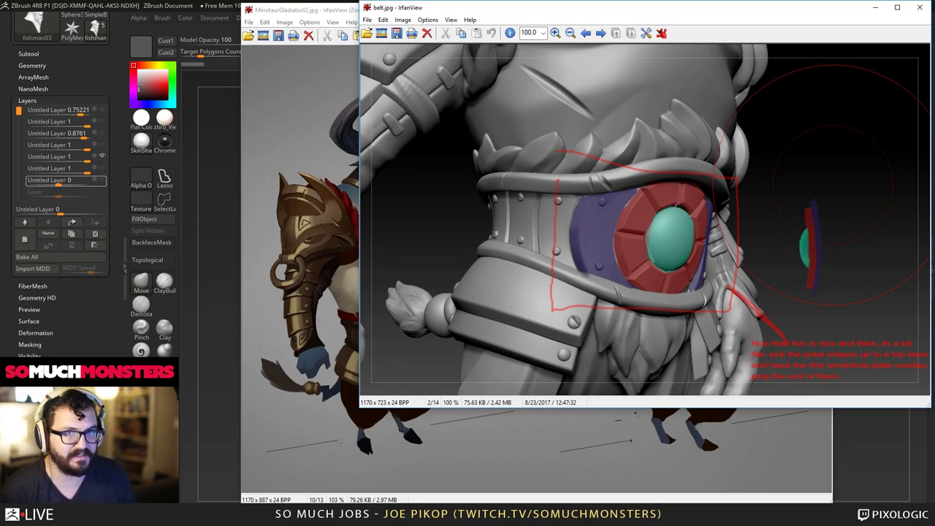
drag(845, 177, 781, 334)
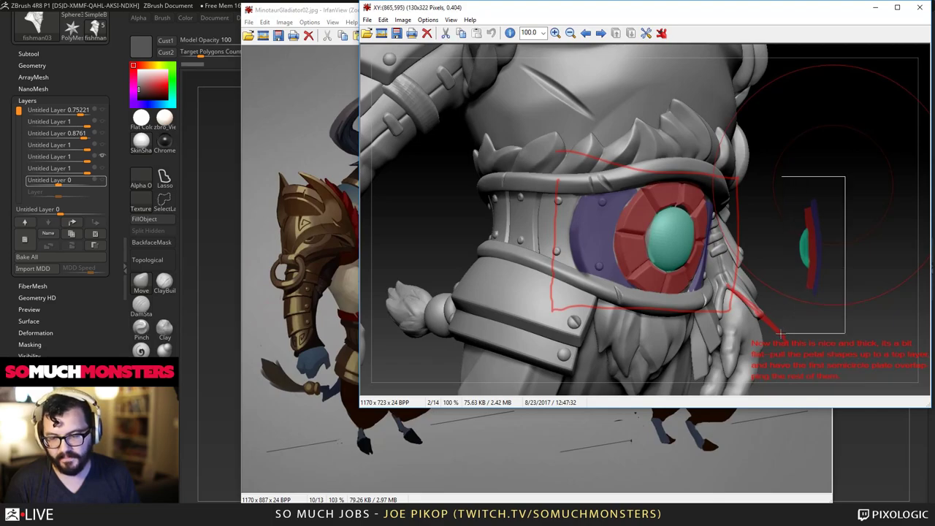
click(808, 253)
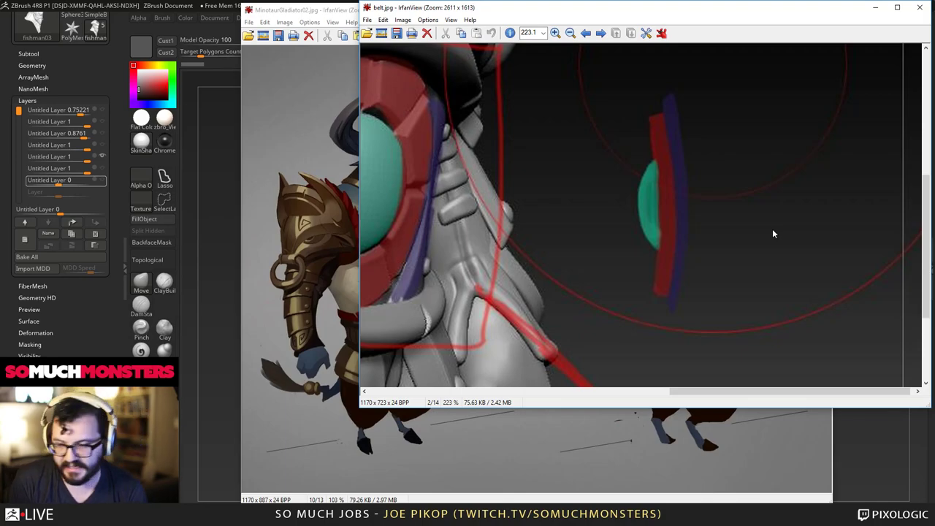
key(f)
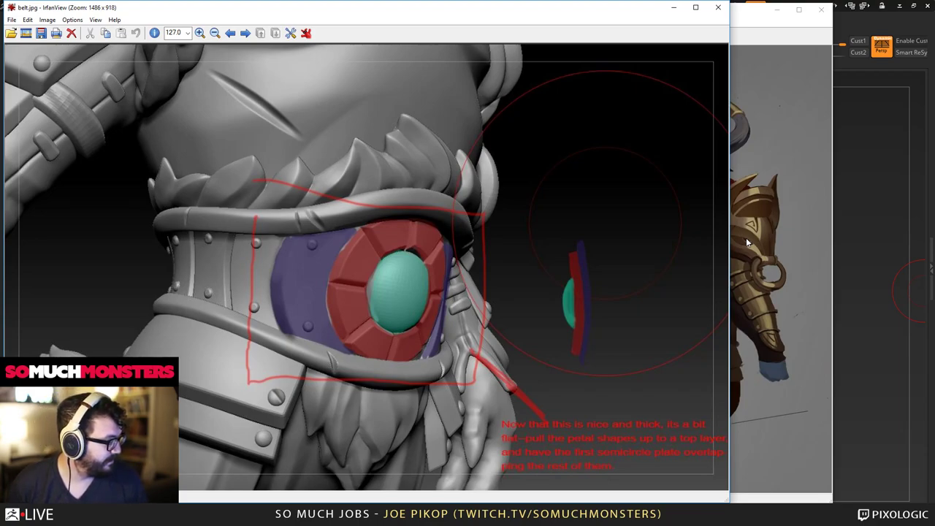
Review the leather layer notes in cowlsplit.jpg and minimize the image windows to return to ZBrush.
scroll(476, 188, down, 1)
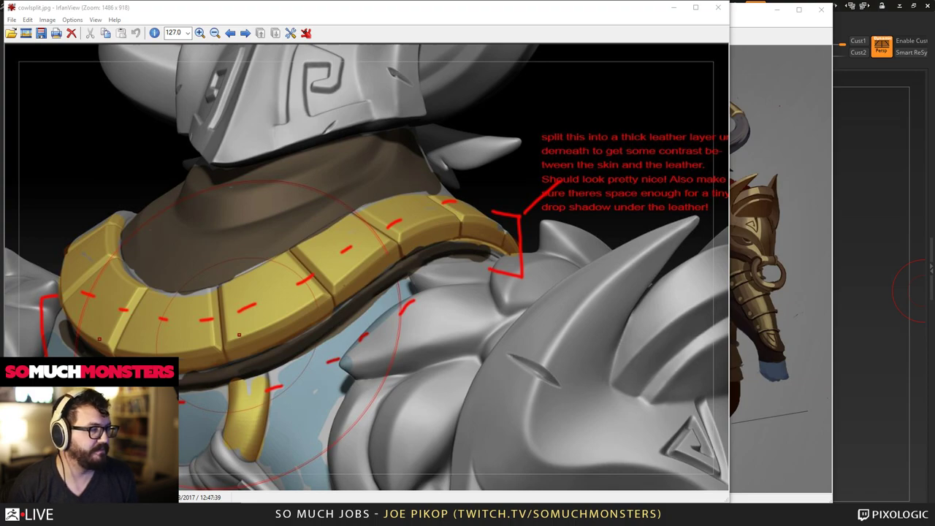
click(673, 9)
click(777, 10)
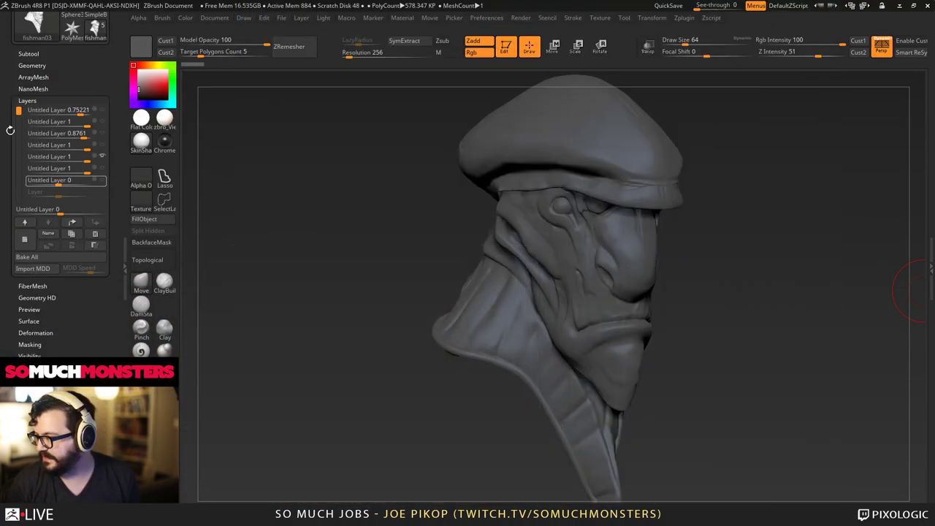
Start loading a tool, browse to the ZBrushLive folder and select its Outsourcing folder.
scroll(10, 131, up, 5)
click(29, 55)
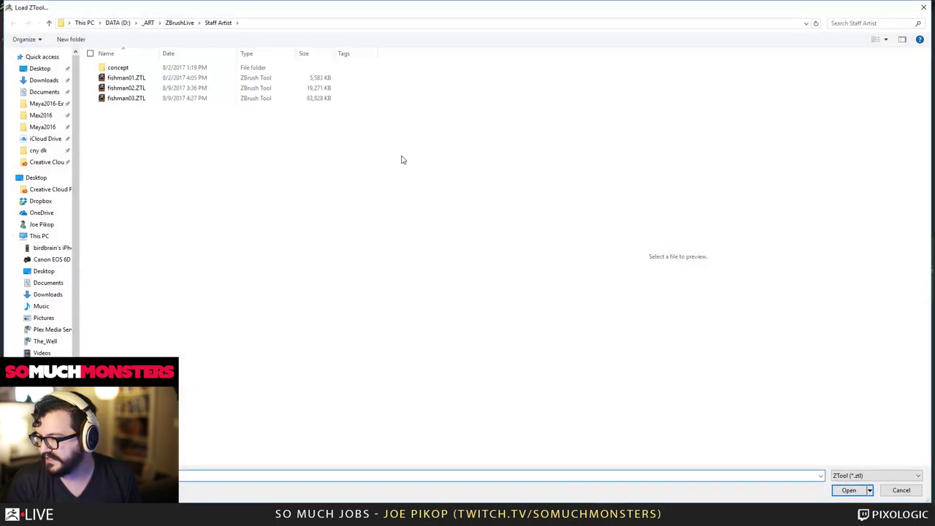
double_click(401, 245)
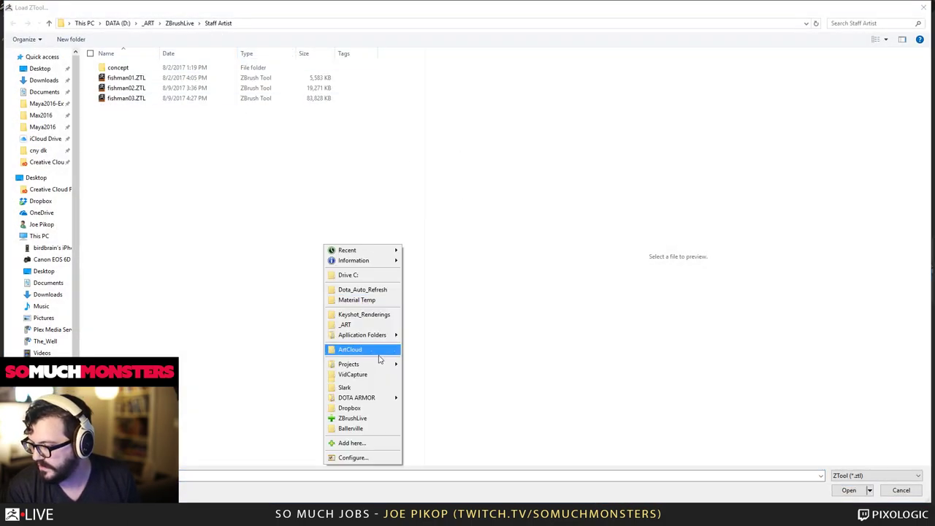
click(355, 418)
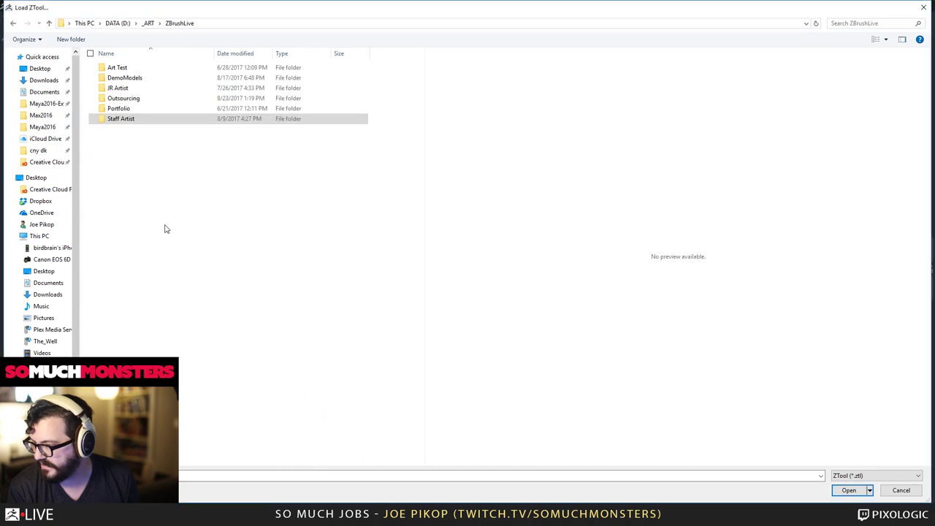
click(143, 98)
Browse to the ArtCloud location and open the ZBrush folder inside Slark.
double_click(235, 224)
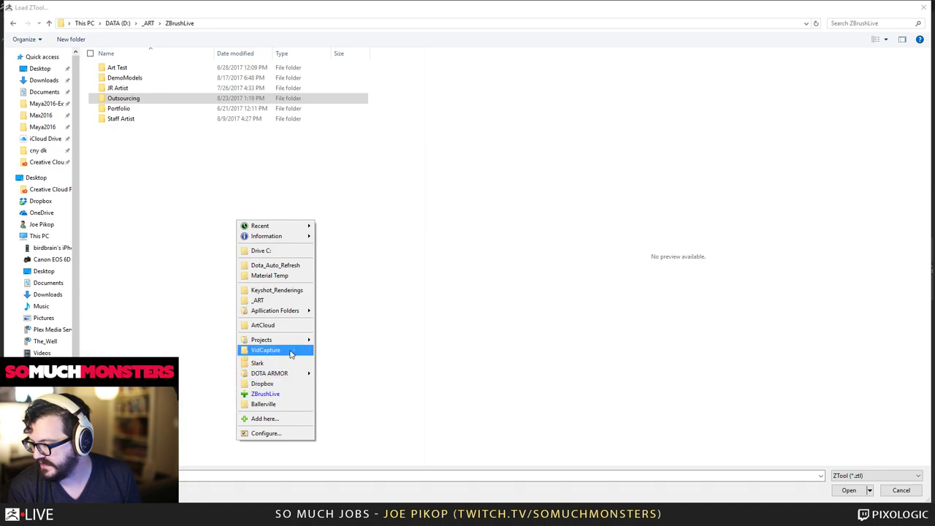
mouse_move(290, 342)
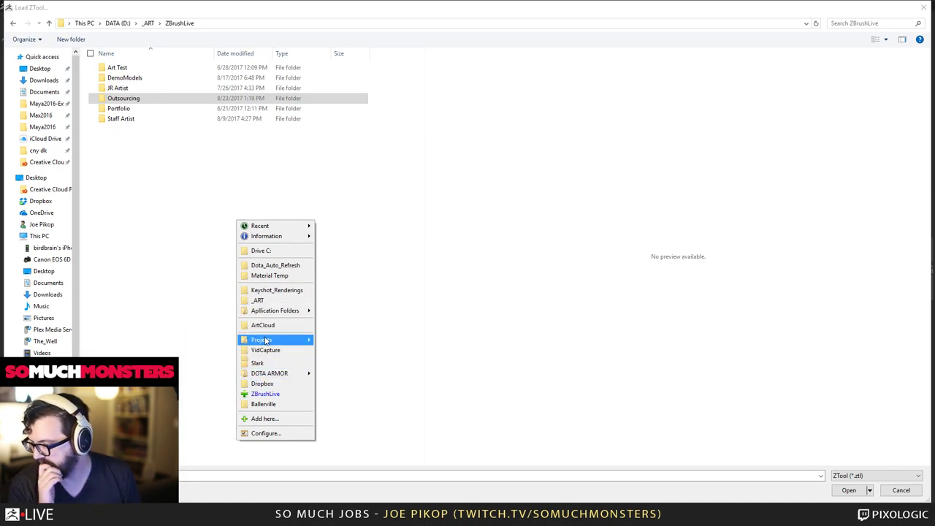
click(266, 326)
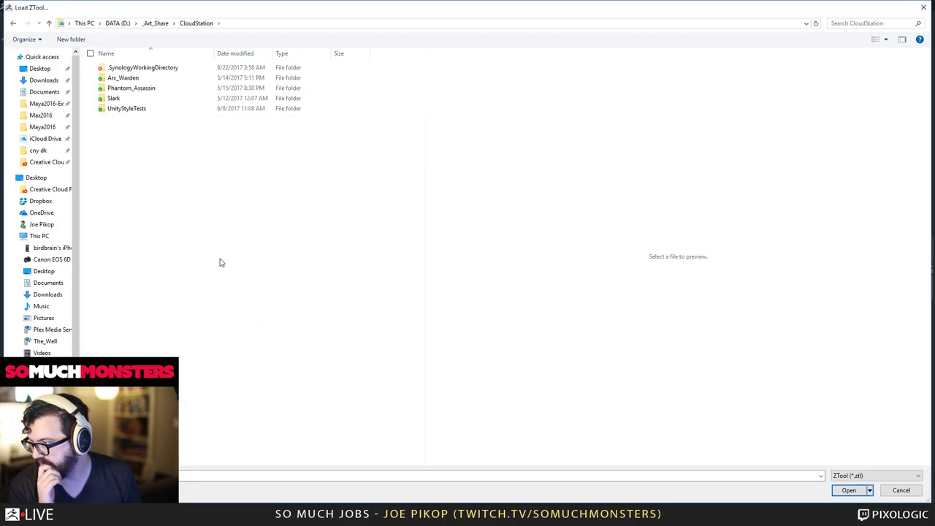
double_click(119, 98)
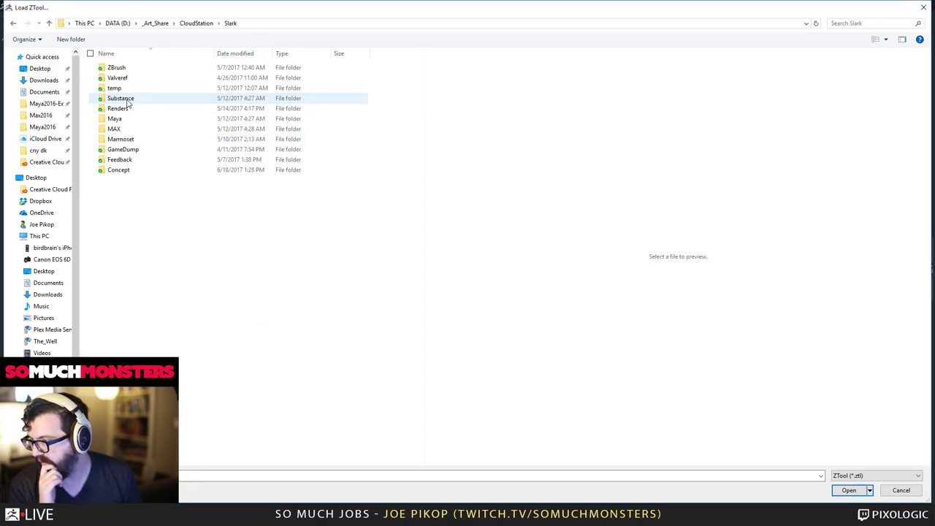
double_click(150, 71)
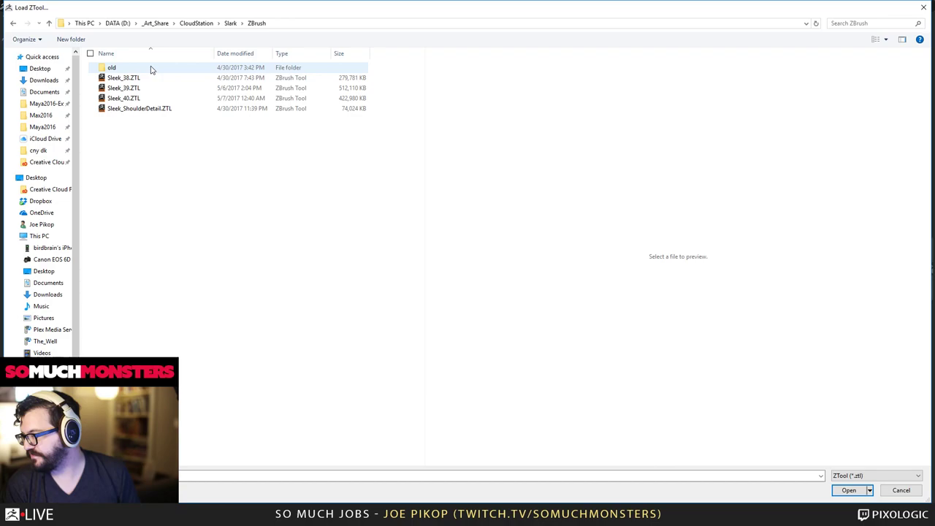
Load Sleek_ShoulderDetail.ZTL, make it editable on the canvas and show its subtools.
click(150, 108)
click(150, 99)
click(149, 108)
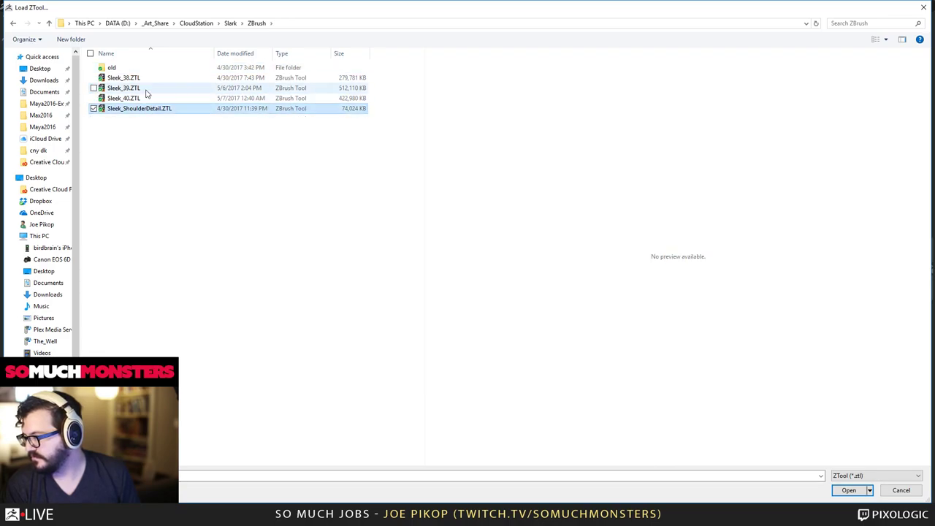
double_click(146, 109)
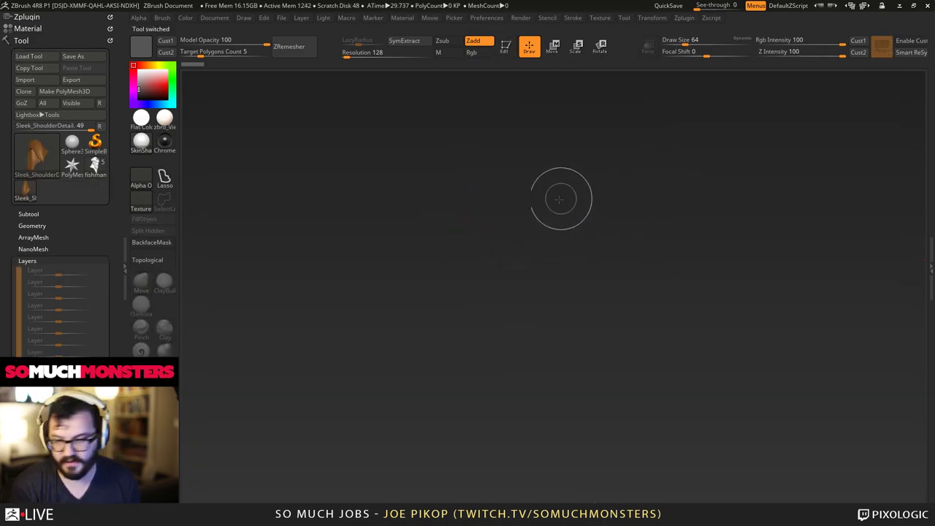
key(t)
key(t)
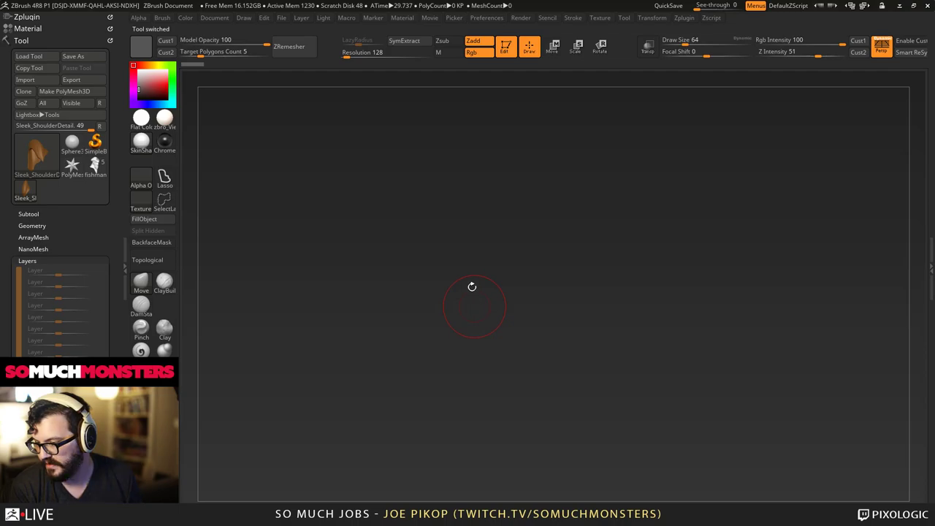
click(29, 214)
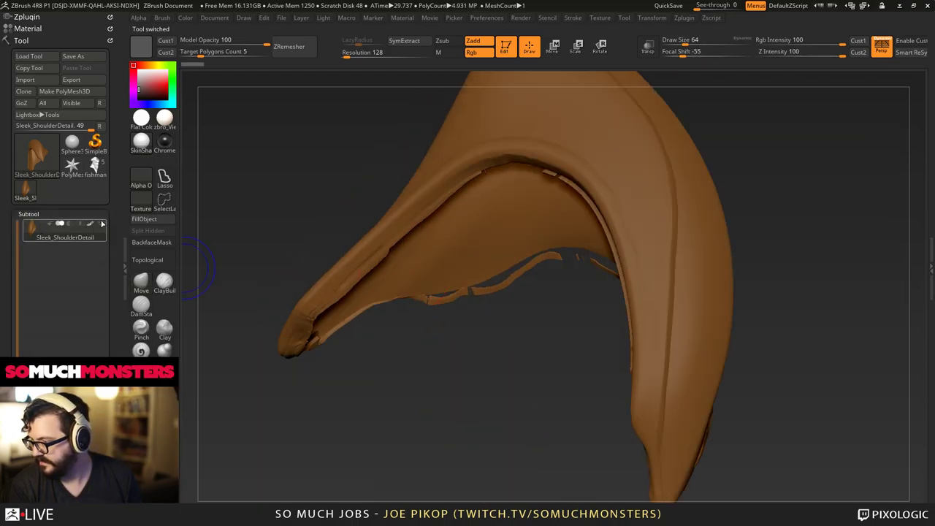
Load the Sleek_40 tool, frame the full armored character and examine the shoulder scales up close.
click(29, 56)
key(Escape)
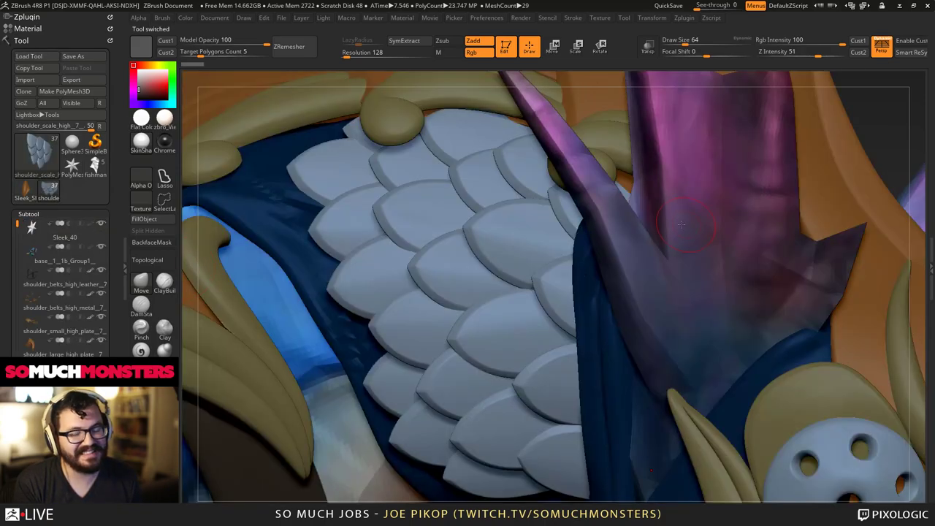
key(f)
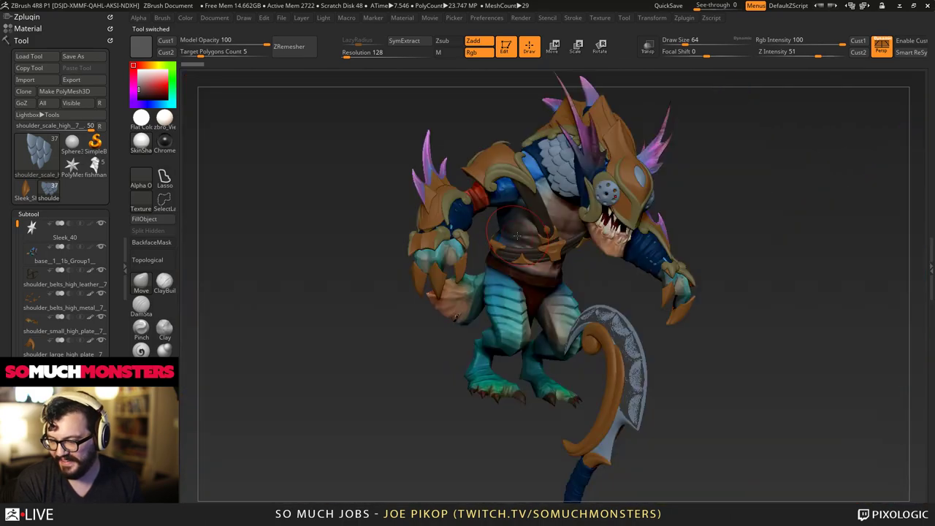
key(f)
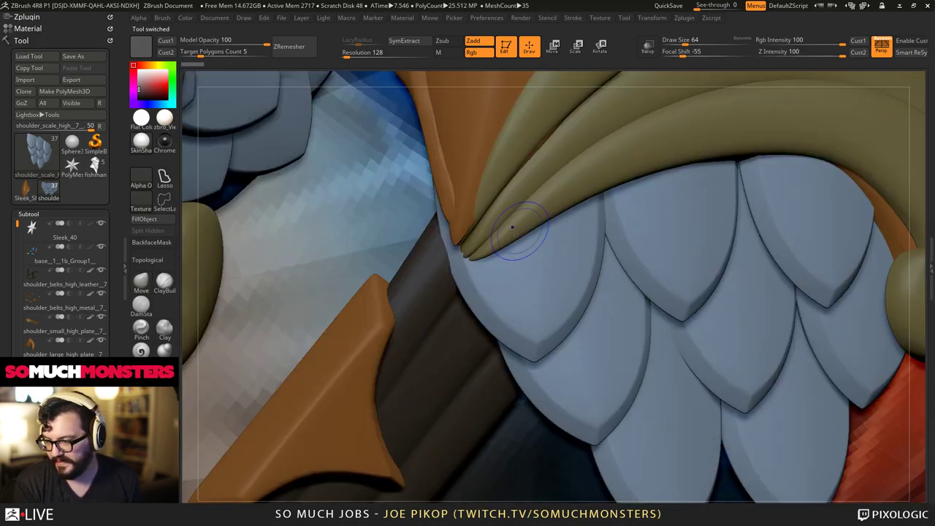
Frame the full armored character and examine its back, shoulder and side armor from several angles.
key(f)
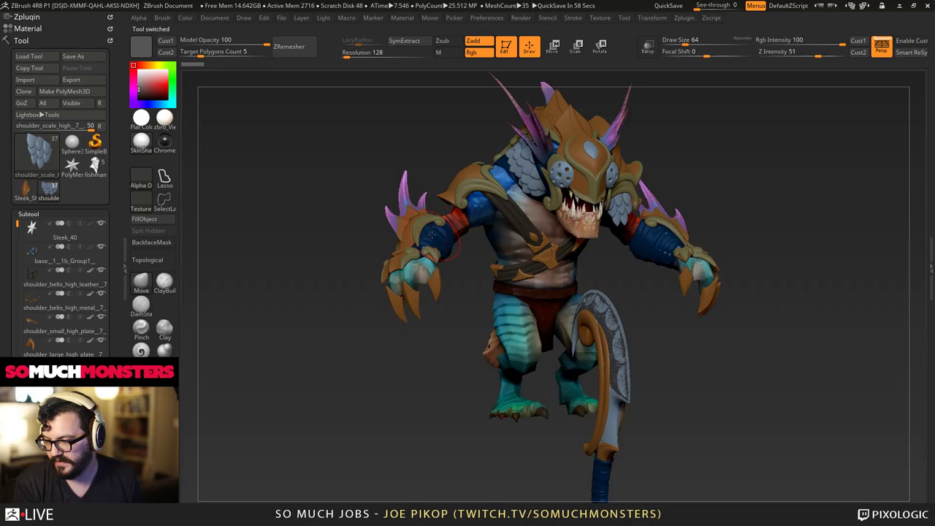
right_drag(484, 231, 547, 205)
alt+right_drag(551, 168, 516, 244)
mouse_move(467, 274)
right_down()
mouse_move(572, 307)
mouse_move(621, 280)
right_up()
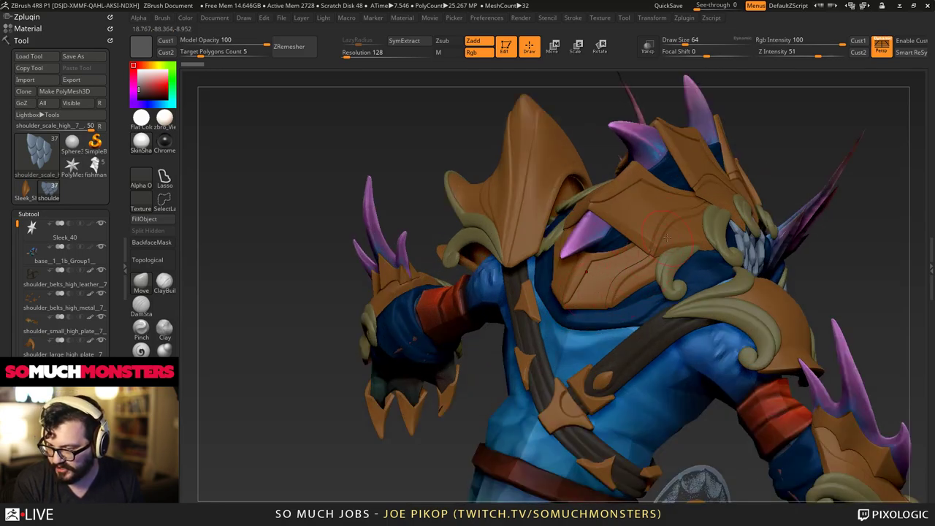
right_drag(691, 224, 462, 230)
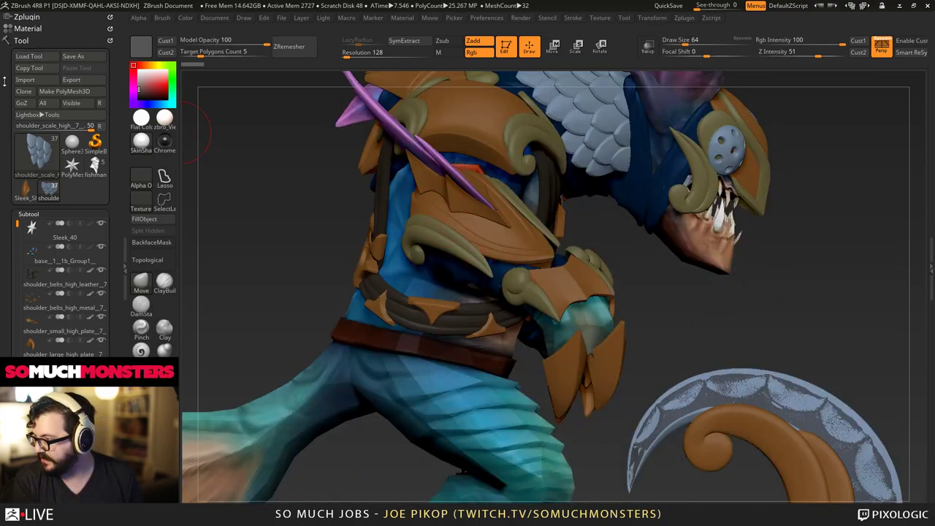
Load the name-suffixed Sleek_16 variant from the old folder inside Slark's ZBrush directory.
click(29, 57)
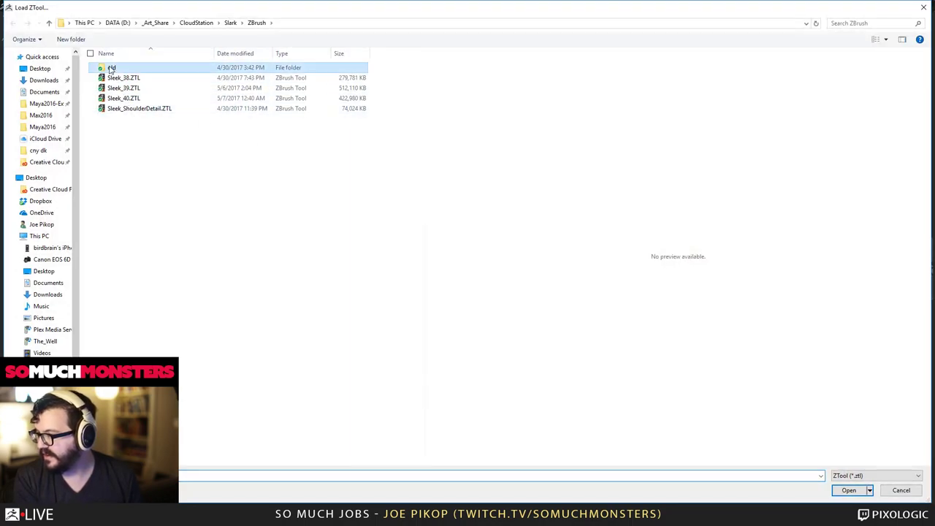
double_click(113, 67)
scroll(148, 196, down, 1)
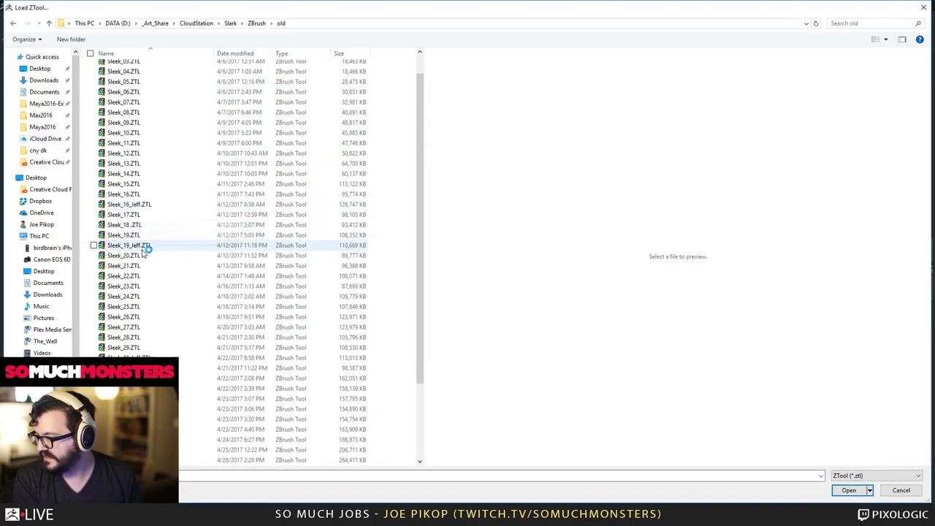
double_click(127, 203)
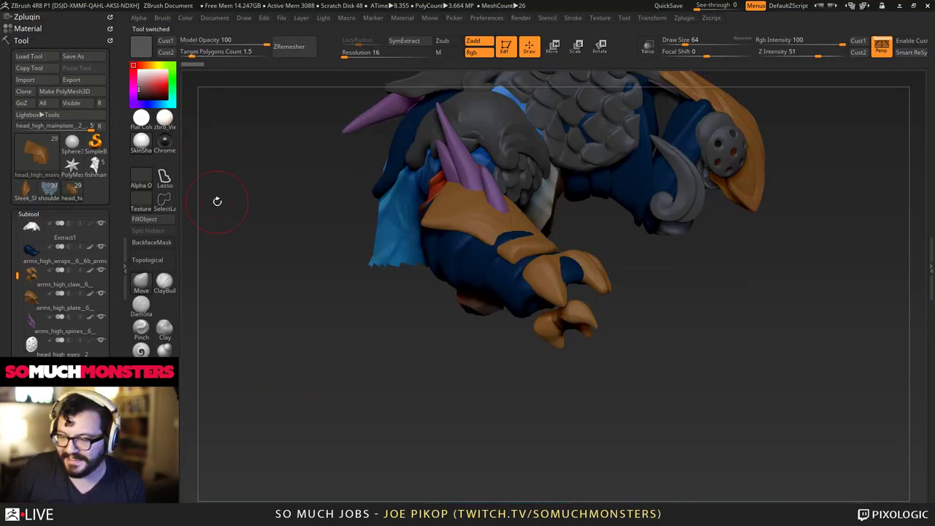
Examine the early armor blockout from several angles, checking the head main plate with the polygon wireframe on and off.
mouse_move(701, 314)
mouse_down()
mouse_move(620, 294)
mouse_move(636, 402)
mouse_up()
drag(544, 84, 628, 92)
key(shift+f)
right_drag(686, 238, 687, 207)
key(shift+f)
key(shift+f)
key(shift+f)
ctrl+right_drag(577, 215, 555, 166)
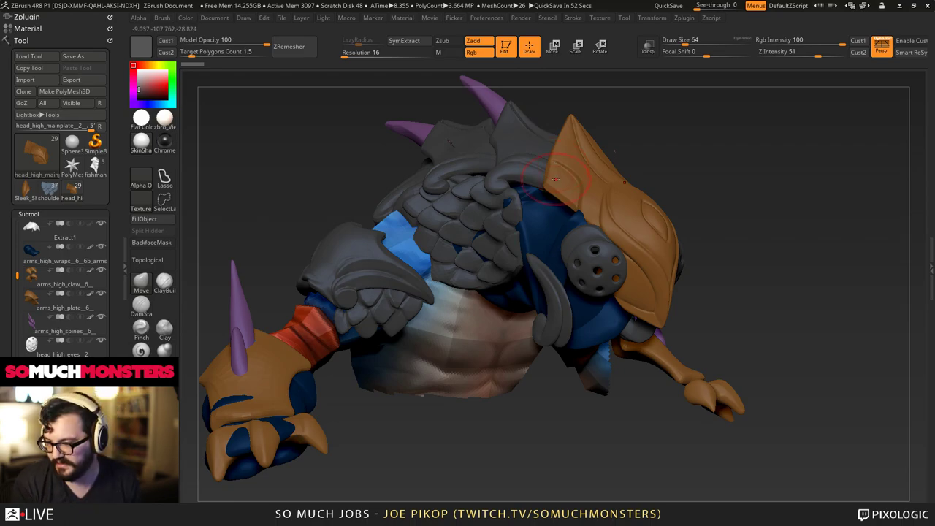
mouse_move(633, 175)
right_down()
mouse_move(589, 176)
mouse_move(598, 218)
mouse_move(594, 210)
right_up()
key(shift+f)
ctrl+right_drag(715, 322, 584, 279)
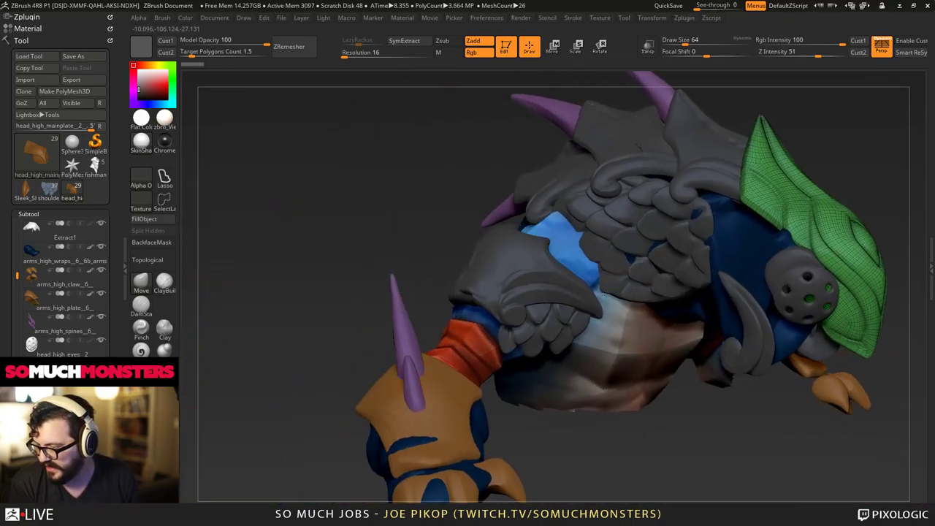
Select the Extract2 shoulder subtool, inspect it up close and compare the same area with the Sleek_40 tool.
ctrl+right_drag(467, 270, 346, 314)
alt+click(355, 352)
alt+right_drag(355, 352, 611, 287)
key(shift+f)
mouse_move(458, 303)
right_down()
mouse_move(529, 319)
mouse_move(440, 306)
mouse_move(506, 365)
right_up()
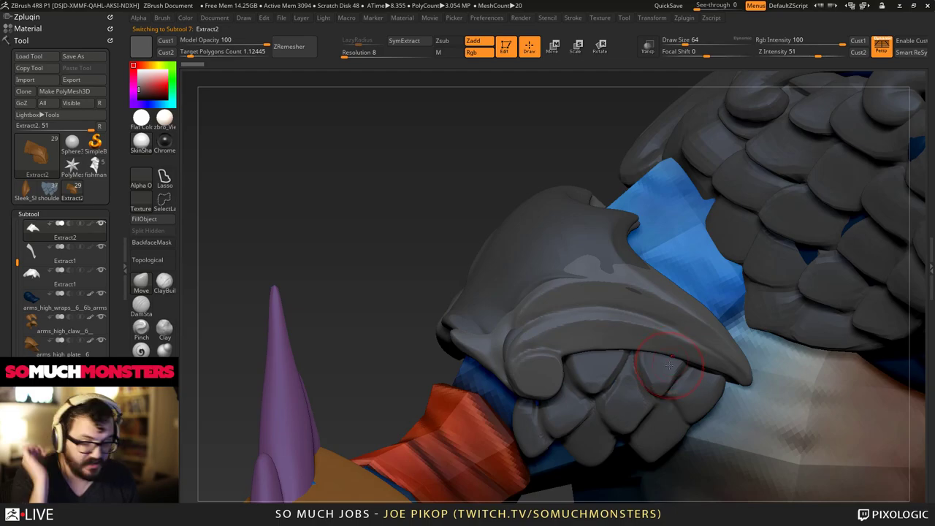
click(96, 167)
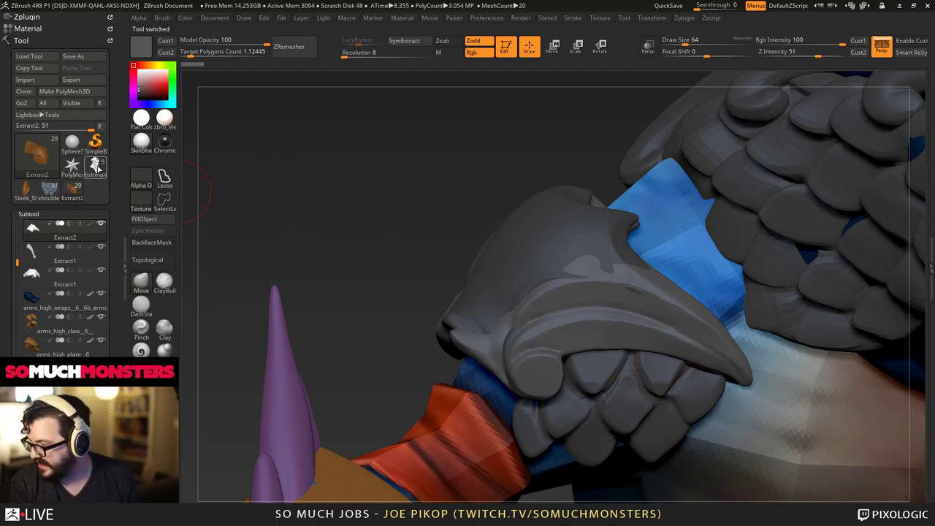
click(53, 191)
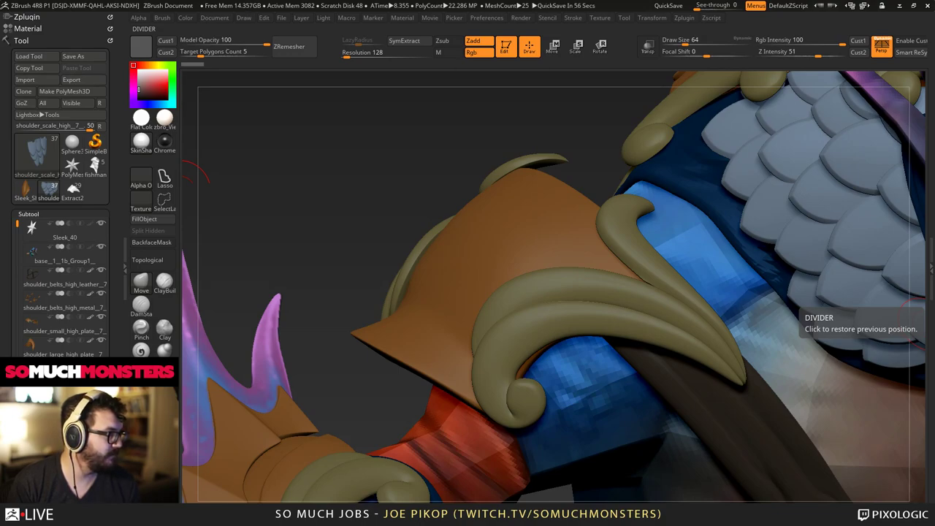
Load the Sleek version dated 4/28/2017 2:28 PM from the old folder.
click(29, 55)
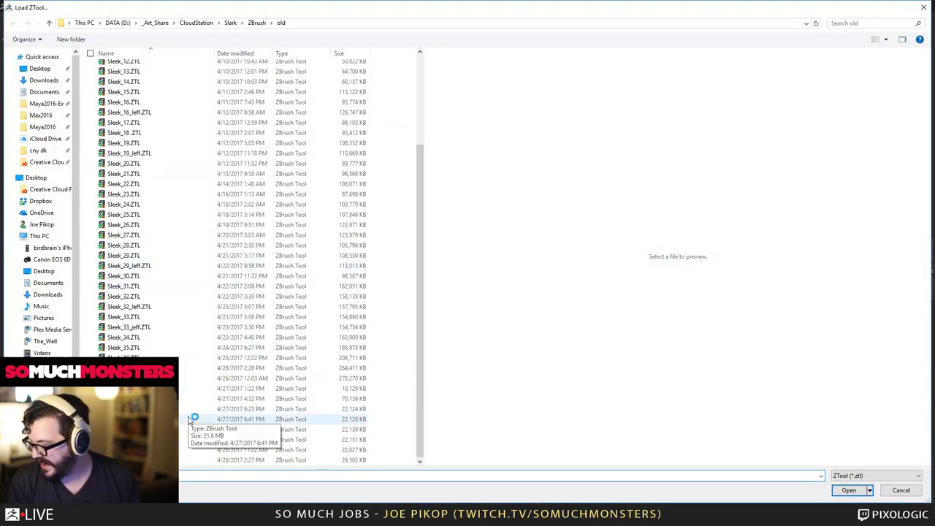
click(168, 357)
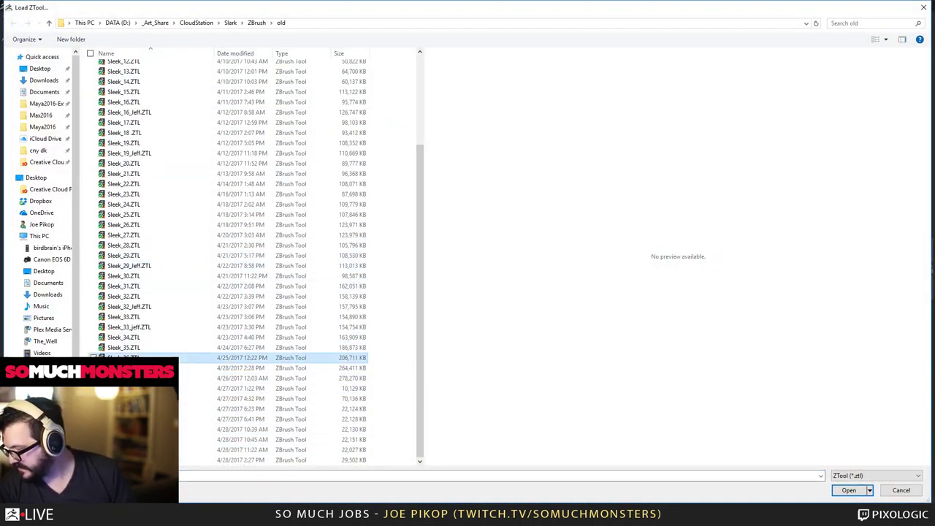
double_click(193, 368)
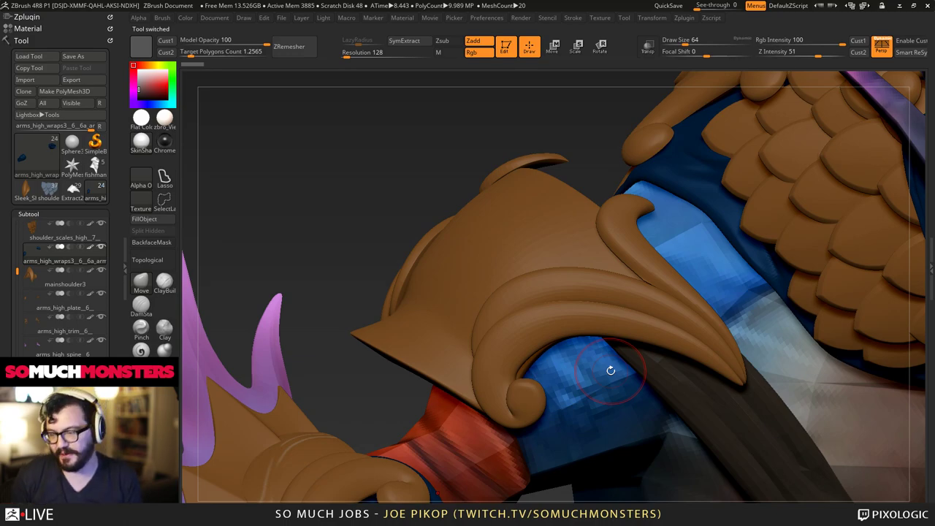
Load the name-suffixed Sleek_33 variant from the old folder.
click(29, 56)
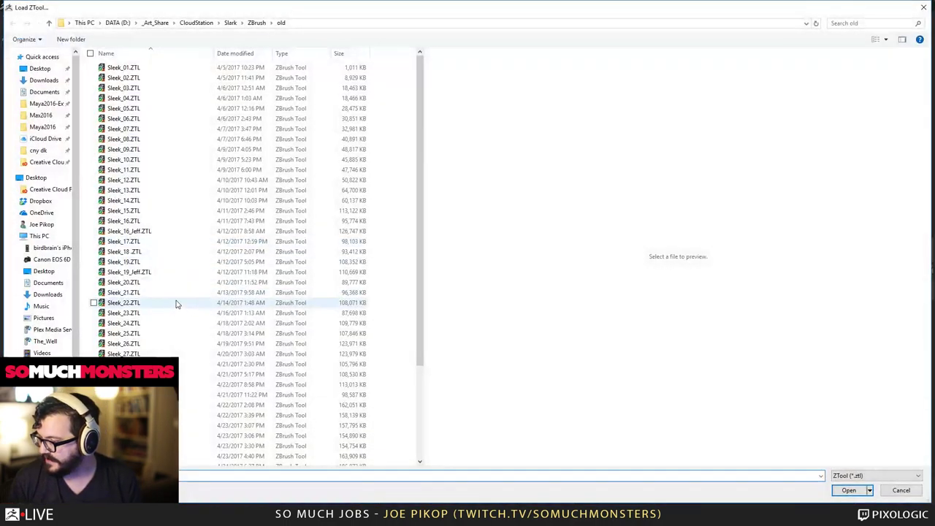
scroll(176, 303, down, 4)
click(134, 329)
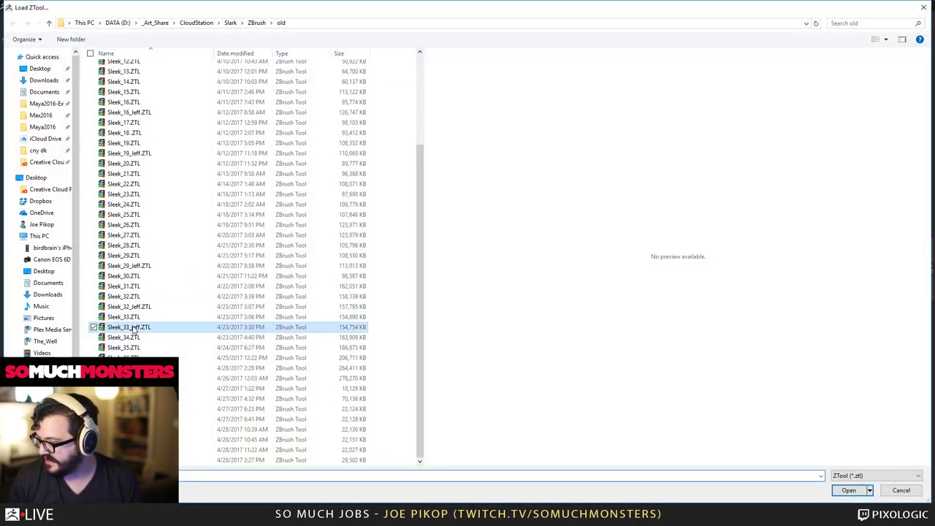
double_click(134, 329)
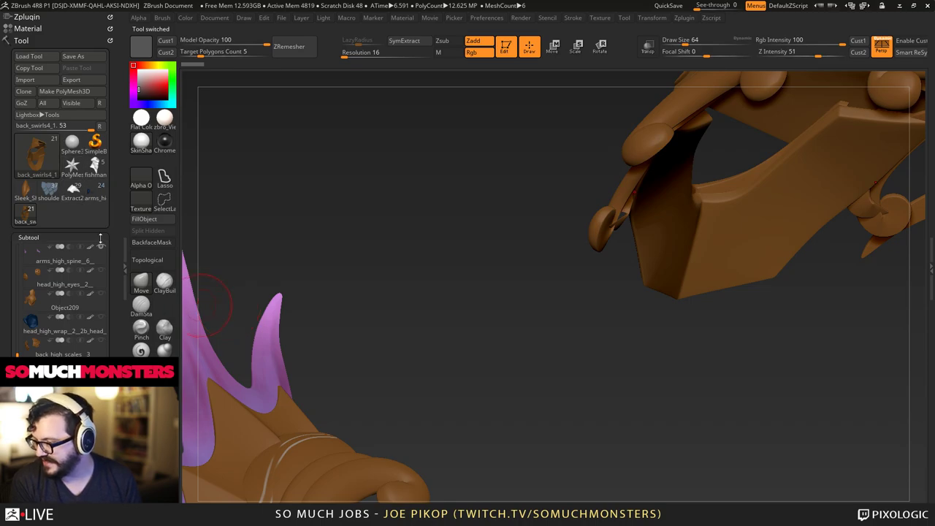
Show all subtools of the loaded character, frame it whole and view its armor from the front and side.
mouse_move(62, 344)
shift+click(101, 317)
shift+click(101, 317)
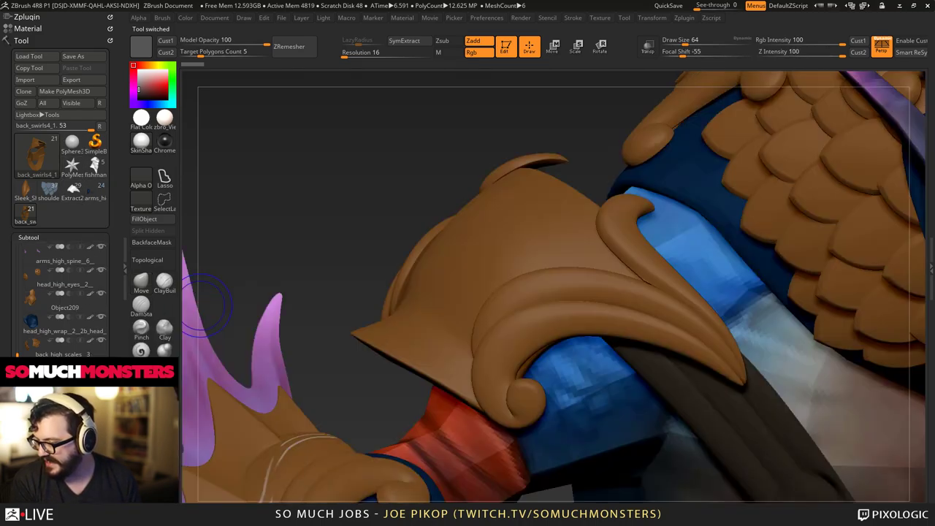
right_drag(396, 360, 406, 285)
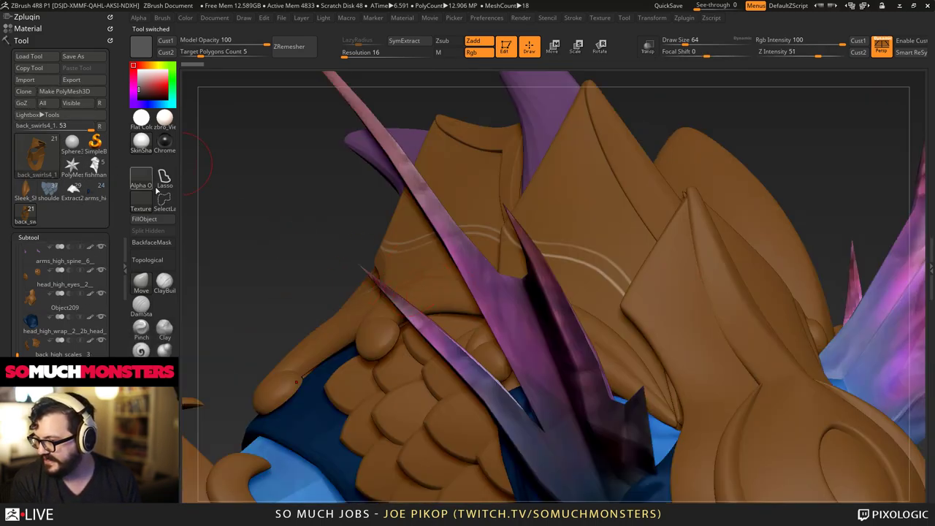
key(f)
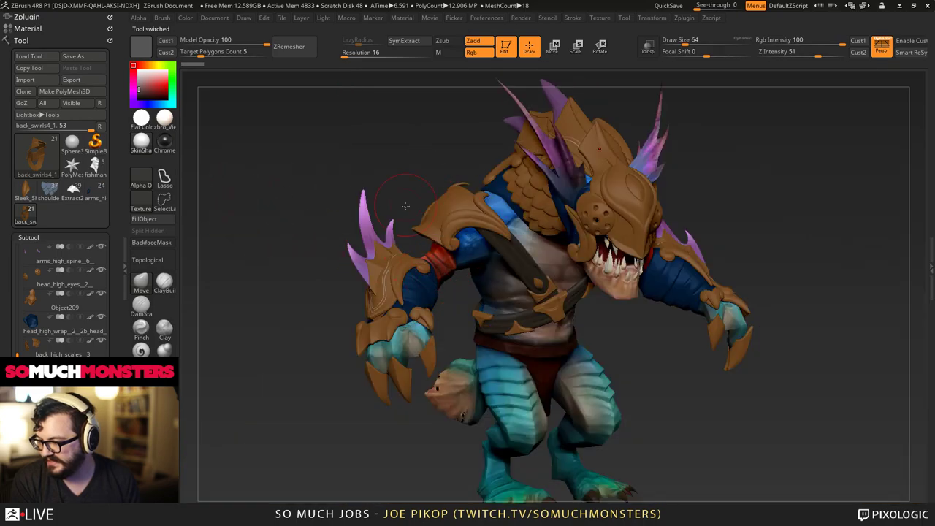
drag(405, 205, 260, 194)
Load Sleek_28.ZTL from the old folder and turn the character to a side profile.
click(25, 58)
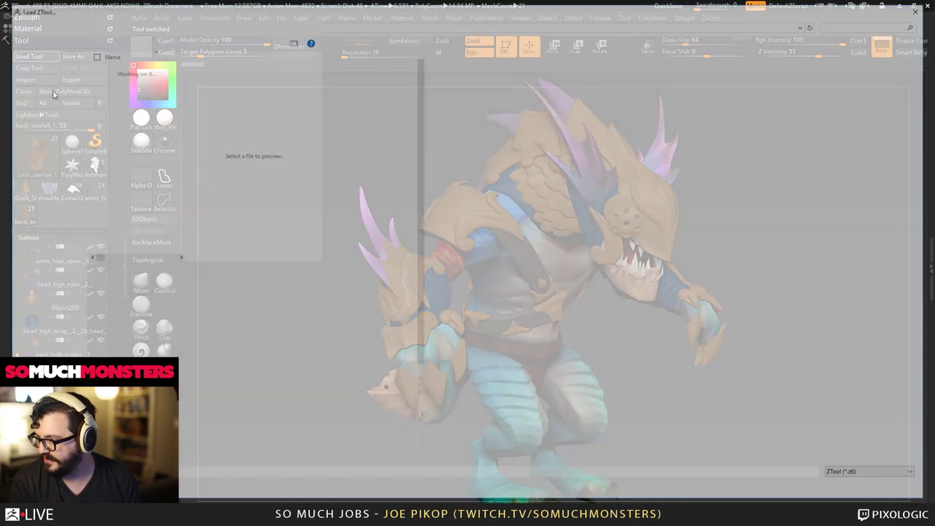
scroll(172, 248, down, 4)
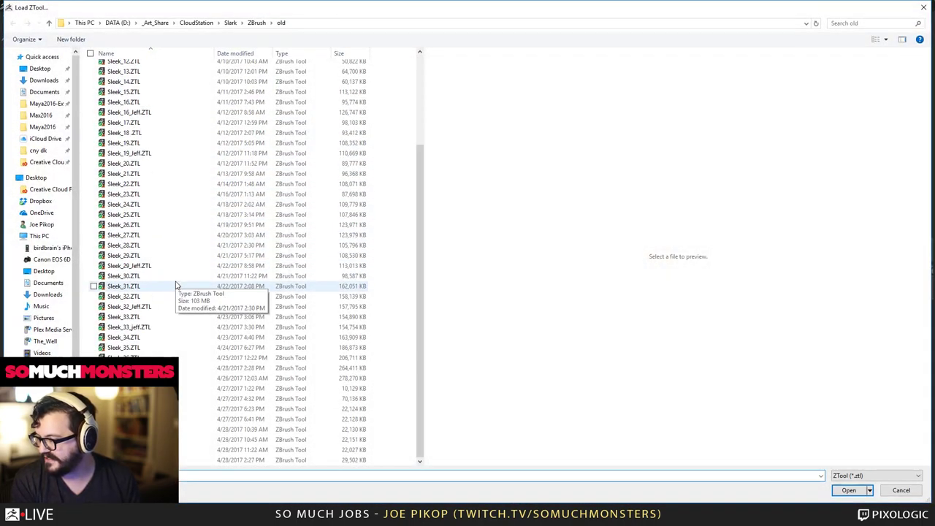
double_click(159, 246)
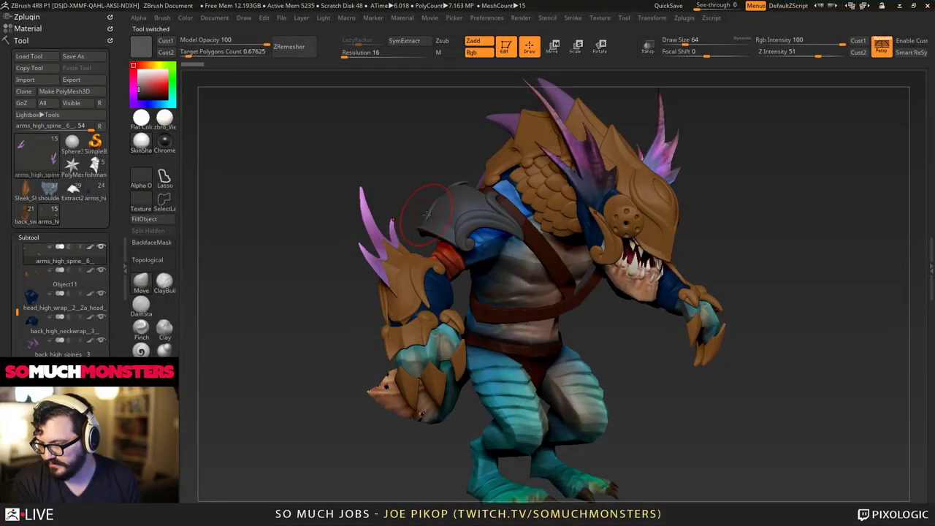
drag(299, 227, 402, 223)
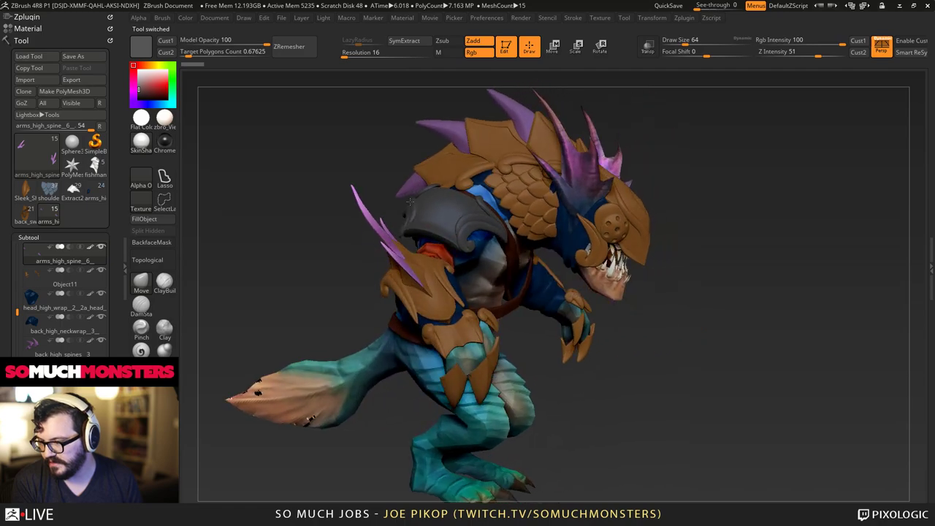
Load the name-suffixed Sleek_19 variant from the old folder and view its armor from a closer three-quarter angle.
click(29, 57)
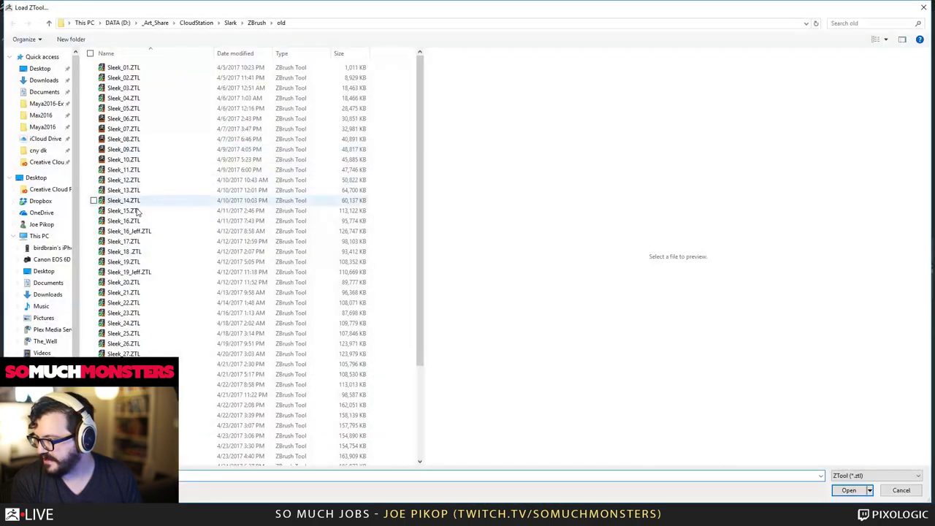
double_click(132, 272)
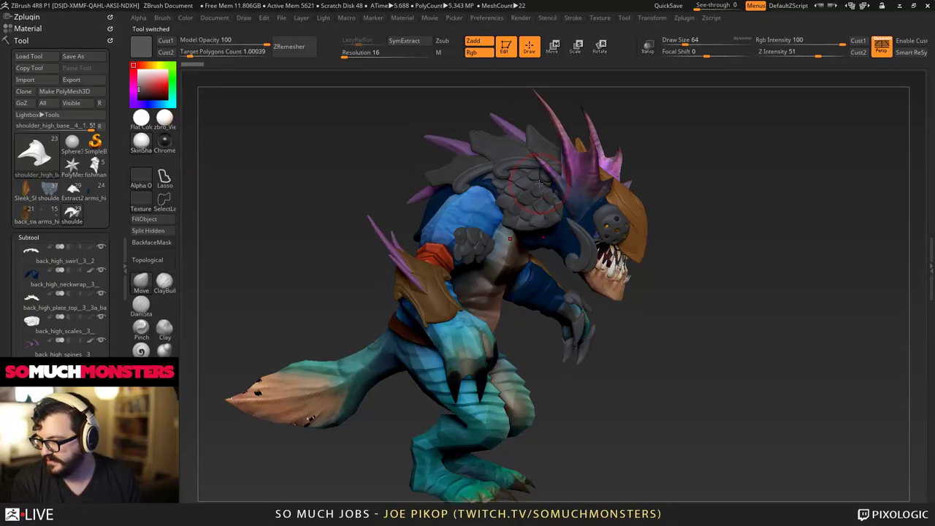
right_drag(518, 190, 462, 211)
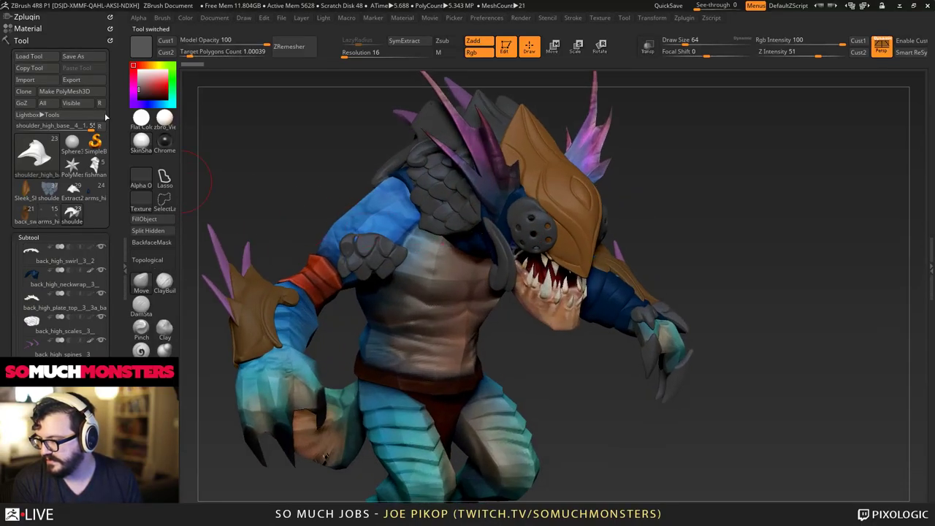
Load Sleek_20.ZTL from the old folder and rotate the character slightly to show its shoulder armor.
click(30, 57)
scroll(163, 271, down, 2)
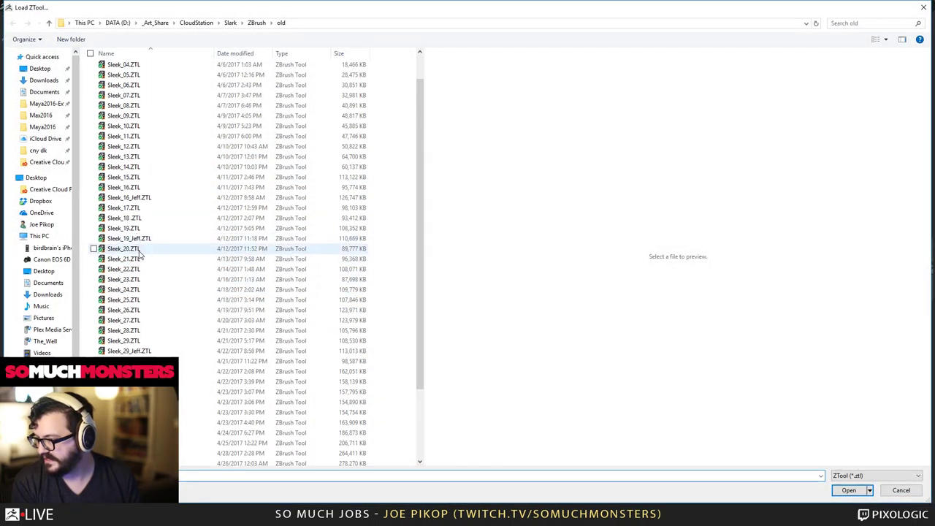
double_click(137, 251)
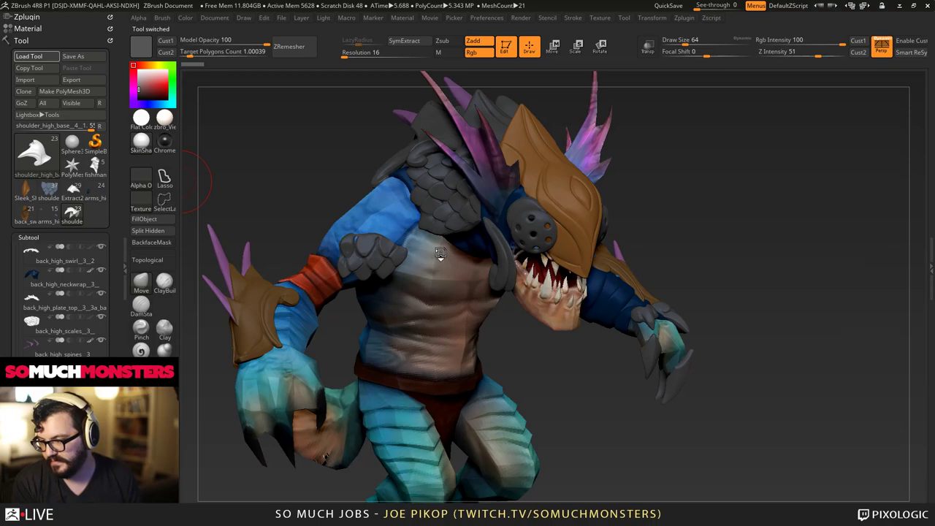
drag(306, 146, 339, 151)
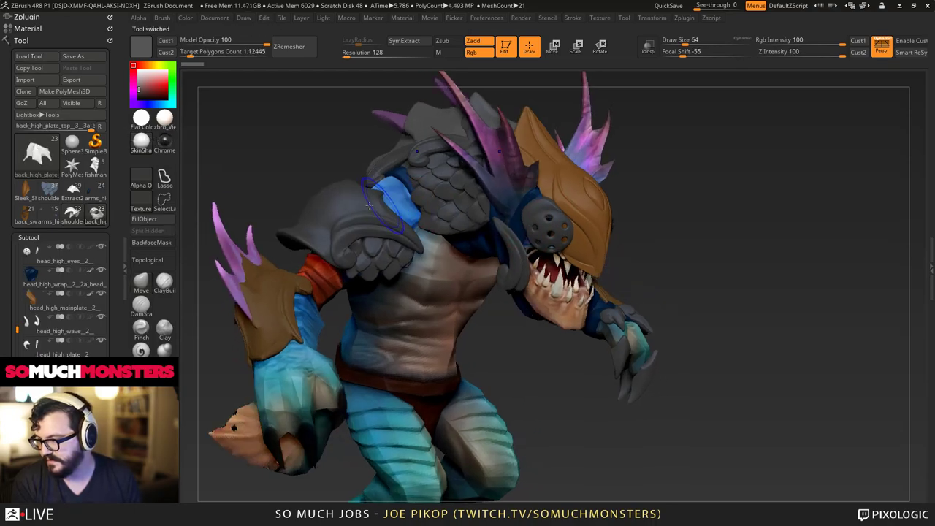
Choose the Move brush and select the shoulder base, upper back plate and back swirl subtools in turn, examining the back armor.
key(b)
key(m)
key(v)
alt+click(342, 206)
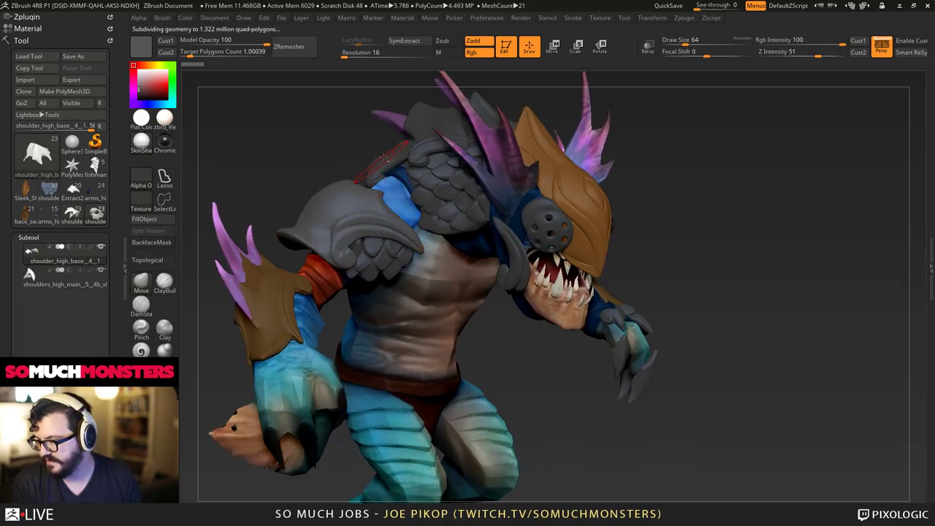
alt+click(397, 143)
key(f)
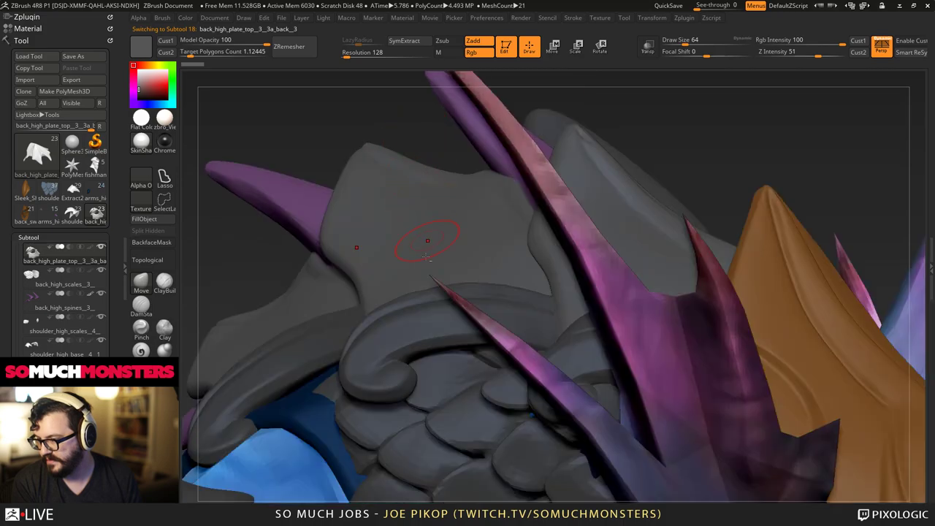
alt+click(406, 307)
key(f)
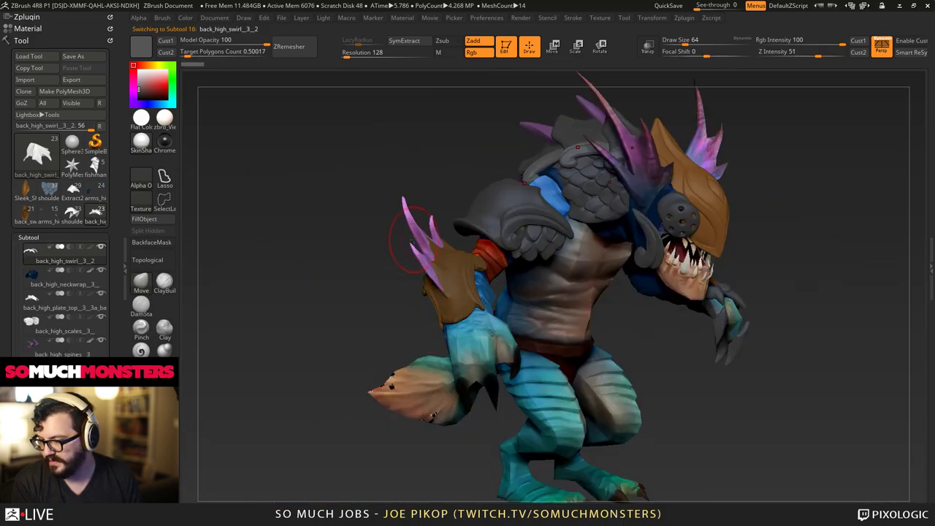
Toggle polypaint across all subtools so that the armor displays without its painted colors.
shift+click(92, 249)
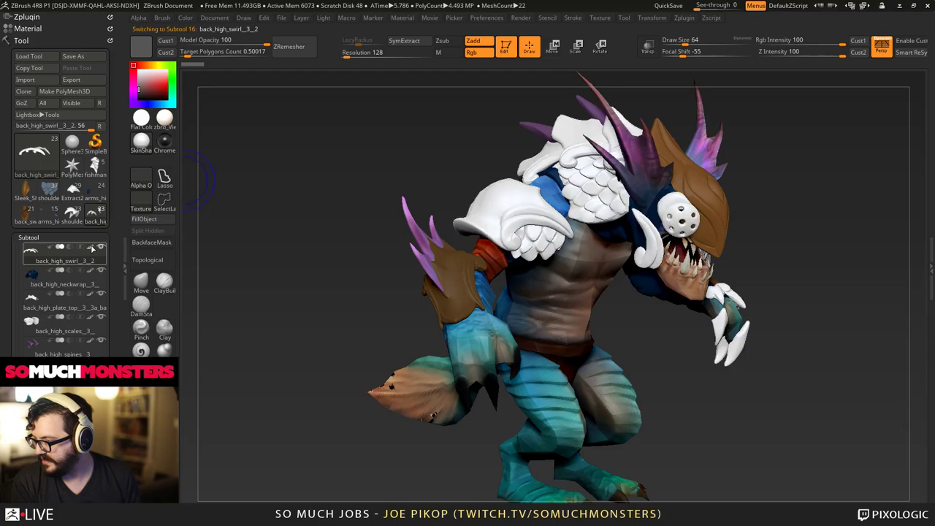
shift+click(92, 248)
mouse_move(98, 227)
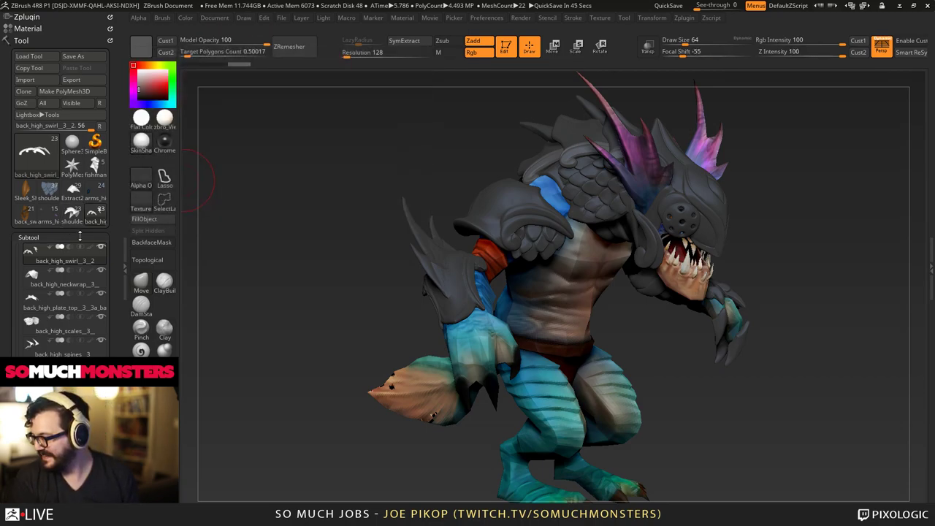
Select the shoulder base subtool, show its polyframe and check its subdivision level up close.
click(92, 248)
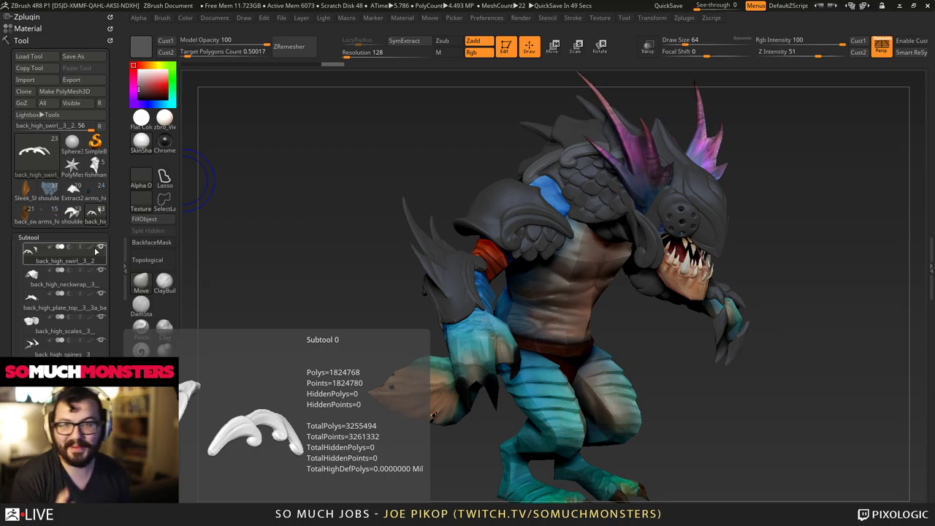
drag(296, 214, 535, 298)
alt+click(595, 317)
key(shift+f)
key(shift+d)
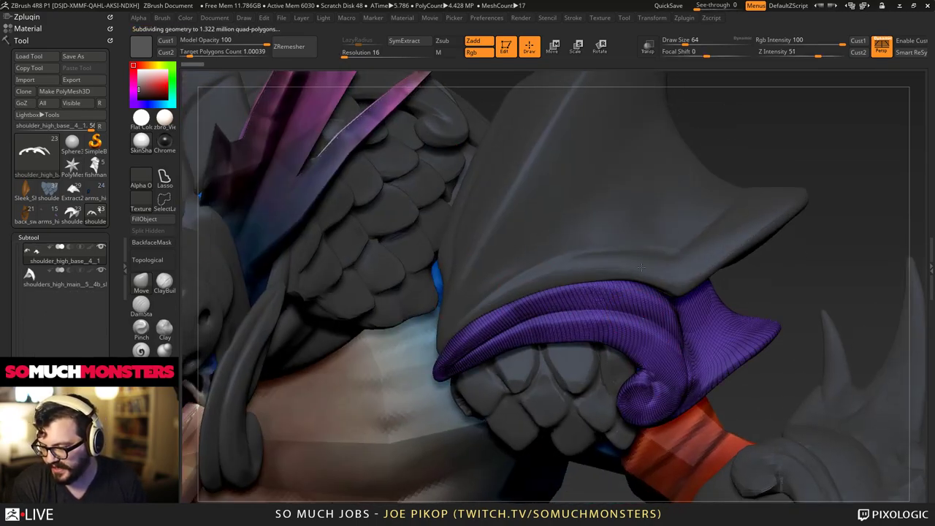
Select the gauntlet's plate and claw subtools in turn to examine their mesh, ending on a view of the whole character.
alt+drag(766, 497, 675, 393)
alt+click(755, 337)
alt+click(659, 301)
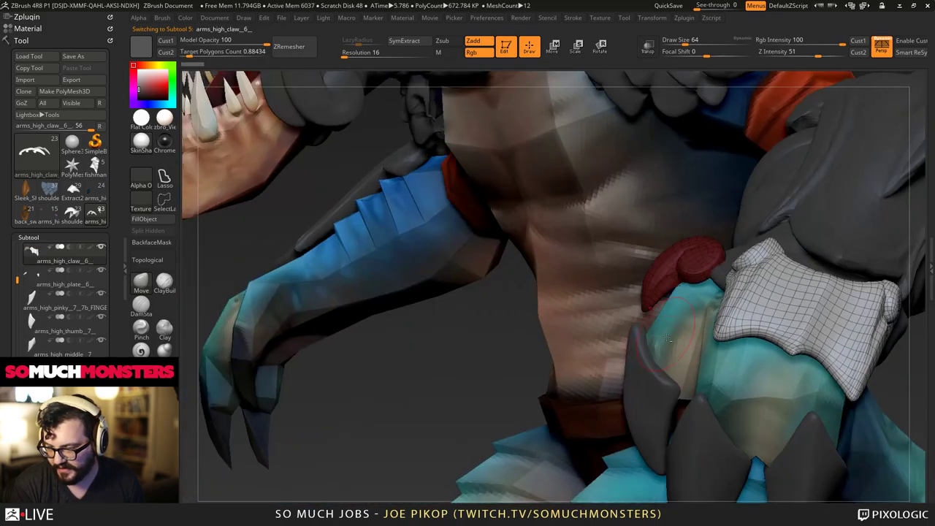
alt+click(676, 392)
alt+click(752, 314)
drag(467, 350, 471, 296)
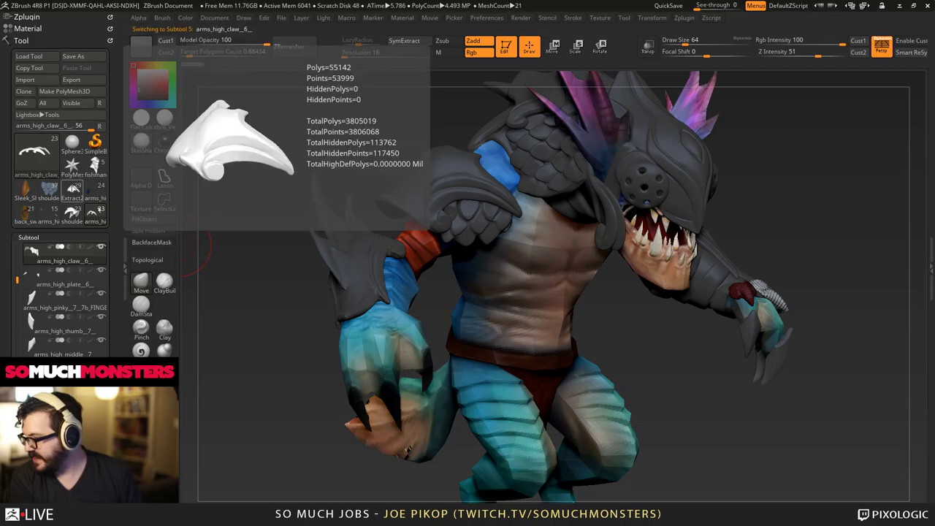
Switch to the Sleek_40 version and turn off polypaint across its subtools so the armor displays without painted colors.
click(50, 190)
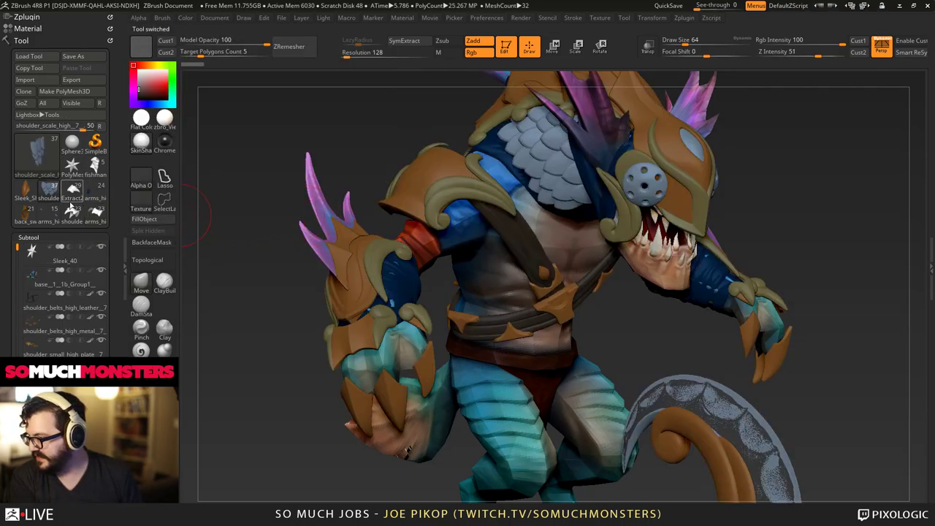
shift+click(89, 297)
shift+click(89, 297)
shift+click(89, 297)
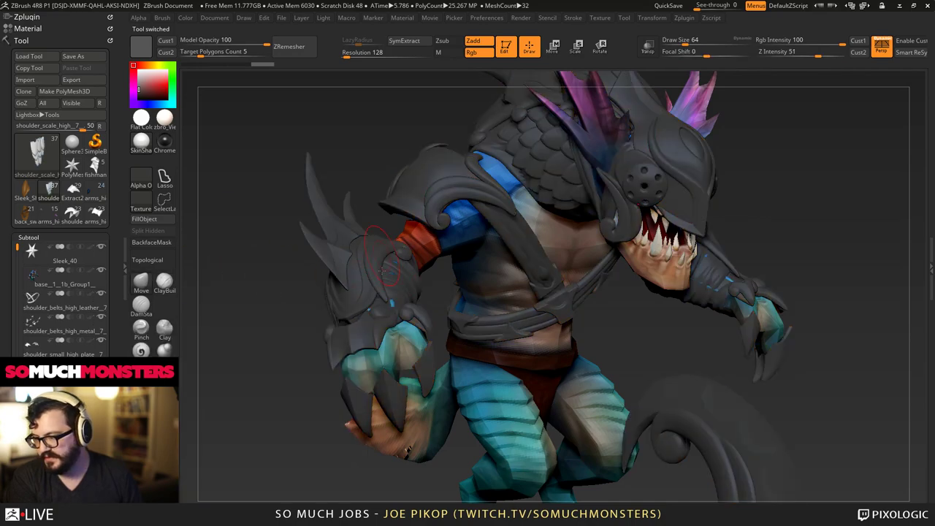
mouse_move(383, 271)
alt+right_down()
mouse_move(386, 312)
mouse_move(387, 278)
alt+right_up()
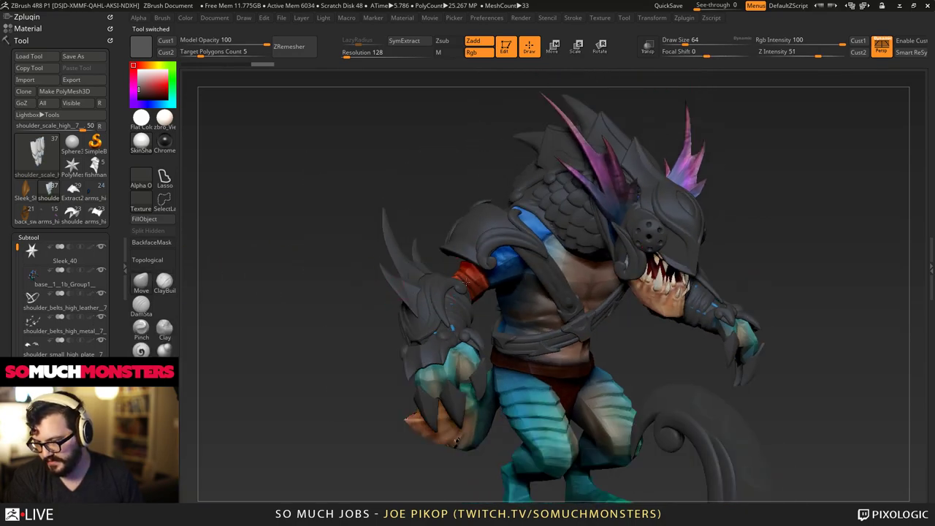
Leave a canvas snapshot of the Sleek_40 character and switch back to the earlier arms_high_claw version to show both side by side.
drag(465, 284, 690, 263)
drag(533, 289, 672, 276)
key(shift+s)
key(shift+s)
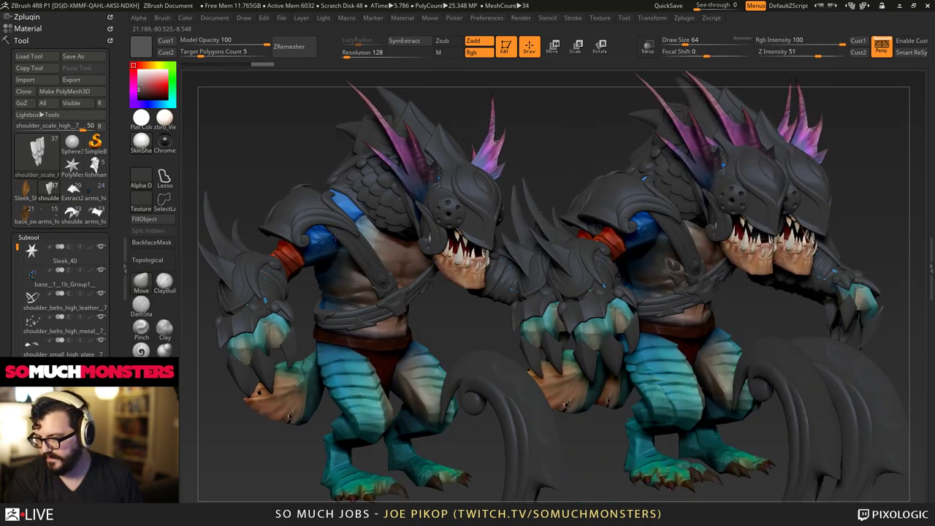
click(98, 213)
drag(453, 256, 431, 266)
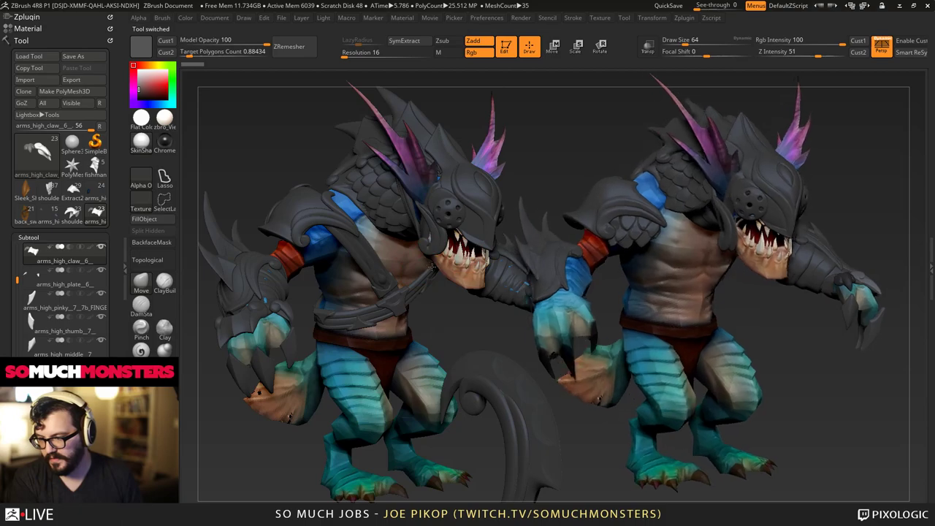
alt+drag(482, 233, 531, 263)
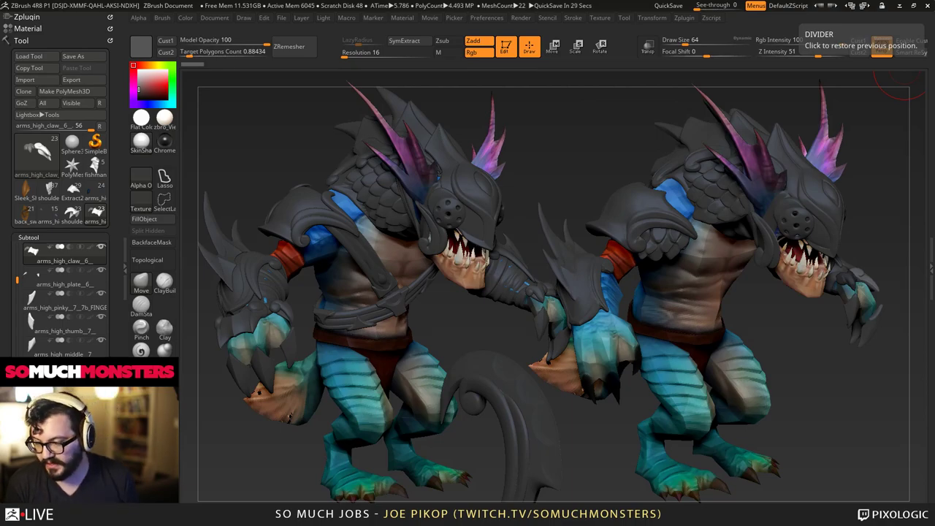
Rotate the earlier version beside the snapshot and select its shoulder base subtool to examine the shoulder and back armor.
drag(494, 361, 405, 358)
alt+click(583, 226)
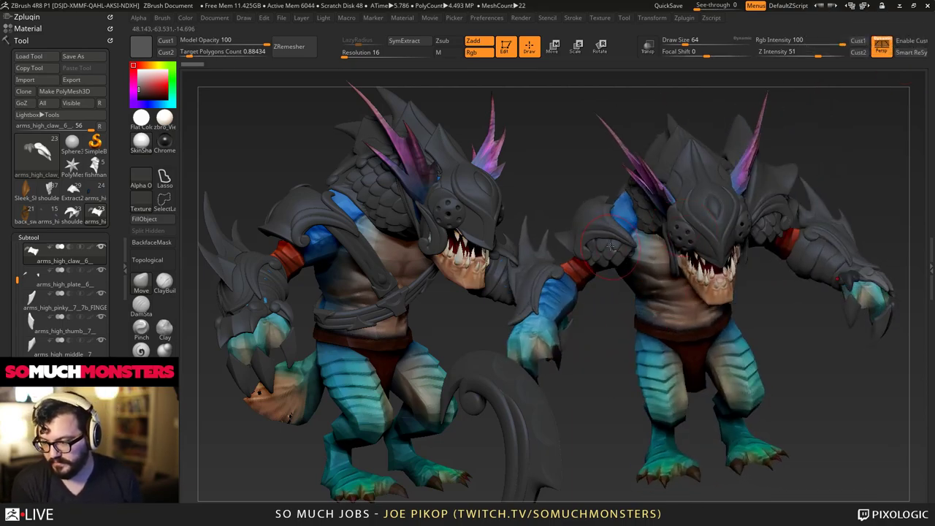
mouse_move(567, 179)
alt+mouse_down()
mouse_move(575, 294)
mouse_move(610, 272)
mouse_move(680, 257)
mouse_move(572, 248)
mouse_move(553, 259)
mouse_move(738, 252)
mouse_move(712, 268)
mouse_move(774, 228)
alt+mouse_up()
mouse_move(813, 319)
mouse_down()
mouse_move(656, 342)
mouse_move(650, 282)
mouse_move(709, 350)
mouse_up()
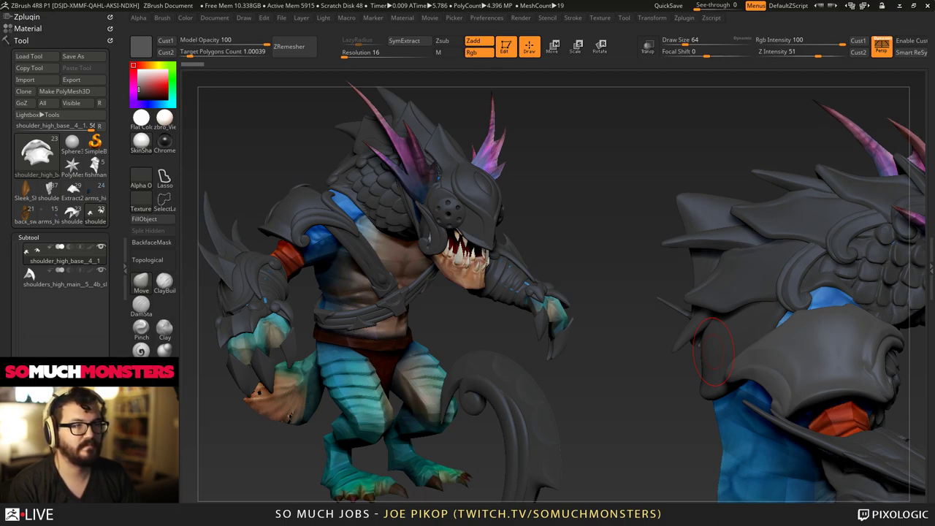
Bring the 3ds Max window with sleek16.max on screen, maximize it and frame the armored character.
drag(934, 7, 678, 66)
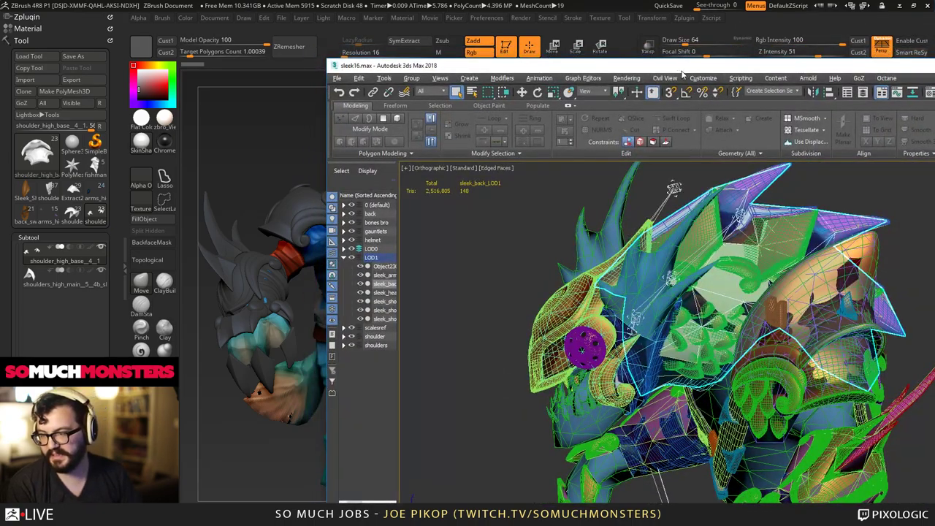
double_click(681, 71)
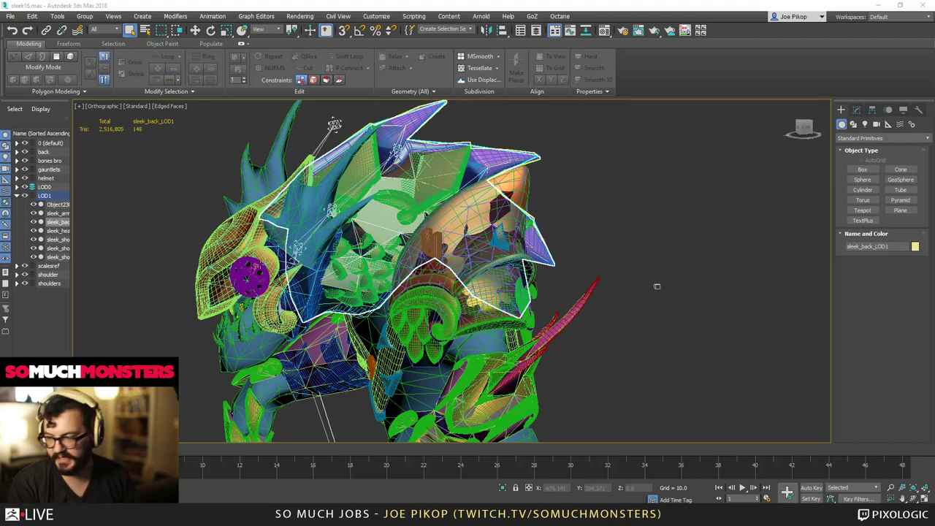
middle_drag(657, 286, 669, 235)
scroll(669, 235, down, 3)
scroll(474, 186, up, 3)
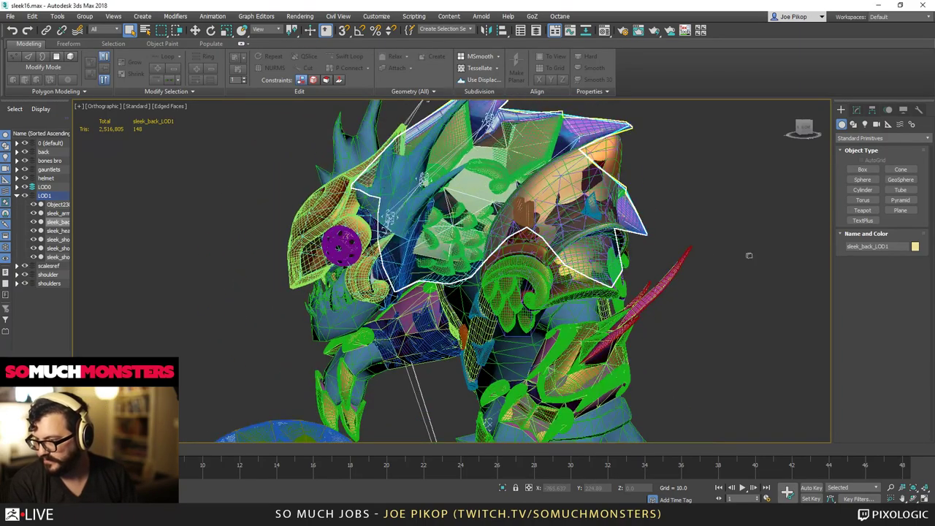
Select the helmet plate, the helmet trim and the perforated disc, and hide all unselected objects.
click(365, 187)
alt+middle_drag(322, 214, 374, 154)
click(855, 109)
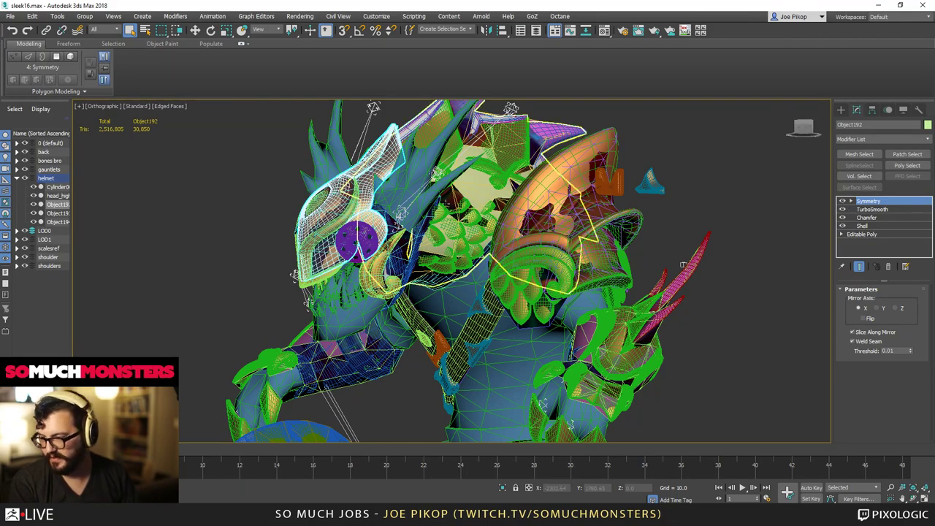
right_click(334, 183)
middle_drag(281, 253, 358, 205)
scroll(358, 204, up, 2)
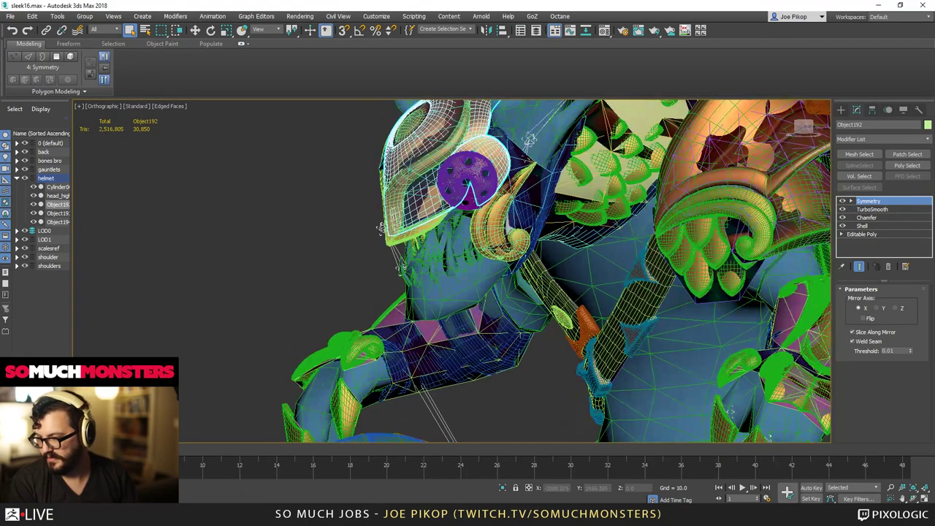
ctrl+click(501, 211)
ctrl+click(471, 168)
right_click(479, 177)
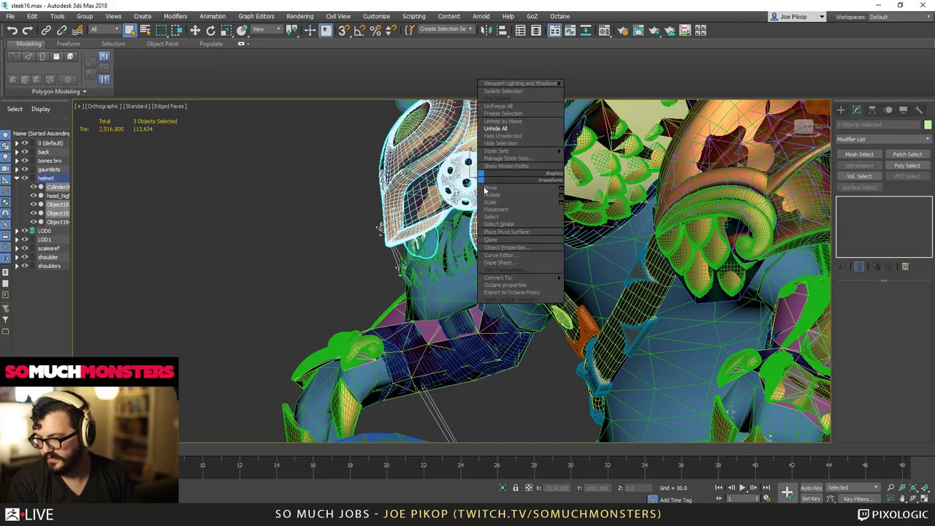
click(520, 137)
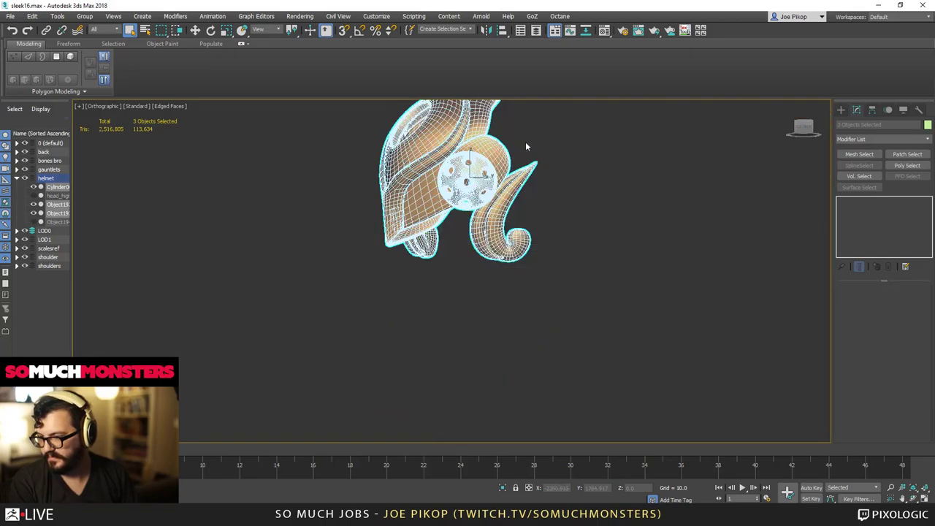
Turn off the TurboSmooth, Chamfer and Symmetry modifiers on the perforated disc to show its low-poly base.
click(606, 149)
middle_drag(562, 143, 556, 225)
scroll(466, 249, up, 2)
click(458, 272)
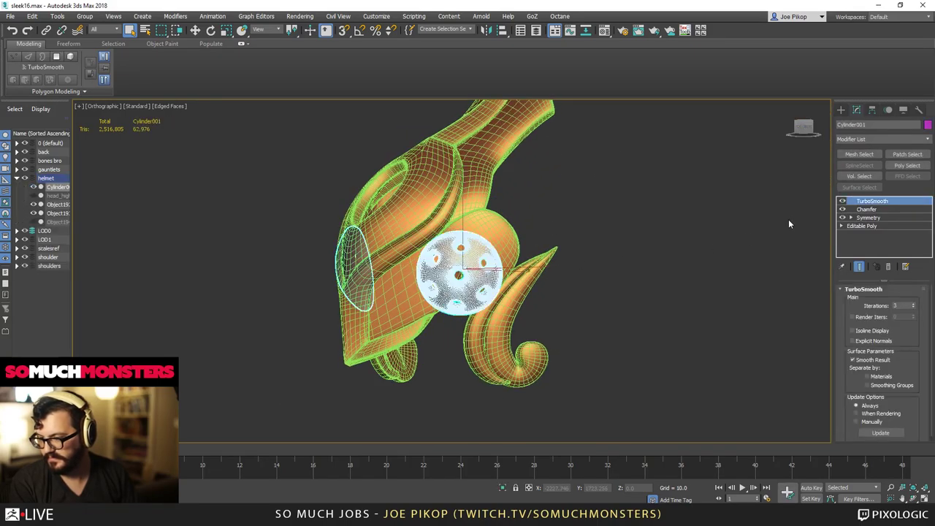
click(842, 201)
click(842, 210)
click(842, 218)
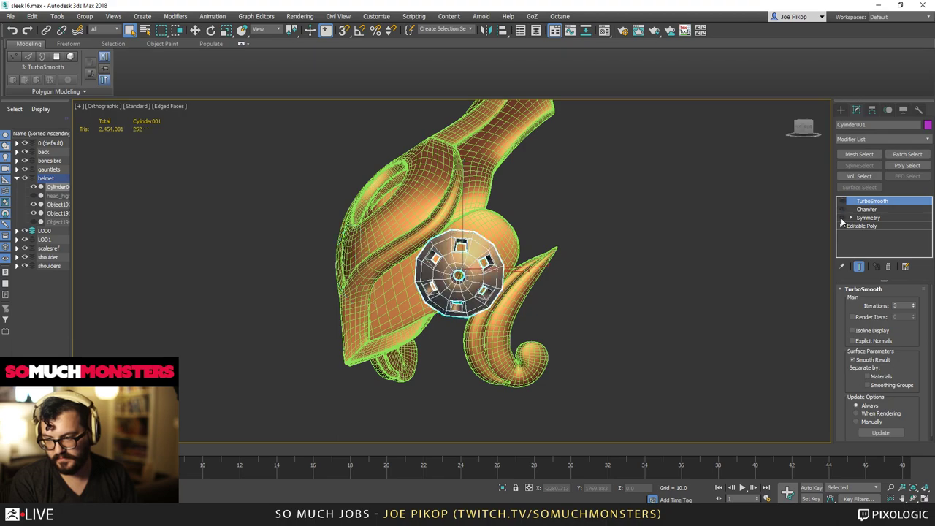
alt+middle_drag(468, 222, 514, 228)
scroll(409, 292, up, 5)
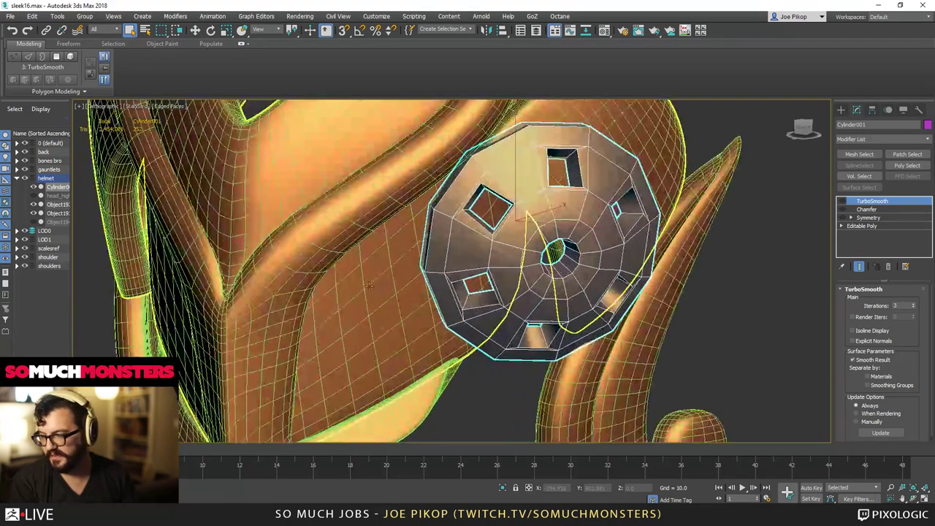
Turn off the TurboSmooth and Chamfer modifiers on the helmet trim.
click(318, 257)
key(z)
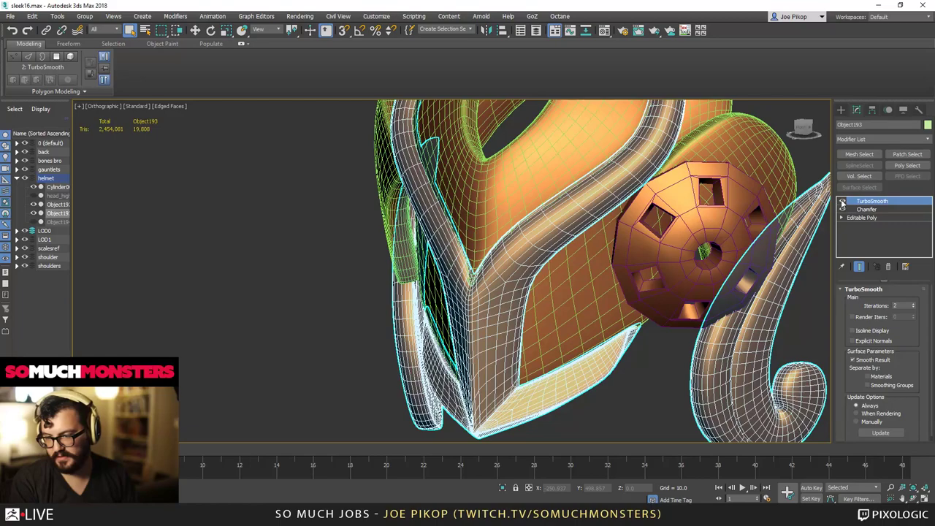
click(843, 202)
click(843, 210)
alt+middle_drag(537, 225, 468, 251)
scroll(483, 230, down, 5)
Turn off the Symmetry, TurboSmooth, Chamfer and Shell modifiers on the main helmet plate and orbit around its base mesh.
click(516, 184)
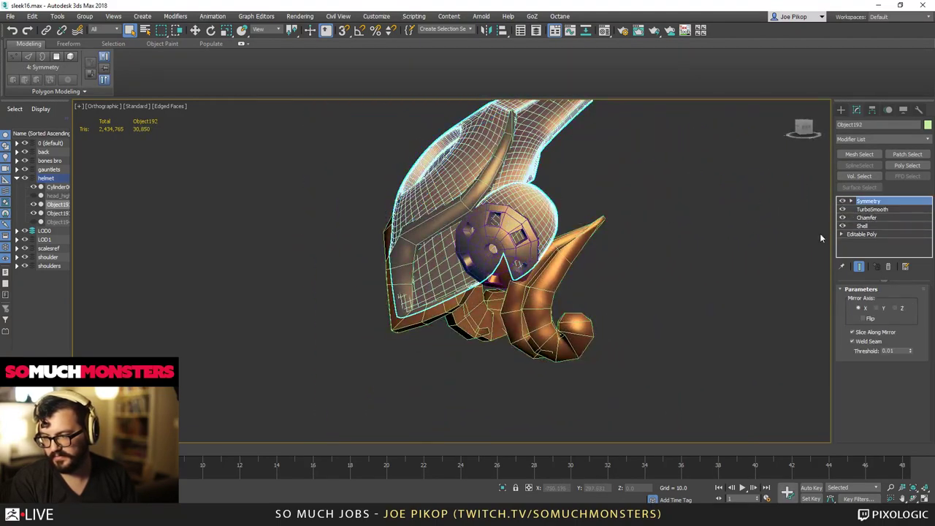
click(842, 201)
click(847, 209)
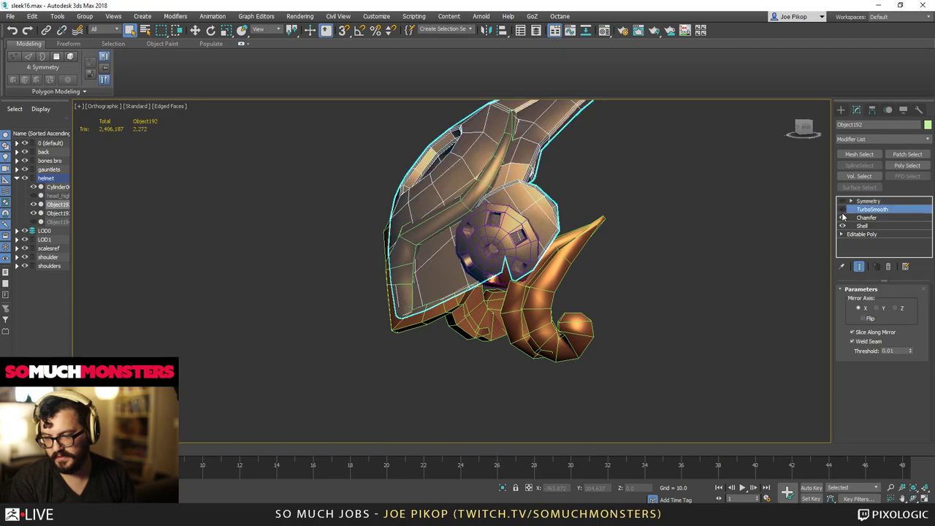
click(842, 226)
alt+middle_drag(524, 213, 399, 223)
alt+middle_drag(537, 245, 708, 194)
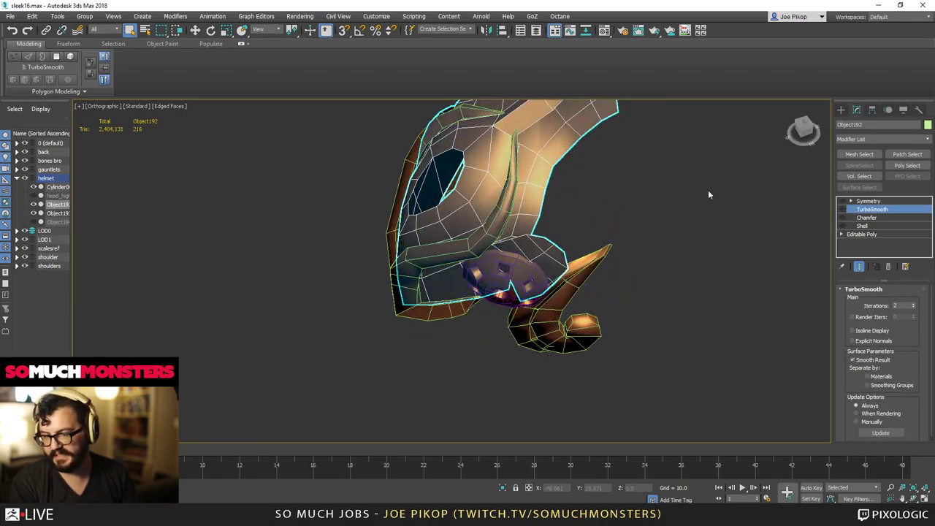
Enter the element level of the helmet plate's Editable Poly and select one of its mesh elements.
click(867, 234)
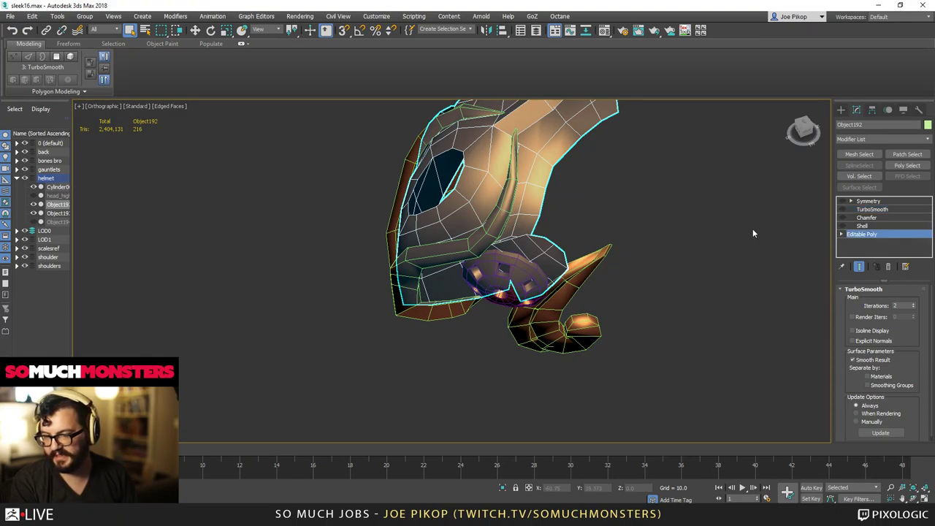
key(5)
click(503, 180)
alt+middle_drag(502, 180, 416, 151)
Move the helmet plate's mesh elements apart to demonstrate how the pieces are constructed.
key(w)
drag(499, 137, 654, 97)
drag(512, 157, 670, 173)
drag(537, 212, 667, 175)
alt+middle_drag(667, 176, 572, 212)
Undo the moves of the helmet plate's mesh elements.
key(ctrl+z)
key(ctrl+z)
key(ctrl+z)
key(ctrl+z)
key(ctrl+z)
key(ctrl+z)
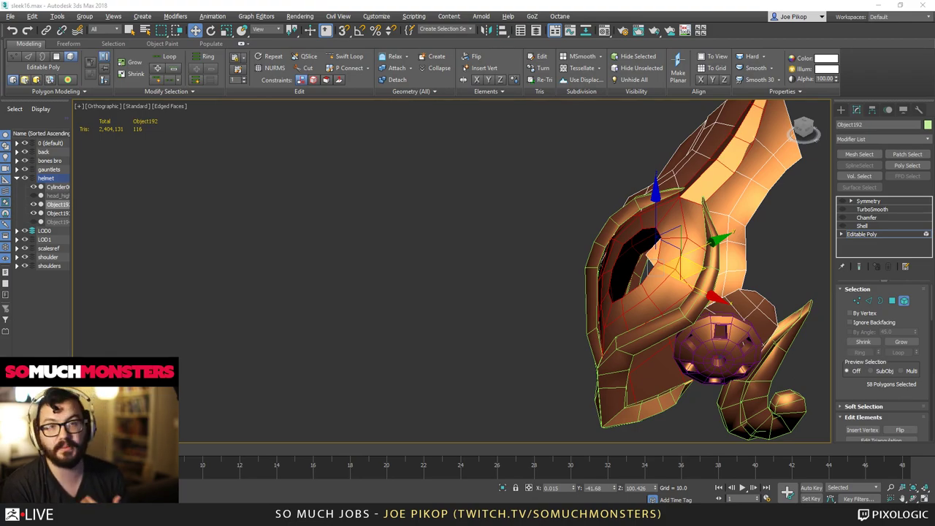
Switch to ZBrush and examine the sculpted helmet, its perforated disc and the neighboring scales up close.
key(alt+Tab)
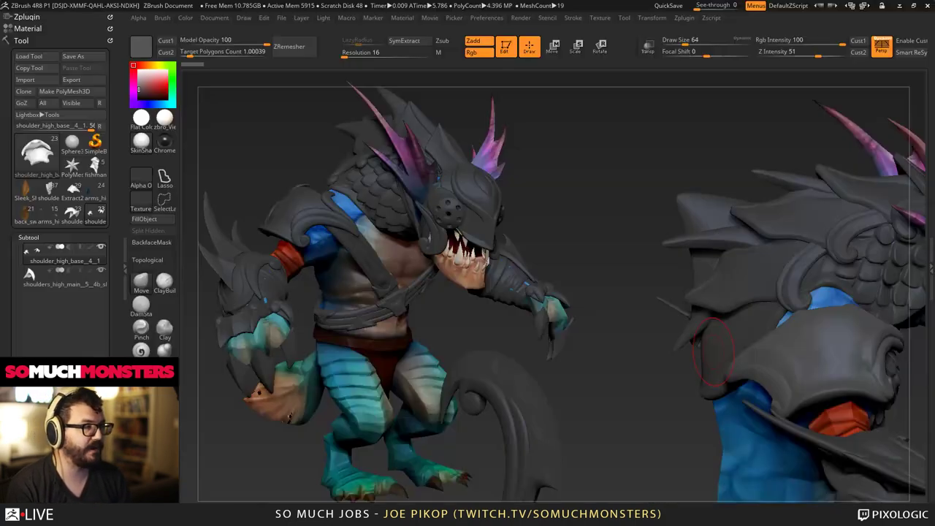
alt+drag(770, 165, 533, 225)
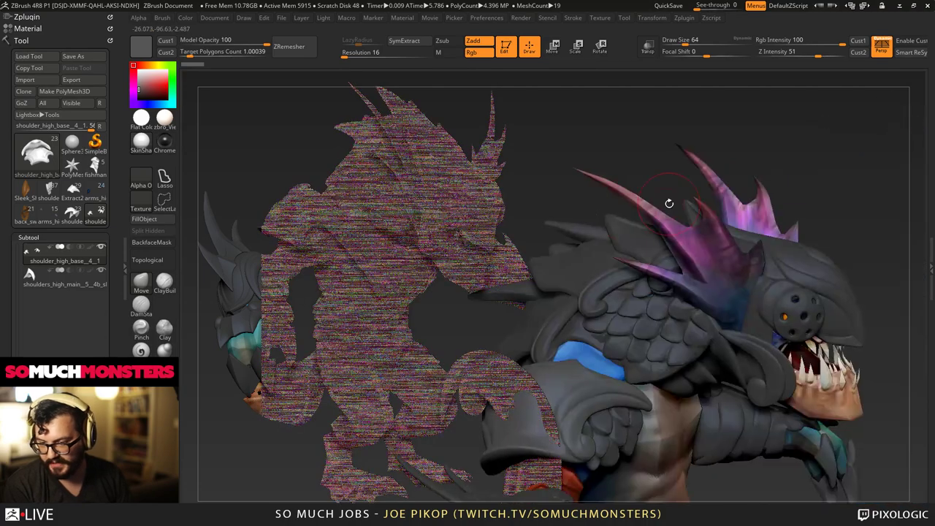
mouse_move(667, 202)
mouse_down()
mouse_move(668, 180)
mouse_move(719, 184)
mouse_move(619, 246)
mouse_move(506, 367)
mouse_up()
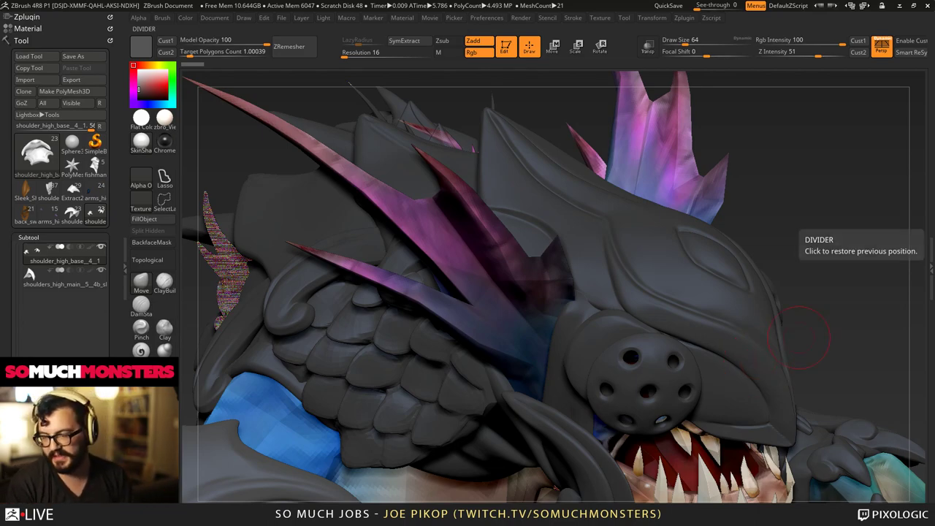
alt+right_drag(657, 321, 661, 242)
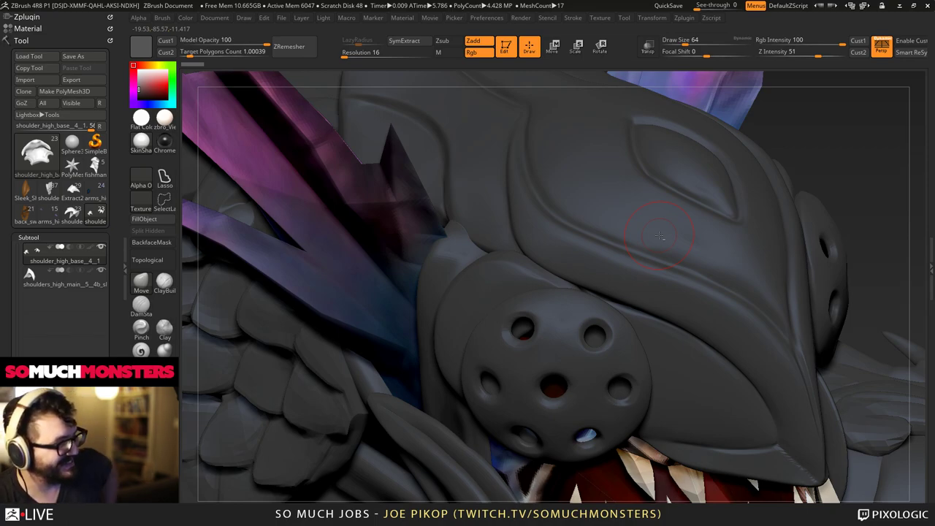
right_drag(369, 286, 444, 298)
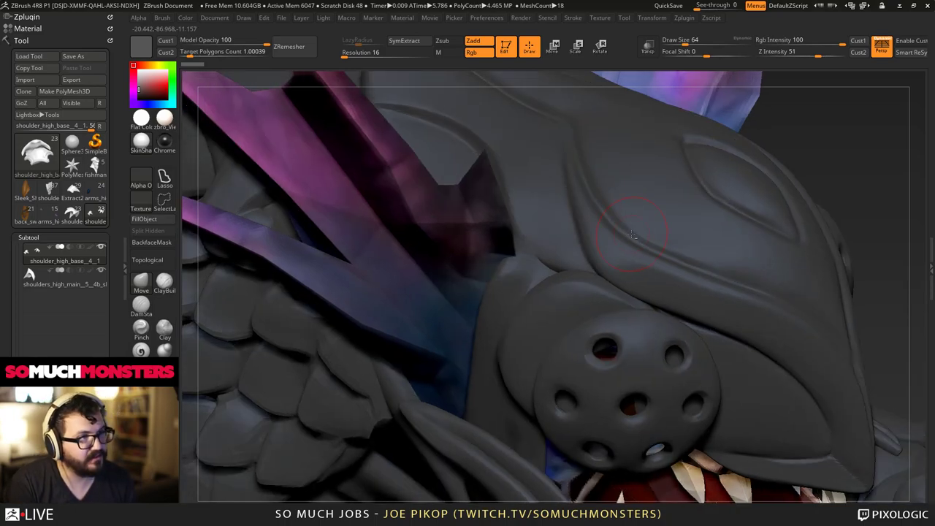
Switch to 3ds Max and enter the vertex level of the helmet plate's Editable Poly with the end result shown.
key(alt+Tab)
alt+middle_drag(607, 202, 395, 200)
alt+middle_drag(394, 200, 482, 203)
scroll(416, 204, up, 4)
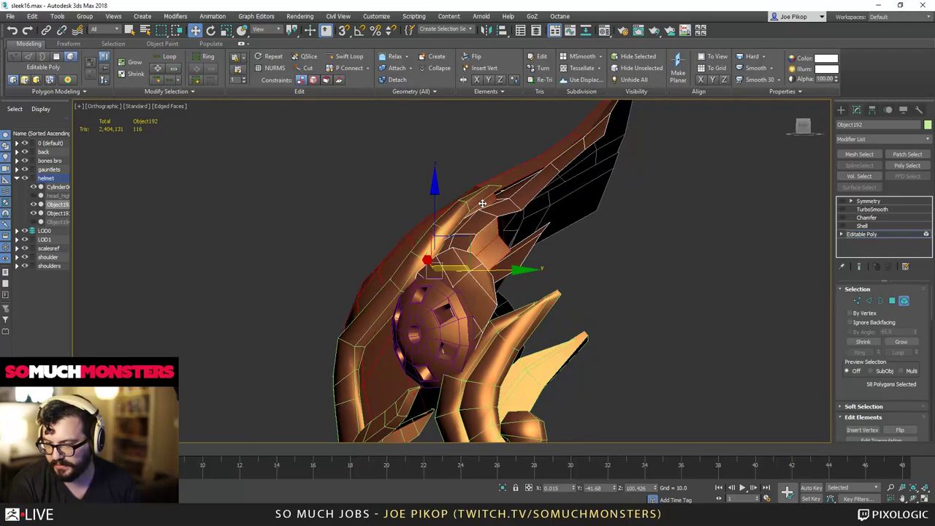
click(849, 226)
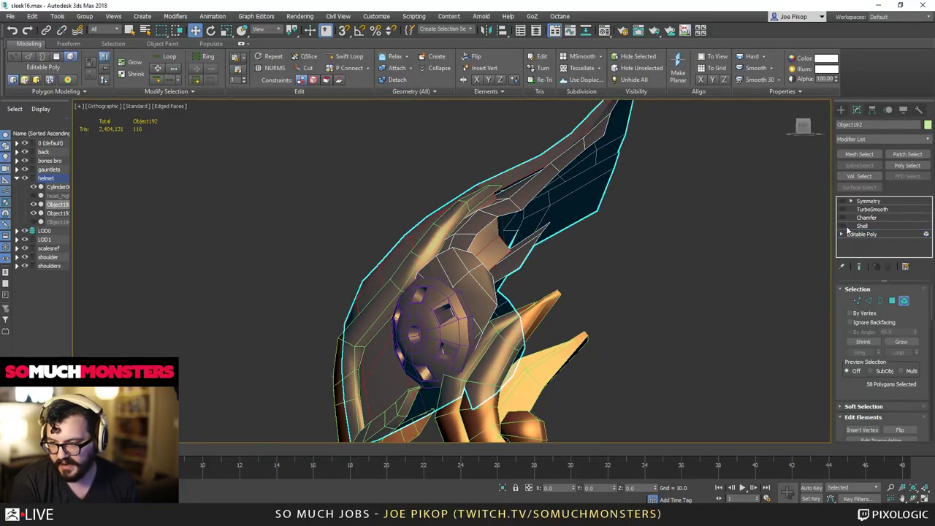
alt+middle_drag(801, 232, 626, 194)
click(843, 228)
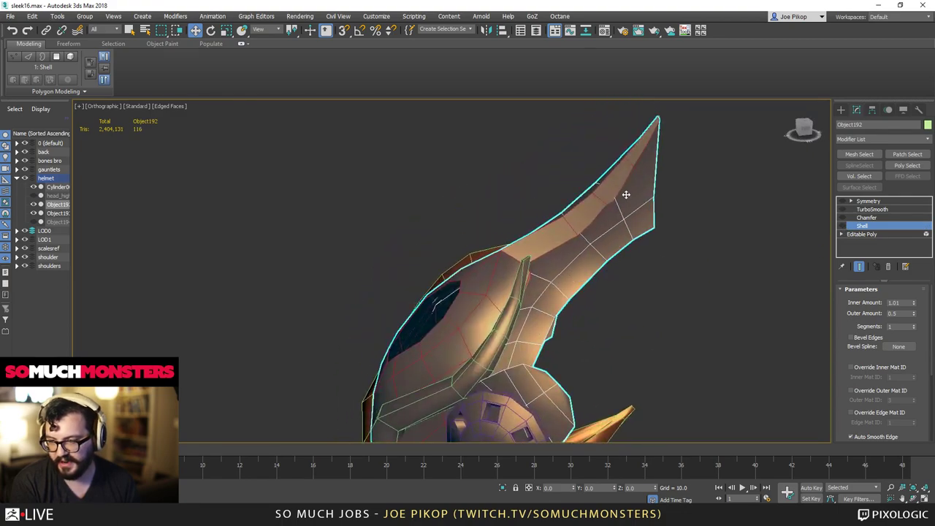
click(892, 234)
key(1)
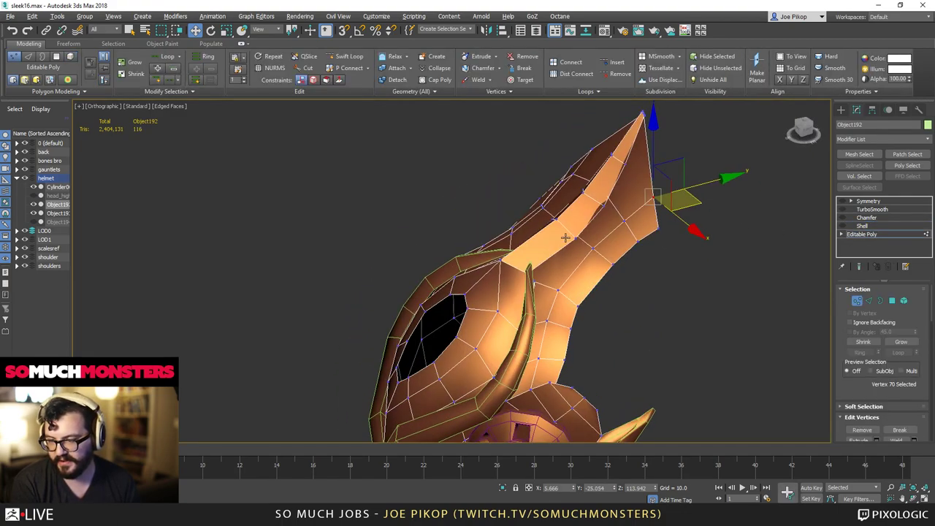
click(860, 266)
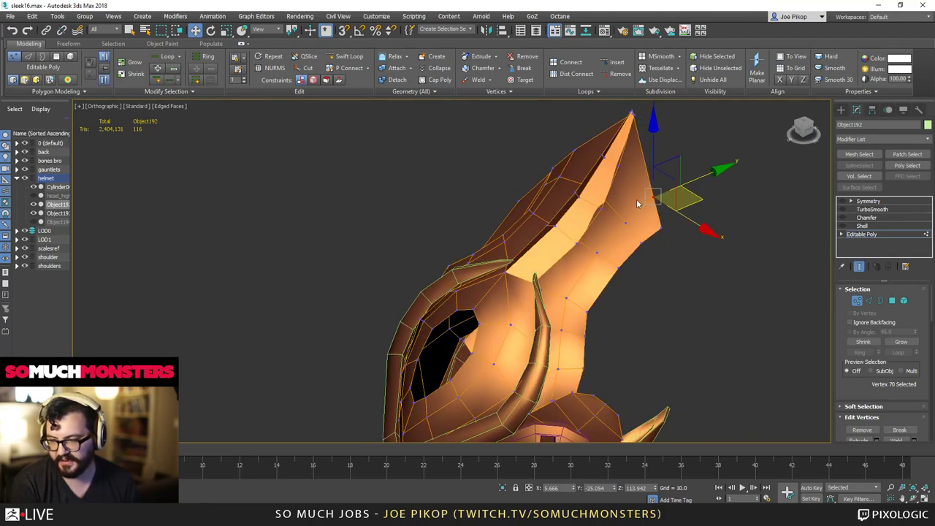
click(242, 30)
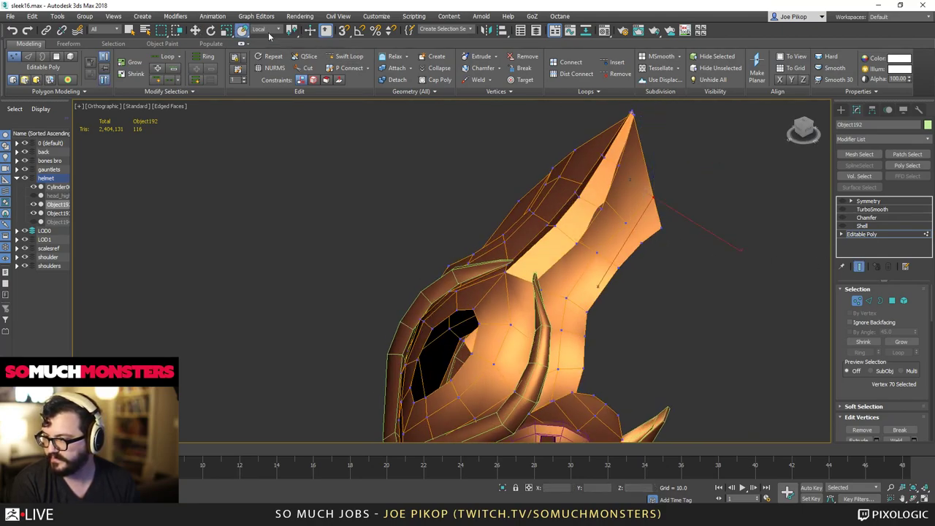
click(261, 30)
click(252, 41)
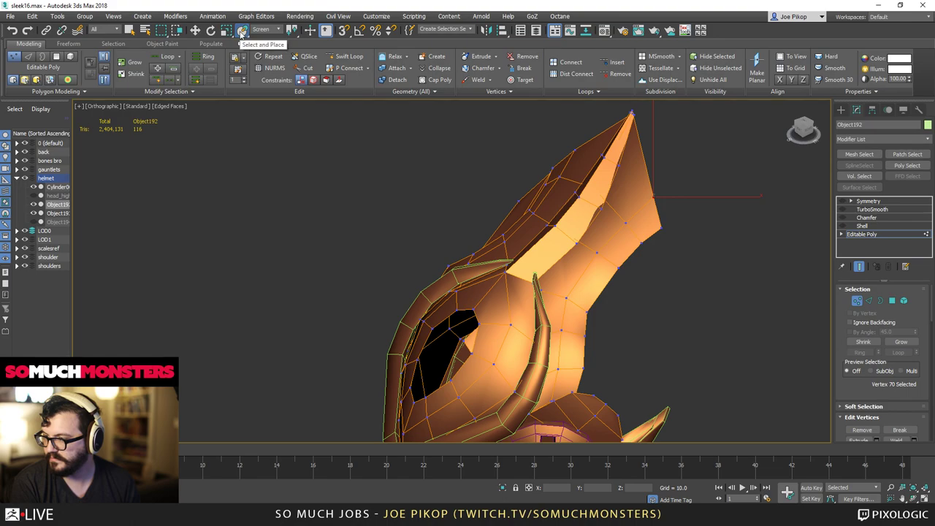
click(241, 31)
click(261, 30)
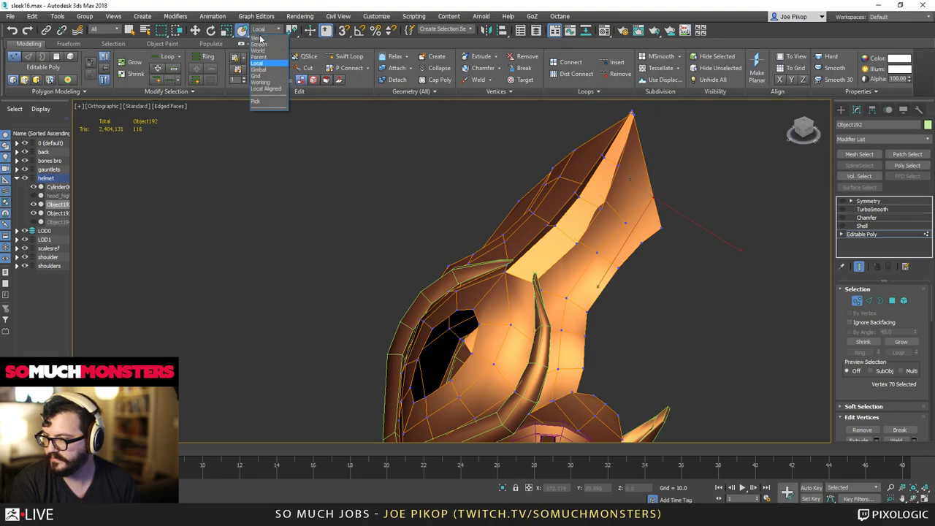
click(267, 48)
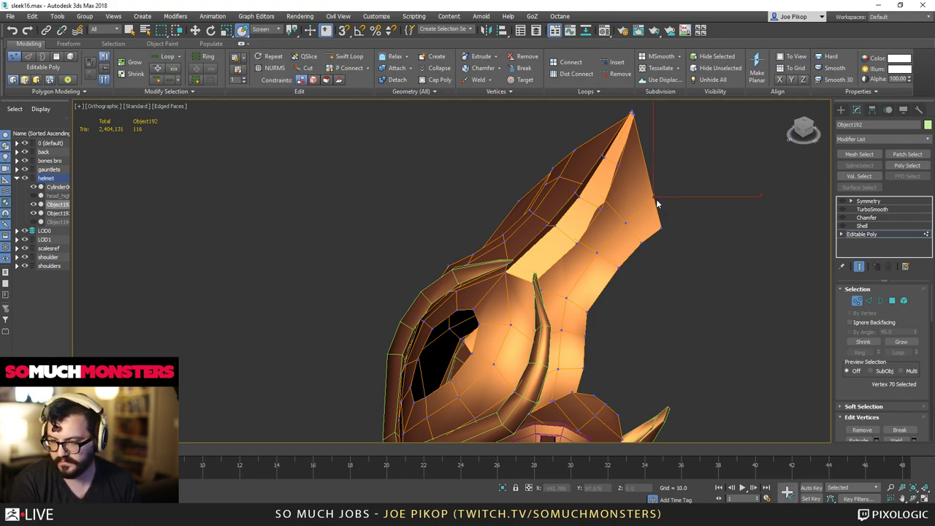
Move the two outer vertices at the helmet crest's tip outward using the Screen reference coordinate system.
key(w)
click(263, 30)
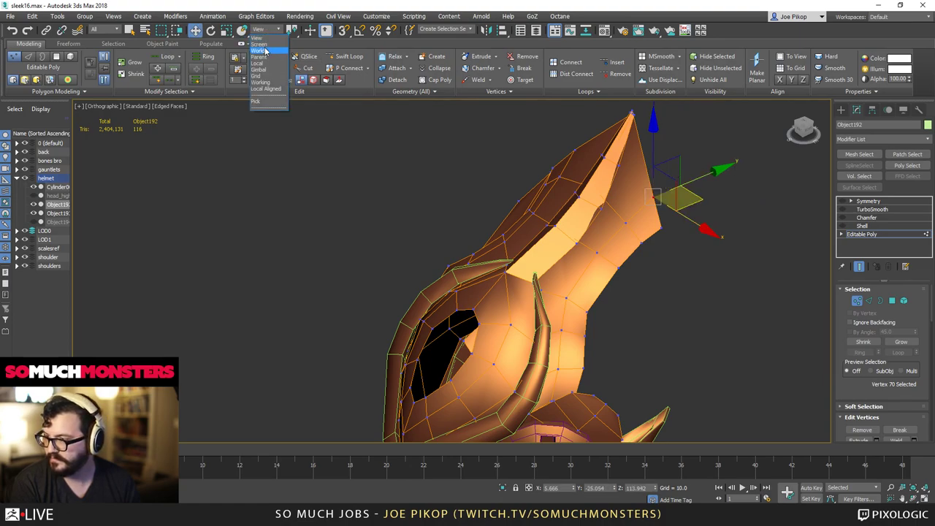
click(266, 45)
drag(672, 164, 715, 133)
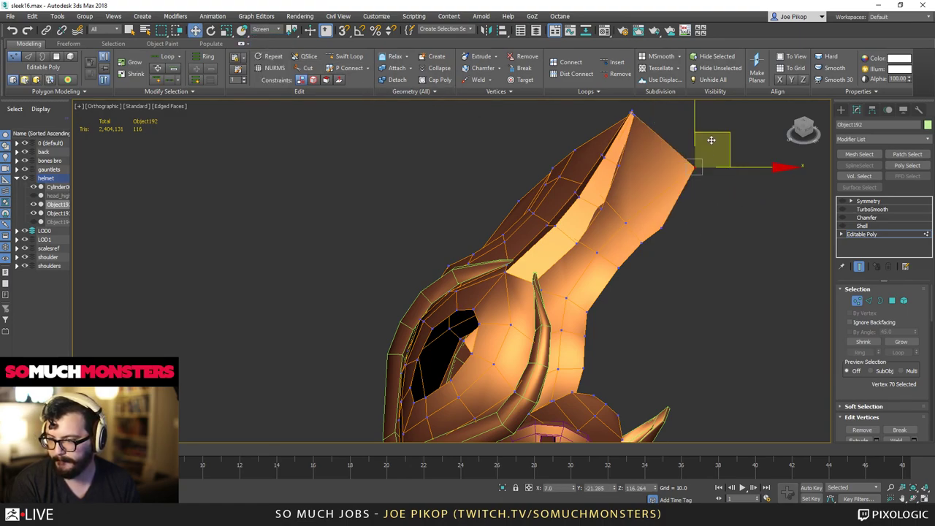
click(661, 228)
drag(661, 228, 707, 238)
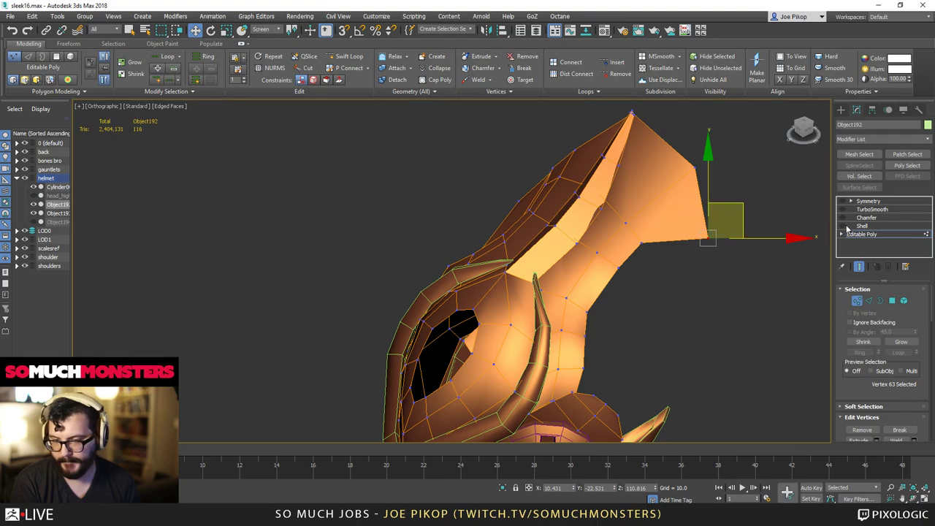
Enable the Shell modifier on the helmet plate and adjust the crest's upper vertices.
click(843, 226)
alt+middle_drag(682, 222, 719, 207)
drag(729, 205, 697, 181)
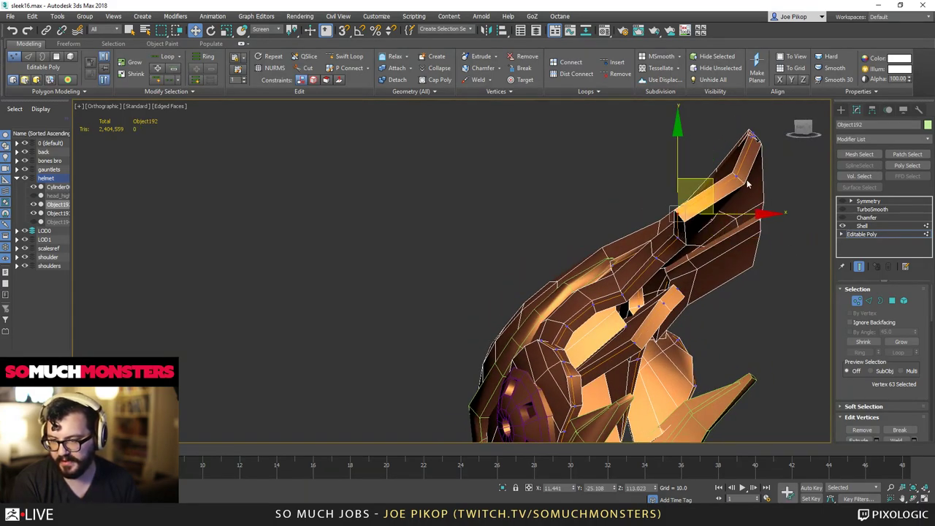
click(737, 175)
drag(756, 159, 740, 139)
click(771, 138)
alt+middle_drag(759, 141, 723, 183)
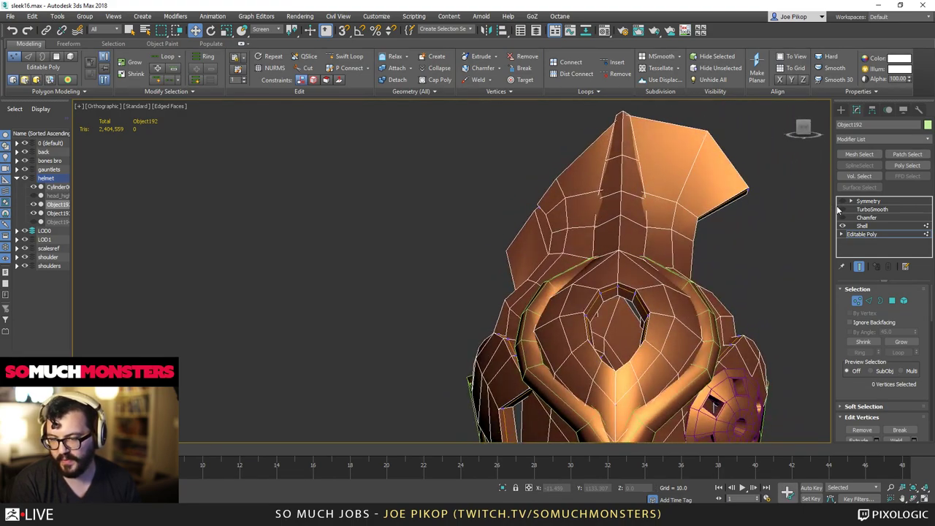
Enable the Symmetry, Chamfer and TurboSmooth modifiers on the helmet plate.
click(843, 202)
click(844, 202)
click(843, 202)
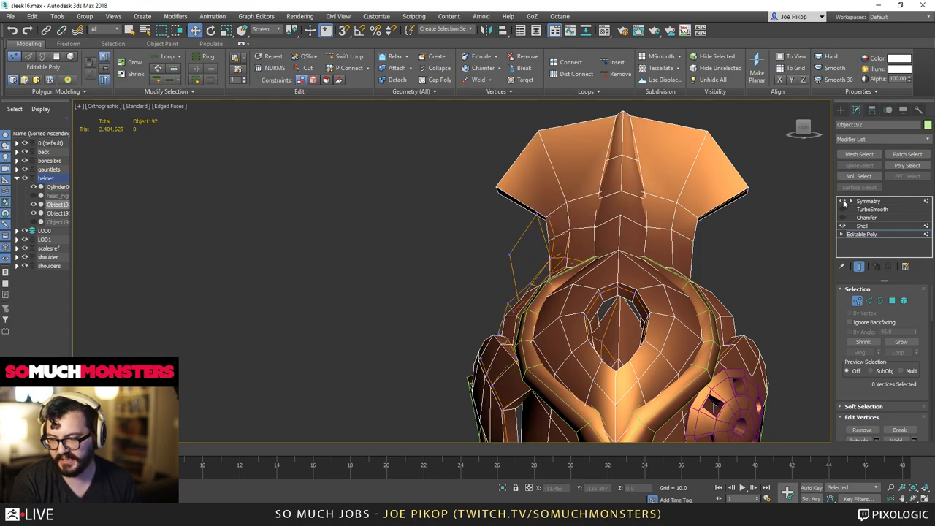
click(842, 218)
click(842, 226)
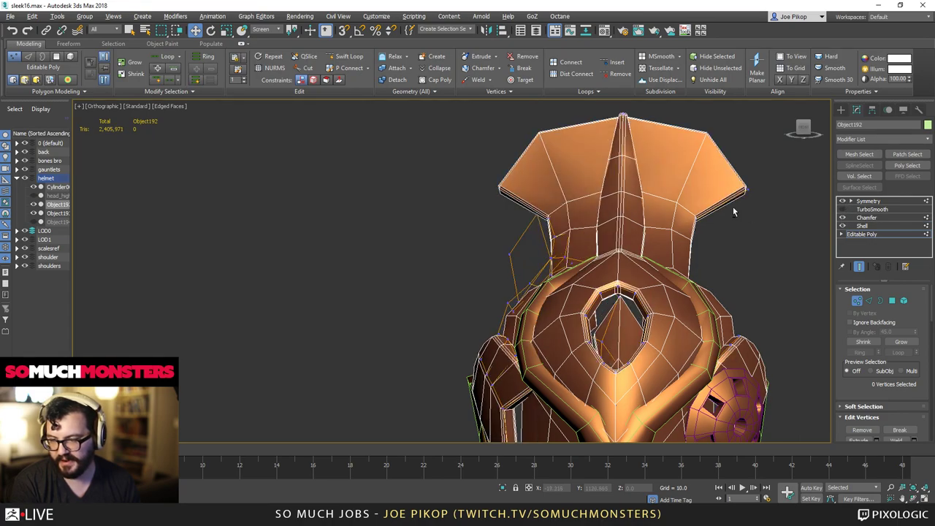
mouse_move(732, 207)
alt+middle_down()
mouse_move(664, 185)
mouse_move(734, 198)
alt+middle_up()
scroll(734, 198, up, 8)
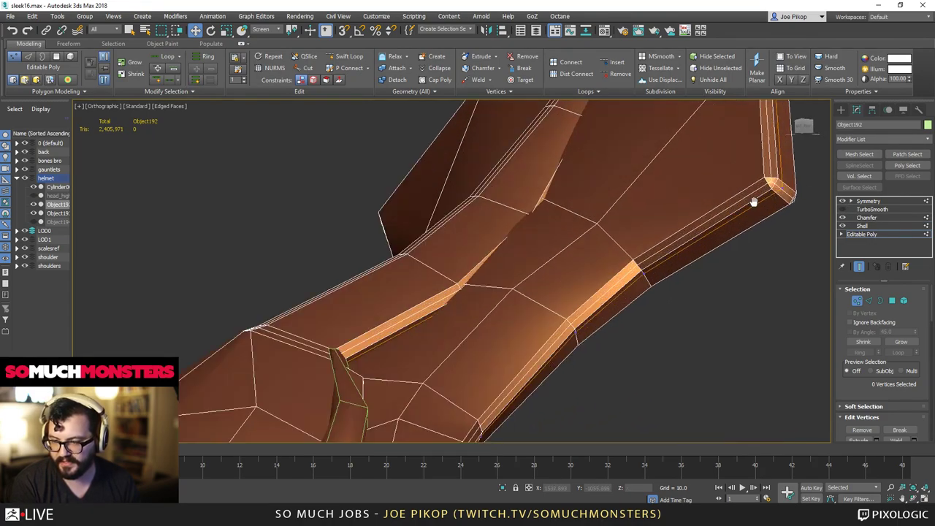
click(842, 209)
scroll(663, 217, down, 8)
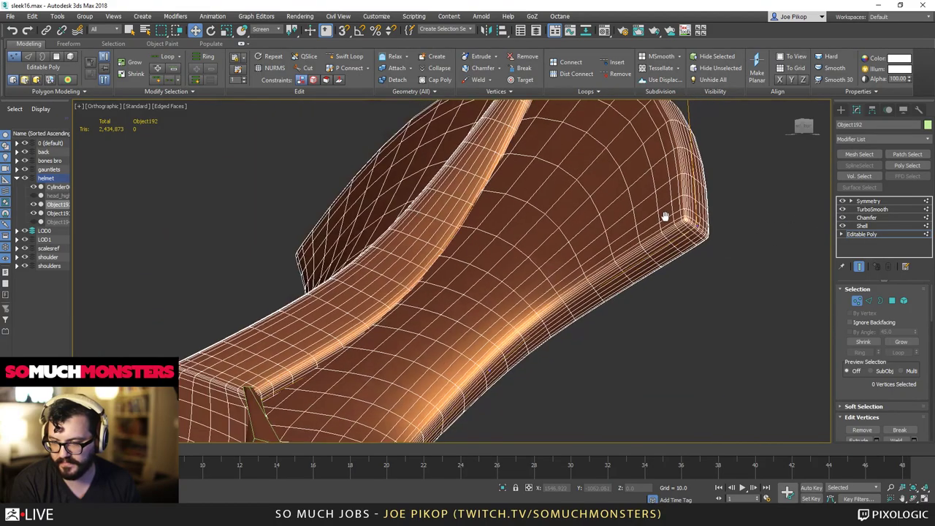
Reposition vertices along the crest's edge and tip while the smoothed end result is displayed.
alt+middle_drag(661, 217, 582, 197)
click(640, 211)
drag(673, 180, 693, 195)
click(674, 184)
click(679, 175)
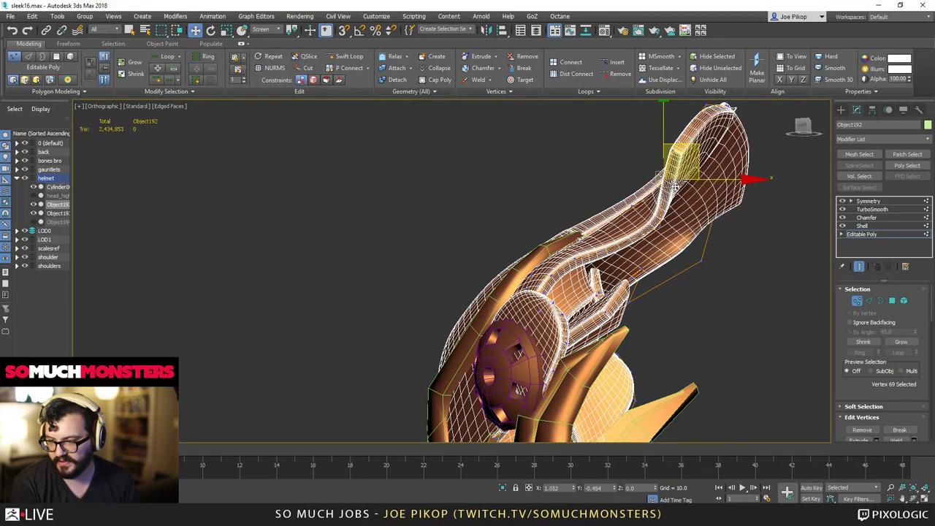
alt+middle_drag(679, 175, 678, 173)
click(682, 156)
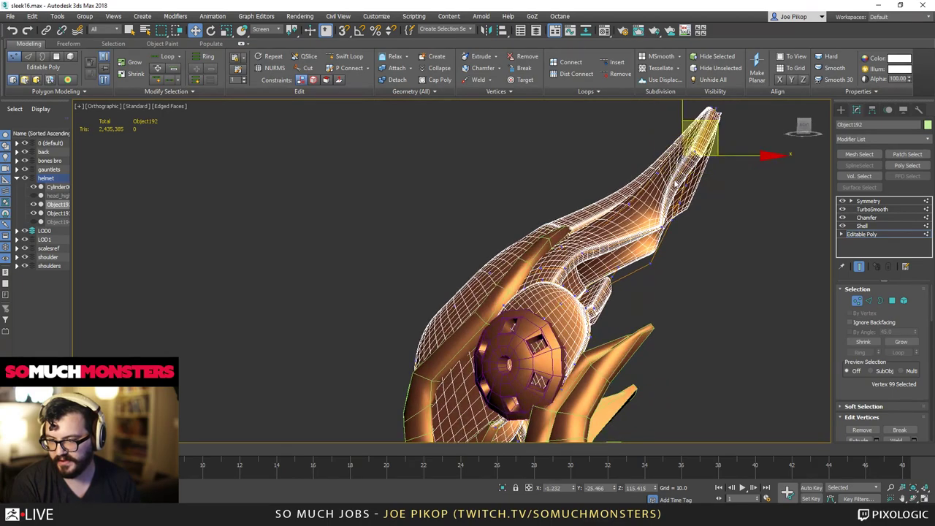
click(677, 184)
click(686, 186)
Reshape the crest's flared outer side by moving its corner vertices.
alt+middle_drag(686, 186, 706, 228)
click(707, 230)
drag(705, 224, 716, 228)
alt+middle_drag(716, 228, 698, 197)
click(712, 183)
click(730, 169)
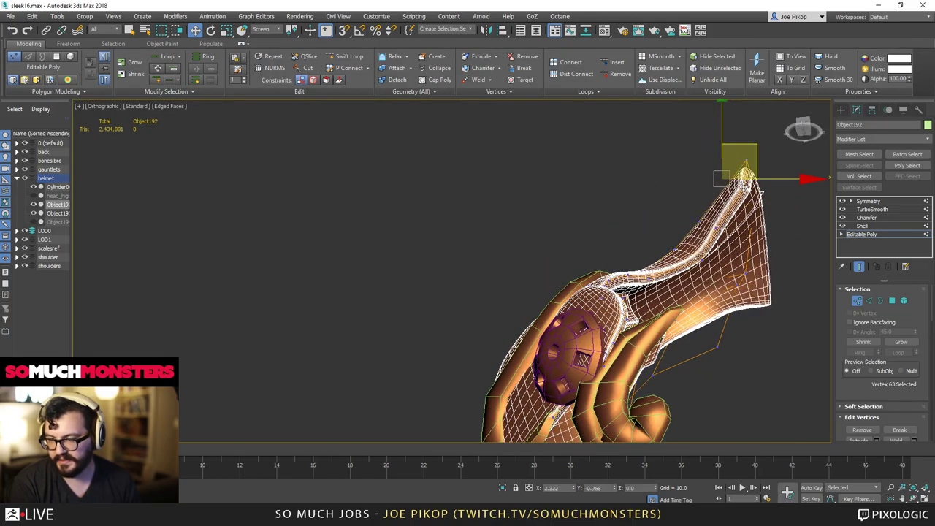
alt+middle_drag(731, 169, 760, 196)
drag(765, 170, 740, 165)
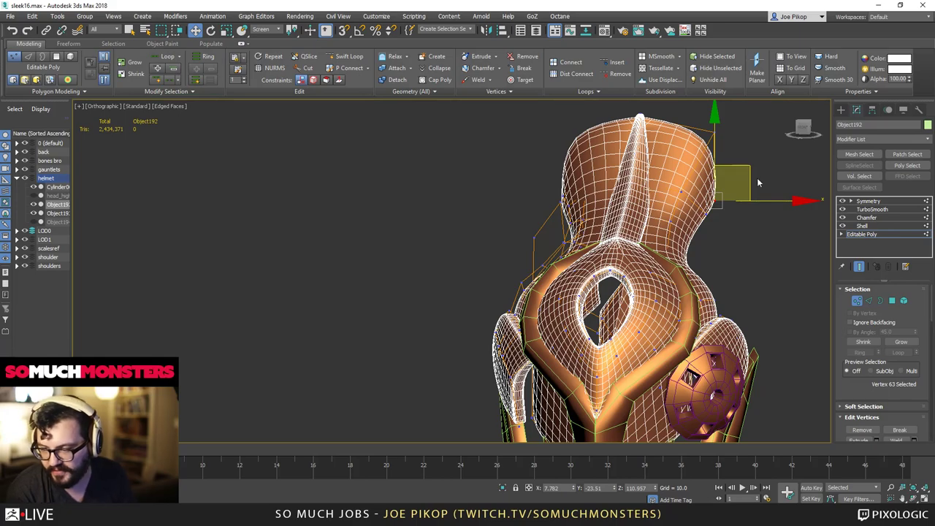
Leave the vertex level, hide the edged faces and inspect the smoothed helmet surface.
alt+middle_drag(758, 182, 750, 262)
key(1)
key(F4)
scroll(683, 176, up, 3)
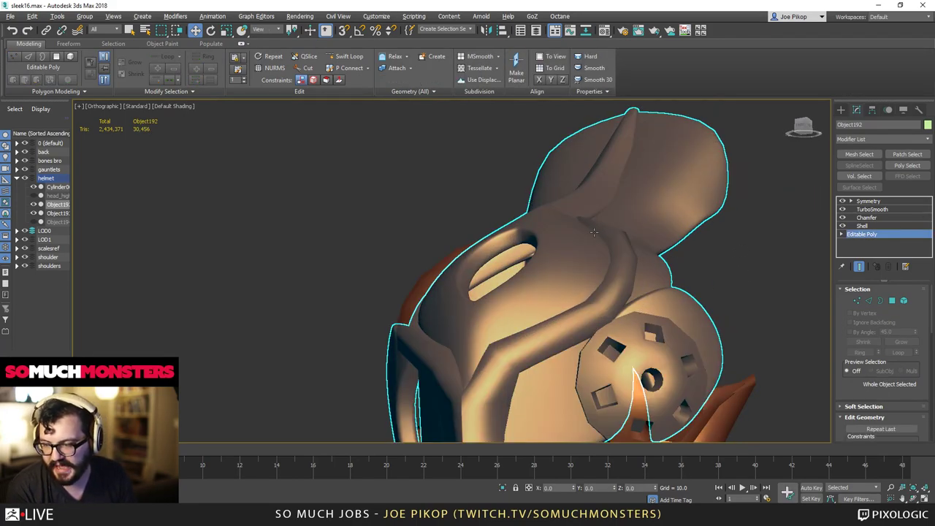
alt+middle_drag(593, 232, 643, 248)
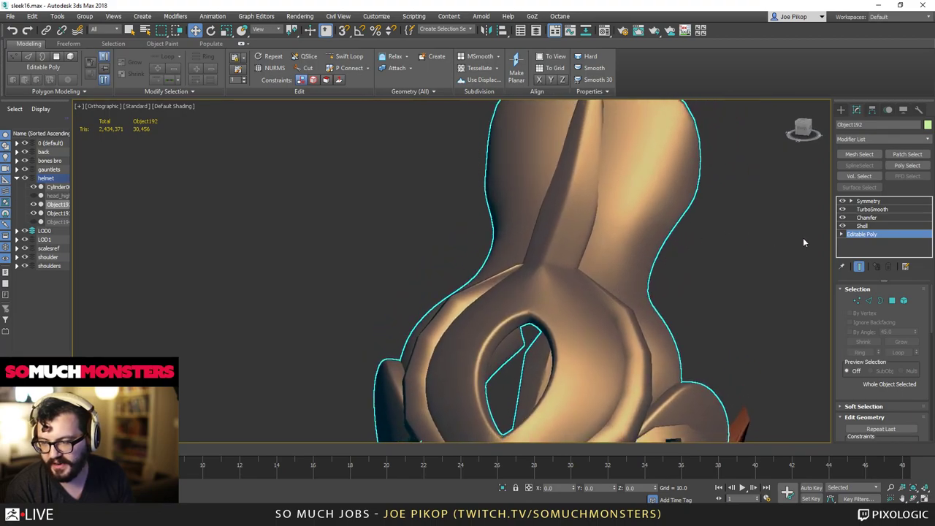
Return to the vertex level and adjust two vertices along the side edge of the helmet crest.
key(F4)
key(1)
click(685, 210)
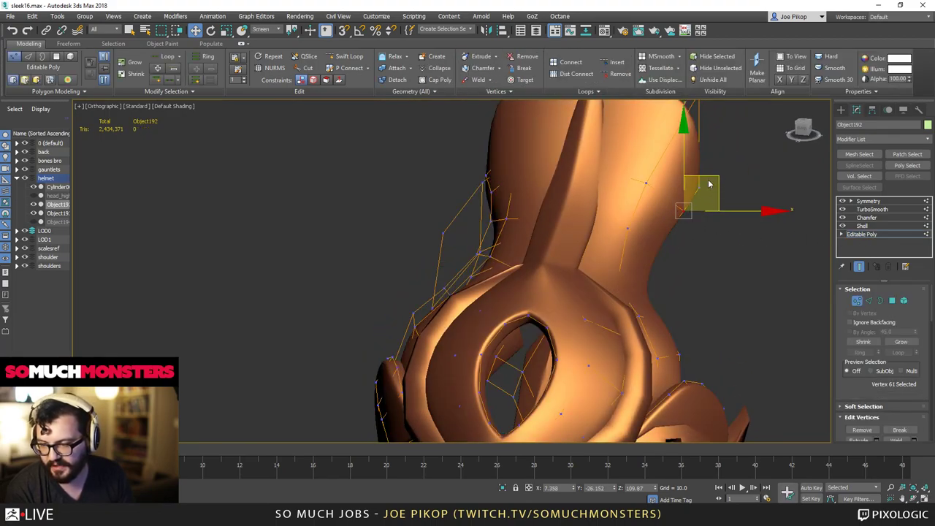
alt+middle_drag(686, 179, 591, 113)
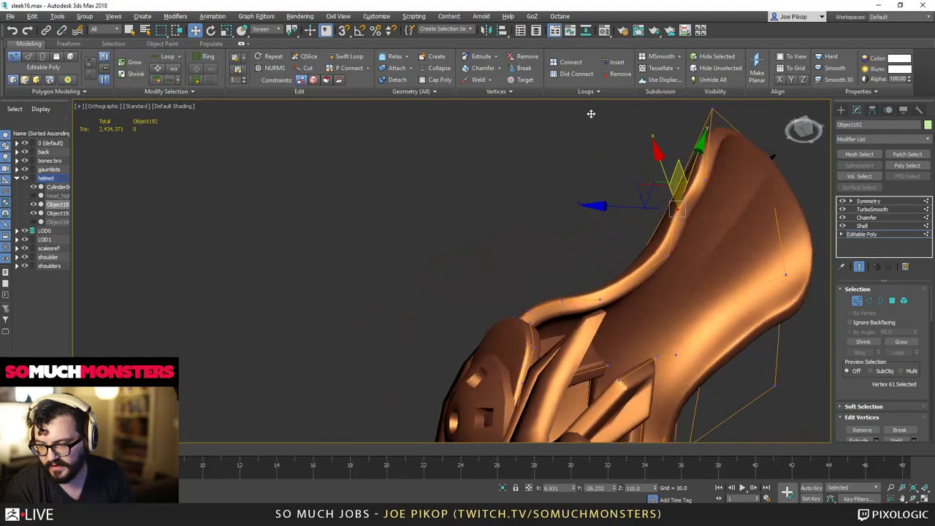
click(668, 258)
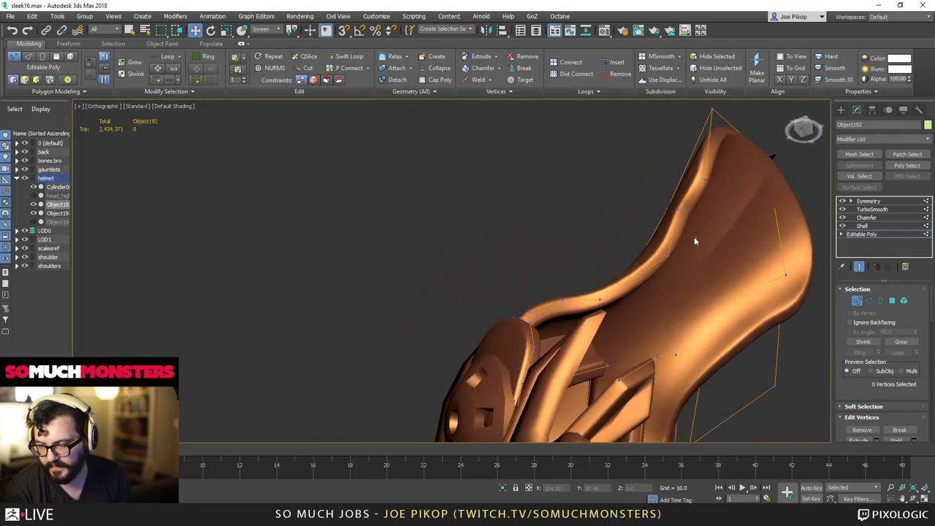
drag(678, 212, 689, 214)
click(668, 261)
drag(667, 257, 655, 253)
alt+middle_drag(628, 232, 710, 269)
Exit the vertex level, deselect the helmet and unhide all objects of the character.
key(1)
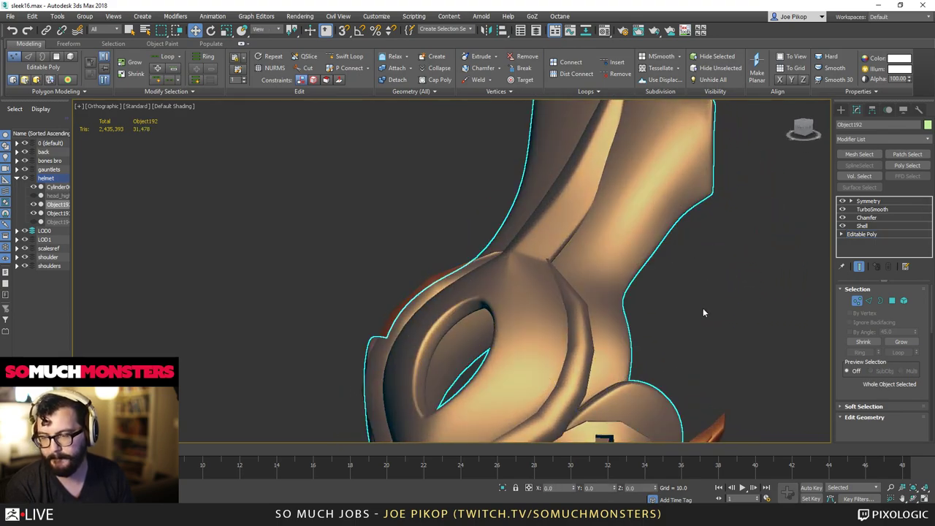
click(702, 308)
key(F4)
scroll(686, 311, down, 6)
key(F4)
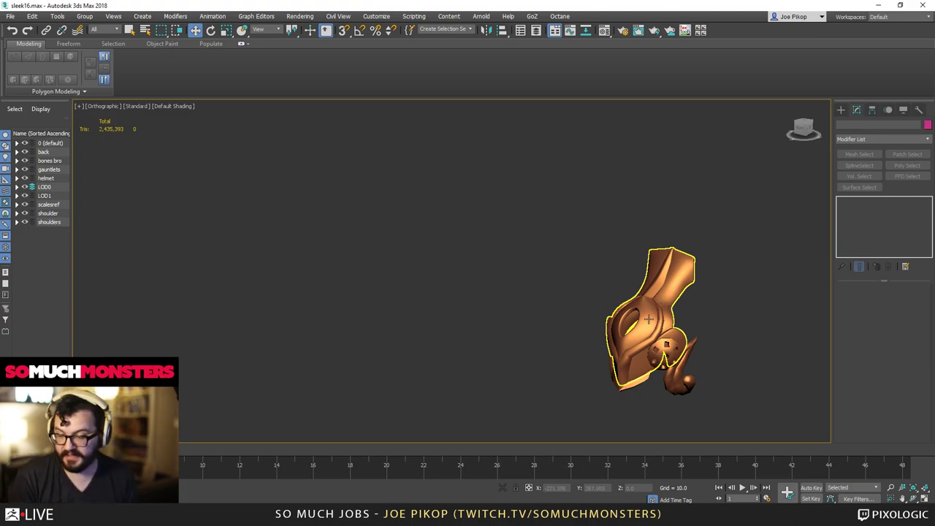
mouse_move(743, 317)
middle_down()
mouse_move(708, 289)
mouse_move(649, 304)
middle_up()
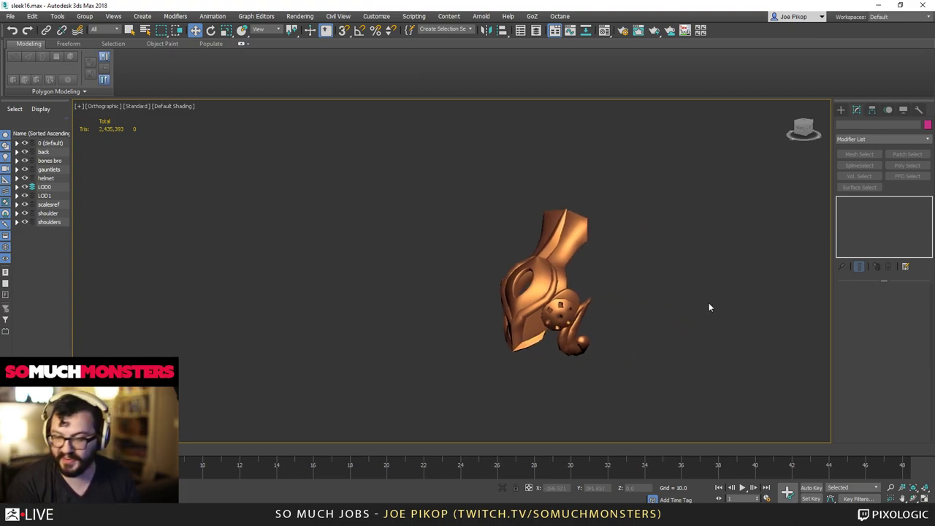
right_click(702, 300)
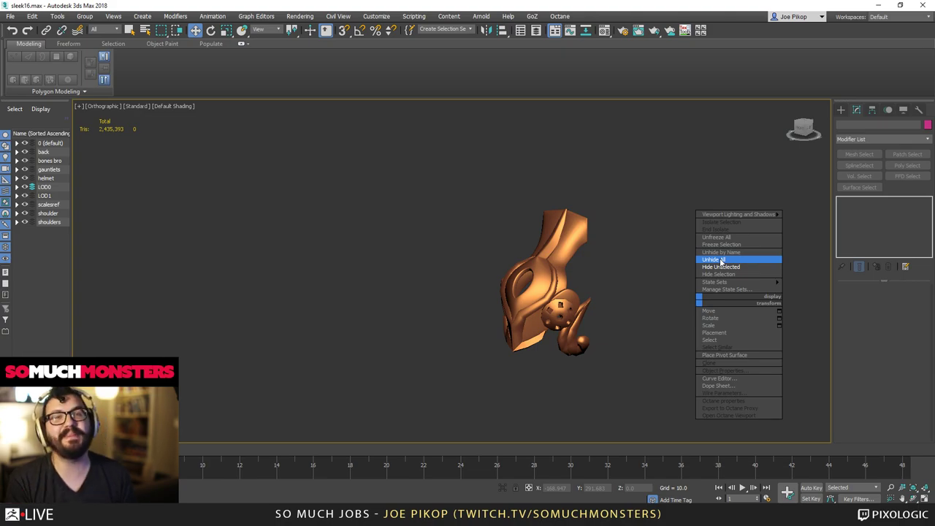
click(721, 261)
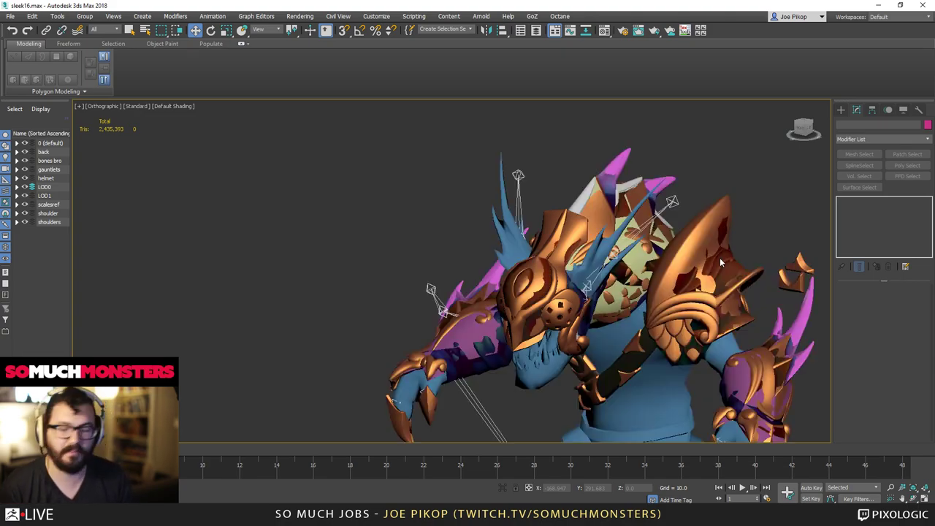
alt+middle_drag(789, 168, 627, 173)
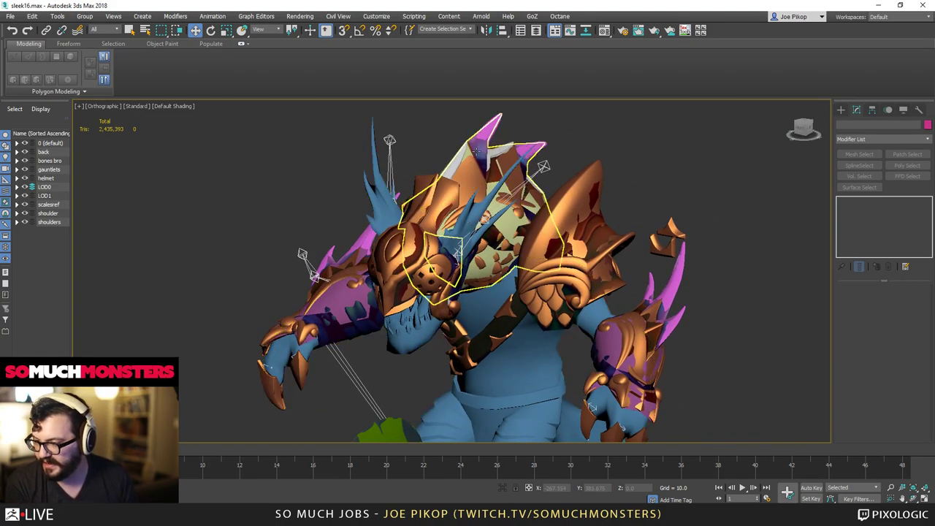
Select the back spines and the main back armor piece and examine them up close.
click(472, 162)
alt+middle_drag(759, 245, 679, 290)
click(491, 139)
scroll(569, 168, up, 2)
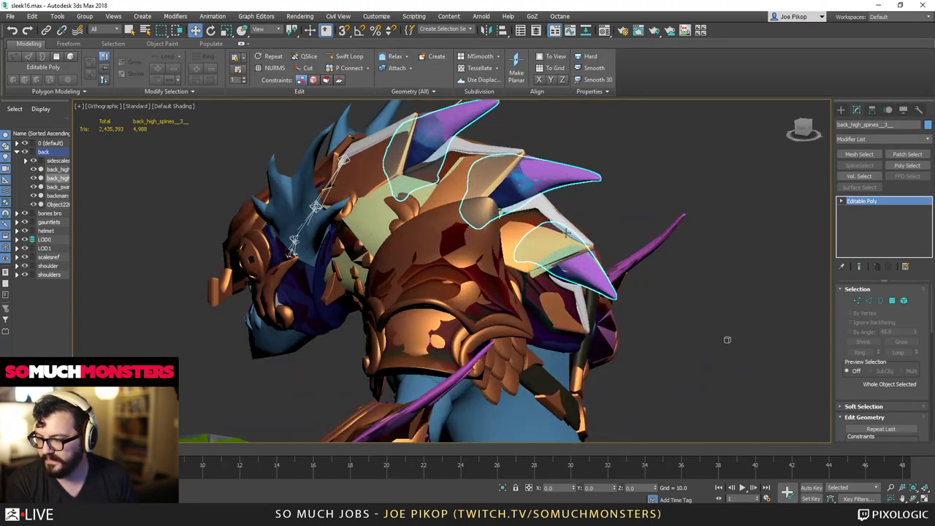
scroll(573, 255, up, 2)
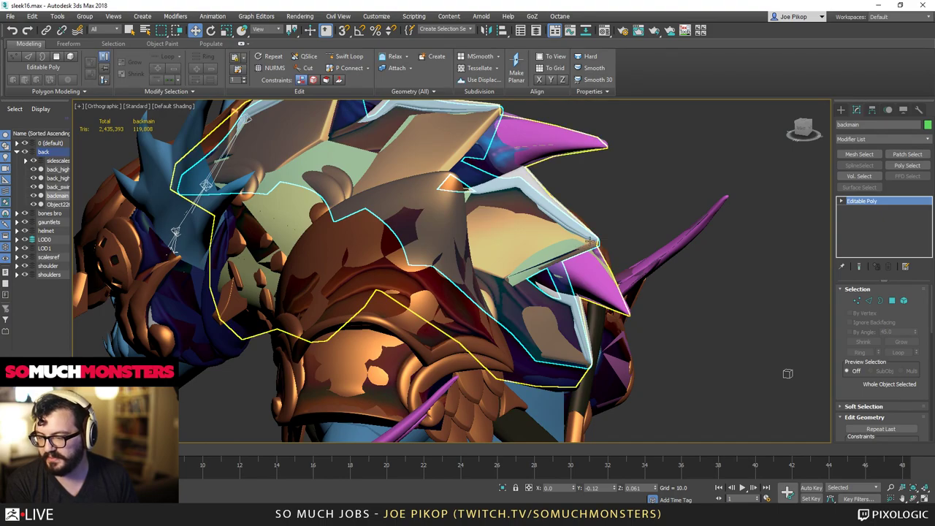
Inspect the large shoulder armor from the side together with the back spines, and clear the selection.
click(597, 247)
key(ctrl+z)
drag(545, 240, 699, 147)
alt+middle_drag(671, 184, 587, 320)
key(F4)
key(F4)
scroll(529, 259, down, 5)
scroll(631, 276, up, 3)
scroll(631, 277, up, 3)
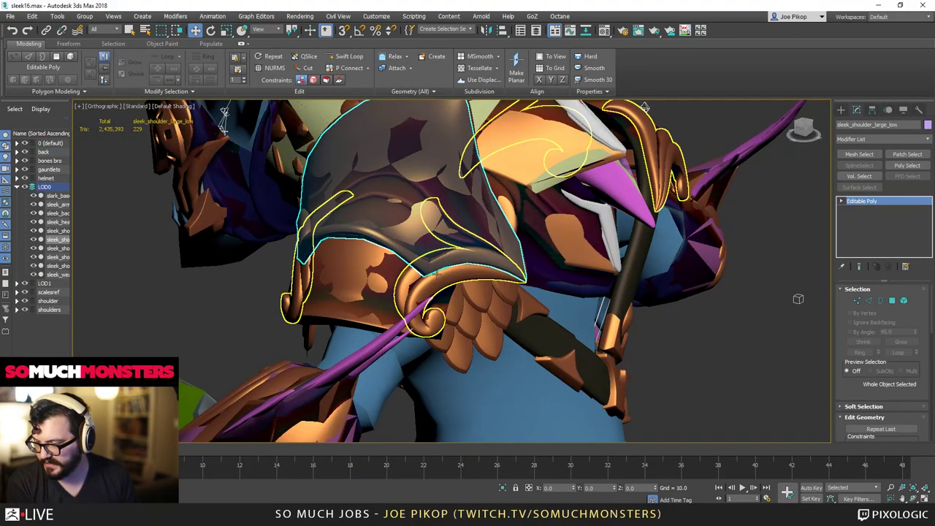
click(814, 238)
middle_drag(729, 240, 645, 234)
click(690, 314)
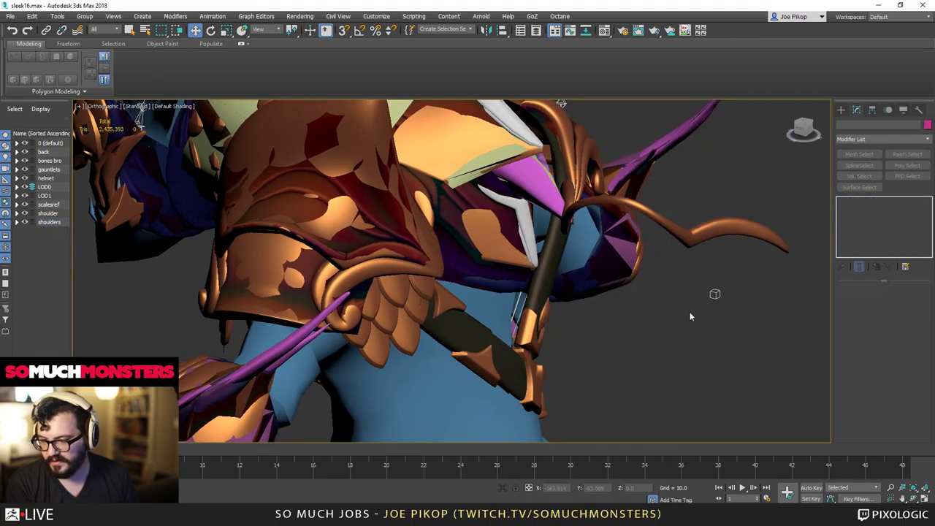
Select the curved shoulder trim piece and view its smoothed shape up close without edged faces.
key(F4)
scroll(712, 252, up, 5)
middle_drag(663, 202, 516, 272)
click(626, 268)
key(F4)
alt+middle_drag(484, 331, 501, 371)
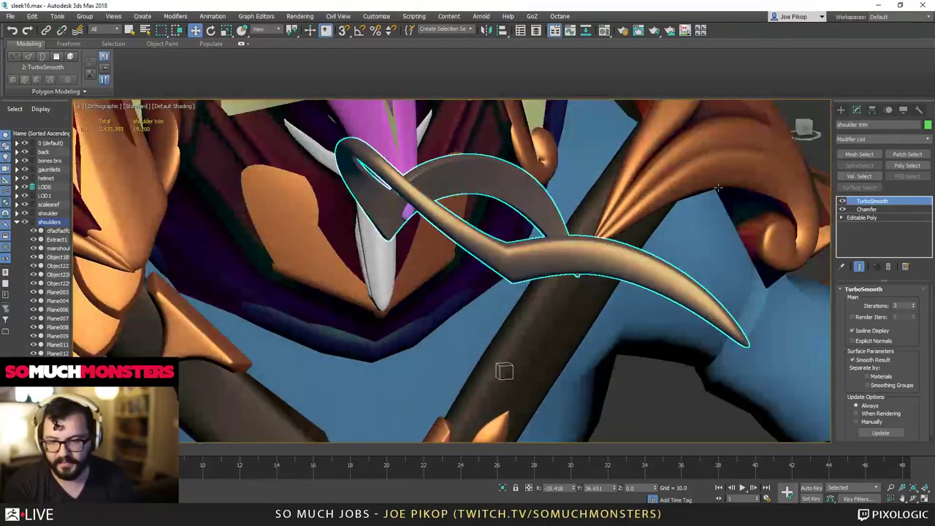
Turn off the shoulder trim's TurboSmooth and Chamfer modifiers and show edged faces to reveal its low-poly base mesh.
click(843, 202)
click(843, 210)
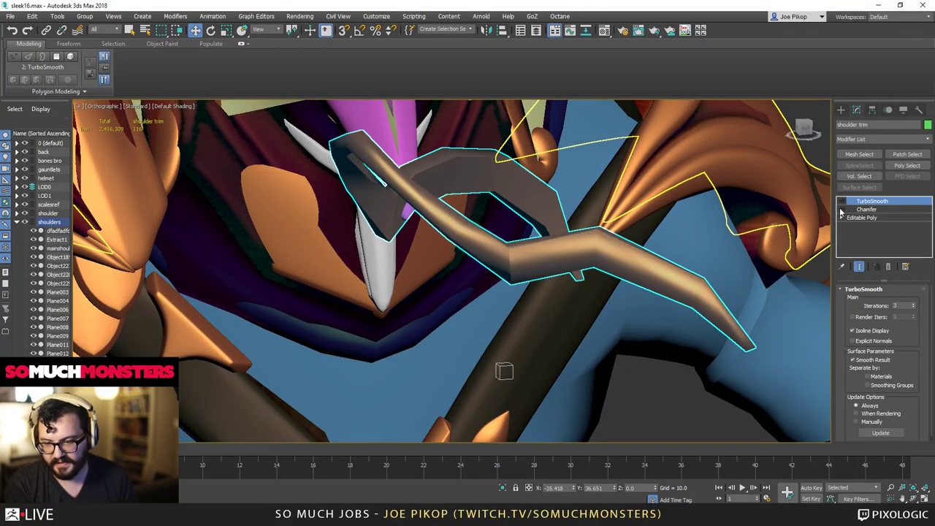
mouse_move(584, 281)
alt+middle_down()
mouse_move(453, 227)
mouse_move(369, 247)
mouse_move(279, 328)
mouse_move(309, 339)
mouse_move(380, 322)
mouse_move(430, 292)
mouse_move(420, 243)
alt+middle_up()
key(F4)
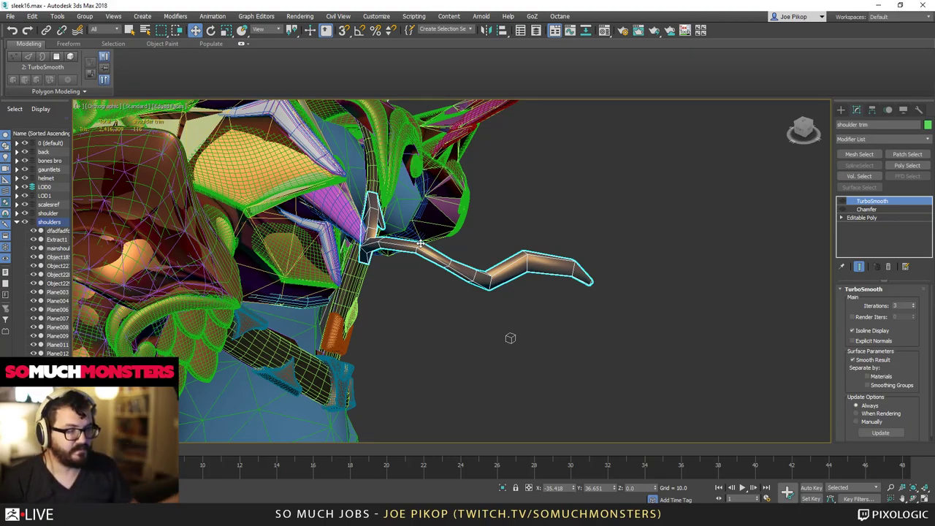
Deselect the trim and close 3ds Max without saving the scene changes.
click(580, 109)
click(923, 5)
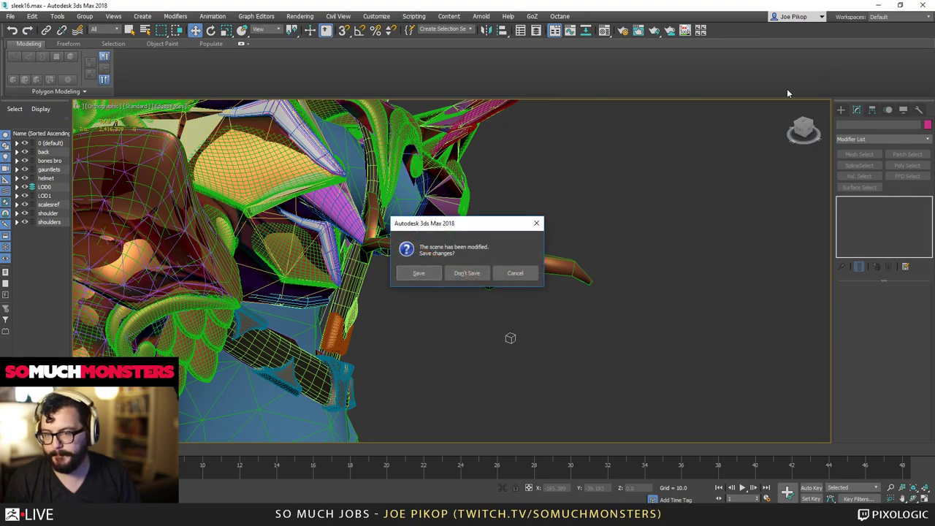
click(466, 272)
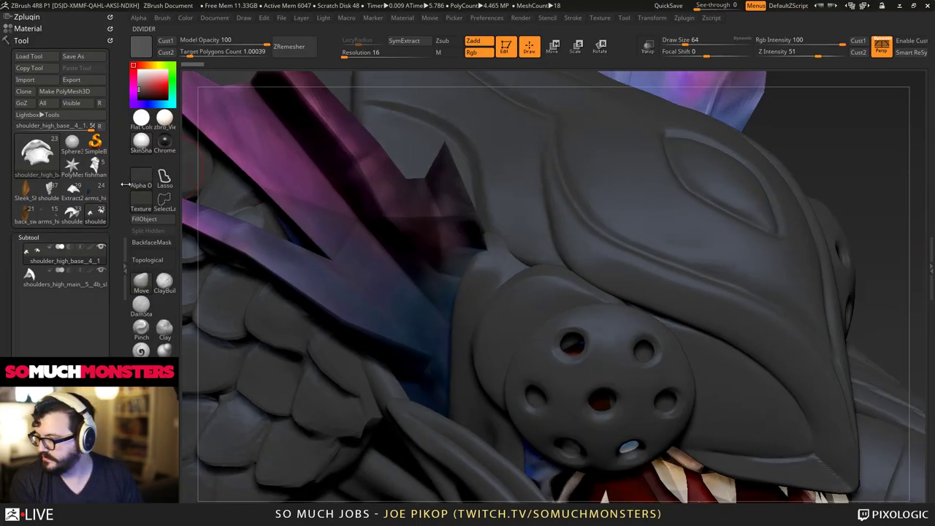
Switch to the fishman03 tool in ZBrush, clear the leftover canvas pixels and frame the editable bust in a turned view.
click(94, 164)
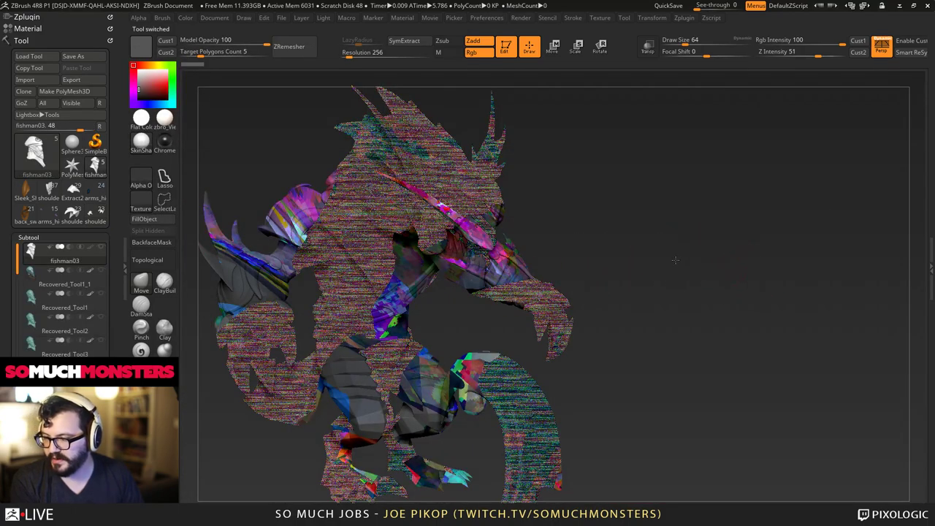
key(shift+f)
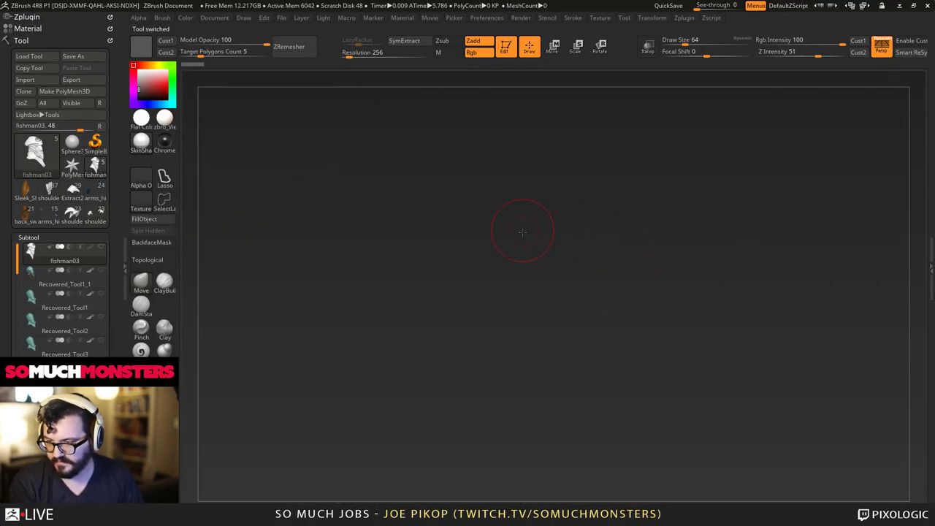
key(t)
click(530, 310)
key(t)
key(f)
shift+right_drag(507, 299, 570, 267)
key(f)
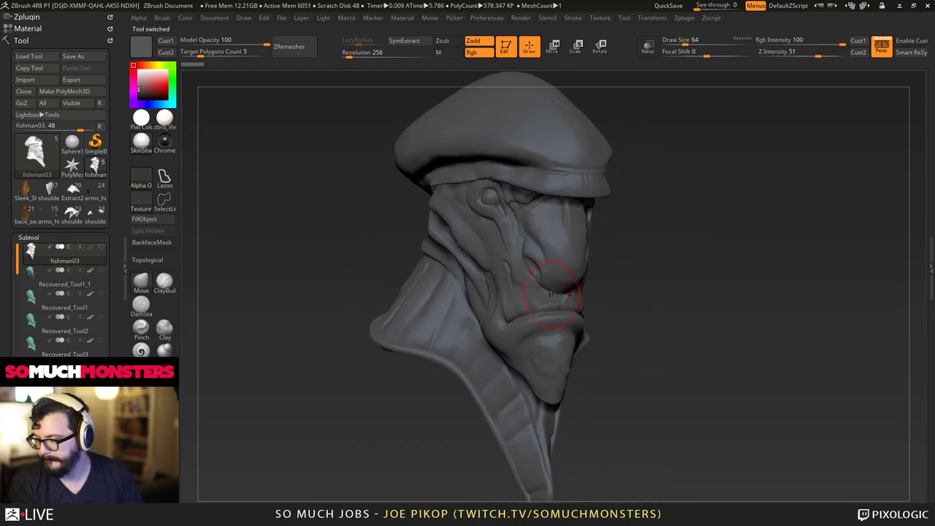
alt+right_drag(488, 294, 554, 297)
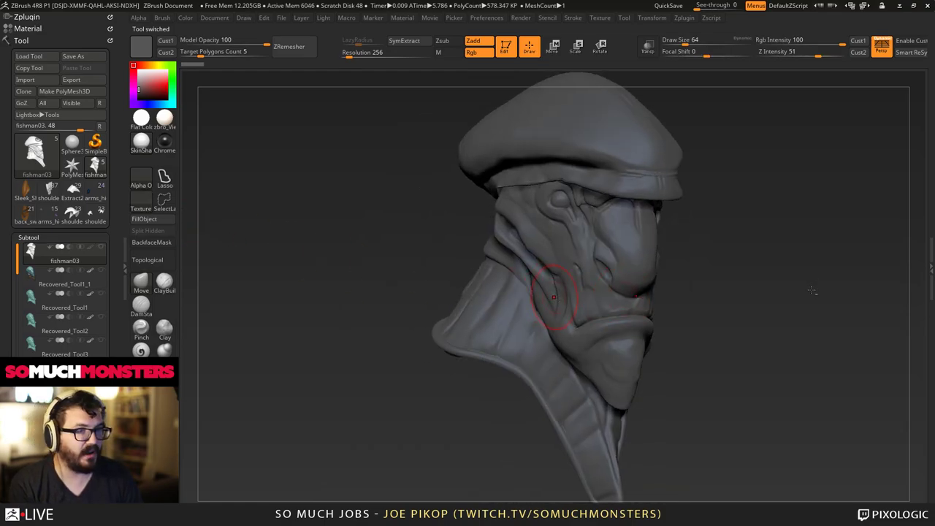
Switch to IrfanView, review the cowlsplit.jpg feedback and the gladiator_wip_03.jpg symmetry breakdown, and close both images.
key(alt+Tab)
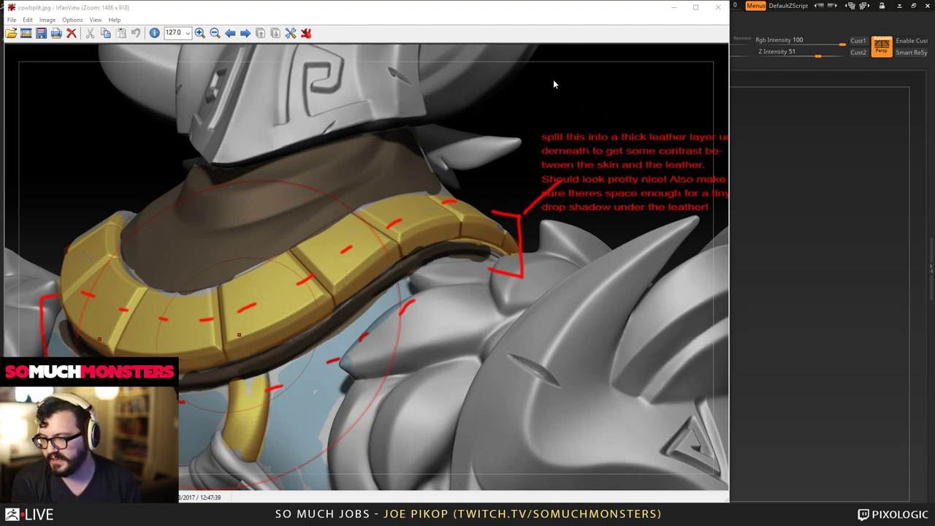
click(546, 16)
key(Escape)
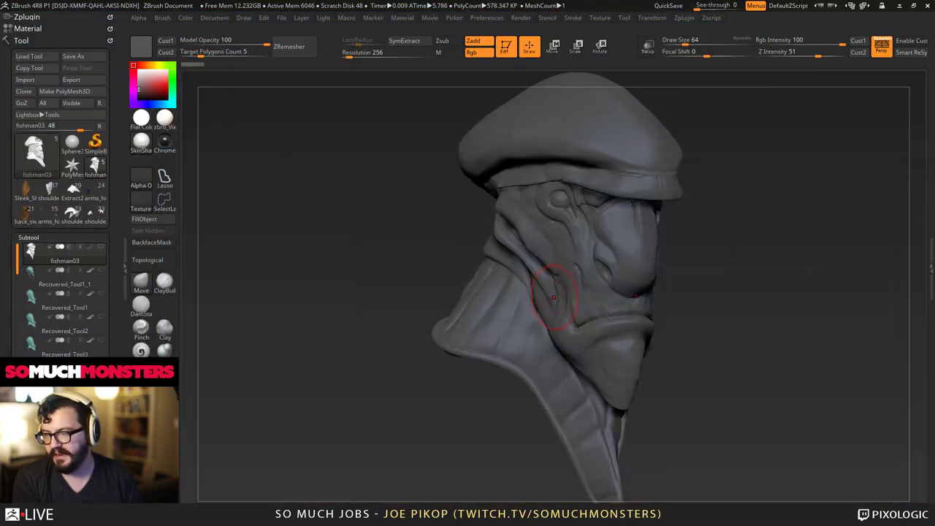
drag(934, 149, 595, 15)
key(Right)
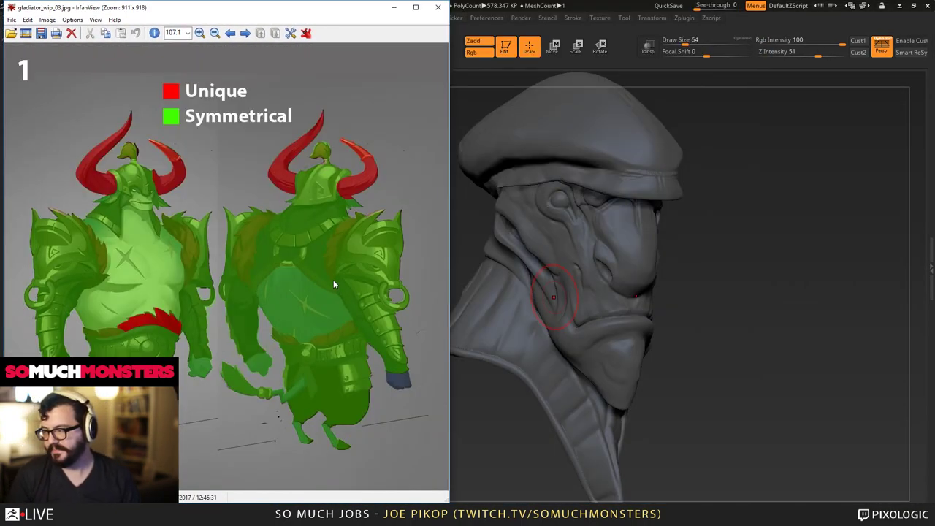
click(438, 7)
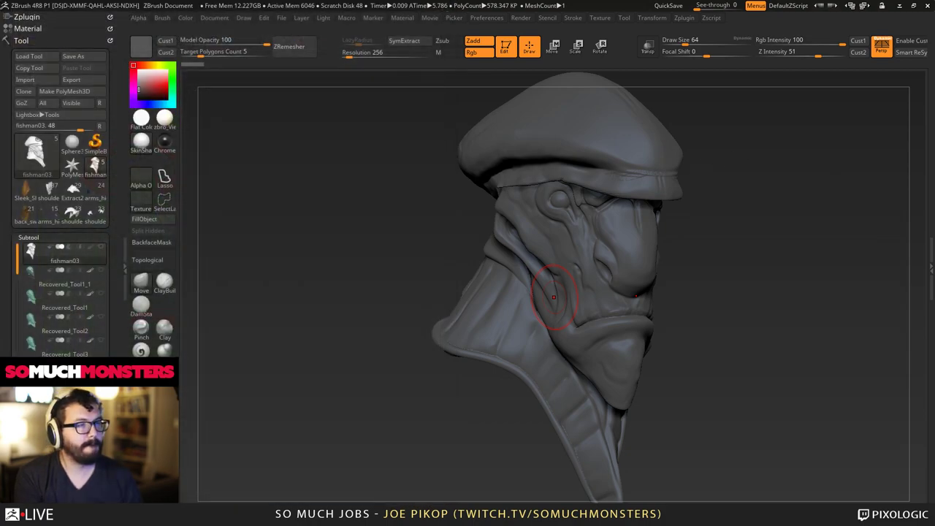
Bring up shouldeear.jpg in IrfanView, box the circled area of the shoulder armor and clear the selection.
key(alt+Tab)
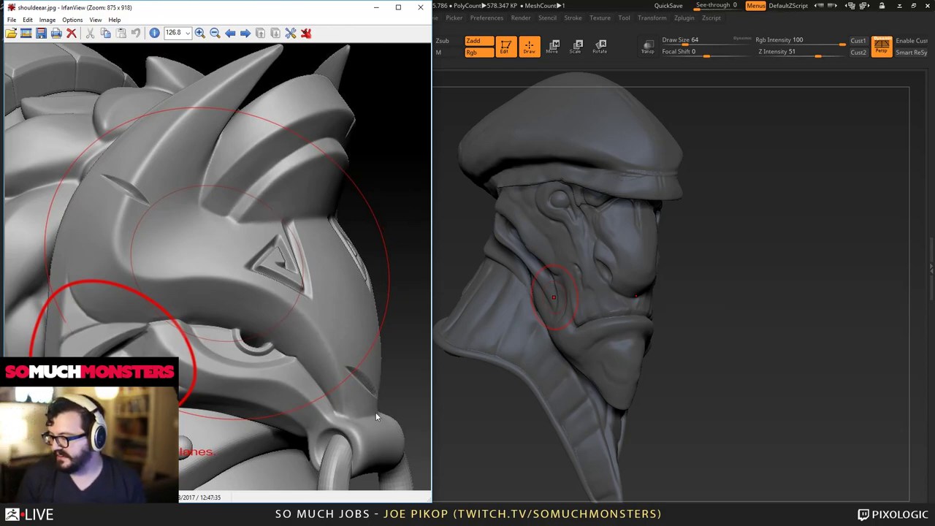
mouse_move(321, 457)
mouse_down()
mouse_move(192, 430)
mouse_move(4, 219)
mouse_up()
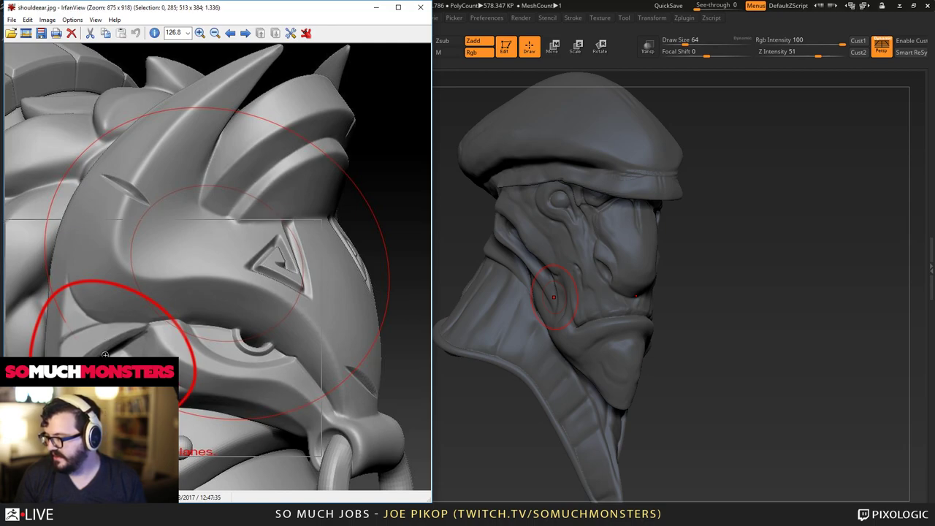
click(340, 73)
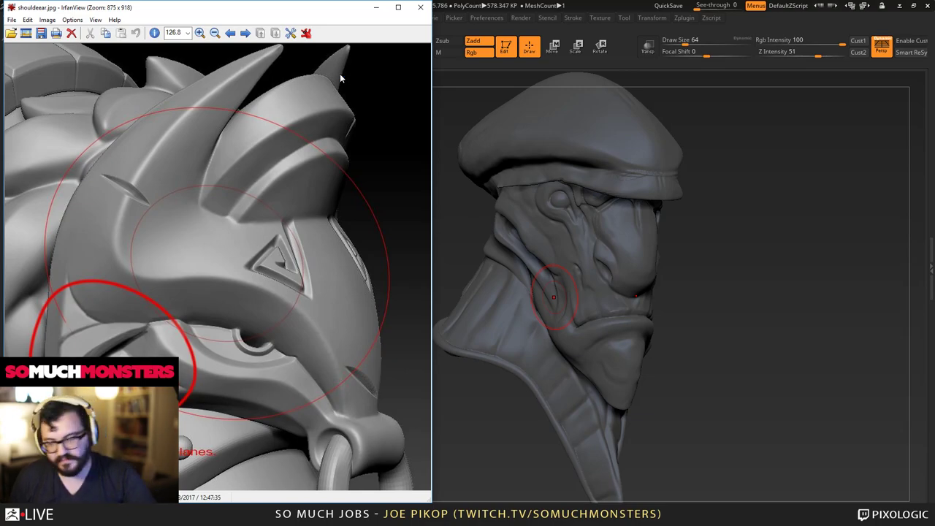
Look over the gladiator color overlay in Untitled-3.jpg and the cowlsplit.jpg feedback, and close both images.
key(space)
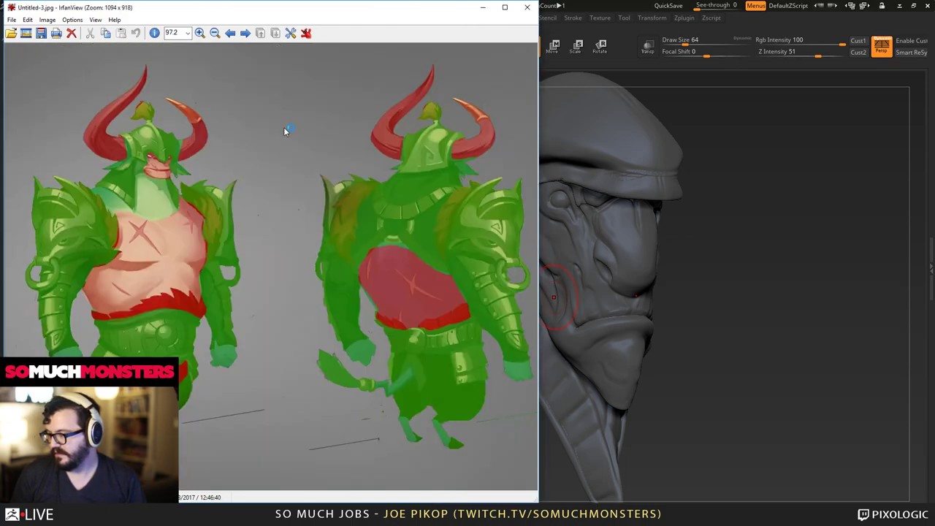
click(526, 6)
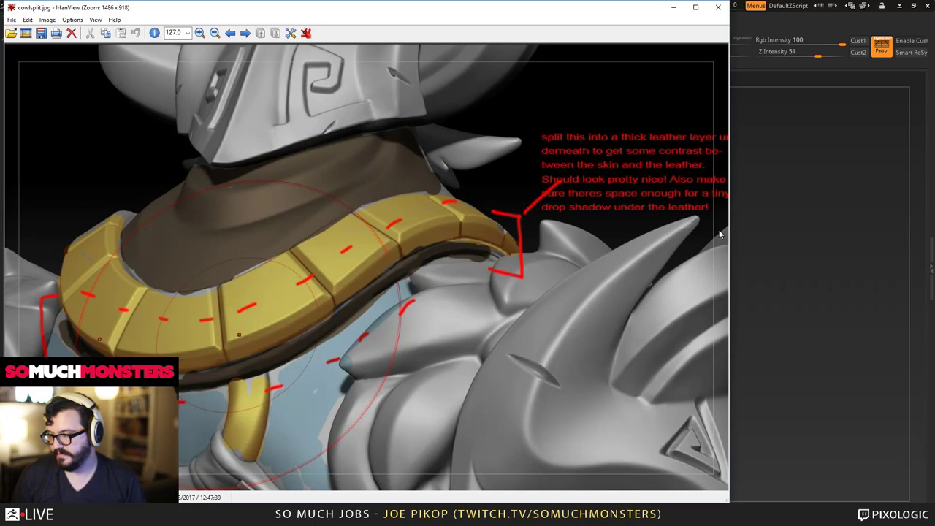
click(717, 6)
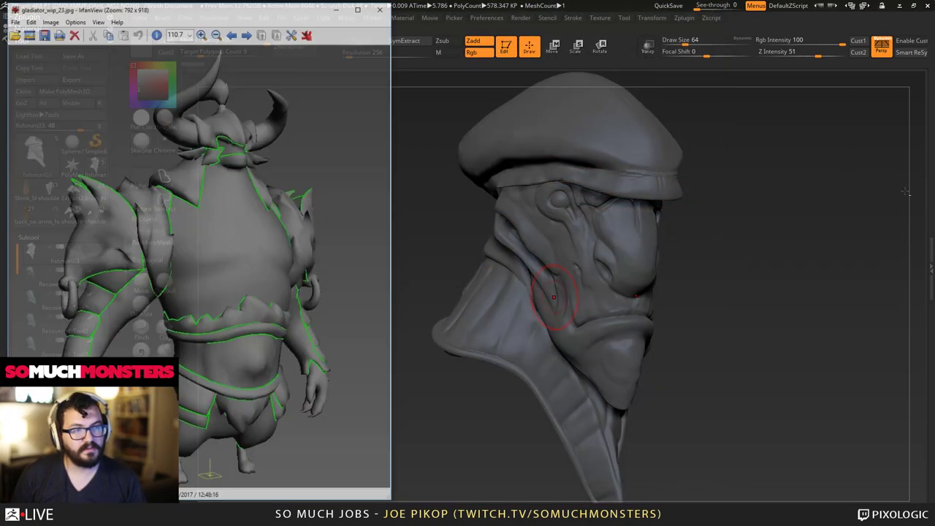
Examine the edge lines on the gladiator model in gladiator_wip_23.jpg and gladpaint.jpg, closing each image after viewing.
drag(339, 86, 4, 480)
click(371, 158)
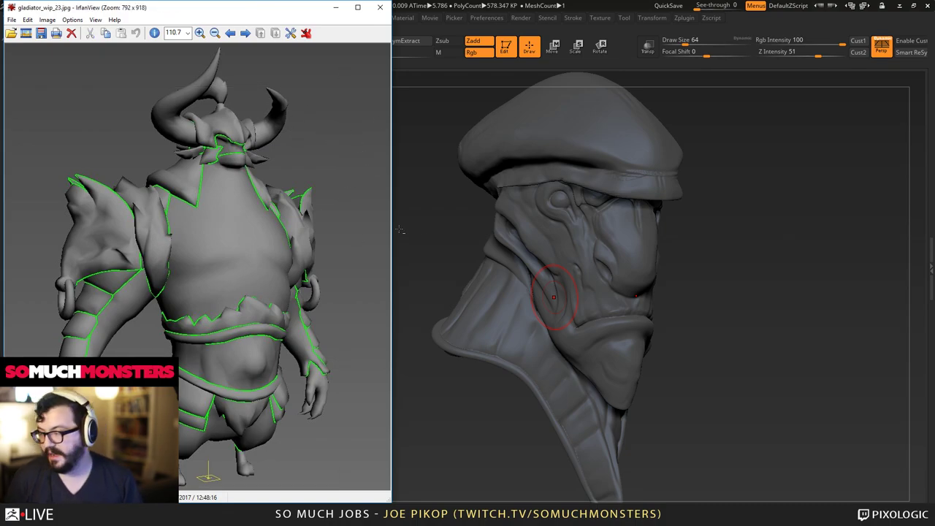
click(380, 8)
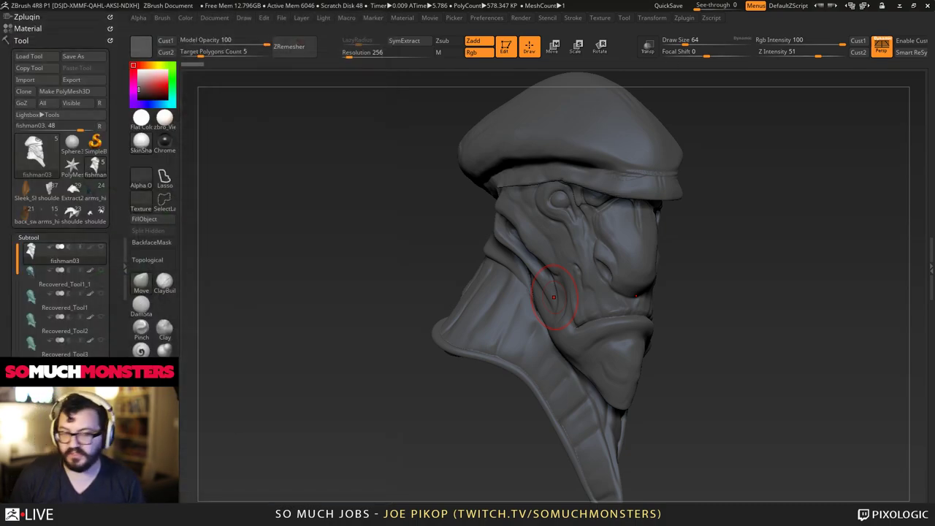
key(alt+Tab)
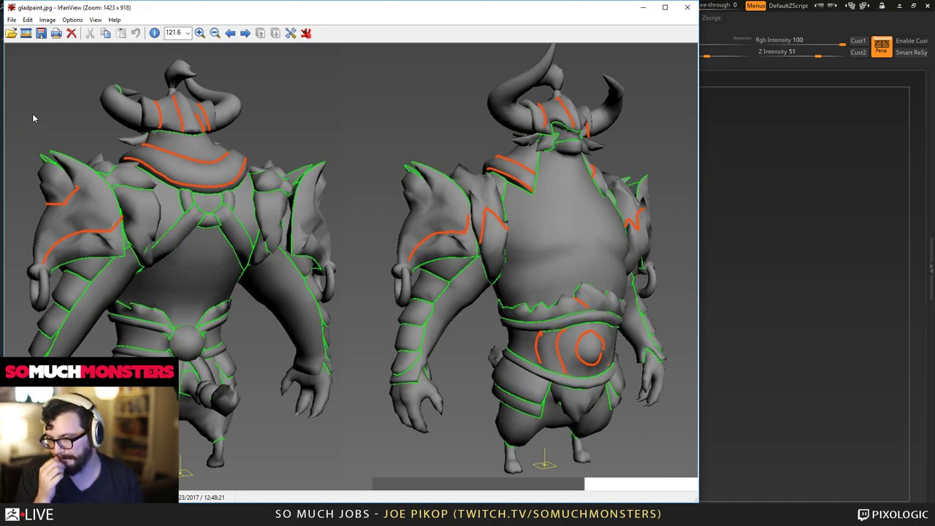
drag(146, 2, 189, 28)
click(688, 35)
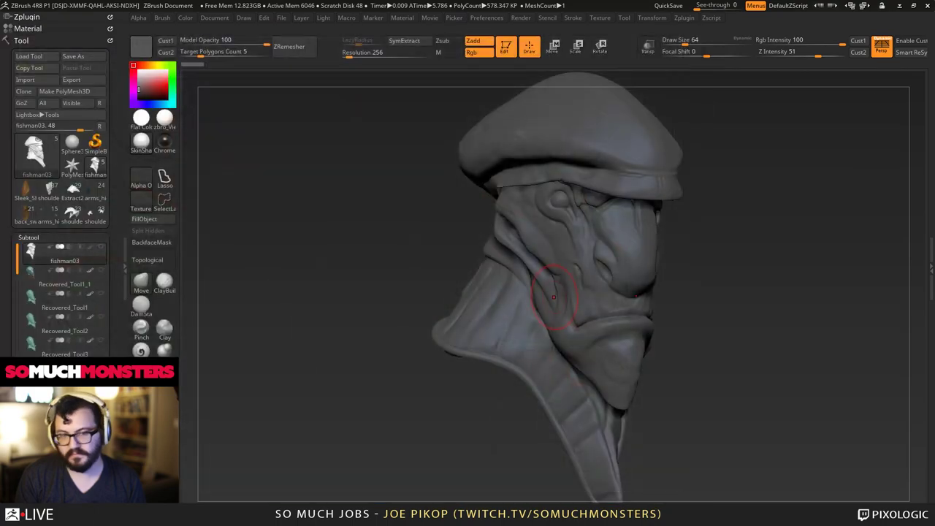
View the painted gladiator image with its color gradient bars in IrfanView and close it.
key(alt+Tab)
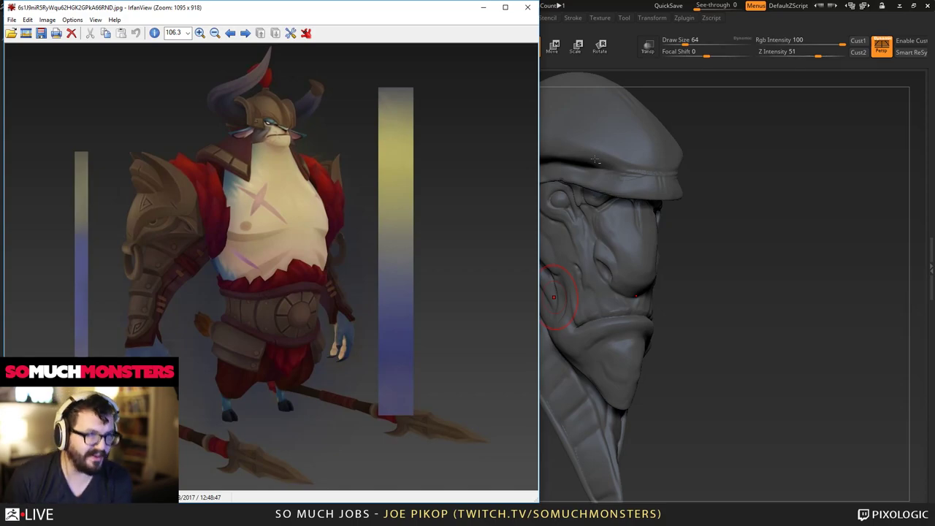
click(554, 296)
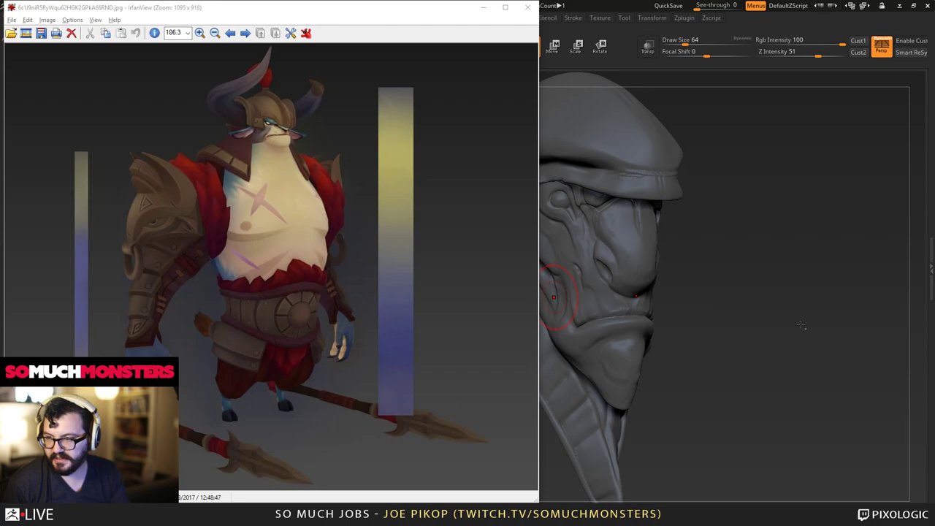
click(528, 7)
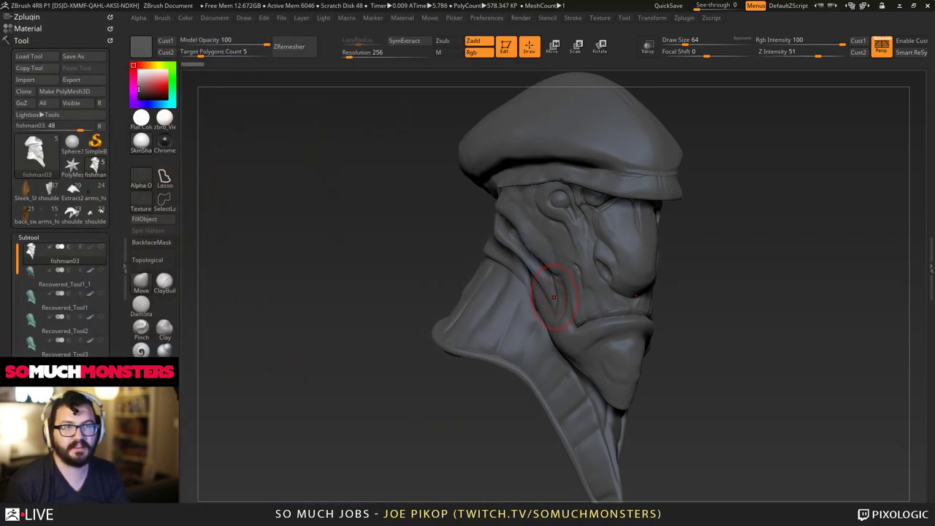
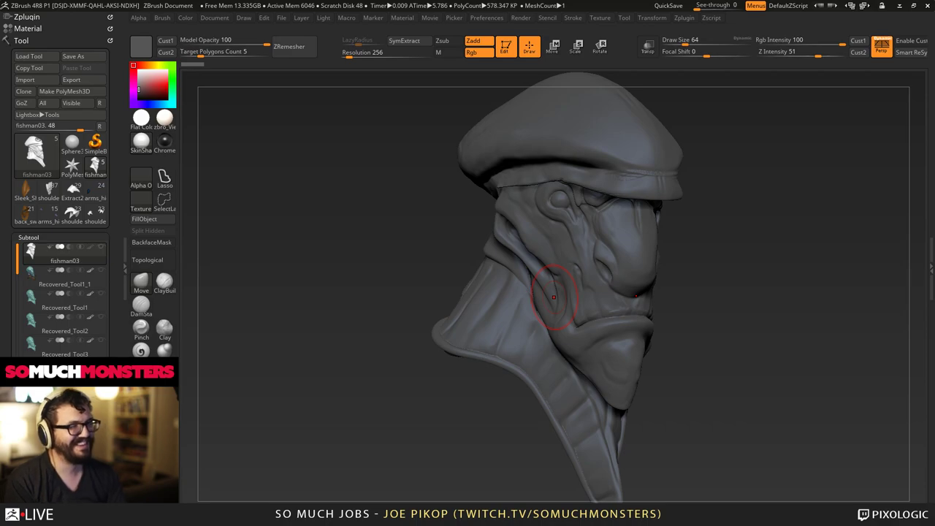
Bring up the camera's Remote Live View window, take a test photo, and move the preview and live view windows off screen.
drag(934, 64, 544, 109)
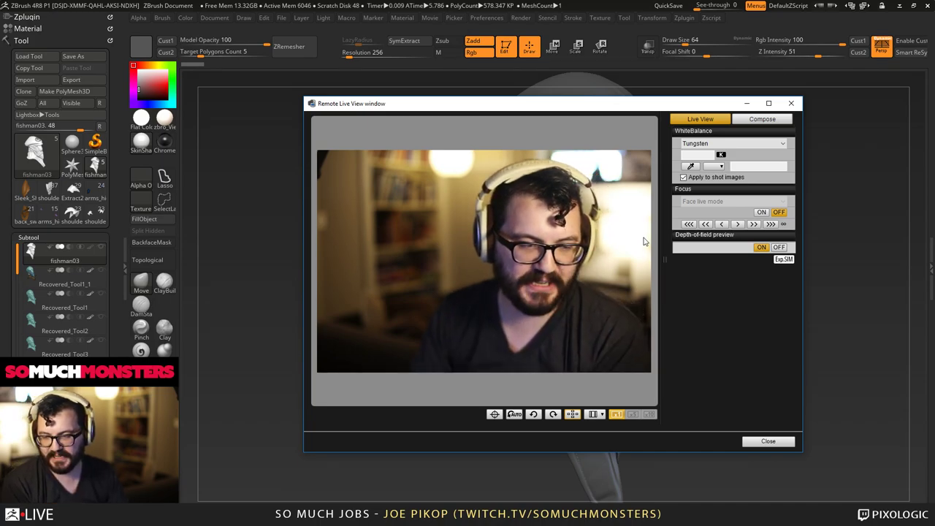
key(space)
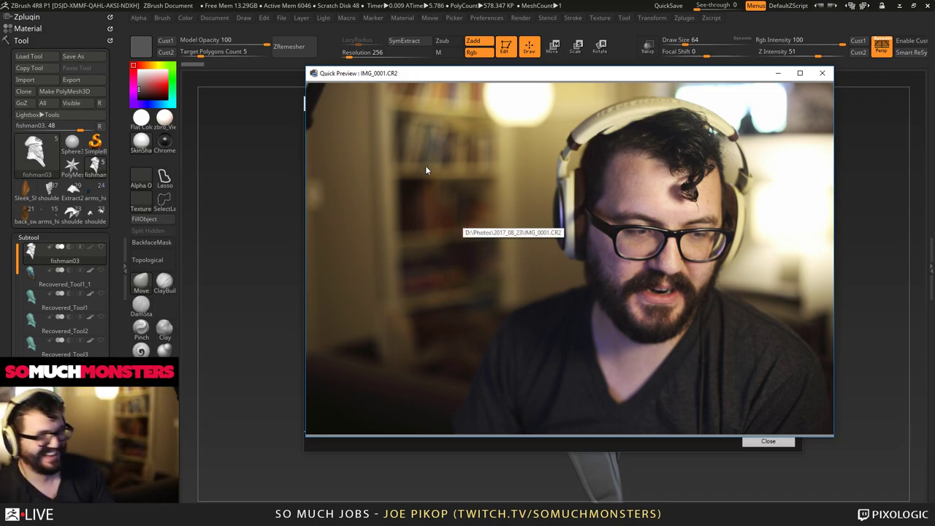
drag(687, 75, 934, 92)
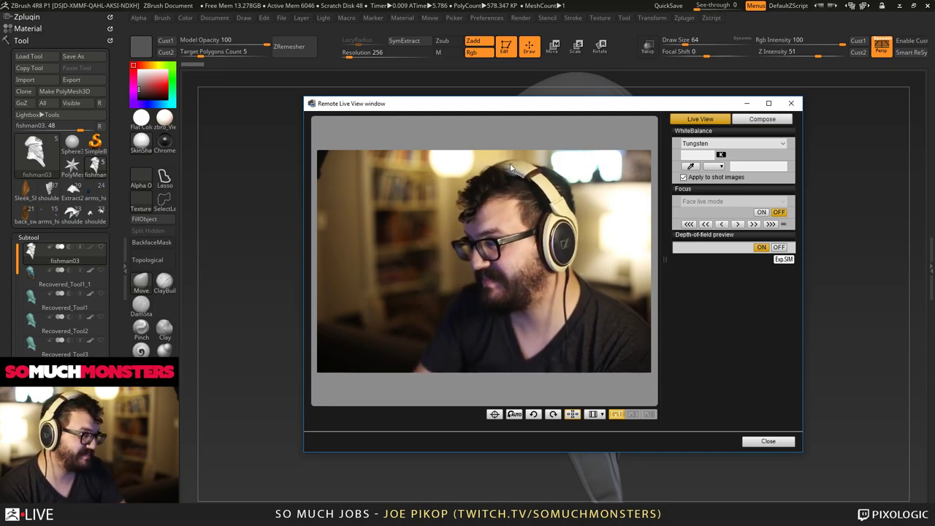
drag(381, 105, 0, 109)
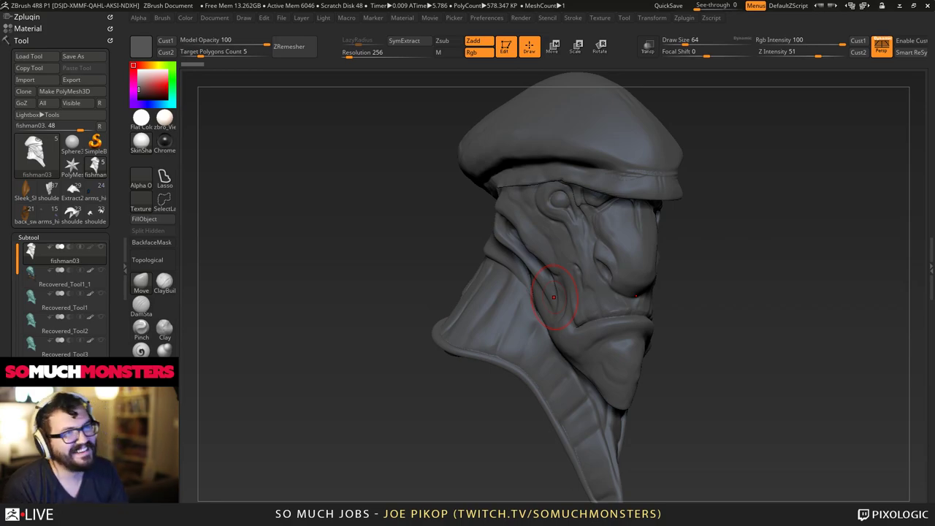
Bring up the browser with the Twitch clip of the stylized female character sculpt and view it full screen.
drag(934, 89, 276, 6)
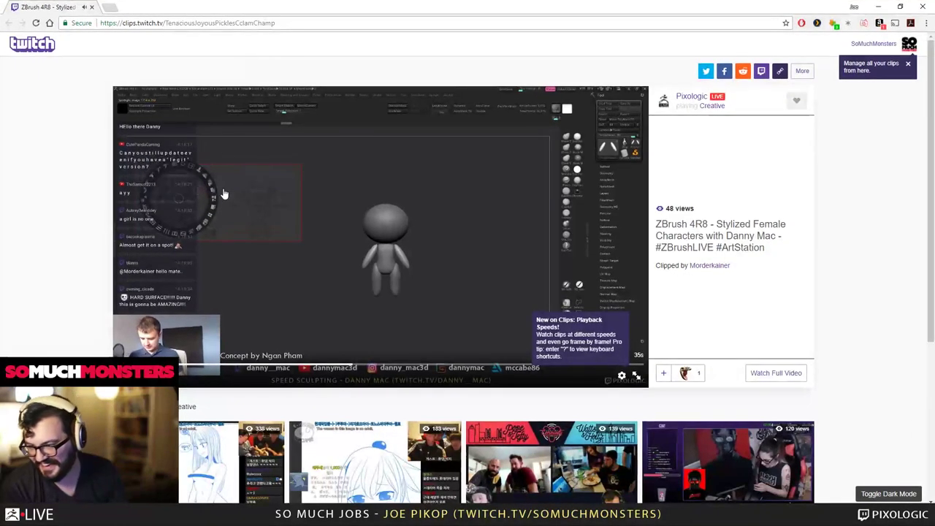
click(637, 375)
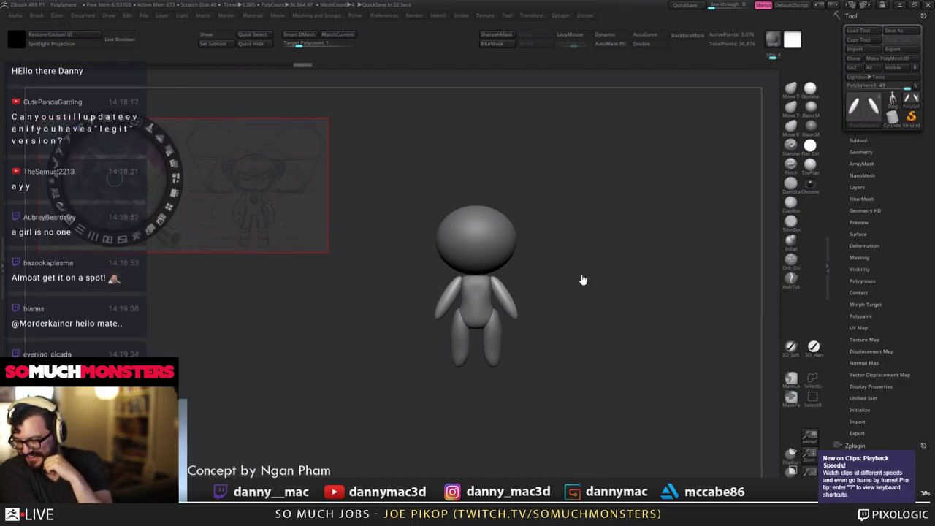
Leave the full-screen view of the Twitch clip and close its browser tab.
key(Escape)
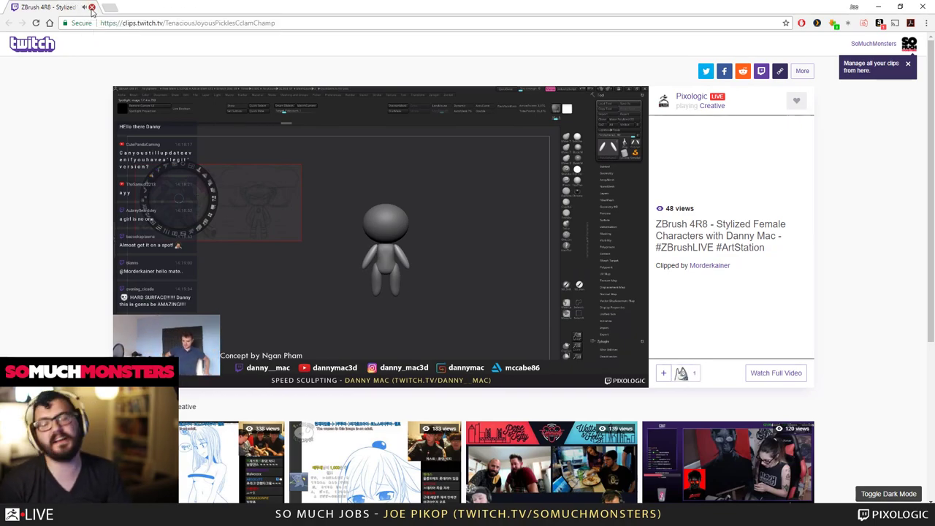
click(91, 7)
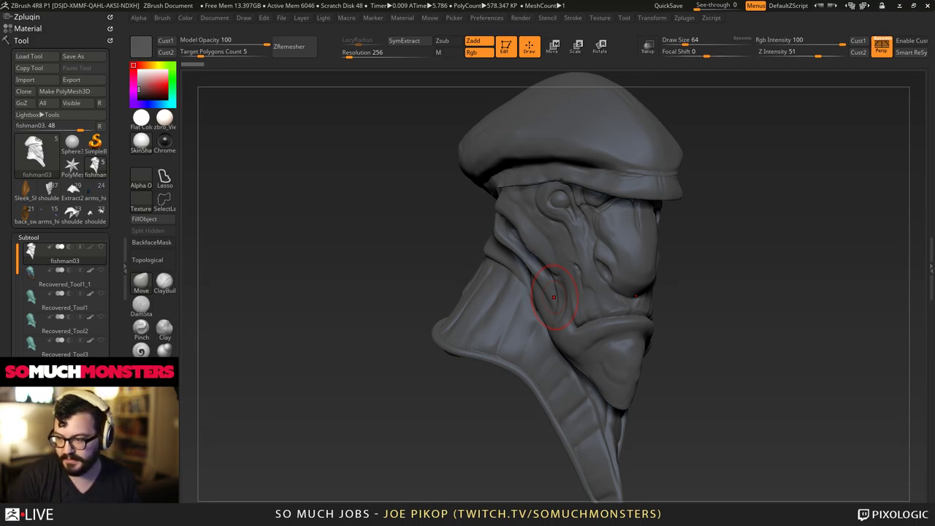
Annotate the fold above the fishman's cap band with yellow lines curving around the back of the cap.
click(558, 160)
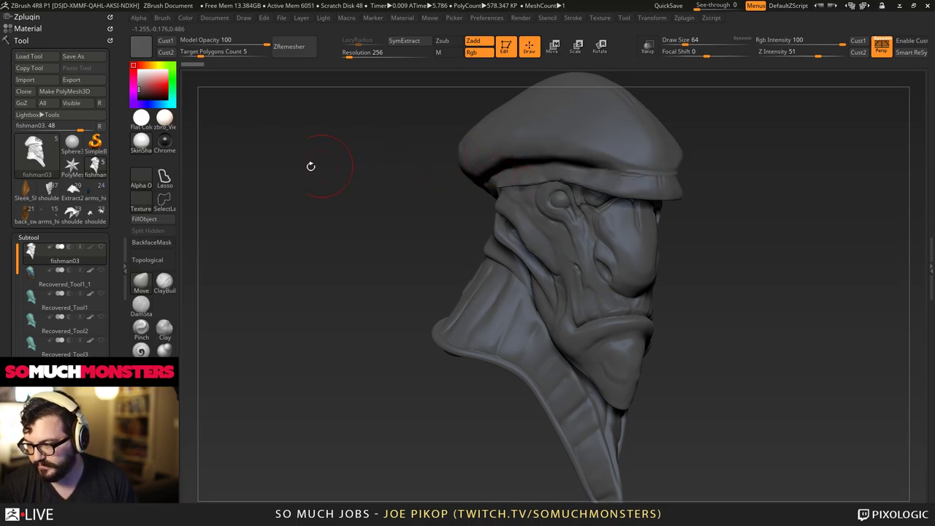
drag(16, 261, 17, 264)
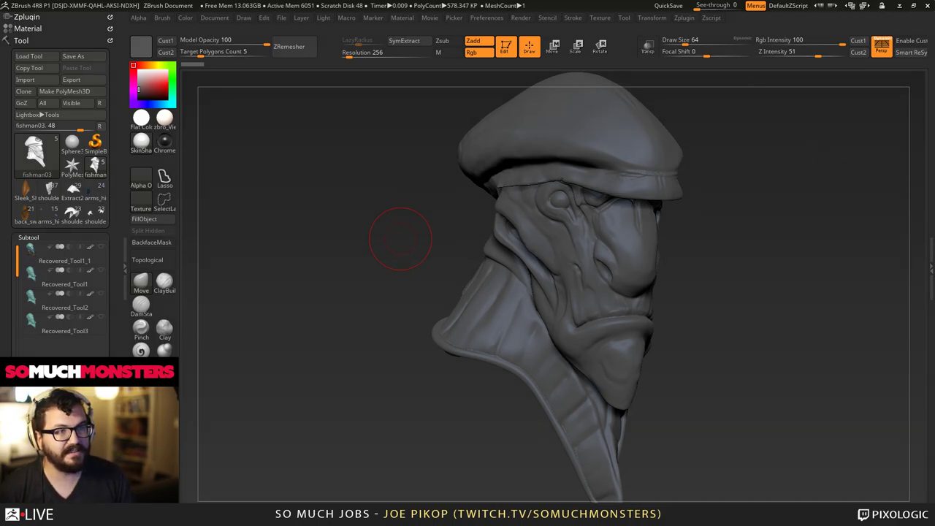
mouse_move(590, 171)
mouse_down()
mouse_move(547, 176)
mouse_move(638, 171)
mouse_up()
mouse_move(561, 174)
mouse_down()
mouse_move(512, 191)
mouse_move(466, 173)
mouse_move(586, 163)
mouse_move(568, 151)
mouse_move(537, 178)
mouse_move(497, 149)
mouse_up()
drag(469, 179, 461, 151)
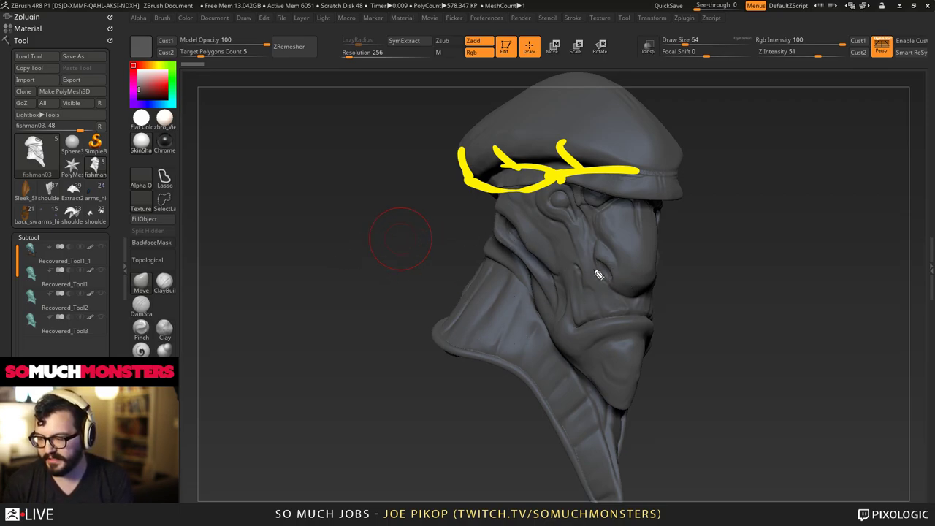
Sketch yellow curves and a box shape across the neck and the empty space beside the head, then clear all annotations.
mouse_move(478, 217)
mouse_down()
mouse_move(372, 222)
mouse_move(540, 237)
mouse_move(595, 296)
mouse_move(621, 309)
mouse_move(620, 337)
mouse_move(353, 337)
mouse_up()
drag(300, 278, 361, 213)
drag(483, 216, 475, 356)
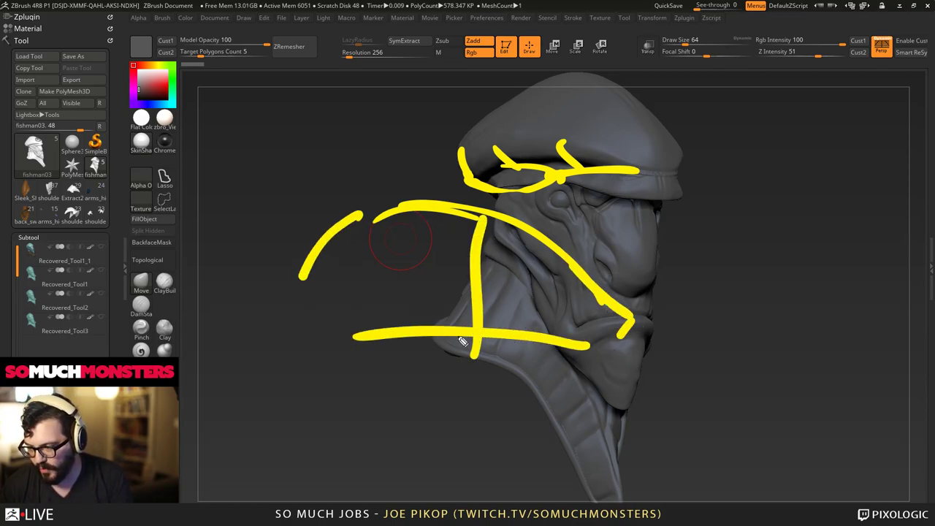
mouse_move(282, 233)
mouse_down()
mouse_move(298, 358)
mouse_move(446, 349)
mouse_up()
drag(471, 351, 477, 216)
drag(507, 209, 259, 202)
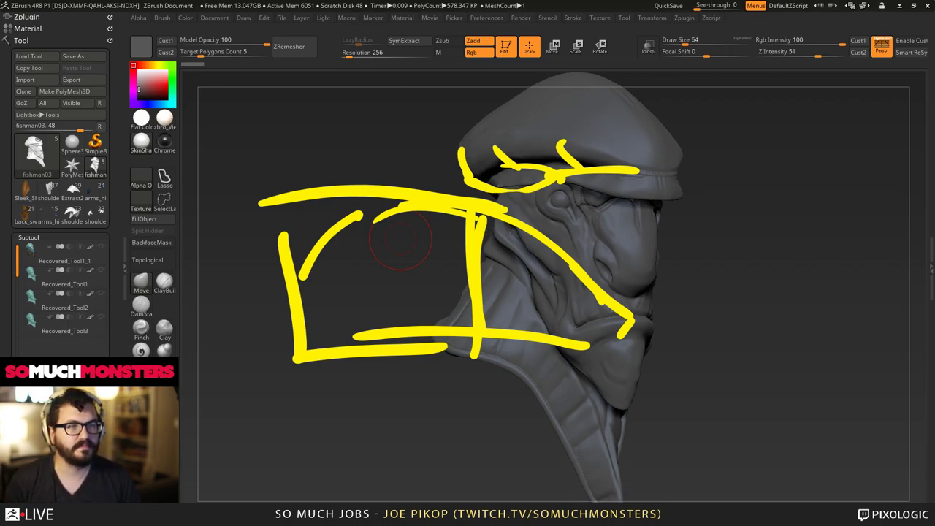
key(ctrl+shift+7)
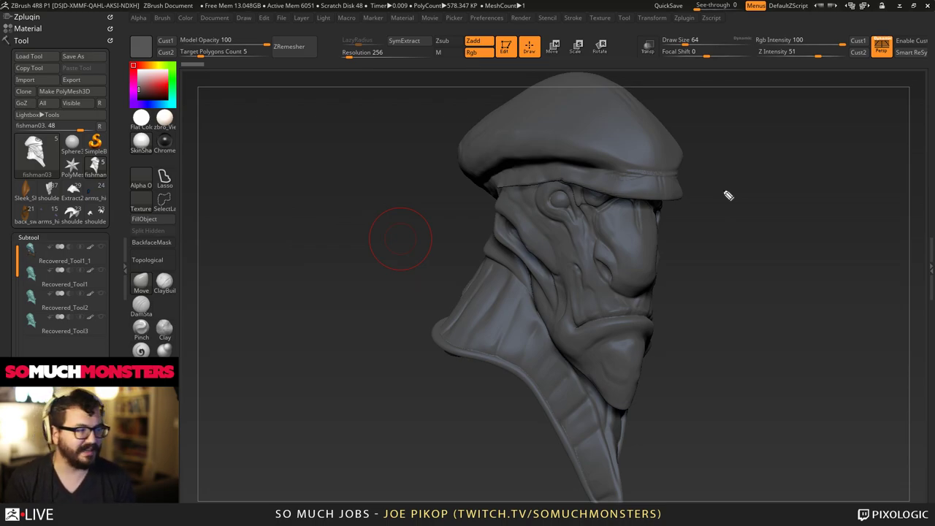
Mark the cap's brim edge in yellow, clear the marks, and outline the fold running down behind the jaw.
mouse_move(545, 179)
mouse_down()
mouse_move(630, 200)
mouse_move(687, 197)
mouse_move(589, 179)
mouse_up()
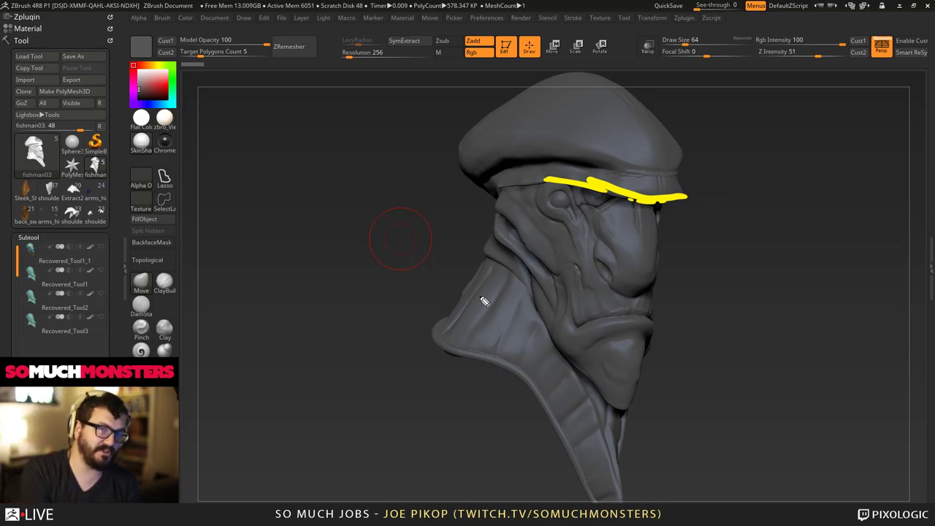
mouse_move(595, 188)
mouse_down()
mouse_move(544, 180)
mouse_move(613, 172)
mouse_up()
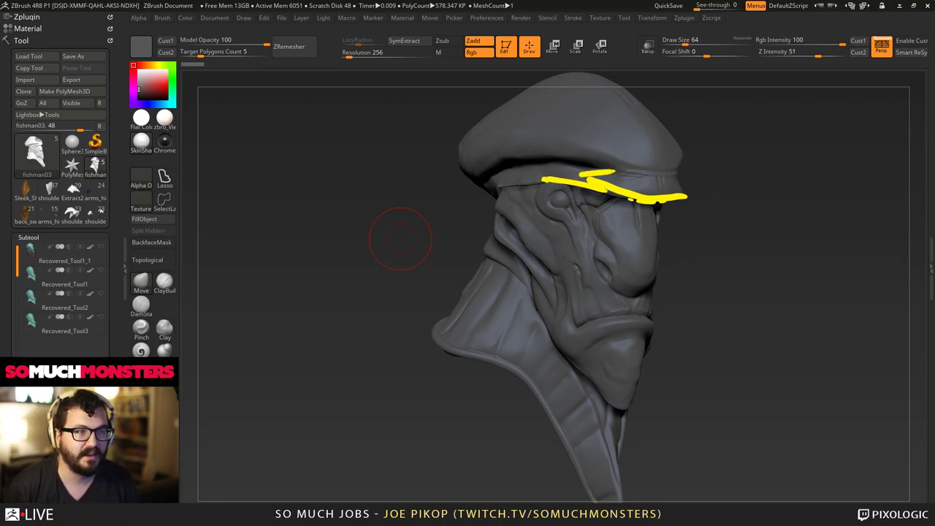
key(Escape)
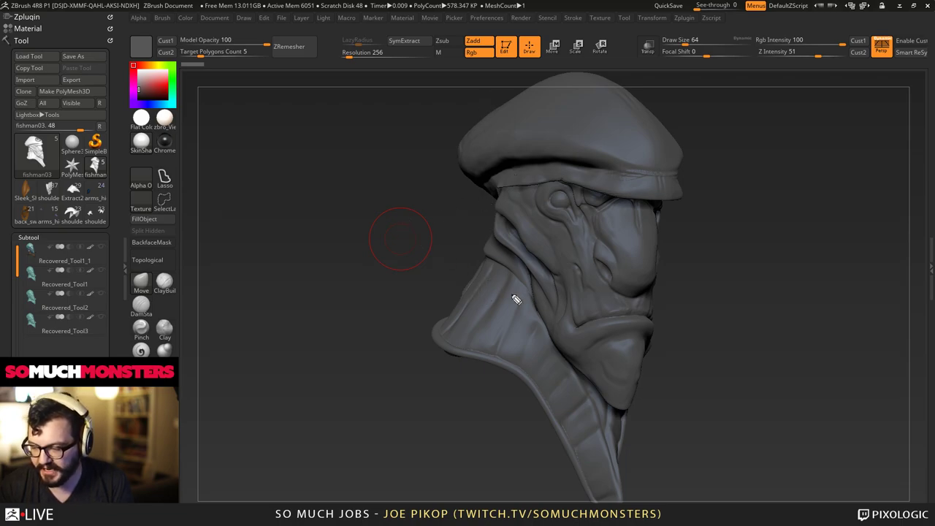
mouse_move(496, 235)
mouse_down()
mouse_move(497, 210)
mouse_move(558, 283)
mouse_move(557, 301)
mouse_move(497, 212)
mouse_up()
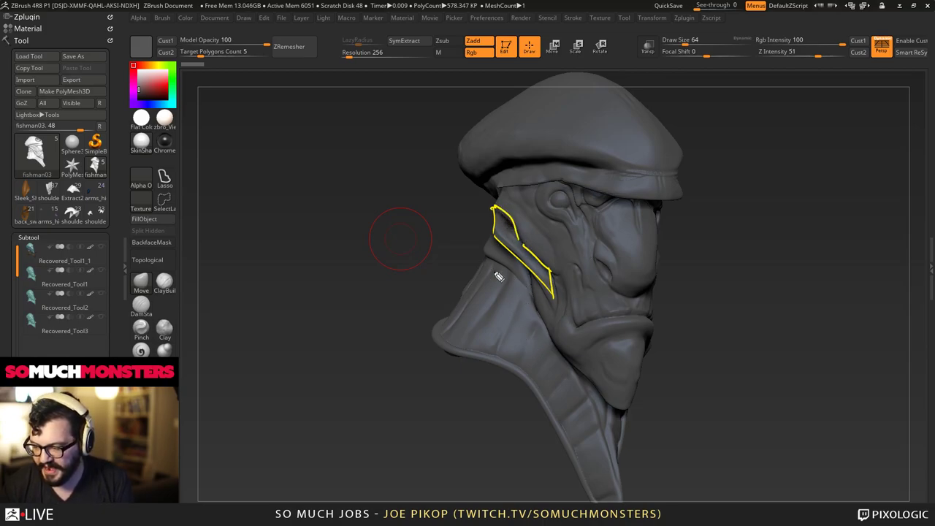
mouse_move(498, 243)
mouse_down()
mouse_move(488, 259)
mouse_move(538, 291)
mouse_move(521, 237)
mouse_up()
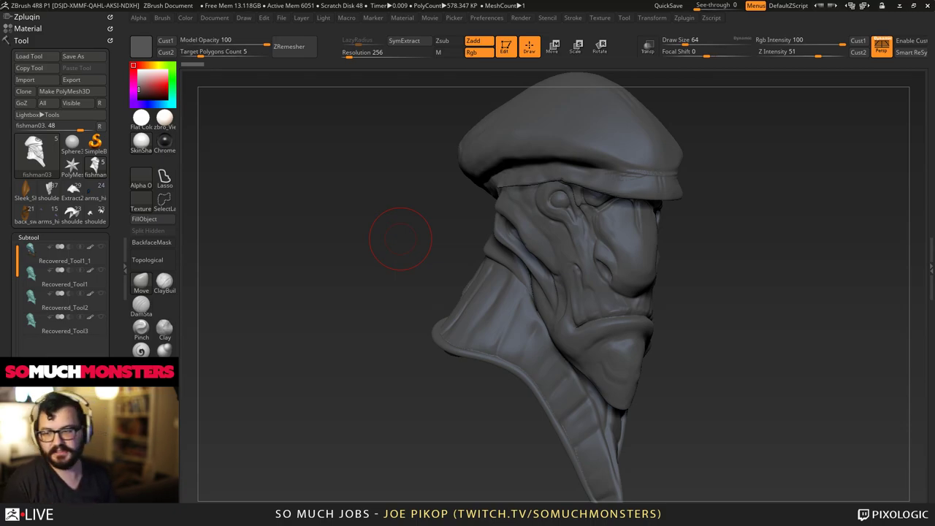
Display the painted head by making the Recovered_Tool1_1 subtool active in place of the capped fishman03 sculpt.
shift+drag(769, 413, 631, 349)
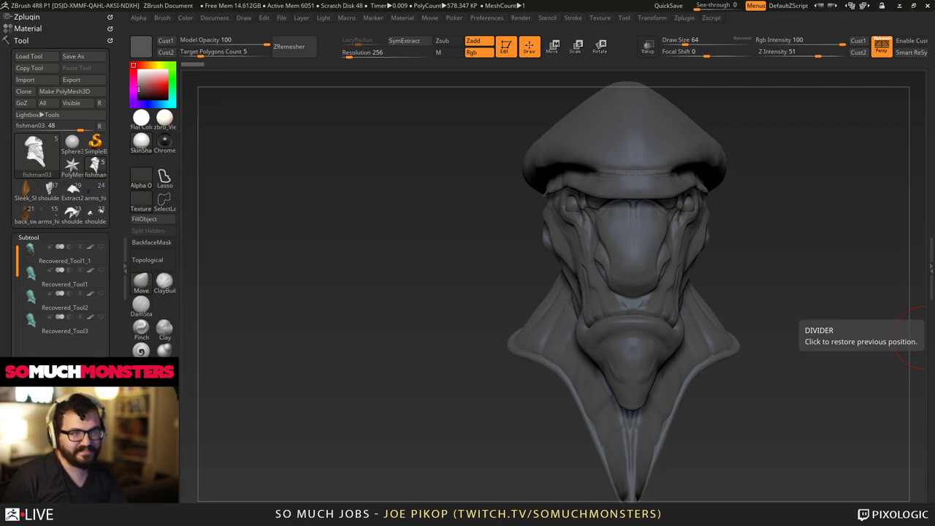
click(650, 226)
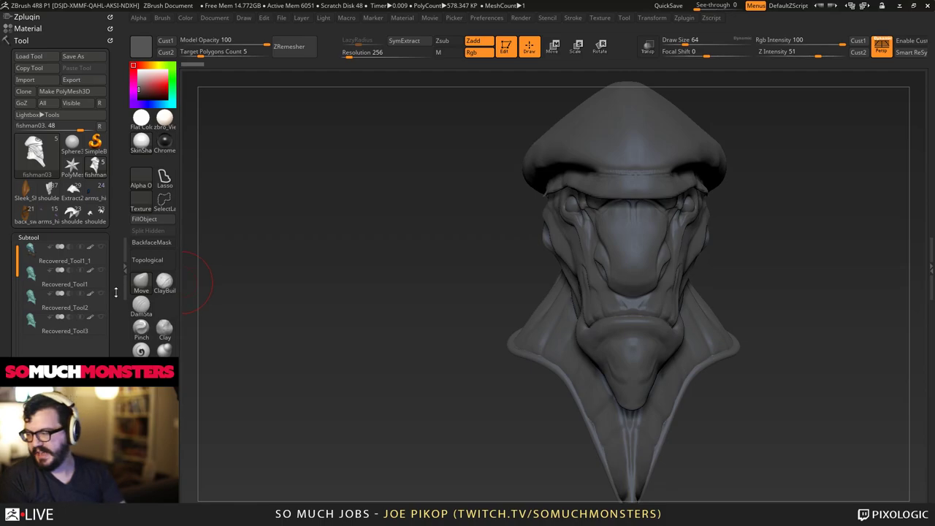
drag(4, 286, 3, 194)
click(32, 334)
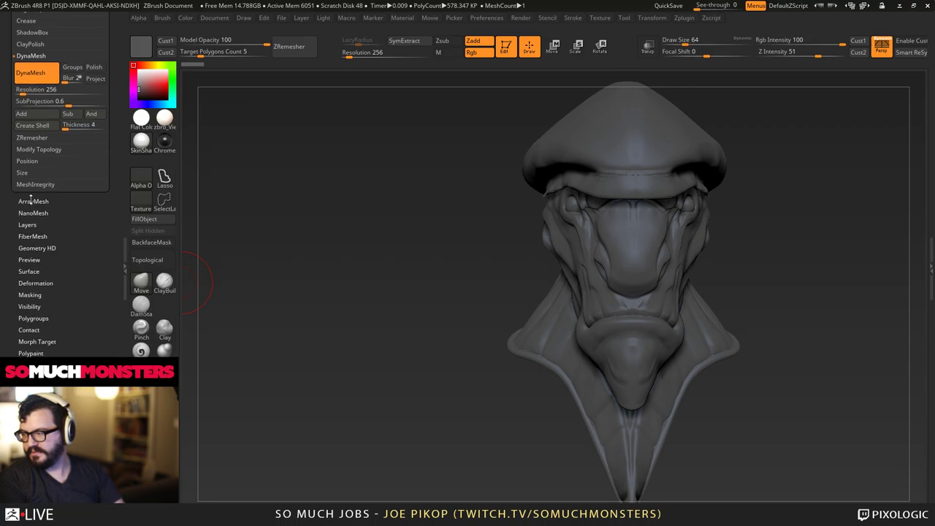
drag(11, 239, 23, 333)
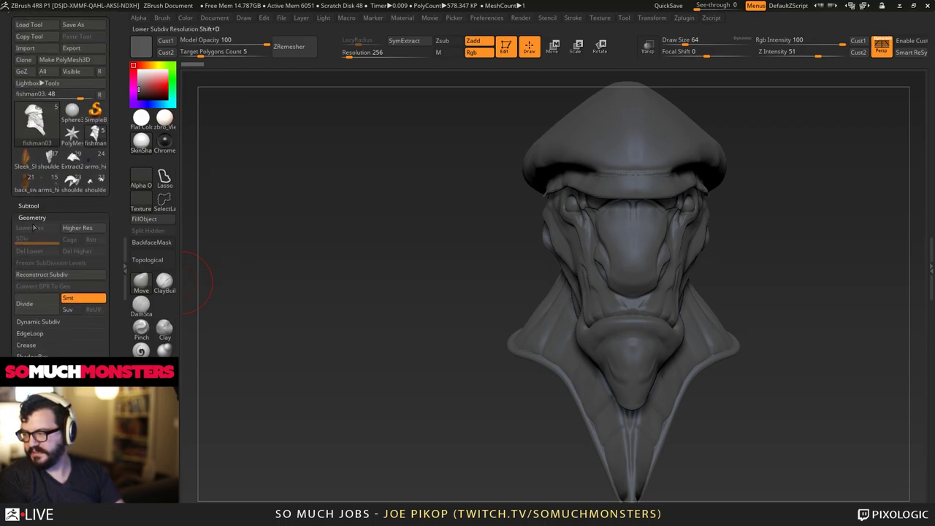
drag(35, 201, 36, 205)
click(33, 208)
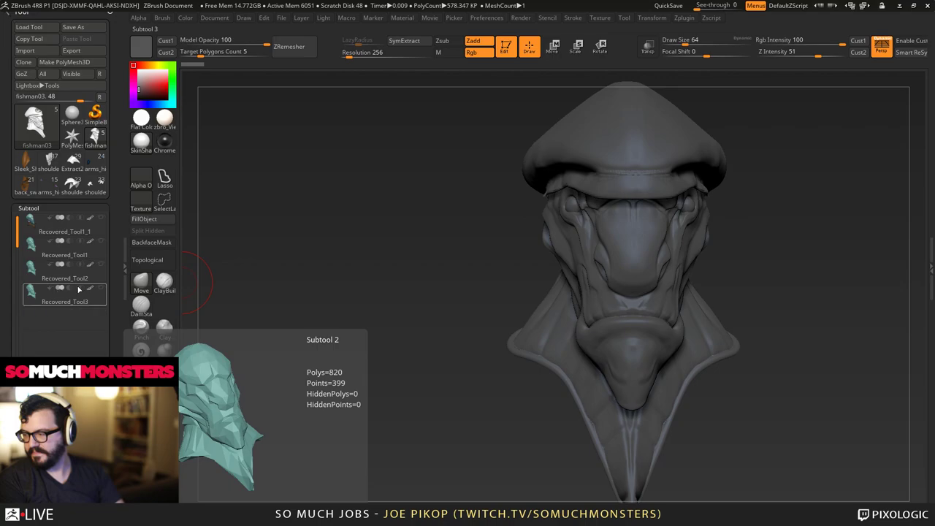
click(100, 217)
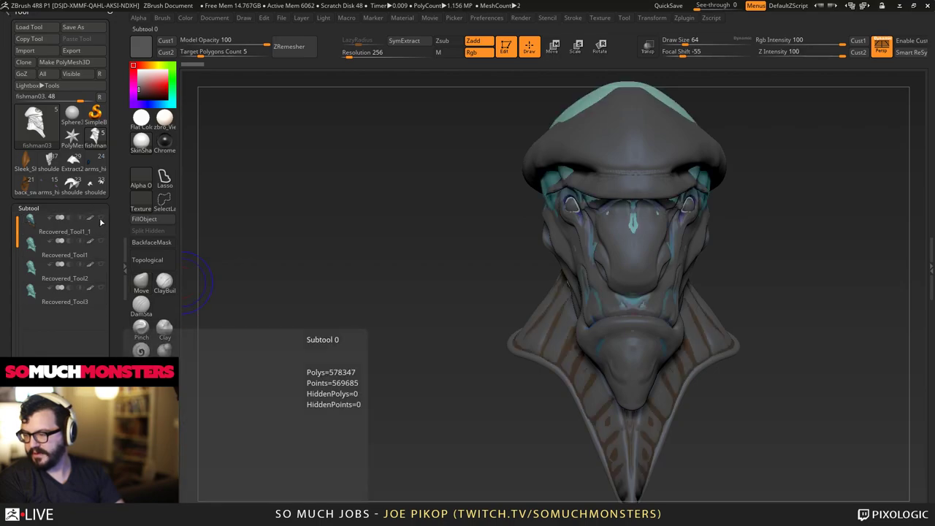
click(46, 234)
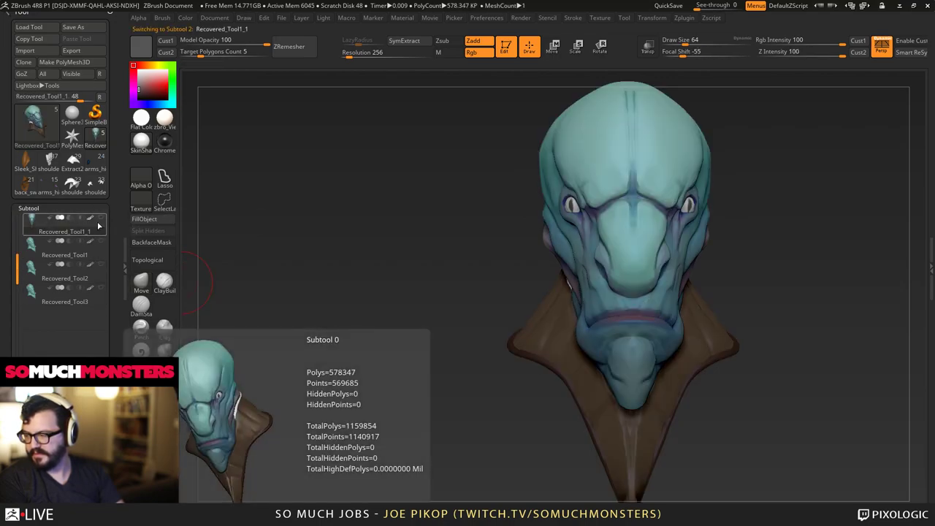
click(103, 218)
drag(208, 219, 252, 238)
Compare the low-poly Recovered_Tool1 and Recovered_Tool3 subtools, then reselect the painted Recovered_Tool1_1.
click(44, 272)
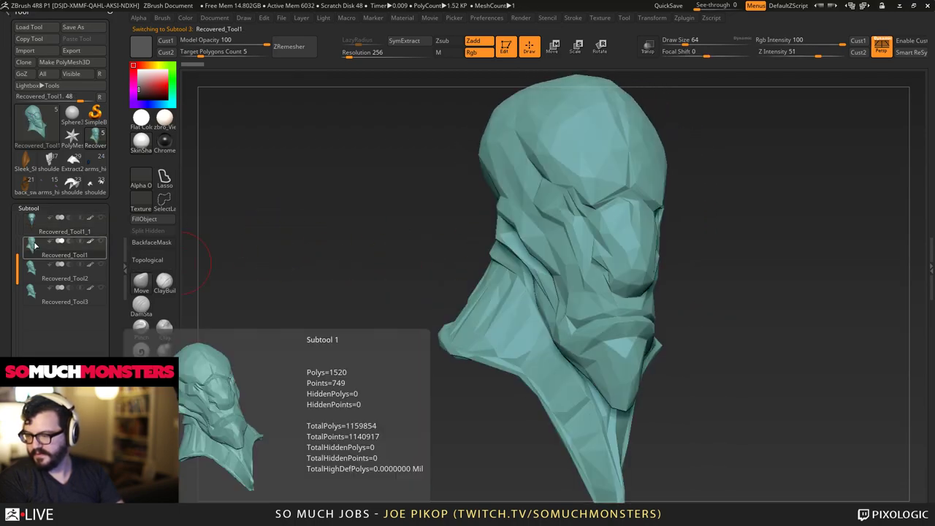
click(36, 295)
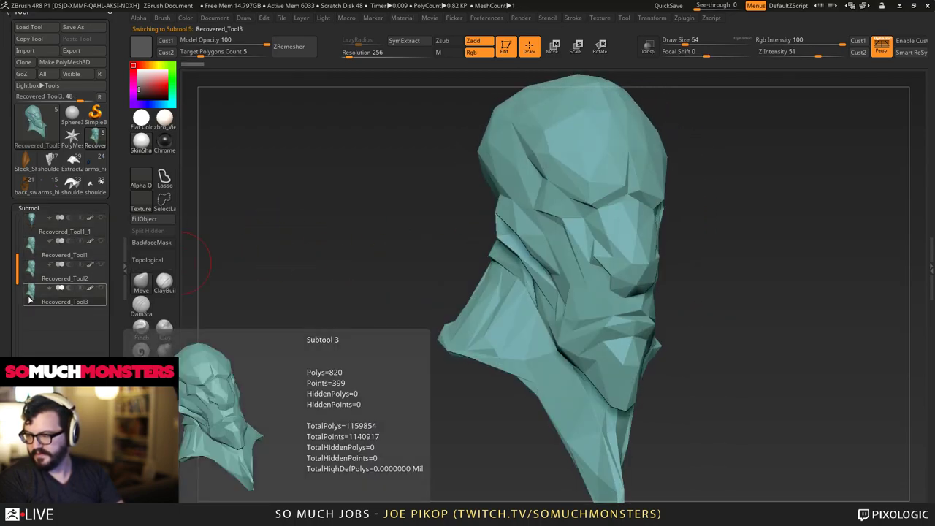
click(32, 227)
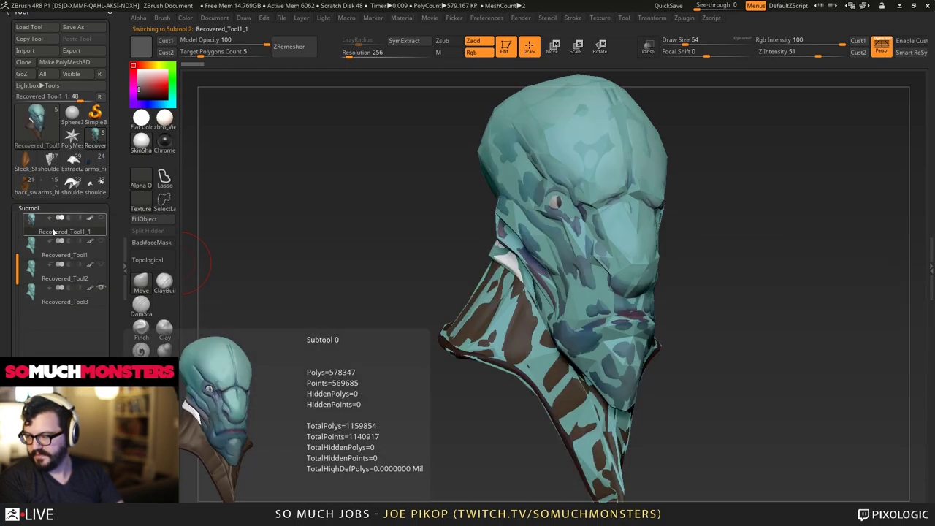
Inspect the layer settings of the Recovered_Tool1_1 subtool.
scroll(45, 342, down, 10)
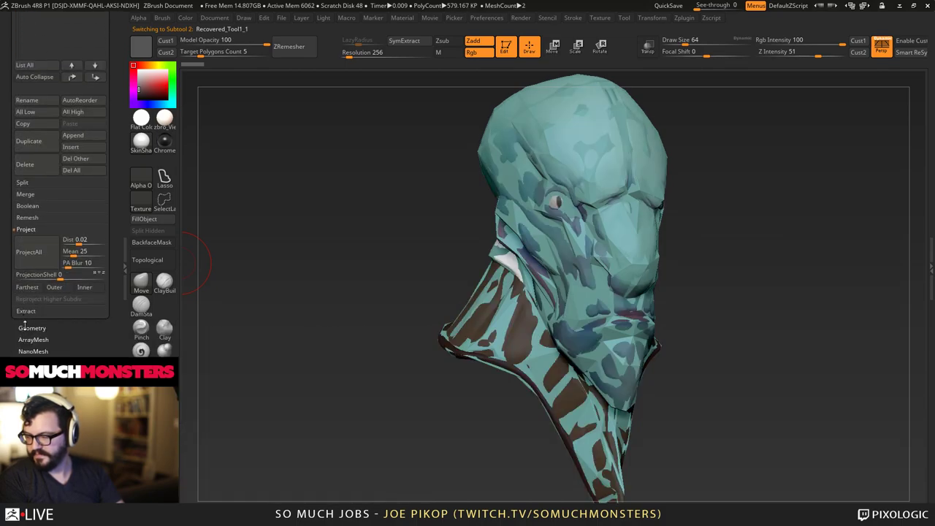
drag(99, 86, 97, 283)
click(102, 134)
click(103, 134)
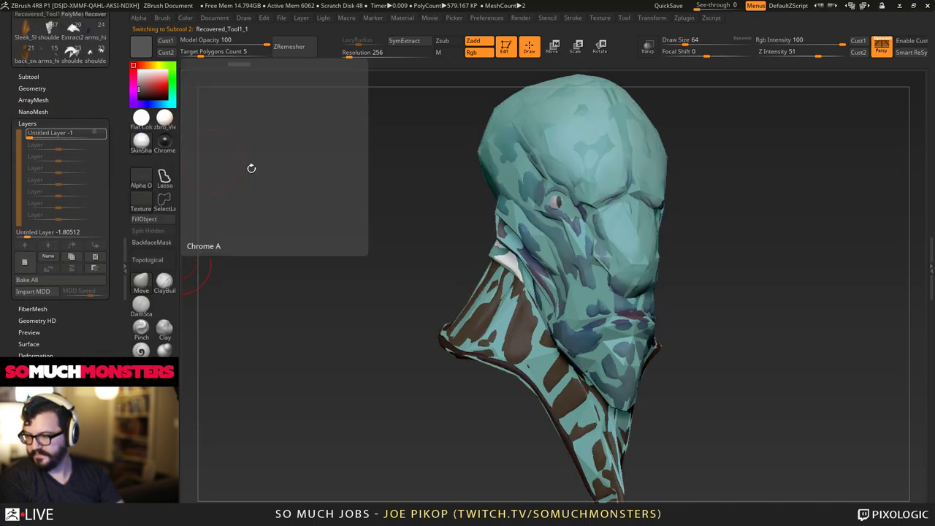
drag(356, 176, 300, 179)
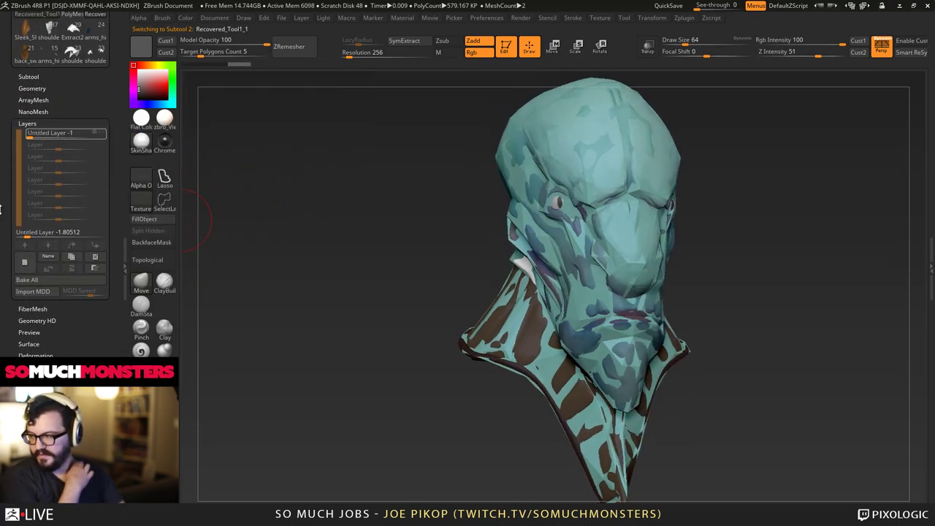
Hide the overlapping low-poly Recovered_Tool3 subtool, leaving only the painted head displayed.
scroll(51, 175, up, 3)
click(42, 123)
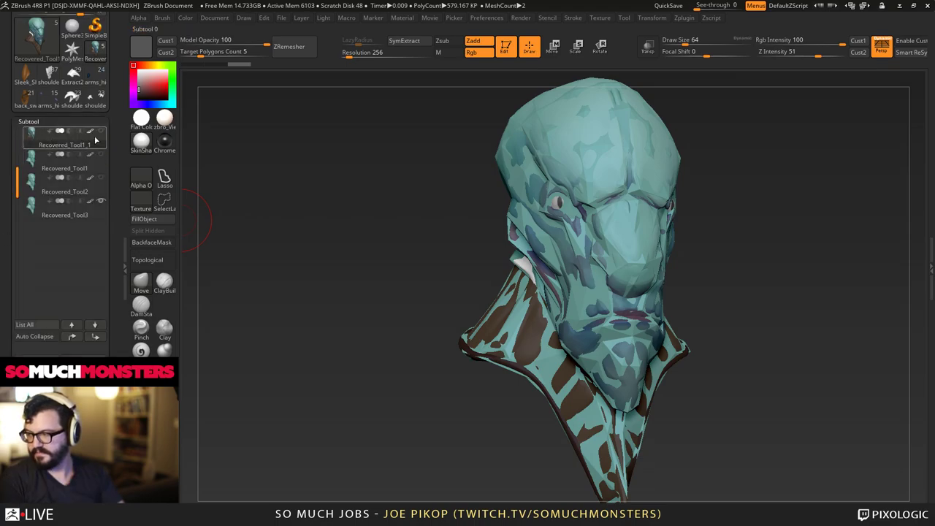
mouse_move(34, 214)
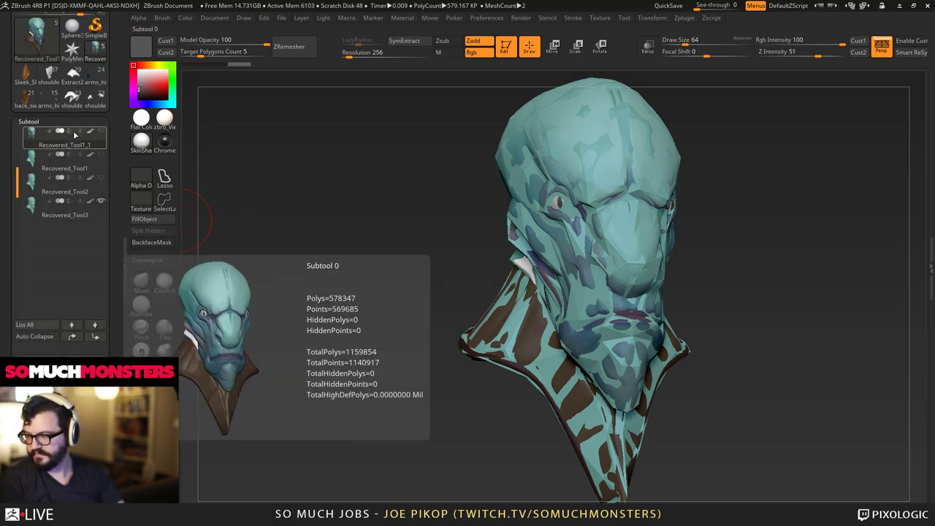
shift+click(104, 134)
drag(233, 149, 238, 153)
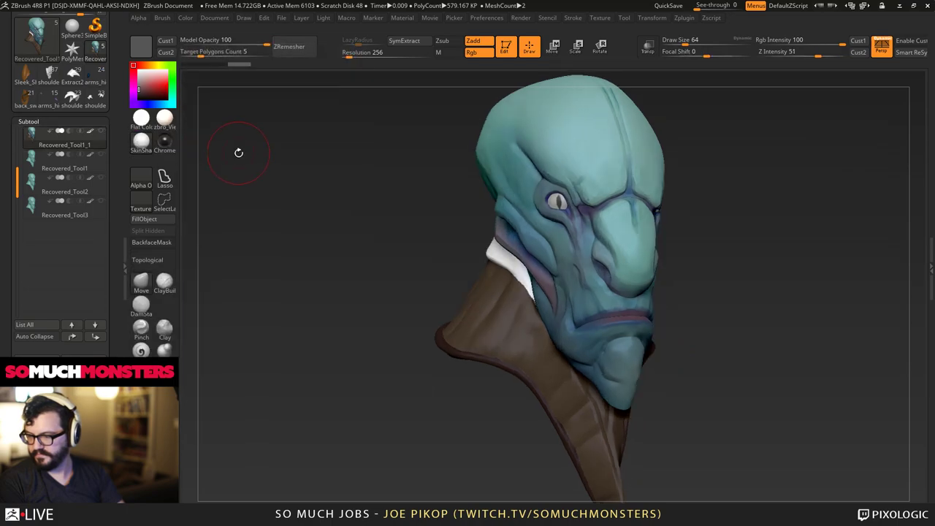
drag(21, 448, 20, 281)
scroll(20, 281, down, 10)
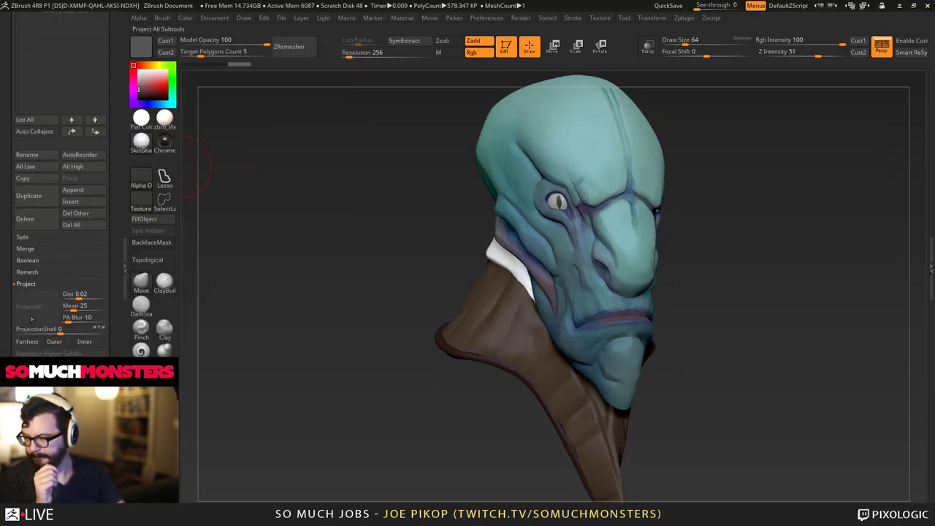
drag(27, 419, 27, 317)
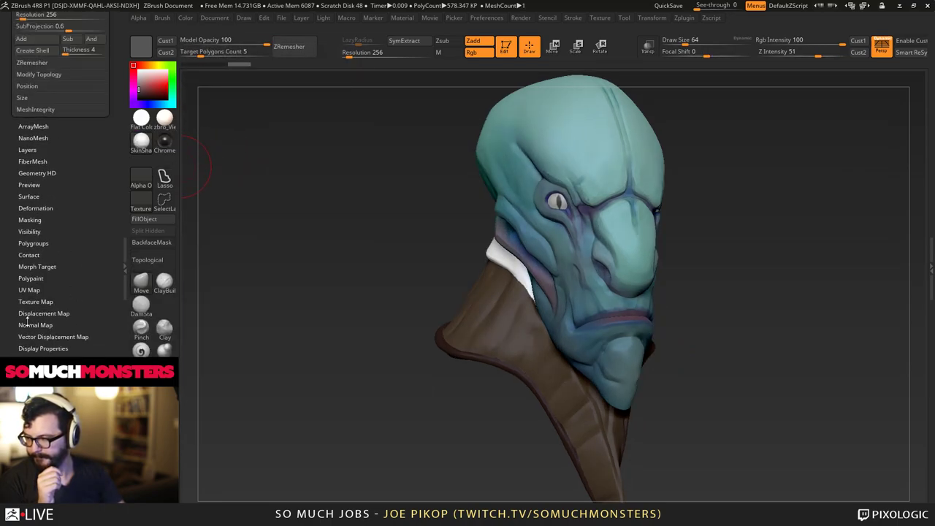
Mask the character's right half of the head and collar up to the centre line, clearing and redrawing the mask to align it.
shift+drag(379, 234, 329, 234)
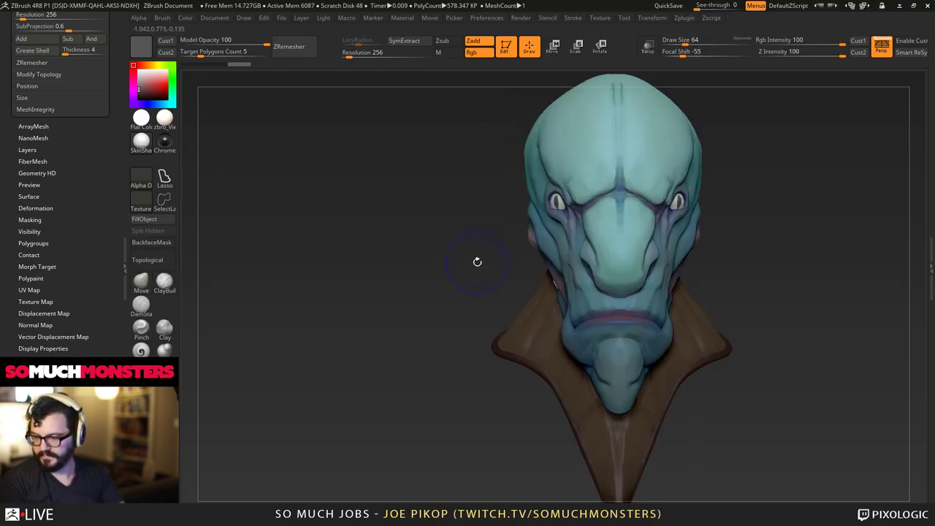
ctrl+drag(481, 333, 269, 472)
mouse_move(389, 300)
alt+mouse_down()
mouse_move(374, 184)
mouse_move(382, 289)
alt+mouse_up()
ctrl+drag(373, 144, 597, 516)
key(Escape)
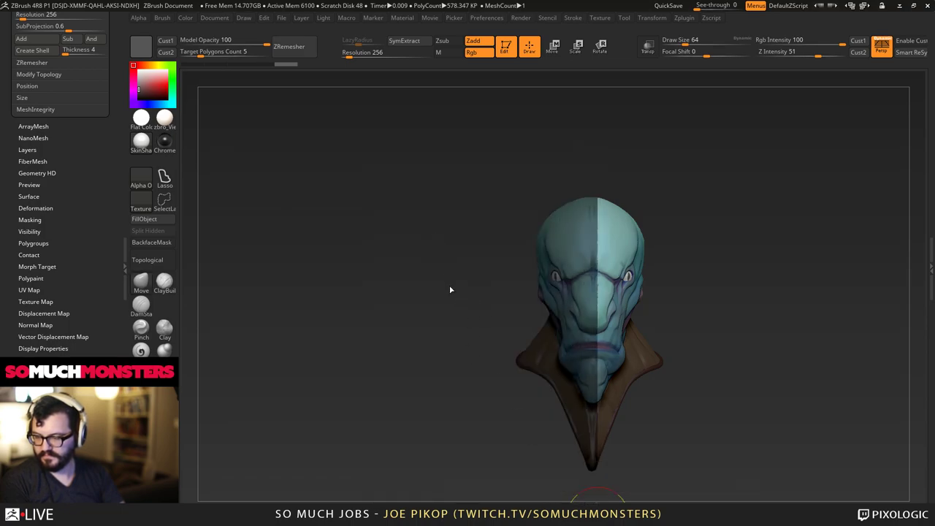
ctrl+drag(422, 160, 596, 487)
ctrl+drag(377, 326, 422, 444)
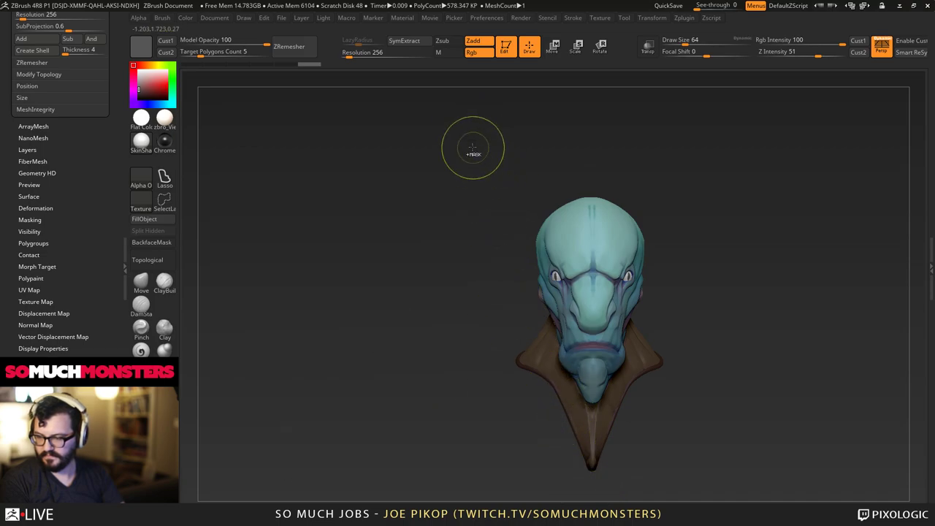
ctrl+drag(472, 146, 592, 497)
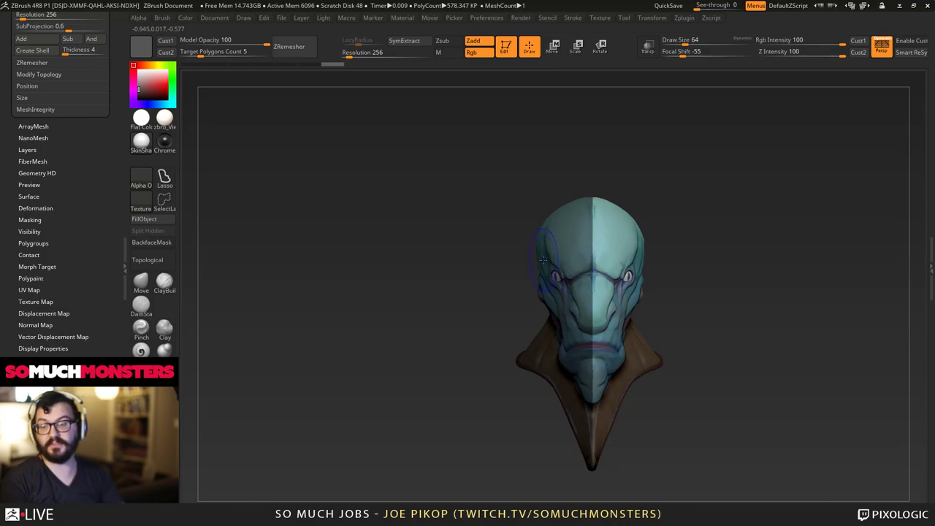
mouse_move(420, 221)
mouse_down()
mouse_move(479, 218)
mouse_move(480, 233)
mouse_up()
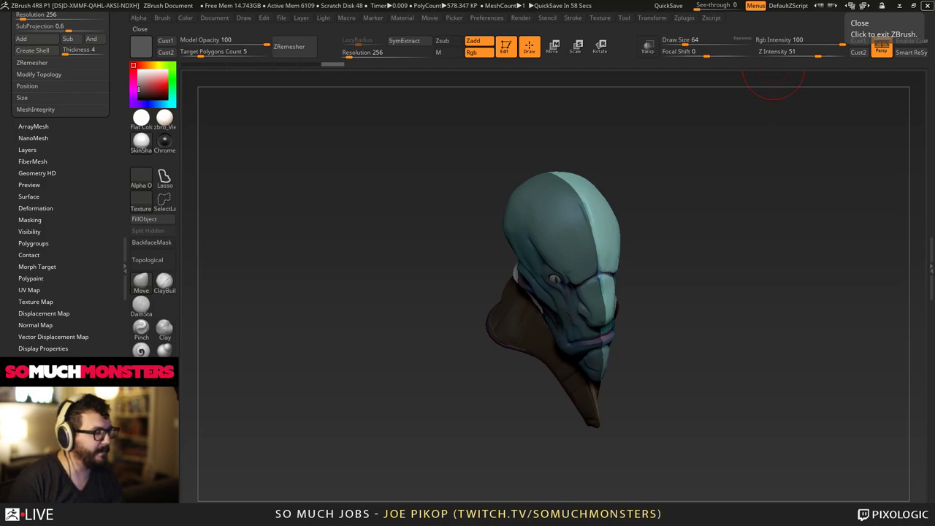
drag(749, 338, 665, 339)
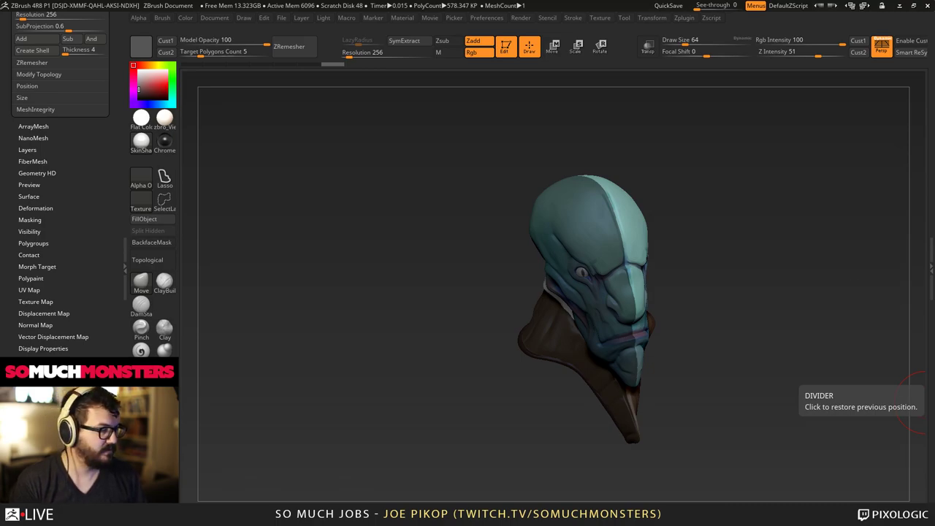
shift+drag(797, 253, 743, 247)
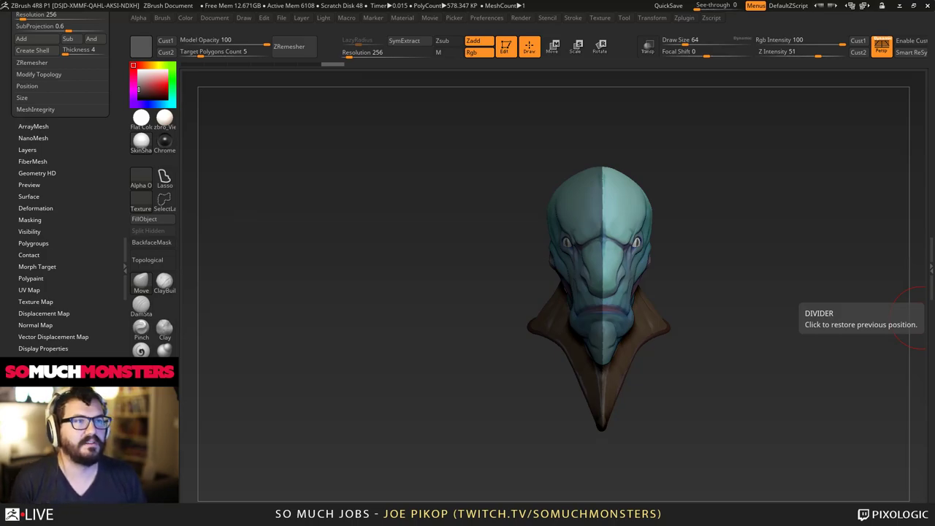
Bring up the Outsourcing Companies spreadsheet and review its list of studios before moving it out of view.
drag(934, 149, 665, 32)
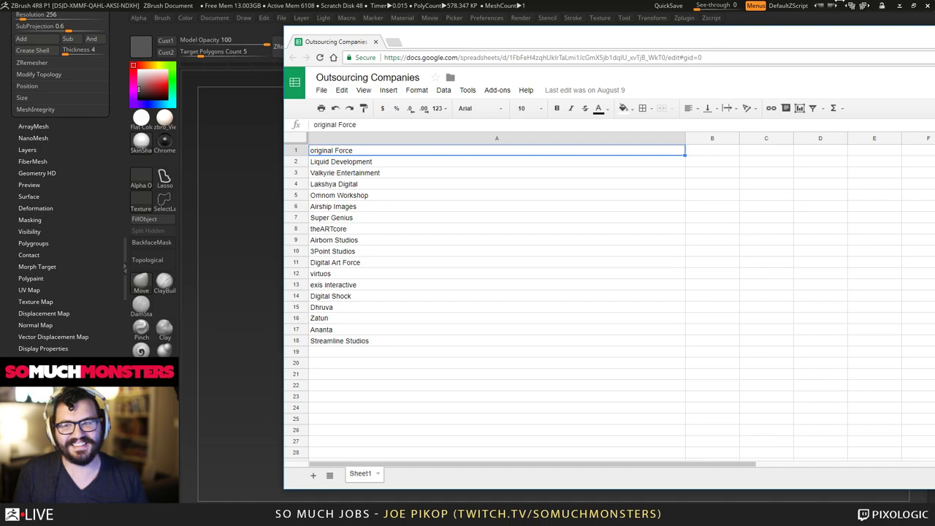
drag(685, 47, 934, 44)
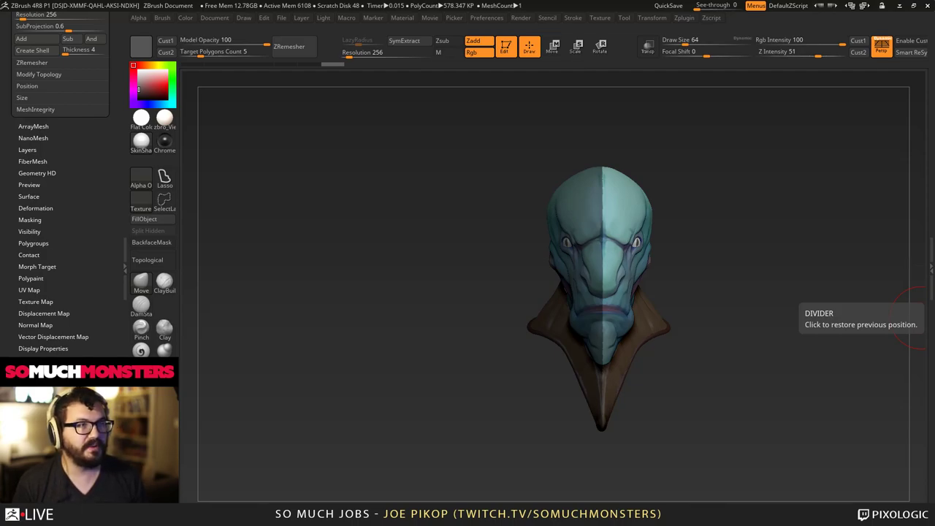
Switch to the browser and read the Liquid Development jobs page, including its call for talented artists, then close the page.
key(alt+Tab)
scroll(519, 122, down, 1)
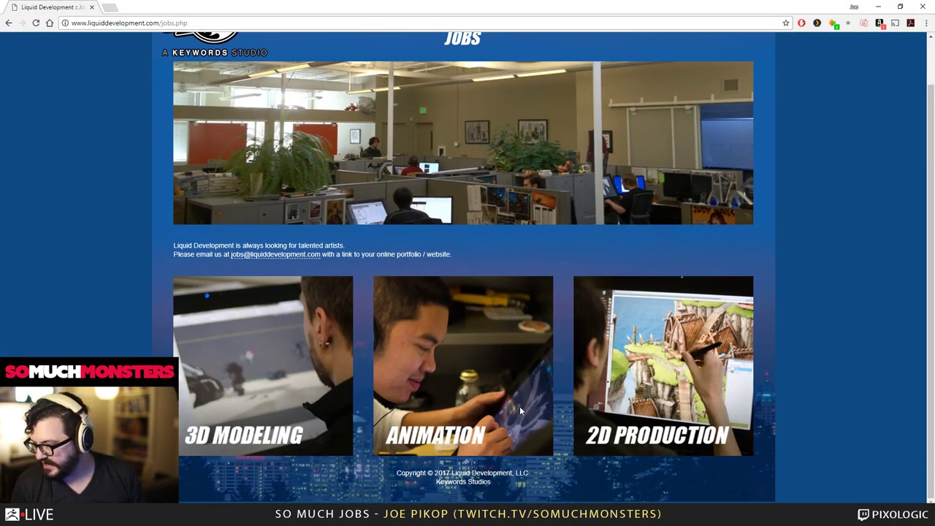
scroll(216, 368, up, 1)
triple_click(344, 293)
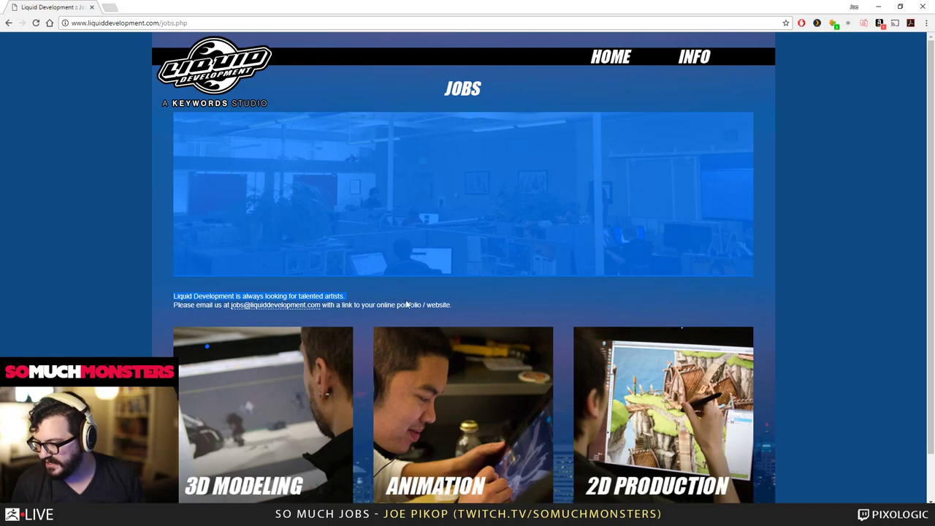
scroll(512, 336, down, 1)
click(641, 340)
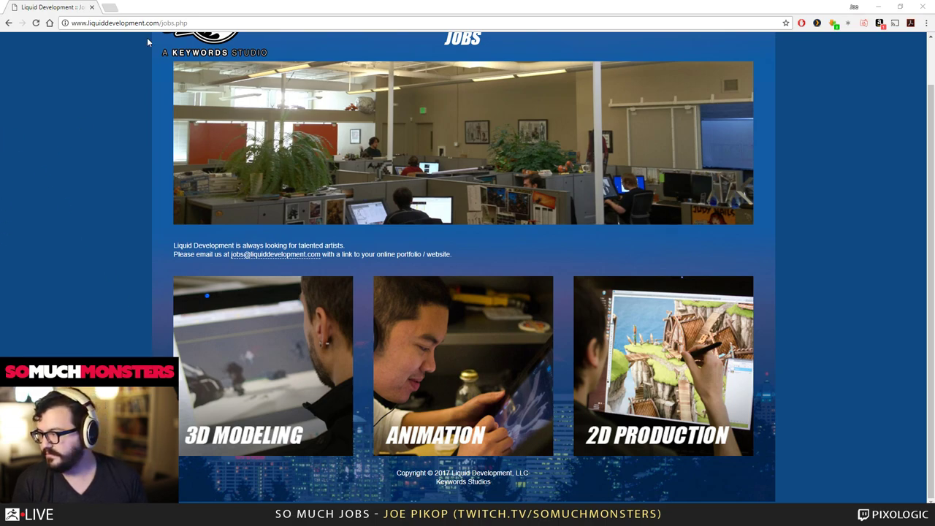
click(91, 7)
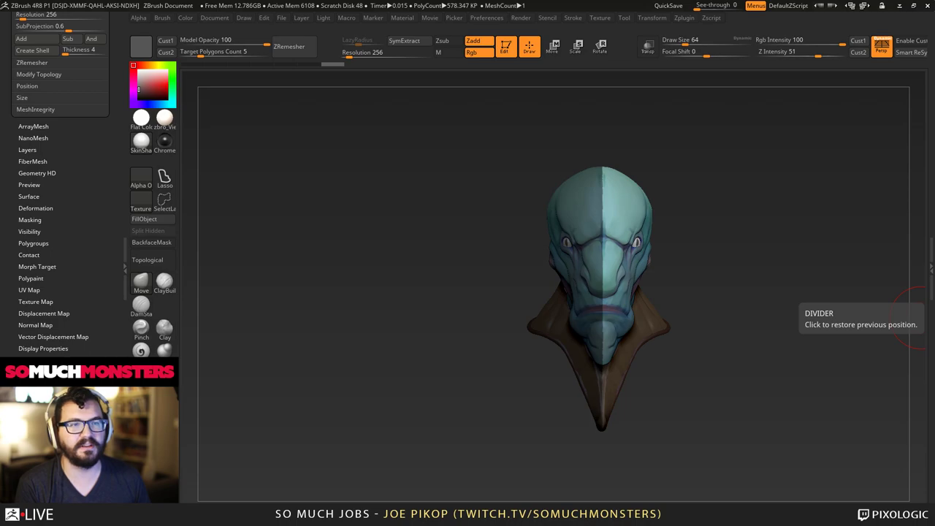
Open the careers page of the Original Force website in the browser and look through the Los Angeles studio's openings.
drag(934, 183, 555, 6)
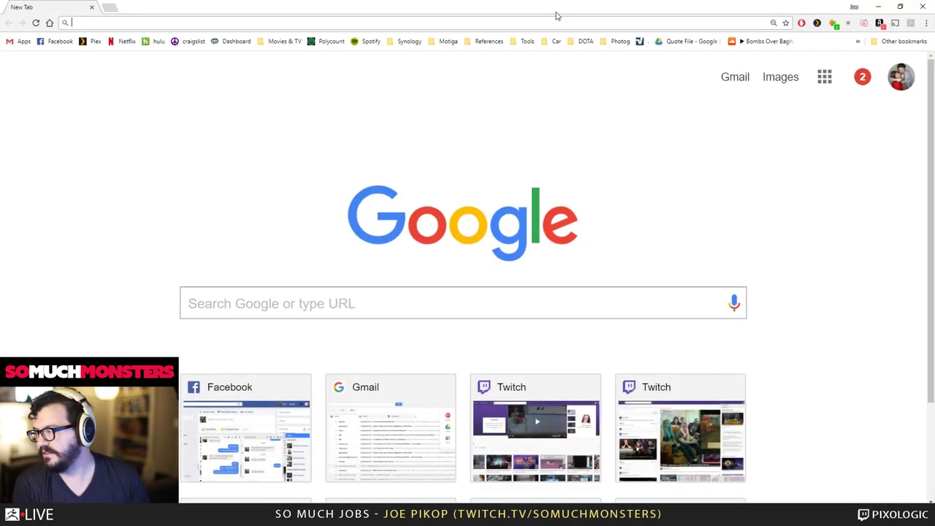
key(alt+Tab)
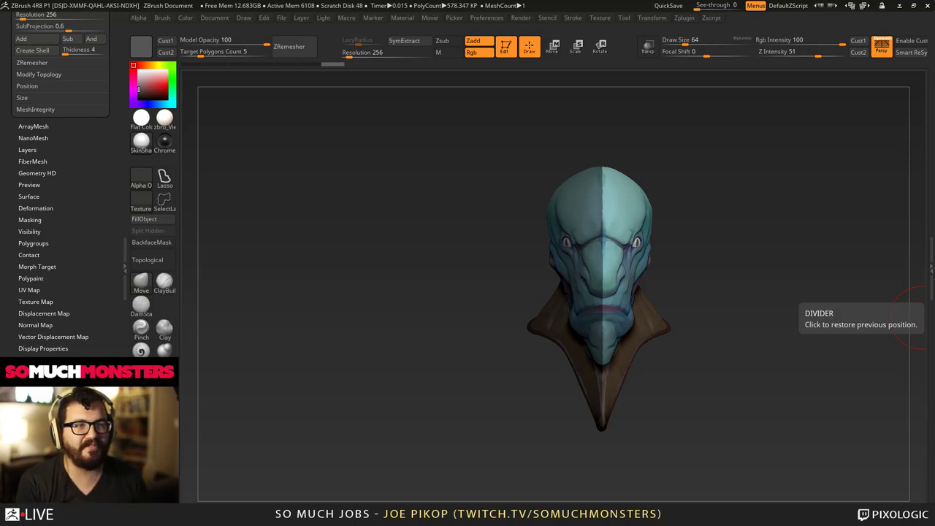
key(alt+Tab)
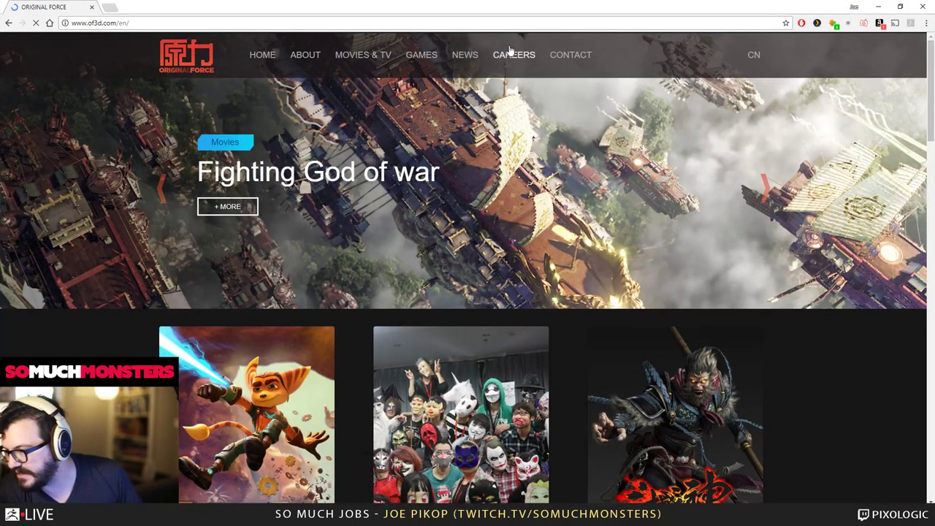
click(512, 55)
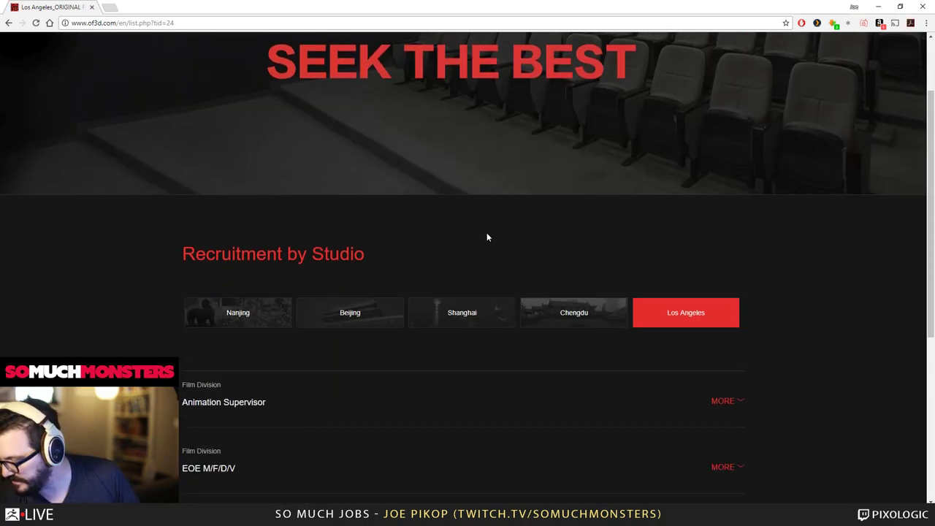
scroll(484, 241, down, 2)
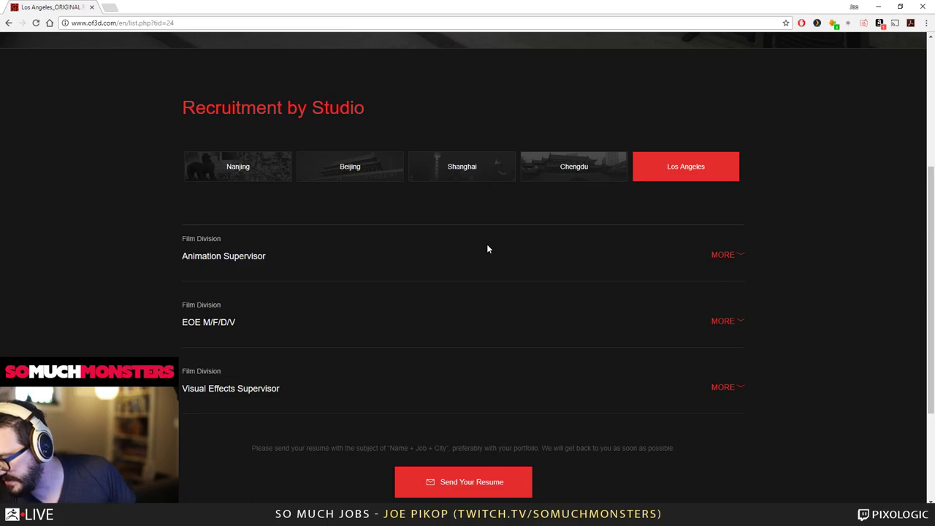
scroll(488, 249, down, 2)
scroll(488, 259, up, 3)
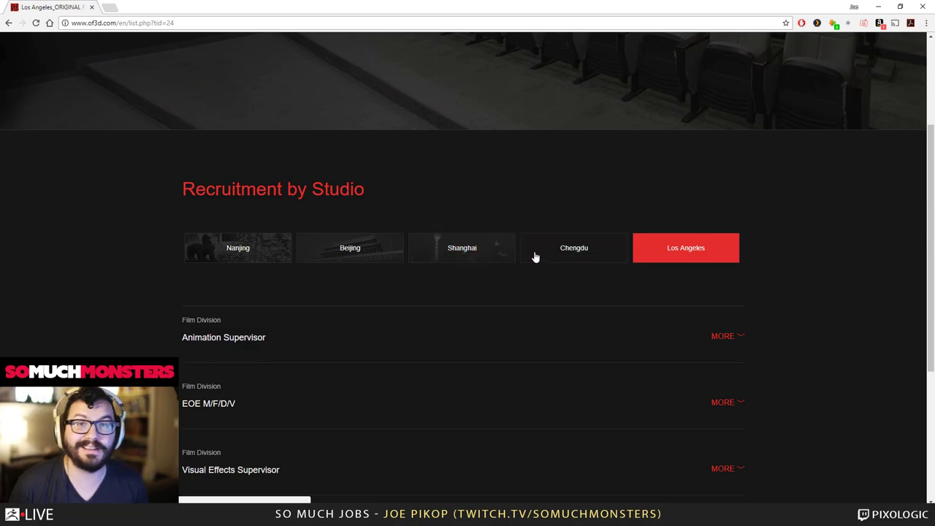
Check Original Force's recruitment listing for the Beijing studio, then return to ZBrush.
click(378, 259)
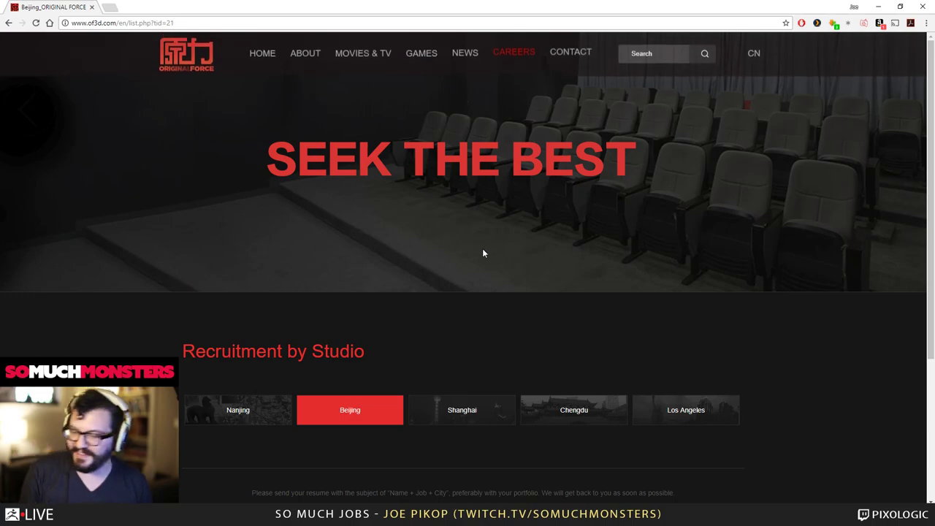
scroll(482, 253, down, 3)
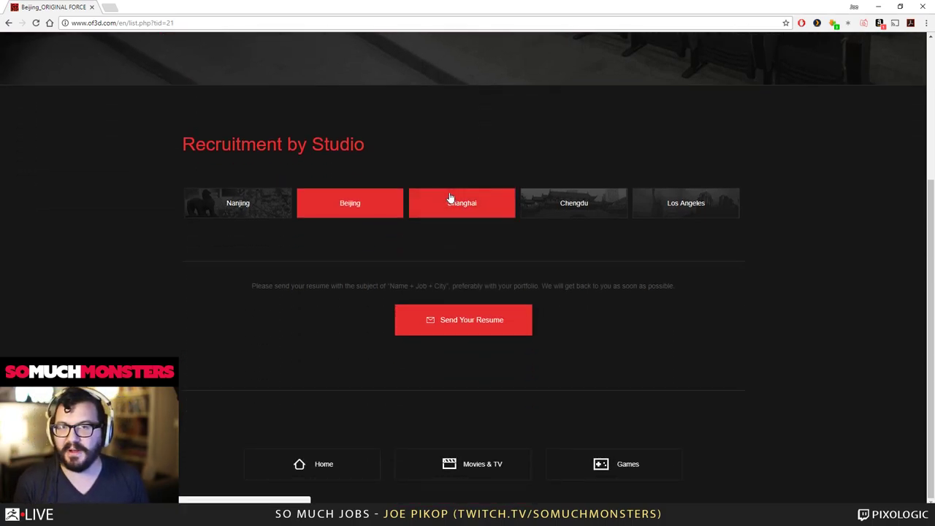
drag(292, 5, 934, 146)
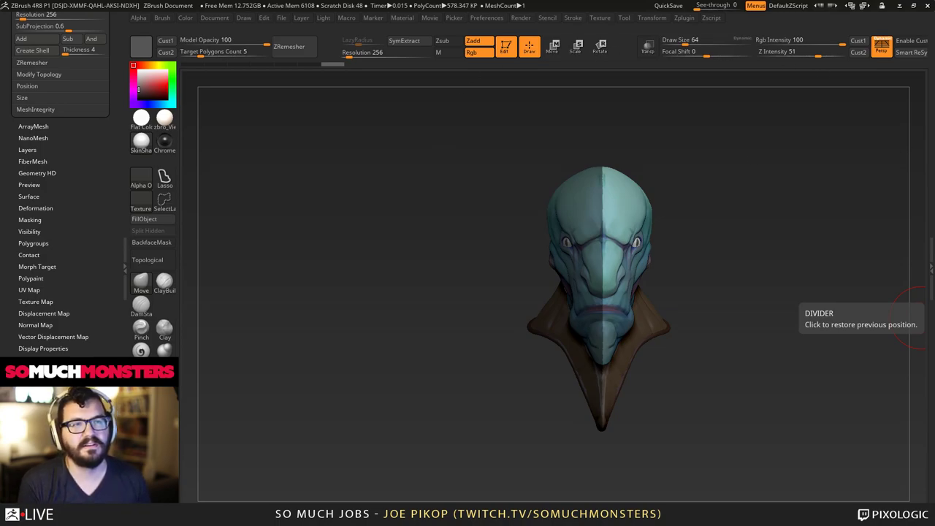
Bring up the Valkyrie Entertainment website in the browser and read its contact page for job applications, then return to ZBrush.
drag(934, 102, 431, 2)
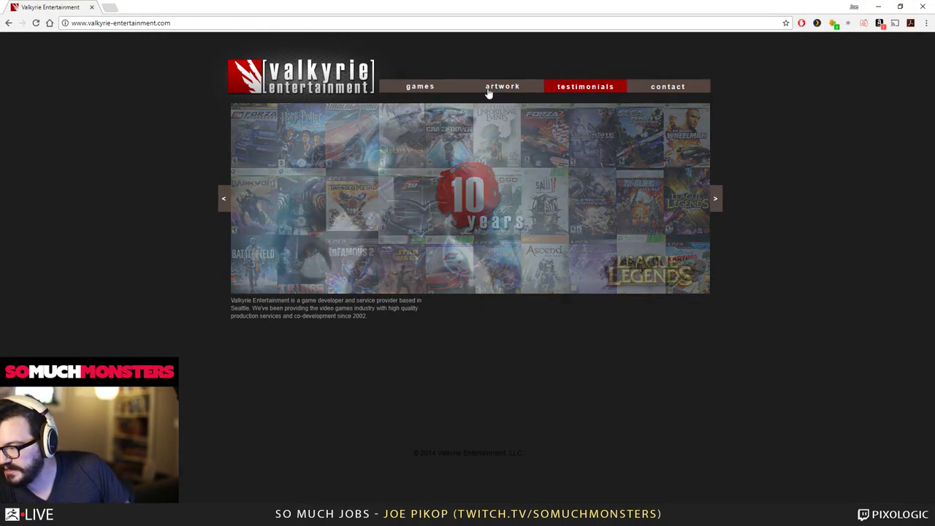
click(655, 92)
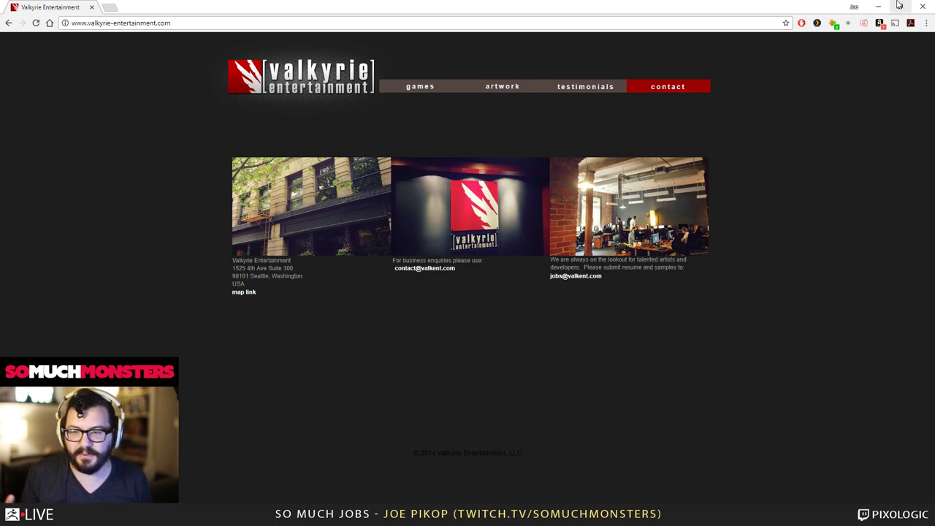
key(alt+Tab)
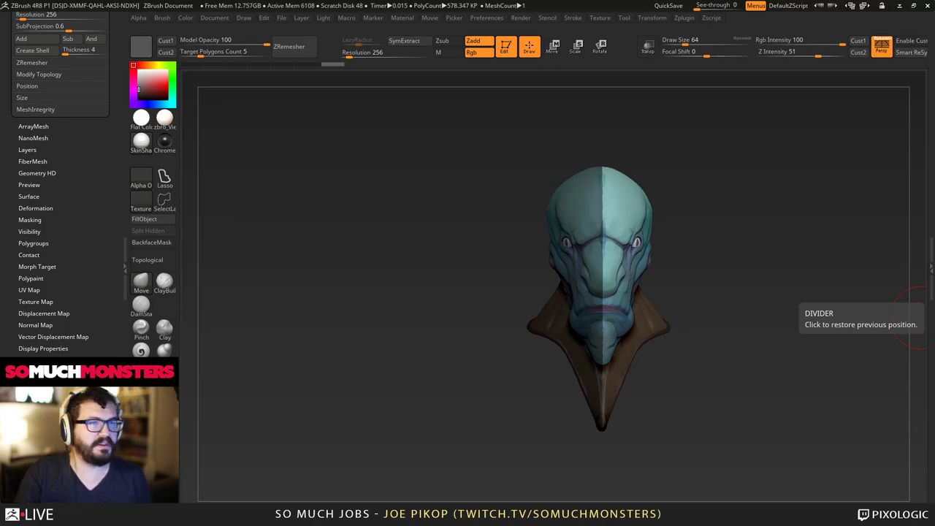
Read Art Bully Productions' ArtStation jobs page down to its openings, then move the browser away to return to ZBrush.
key(alt+Tab)
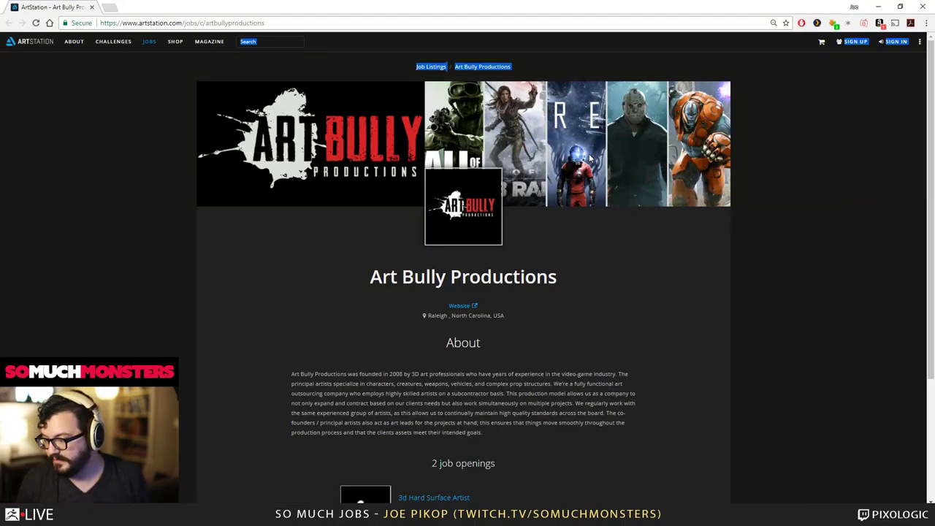
scroll(569, 213, down, 3)
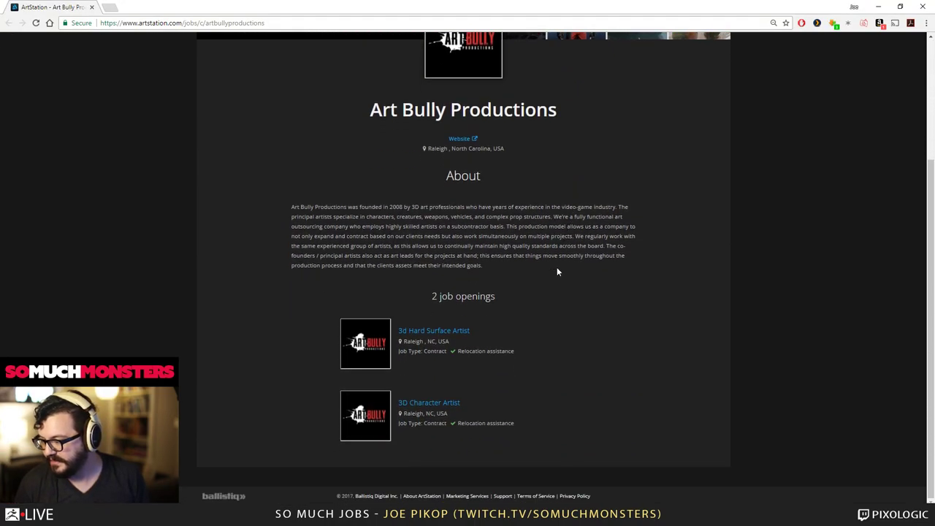
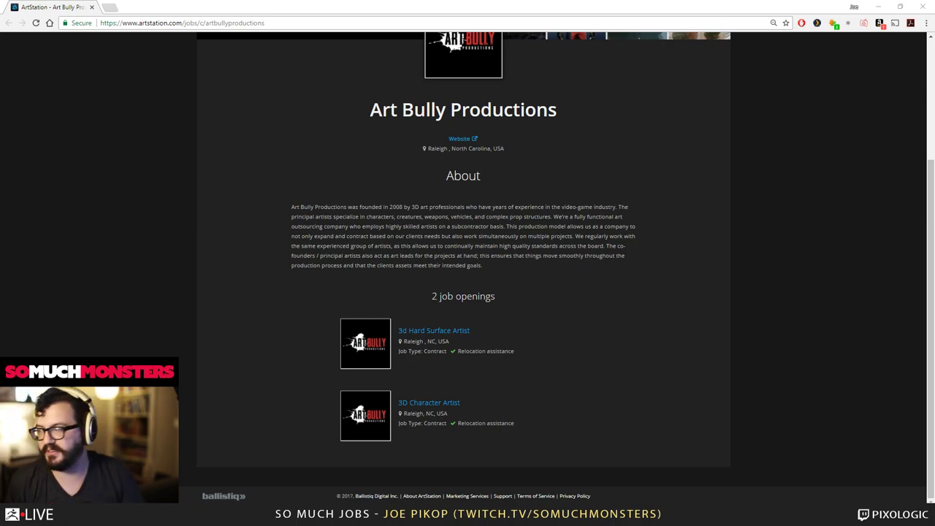
drag(712, 117, 703, 151)
drag(603, 5, 934, 322)
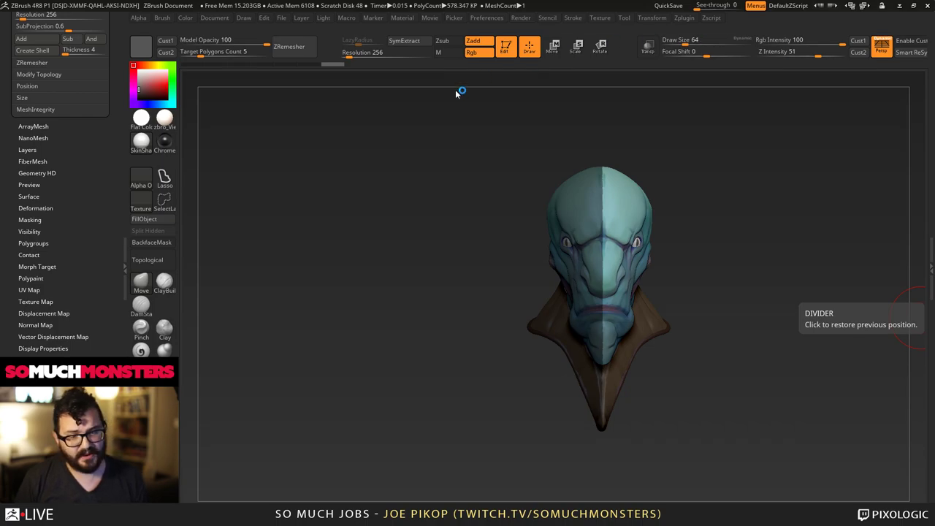
Carve vertical fold creases into the unmasked side of the brown coat collar with the DamStandard brush, raising the draw size to 76.
drag(697, 144, 688, 133)
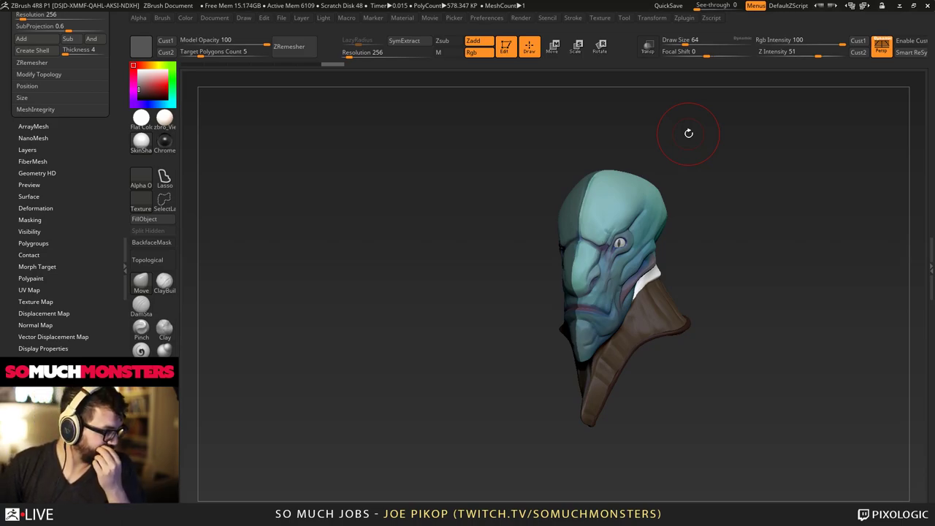
mouse_move(588, 337)
right_down()
mouse_move(542, 309)
mouse_move(576, 353)
mouse_move(600, 337)
mouse_move(658, 365)
right_up()
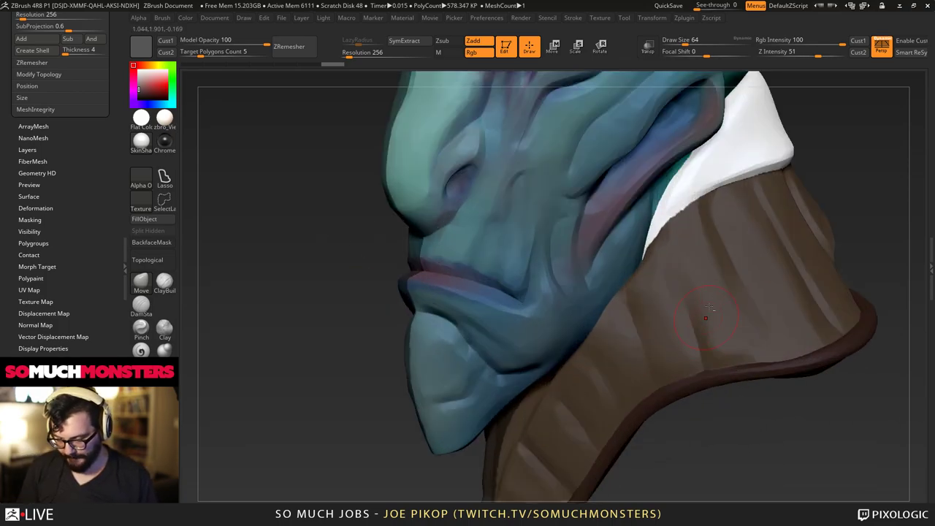
click(141, 304)
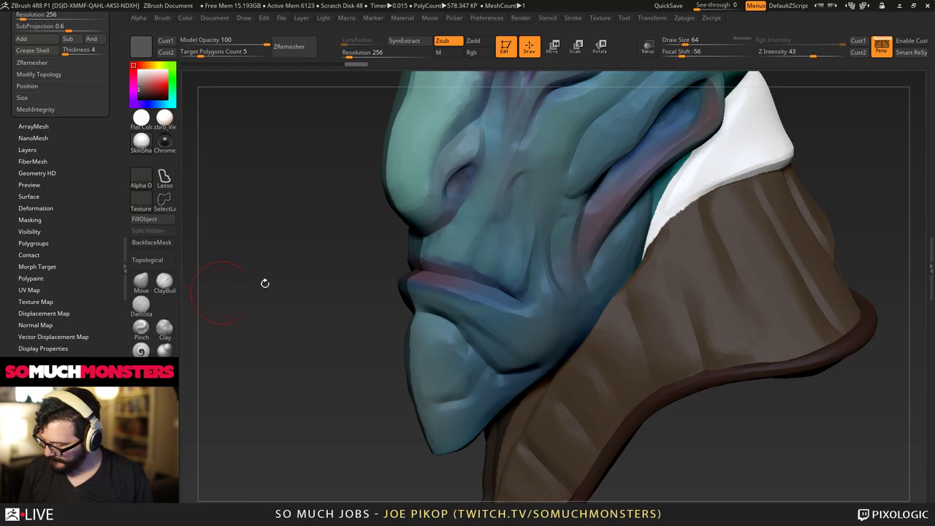
mouse_move(690, 237)
right_down()
mouse_move(716, 309)
mouse_move(690, 314)
right_up()
key(bracketright)
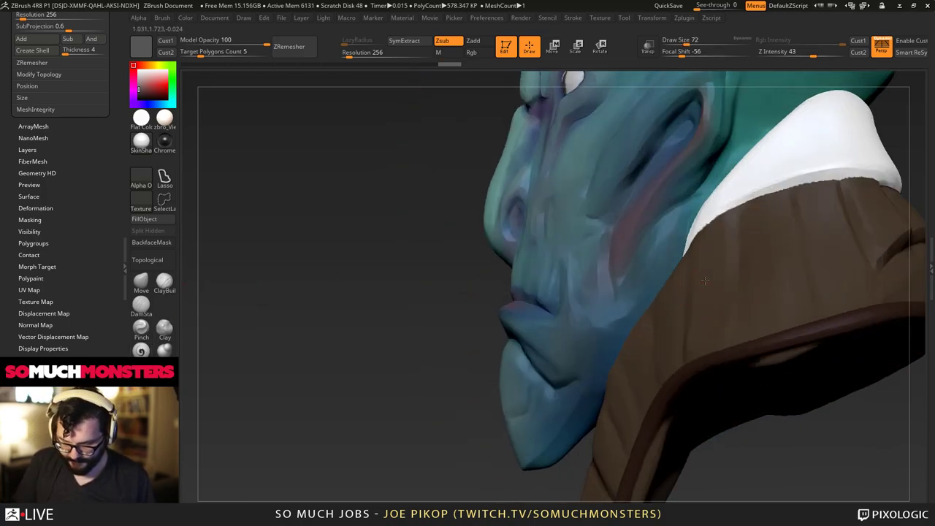
right_drag(723, 276, 756, 257)
key(bracketright)
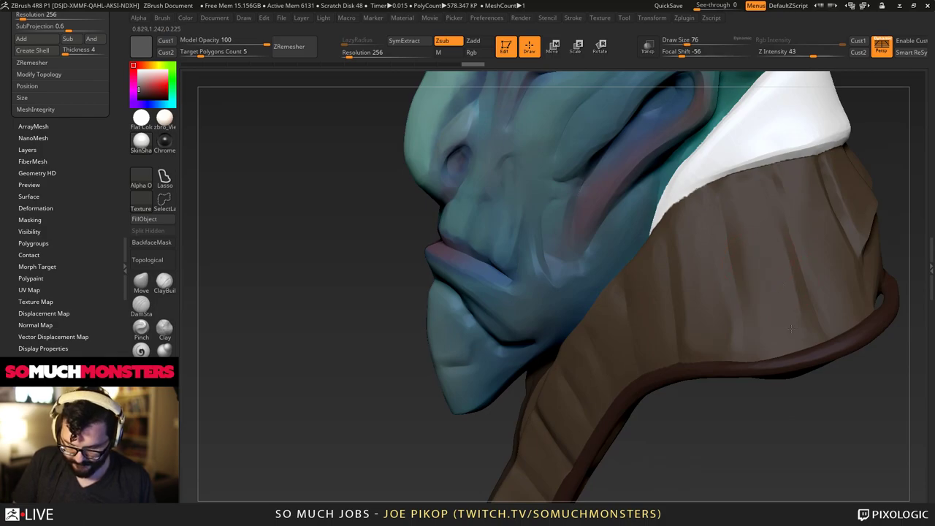
mouse_move(791, 329)
mouse_down()
mouse_move(751, 261)
mouse_move(680, 261)
mouse_up()
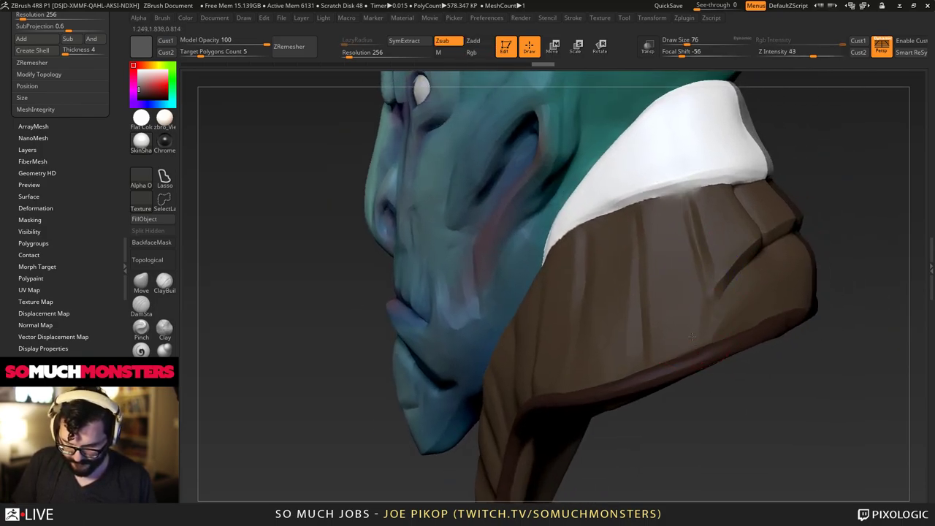
Smooth the carved fold creases across the side of the brown coat collar.
right_drag(691, 337, 683, 281)
shift+drag(674, 256, 679, 332)
mouse_move(614, 321)
shift+mouse_down()
mouse_move(616, 236)
mouse_move(619, 314)
shift+mouse_up()
right_drag(620, 307, 552, 314)
shift+drag(543, 292, 546, 332)
alt+right_drag(565, 291, 634, 289)
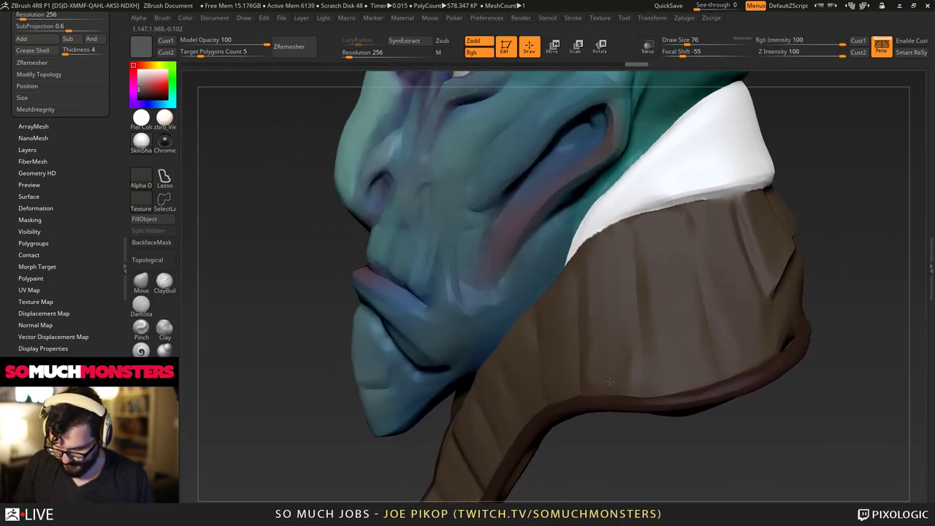
Refine the folds in the middle and lower part of the brown collar with further DamStandard strokes.
drag(618, 308, 607, 292)
drag(614, 342, 622, 352)
right_drag(610, 350, 635, 340)
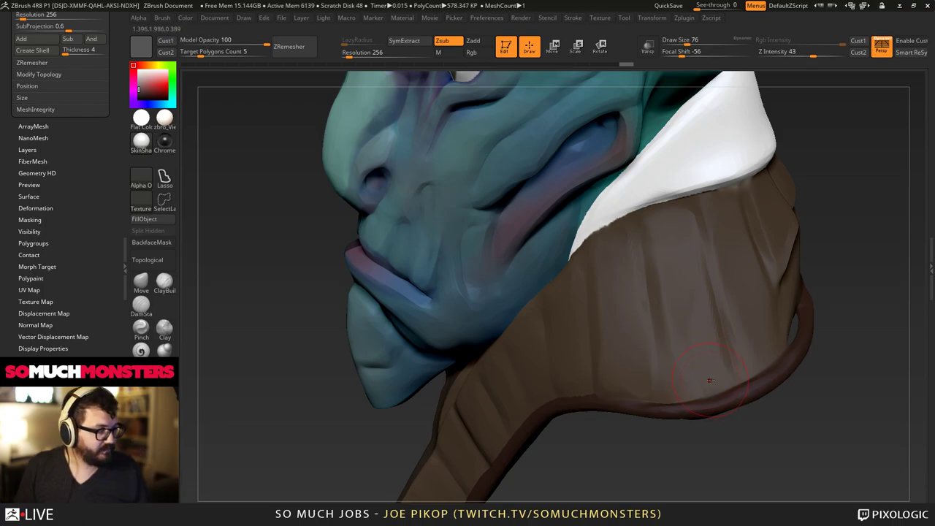
mouse_move(711, 370)
right_down()
mouse_move(657, 380)
mouse_move(620, 322)
mouse_move(614, 375)
mouse_move(628, 417)
right_up()
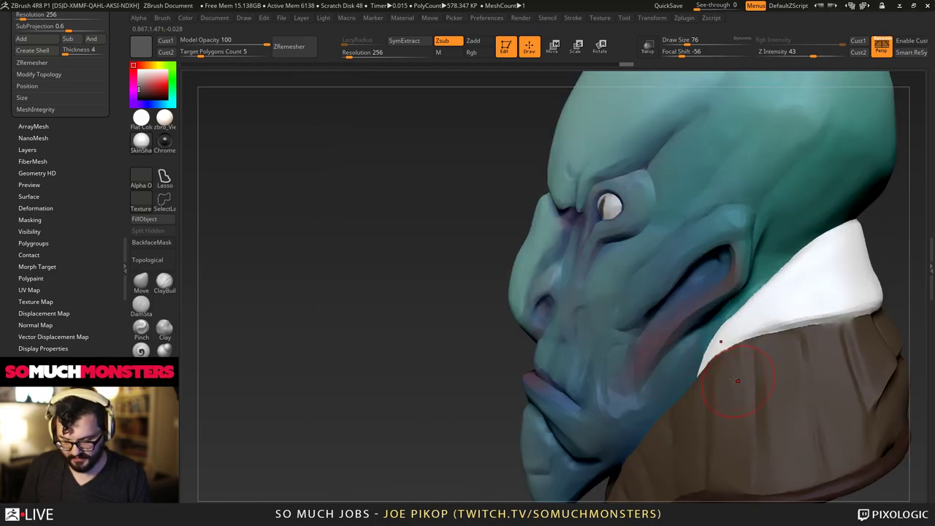
right_drag(723, 344, 700, 343)
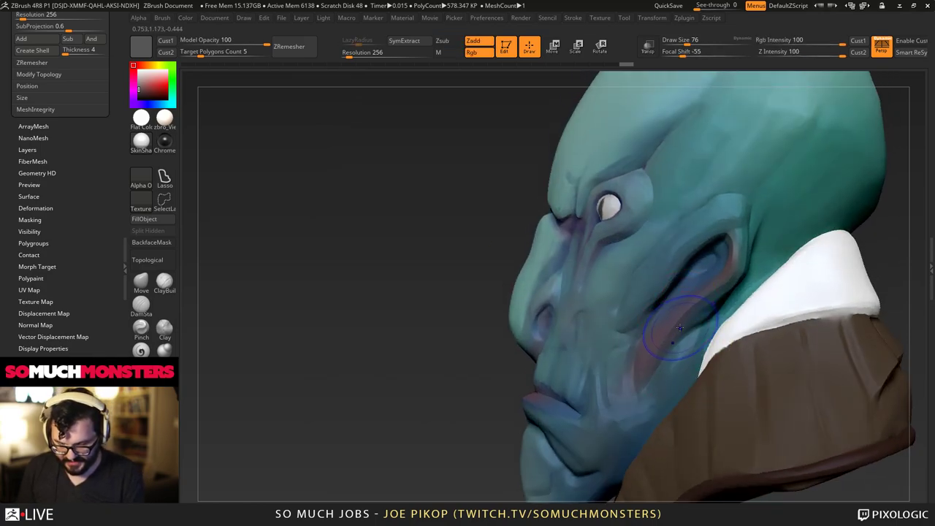
Carve a long vertical fold crease into the side of the brown coat collar with DamStandard at draw size 60.
key(shift+f)
key(shift+f)
right_drag(682, 379, 630, 330)
mouse_move(483, 300)
mouse_down()
mouse_move(465, 309)
mouse_move(467, 292)
mouse_up()
alt+drag(467, 291, 399, 201)
mouse_move(555, 275)
right_down()
mouse_move(563, 270)
mouse_move(553, 271)
mouse_move(697, 366)
mouse_move(637, 333)
mouse_move(658, 365)
mouse_move(659, 342)
right_up()
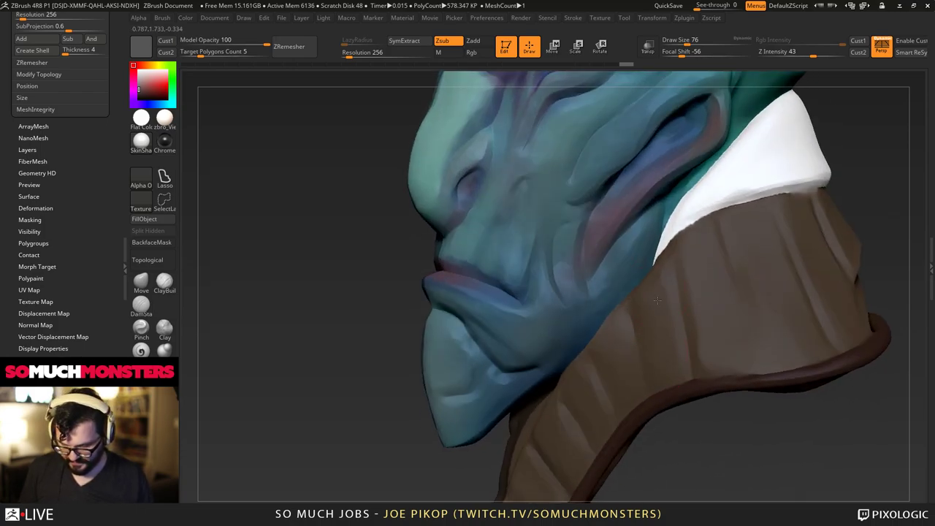
right_drag(657, 299, 655, 293)
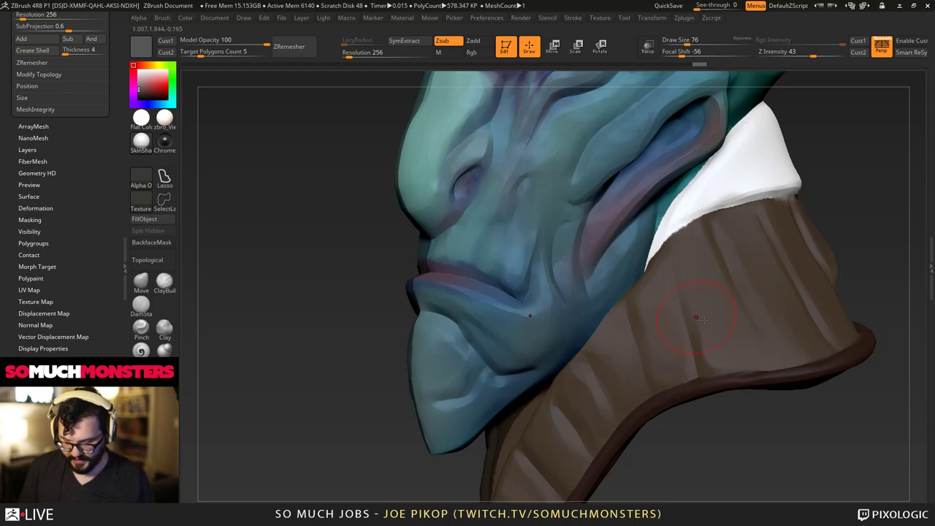
right_drag(663, 356, 709, 390)
mouse_move(720, 327)
right_down()
mouse_move(728, 335)
mouse_move(715, 341)
right_up()
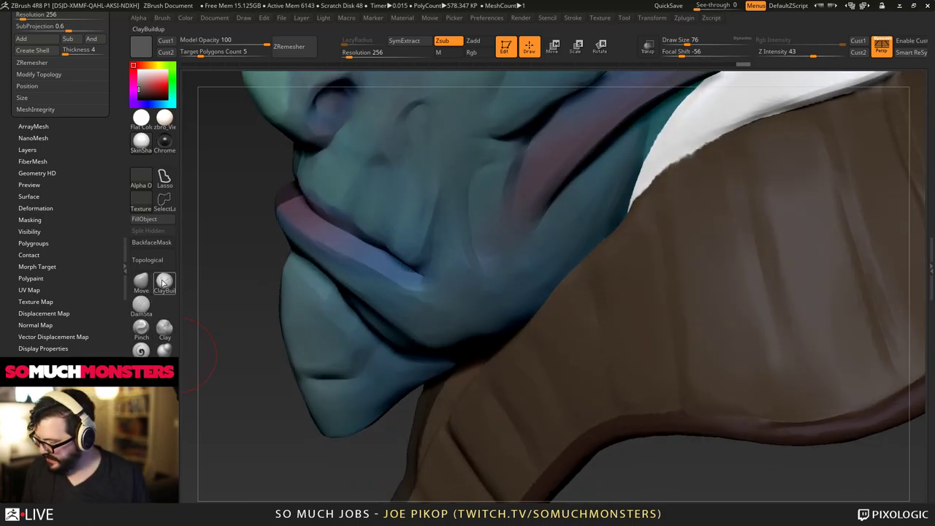
click(140, 307)
key(bracketleft)
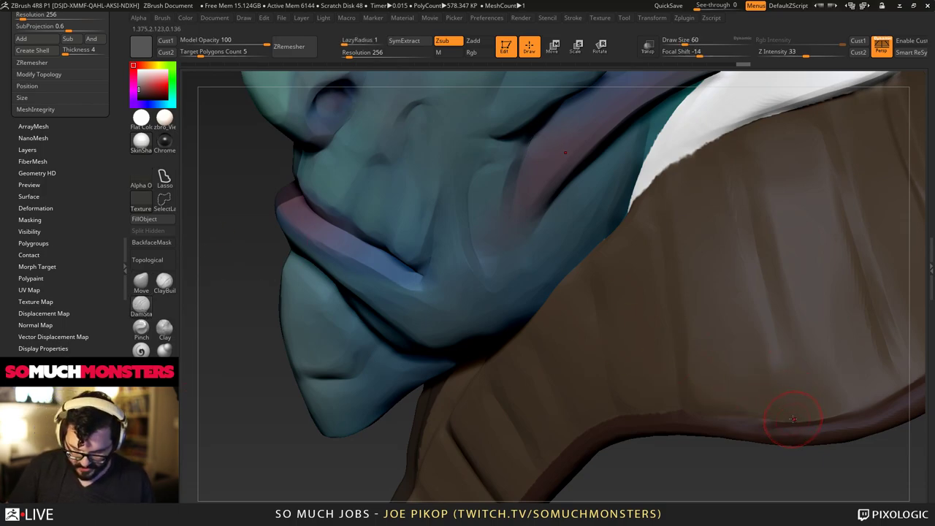
drag(795, 418, 776, 325)
drag(763, 257, 777, 336)
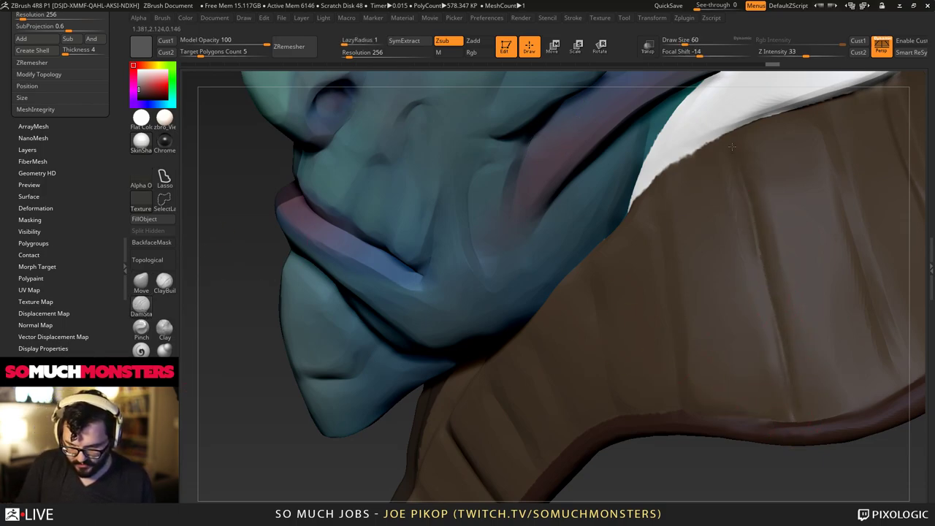
drag(756, 248, 785, 373)
mouse_move(786, 372)
alt+right_down()
mouse_move(661, 381)
mouse_move(727, 384)
alt+right_up()
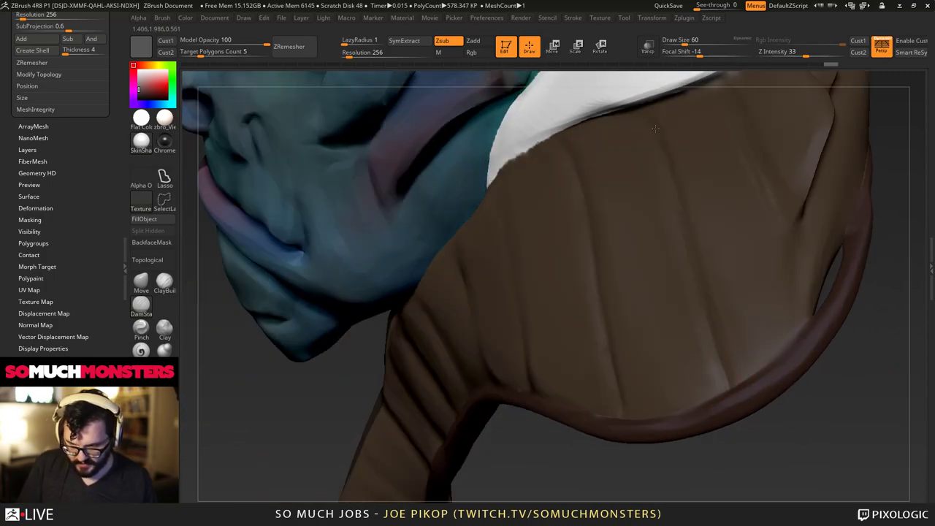
Deepen the fold crease running from beneath the white collar down to the dark trim of the coat collar.
drag(655, 129, 644, 105)
mouse_move(644, 105)
mouse_down()
mouse_move(719, 405)
mouse_move(715, 358)
mouse_up()
mouse_move(714, 354)
right_down()
mouse_move(706, 302)
mouse_move(803, 306)
right_up()
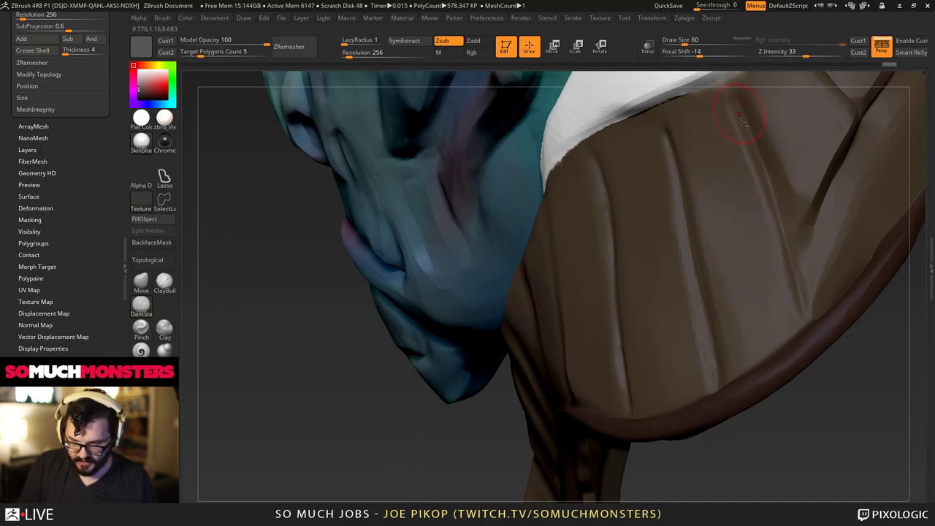
mouse_move(740, 116)
right_down()
mouse_move(813, 141)
mouse_move(741, 241)
right_up()
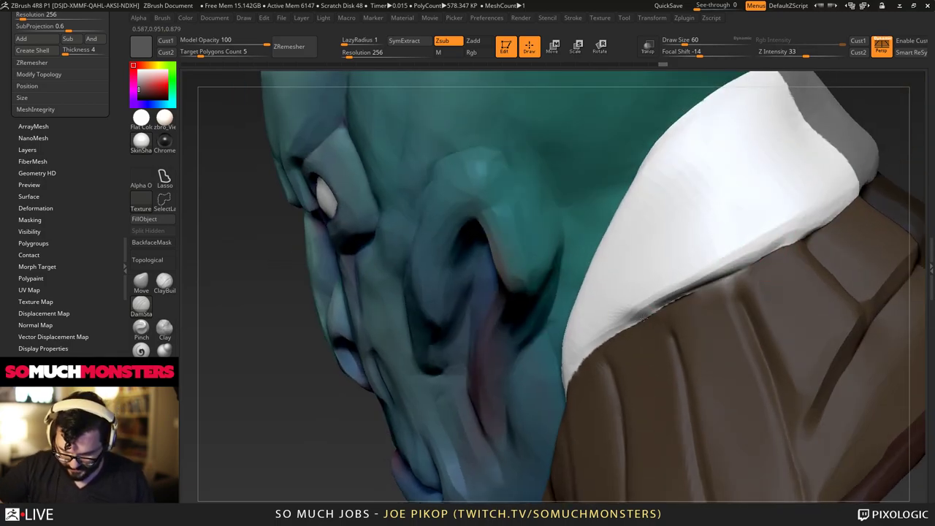
Carve the seam where the white inner collar meets the upper edge of the brown coat collar.
drag(643, 317, 695, 281)
right_drag(628, 292, 689, 288)
mouse_move(697, 286)
mouse_down()
mouse_move(552, 373)
mouse_move(543, 399)
mouse_up()
right_drag(555, 394, 602, 391)
drag(535, 391, 519, 427)
mouse_move(522, 409)
ctrl+right_down()
mouse_move(492, 264)
mouse_move(616, 125)
mouse_move(643, 431)
mouse_move(577, 83)
ctrl+right_up()
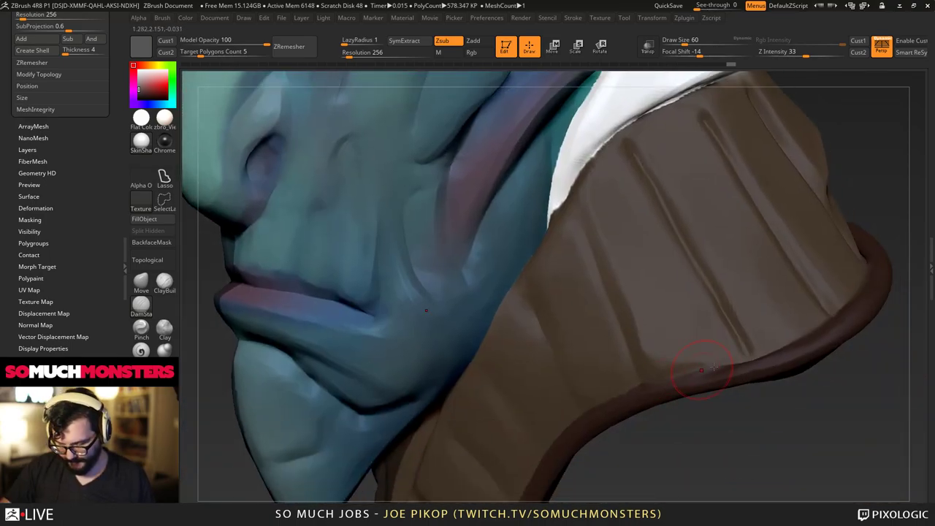
Carve a crease along the lower edge of the brown collar above its dark trim and smooth the fold beside it.
drag(744, 357, 657, 377)
drag(739, 357, 690, 369)
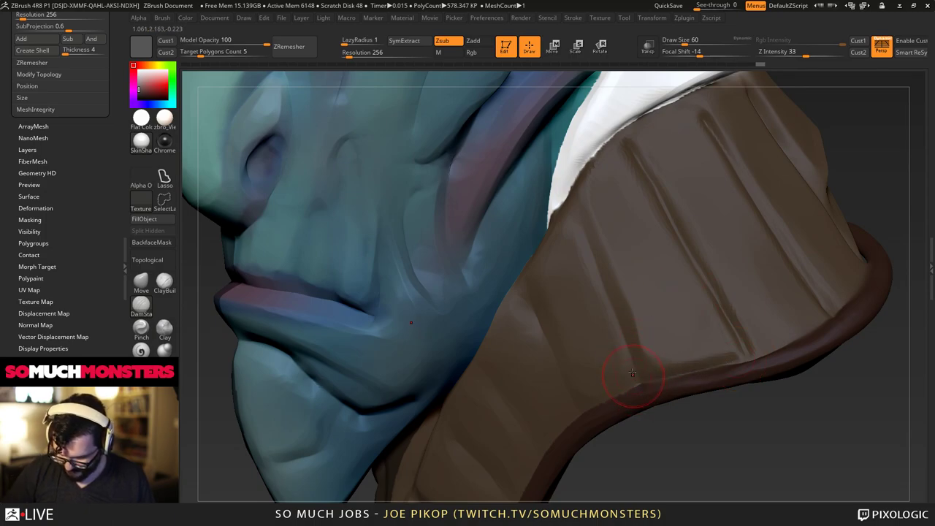
mouse_move(632, 373)
mouse_down()
mouse_move(577, 221)
mouse_move(633, 375)
mouse_up()
shift+drag(585, 237, 614, 279)
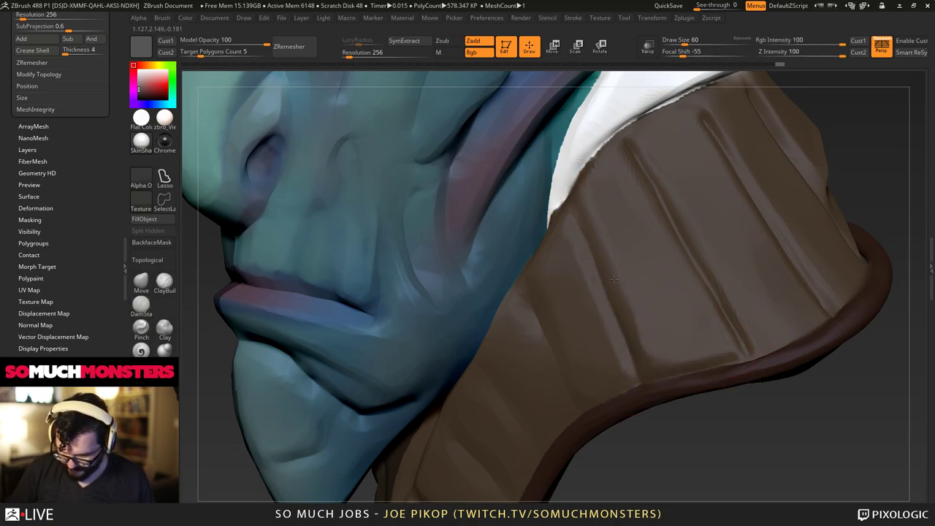
Deepen the seam below the white collar with DamStandard and smooth the neighbouring fold on the brown collar.
key(b)
key(d)
key(s)
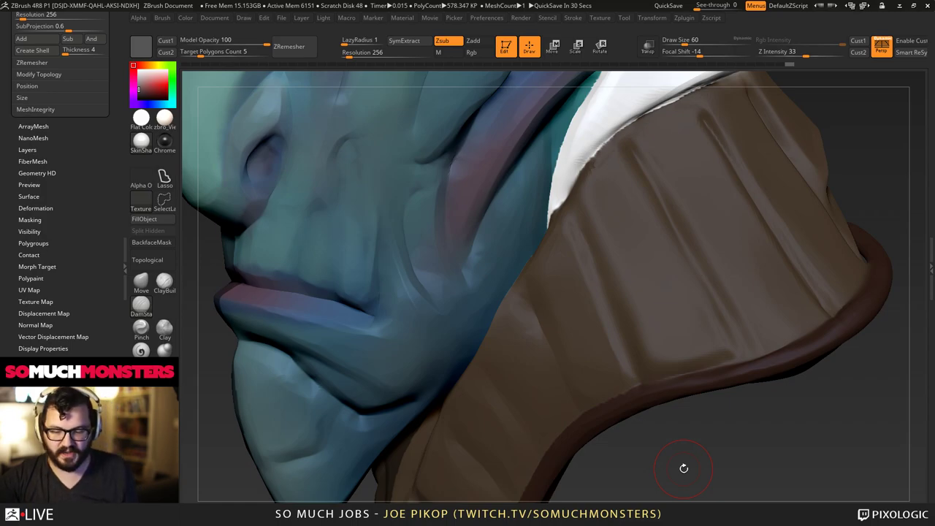
key(space)
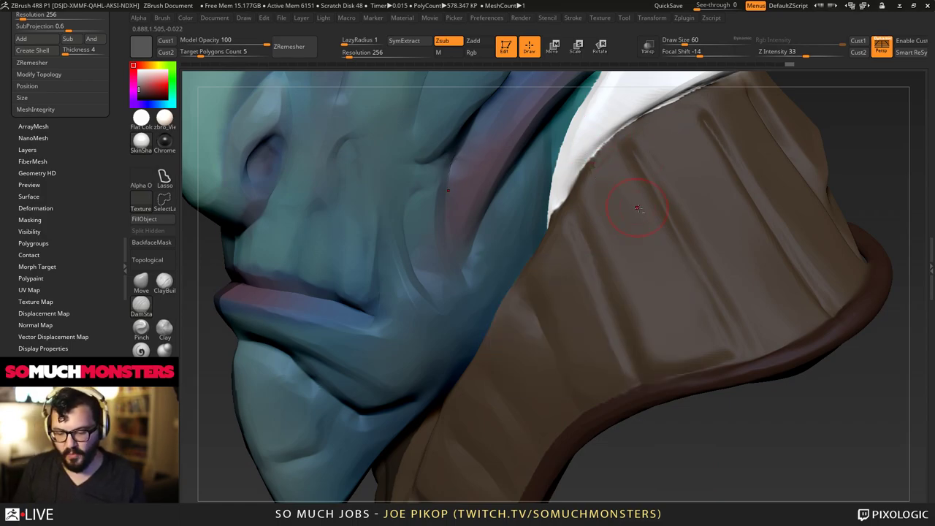
mouse_move(637, 208)
alt+right_down()
mouse_move(640, 312)
mouse_move(668, 287)
alt+right_up()
shift+drag(643, 267, 679, 253)
right_drag(712, 264, 671, 273)
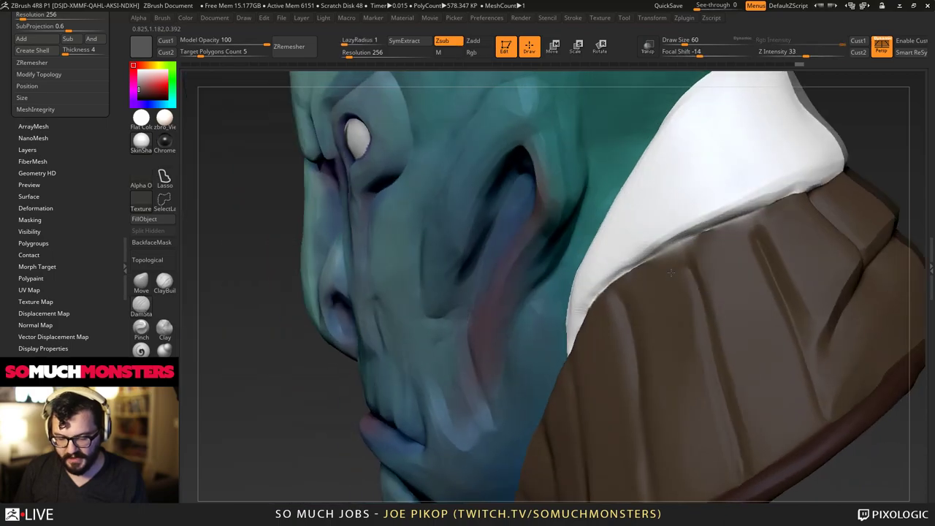
mouse_move(670, 272)
mouse_down()
mouse_move(621, 229)
mouse_move(663, 263)
mouse_move(702, 277)
mouse_up()
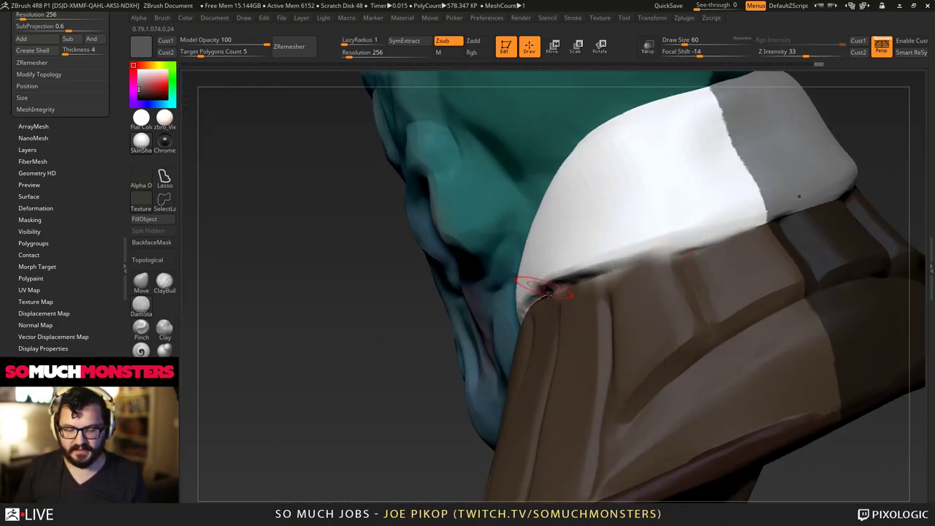
Examine the whole bust from behind and the side, including the eye and cheek forms up close.
ctrl+right_drag(548, 294, 341, 248)
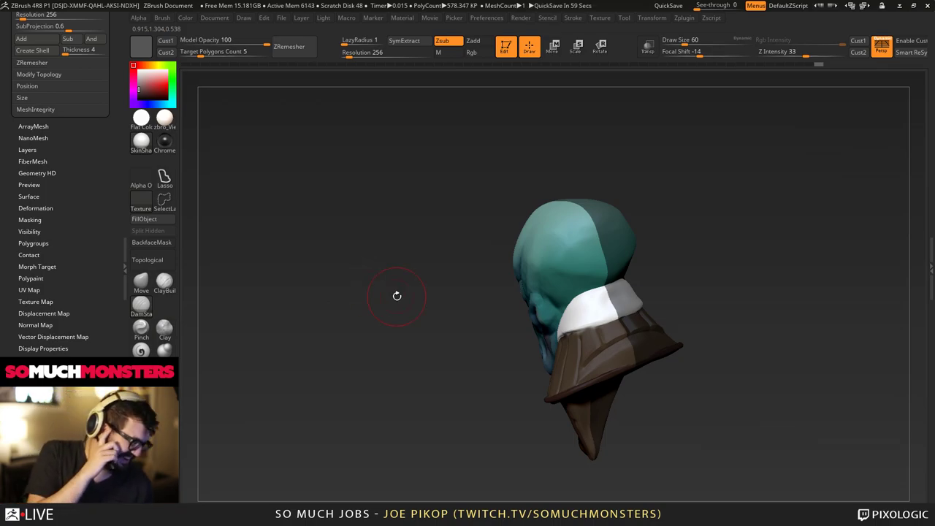
mouse_move(397, 296)
mouse_down()
mouse_move(428, 286)
mouse_move(397, 293)
mouse_up()
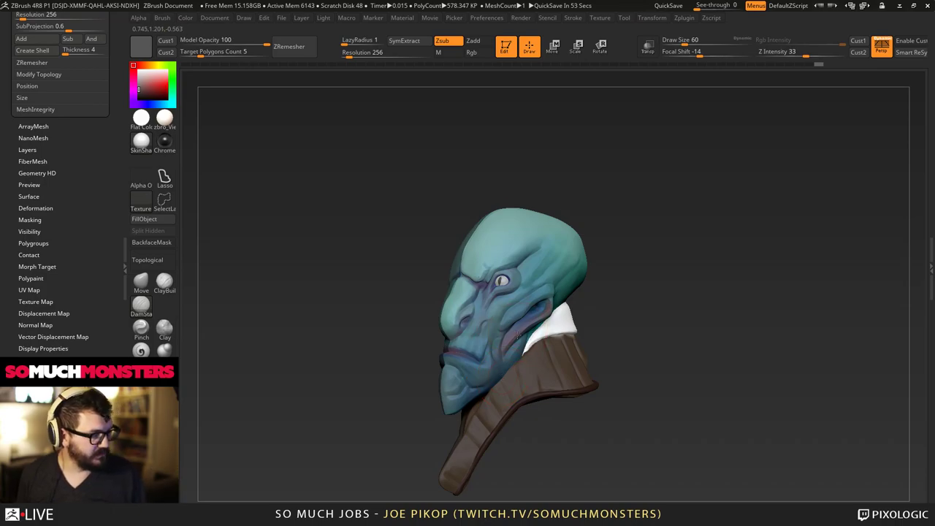
mouse_move(518, 335)
right_down()
mouse_move(504, 333)
mouse_move(505, 365)
mouse_move(527, 338)
right_up()
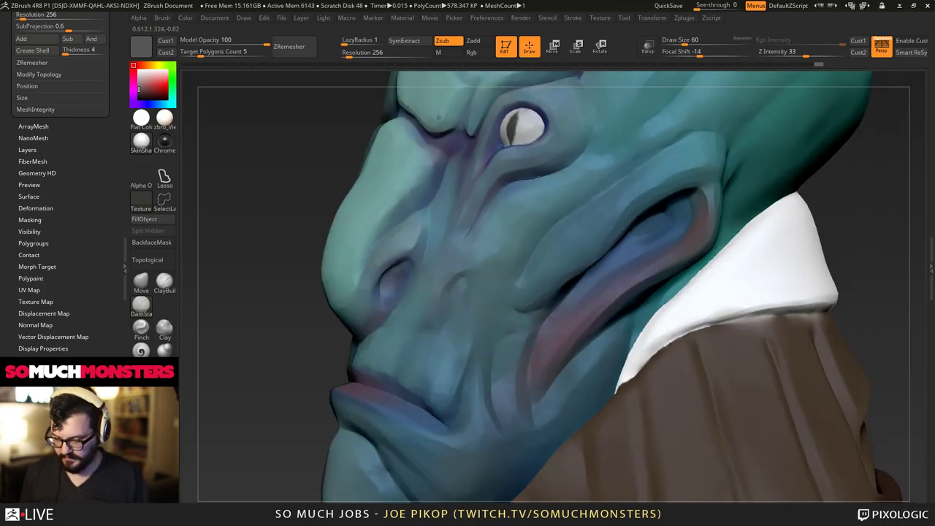
drag(527, 338, 556, 329)
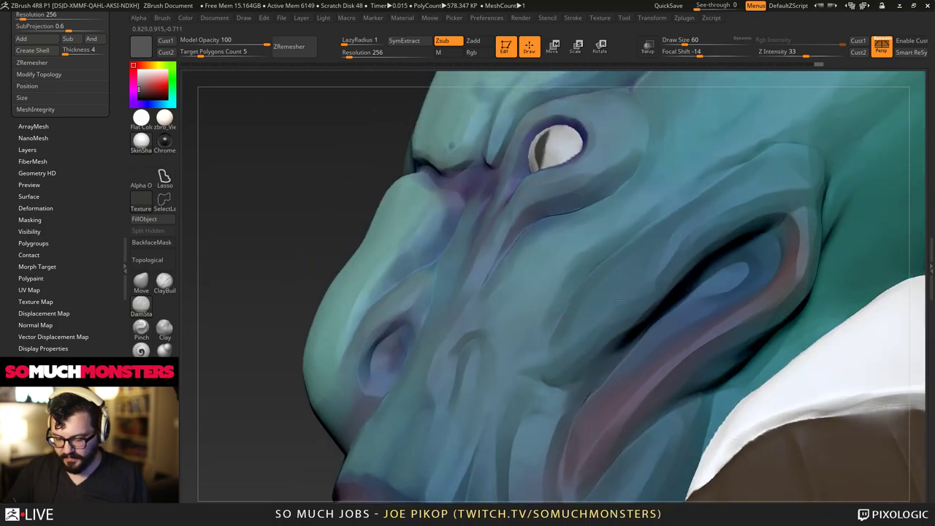
mouse_move(619, 300)
ctrl+right_down()
mouse_move(621, 256)
mouse_move(577, 310)
mouse_move(513, 350)
ctrl+right_up()
key(shift)
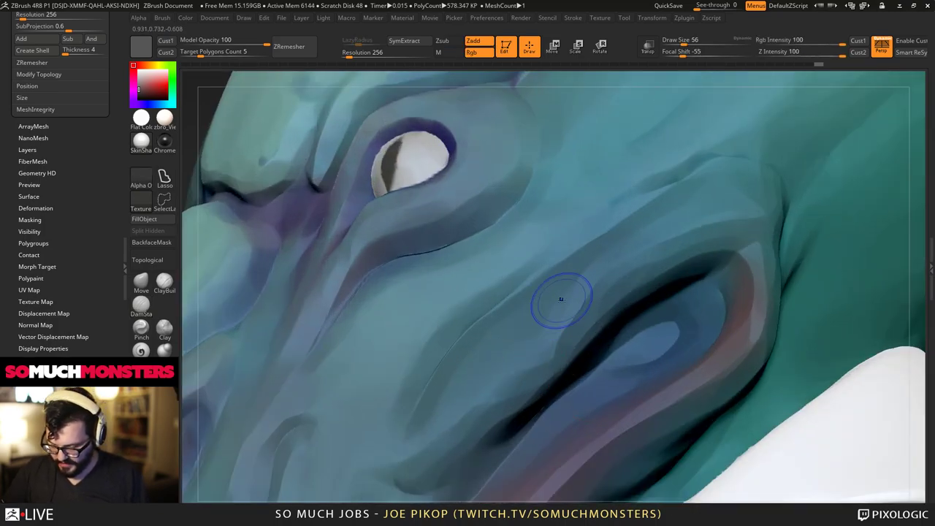
ctrl+click(211, 100)
ctrl+right_drag(208, 153, 209, 84)
alt+right_drag(208, 219, 341, 244)
ctrl+drag(344, 252, 324, 328)
drag(334, 292, 358, 339)
ctrl+right_drag(358, 340, 365, 248)
ctrl+drag(597, 119, 467, 493)
ctrl+drag(548, 453, 584, 484)
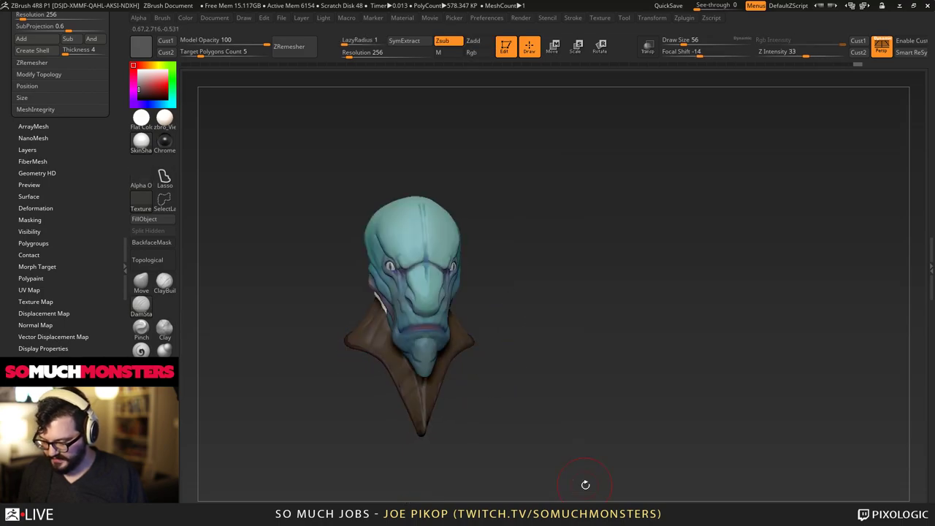
drag(504, 182, 492, 206)
alt+drag(492, 206, 702, 239)
ctrl+drag(794, 166, 631, 503)
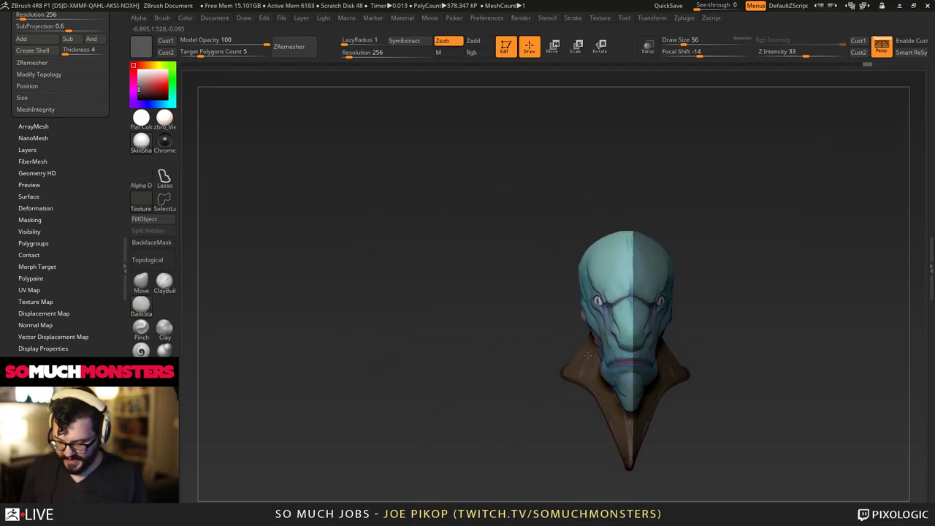
Turn perspective off, mask one half of the bust along its front centreline, and turn perspective back on.
drag(544, 255, 580, 242)
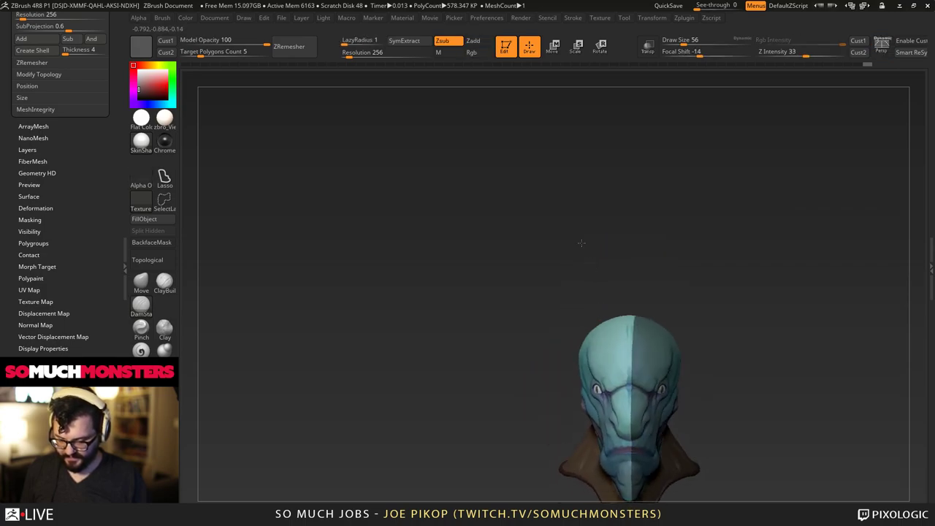
key(p)
ctrl+drag(709, 80, 549, 500)
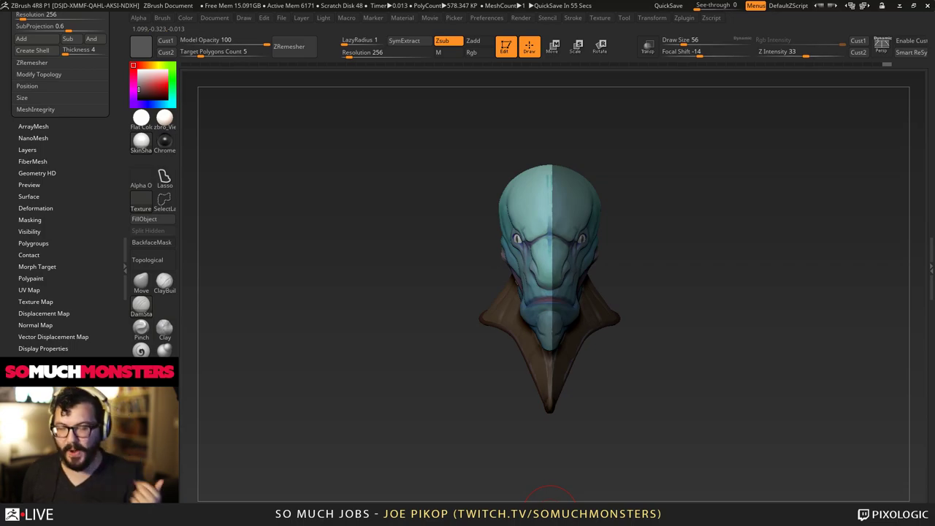
ctrl+drag(706, 203, 710, 464)
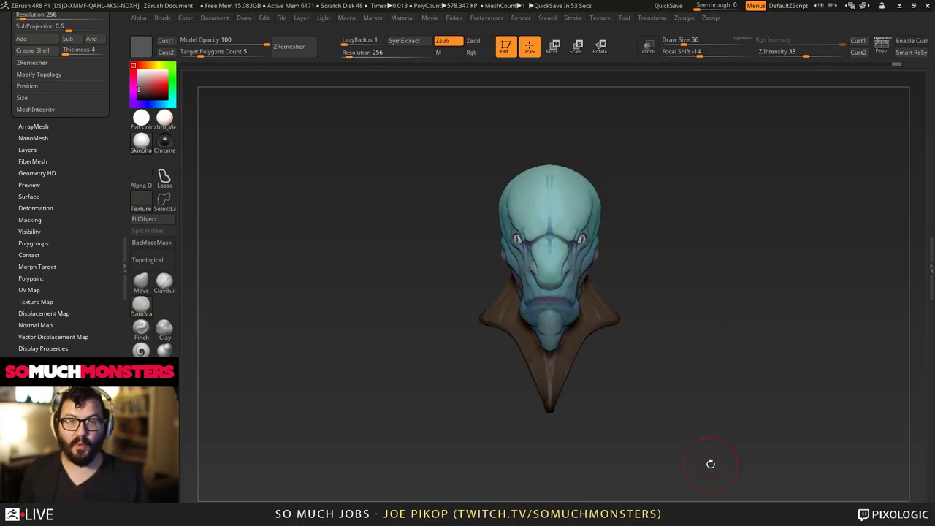
ctrl+drag(749, 124, 554, 496)
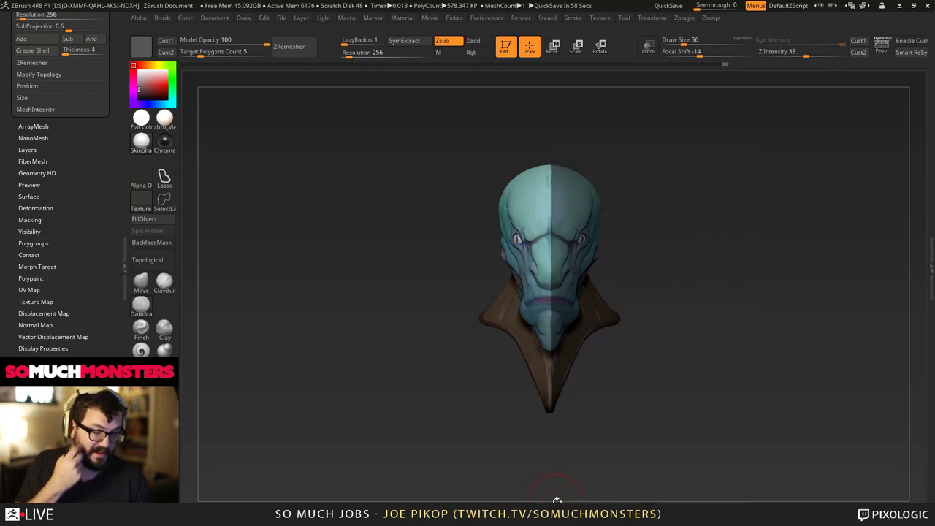
key(p)
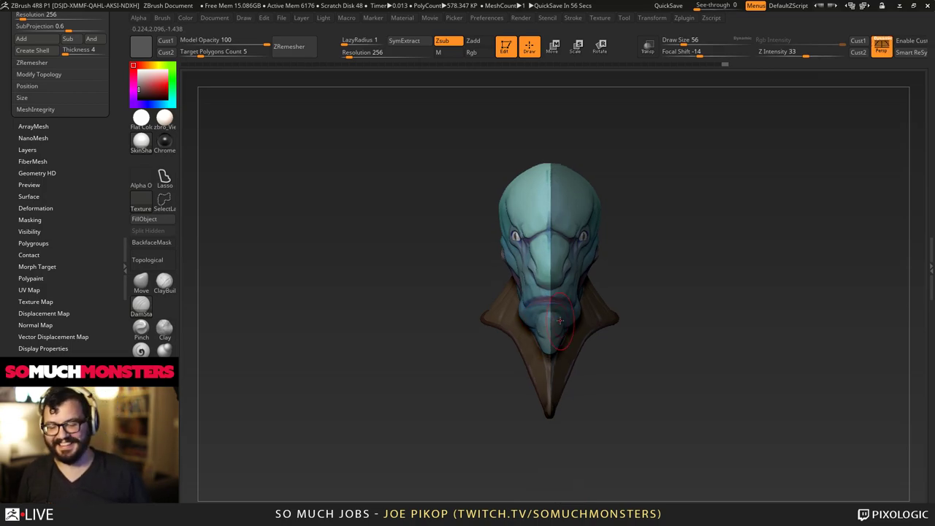
Apply Smart ReSym to mirror the sculpted changes onto the other half of the bust, and clear the mask.
right_drag(559, 320, 527, 319)
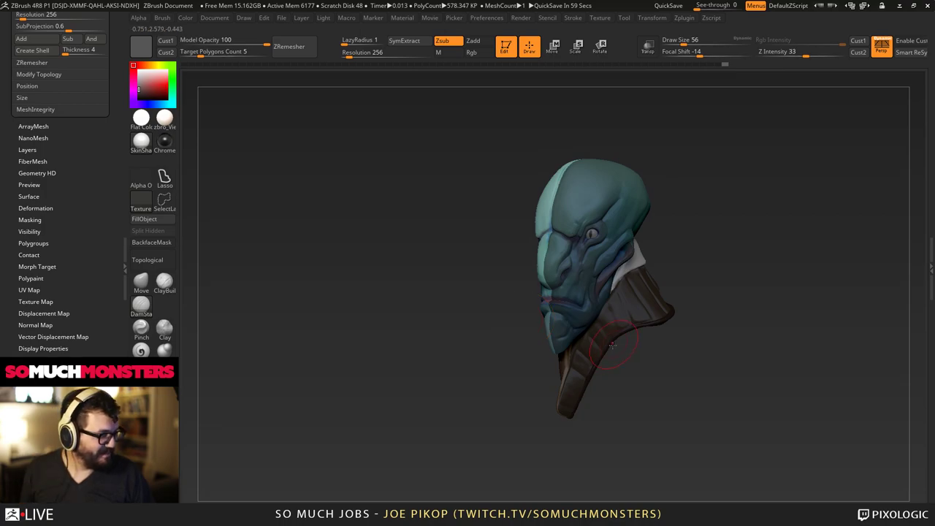
right_drag(612, 345, 600, 245)
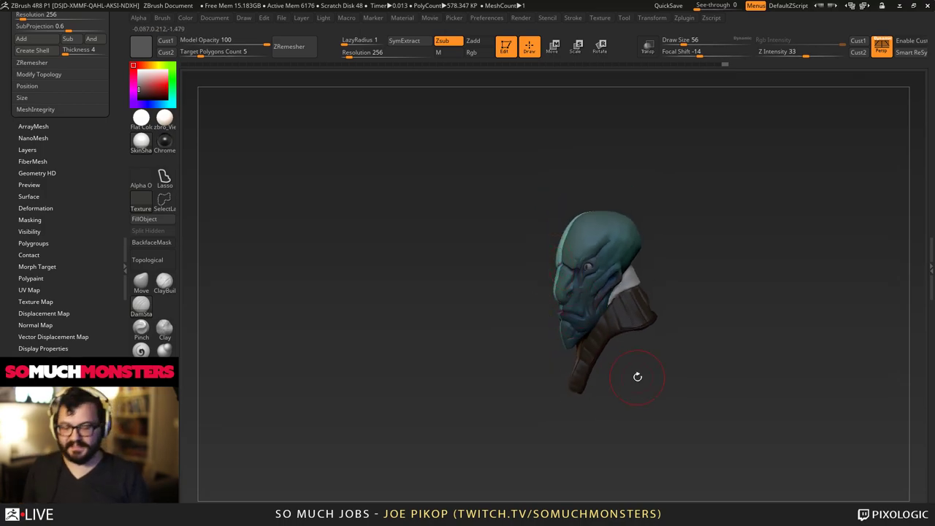
right_drag(535, 354, 587, 368)
click(910, 52)
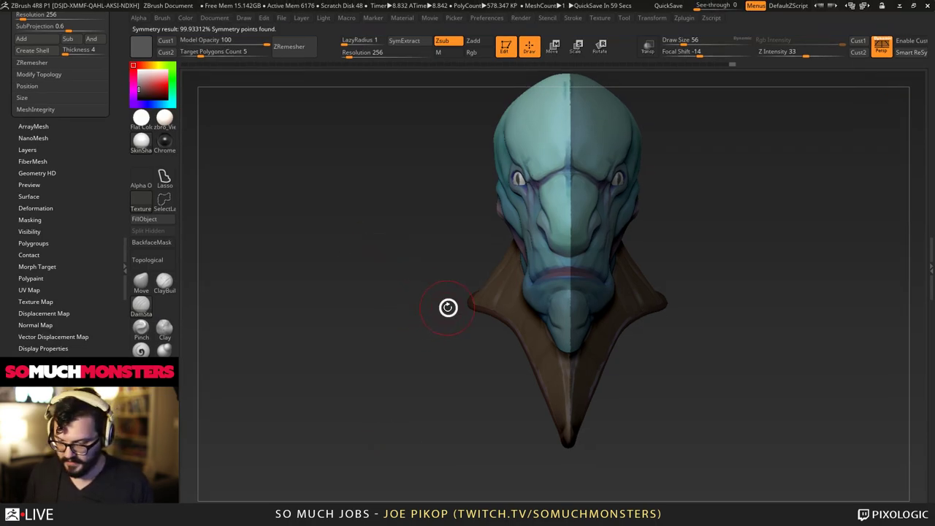
drag(448, 307, 474, 312)
ctrl+drag(322, 240, 301, 235)
Refine the folds on the lower front of the brown collar with light smoothing and DamStandard strokes.
mouse_move(459, 329)
alt+mouse_down()
mouse_move(466, 275)
mouse_move(472, 285)
alt+mouse_up()
mouse_move(476, 326)
mouse_down()
mouse_move(445, 327)
mouse_move(467, 409)
mouse_up()
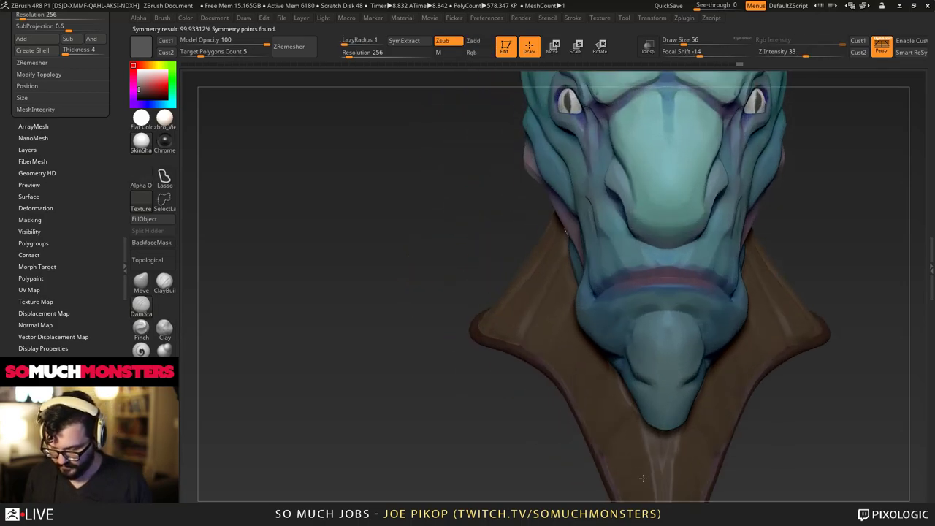
mouse_move(759, 321)
mouse_down()
mouse_move(672, 324)
mouse_move(394, 292)
mouse_up()
key(shift)
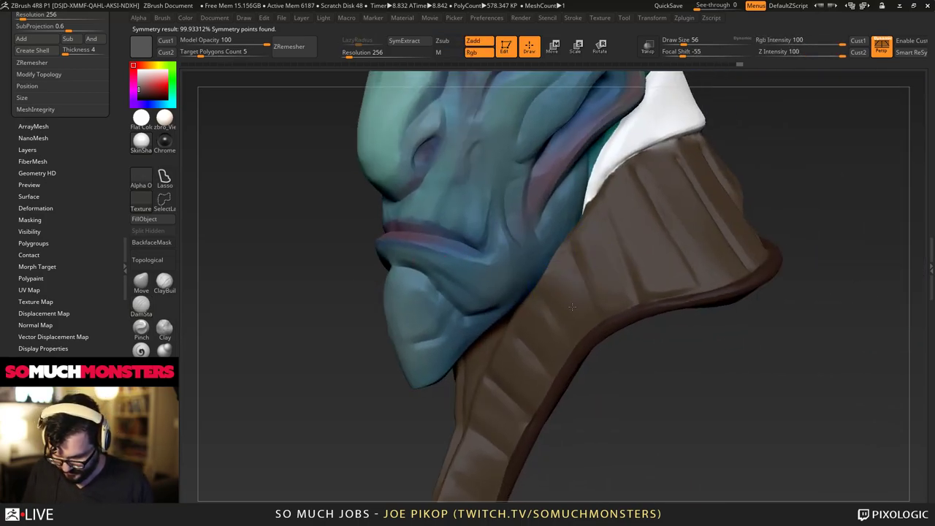
shift+drag(572, 306, 568, 311)
click(142, 304)
mouse_move(207, 306)
mouse_down()
mouse_move(249, 316)
mouse_move(240, 314)
mouse_up()
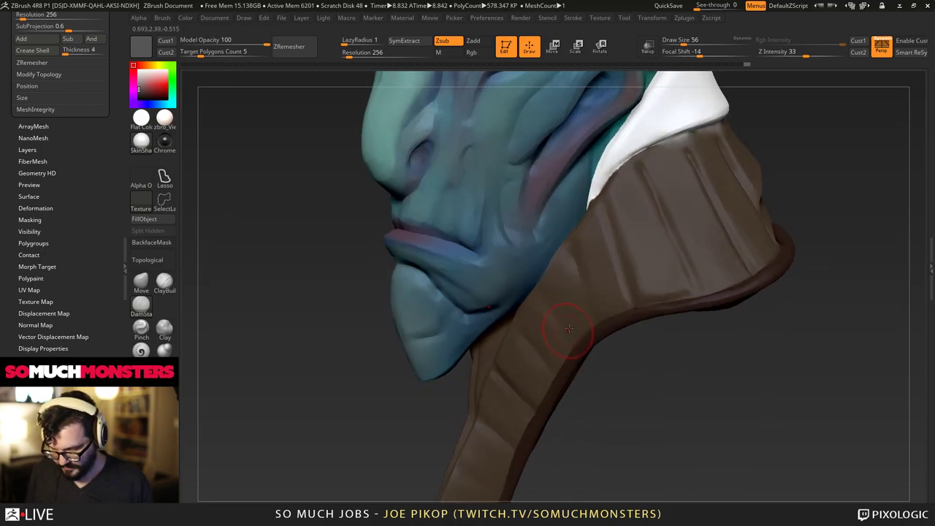
Sample the collar's brown and start painting it onto the front of the white neck band with the Paint brush.
mouse_move(635, 372)
alt+mouse_down()
mouse_move(643, 442)
mouse_move(665, 431)
alt+mouse_up()
key(c)
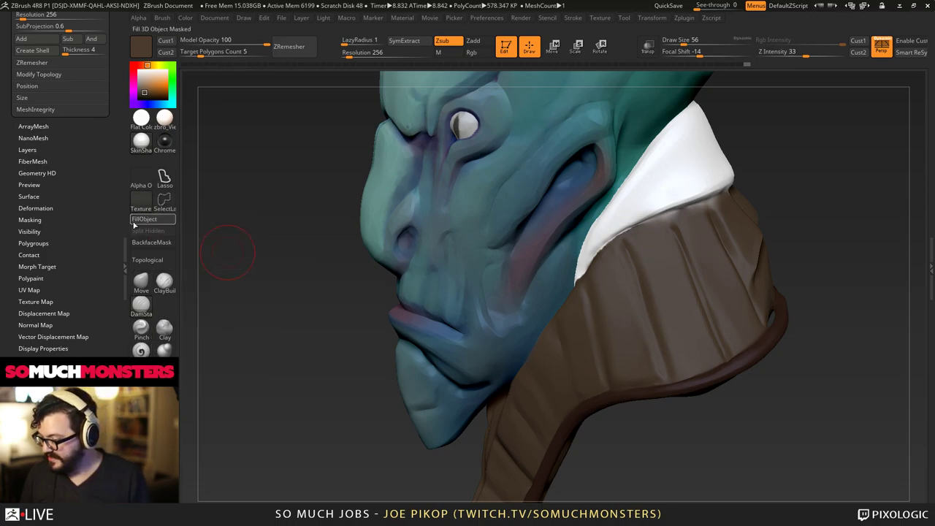
click(143, 350)
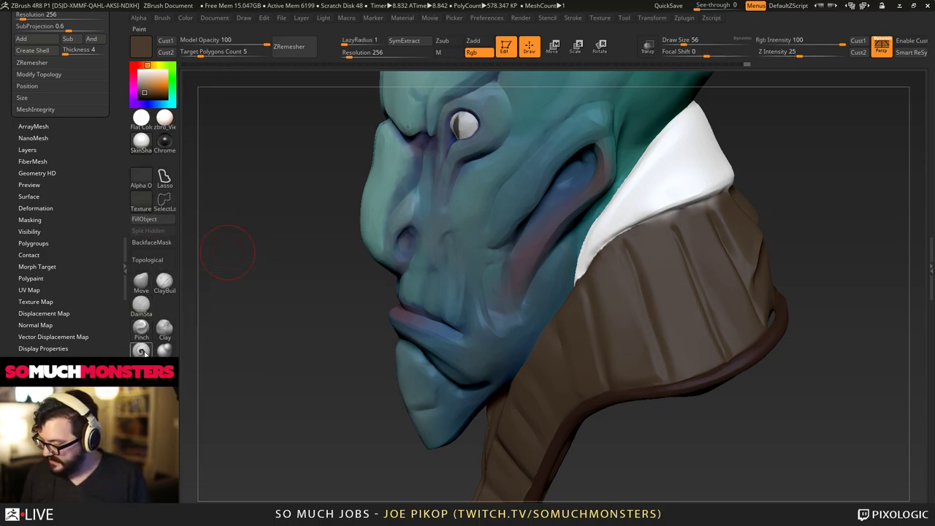
key(bracketleft)
key(bracketleft)
mouse_move(608, 238)
mouse_down()
mouse_move(662, 198)
mouse_move(591, 255)
mouse_up()
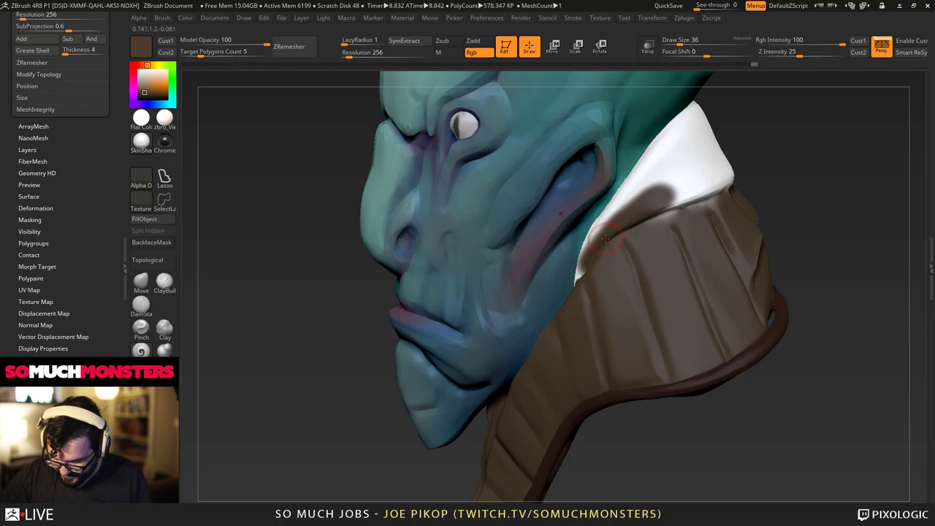
right_drag(590, 235, 605, 232)
mouse_move(577, 283)
mouse_down()
mouse_move(623, 194)
mouse_move(580, 272)
mouse_move(609, 203)
mouse_up()
Paint brown along the lower edge of the white neck band, from its front tip around to the back, with a smaller brush.
key(bracketleft)
key(bracketleft)
right_drag(617, 203, 608, 207)
drag(582, 252, 652, 164)
right_drag(652, 164, 621, 176)
key(bracketright)
drag(647, 225, 730, 198)
right_drag(730, 196, 661, 164)
key(bracketright)
drag(759, 183, 839, 185)
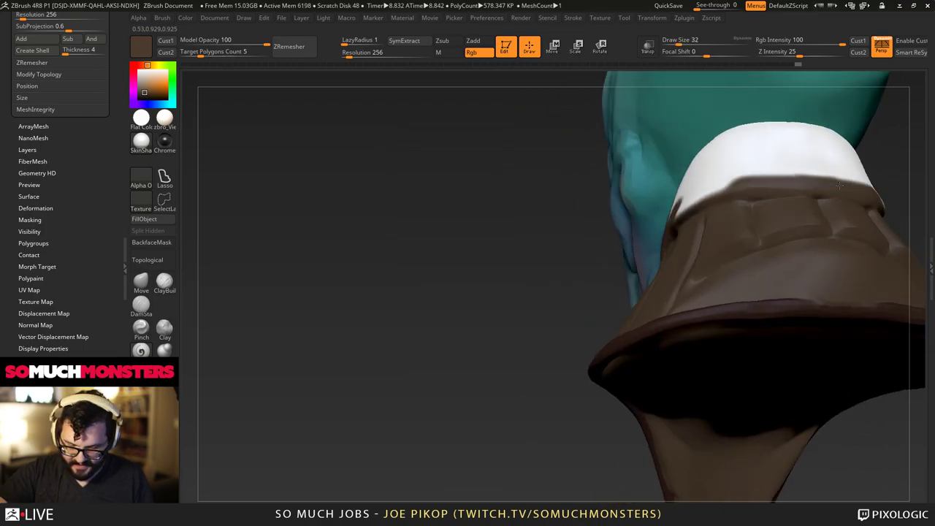
Fill the broad back and side areas of the white neck band with brown, narrowing the brush towards its upper edge.
right_drag(727, 210, 767, 174)
key(bracketright)
key(bracketright)
mouse_move(790, 170)
mouse_down()
mouse_move(806, 149)
mouse_move(779, 147)
mouse_move(739, 170)
mouse_up()
right_drag(739, 170, 763, 183)
mouse_move(743, 162)
mouse_down()
mouse_move(680, 177)
mouse_move(712, 150)
mouse_up()
right_drag(712, 150, 723, 161)
key(bracketleft)
key(bracketleft)
drag(700, 144, 642, 170)
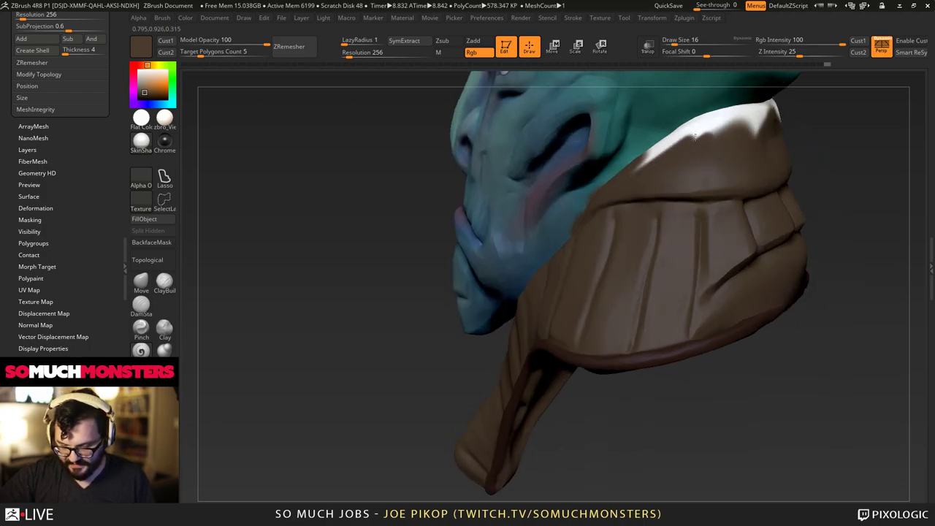
Cover the remaining white along the neck band's upper edge with brown, using draw sizes 16 and 20.
right_drag(642, 169, 673, 154)
drag(670, 154, 625, 162)
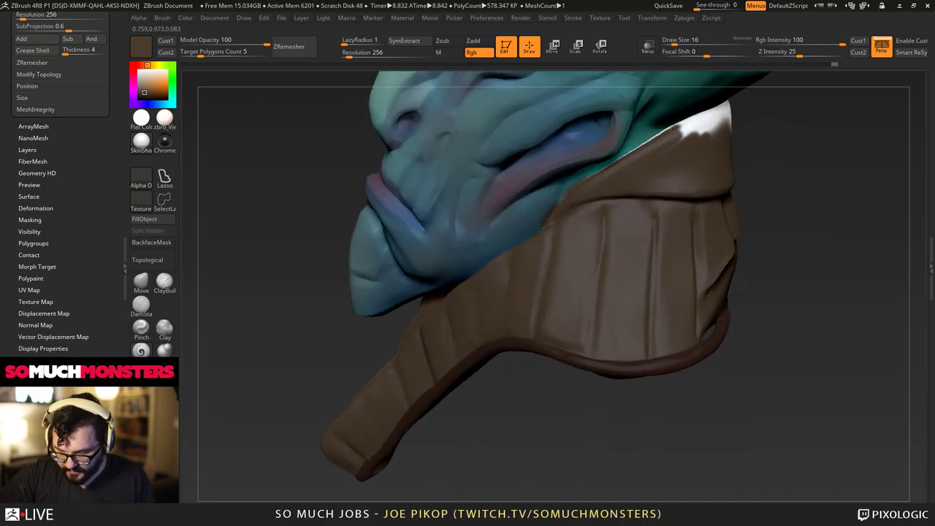
right_drag(672, 131, 710, 119)
key(bracketright)
mouse_move(685, 137)
mouse_down()
mouse_move(766, 118)
mouse_move(780, 102)
mouse_move(701, 132)
mouse_move(759, 99)
mouse_up()
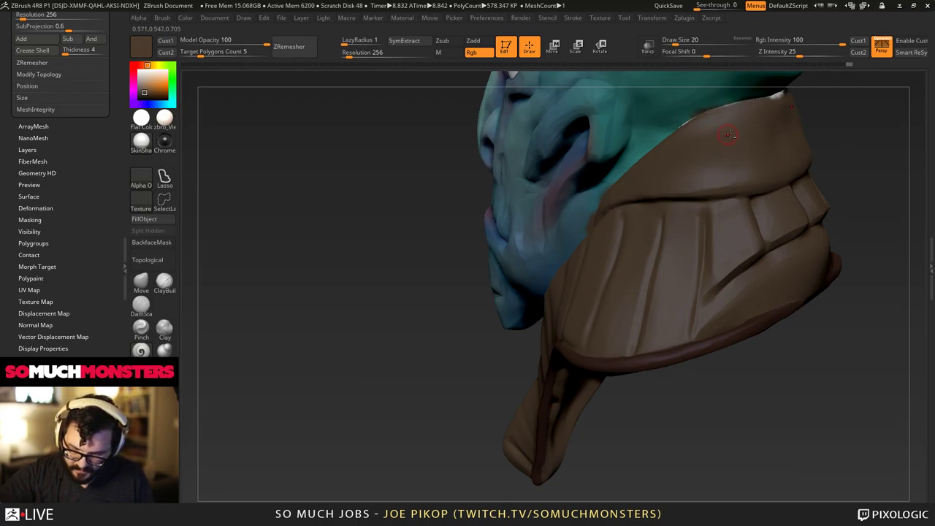
ctrl+right_drag(729, 135, 584, 369)
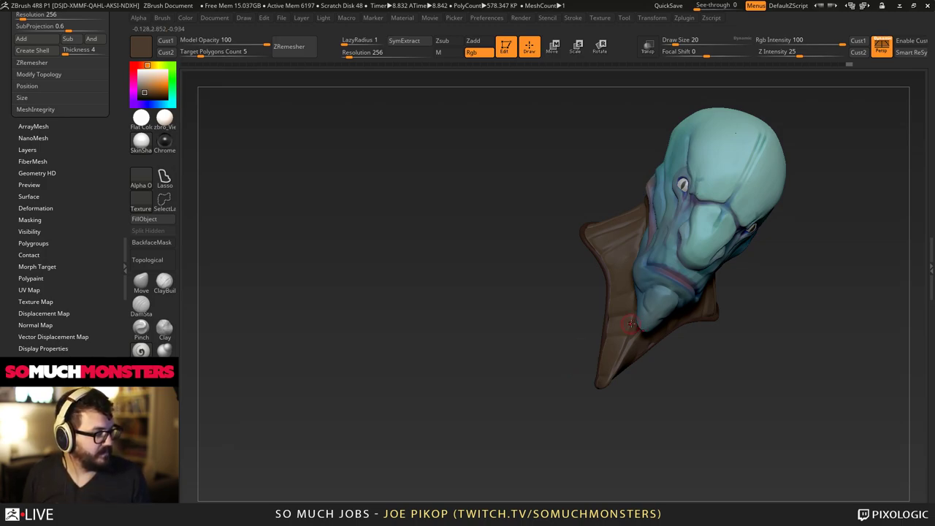
Flatten the collar's lower rim at the back of the neck with the flattening brush at draw size 144.
right_drag(631, 323, 580, 309)
right_drag(531, 279, 551, 292)
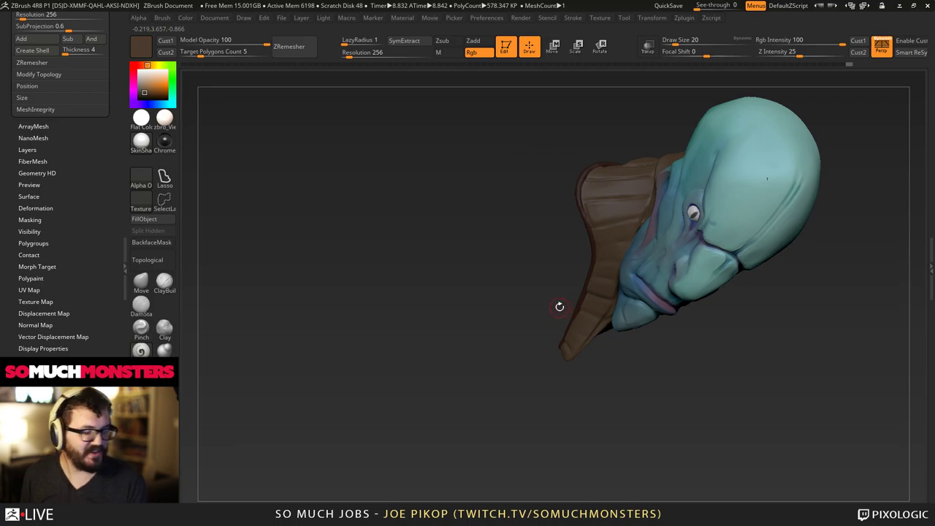
right_drag(560, 307, 610, 275)
click(141, 349)
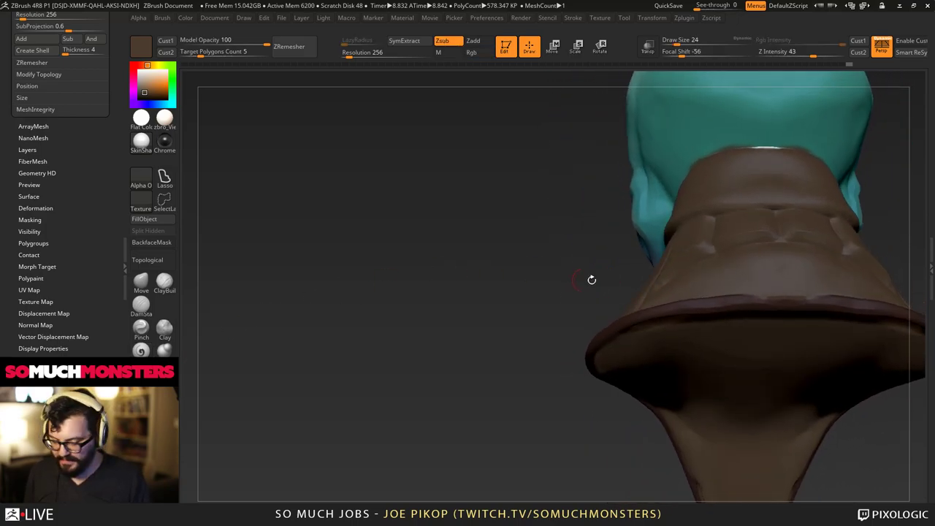
key(bracketright)
key(bracketright)
drag(764, 306, 766, 276)
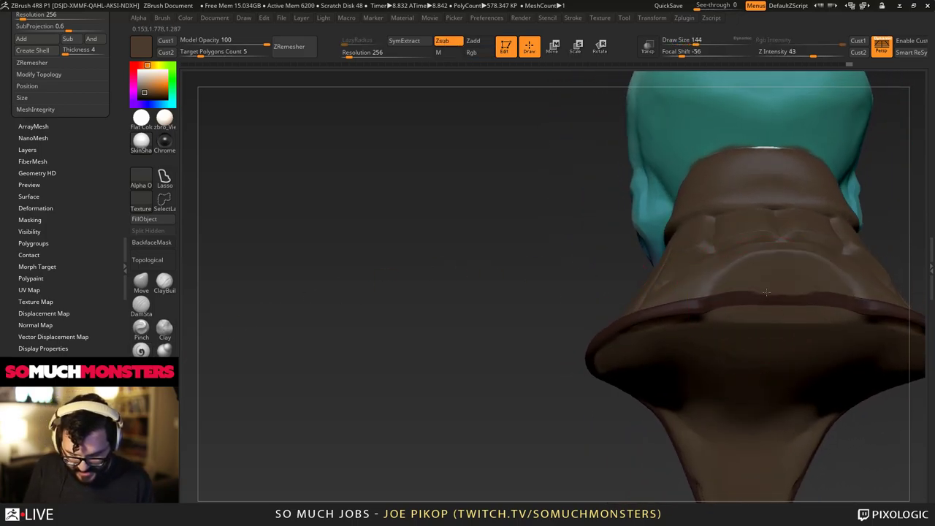
right_drag(766, 277, 742, 291)
mouse_move(742, 291)
mouse_down()
mouse_move(731, 307)
mouse_move(840, 296)
mouse_move(747, 292)
mouse_up()
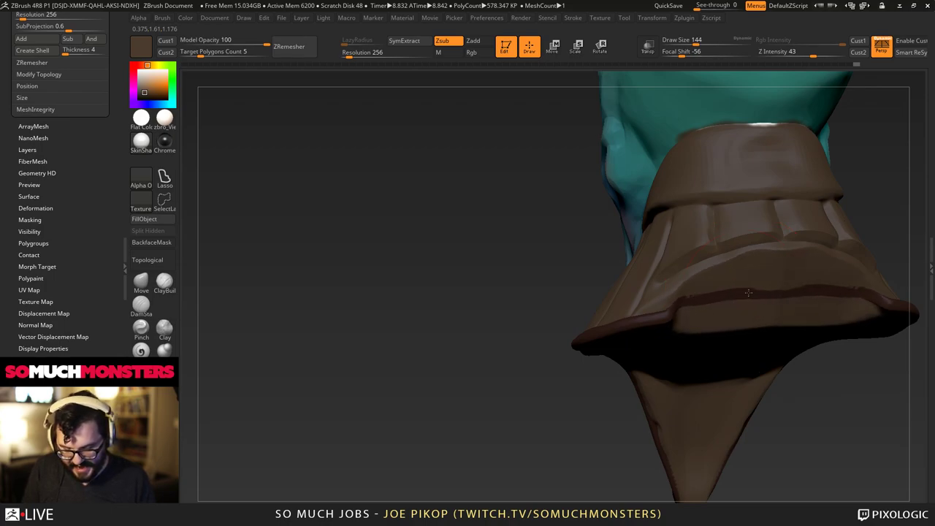
Even out and smooth the rear collar surface just above the lower rim at draw size 136.
mouse_move(717, 232)
right_down()
mouse_move(697, 295)
mouse_move(710, 287)
right_up()
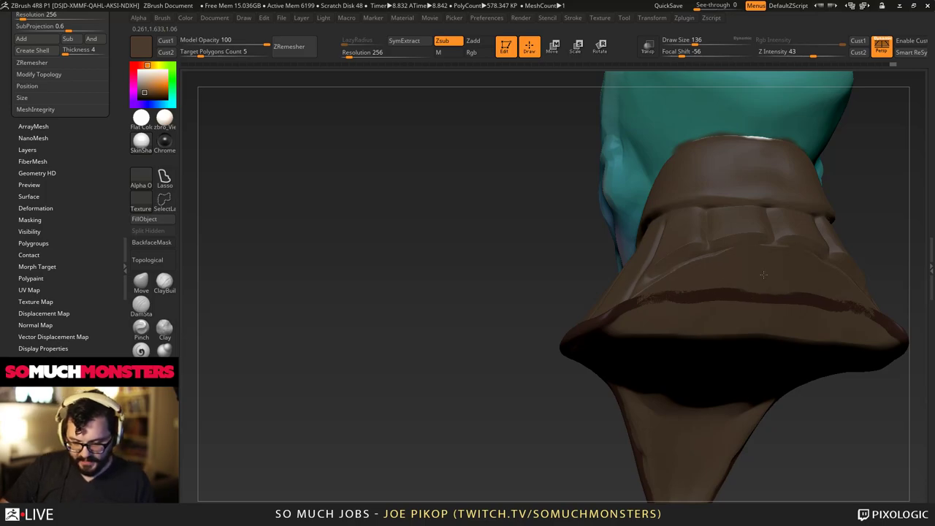
mouse_move(689, 333)
right_down()
mouse_move(658, 322)
mouse_move(669, 322)
right_up()
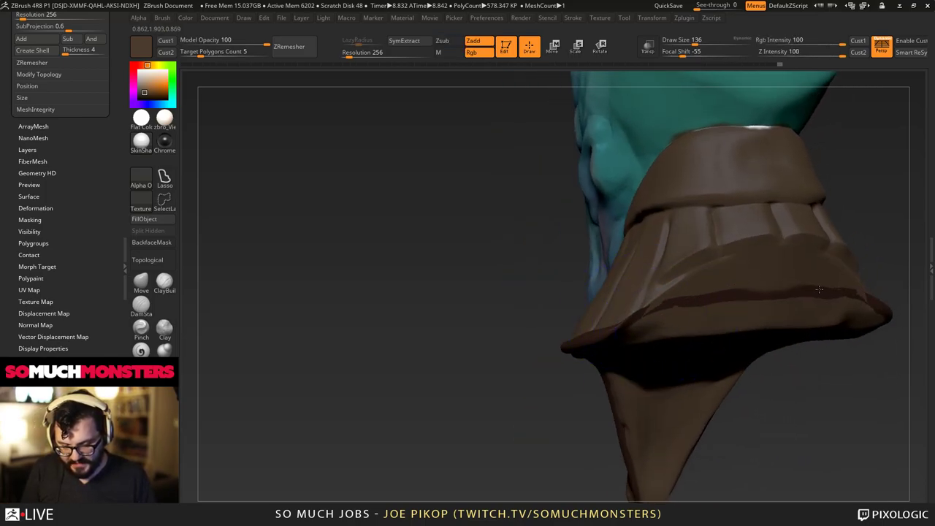
shift+drag(818, 289, 821, 307)
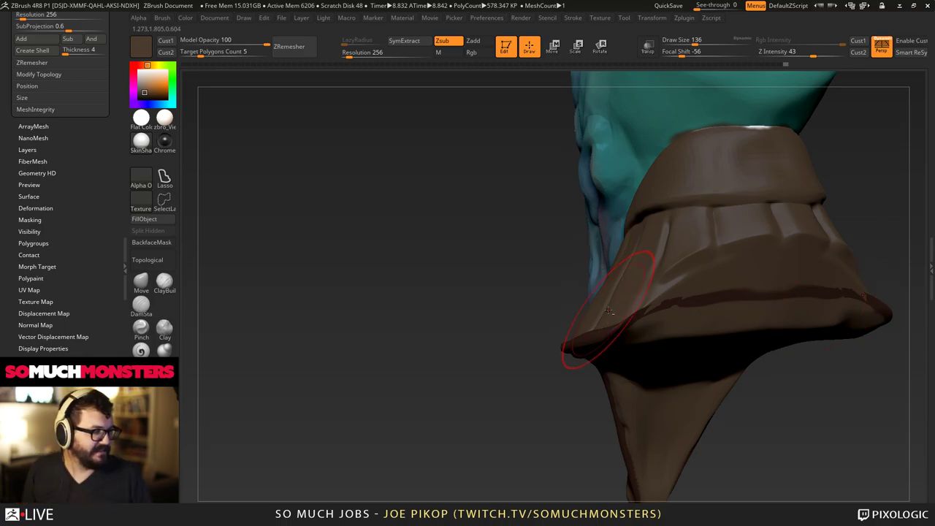
mouse_move(577, 358)
right_down()
mouse_move(568, 229)
mouse_move(563, 271)
mouse_move(631, 311)
right_up()
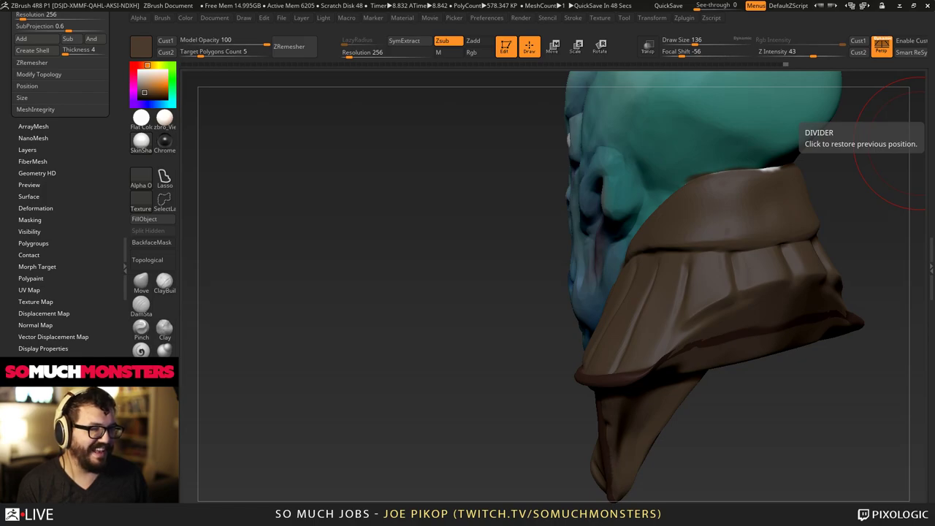
Switch to Steam, check the profile's play hours for the past two weeks, and return to ZBrush.
drag(934, 190, 408, 4)
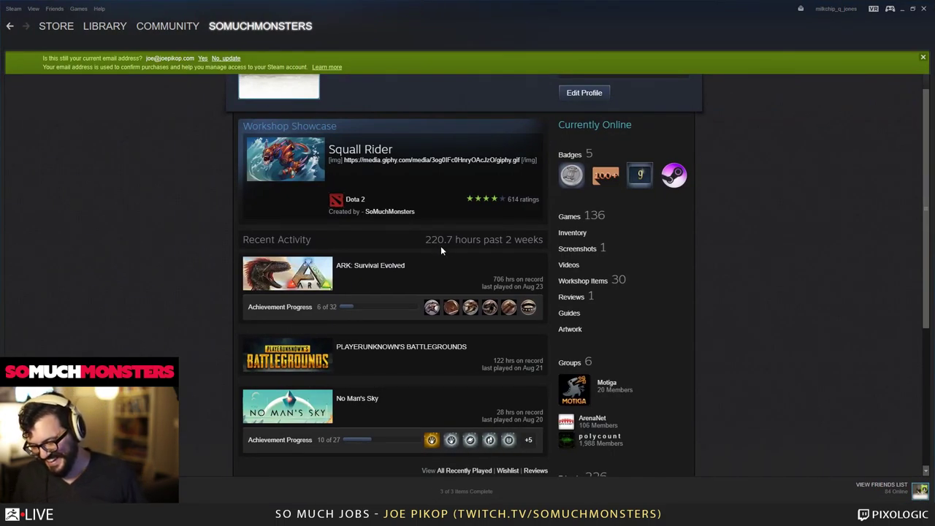
drag(425, 239, 461, 240)
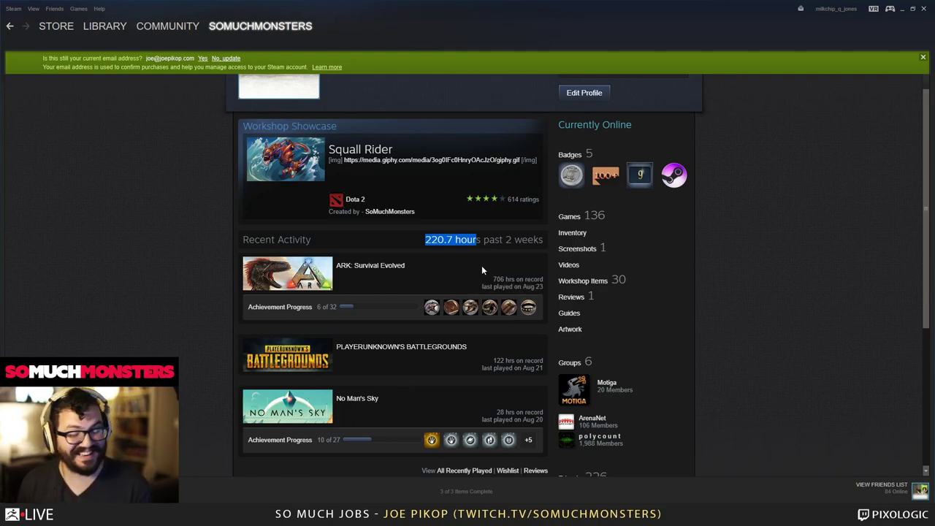
click(901, 9)
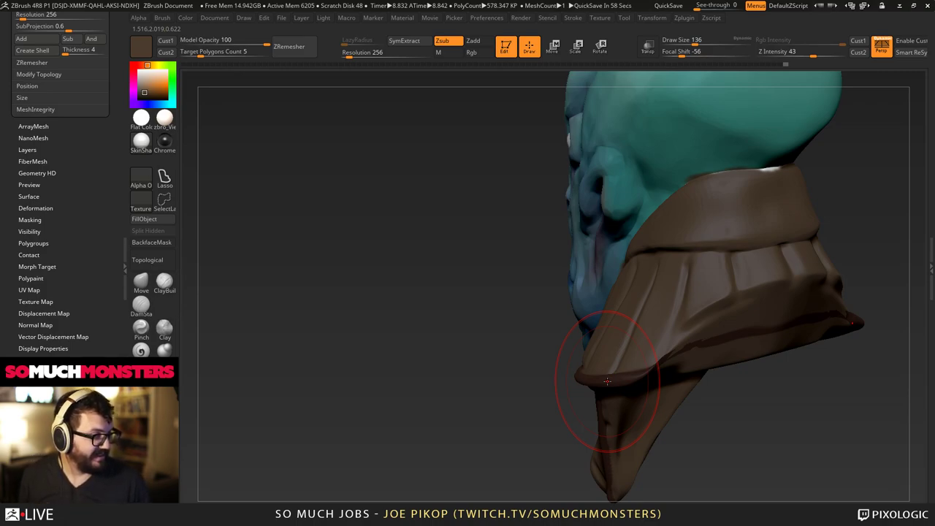
Flatten the collar's side and its upper band beside the jaw, reducing the draw size to 60.
right_drag(590, 280, 611, 284)
drag(611, 283, 636, 312)
right_drag(635, 311, 664, 306)
mouse_move(664, 305)
mouse_down()
mouse_move(643, 282)
mouse_move(669, 280)
mouse_up()
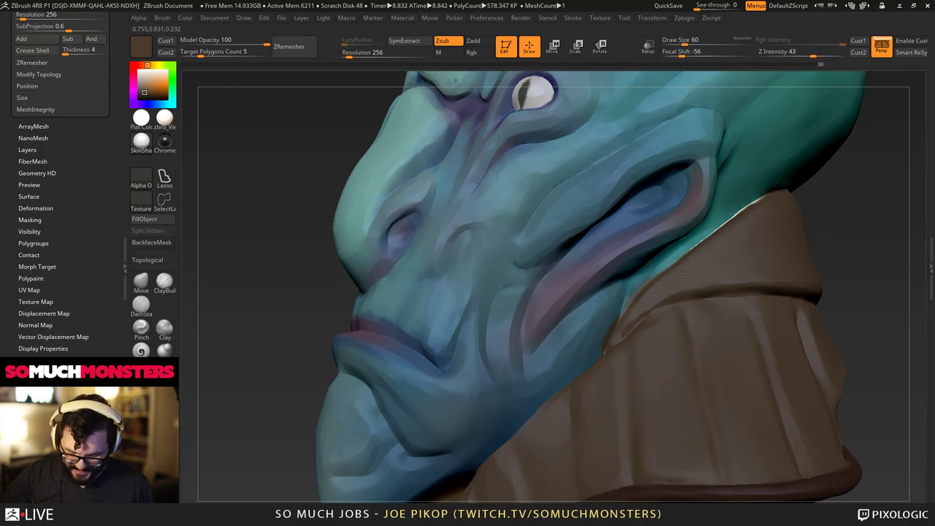
drag(682, 275, 740, 248)
Flatten the collar's upper band around the back of the neck at draw size 64.
right_drag(861, 203, 775, 203)
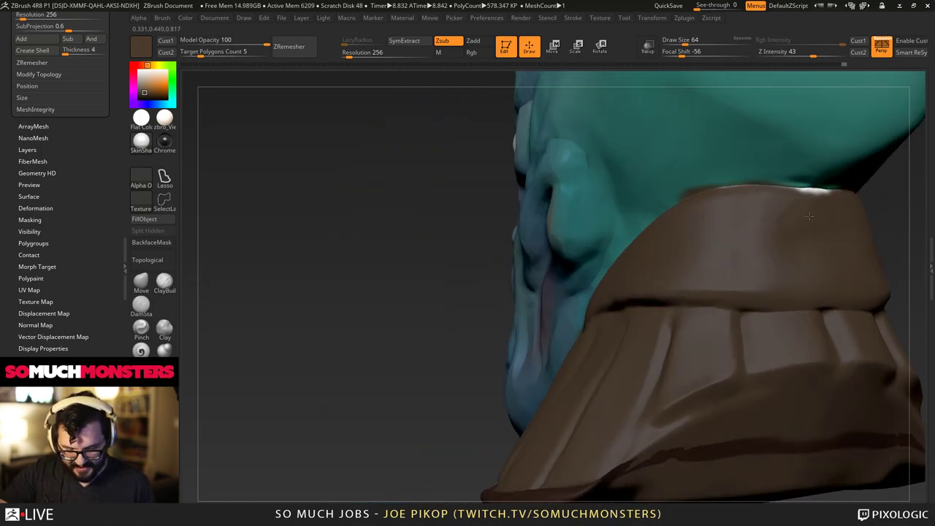
right_drag(690, 221, 829, 214)
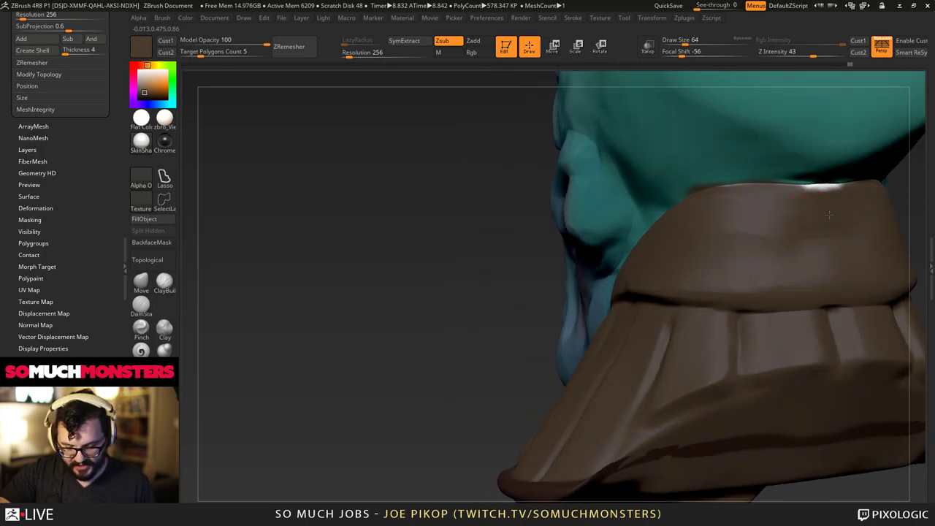
drag(678, 235, 801, 221)
right_drag(800, 221, 745, 234)
drag(739, 245, 799, 265)
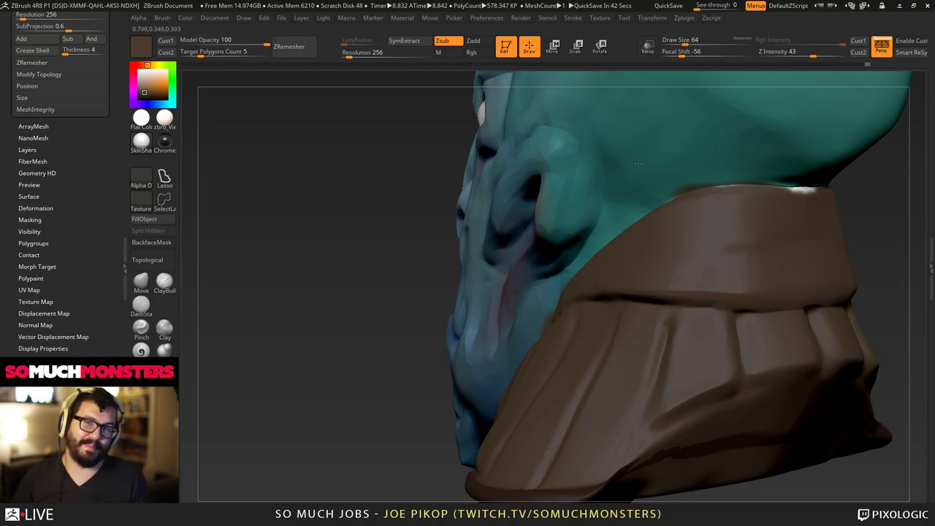
Flatten the cheek ridge above the side opening and smooth the skin below that opening at draw size 64.
right_drag(713, 283, 811, 160)
mouse_move(539, 263)
ctrl+right_down()
mouse_move(538, 319)
mouse_move(549, 334)
mouse_move(605, 260)
mouse_move(645, 244)
mouse_move(648, 296)
ctrl+right_up()
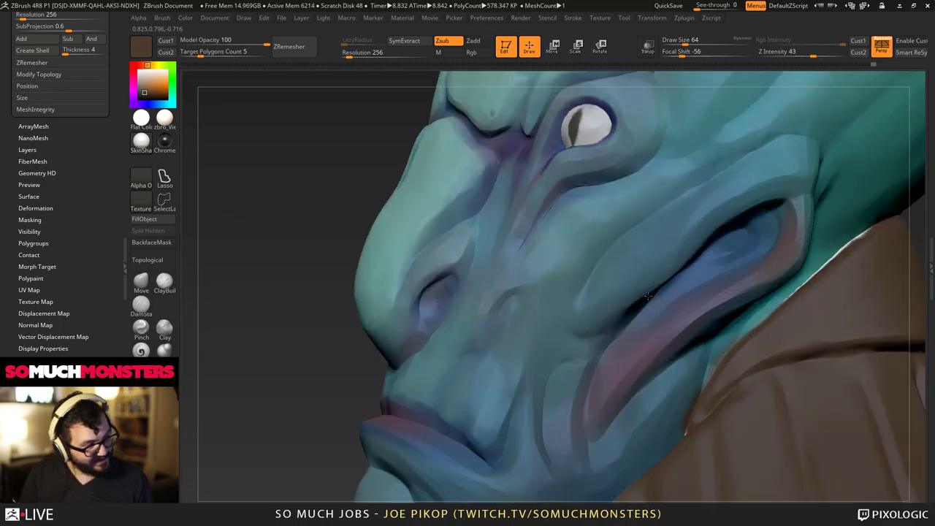
mouse_move(679, 250)
right_down()
mouse_move(702, 227)
mouse_move(771, 244)
mouse_move(792, 261)
right_up()
shift+drag(637, 404, 631, 440)
right_drag(631, 441, 701, 445)
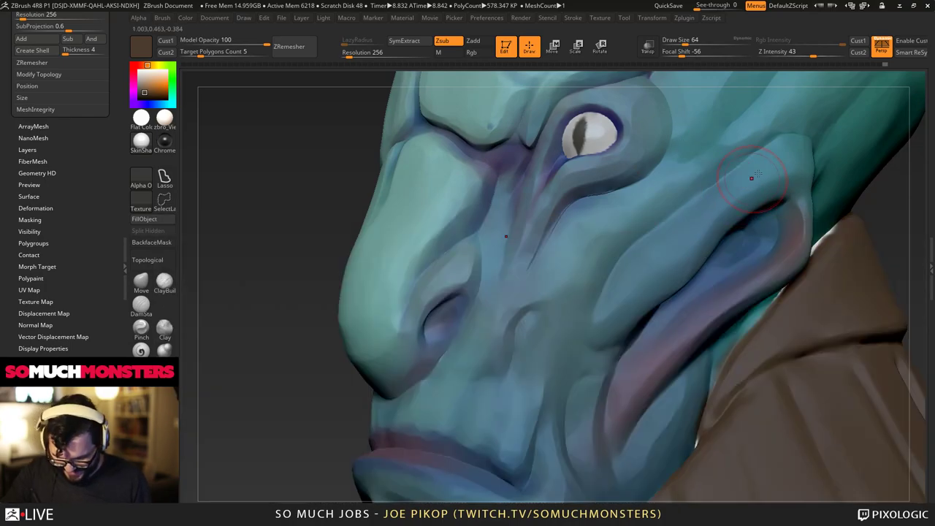
drag(758, 174, 705, 209)
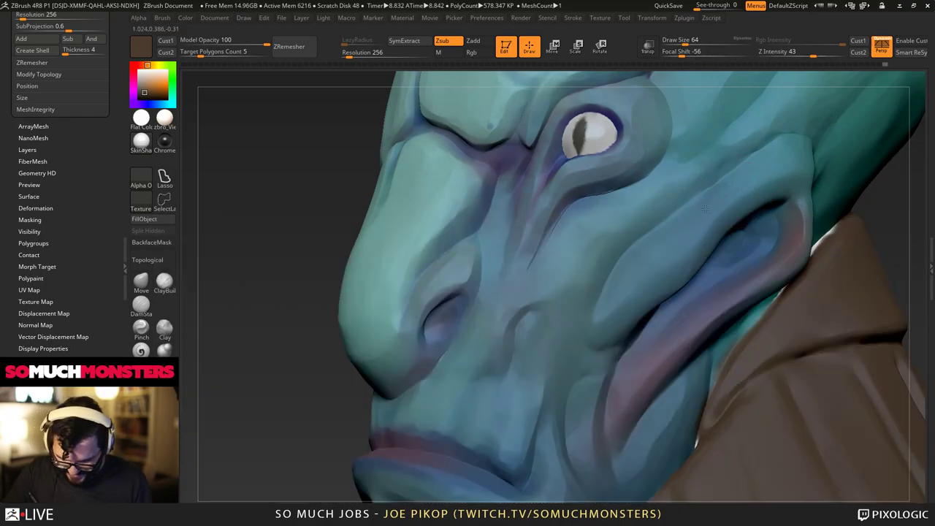
mouse_move(739, 181)
mouse_down()
mouse_move(706, 201)
mouse_move(743, 150)
mouse_up()
Smooth the temple and the side of the head above the cheek ridge, raising the draw size to 80.
key(b)
key(m)
key(v)
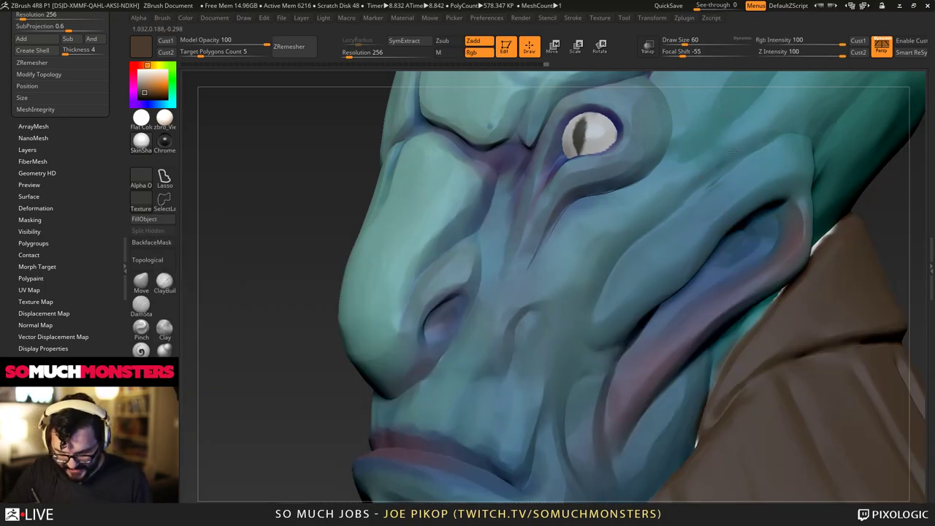
mouse_move(672, 241)
alt+right_down()
mouse_move(684, 311)
mouse_move(716, 255)
mouse_move(662, 288)
alt+right_up()
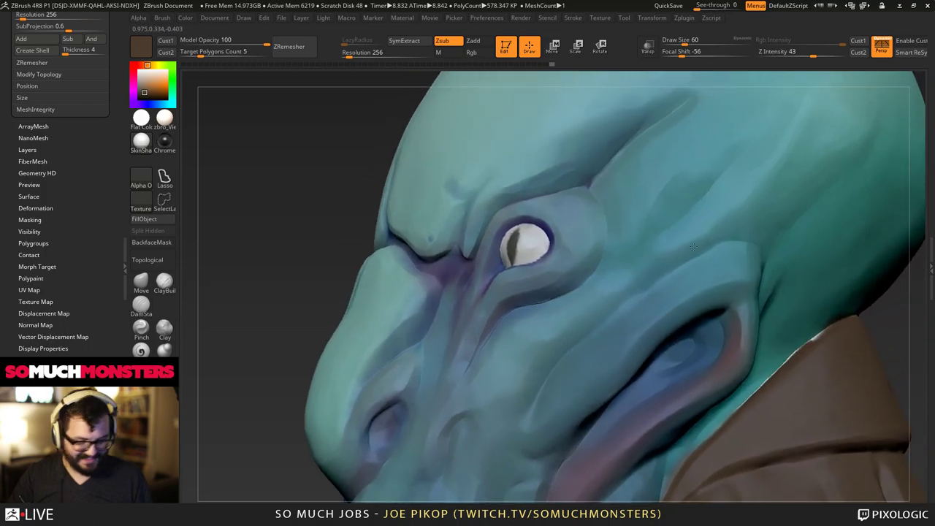
mouse_move(701, 255)
right_down()
mouse_move(679, 247)
mouse_move(772, 161)
right_up()
key(b)
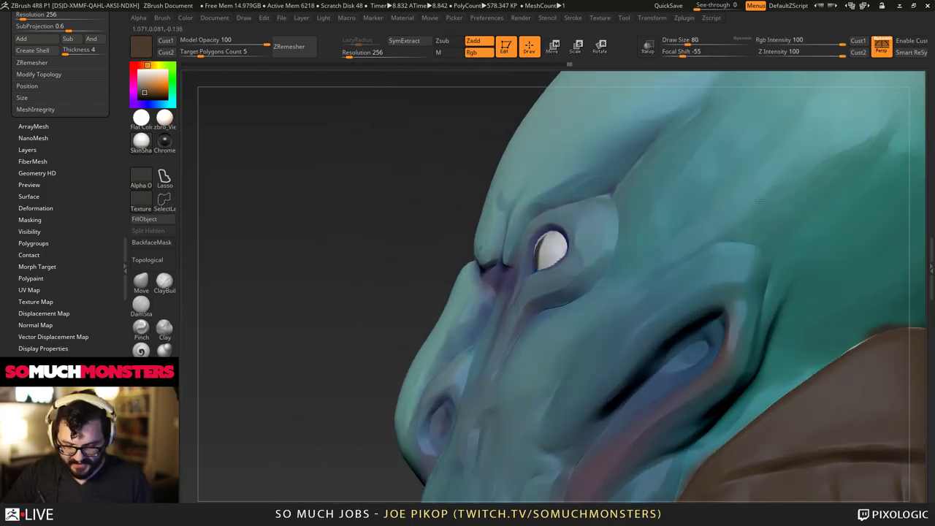
right_drag(833, 148, 747, 190)
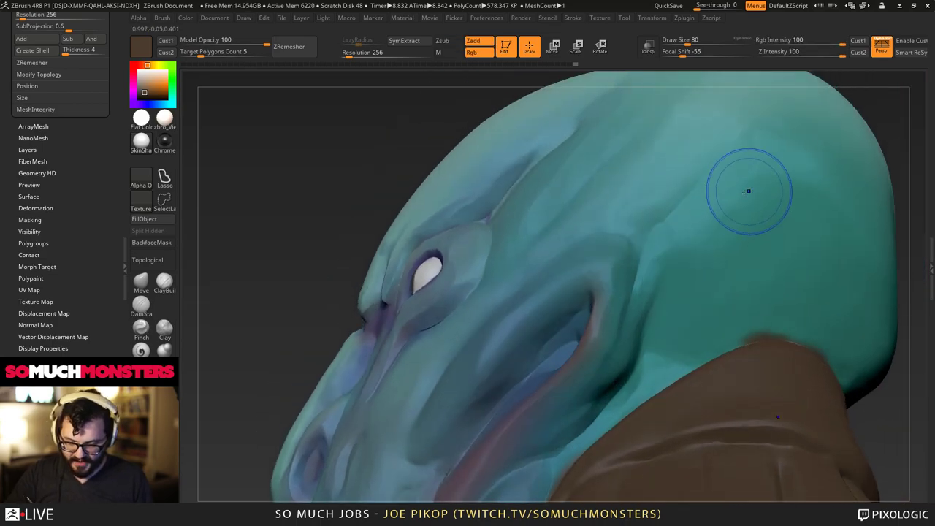
right_drag(720, 272, 750, 309)
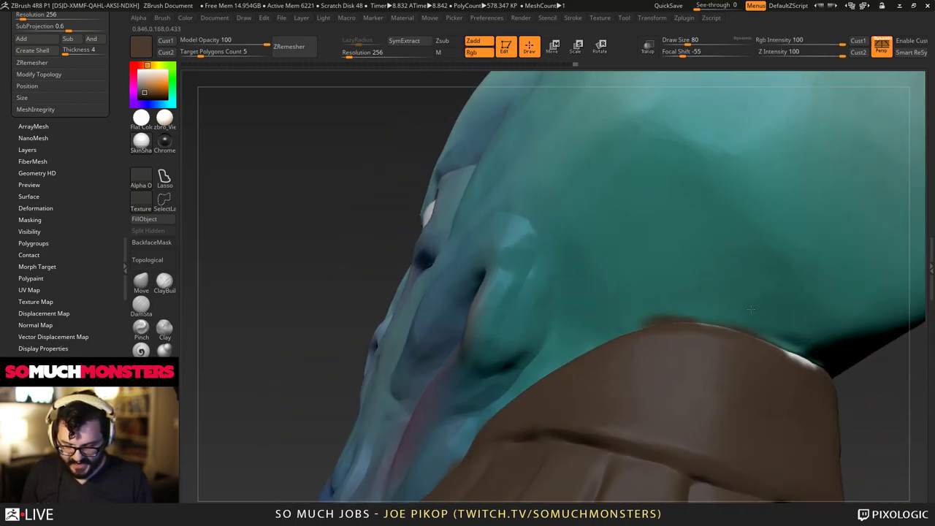
right_drag(789, 185, 688, 259)
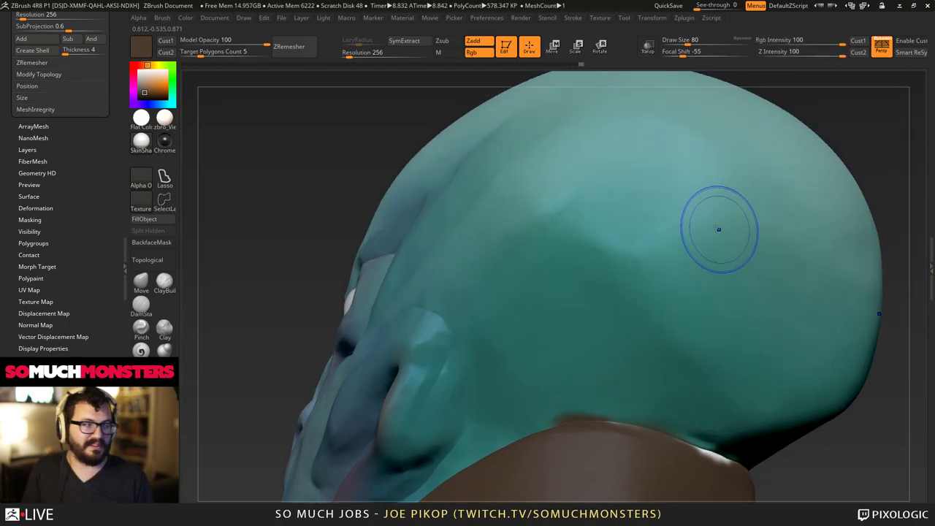
mouse_move(718, 230)
alt+right_down()
mouse_move(568, 305)
mouse_move(661, 252)
mouse_move(650, 255)
mouse_move(642, 314)
mouse_move(605, 284)
mouse_move(639, 274)
mouse_move(649, 313)
mouse_move(632, 281)
mouse_move(649, 279)
mouse_move(648, 434)
alt+right_up()
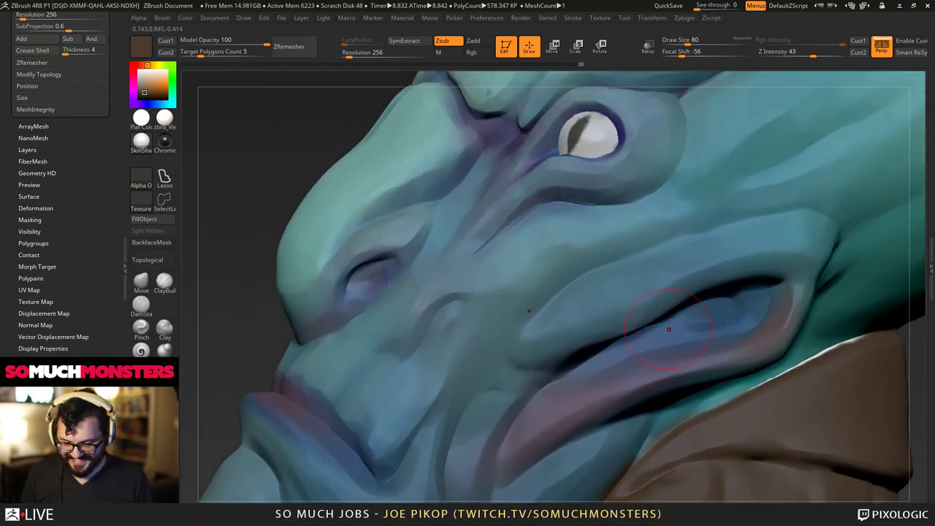
Flatten the top of the cheek ridge at draw size 68 and smooth the area behind the eye at 52.
drag(802, 230, 735, 245)
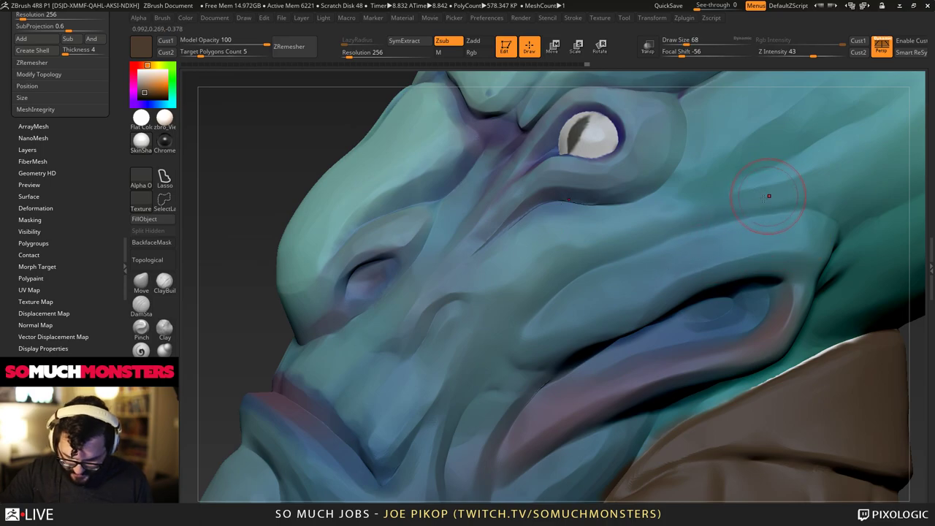
mouse_move(753, 198)
right_down()
mouse_move(737, 155)
mouse_move(744, 235)
mouse_move(728, 196)
right_up()
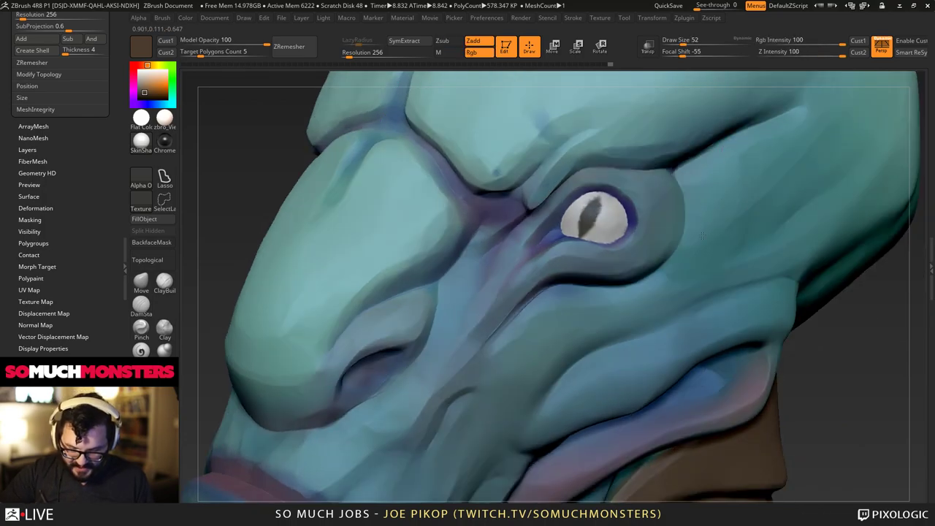
right_drag(701, 235, 720, 182)
shift+drag(736, 247, 704, 237)
Smooth the cheek folds and the crease running from the eye toward the nostril at draw size 52.
alt+right_drag(663, 220, 447, 199)
right_drag(536, 251, 660, 429)
mouse_move(641, 286)
alt+right_down()
mouse_move(545, 453)
mouse_move(516, 481)
alt+right_up()
shift+drag(695, 388, 662, 367)
mouse_move(584, 416)
alt+right_down()
mouse_move(577, 274)
mouse_move(589, 287)
mouse_move(578, 235)
mouse_move(619, 223)
alt+right_up()
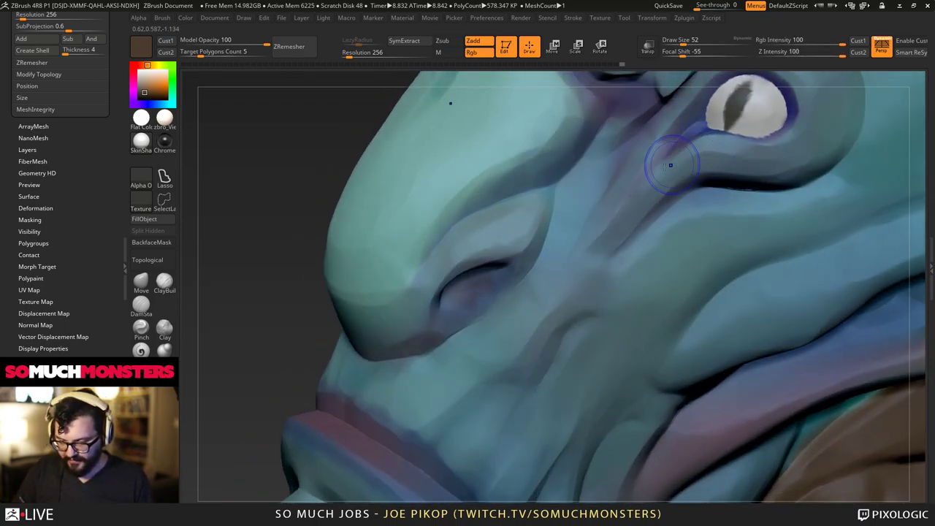
shift+drag(670, 165, 657, 175)
mouse_move(657, 176)
alt+right_down()
mouse_move(635, 269)
mouse_move(676, 256)
mouse_move(639, 252)
mouse_move(634, 129)
alt+right_up()
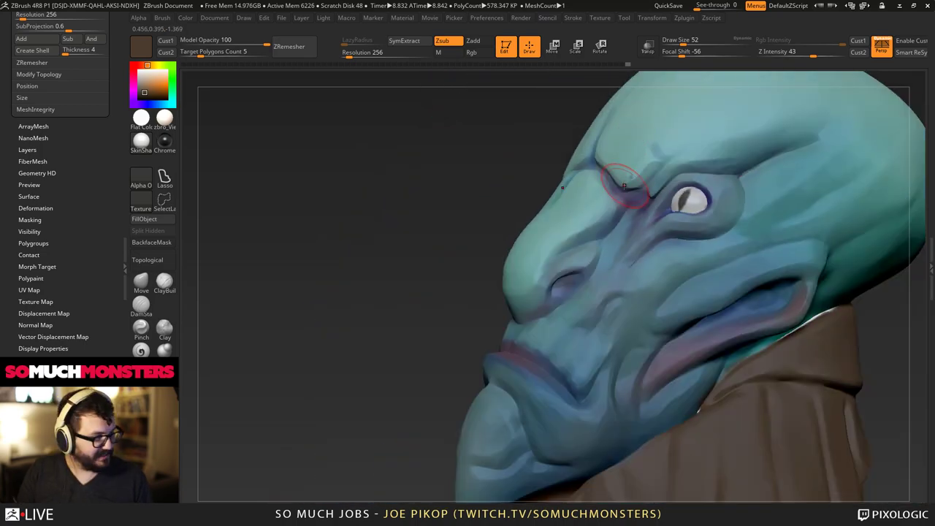
Smooth the side of the nose from the bridge down toward the nostril at draw size 52.
ctrl+right_drag(624, 186, 621, 95)
ctrl+right_drag(620, 95, 590, 164)
right_drag(593, 202, 569, 199)
mouse_move(584, 198)
ctrl+right_down()
mouse_move(613, 315)
mouse_move(594, 267)
ctrl+right_up()
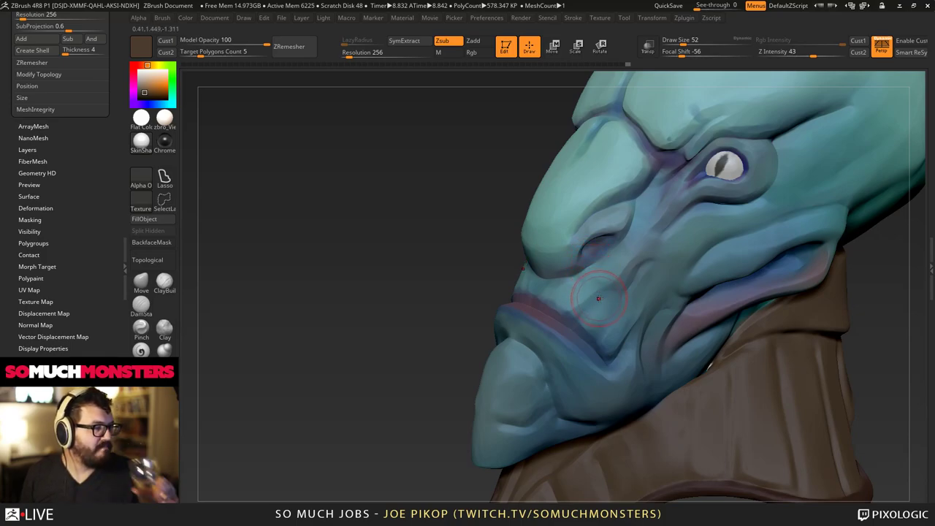
mouse_move(562, 242)
right_down()
mouse_move(611, 238)
mouse_move(574, 224)
mouse_move(603, 283)
mouse_move(612, 396)
right_up()
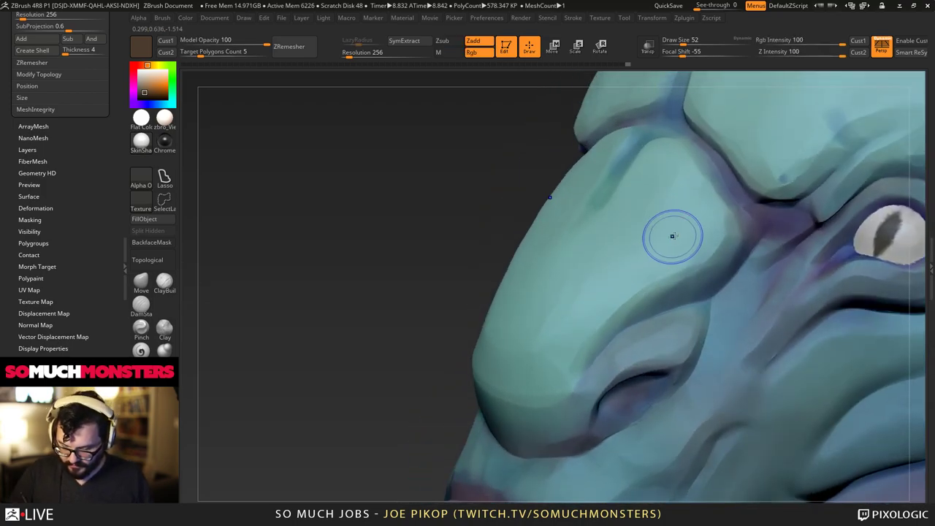
shift+drag(672, 235, 683, 236)
shift+drag(626, 275, 589, 331)
Reduce the draw size to 32 and smooth the nose's lower side edge above the nostril.
key(bracketleft)
key(bracketleft)
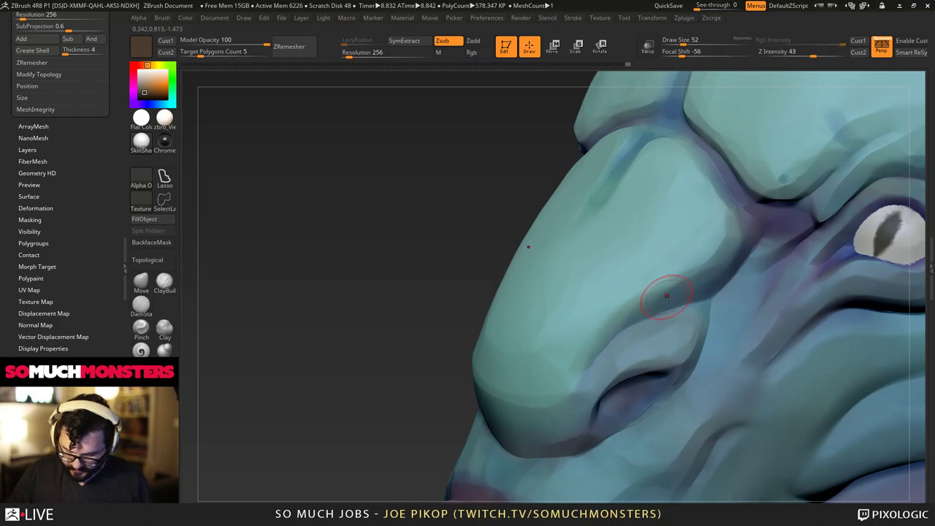
shift+drag(707, 283, 647, 304)
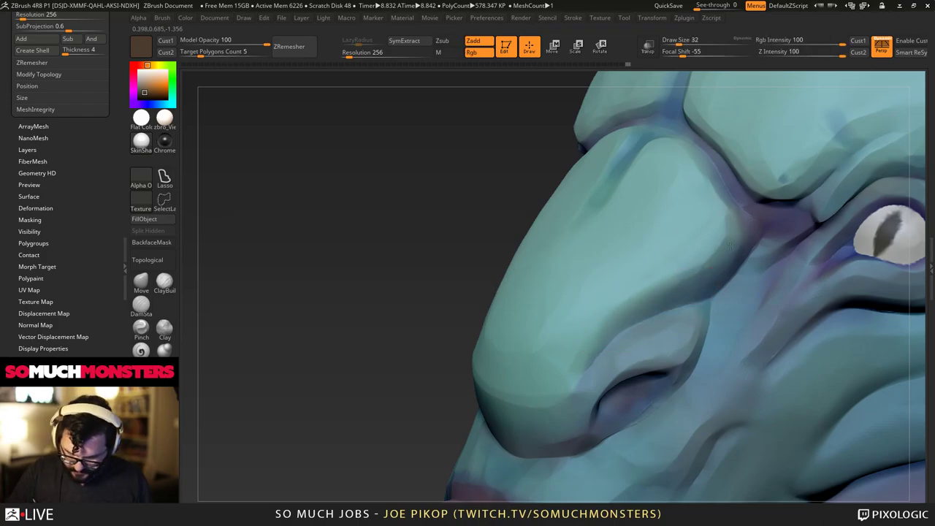
Smooth the side of the nose bridge and touch up the brow above the eye at draw size 32.
mouse_move(737, 244)
right_down()
mouse_move(716, 223)
mouse_move(691, 269)
mouse_move(709, 272)
mouse_move(717, 252)
right_up()
shift+drag(736, 247, 741, 247)
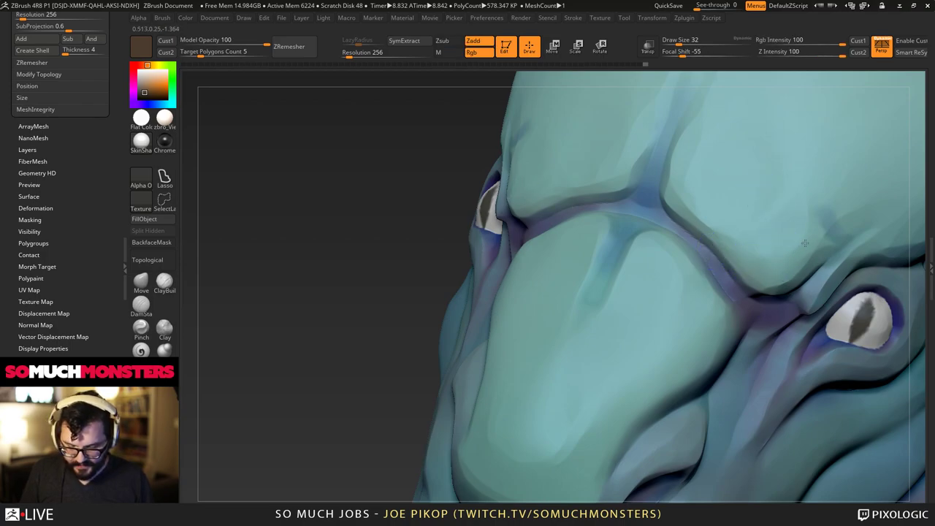
key(b)
key(d)
key(s)
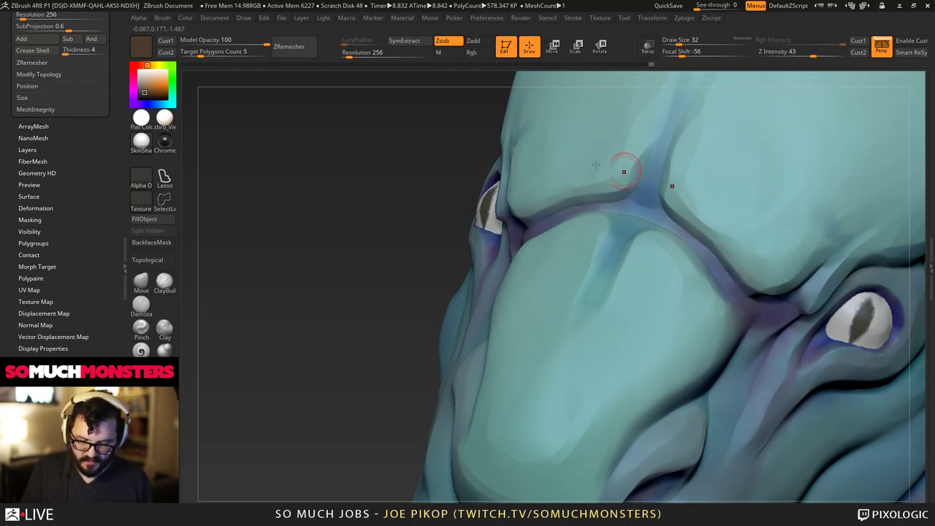
click(162, 284)
mouse_move(822, 238)
mouse_down()
mouse_move(826, 210)
mouse_move(818, 252)
mouse_up()
Carve the crease lines between the pleats on the side of the brown collar with the DamStandard brush at draw size 36.
mouse_move(803, 252)
ctrl+right_down()
mouse_move(328, 137)
mouse_move(465, 208)
mouse_move(626, 324)
mouse_move(524, 225)
mouse_move(447, 216)
mouse_move(478, 331)
mouse_move(468, 314)
mouse_move(504, 252)
ctrl+right_up()
right_drag(504, 252, 523, 248)
right_drag(665, 410, 664, 381)
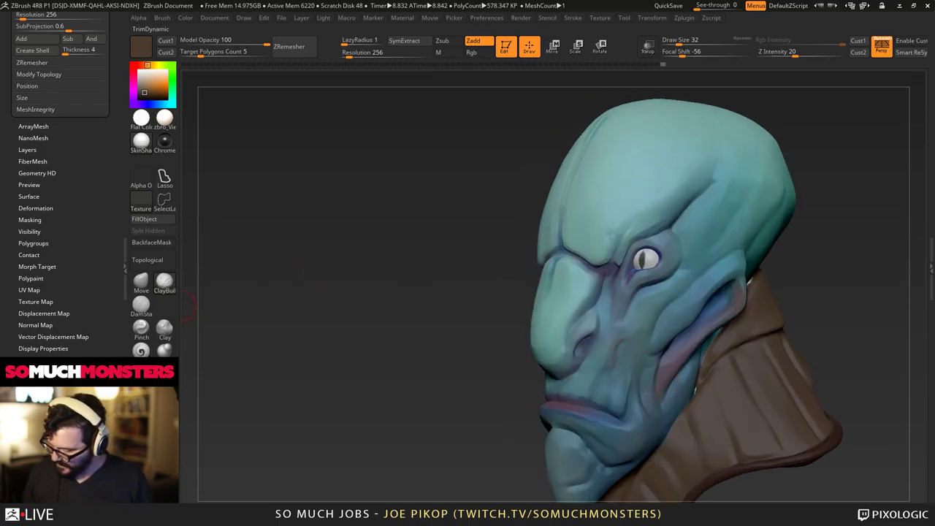
click(142, 305)
mouse_move(690, 332)
alt+right_down()
mouse_move(699, 334)
mouse_move(666, 277)
mouse_move(600, 231)
mouse_move(629, 314)
alt+right_up()
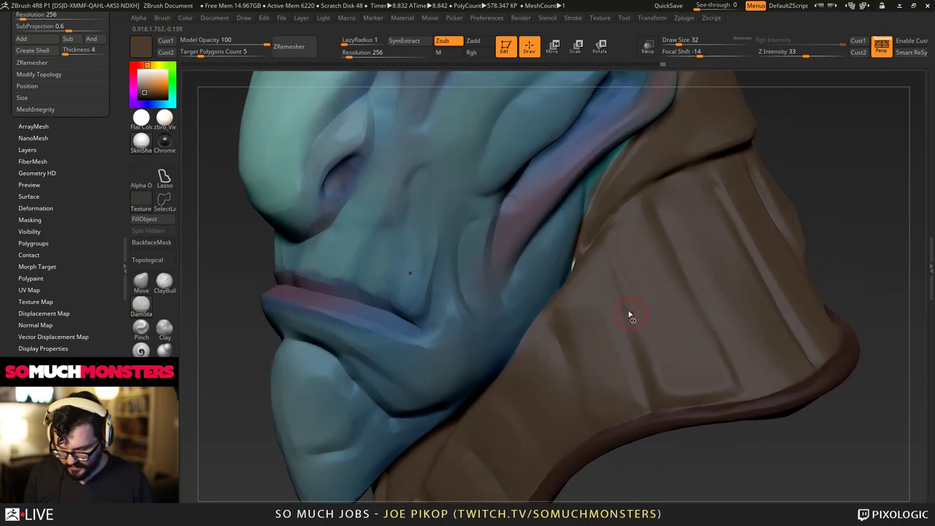
drag(593, 245, 654, 411)
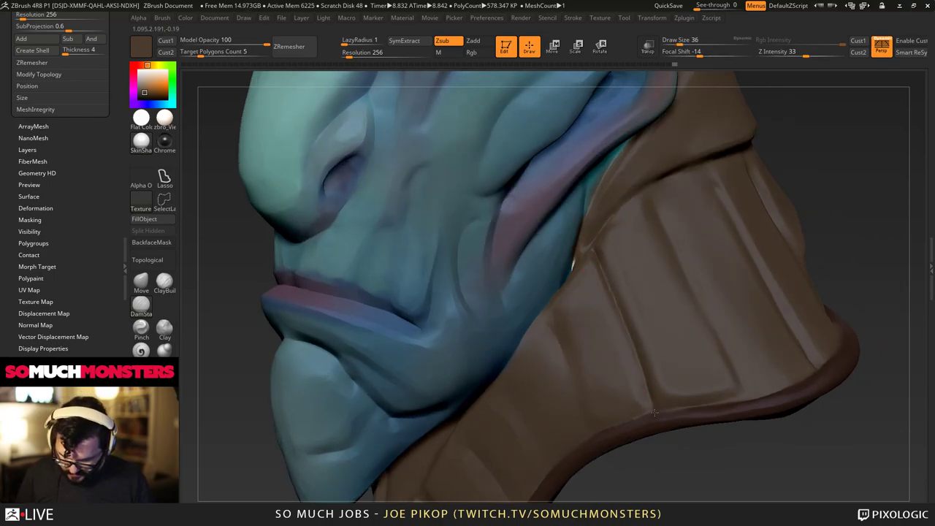
right_drag(666, 364, 697, 354)
drag(744, 395, 655, 188)
right_drag(701, 307, 663, 310)
drag(788, 358, 729, 162)
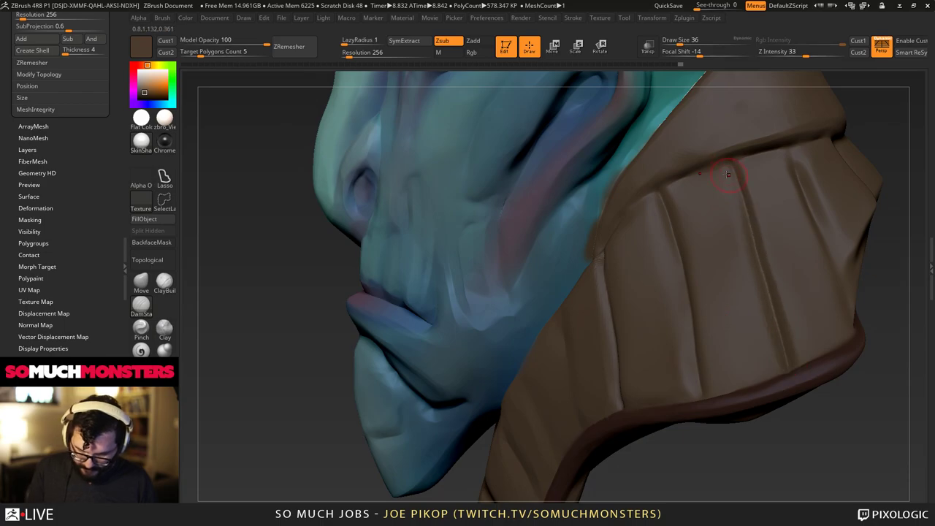
right_drag(756, 314, 775, 319)
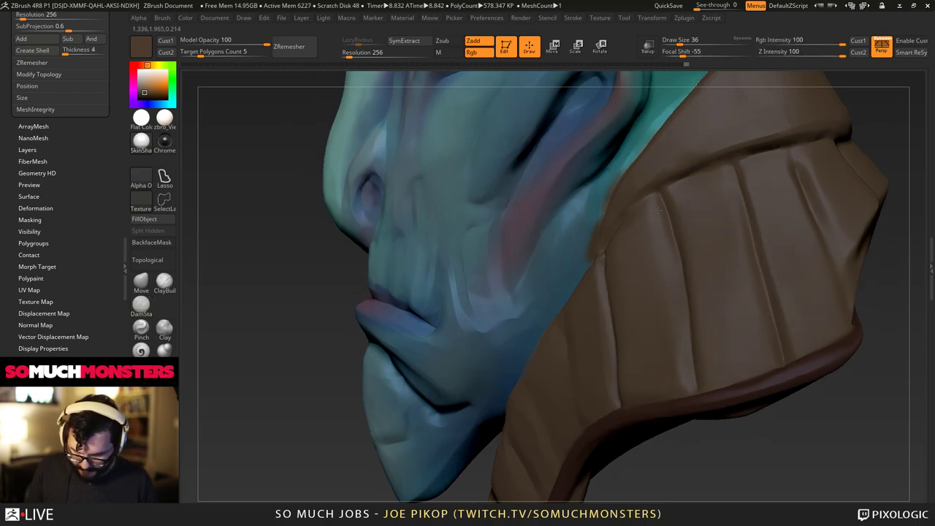
Set the draw size to 160 and DamStandard's Z intensity to 5, and soften the collar's side pleats.
right_drag(710, 257, 623, 325)
key(bracketright)
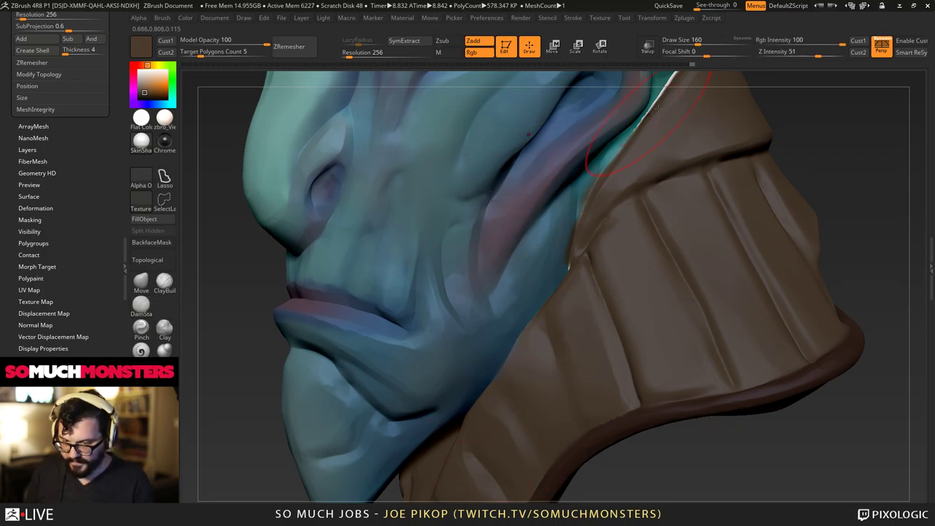
drag(805, 55, 776, 55)
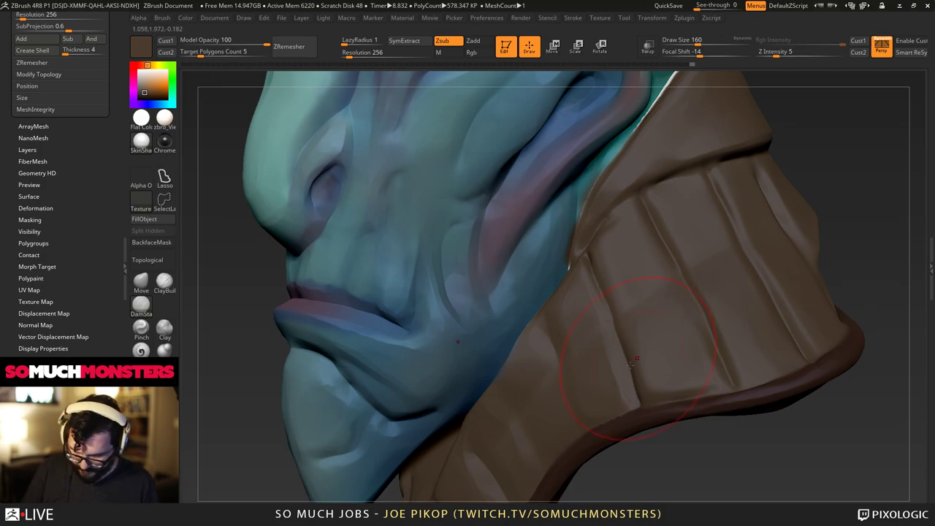
right_drag(630, 365, 626, 395)
key(shift+f)
key(shift+f)
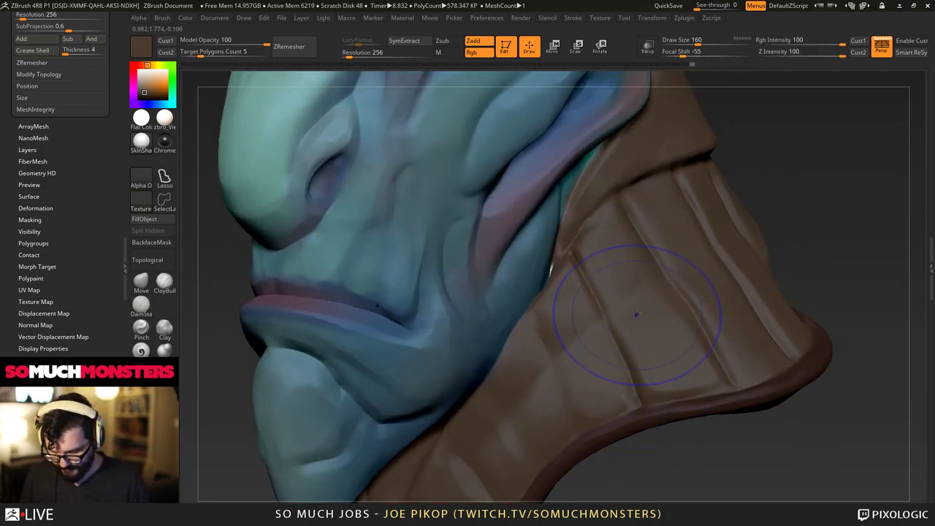
shift+drag(637, 315, 678, 330)
mouse_move(720, 343)
right_down()
mouse_move(633, 288)
mouse_move(720, 263)
mouse_move(685, 252)
right_up()
key(1)
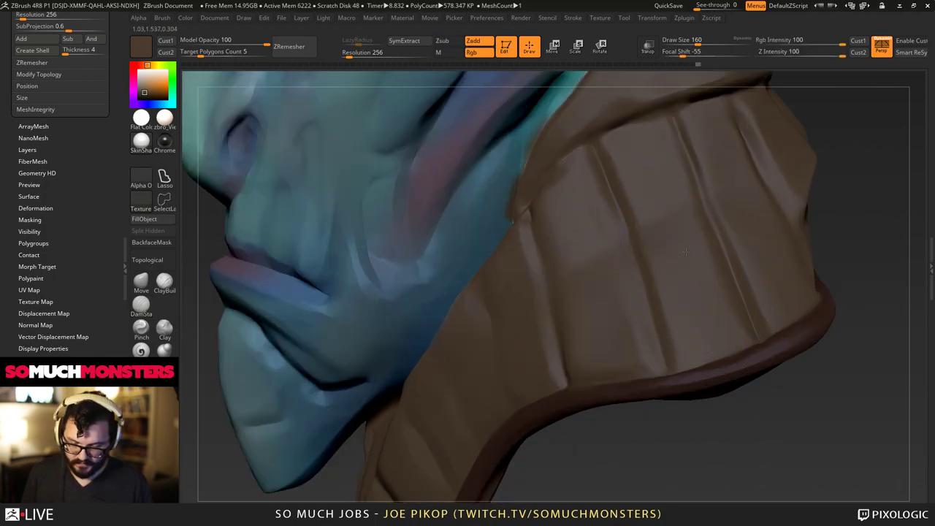
Soften the collar's planes from the back panels around to the front tip below the chin at draw size 152.
mouse_move(742, 200)
right_down()
mouse_move(726, 238)
mouse_move(723, 310)
mouse_move(697, 313)
right_up()
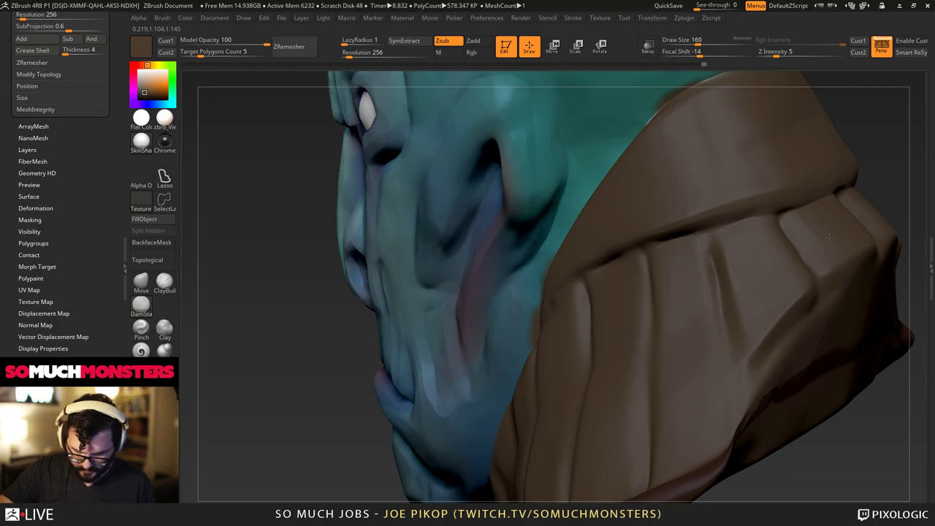
right_drag(769, 275, 740, 216)
right_drag(544, 350, 824, 240)
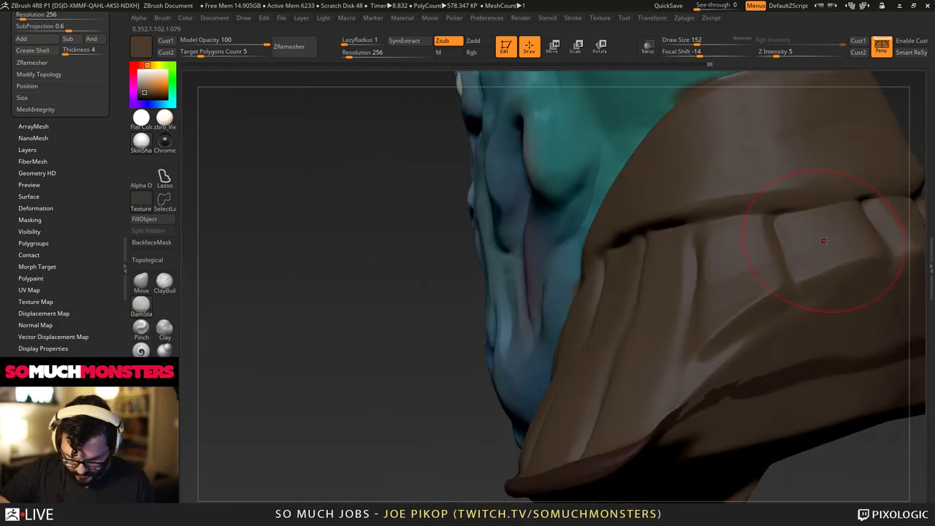
right_drag(635, 316, 707, 296)
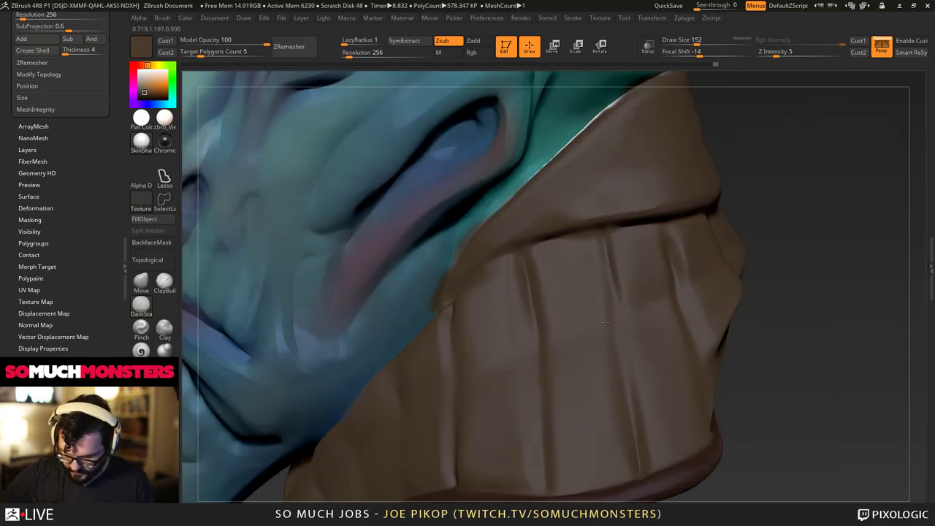
right_drag(463, 411, 656, 259)
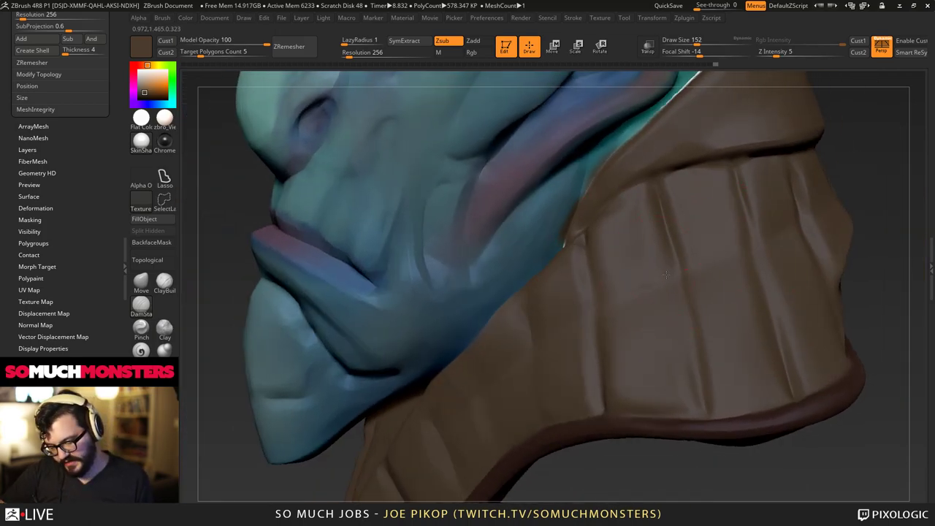
right_drag(409, 478, 638, 235)
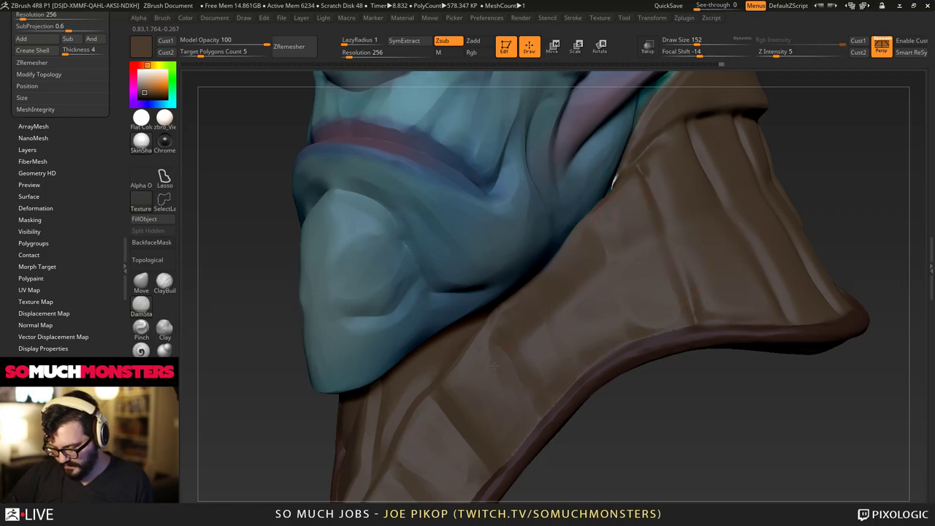
right_drag(494, 366, 619, 217)
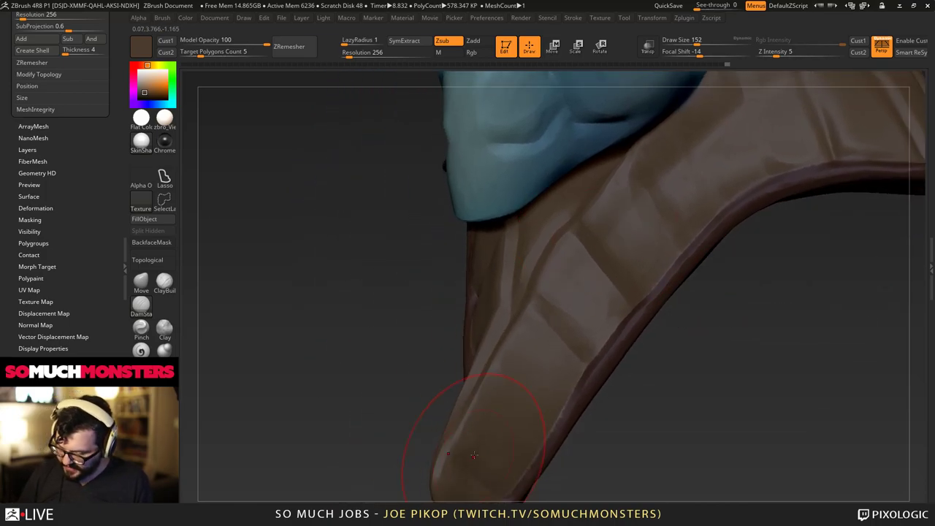
right_drag(474, 455, 488, 405)
shift+drag(487, 405, 559, 343)
shift+drag(666, 267, 552, 476)
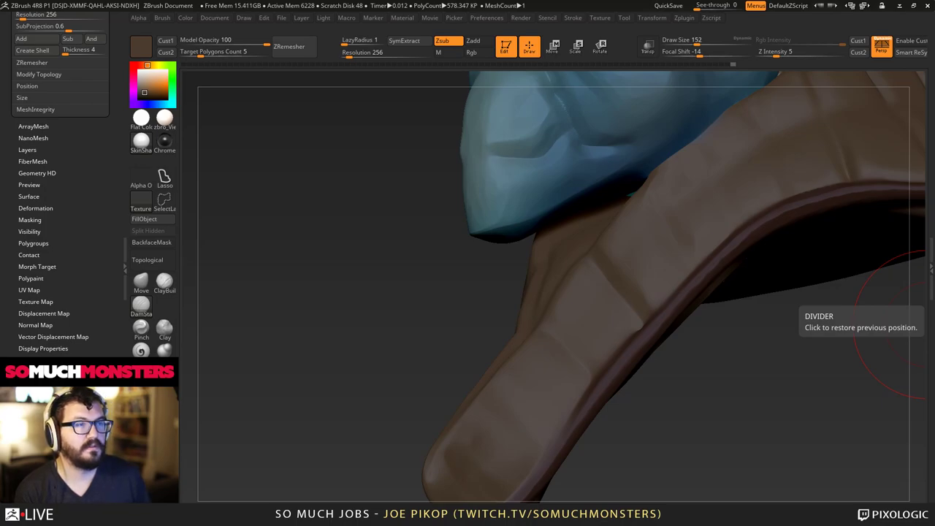
Switch to the 3D Artist Budget spreadsheet in Google Sheets and check the example's quantity of hours and base cost.
drag(934, 29, 599, 2)
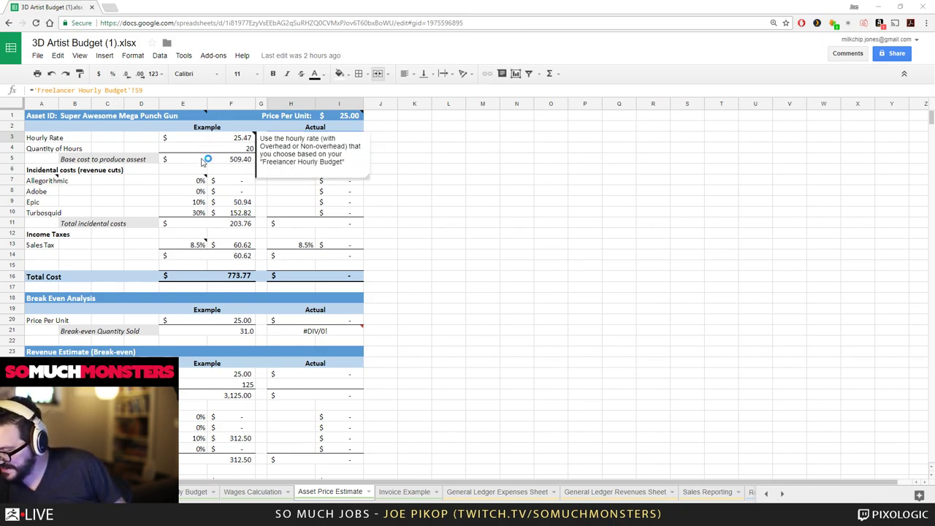
click(254, 149)
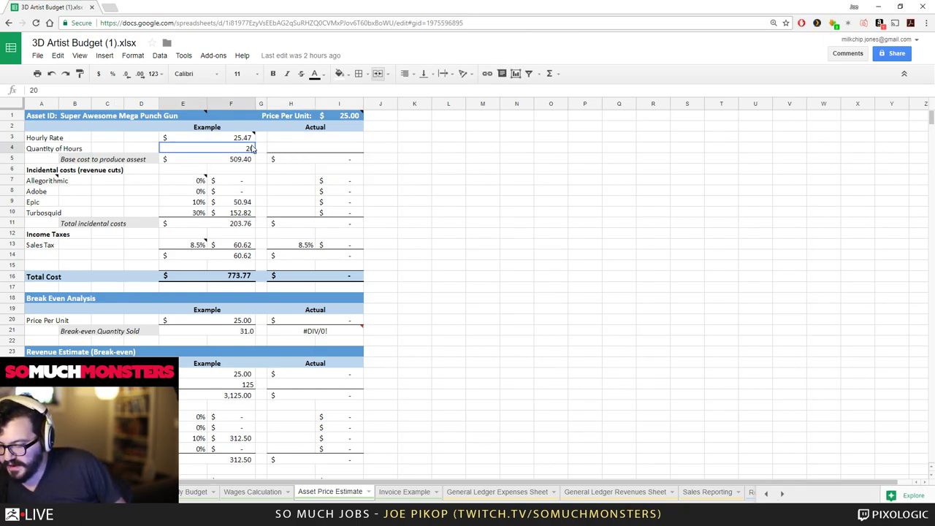
click(232, 159)
click(326, 160)
key(Return)
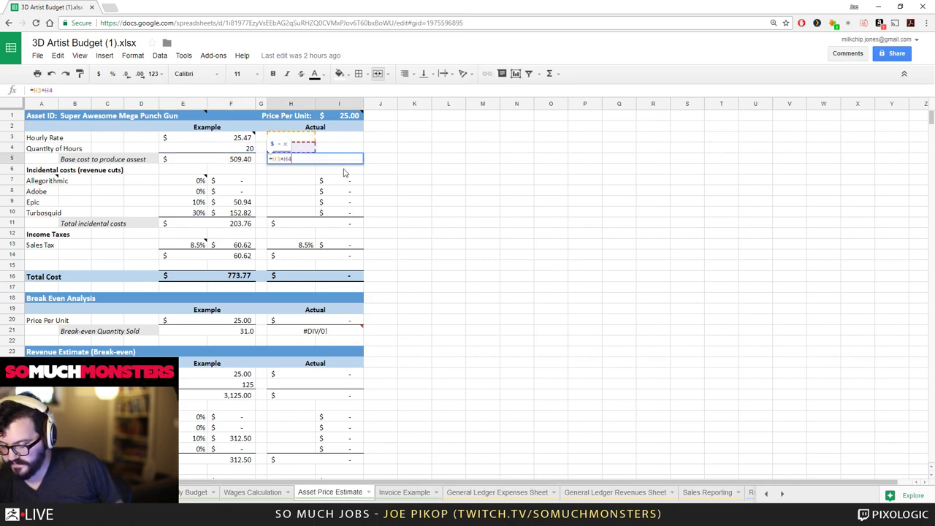
text(500)
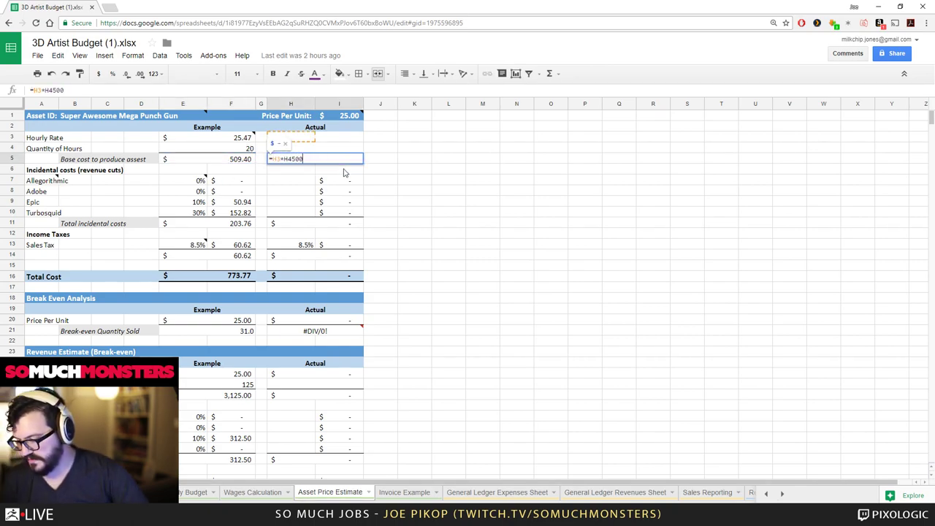
key(Escape)
Enter 50 as the quantity of hours in the Actual column of the asset price estimate.
key(Up)
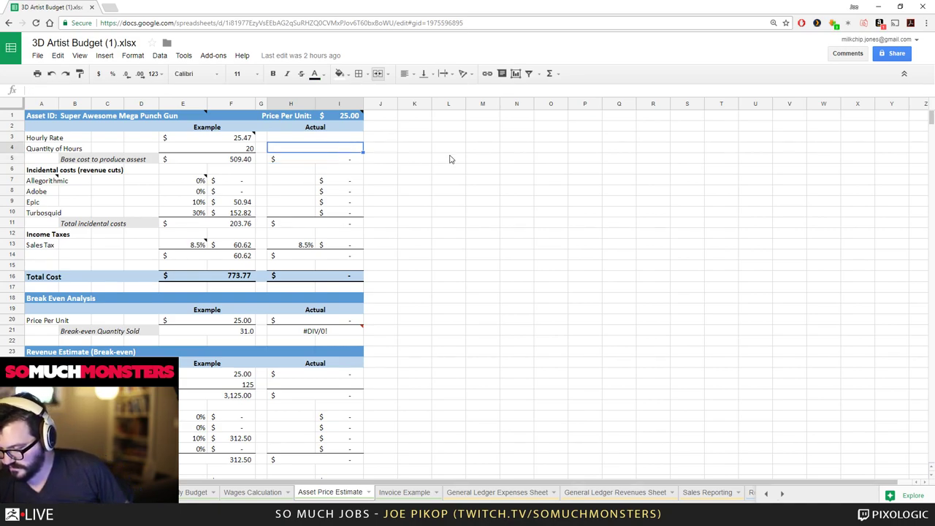
text(50)
key(Return)
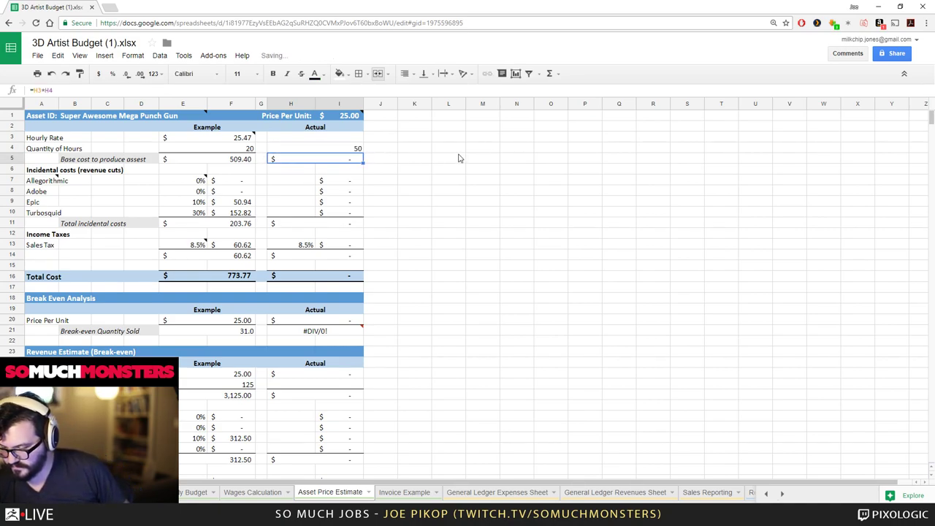
Set the quantity of hours in the Actual column to 160.
click(357, 150)
double_click(357, 149)
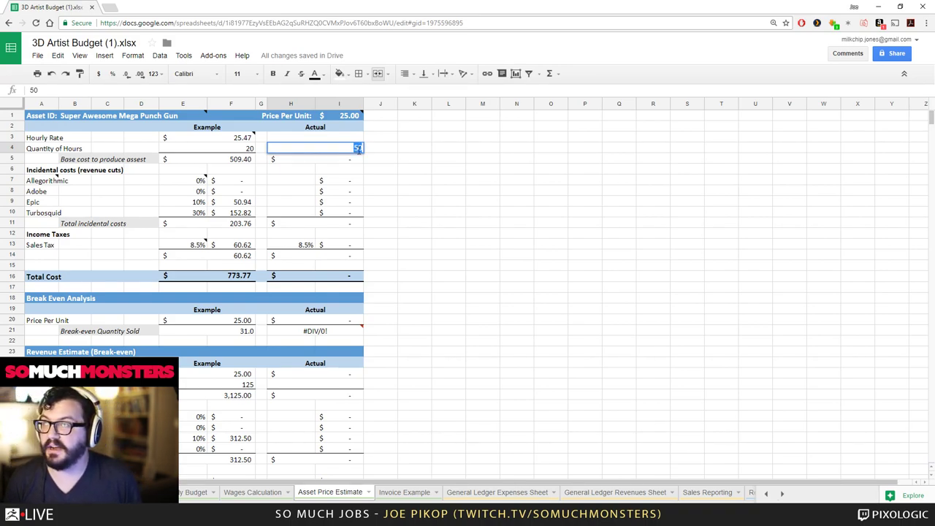
text(160)
key(Return)
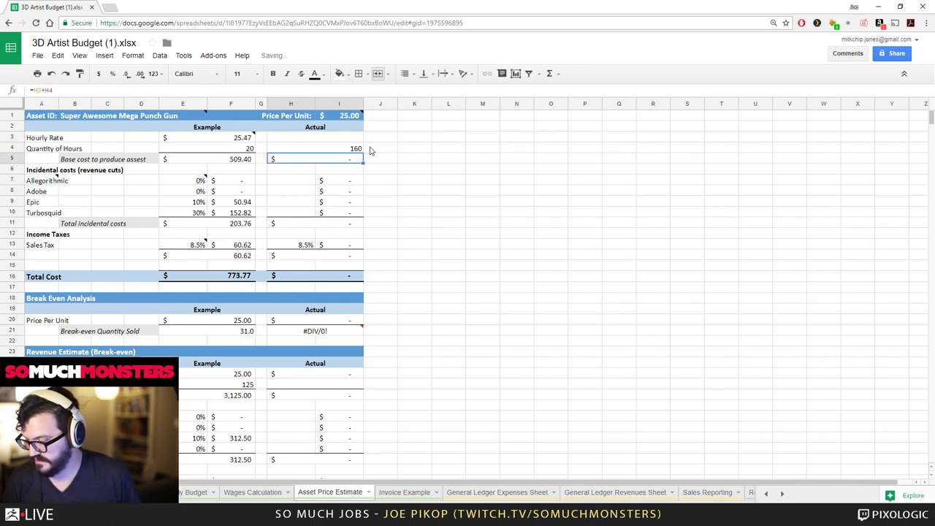
Set the hourly rate in the Actual column to 40.
click(330, 129)
click(335, 138)
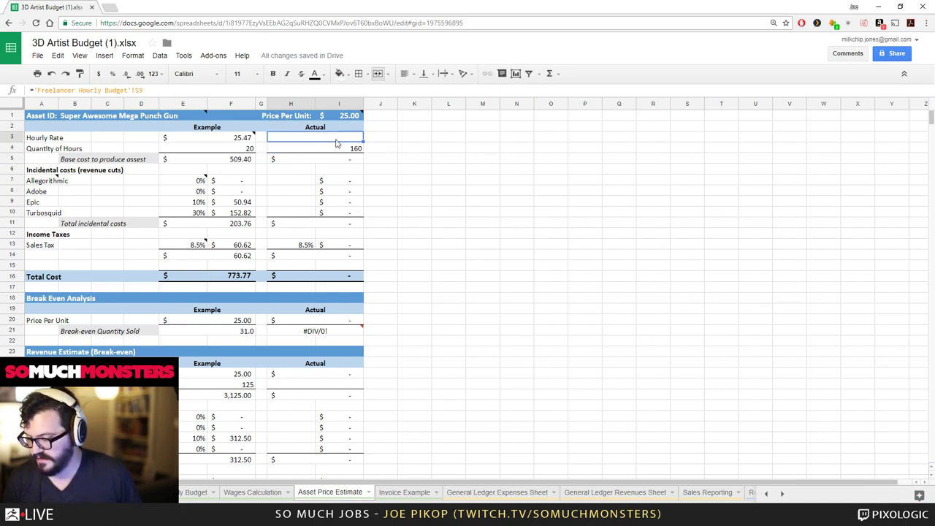
text(40)
key(Return)
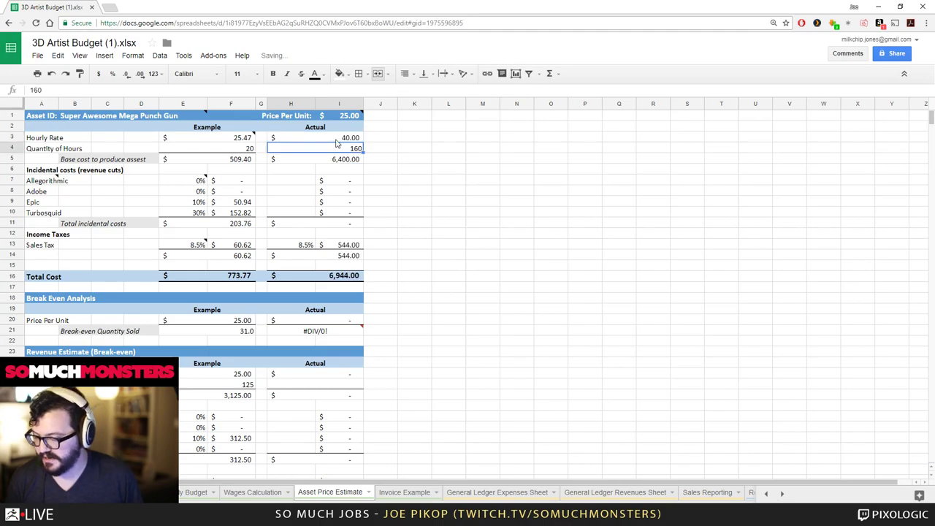
Examine the actual base cost to produce the asset and the income tax rows beneath it.
click(387, 160)
click(358, 160)
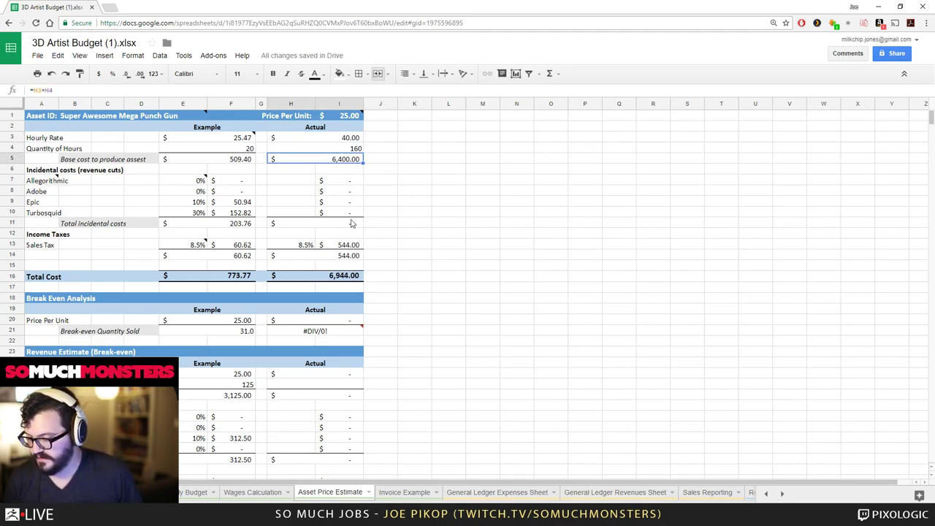
drag(345, 246, 48, 255)
click(349, 257)
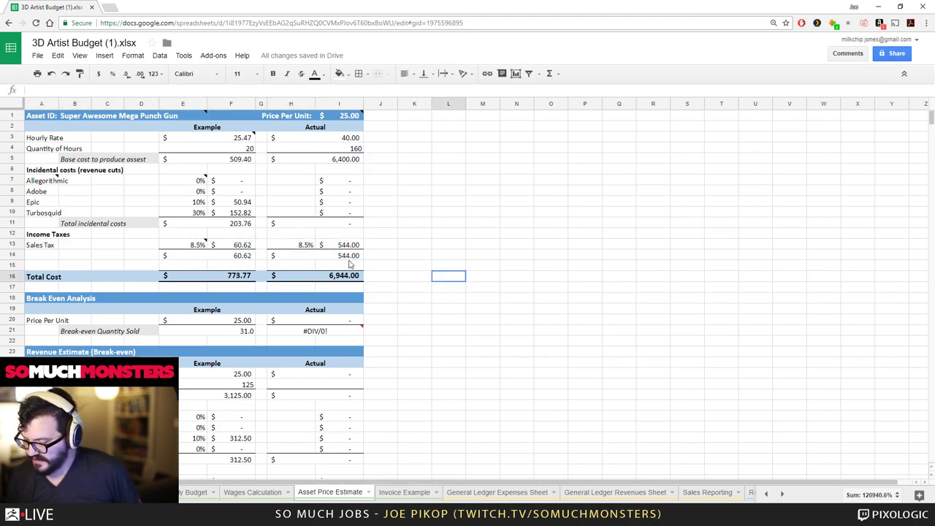
key(shift+Left)
key(shift+Left)
key(shift+Left)
key(shift+Left)
key(shift+Left)
key(shift+Left)
key(shift+Left)
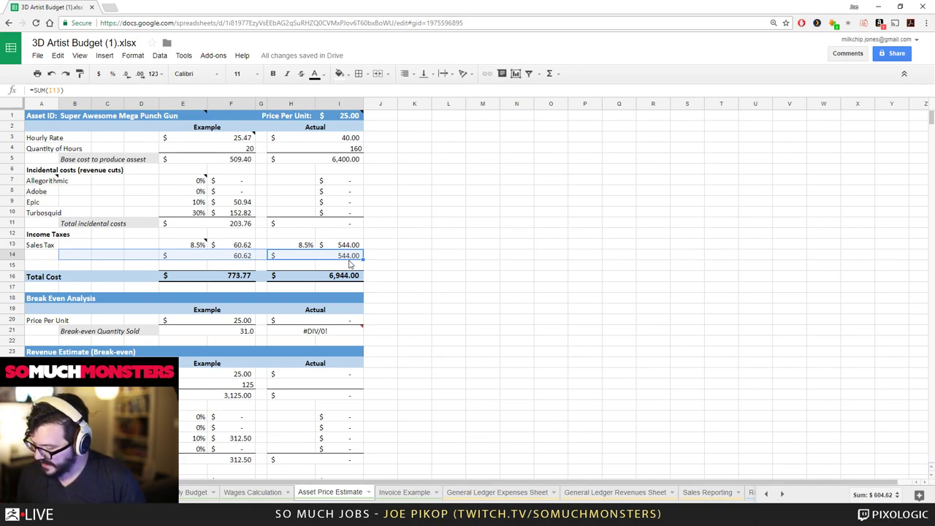
Select the actual Price Per Unit cell in the Break Even Analysis.
key(Down)
key(Down)
key(Down)
key(Down)
key(Down)
key(Down)
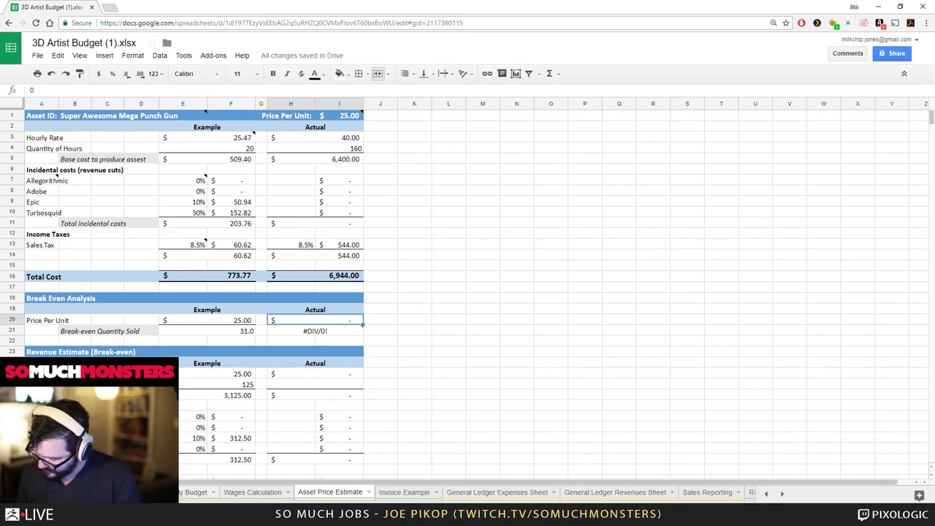
Review the Freelancer Hourly Budget sheet from its top and open the General Ledger Expenses Sheet.
click(193, 492)
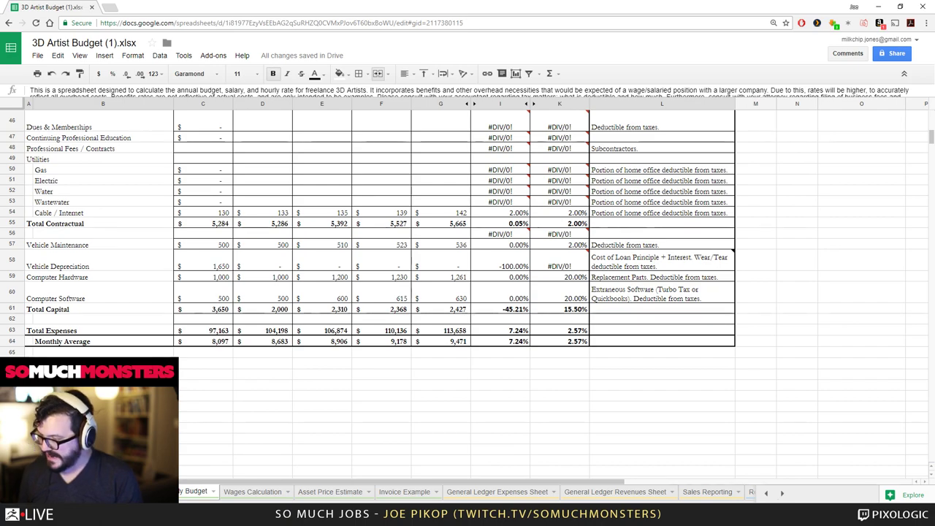
scroll(633, 375, up, 10)
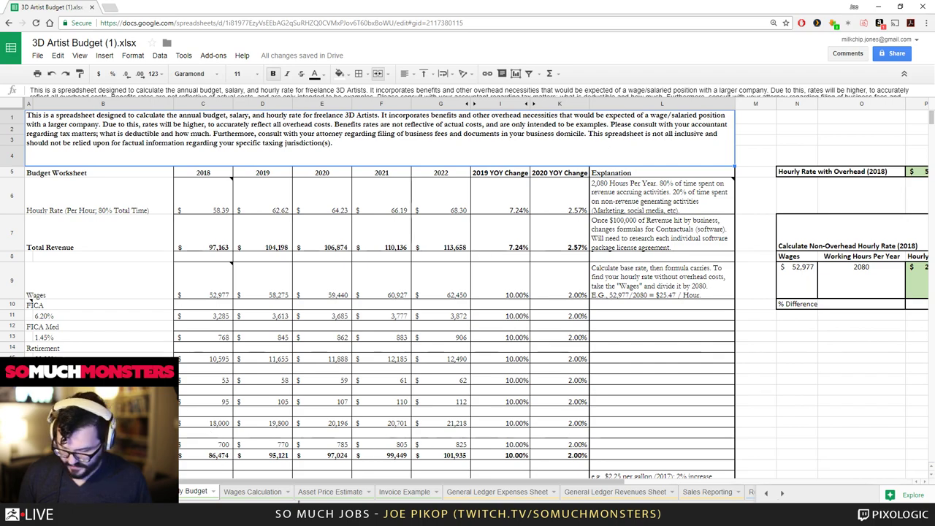
click(463, 491)
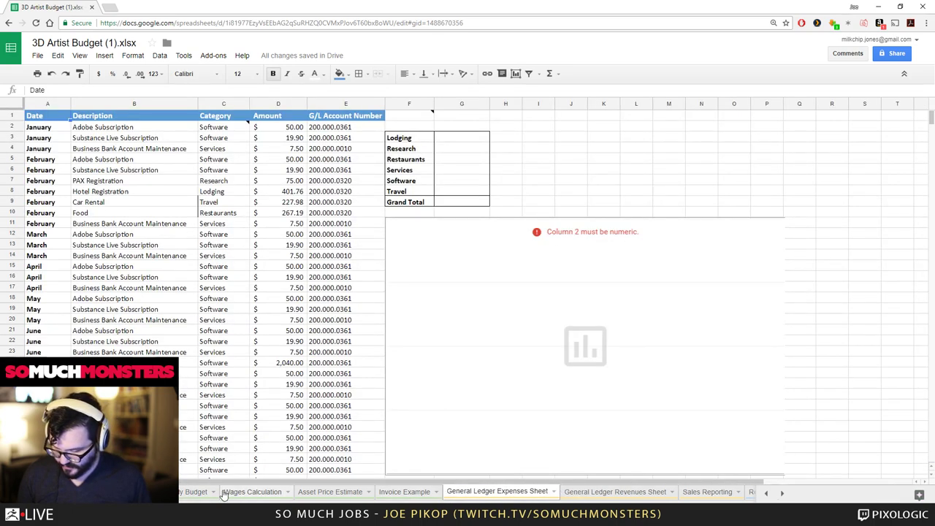
Review the 2018 hourly rate with overhead and the non-overhead hourly rate calculation on the Freelancer Hourly Budget sheet.
click(120, 492)
click(196, 491)
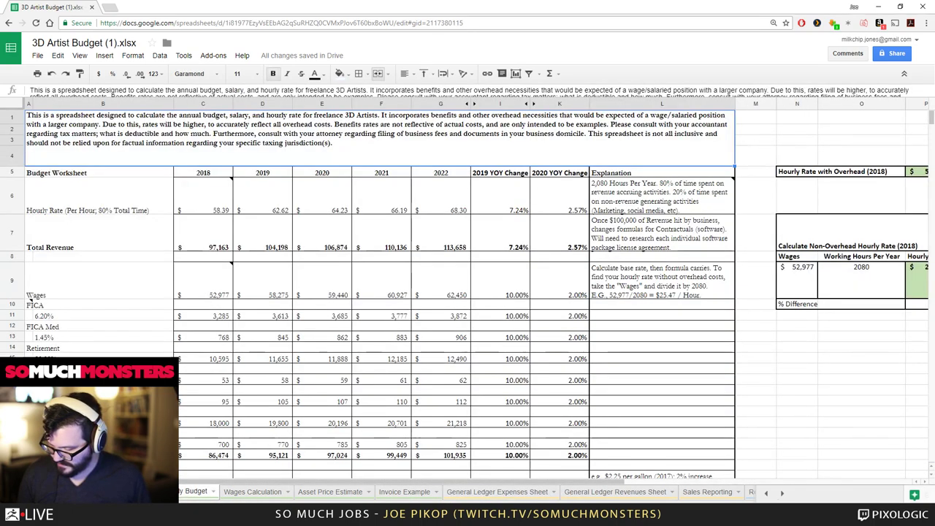
drag(465, 486, 400, 482)
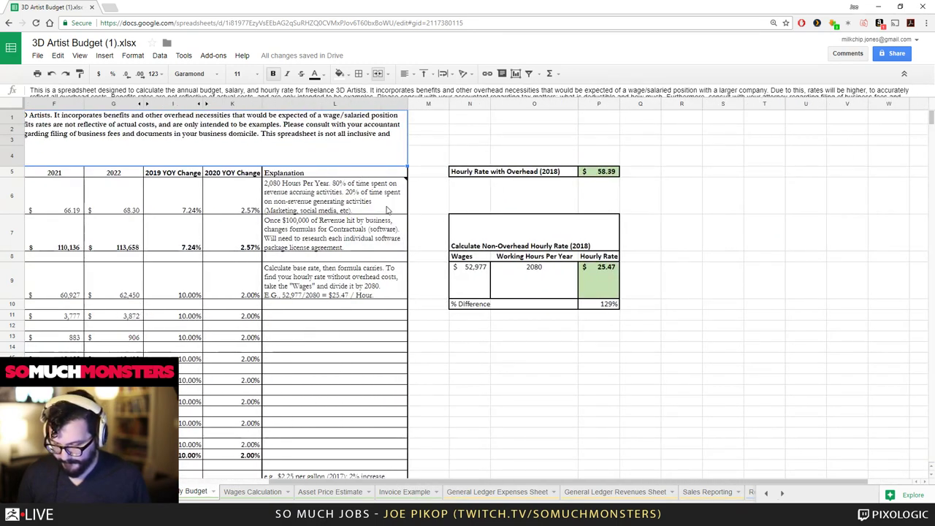
click(600, 172)
click(534, 281)
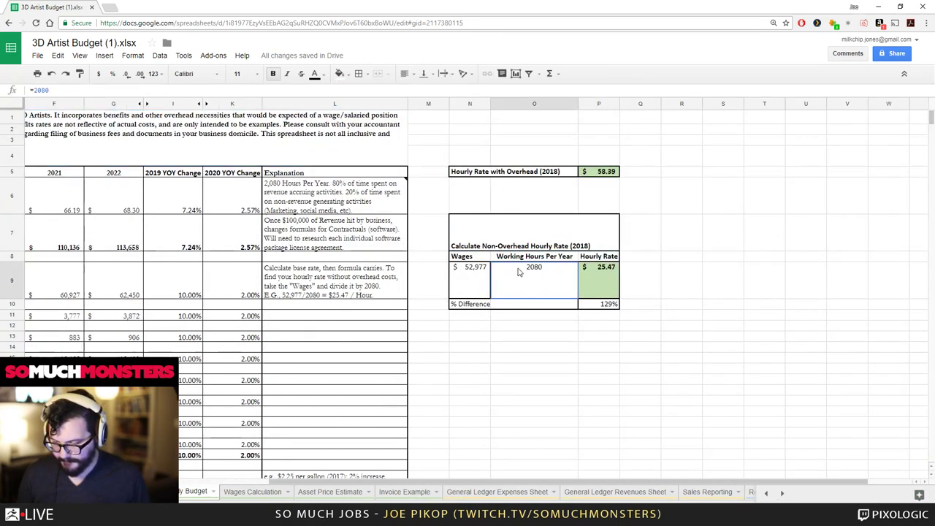
key(Right)
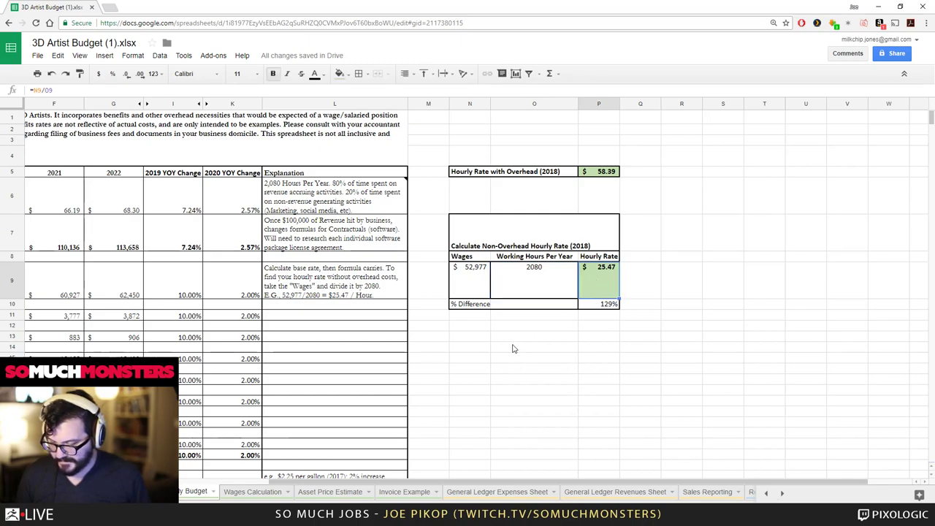
drag(323, 482, 247, 485)
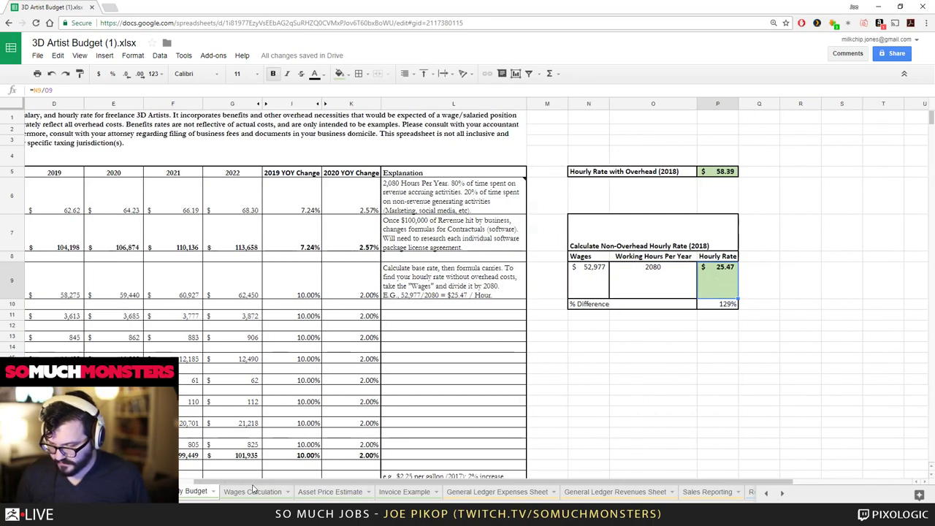
Look through the Wages Calculation and Invoice Example sheets, ending on the Asset Price Estimate sheet.
click(263, 492)
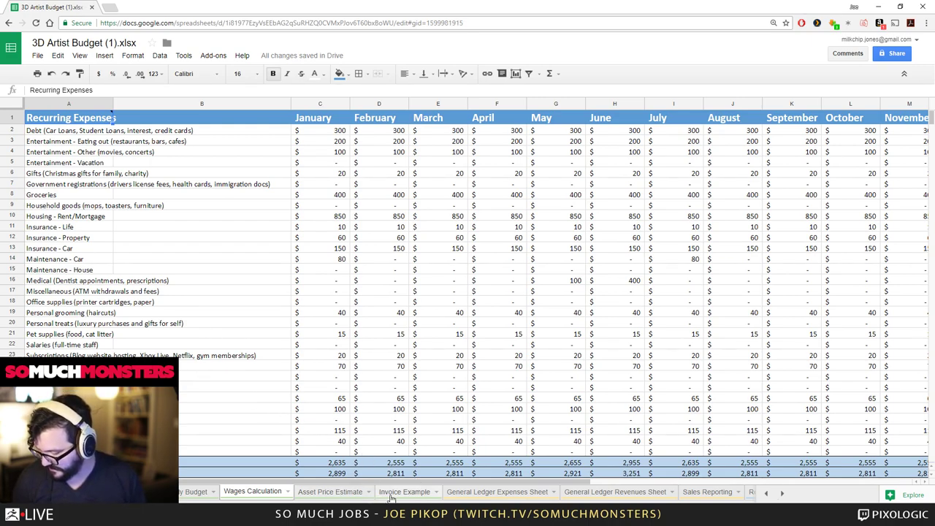
click(390, 495)
click(350, 495)
click(369, 491)
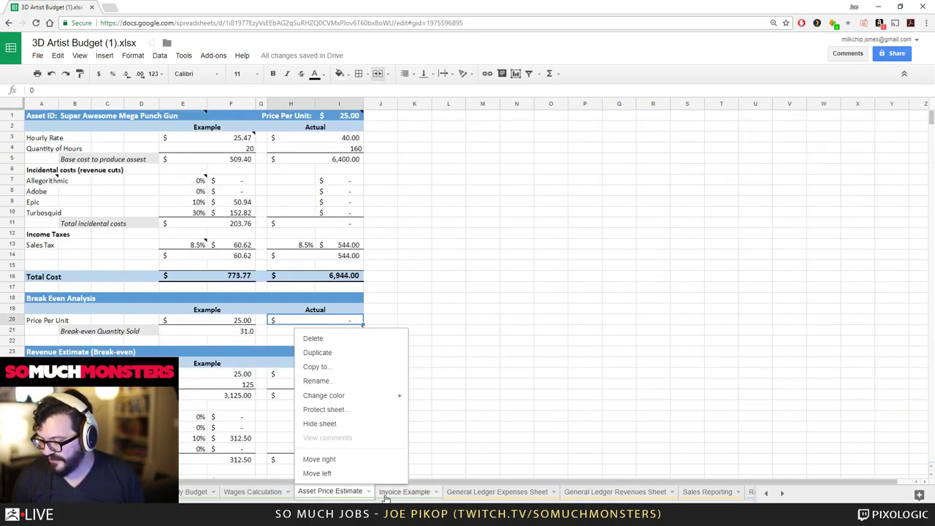
click(385, 496)
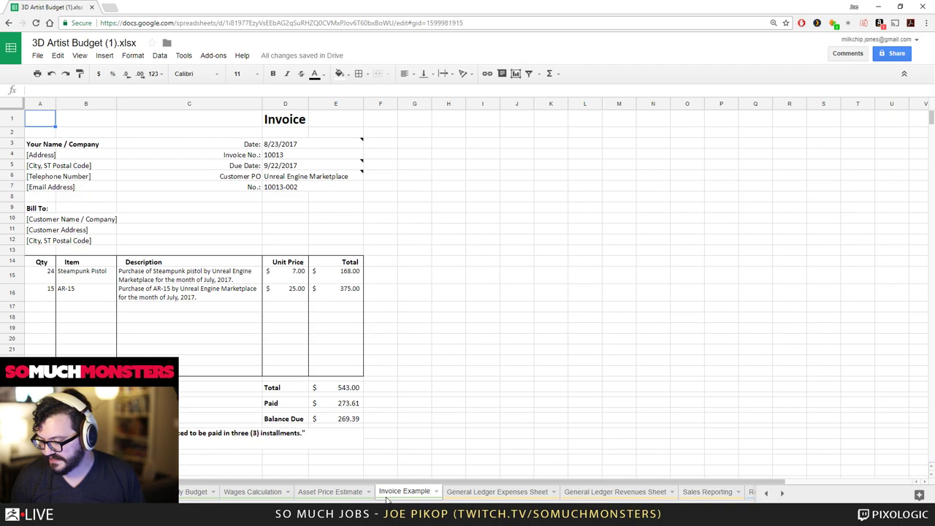
click(328, 491)
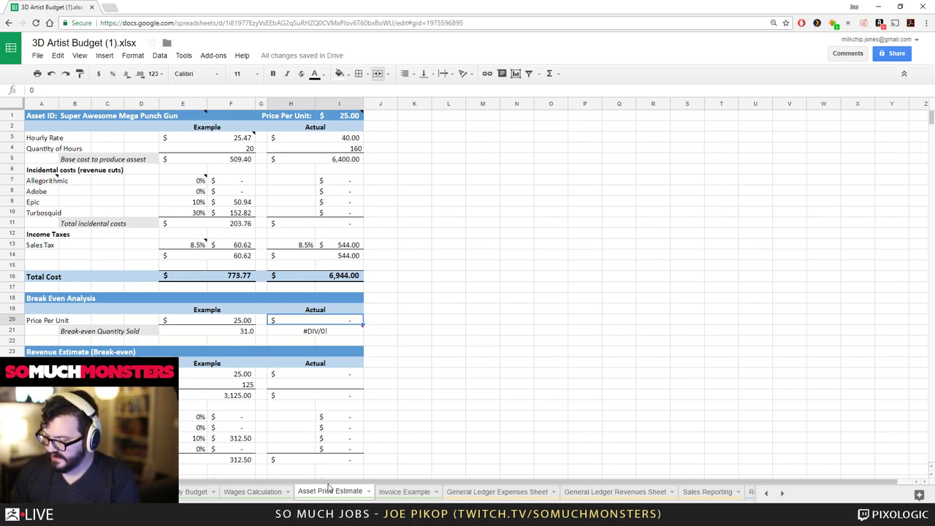
Set the actual Price Per Unit in the break-even Revenue Estimate to 40.
key(Down)
key(Down)
key(Down)
key(Down)
key(Down)
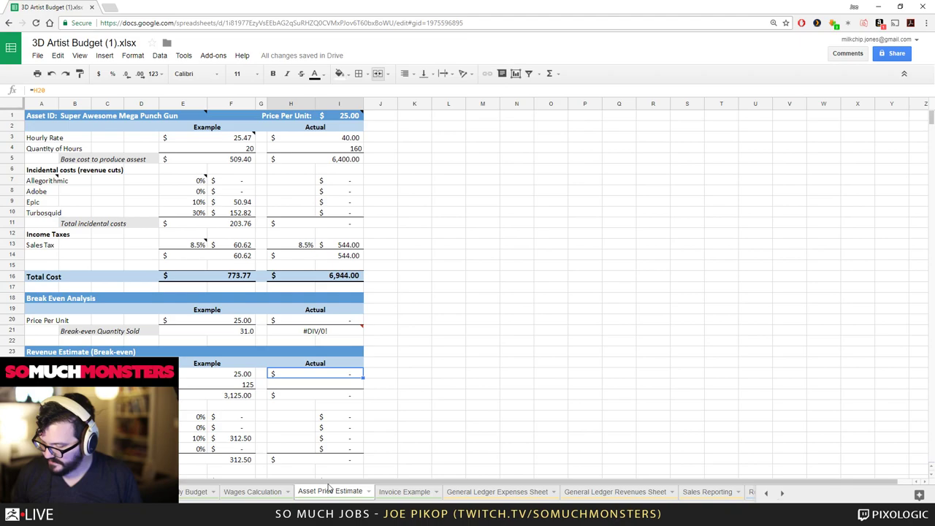
text(40)
key(Return)
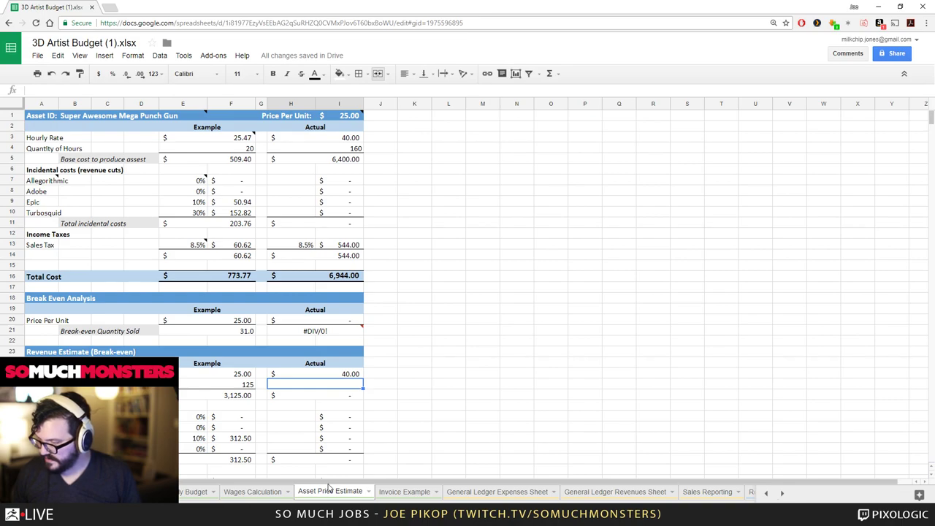
Set the actual Quantity Sold in the break-even Revenue Estimate to 12.
text(12)
key(Return)
key(Down)
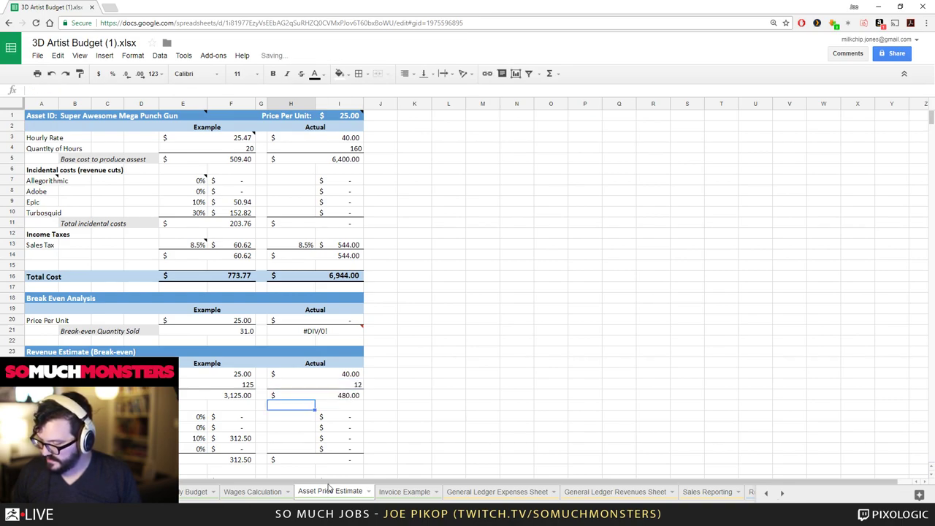
key(Down)
key(Down)
key(Down)
key(Down)
key(Down)
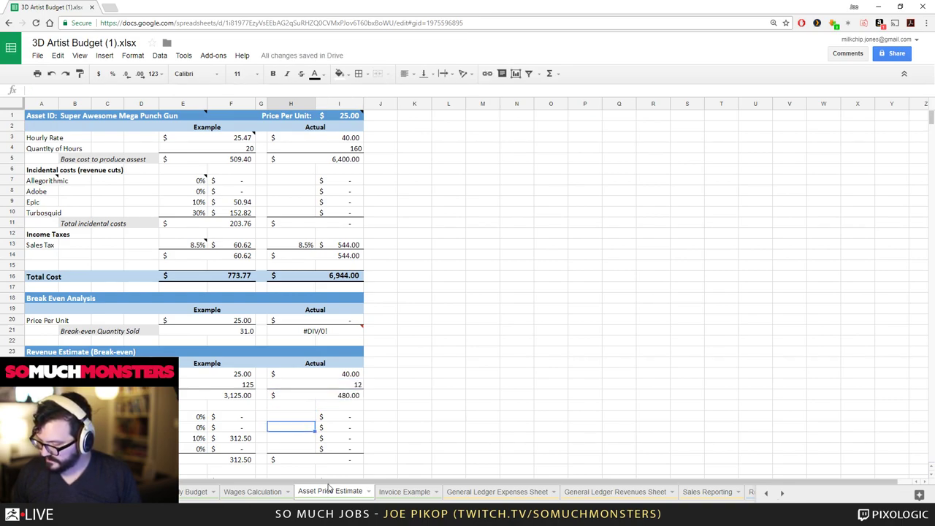
key(Down)
key(Down)
key(Down)
key(Down)
Set the actual Quantity Sold in the break-even Revenue Estimate to 160.
key(Up)
key(Up)
key(Up)
key(Up)
key(Up)
key(Up)
key(Up)
key(Up)
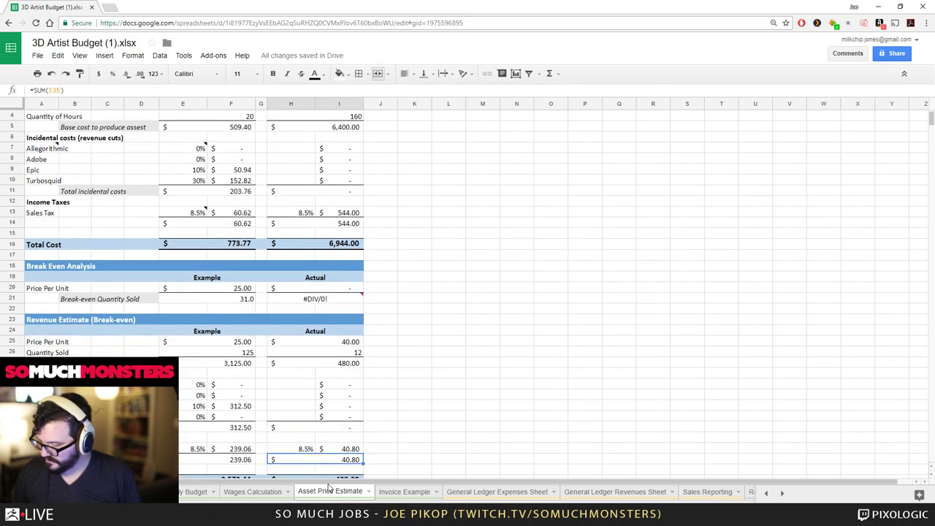
key(Up)
key(Up)
key(Up)
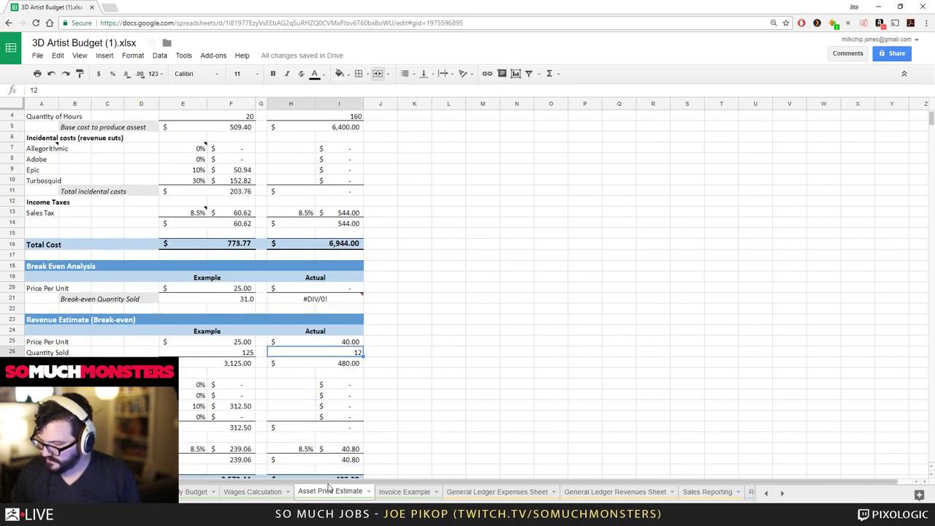
text(160)
key(Return)
Examine the actual incidental costs, income taxes and net income of the break-even Revenue Estimate.
key(Down)
key(Down)
key(Down)
key(Down)
key(Down)
key(Down)
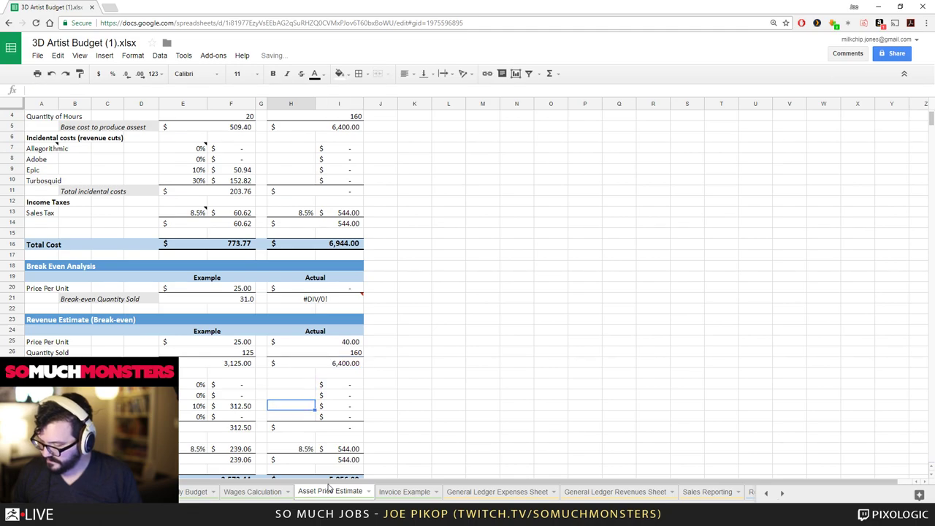
key(Up)
key(Up)
key(Up)
key(Up)
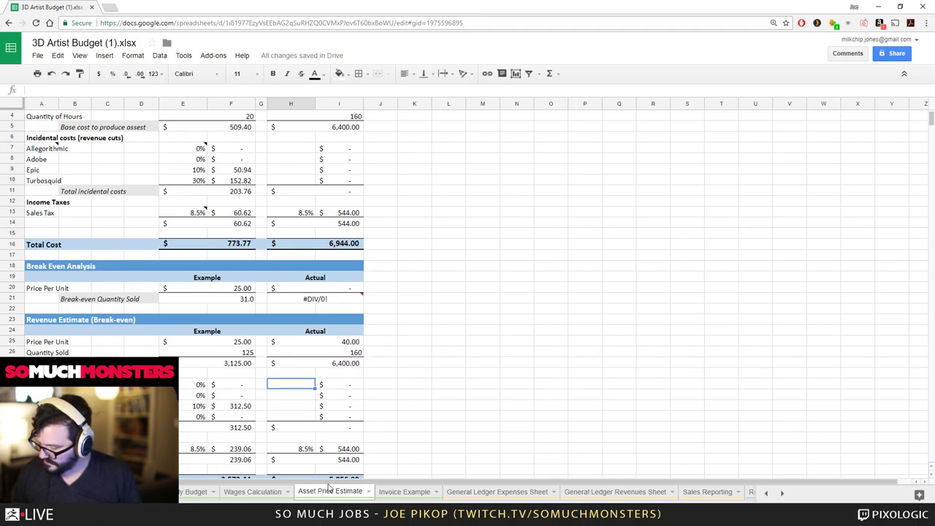
key(Down)
key(Down)
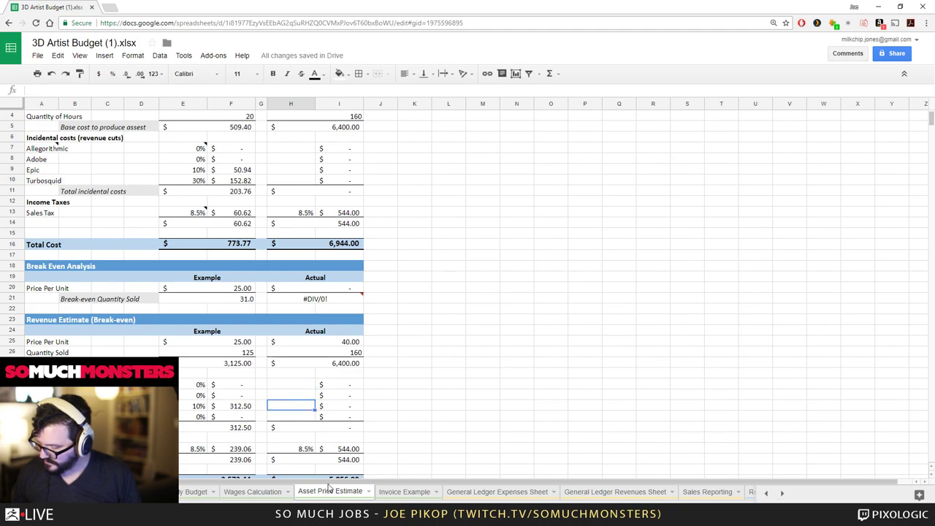
key(Down)
key(Down)
key(Down)
key(Down)
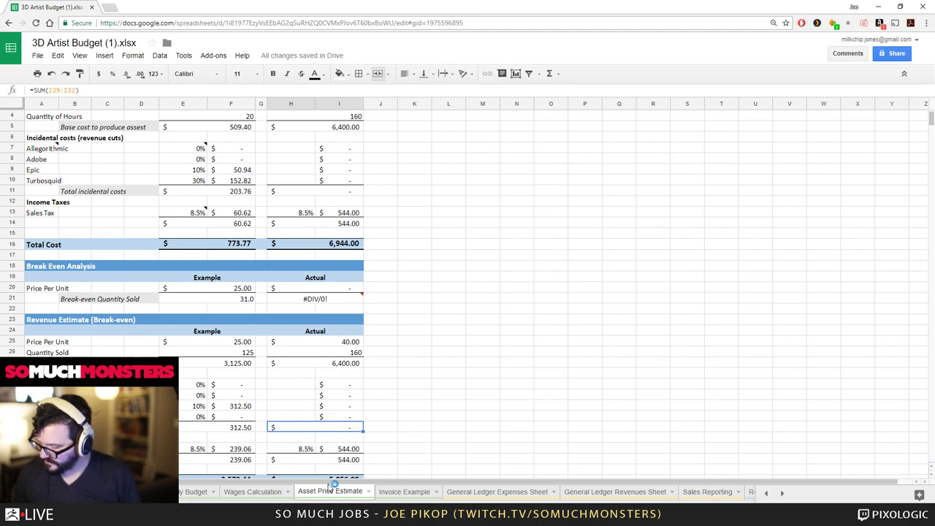
key(Down)
key(Down)
key(Down)
key(Down)
key(Down)
key(Down)
key(Down)
key(Down)
key(Down)
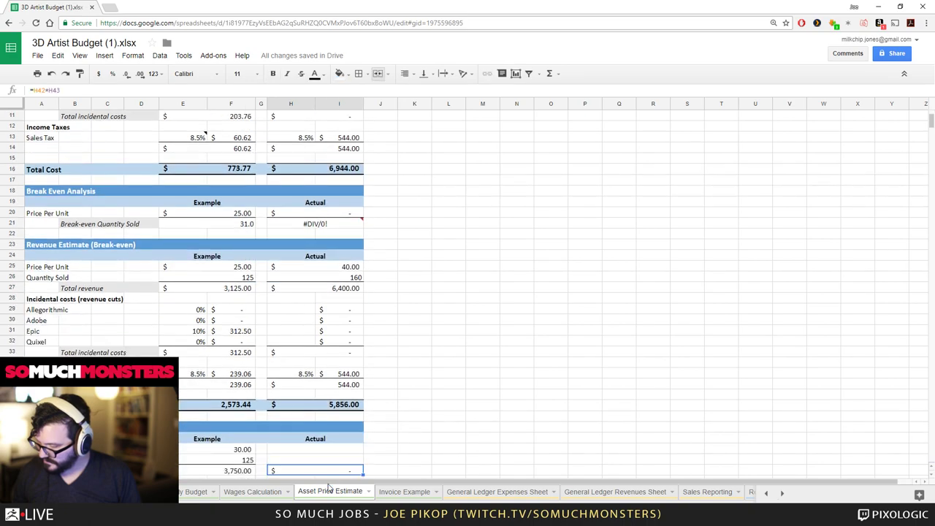
key(Up)
key(Up)
key(Up)
key(Up)
key(Up)
key(Up)
key(Up)
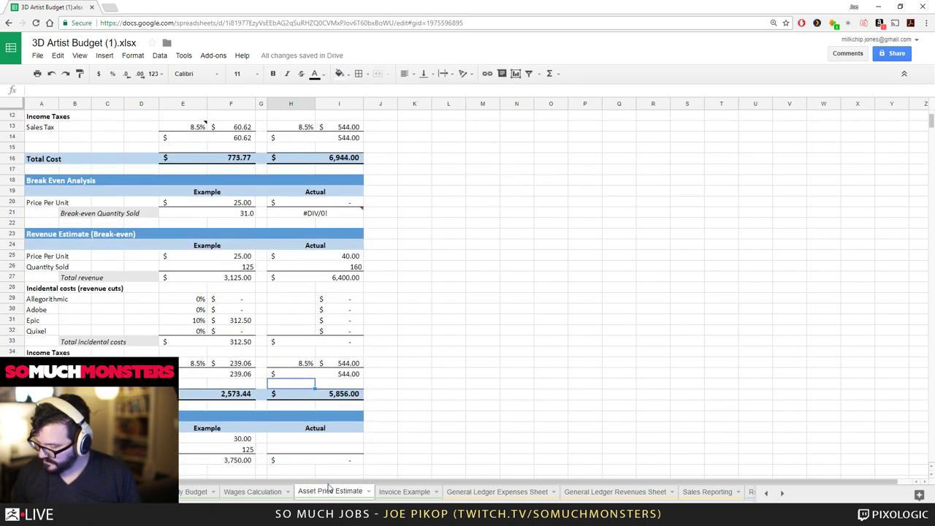
Examine the Revenue Estimate for a price above break-even, down to its final total row.
key(Down)
key(Down)
key(Down)
key(Down)
key(Down)
key(Down)
key(Down)
key(Down)
key(Down)
key(Down)
key(Down)
key(Down)
key(Down)
key(Down)
key(Down)
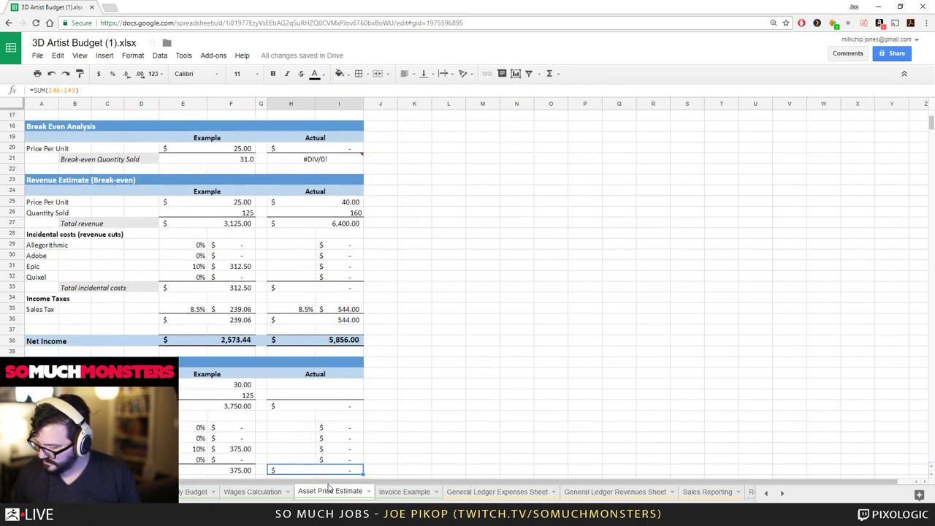
key(Down)
key(Down)
key(Down)
key(Down)
key(Down)
key(Down)
key(Down)
key(Down)
key(Down)
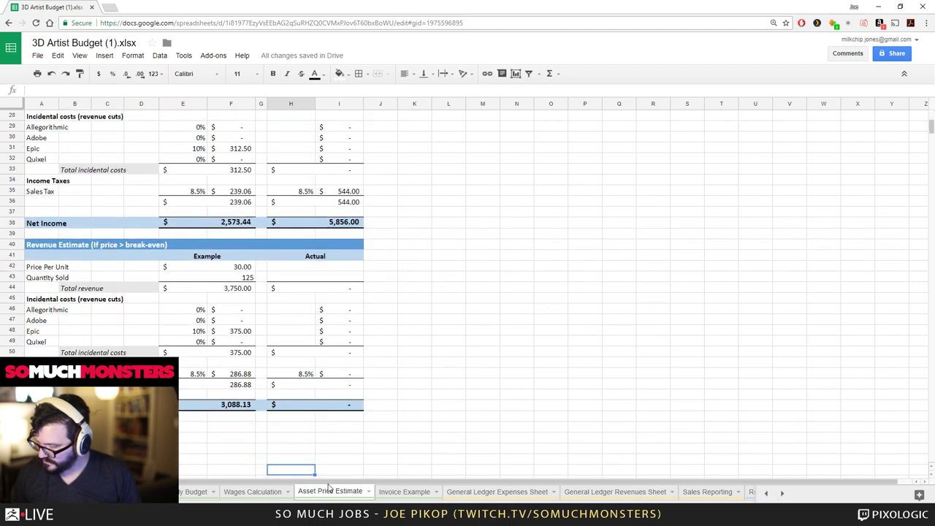
key(Up)
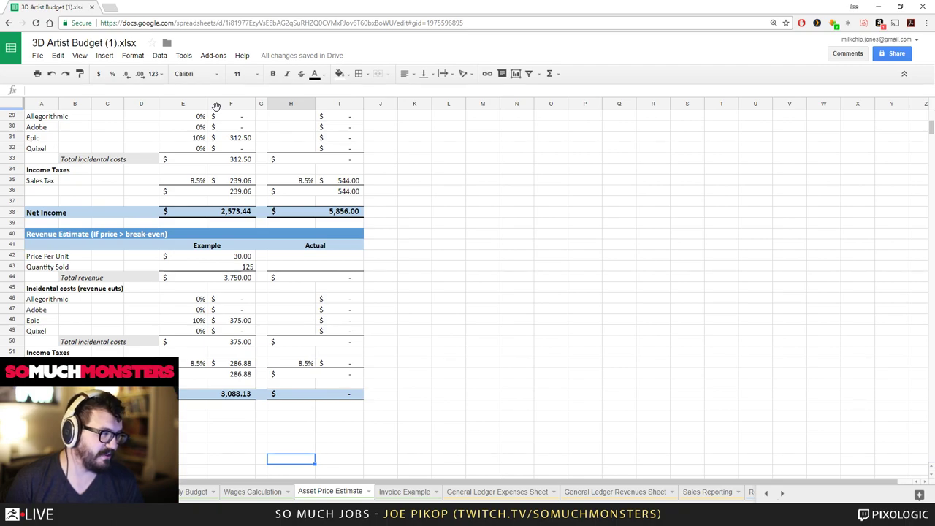
Close the budget spreadsheet, switch to ZBrush and smooth the alien bust's chin with the draw size reduced to 68.
click(92, 7)
drag(409, 232, 468, 211)
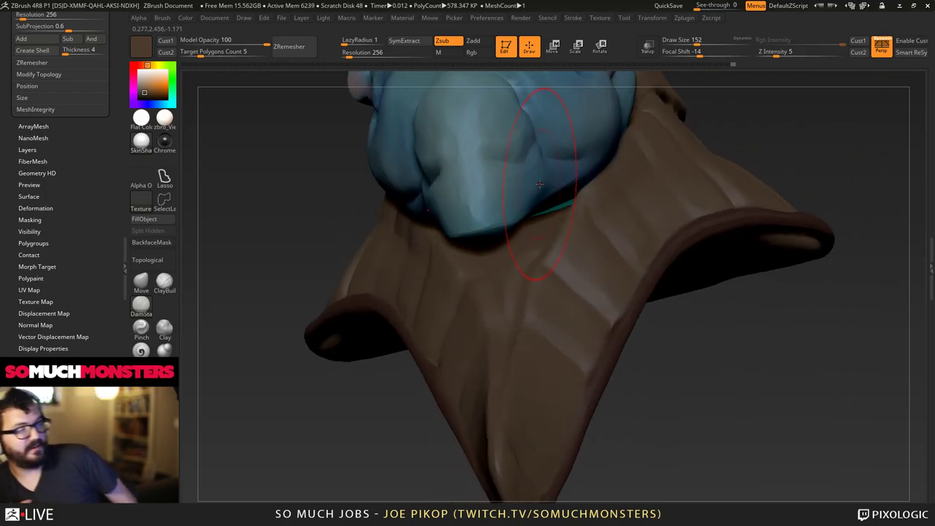
right_drag(539, 184, 563, 344)
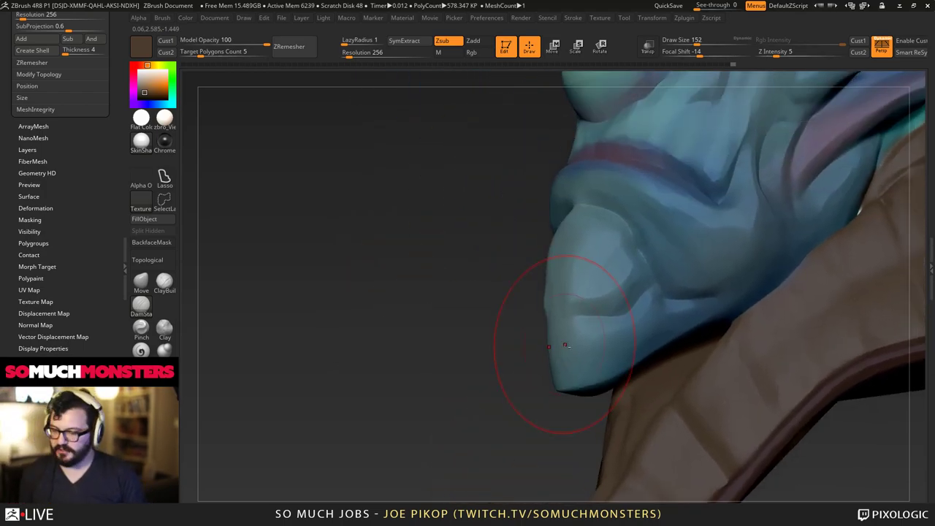
key([)
key([)
key([)
mouse_move(595, 265)
shift+mouse_down()
mouse_move(591, 273)
mouse_move(584, 265)
shift+mouse_up()
right_drag(574, 263, 591, 261)
shift+drag(591, 262, 605, 247)
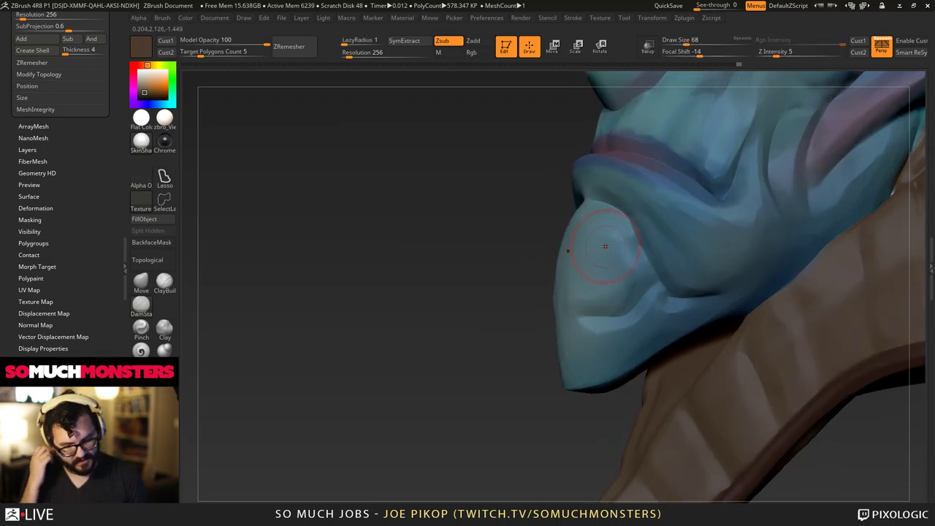
key(1)
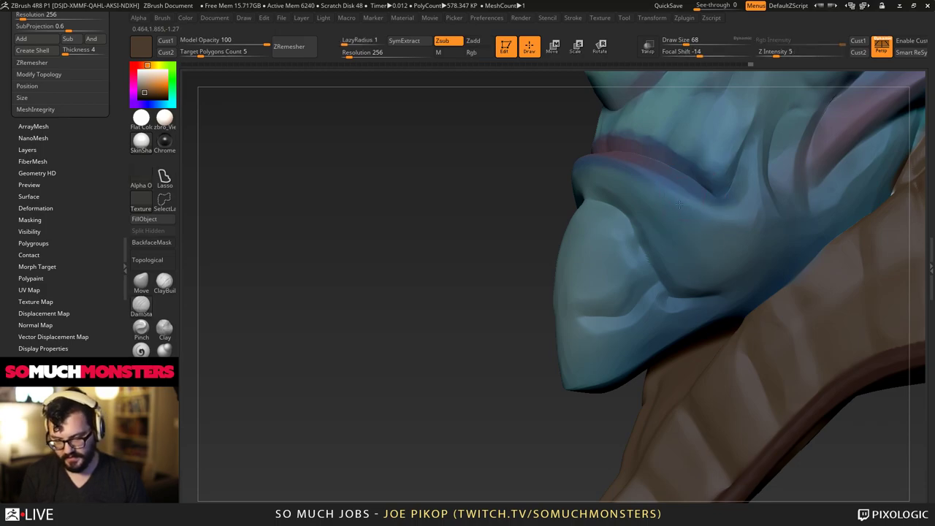
Turn off the polypaint on the Recovered_Tool1_1 subtool to show the bust without its colours.
right_drag(703, 159, 612, 245)
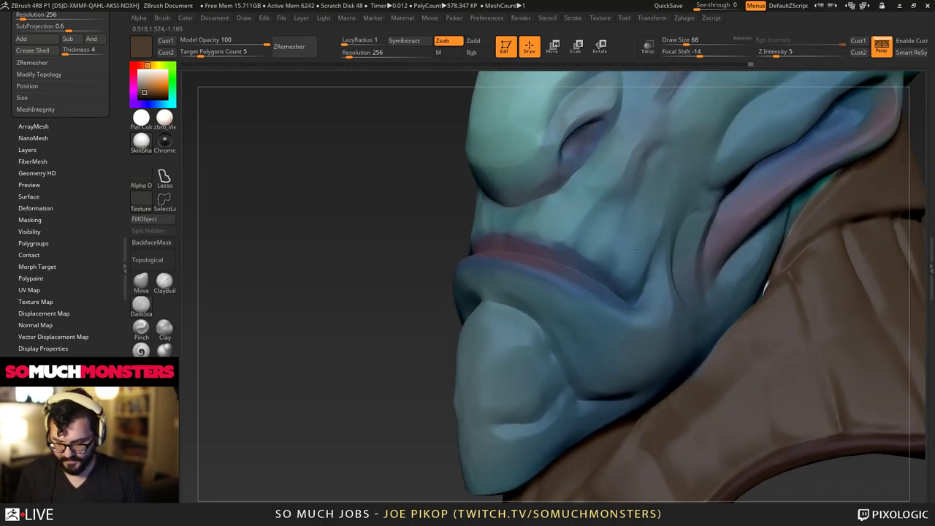
alt+right_drag(552, 269, 548, 402)
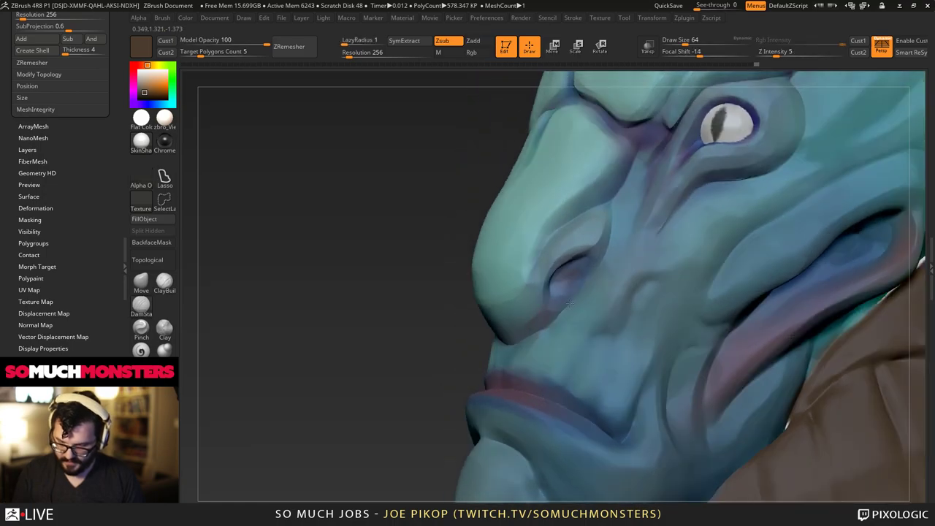
drag(16, 138, 14, 187)
drag(9, 95, 9, 152)
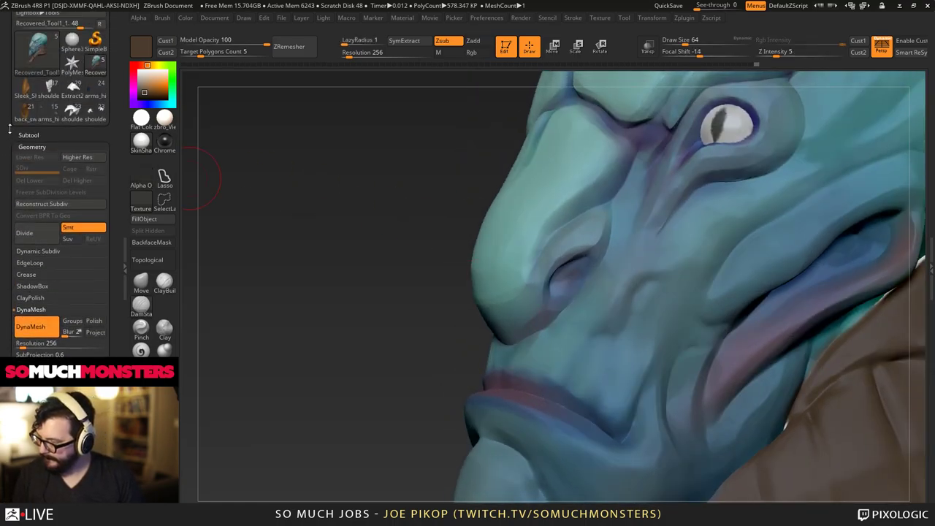
click(33, 137)
click(89, 147)
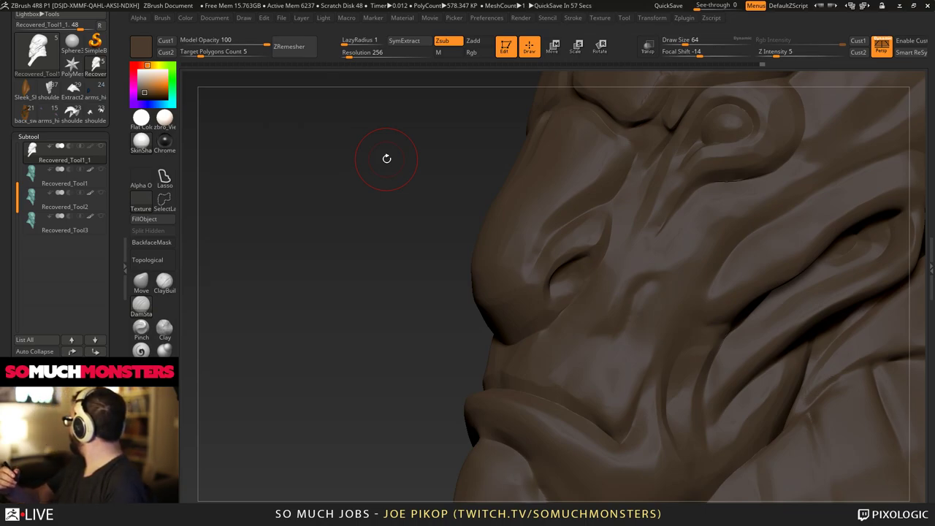
Smooth the upper side of the alien's nose and choose a different sculpting brush for that area.
drag(386, 158, 581, 236)
key(shift)
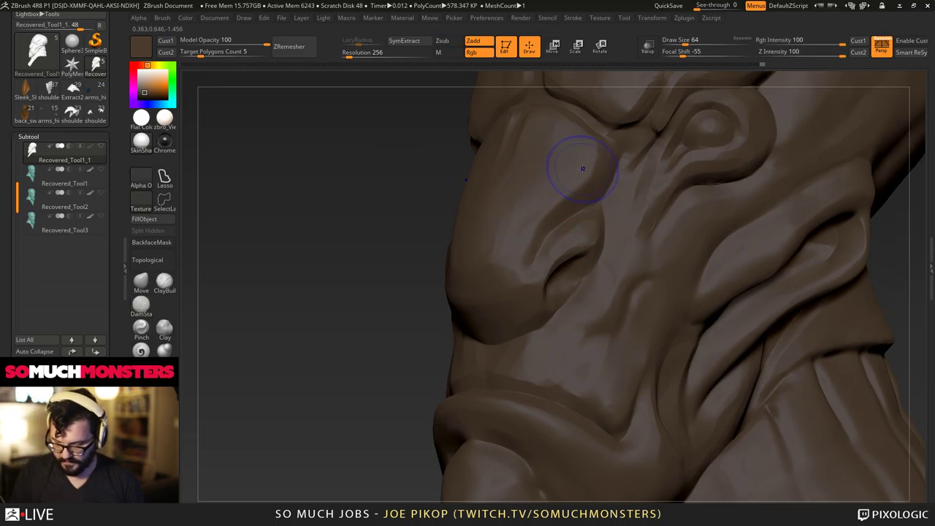
shift+drag(571, 174, 568, 183)
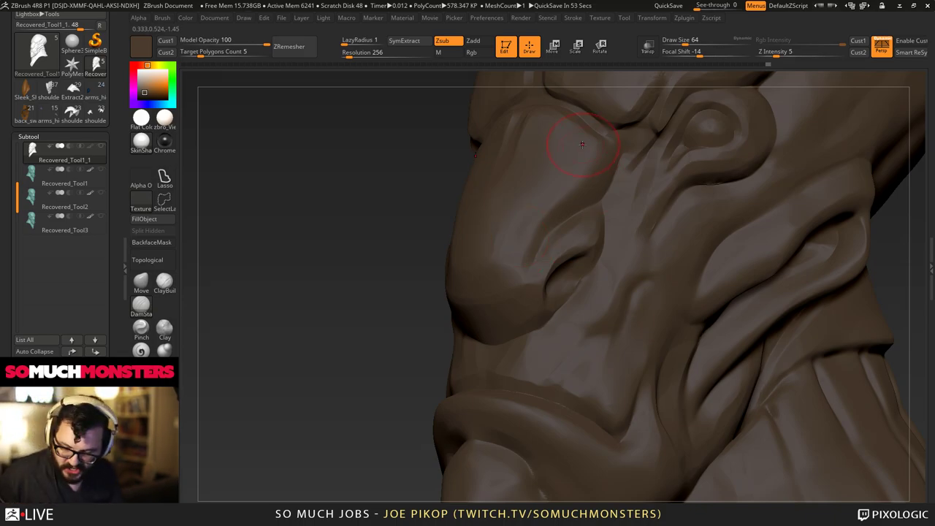
click(142, 351)
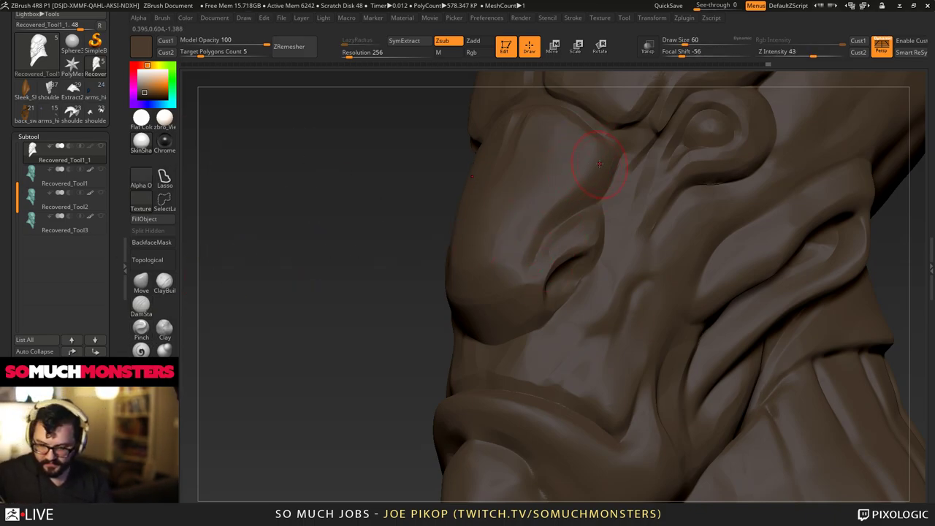
Build up clay inside the alien's nostril with the ClayBuildup brush at draw size 28 and smooth the area around it.
mouse_move(562, 199)
mouse_down()
mouse_move(545, 224)
mouse_move(542, 259)
mouse_move(562, 267)
mouse_up()
drag(351, 249, 387, 233)
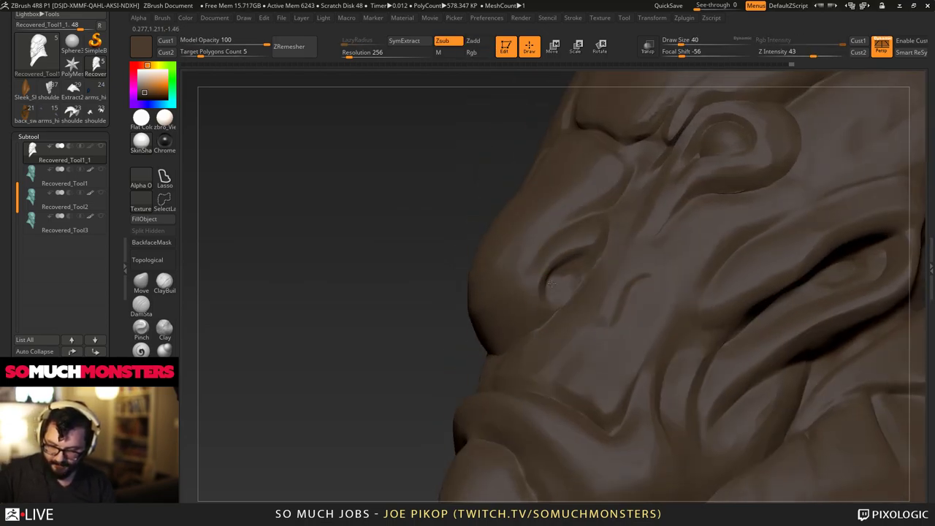
click(165, 282)
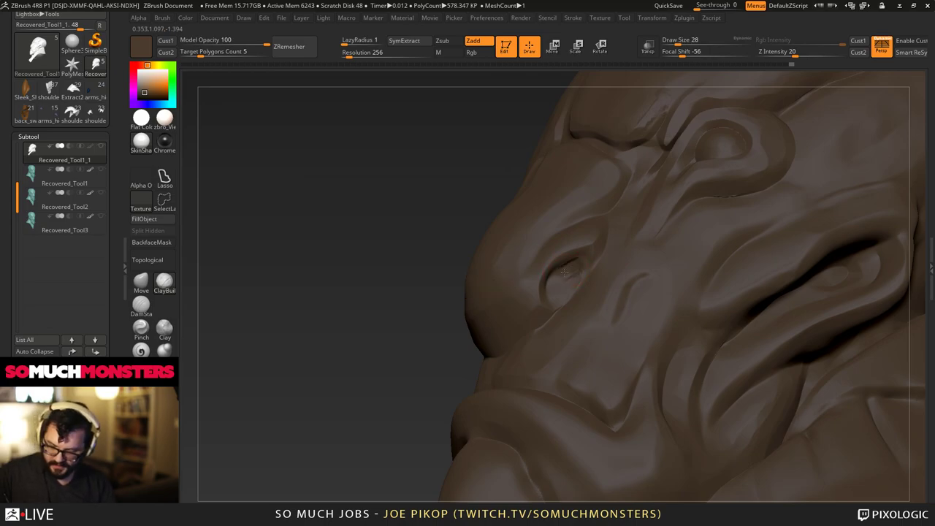
mouse_move(565, 272)
mouse_down()
mouse_move(549, 290)
mouse_move(557, 297)
mouse_up()
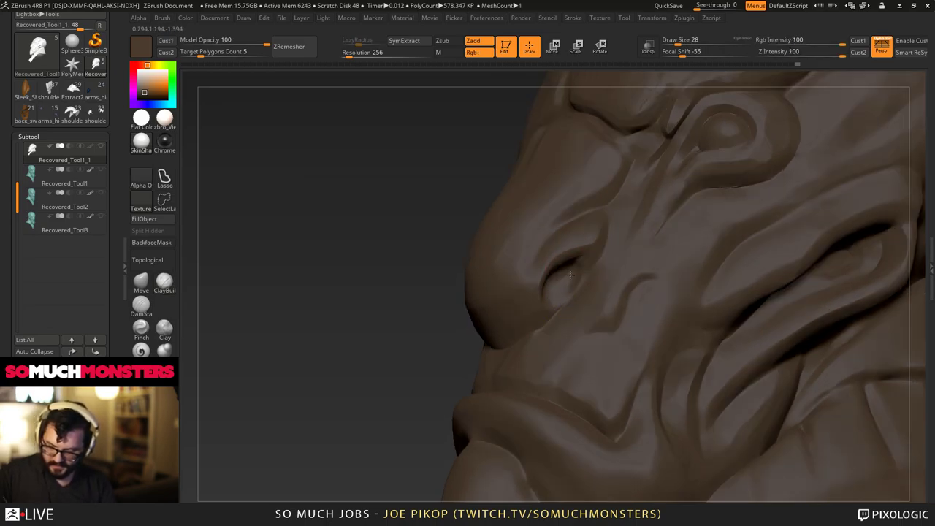
mouse_move(561, 285)
right_down()
mouse_move(581, 269)
mouse_move(593, 238)
right_up()
shift+drag(583, 279, 537, 326)
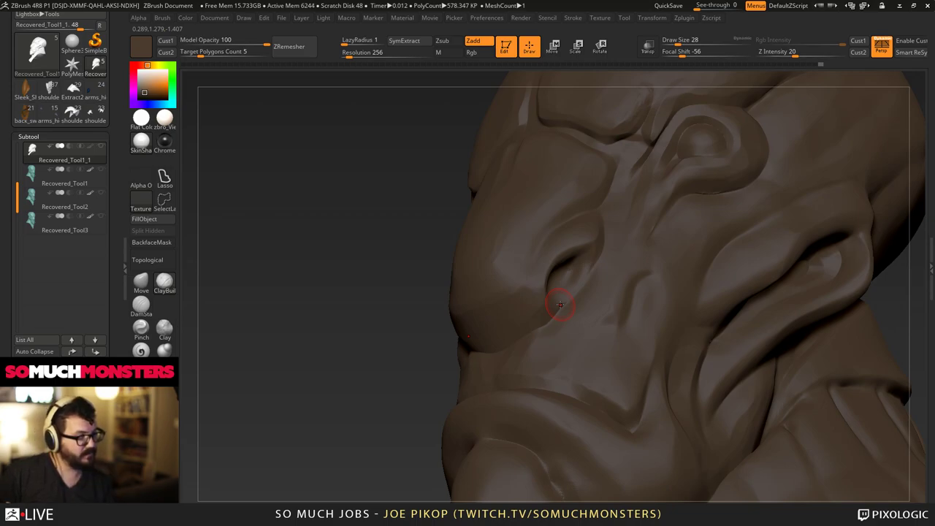
key(ctrl+z)
key(ctrl+shift+z)
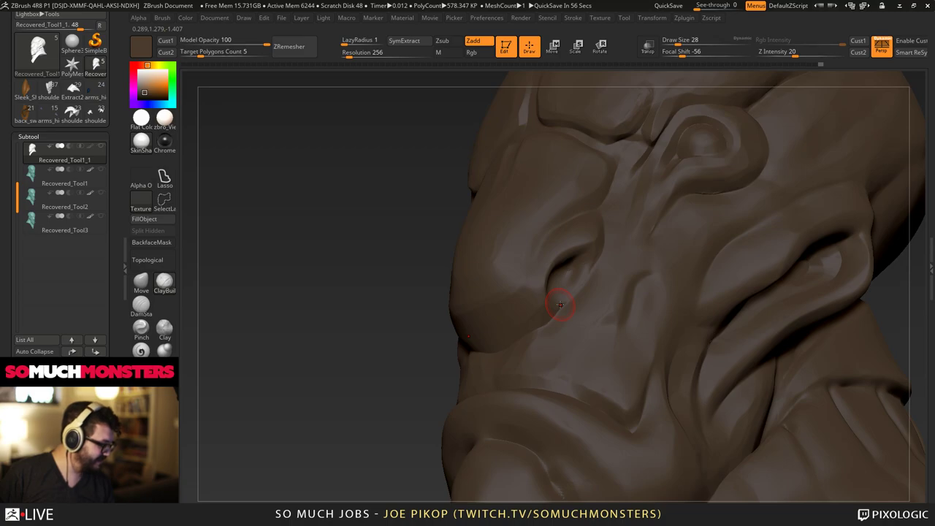
right_drag(556, 279, 566, 252)
key(ctrl+z)
key(ctrl+z)
key(ctrl+z)
key(ctrl+z)
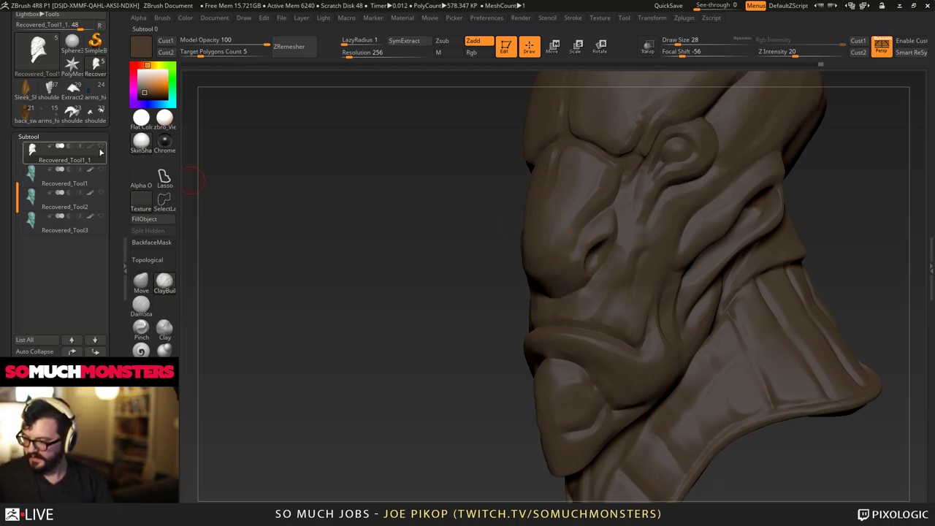
Compare the bust with the untitled layer of Recovered_Tool1_1 at intensity -1, and set that layer to 0.
drag(2, 355, 19, 160)
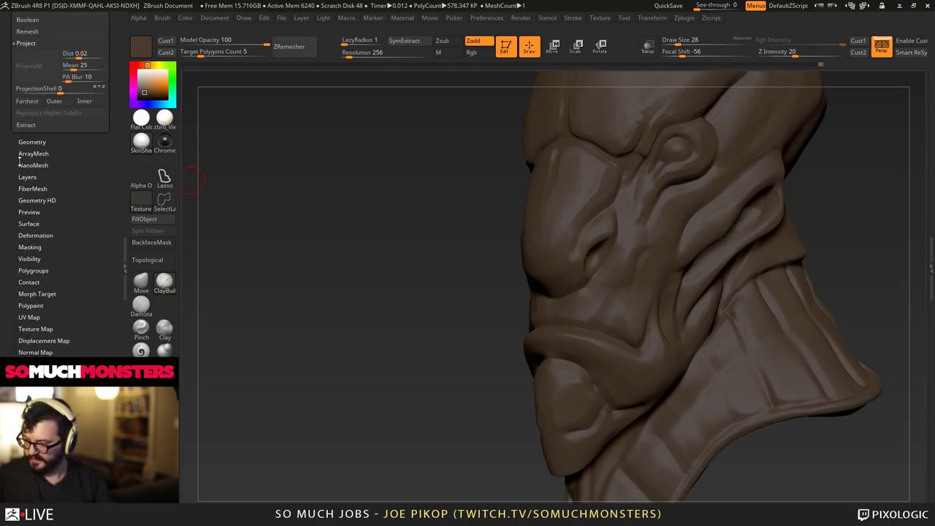
click(27, 176)
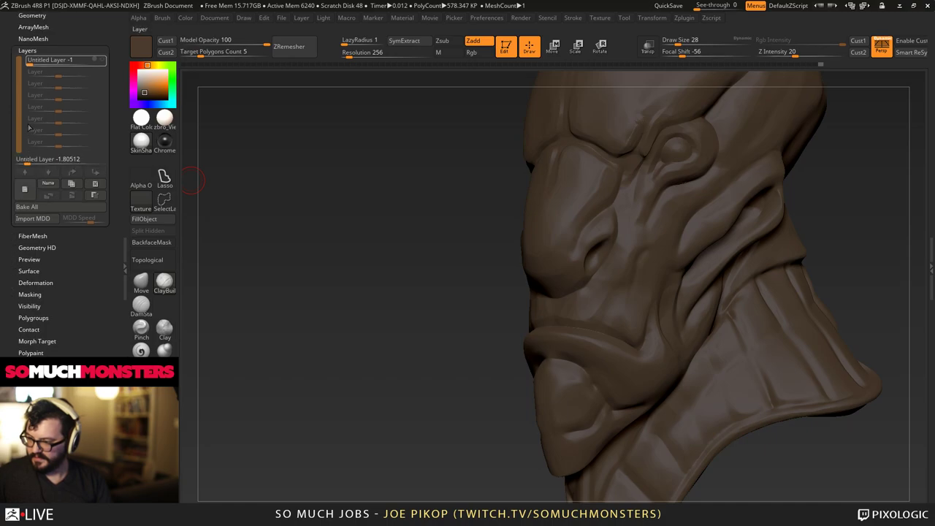
click(103, 60)
click(103, 61)
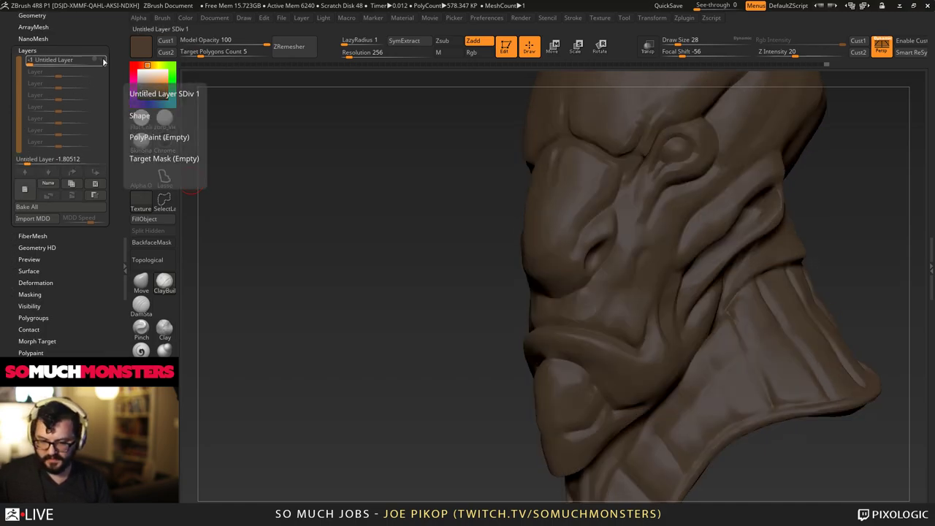
mouse_move(27, 64)
mouse_down()
mouse_move(89, 64)
mouse_move(25, 66)
mouse_up()
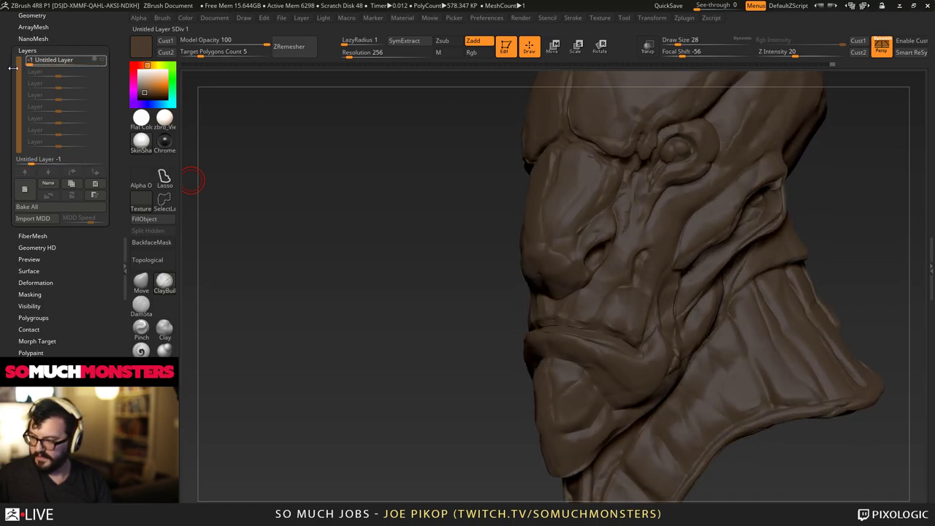
mouse_move(12, 164)
mouse_down()
mouse_move(13, 188)
mouse_move(58, 196)
mouse_move(64, 177)
mouse_up()
scroll(22, 264, up, 4)
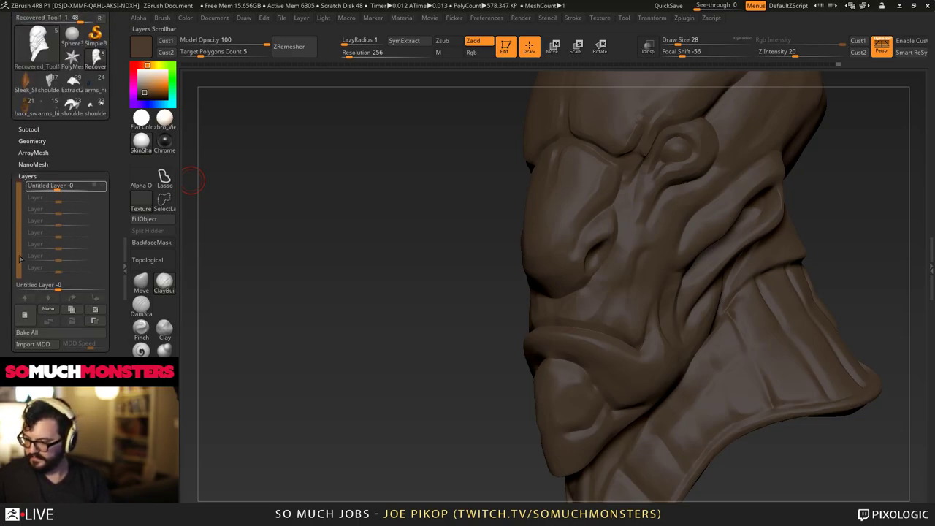
Select the Recovered_Tool1 subtool and examine its low-poly mesh and its layers.
click(29, 130)
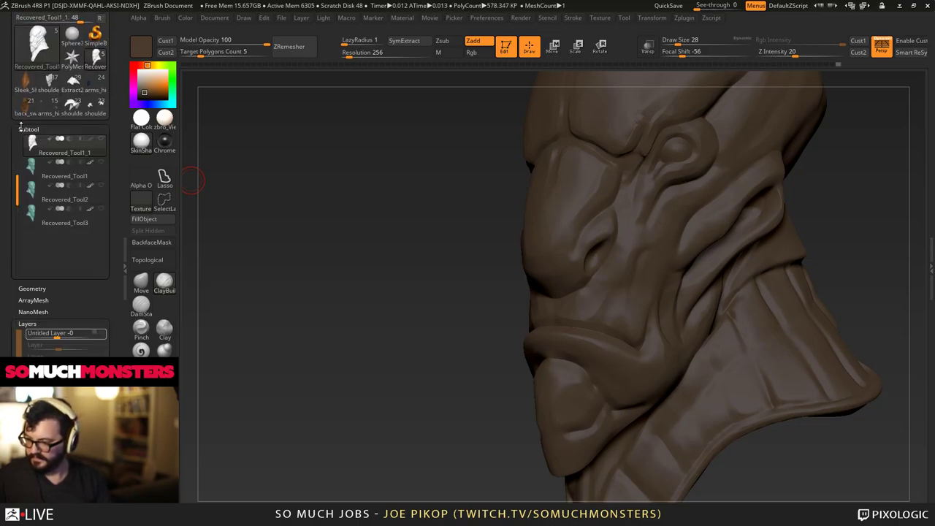
click(32, 172)
scroll(31, 176, down, 8)
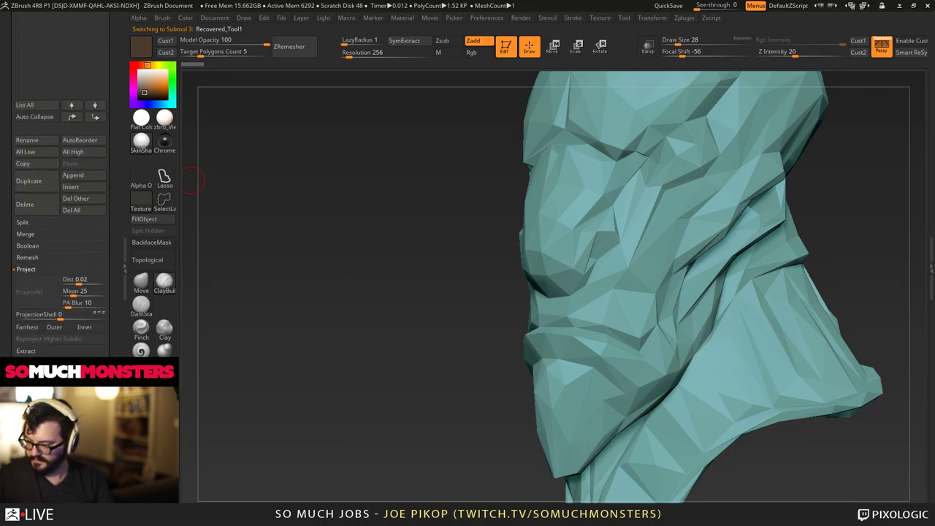
click(14, 176)
scroll(26, 211, up, 10)
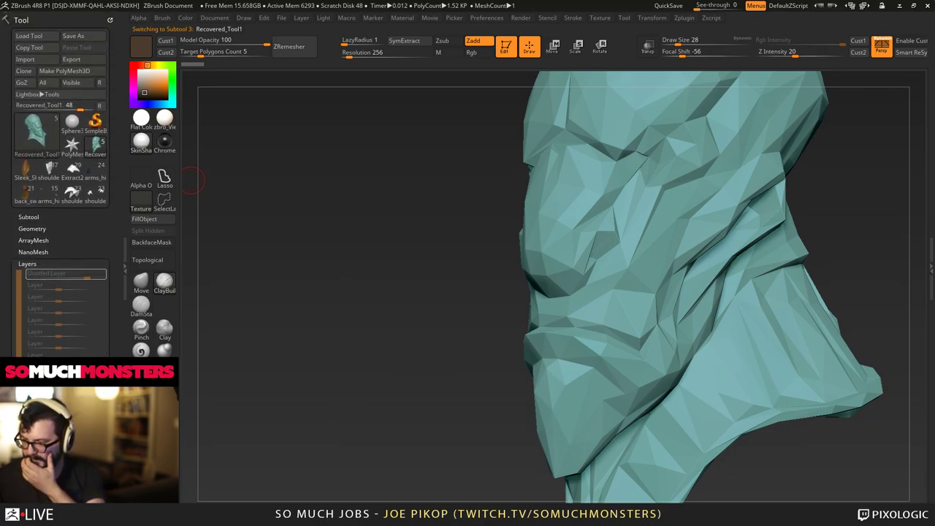
click(26, 209)
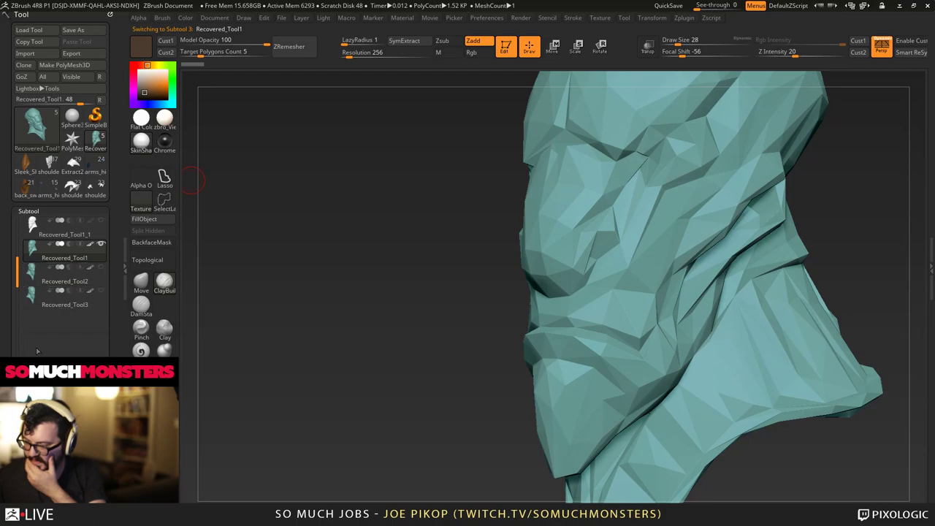
Select the Recovered_Tool3 subtool and examine its mesh, projection settings and layers.
click(31, 295)
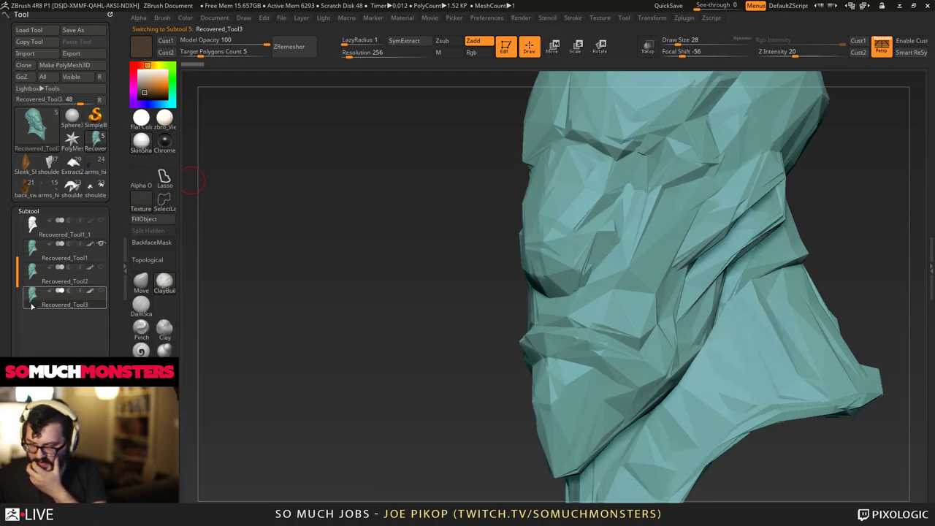
scroll(9, 229, down, 8)
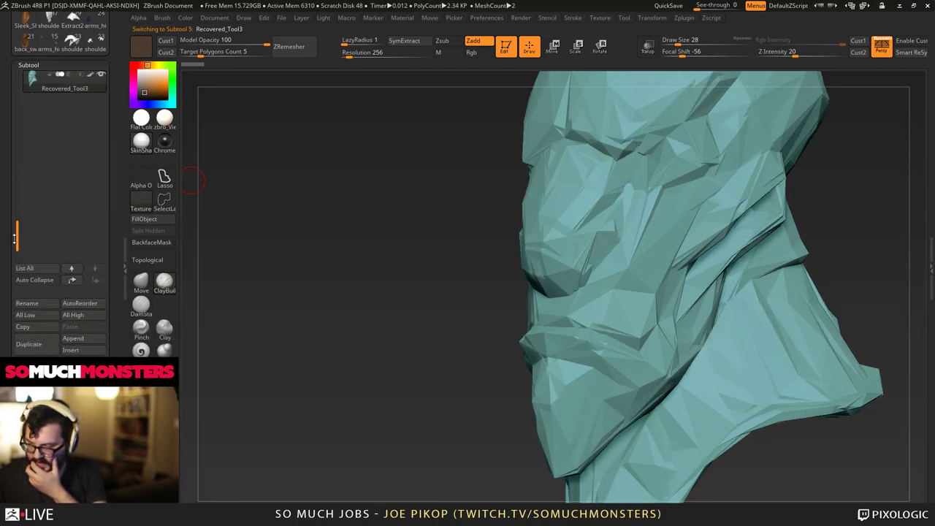
scroll(9, 230, down, 5)
scroll(17, 290, down, 10)
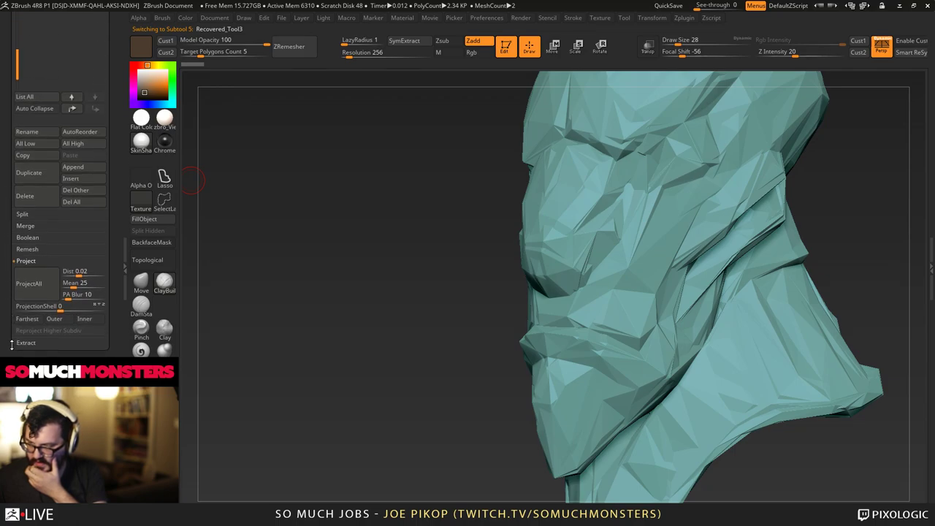
scroll(19, 281, up, 10)
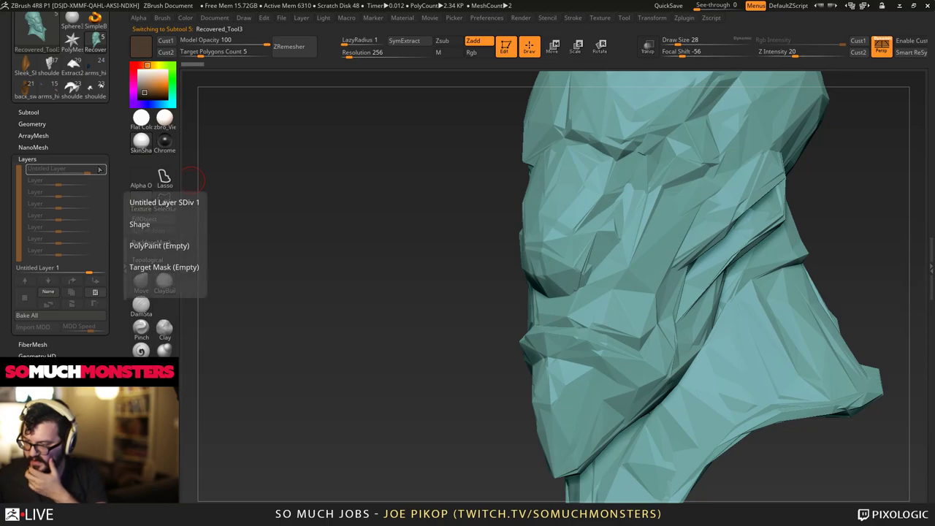
key(g)
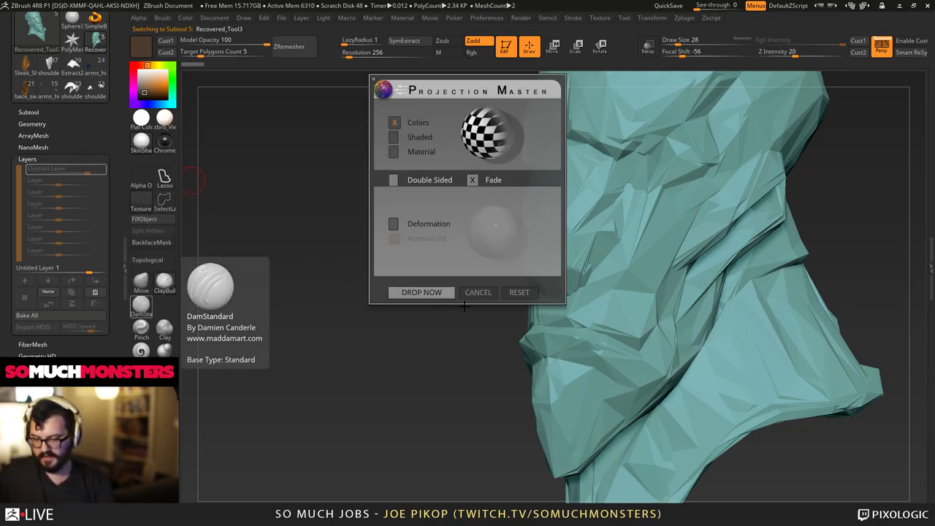
click(474, 290)
key(d)
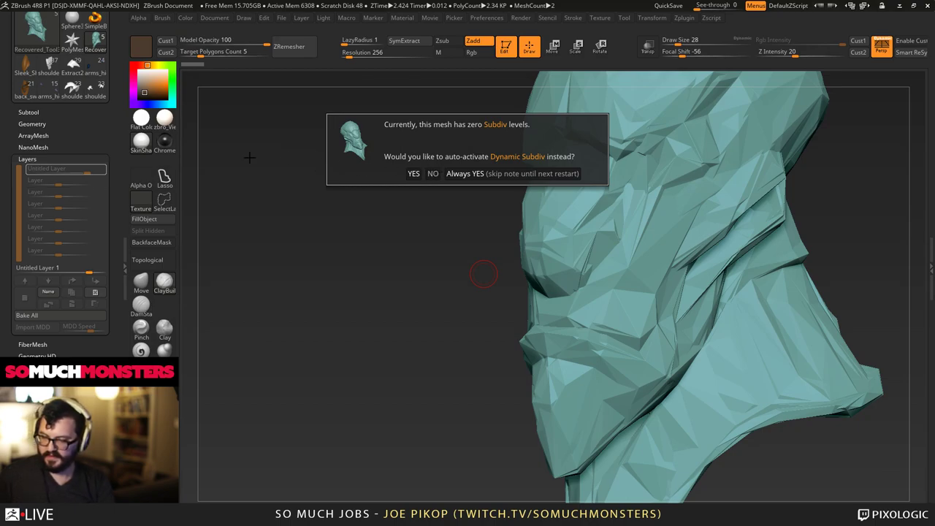
click(433, 173)
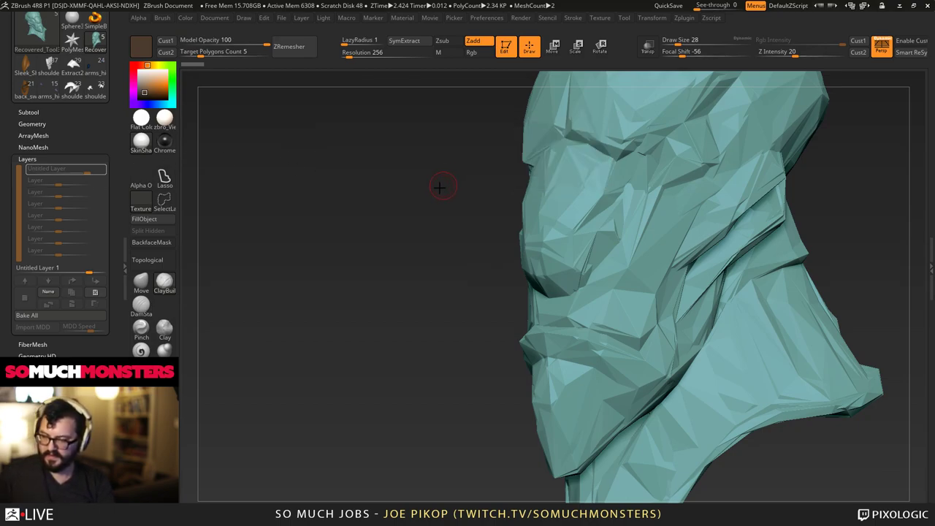
Select the Recovered_Tool2 subtool and examine the whole low-poly bust, dismissing Projection Master.
click(28, 112)
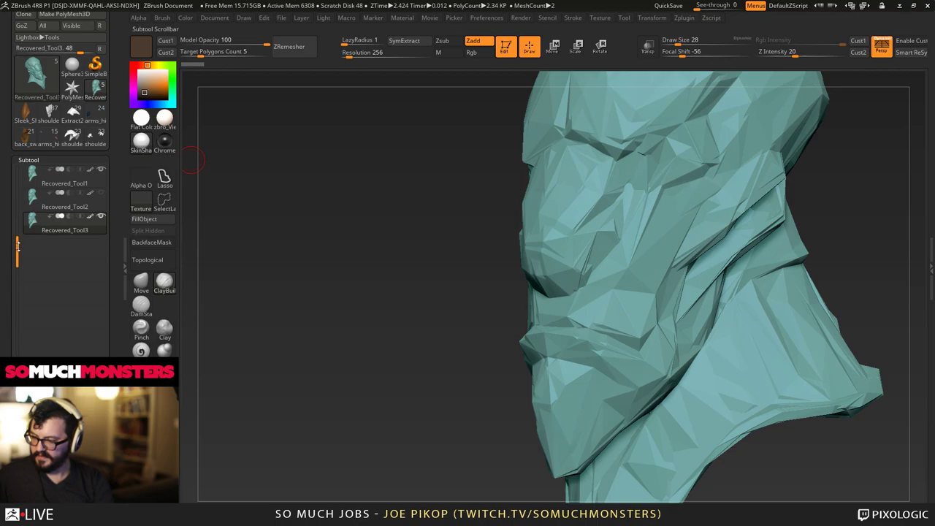
key(Up)
drag(373, 238, 379, 272)
key(f)
key(g)
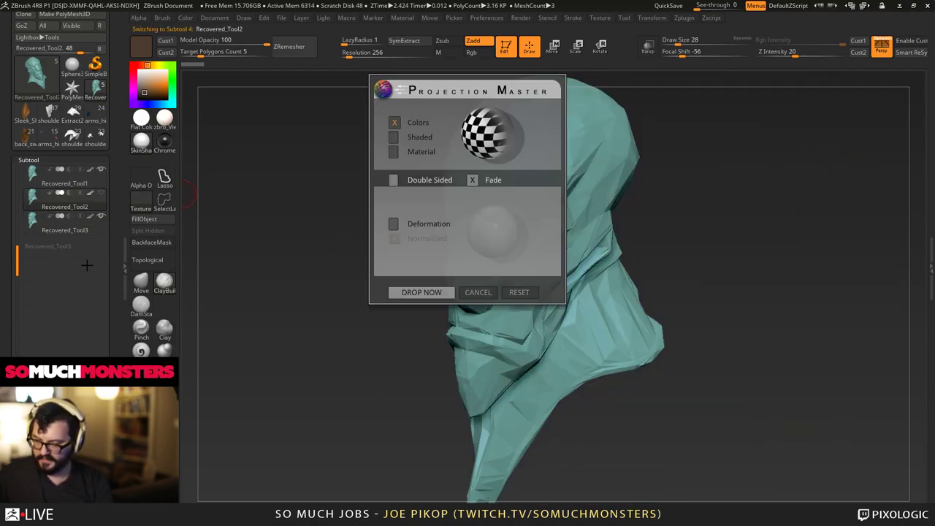
click(467, 295)
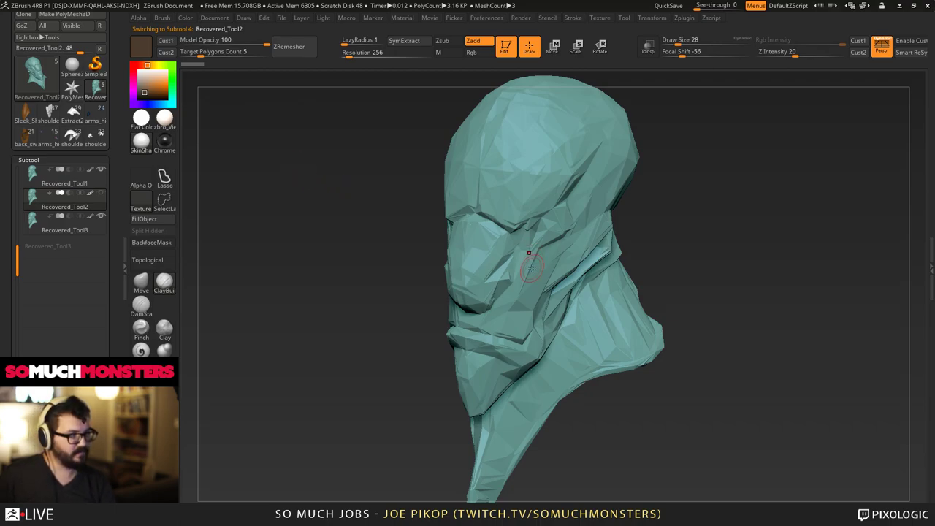
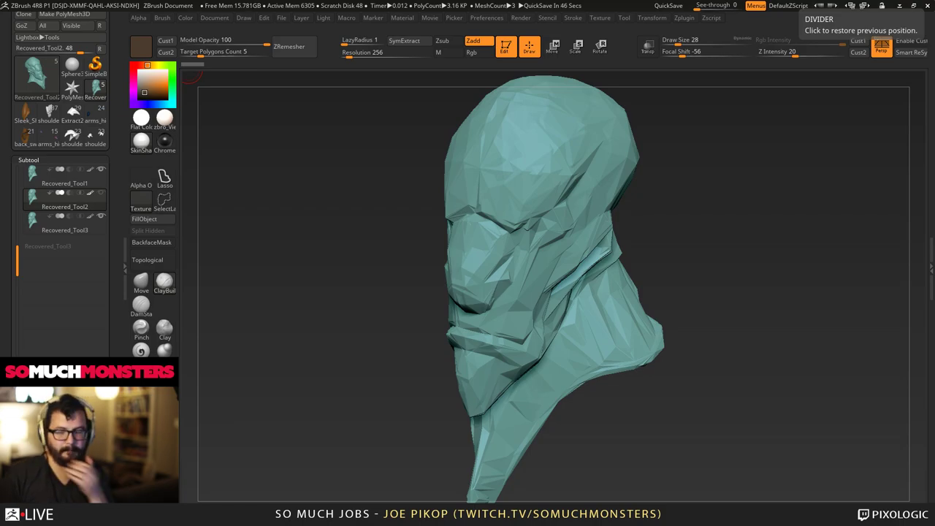
Select the fishman03 subtool and hide all the other subtools so that only it is displayed.
click(29, 180)
drag(17, 256, 10, 150)
click(29, 178)
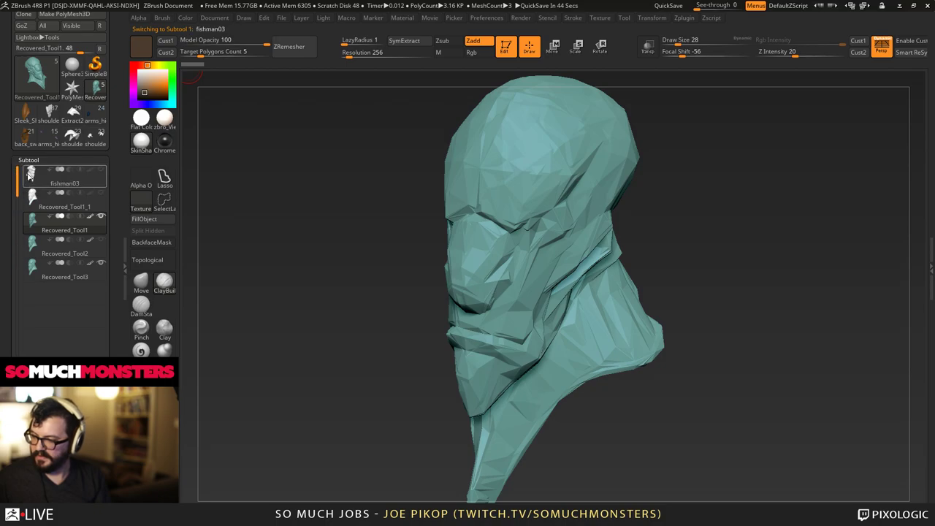
drag(301, 201, 327, 202)
shift+click(102, 171)
shift+click(102, 171)
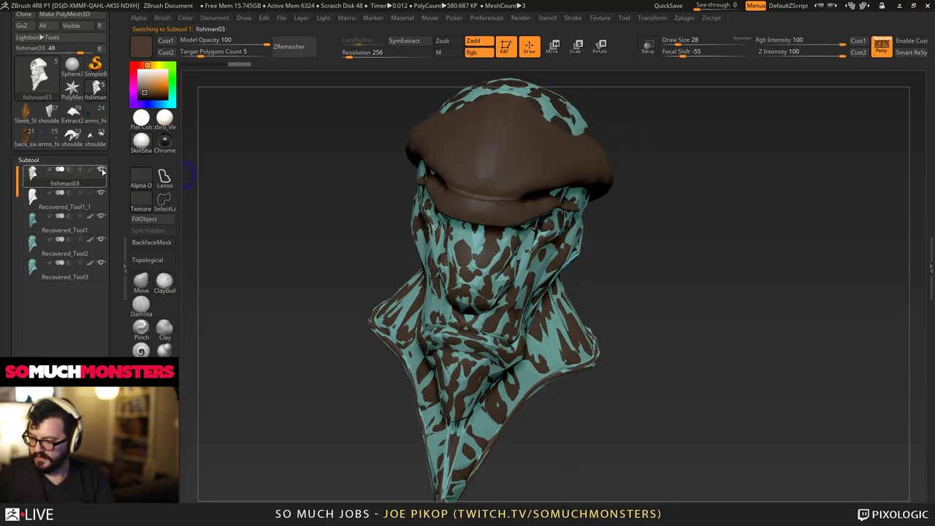
shift+click(102, 171)
Turn off the fifth listed layer of fishman03 to remove the beret from the alien's head.
drag(261, 219, 314, 228)
scroll(49, 192, down, 3)
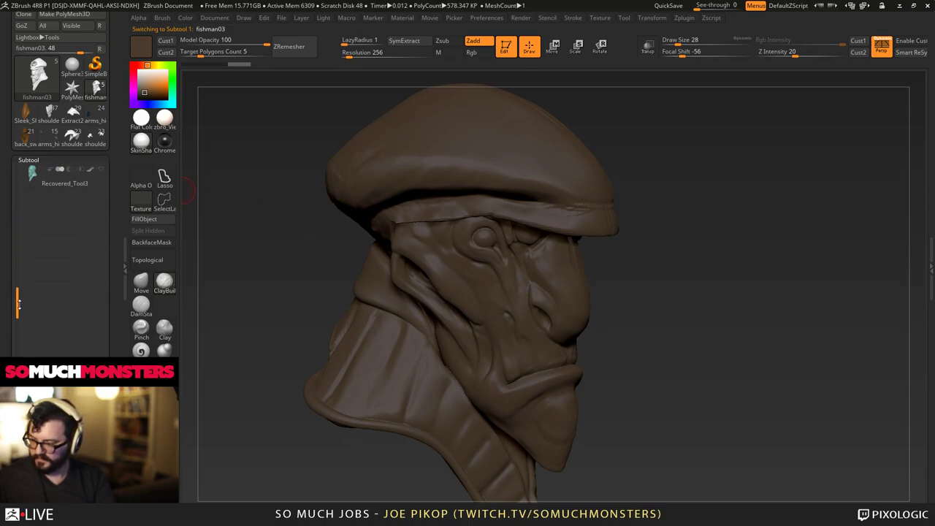
scroll(35, 292, down, 5)
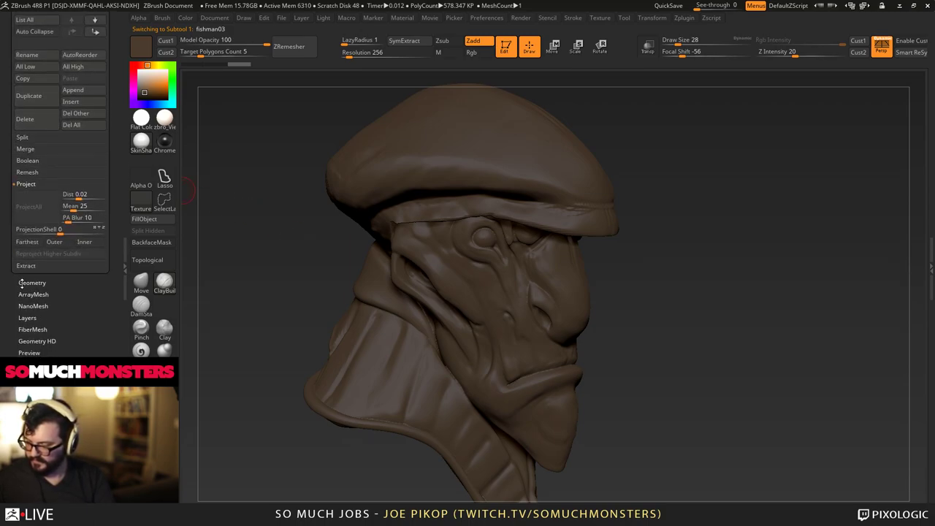
click(29, 283)
drag(27, 203, 18, 314)
click(27, 185)
click(52, 299)
click(102, 299)
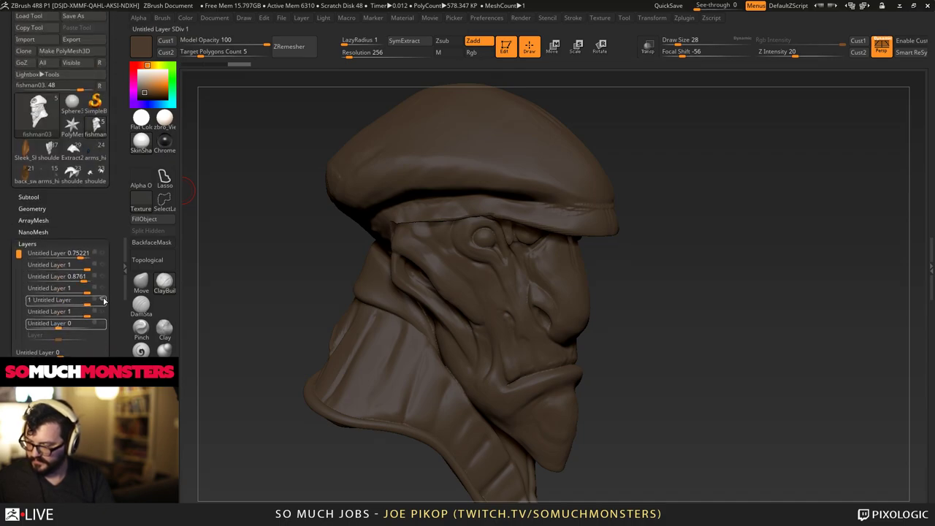
right_drag(369, 287, 443, 334)
right_drag(452, 328, 414, 246)
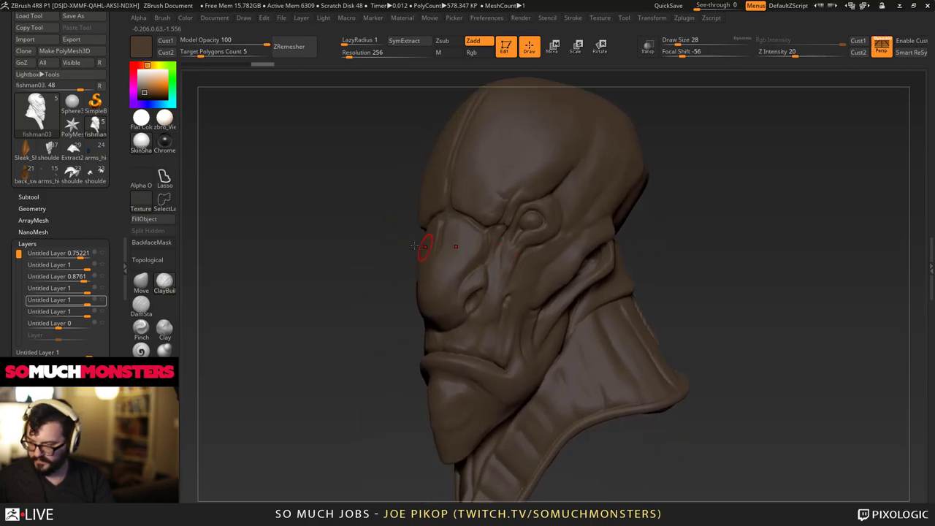
Check the remaining layers and the subtool list of fishman03, and examine the bare head up close.
drag(15, 259, 18, 306)
drag(27, 227, 27, 249)
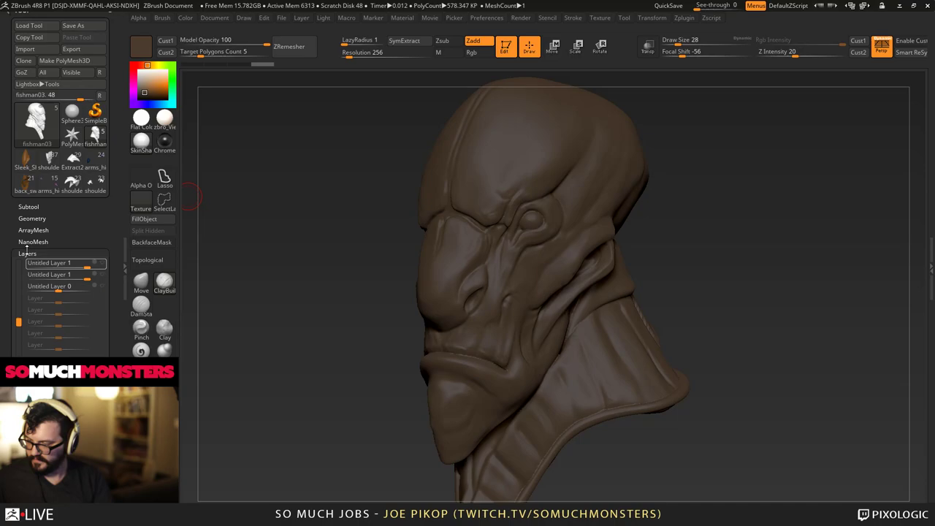
click(26, 207)
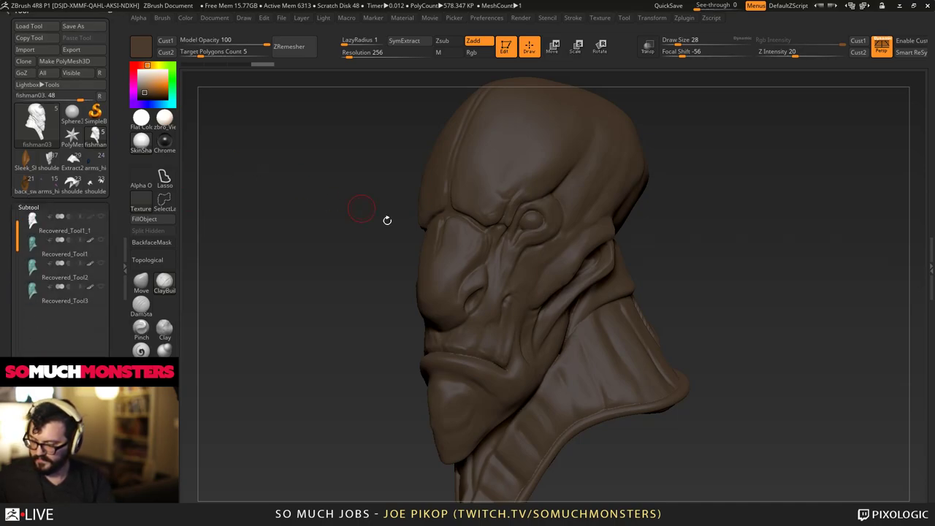
drag(387, 220, 387, 248)
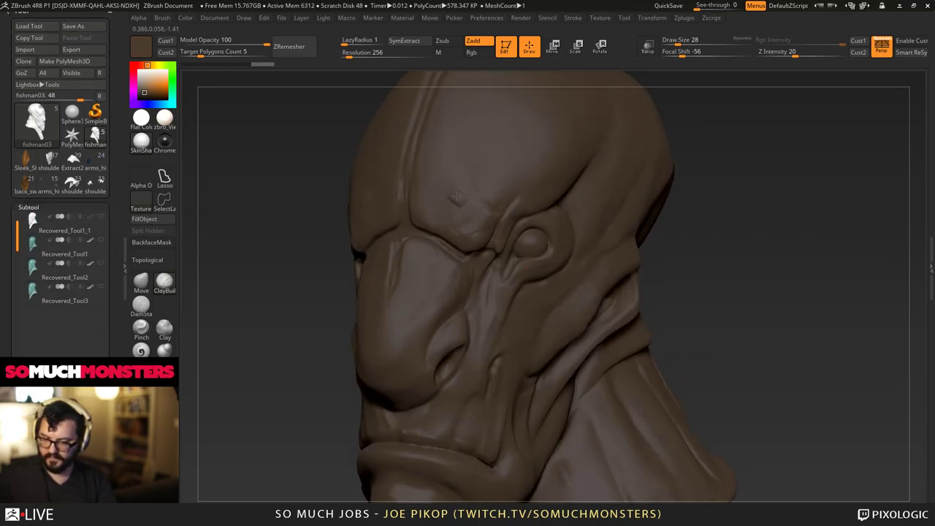
shift+drag(363, 180, 365, 200)
right_drag(423, 282, 378, 168)
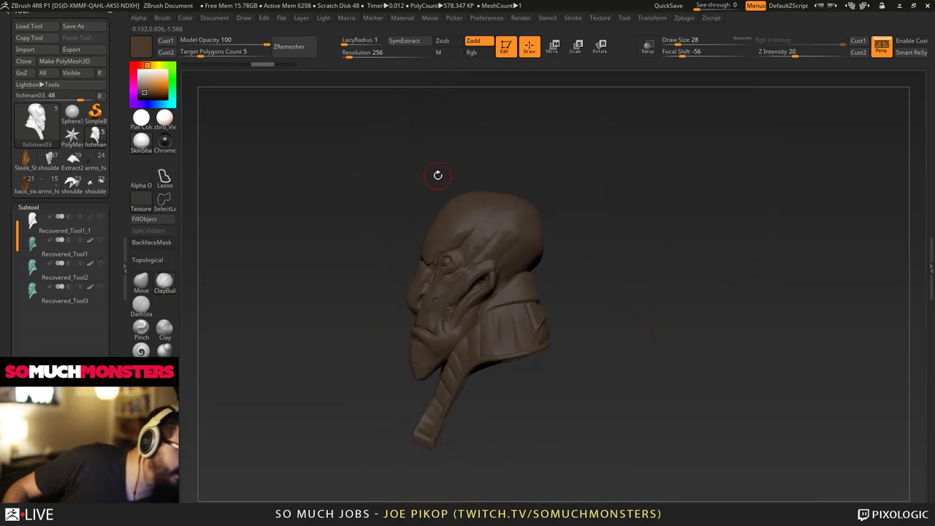
drag(428, 219, 432, 211)
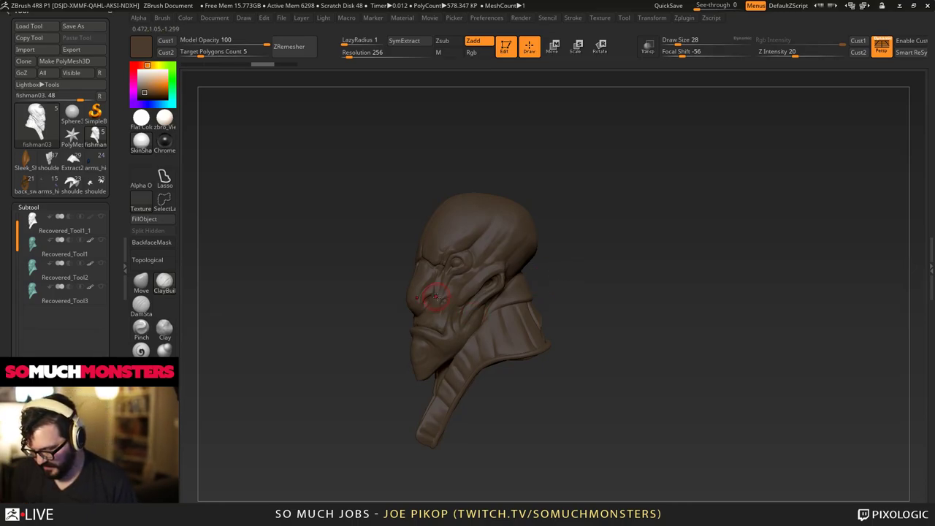
right_drag(436, 296, 454, 268)
alt+right_drag(425, 248, 482, 330)
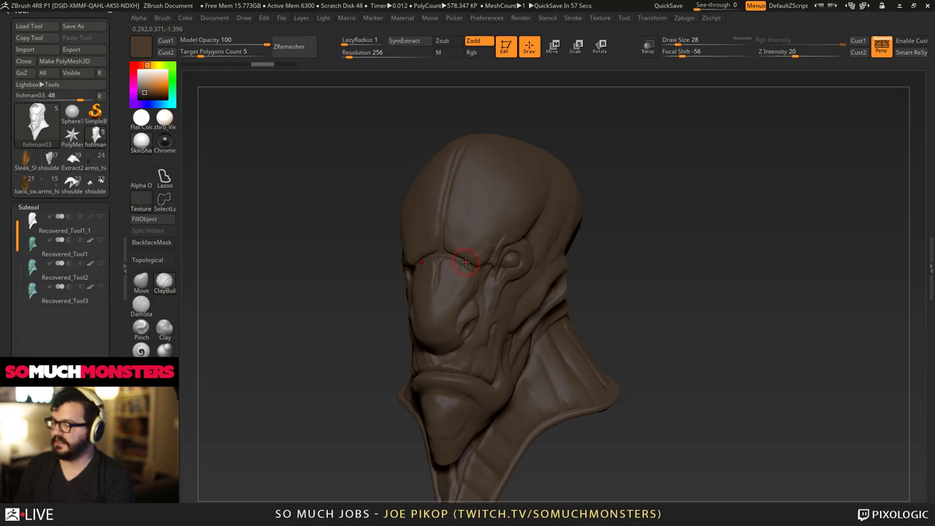
right_drag(456, 251, 496, 139)
ctrl+drag(495, 128, 449, 219)
right_drag(447, 237, 473, 193)
ctrl+click(464, 159)
right_drag(464, 161, 477, 244)
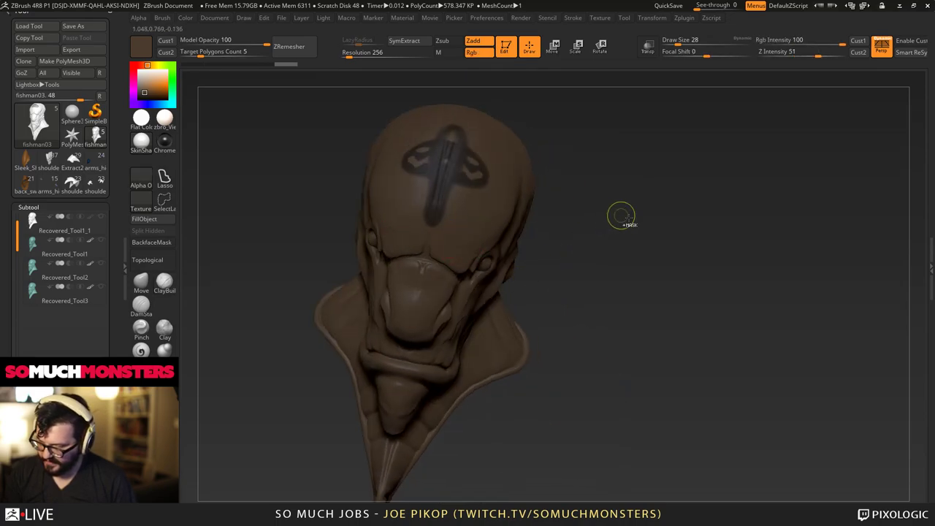
ctrl+drag(708, 448, 727, 501)
mouse_move(448, 220)
ctrl+mouse_down()
mouse_move(461, 128)
mouse_move(450, 275)
ctrl+mouse_up()
mouse_move(448, 181)
right_down()
mouse_move(429, 150)
mouse_move(451, 174)
right_up()
key(ctrl+z)
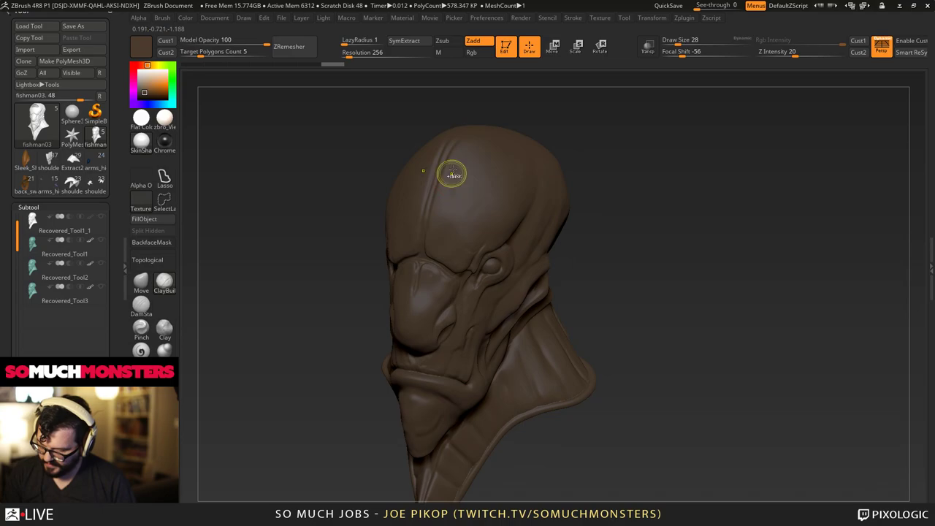
Mask a strip down the centre ridge of fishman03's forehead and a band along the brow above the eye.
ctrl+drag(457, 139, 434, 252)
right_drag(442, 248, 433, 260)
ctrl+drag(431, 244, 538, 221)
mouse_move(511, 238)
right_down()
mouse_move(470, 249)
mouse_move(532, 233)
mouse_move(547, 187)
mouse_move(392, 204)
right_up()
ctrl+drag(479, 233, 520, 214)
right_drag(407, 183, 441, 175)
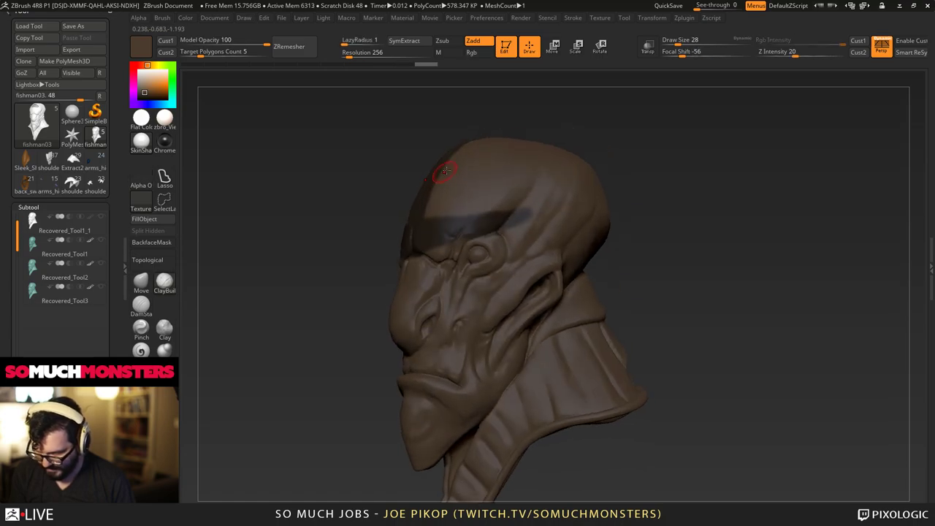
Mask the bridge of the nose and a curved band running under the eye across the cheek.
right_drag(407, 241, 467, 247)
ctrl+drag(412, 256, 420, 285)
key(ctrl)
mouse_move(421, 285)
right_down()
mouse_move(417, 314)
mouse_move(394, 256)
mouse_move(409, 258)
right_up()
ctrl+drag(422, 259, 471, 323)
right_drag(425, 273, 436, 280)
ctrl+drag(430, 272, 463, 321)
right_drag(444, 315, 469, 321)
ctrl+drag(467, 326, 396, 250)
mouse_move(398, 257)
right_down()
mouse_move(477, 303)
mouse_move(496, 332)
right_up()
right_drag(528, 358, 344, 276)
ctrl+drag(499, 319, 436, 278)
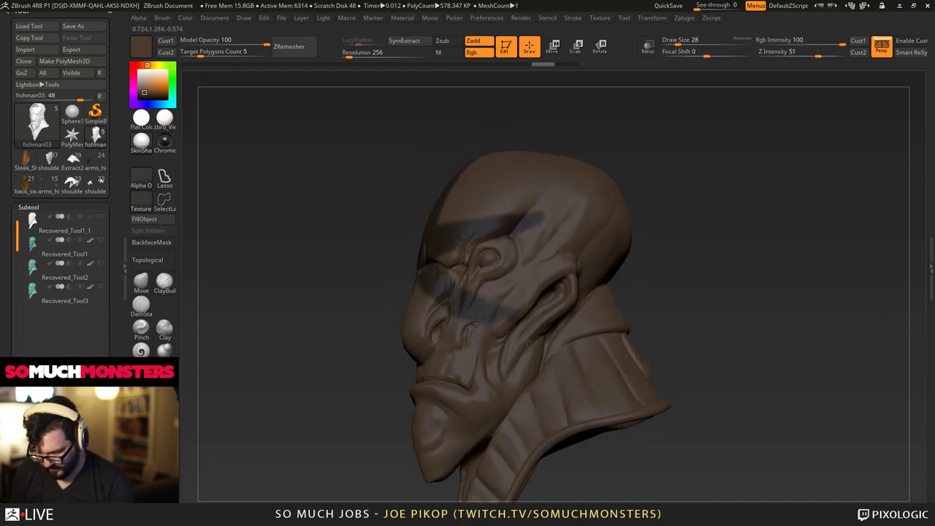
Widen the forehead mask strip where it meets the brow band, and check the masked shape from several sides.
mouse_move(436, 315)
right_down()
mouse_move(501, 323)
mouse_move(447, 257)
mouse_move(553, 327)
mouse_move(512, 322)
mouse_move(534, 332)
mouse_move(544, 325)
mouse_move(527, 333)
right_up()
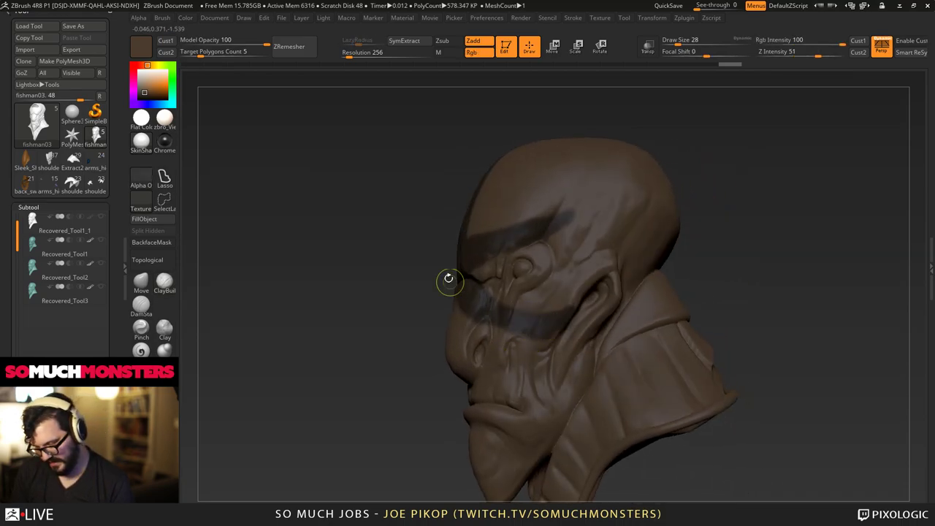
mouse_move(449, 279)
right_down()
mouse_move(428, 250)
mouse_move(494, 240)
mouse_move(544, 248)
right_up()
shift+drag(436, 286, 438, 310)
right_drag(482, 255, 434, 247)
shift+drag(498, 254, 470, 270)
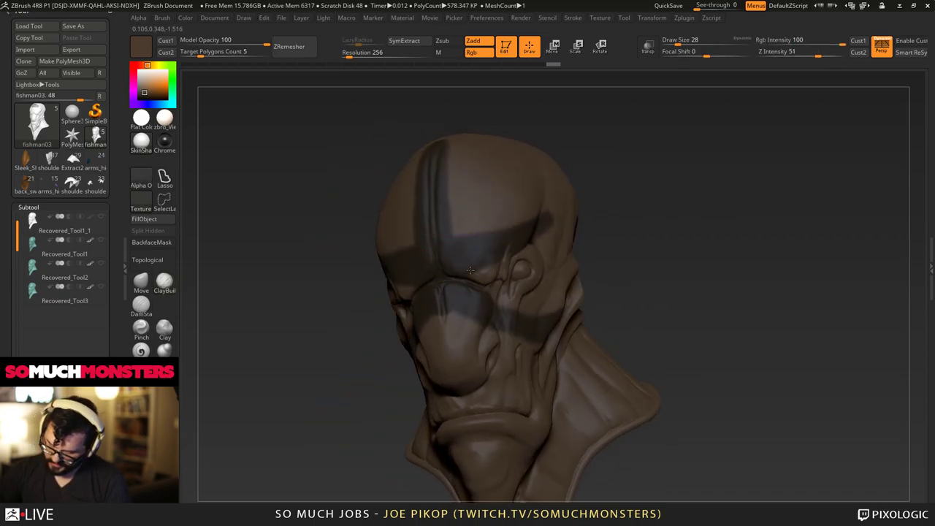
mouse_move(471, 270)
right_down()
mouse_move(501, 156)
mouse_move(450, 176)
mouse_move(418, 163)
right_up()
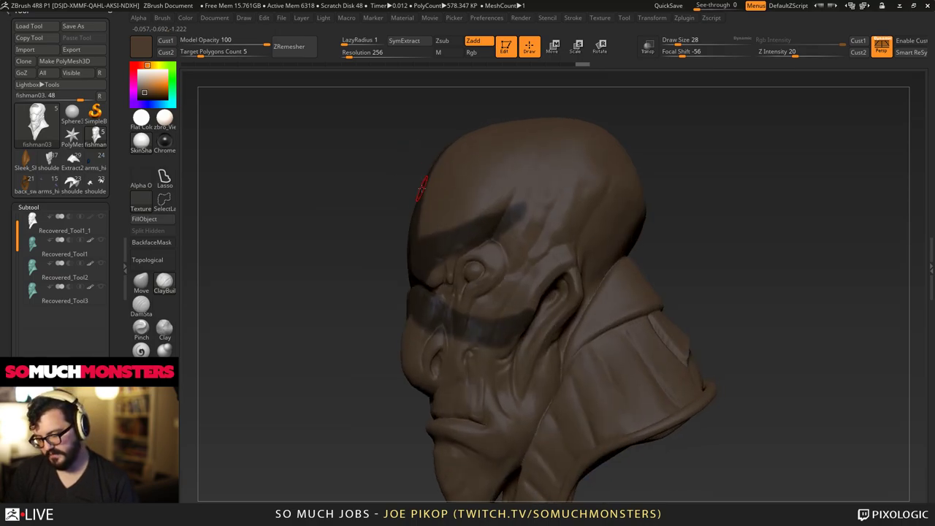
ctrl+right_drag(448, 337, 497, 330)
shift+drag(504, 330, 501, 311)
right_drag(553, 290, 463, 302)
right_drag(501, 276, 369, 226)
right_drag(369, 227, 463, 321)
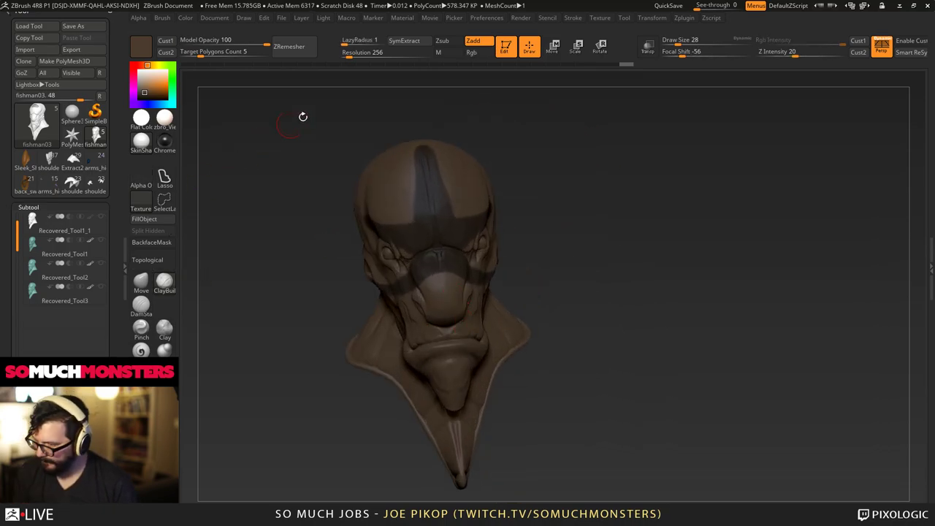
Extract the masked forehead, brow and cheek bands as a separate symmetrical piece and smooth its arms.
click(394, 43)
right_drag(471, 313, 501, 480)
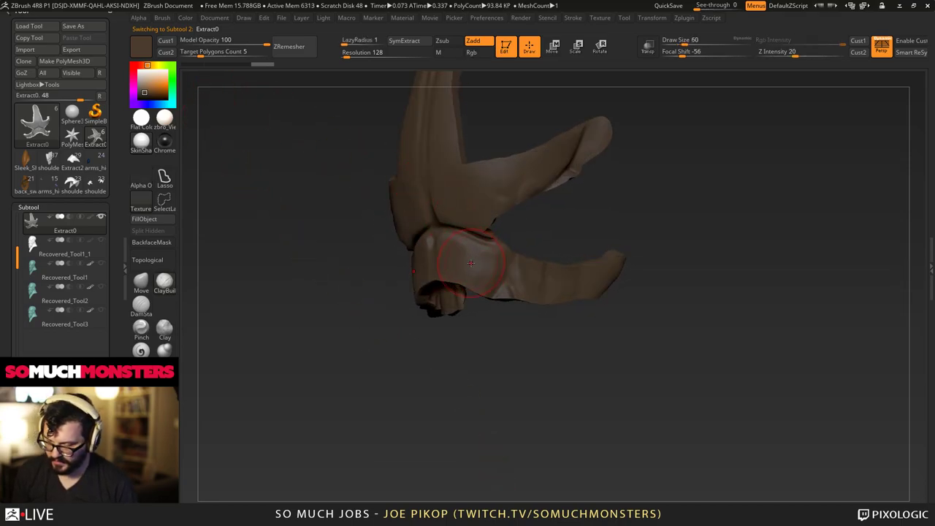
key(ctrl+z)
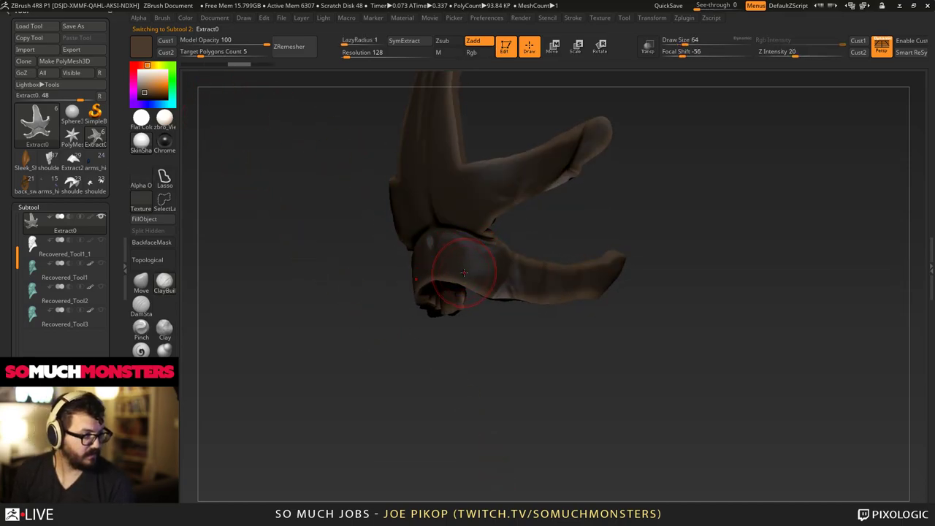
mouse_move(515, 268)
shift+mouse_down()
mouse_move(569, 281)
mouse_move(460, 287)
mouse_move(562, 152)
shift+mouse_up()
mouse_move(460, 173)
right_down()
mouse_move(464, 308)
mouse_move(540, 159)
right_up()
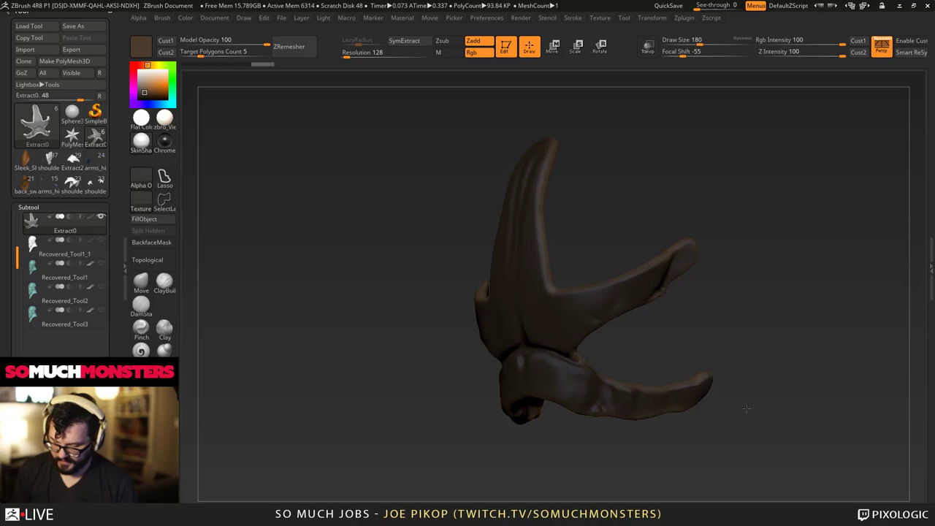
Clear the mask, ZRemesh the extracted piece with a target polygons count of 0.84242, and subdivide it twice.
mouse_move(302, 299)
ctrl+mouse_down()
mouse_move(348, 365)
mouse_move(356, 397)
ctrl+mouse_up()
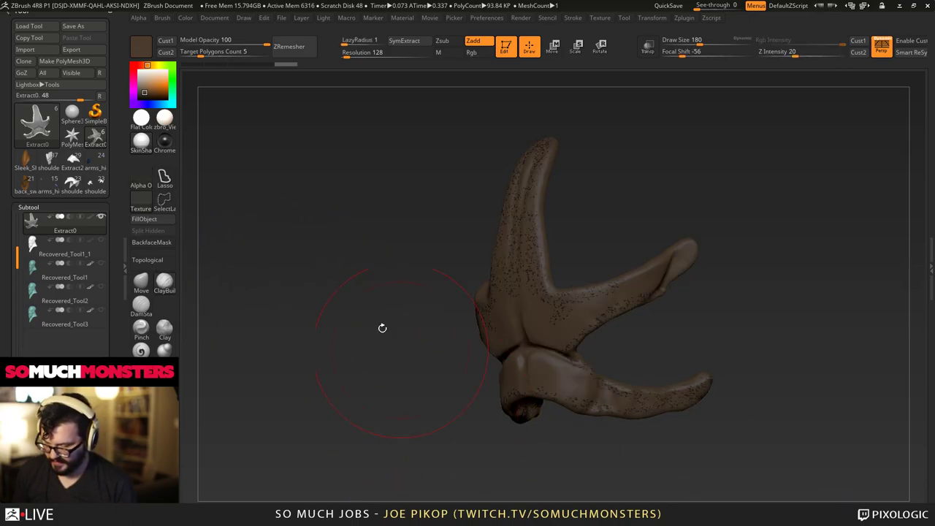
click(188, 52)
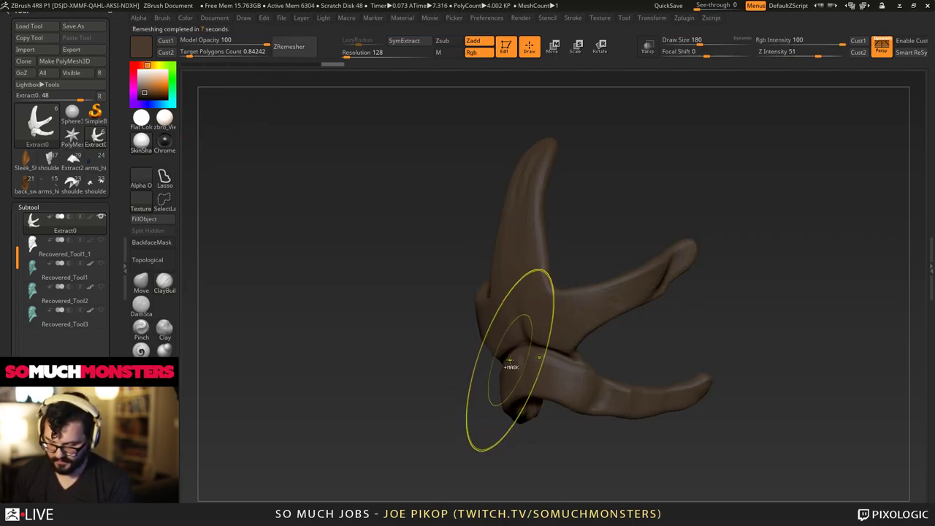
key(ctrl+d)
key(ctrl+d)
right_drag(510, 359, 608, 293)
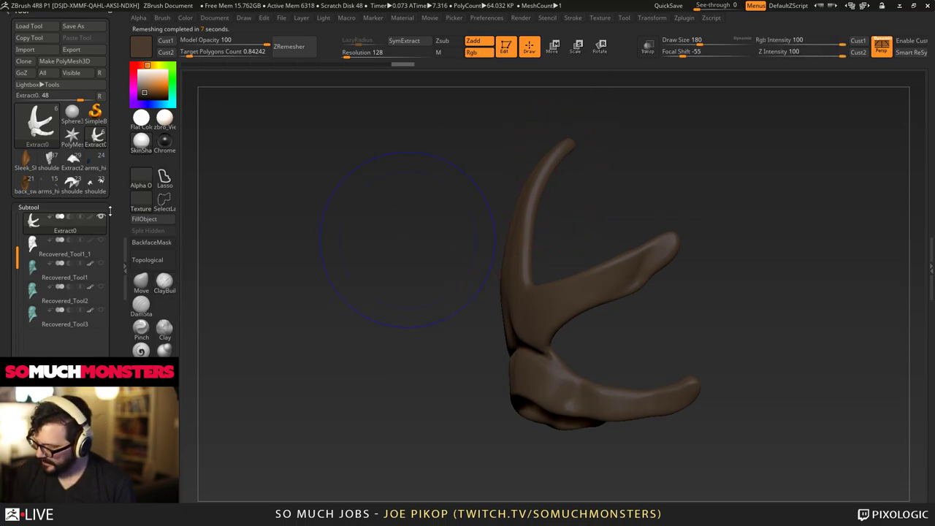
Show all the subtools around the extracted face piece and choose the Move brush.
shift+click(101, 217)
ctrl+right_drag(292, 299, 436, 342)
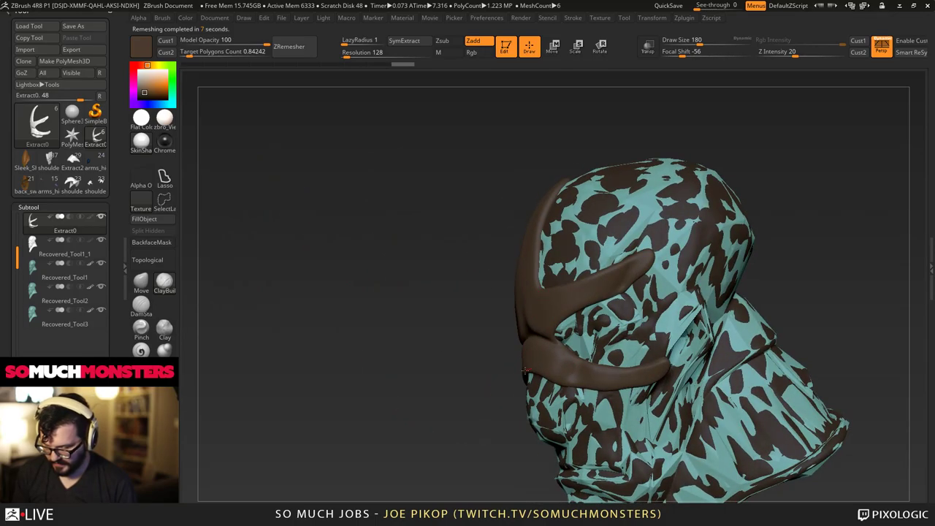
click(140, 282)
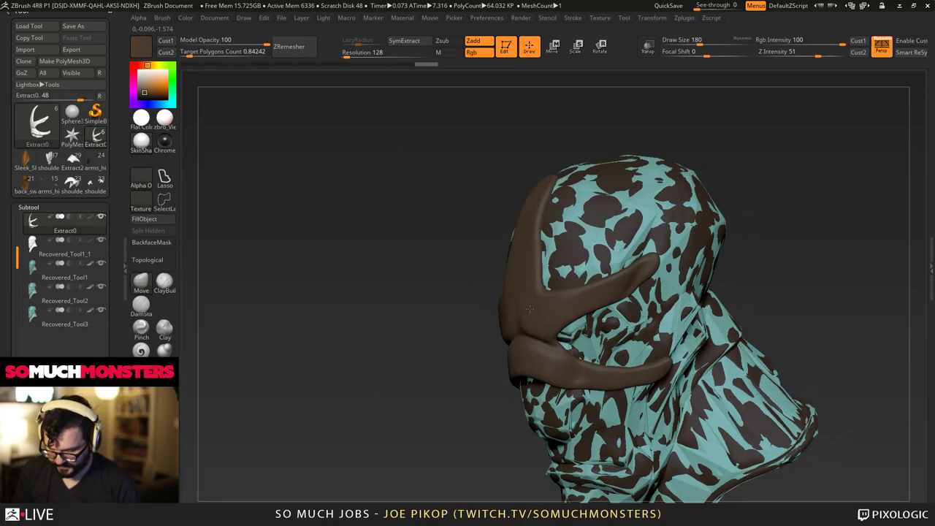
right_drag(530, 308, 544, 308)
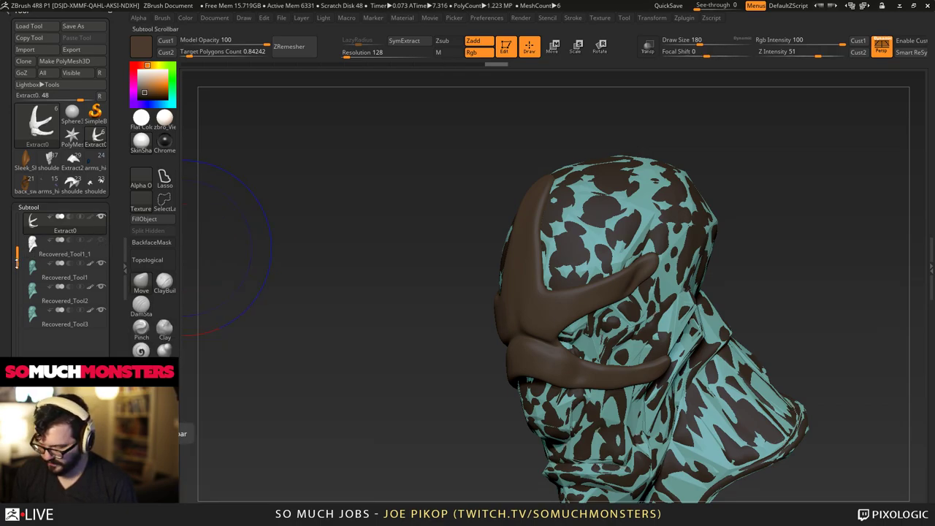
Select the fishman03 subtool and display only it and Extract0, with the head's painted colours on.
drag(17, 256, 22, 215)
click(31, 220)
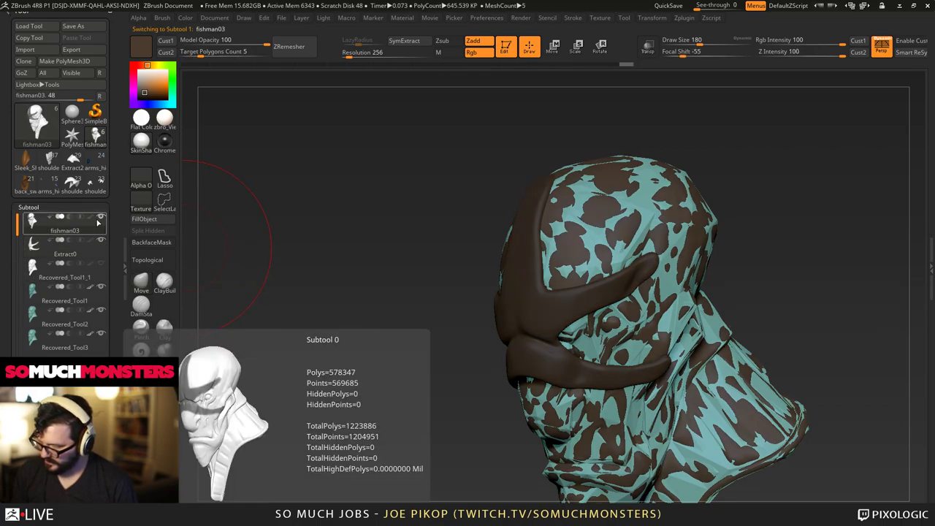
click(101, 218)
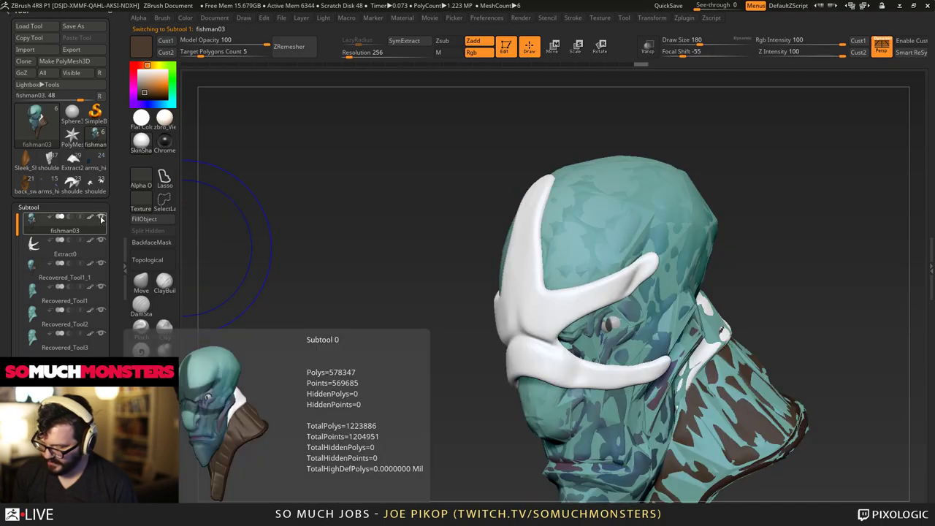
shift+click(101, 218)
click(100, 240)
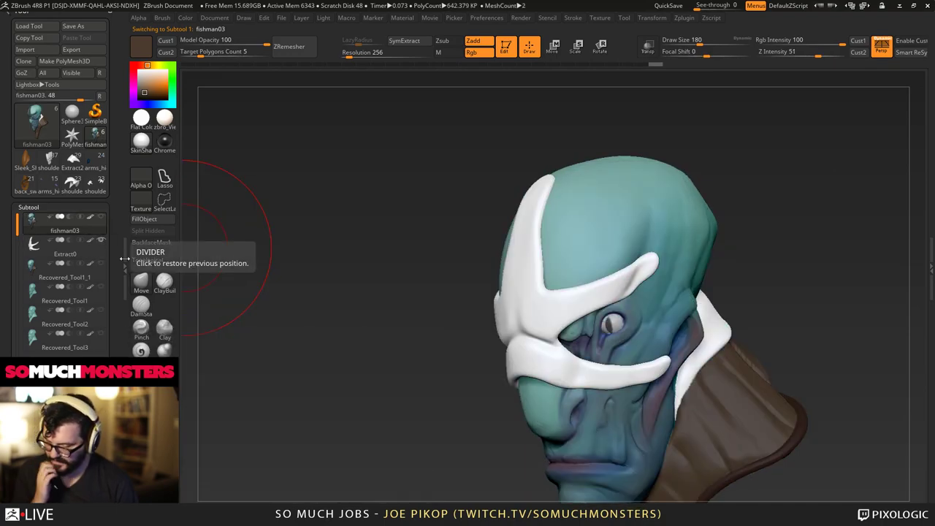
Set the Draw Size to 120 and examine the white face piece on the head from the side.
mouse_move(438, 321)
alt+mouse_down()
mouse_move(511, 245)
mouse_move(486, 222)
mouse_move(533, 302)
mouse_move(559, 324)
mouse_move(562, 350)
alt+mouse_up()
mouse_move(587, 252)
mouse_down()
mouse_move(590, 235)
mouse_move(587, 244)
mouse_up()
mouse_move(587, 243)
right_down()
mouse_move(511, 219)
mouse_move(485, 196)
mouse_move(456, 243)
right_up()
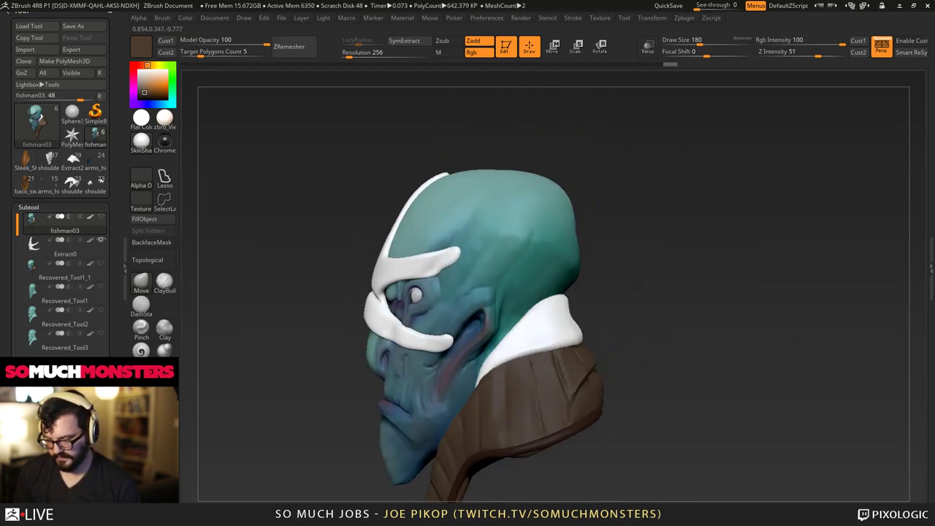
key(bracketleft)
key(bracketleft)
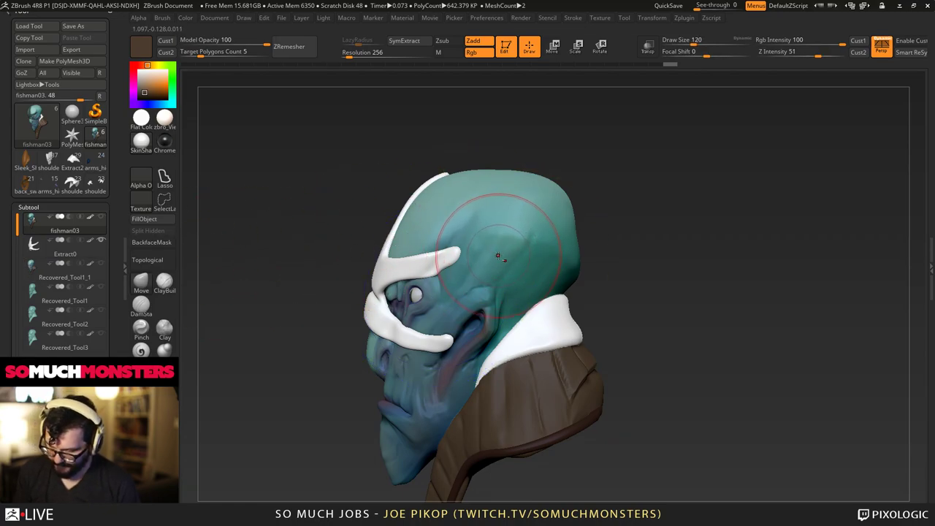
shift+drag(415, 295, 478, 282)
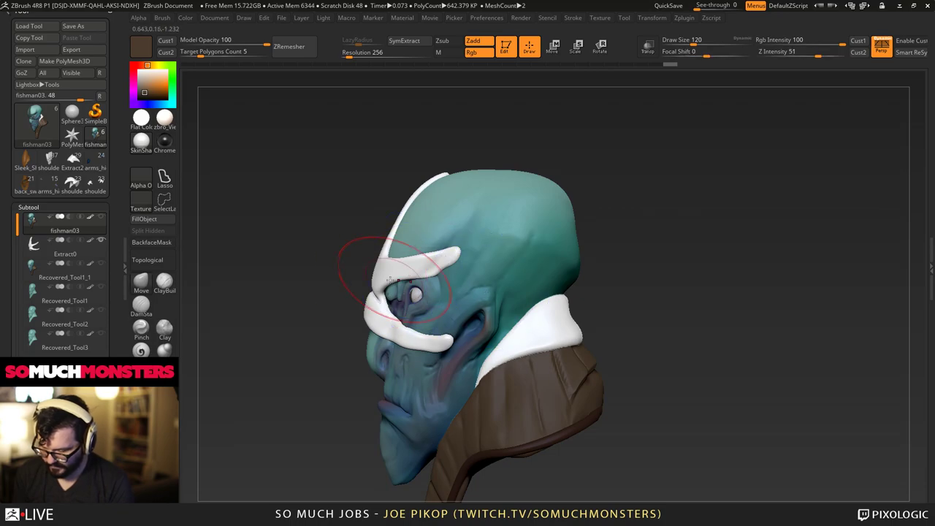
click(33, 277)
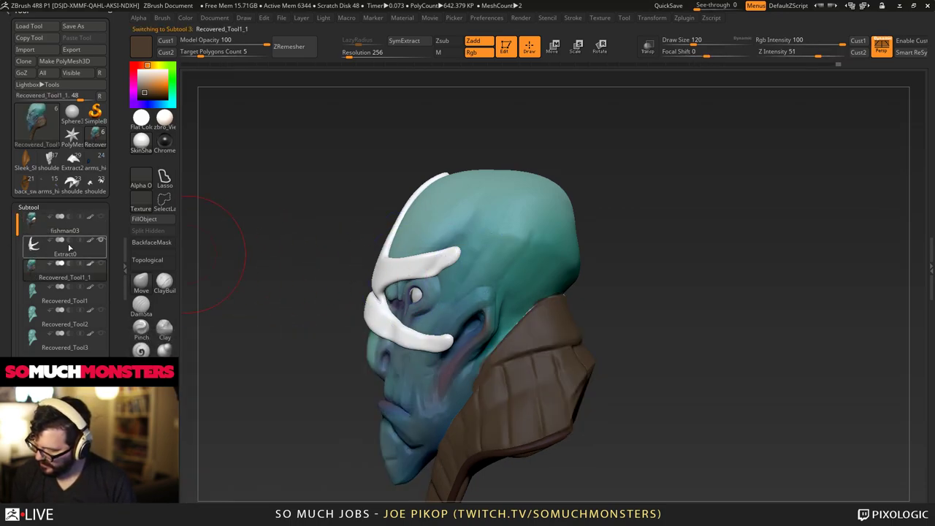
drag(274, 255, 278, 257)
ctrl+drag(764, 355, 732, 411)
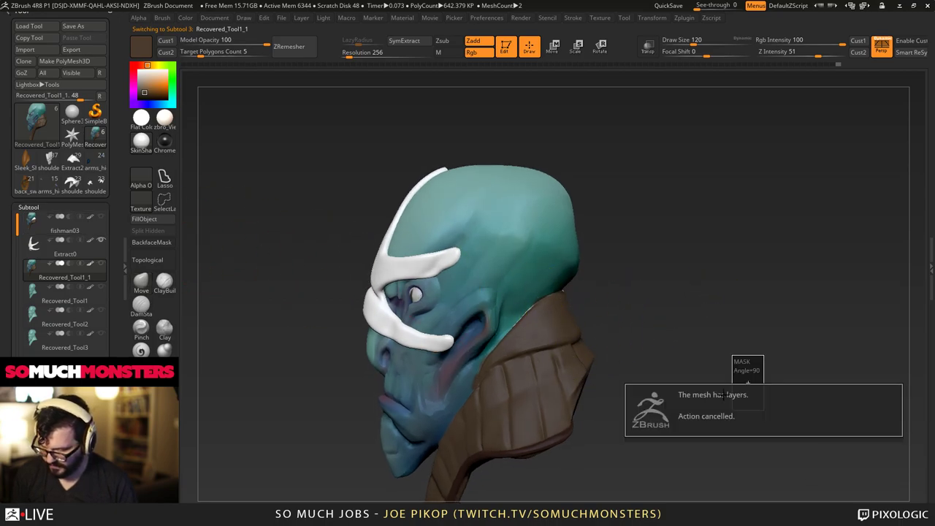
click(29, 225)
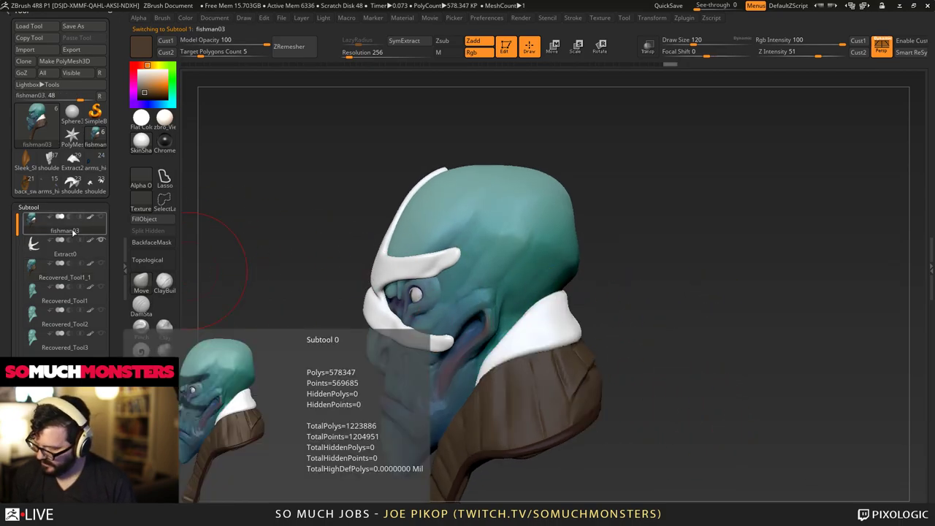
Mask the top and back of fishman03's skull down to the brow and ear, and extract it as a separate cap.
ctrl+drag(591, 271, 262, 165)
drag(336, 199, 397, 278)
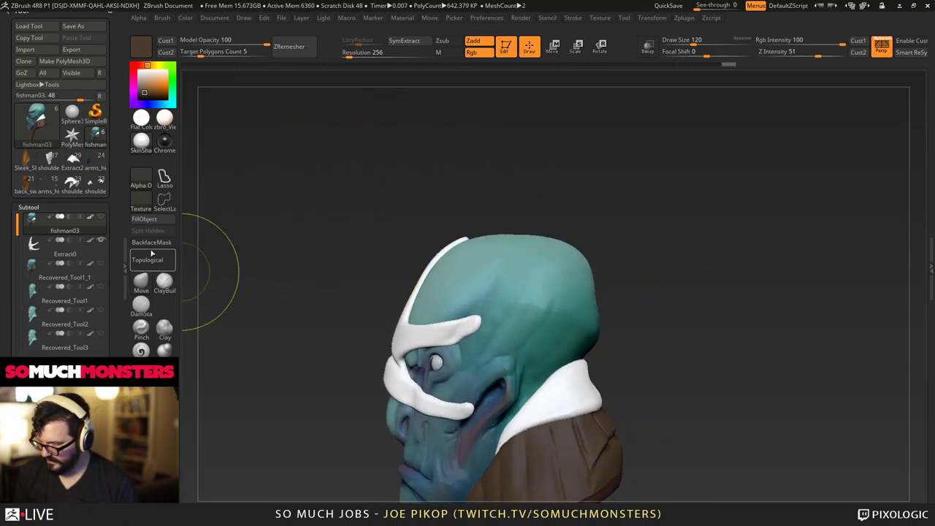
mouse_move(279, 162)
ctrl+mouse_down()
mouse_move(731, 409)
mouse_move(678, 382)
mouse_move(642, 379)
mouse_move(529, 401)
mouse_move(532, 341)
mouse_move(436, 347)
mouse_move(343, 105)
mouse_move(351, 100)
ctrl+mouse_up()
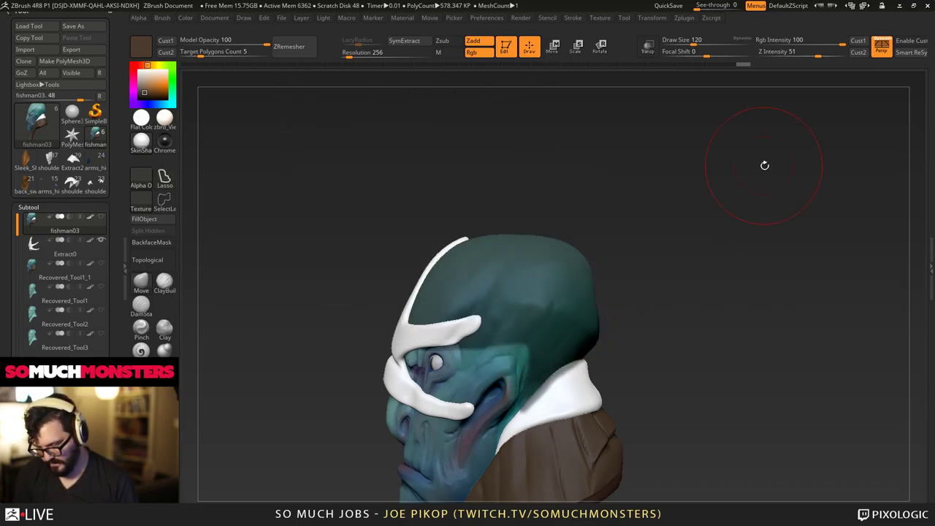
mouse_move(688, 467)
ctrl+mouse_down()
mouse_move(621, 501)
mouse_move(526, 439)
mouse_move(540, 361)
ctrl+mouse_up()
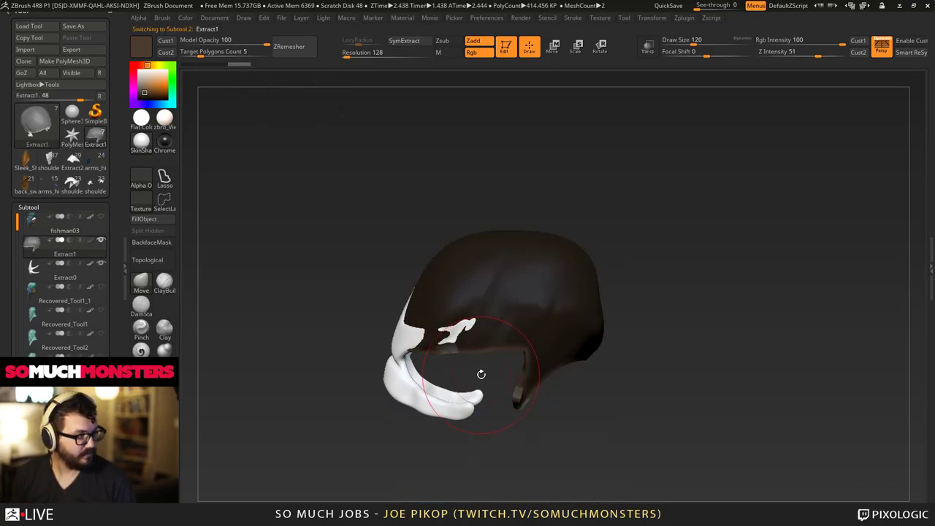
Smooth the pointed tip of the brown cap's side flap and ZRemesh the cap with a Target Polygons Count of 0.42996.
mouse_move(506, 375)
alt+mouse_down()
mouse_move(469, 372)
mouse_move(501, 385)
mouse_move(509, 372)
alt+mouse_up()
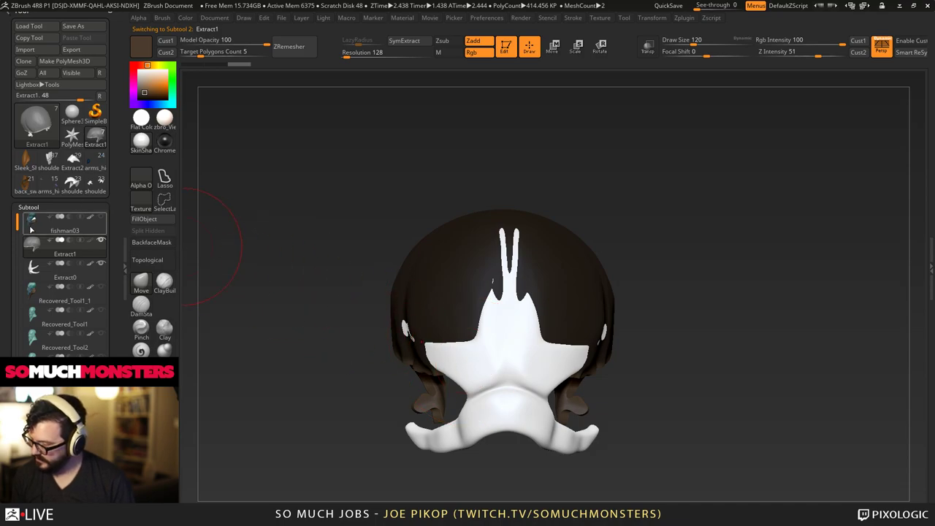
mouse_move(471, 226)
right_down()
mouse_move(413, 317)
mouse_move(611, 365)
right_up()
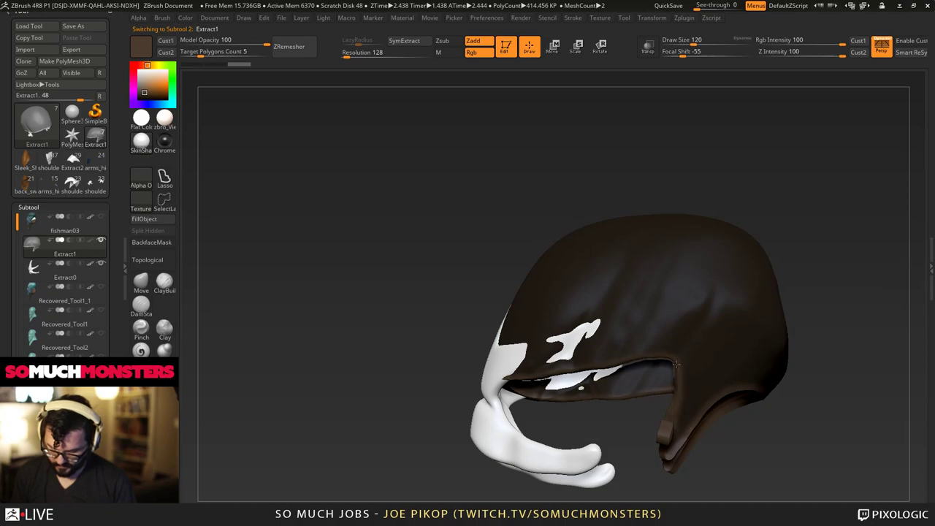
shift+drag(676, 364, 663, 440)
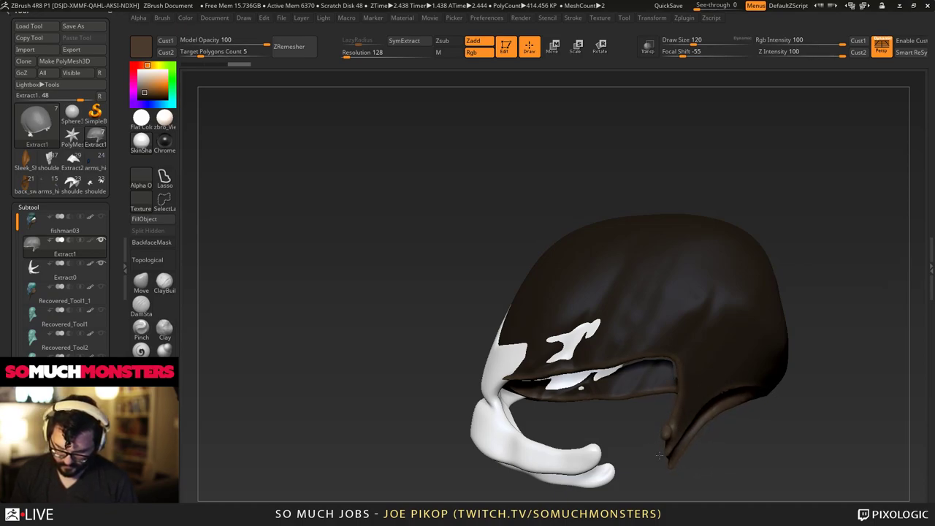
ctrl+drag(374, 323, 398, 365)
right_drag(395, 351, 400, 391)
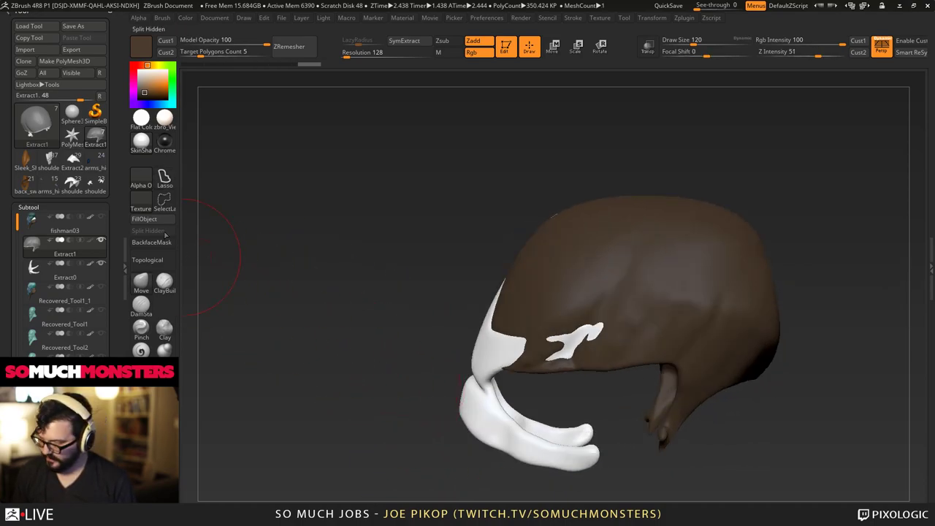
click(186, 52)
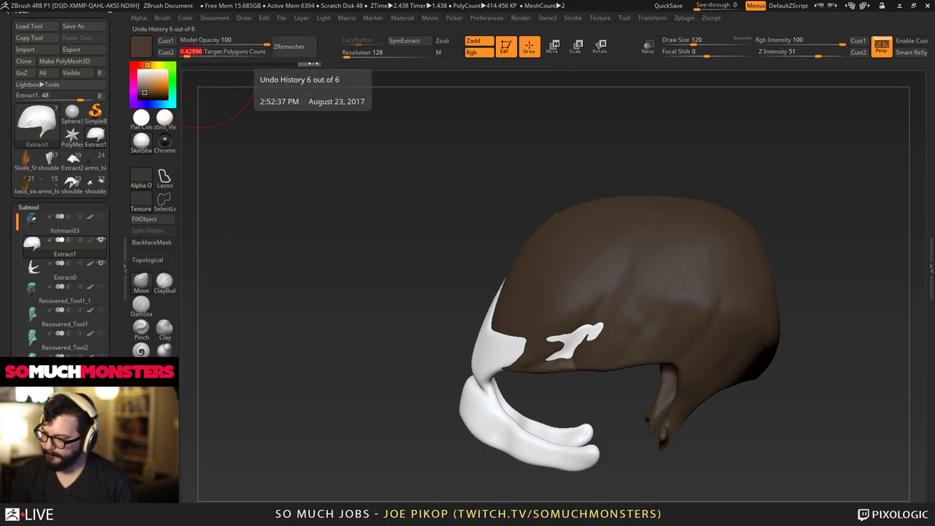
click(292, 48)
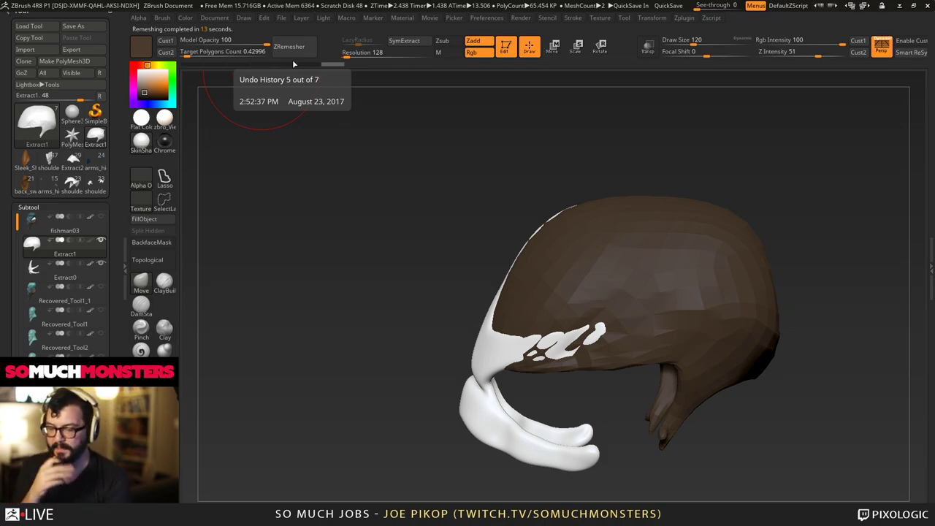
Smooth the remeshed cap's lower rim and reshape the corner of its side notch with the Move brush, reducing the Draw Size to 96.
drag(409, 292, 577, 369)
key(bracketleft)
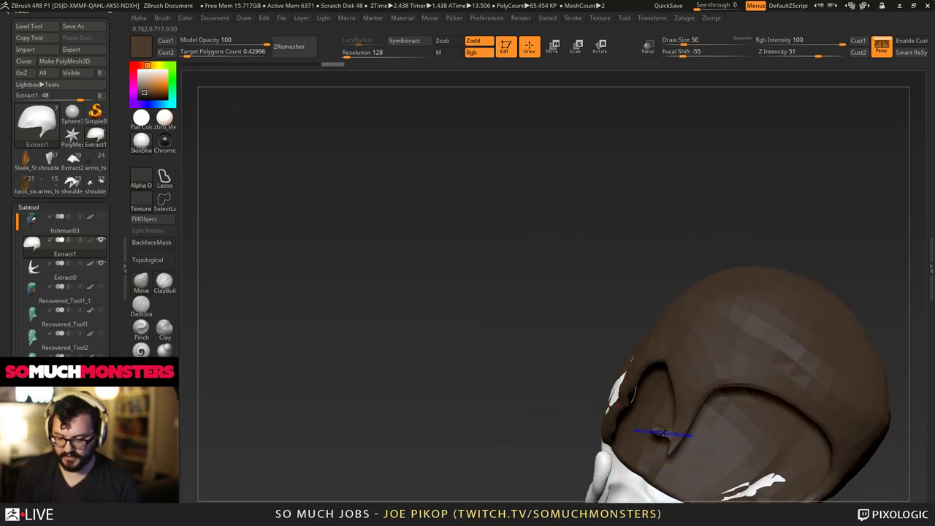
mouse_move(674, 430)
mouse_down()
mouse_move(691, 426)
mouse_move(667, 349)
mouse_move(676, 331)
mouse_up()
drag(811, 343, 674, 330)
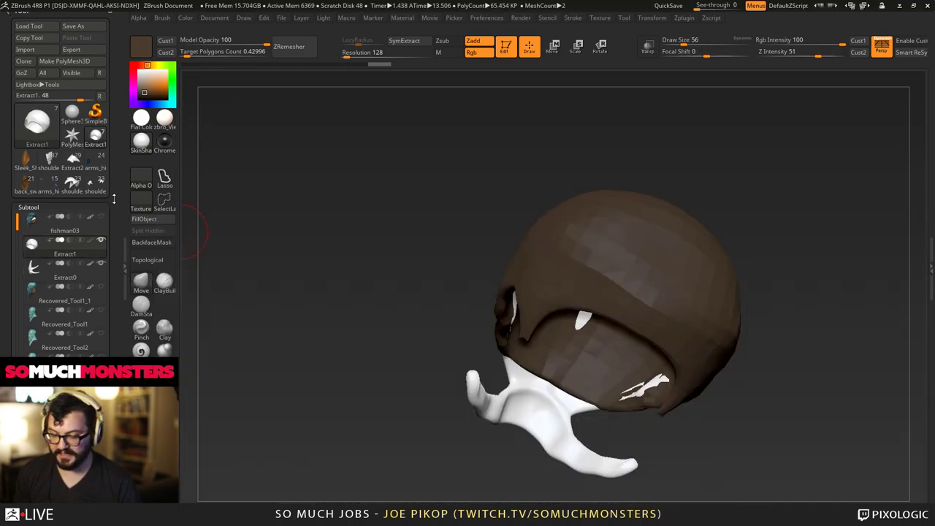
drag(554, 305, 615, 337)
mouse_move(781, 358)
mouse_down()
mouse_move(634, 345)
mouse_move(628, 314)
mouse_up()
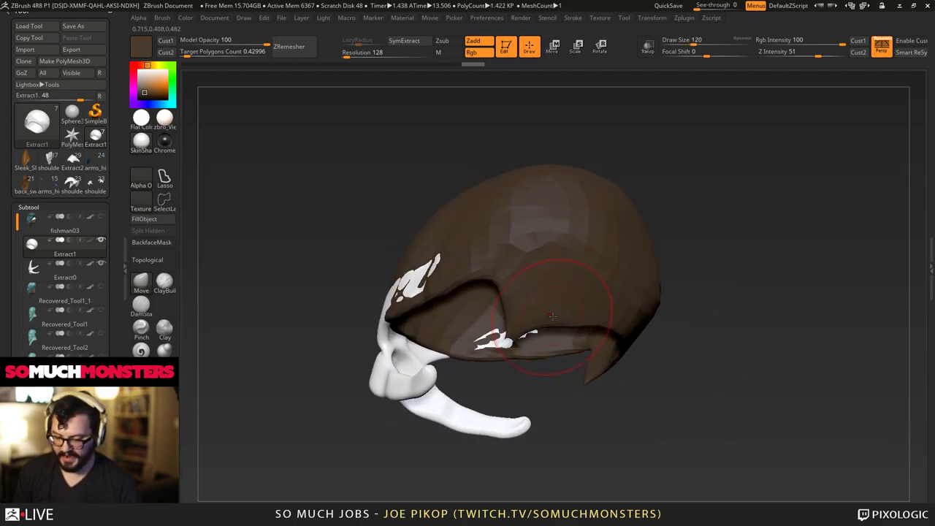
drag(514, 333, 537, 314)
key(bracketleft)
drag(555, 379, 603, 365)
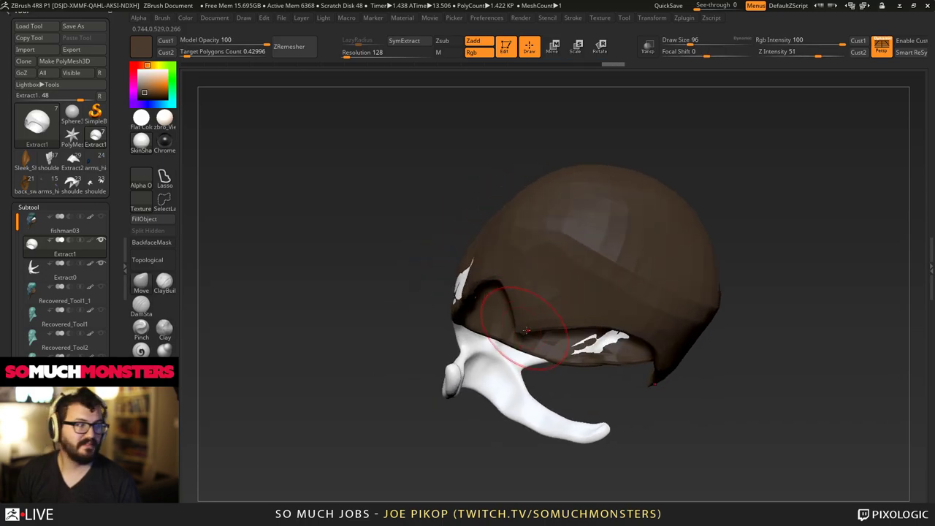
drag(522, 323, 523, 318)
drag(562, 387, 548, 371)
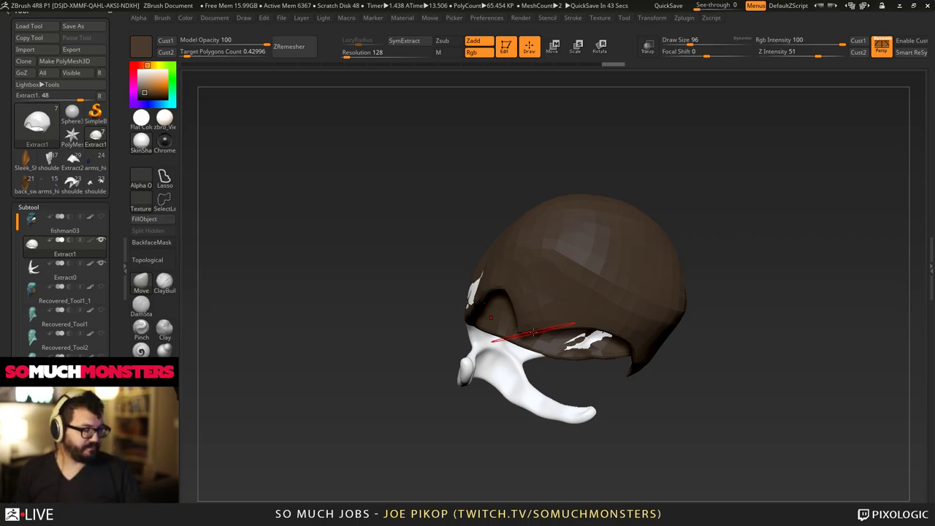
Reshape the cap's forehead and side rim with the Move brush so it sits beneath the white face piece's central strip.
right_drag(534, 333, 182, 303)
ctrl+right_drag(272, 312, 329, 394)
mouse_move(612, 340)
mouse_down()
mouse_move(584, 350)
mouse_move(544, 325)
mouse_move(646, 352)
mouse_up()
mouse_move(646, 352)
right_down()
mouse_move(649, 292)
mouse_move(588, 359)
mouse_move(395, 277)
right_up()
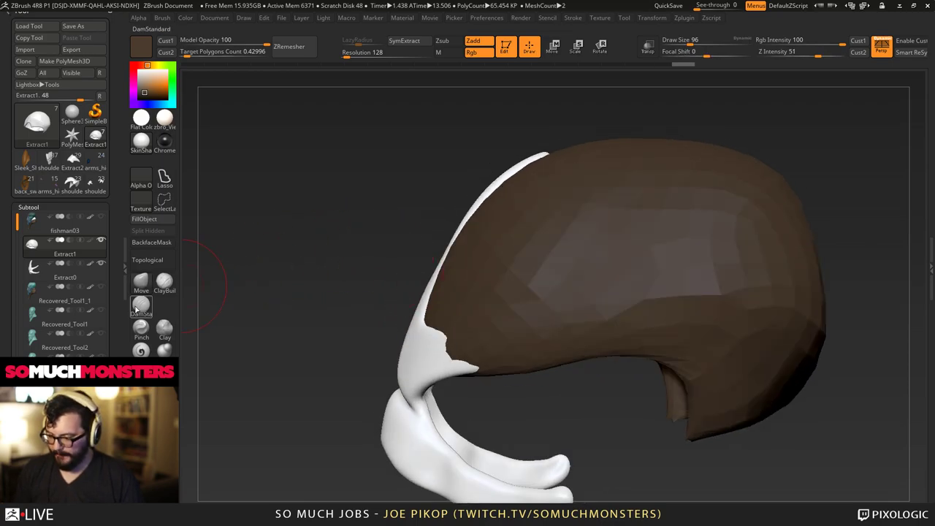
Enlarge the Move brush to Draw Size 256 and push the cap's temples inward beneath the face piece's upper arms.
right_drag(278, 300, 486, 336)
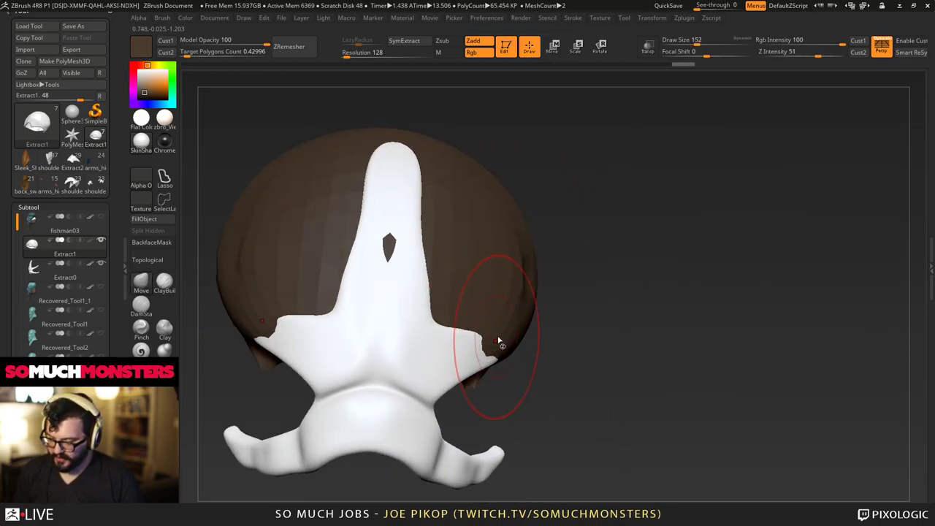
key(bracketright)
key(bracketright)
key(bracketright)
key(bracketright)
drag(513, 339, 493, 333)
mouse_move(492, 333)
right_down()
mouse_move(457, 320)
mouse_move(541, 369)
mouse_move(589, 310)
right_up()
drag(581, 325, 594, 341)
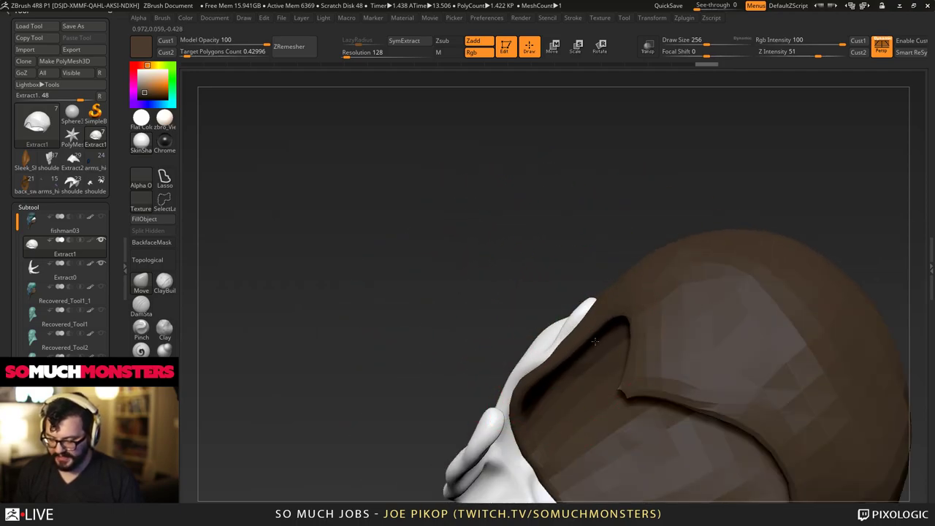
right_drag(595, 341, 563, 329)
Select the white Extract0 face piece and reshape the end of its upper arm with a smaller Move brush.
alt+click(551, 311)
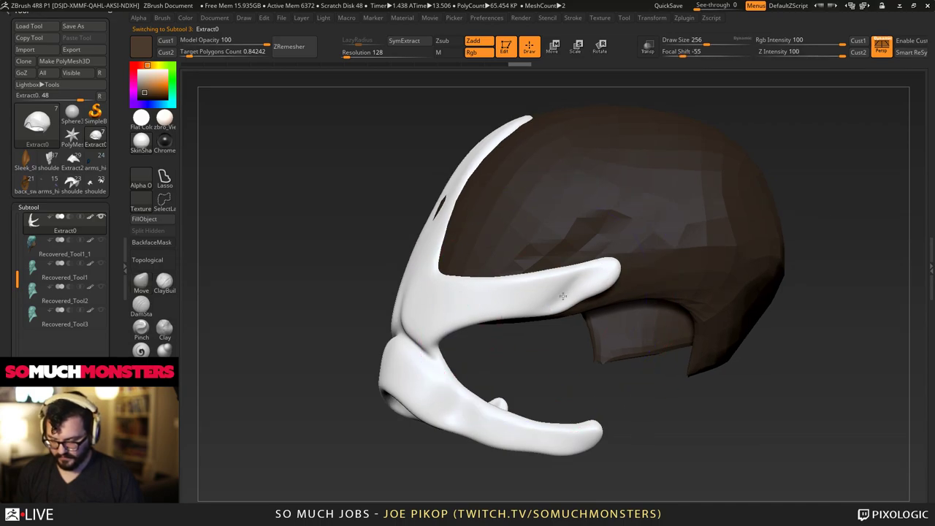
key(b)
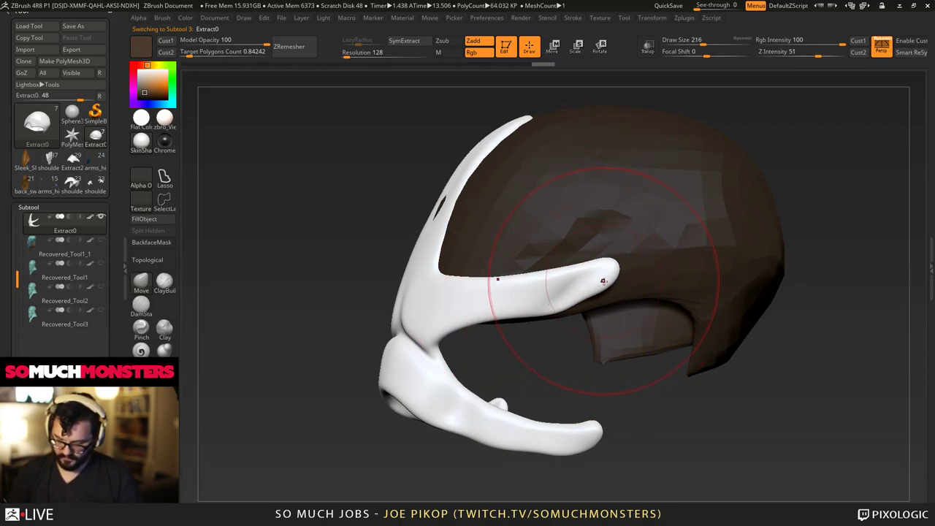
key(bracketleft)
drag(610, 285, 601, 275)
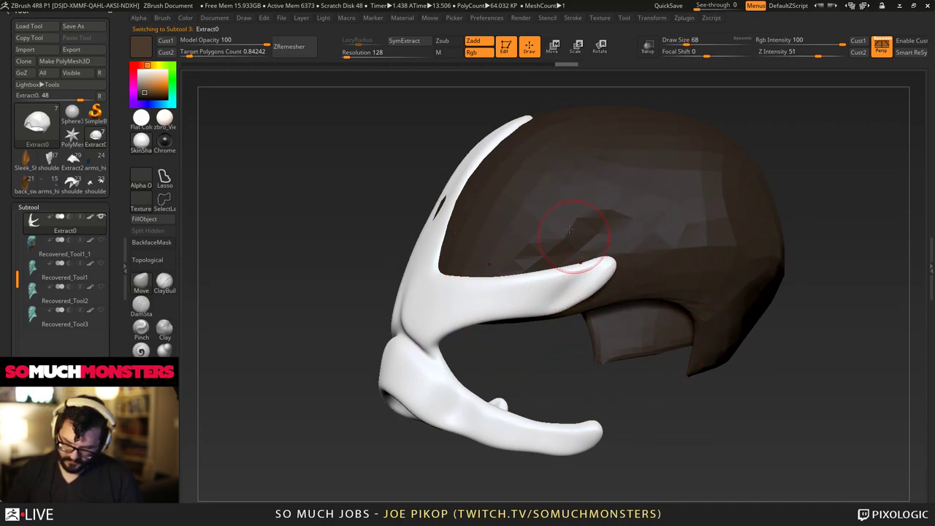
right_drag(541, 313, 423, 336)
key(])
key(])
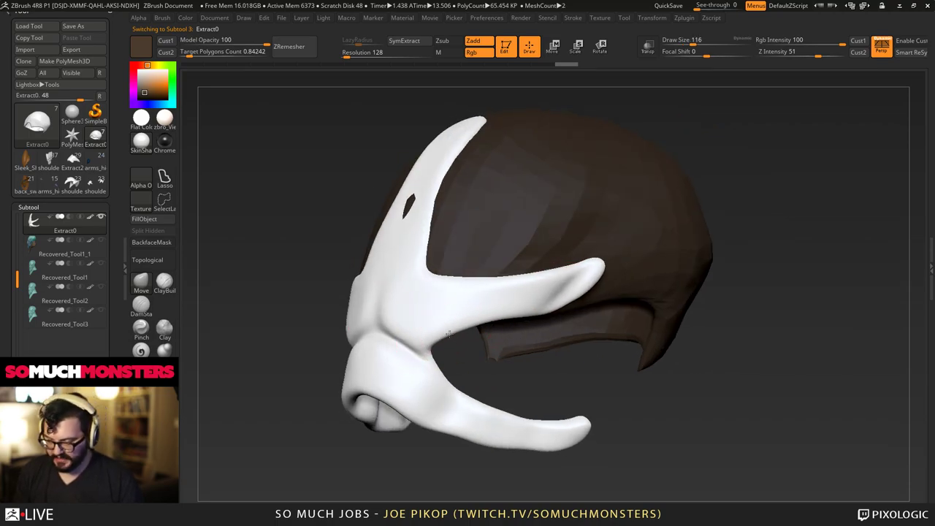
ctrl+right_drag(392, 309, 553, 292)
ctrl+right_drag(409, 270, 383, 319)
right_drag(383, 318, 340, 316)
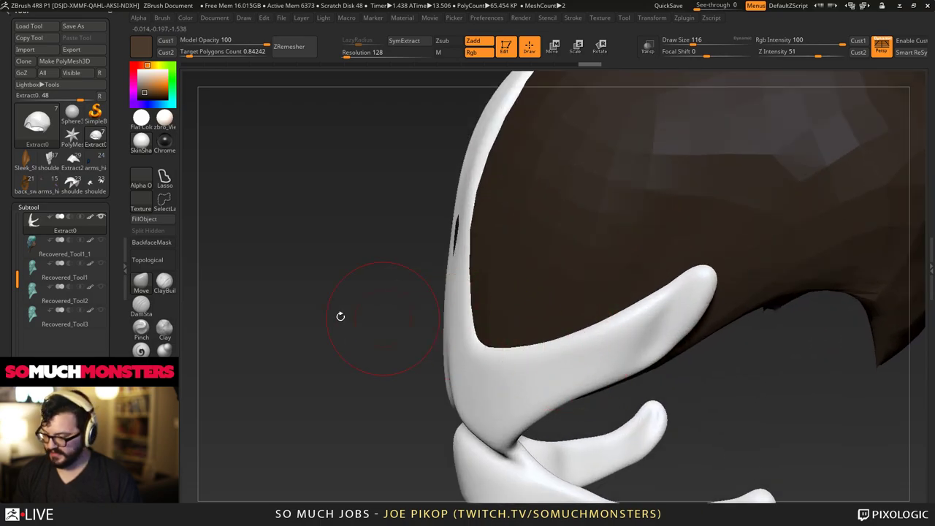
Smooth the outer end of the face piece's upper arm with its wireframe displayed.
click(146, 358)
mouse_move(570, 343)
right_down()
mouse_move(617, 210)
mouse_move(559, 236)
mouse_move(577, 418)
mouse_move(568, 392)
right_up()
right_drag(517, 331, 420, 329)
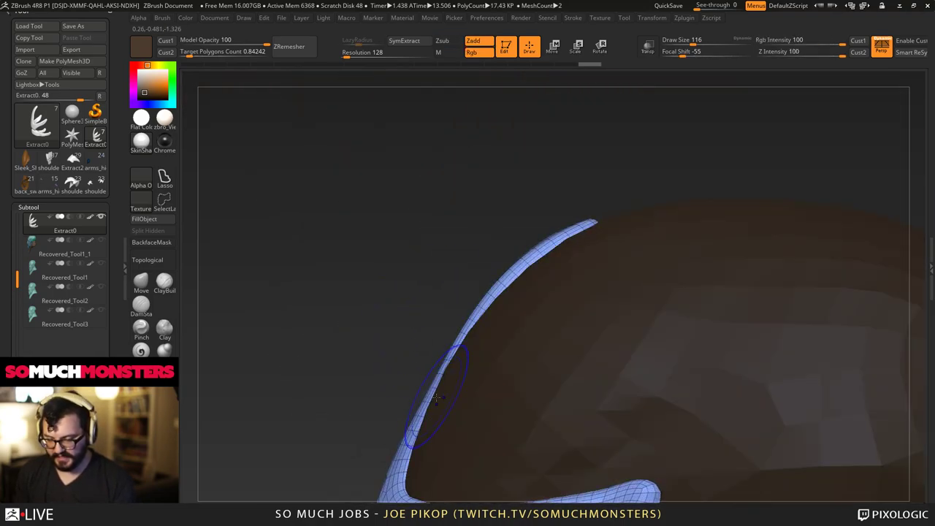
mouse_move(462, 415)
right_down()
mouse_move(492, 331)
mouse_move(547, 232)
mouse_move(618, 319)
right_up()
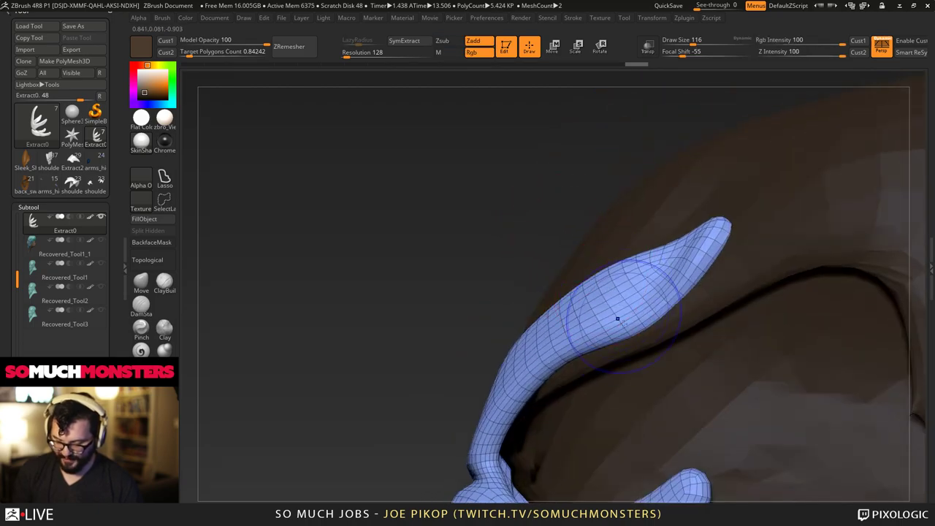
shift+drag(640, 316, 683, 255)
mouse_move(683, 255)
right_down()
mouse_move(630, 386)
mouse_move(564, 319)
mouse_move(431, 250)
right_up()
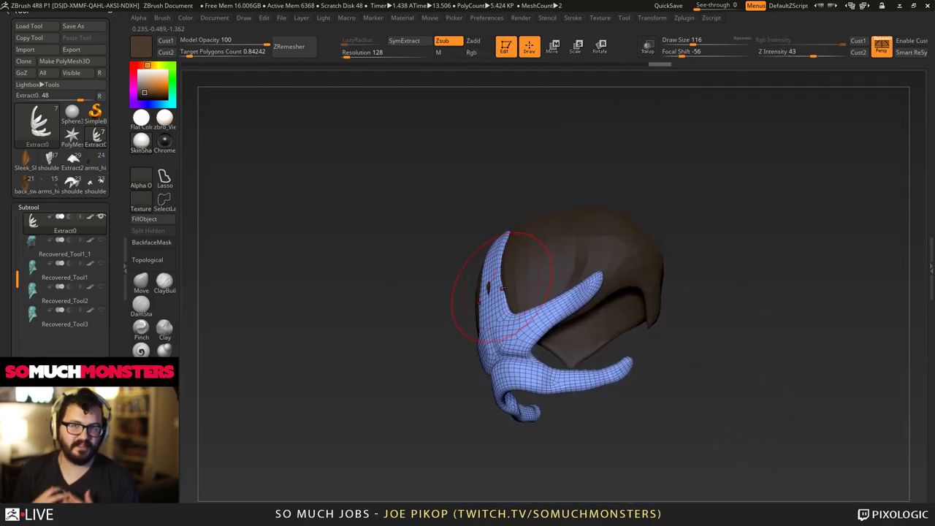
Reposition the face piece's upper arms along the sides of the cap with a large Move brush.
click(147, 289)
mouse_move(566, 281)
right_down()
mouse_move(551, 250)
mouse_move(603, 257)
mouse_move(564, 298)
mouse_move(548, 274)
right_up()
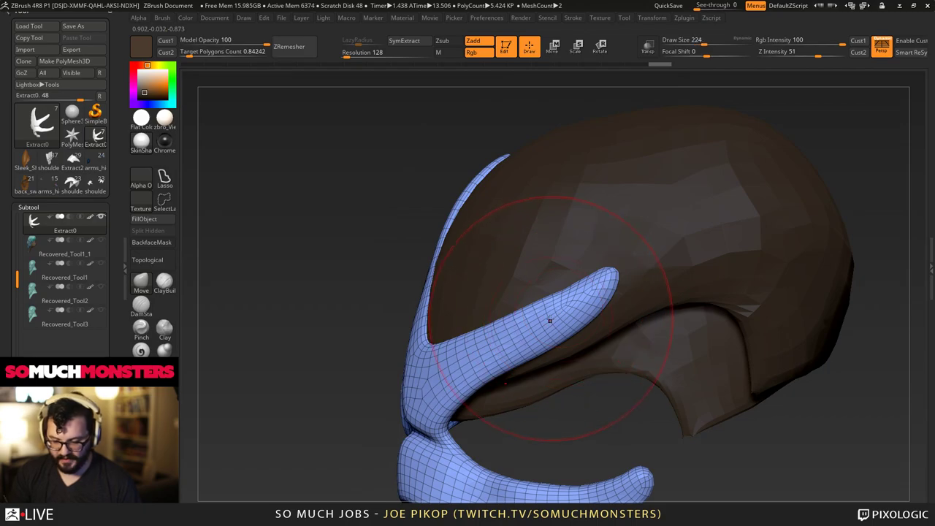
mouse_move(554, 317)
right_down()
mouse_move(646, 293)
mouse_move(681, 320)
mouse_move(606, 338)
mouse_move(560, 285)
right_up()
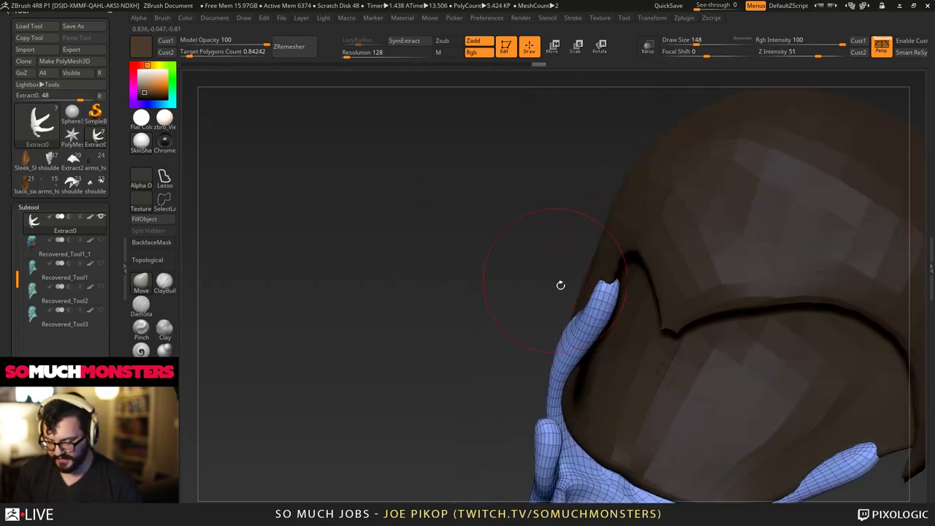
right_drag(592, 323, 569, 310)
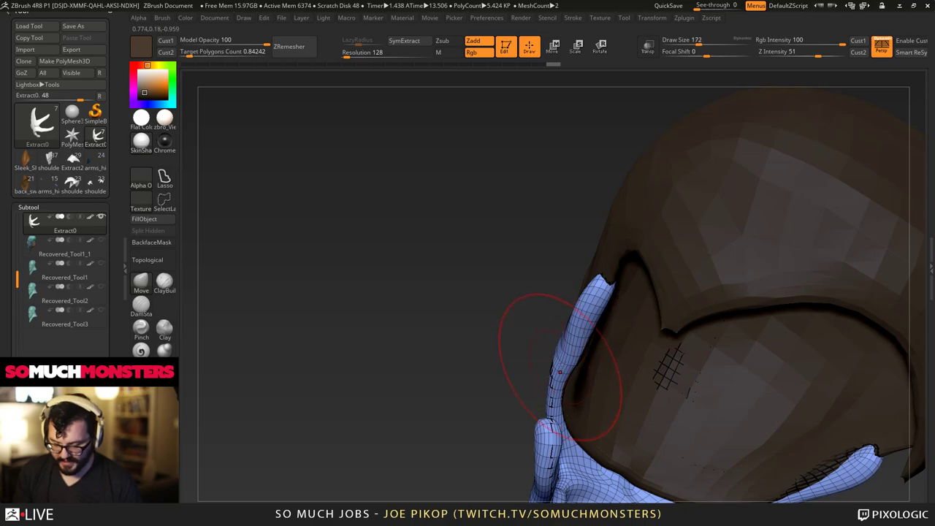
key(bracketright)
drag(571, 358, 562, 356)
mouse_move(546, 341)
right_down()
mouse_move(581, 380)
mouse_move(470, 293)
mouse_move(470, 329)
mouse_move(501, 375)
mouse_move(440, 338)
mouse_move(449, 357)
right_up()
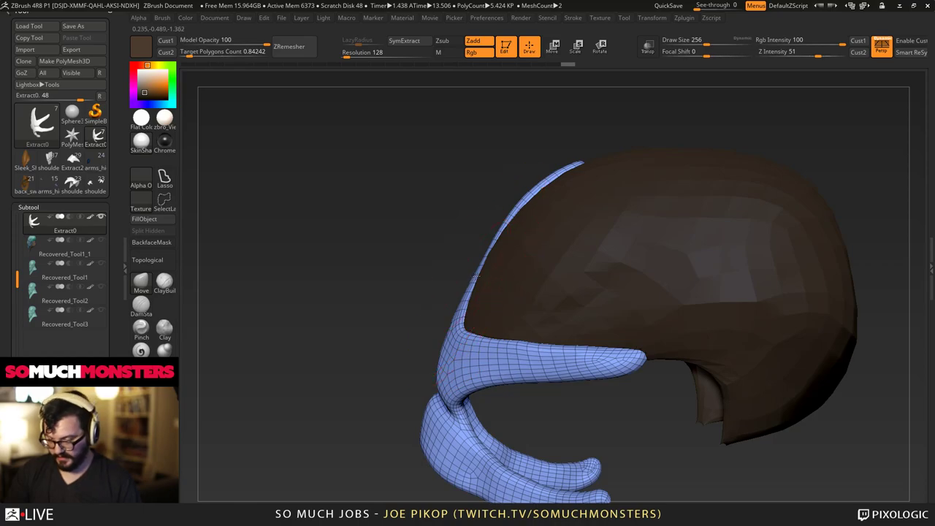
Pull the face piece's forehead strip and brow outward from the cap at Draw Size 256, and hide the wireframe.
key(ctrl+shift+z)
key(ctrl+shift+z)
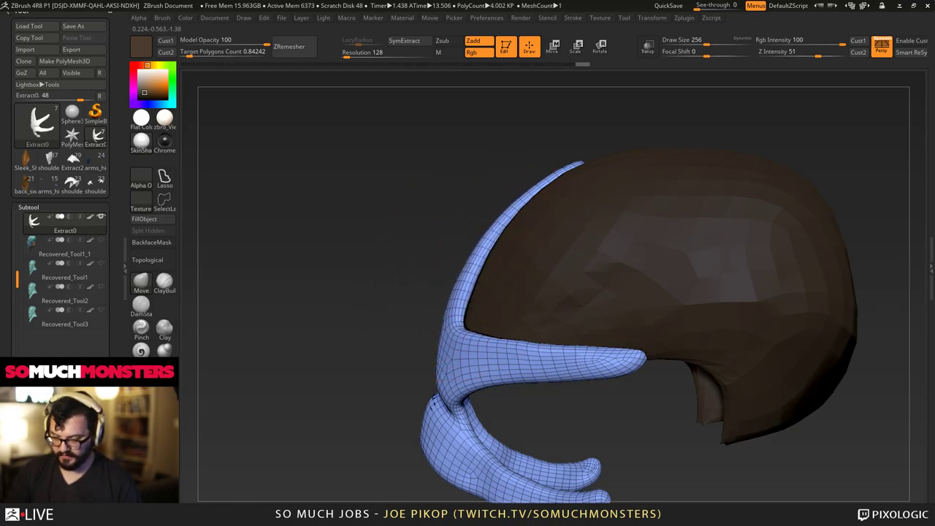
key(ctrl+shift+z)
key(ctrl+shift+z)
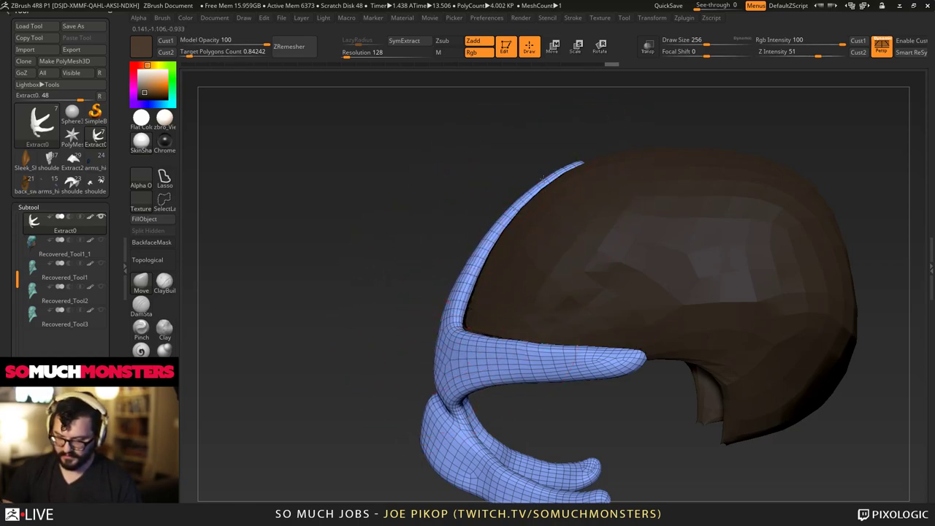
key(ctrl+shift+z)
key(ctrl+shift+z)
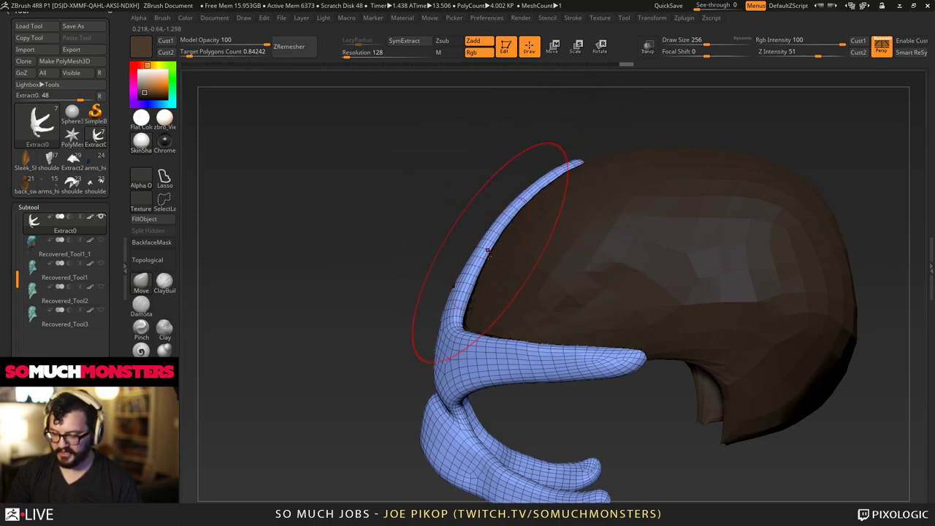
key(ctrl+shift+z)
key(ctrl+shift+z)
key(ctrl+shift+z)
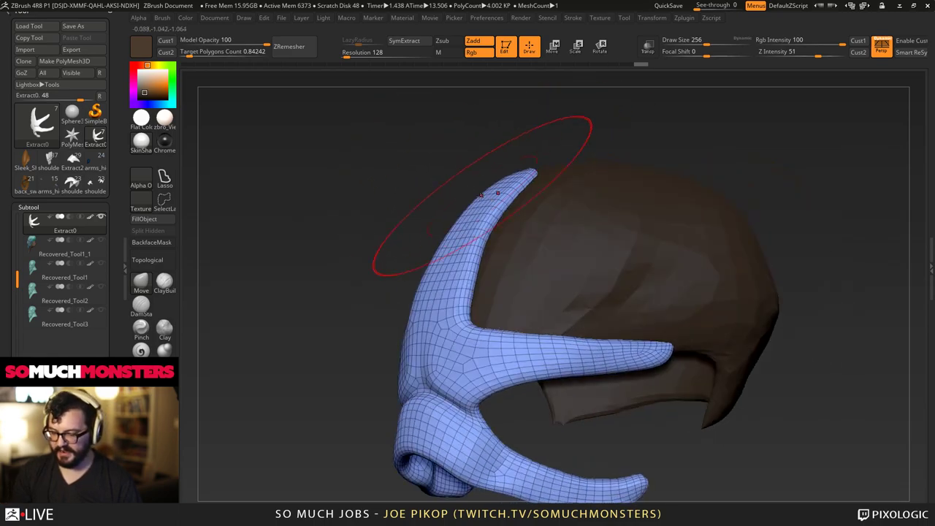
key(ctrl+shift+z)
key(ctrl+shift+z)
key(ctrl+shift+z)
key(ctrl+shift+z)
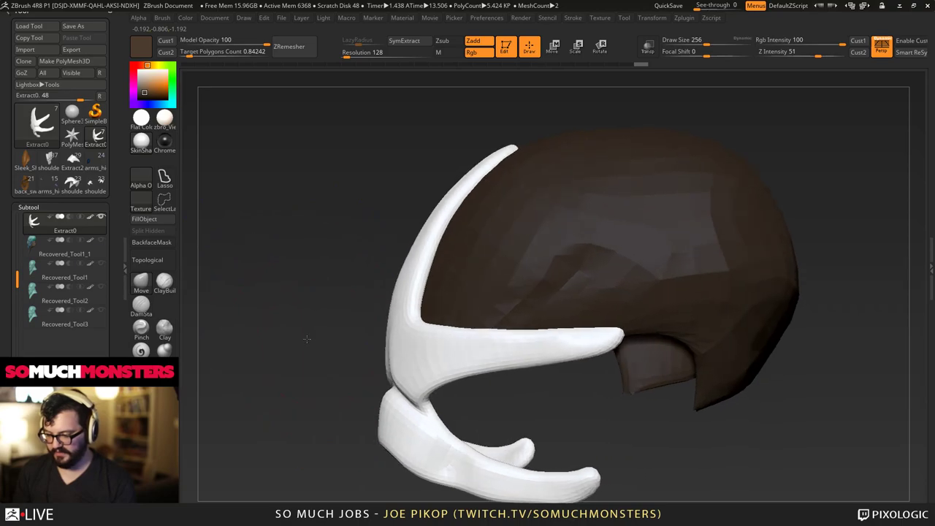
Reduce the Draw Size to 172 and adjust the face piece's cheek where the upper arm meets the jaw section.
mouse_move(306, 338)
mouse_down()
mouse_move(330, 358)
mouse_move(463, 265)
mouse_move(522, 333)
mouse_move(621, 338)
mouse_move(570, 380)
mouse_move(537, 372)
mouse_up()
key(bracketleft)
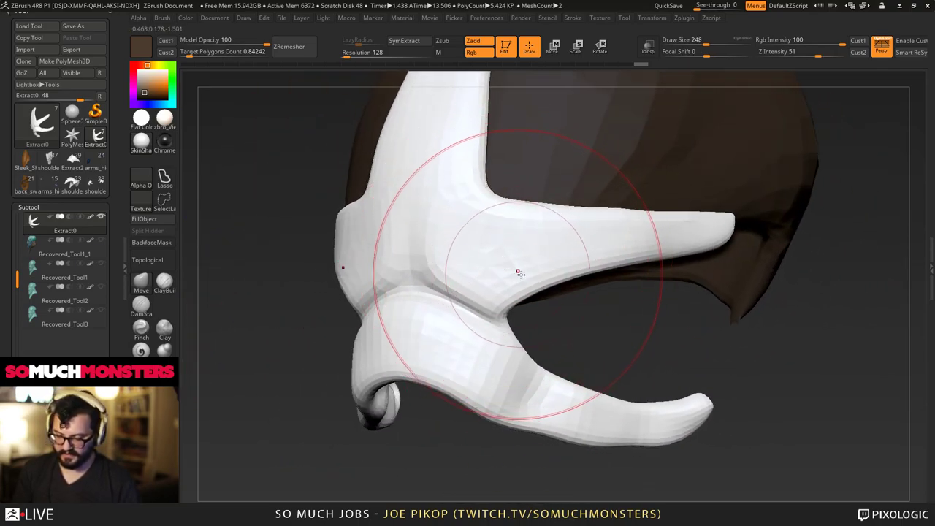
key(bracketleft)
key(bracketleft)
key(bracketleft)
key(bracketleft)
key(bracketleft)
key(bracketleft)
key(bracketleft)
key(bracketleft)
drag(532, 276, 544, 273)
Reduce the brush size further and smooth the outer surface and lower edge of the face piece's jaw arm.
ctrl+right_drag(633, 233, 426, 119)
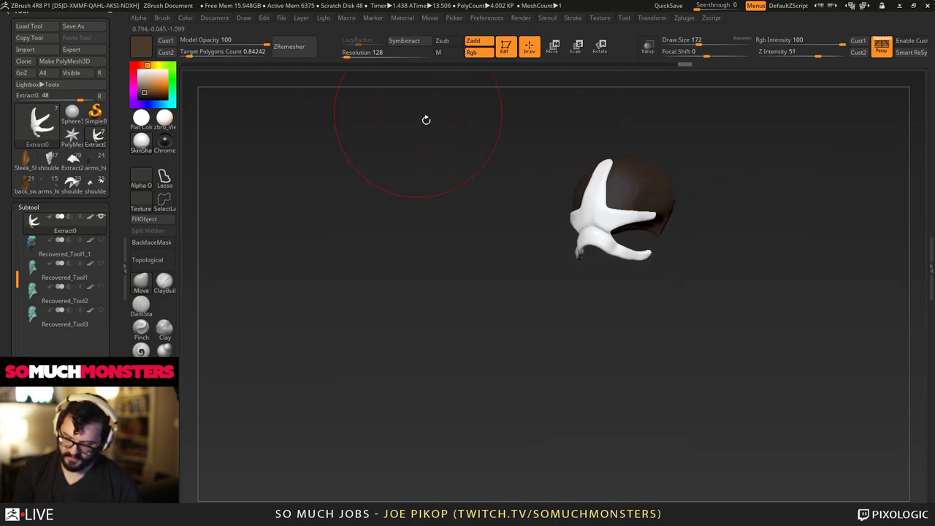
drag(426, 119, 467, 139)
ctrl+right_drag(467, 139, 496, 257)
alt+drag(497, 256, 479, 237)
key(bracketleft)
key(bracketleft)
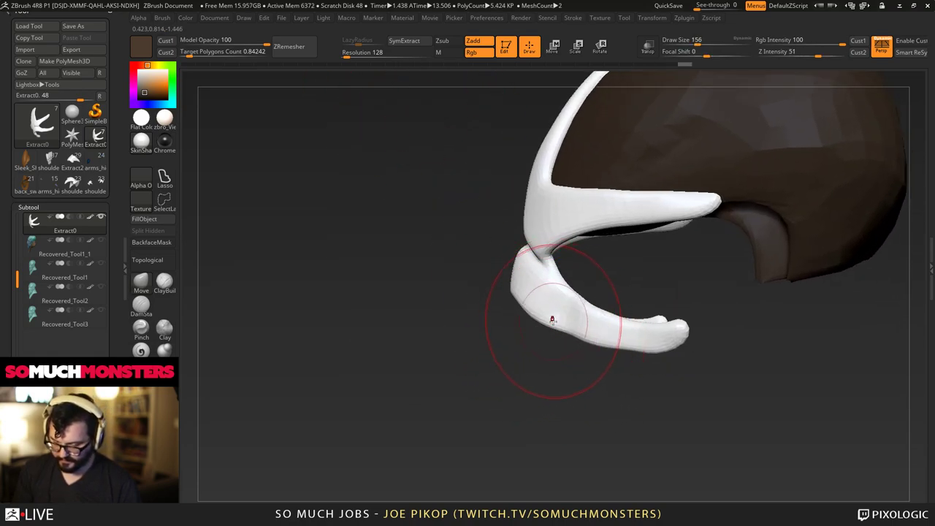
shift+drag(552, 320, 587, 329)
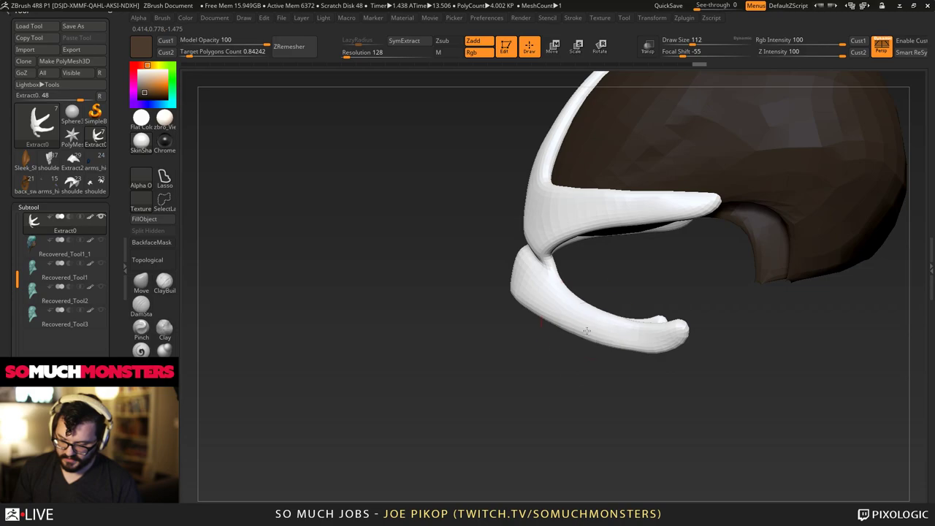
Smooth the tip of the face piece's jaw arm at Draw Size 64.
right_drag(587, 330, 629, 320)
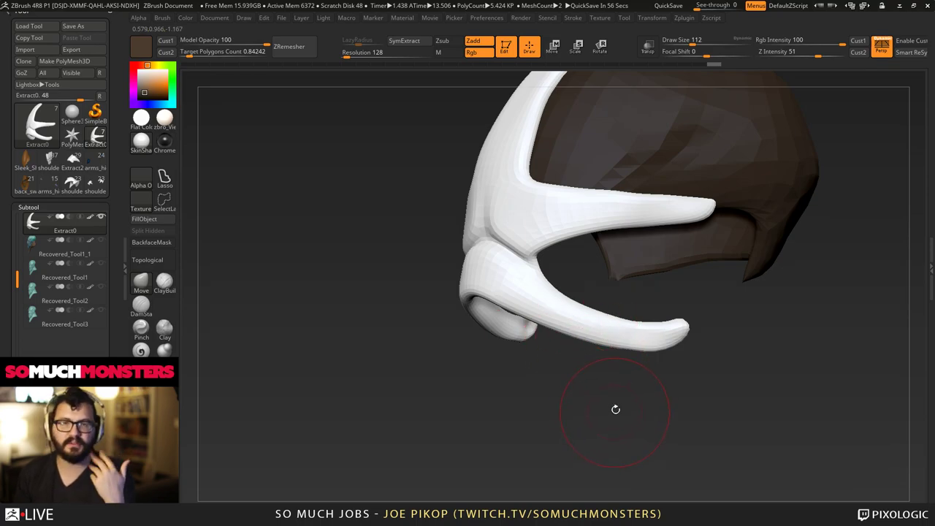
drag(615, 409, 631, 374)
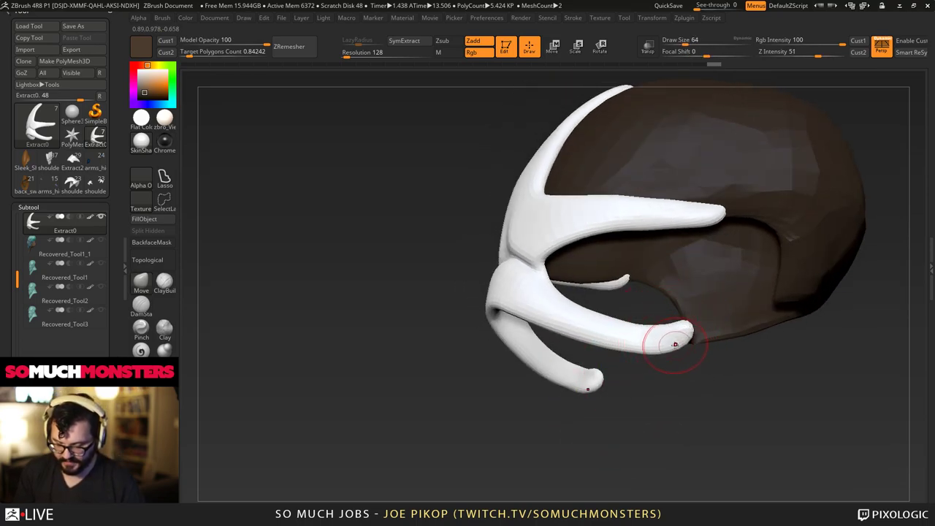
mouse_move(675, 344)
shift+mouse_down()
mouse_move(687, 330)
mouse_move(651, 358)
shift+mouse_up()
shift+drag(409, 321, 467, 318)
mouse_move(380, 358)
alt+mouse_down()
mouse_move(379, 294)
mouse_move(461, 312)
mouse_move(296, 290)
alt+mouse_up()
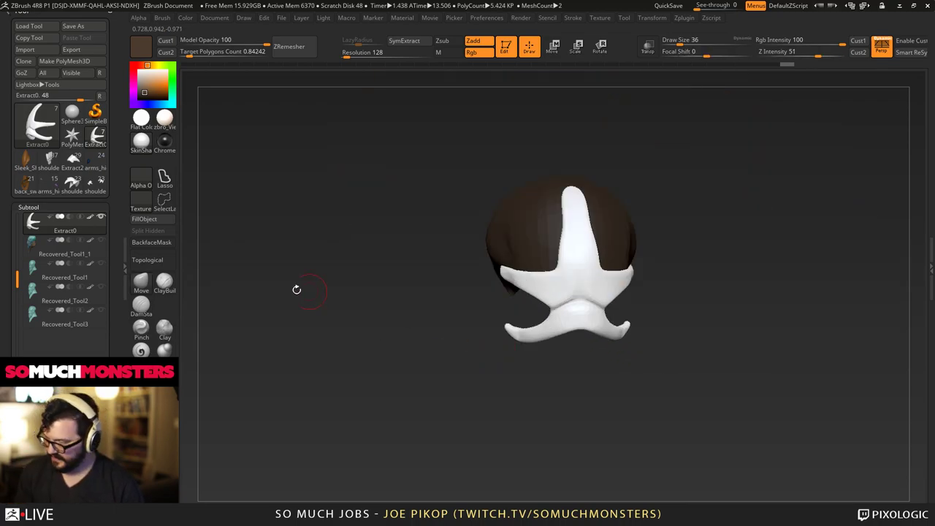
Bring the whole bust back into view and hide the Recovered_Tool subtools that overlap the head.
shift+click(101, 217)
shift+click(103, 219)
drag(444, 282, 448, 271)
click(52, 249)
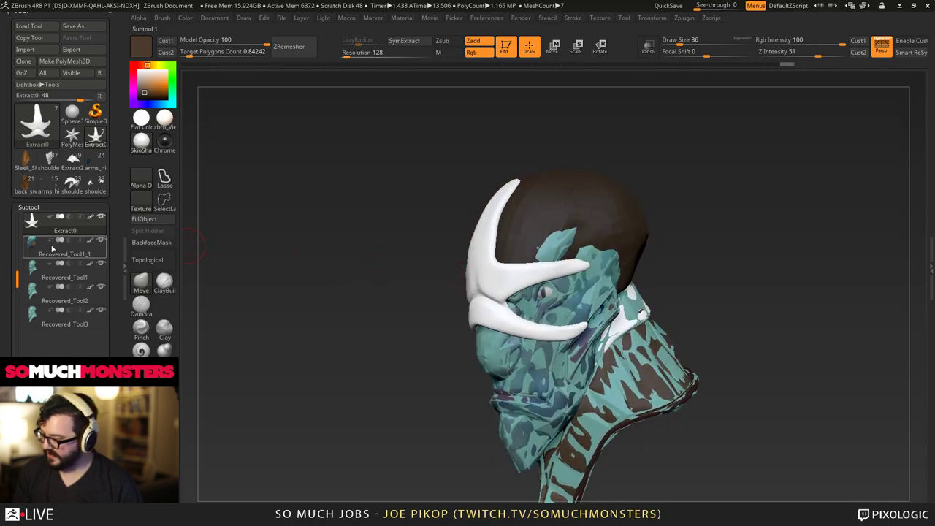
scroll(30, 253, up, 2)
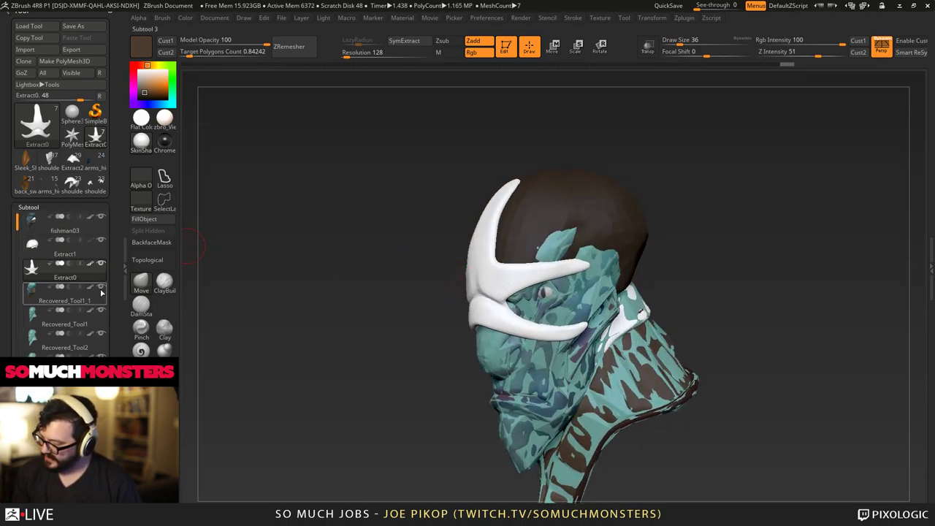
click(100, 345)
click(102, 334)
click(101, 310)
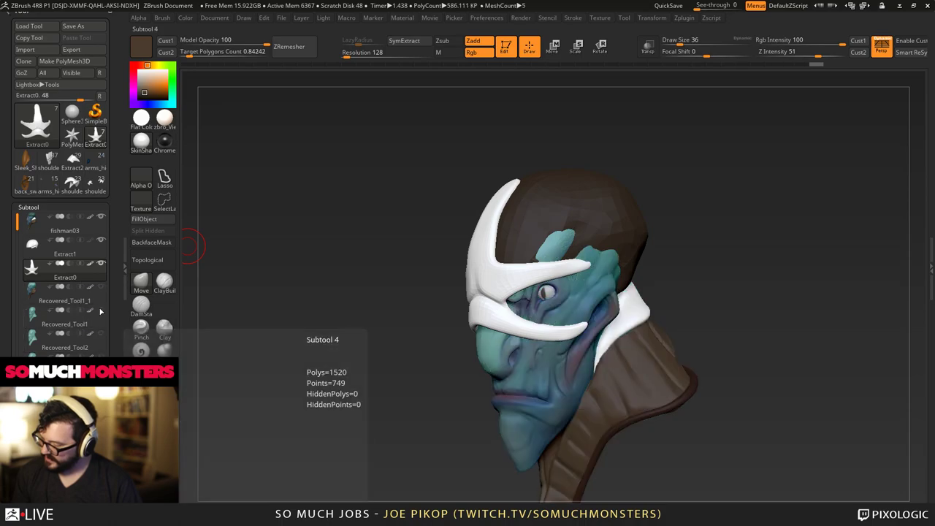
Select the brown skull cap and activate Dynamic Subdiv on it.
mouse_move(446, 312)
mouse_down()
mouse_move(397, 313)
mouse_move(449, 238)
mouse_up()
alt+click(533, 228)
key(d)
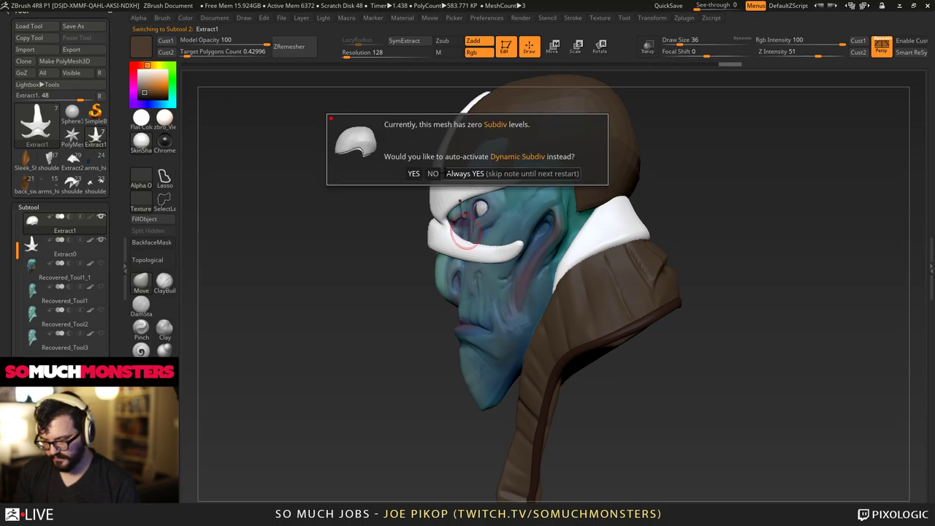
click(433, 173)
drag(455, 203, 432, 202)
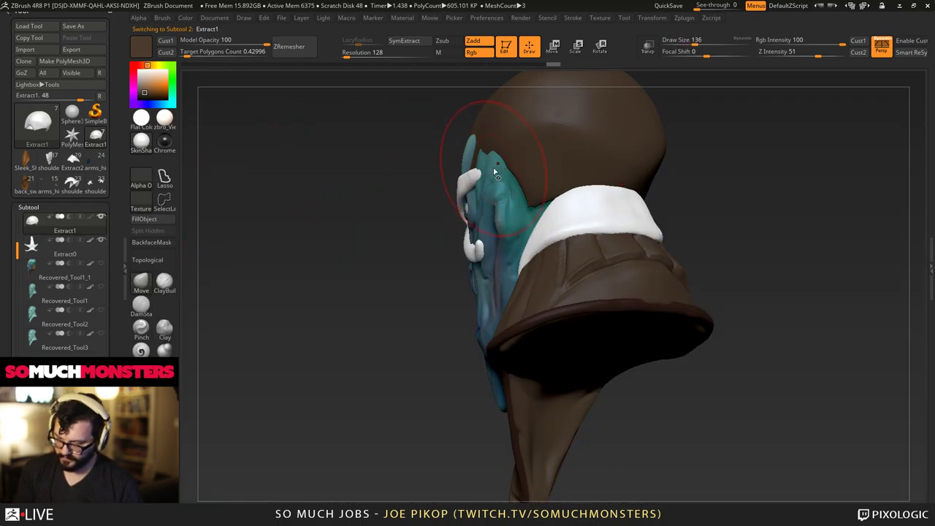
mouse_move(495, 173)
right_down()
mouse_move(460, 170)
mouse_move(514, 188)
right_up()
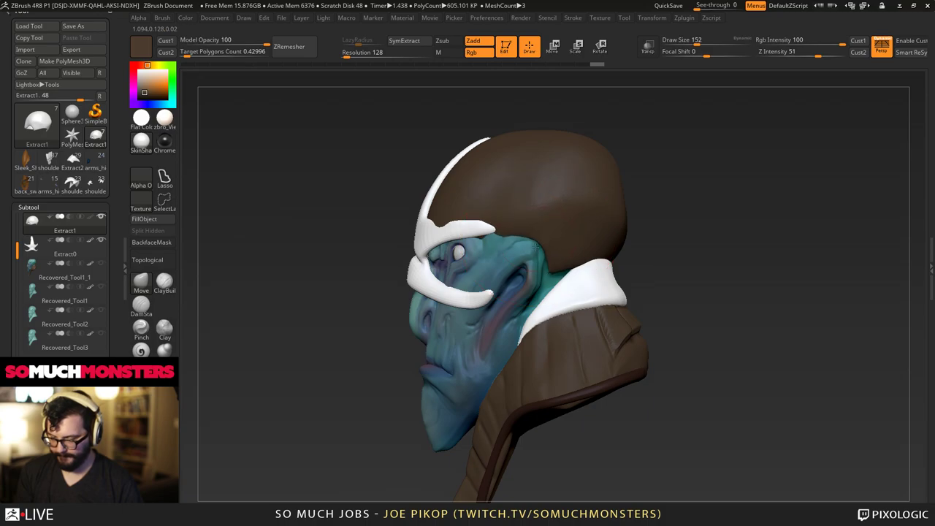
Reduce the Draw Size to about 60 and smooth the skull cap's lower edge behind the ear.
right_drag(537, 246, 561, 251)
key(bracketleft)
key(bracketleft)
key(bracketleft)
key(bracketleft)
key(bracketleft)
key(bracketleft)
key(bracketleft)
key(bracketleft)
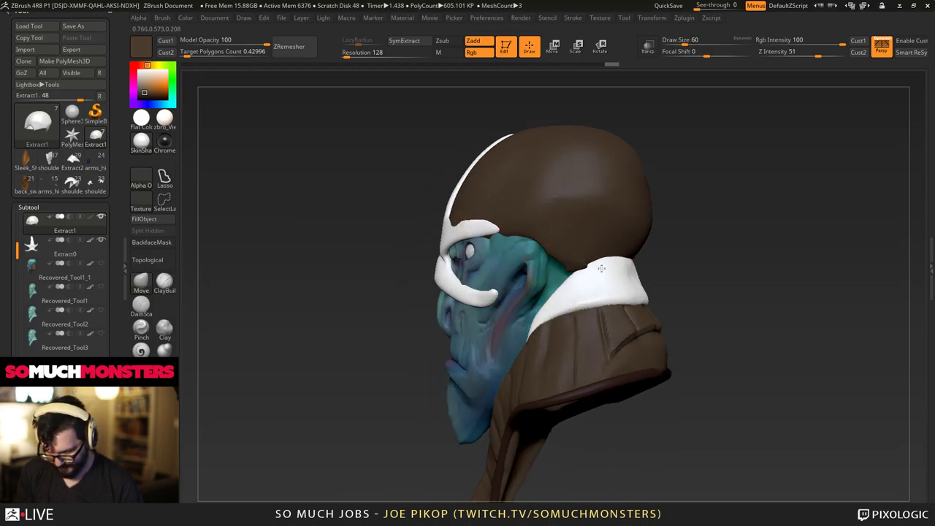
shift+drag(560, 249, 567, 258)
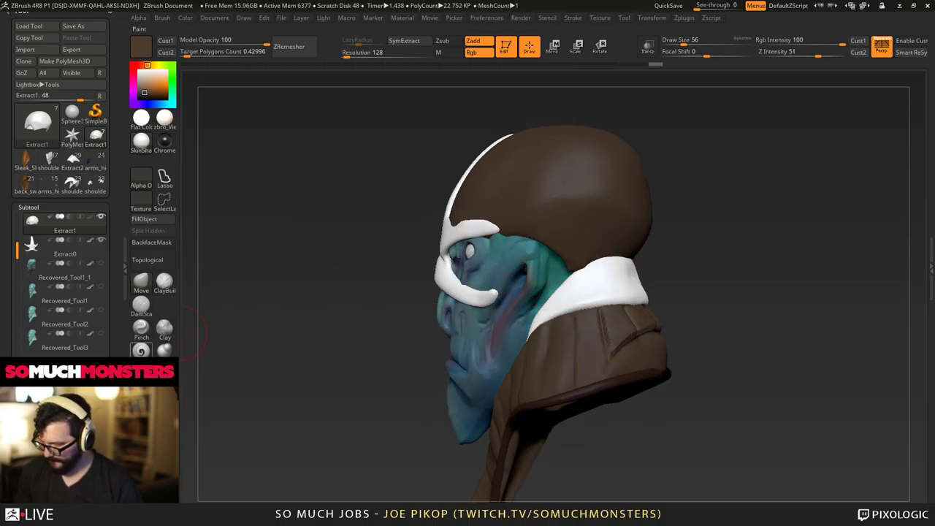
Carve two shallow dents into the side of the skull cap using a Zsub brush at Draw Size 80.
mouse_move(423, 255)
mouse_down()
mouse_move(478, 247)
mouse_move(533, 279)
mouse_up()
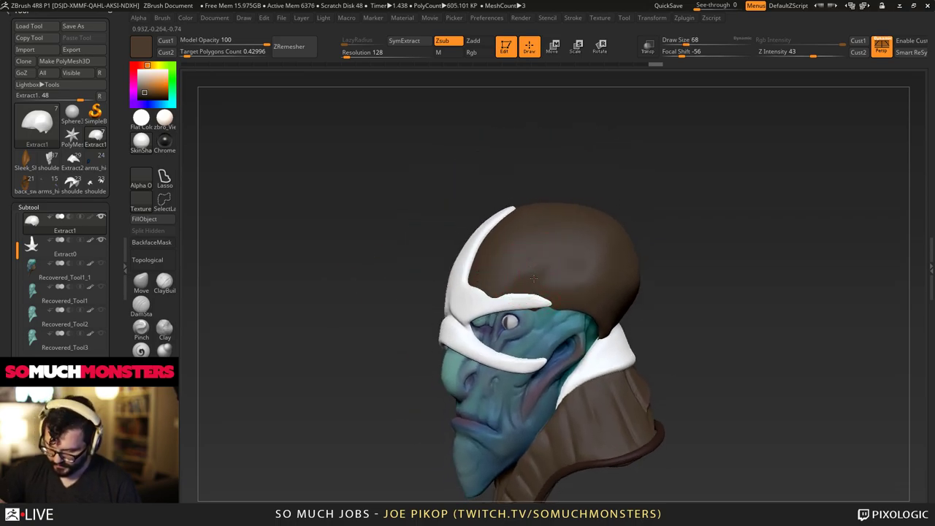
right_drag(473, 286, 514, 233)
mouse_move(516, 274)
right_down()
mouse_move(545, 254)
mouse_move(570, 197)
mouse_move(572, 158)
right_up()
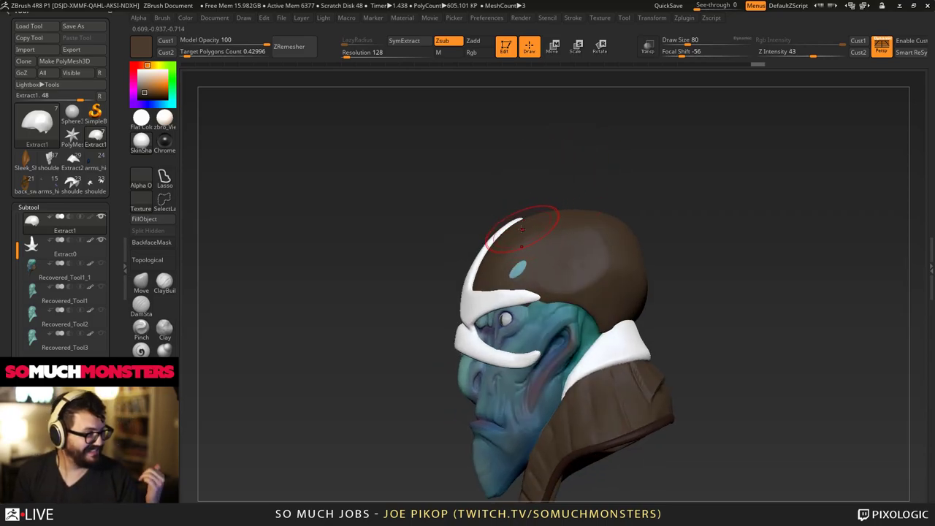
mouse_move(522, 222)
right_down()
mouse_move(565, 273)
mouse_move(583, 276)
mouse_move(542, 272)
mouse_move(558, 280)
right_up()
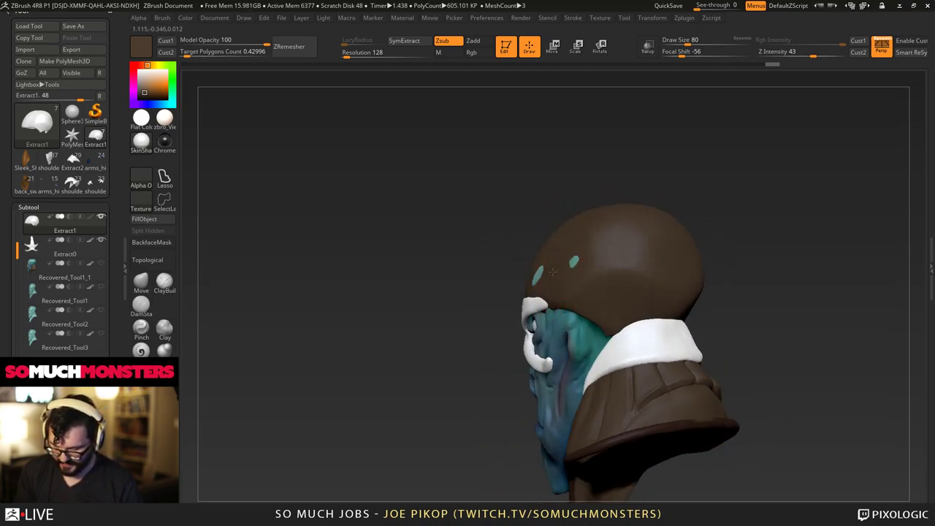
mouse_move(619, 256)
right_down()
mouse_move(647, 267)
mouse_move(664, 350)
mouse_move(652, 318)
right_up()
mouse_move(642, 262)
right_down()
mouse_move(653, 282)
mouse_move(624, 247)
right_up()
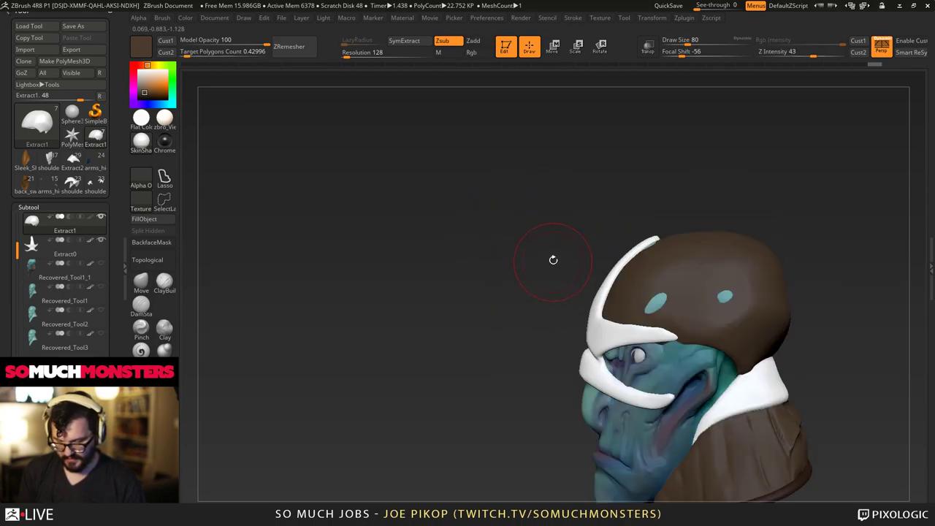
Reshape the skull cap's crown and side with the Move brush at Draw Size 172, and smooth over the dented area.
click(142, 281)
key(bracketright)
key(bracketright)
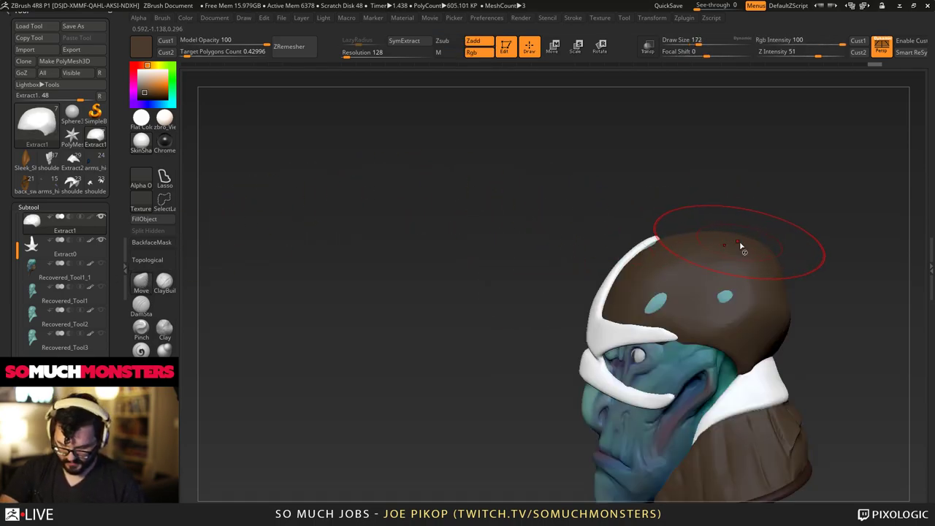
drag(740, 246, 738, 235)
drag(775, 329, 756, 333)
mouse_move(701, 290)
shift+mouse_down()
mouse_move(682, 307)
mouse_move(690, 289)
mouse_move(723, 294)
shift+mouse_up()
mouse_move(829, 285)
mouse_down()
mouse_move(648, 274)
mouse_move(555, 236)
mouse_move(515, 237)
mouse_move(523, 311)
mouse_up()
Select the white face piece and shift its brow section against the cap with a large Move brush.
alt+click(621, 358)
drag(488, 343, 584, 346)
mouse_move(667, 357)
mouse_down()
mouse_move(731, 339)
mouse_move(606, 358)
mouse_move(695, 310)
mouse_move(753, 302)
mouse_up()
right_drag(757, 301, 862, 340)
drag(584, 311, 570, 326)
right_drag(563, 328, 531, 332)
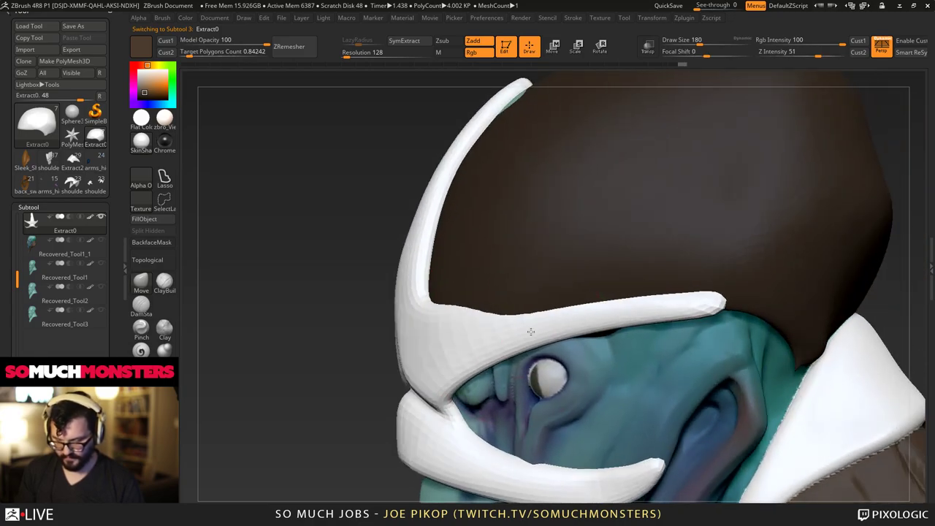
drag(531, 332, 511, 328)
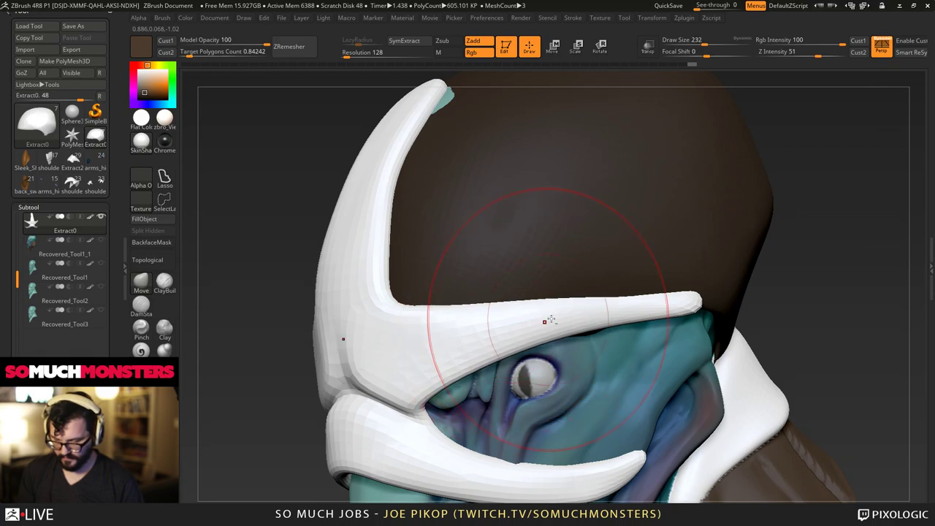
Nudge the face piece's upper arm and its rear tip upward along the cap's edge at about Draw Size 230.
drag(621, 319, 616, 312)
right_drag(643, 305, 609, 294)
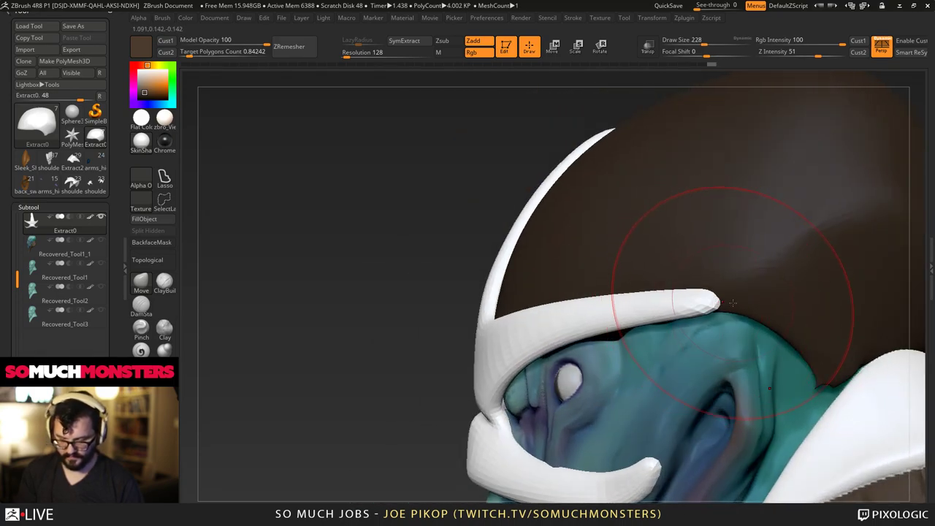
drag(718, 310, 716, 302)
mouse_move(584, 284)
ctrl+right_down()
mouse_move(371, 288)
mouse_move(431, 299)
ctrl+right_up()
mouse_move(431, 300)
alt+right_down()
mouse_move(423, 229)
mouse_move(482, 344)
mouse_move(526, 341)
mouse_move(509, 334)
mouse_move(549, 315)
alt+right_up()
mouse_move(549, 264)
right_down()
mouse_move(570, 266)
mouse_move(534, 257)
right_up()
mouse_move(599, 260)
ctrl+right_down()
mouse_move(544, 269)
mouse_move(663, 284)
ctrl+right_up()
Select the alien head, display its polyframe and reduce the Draw Size to 108.
alt+click(633, 283)
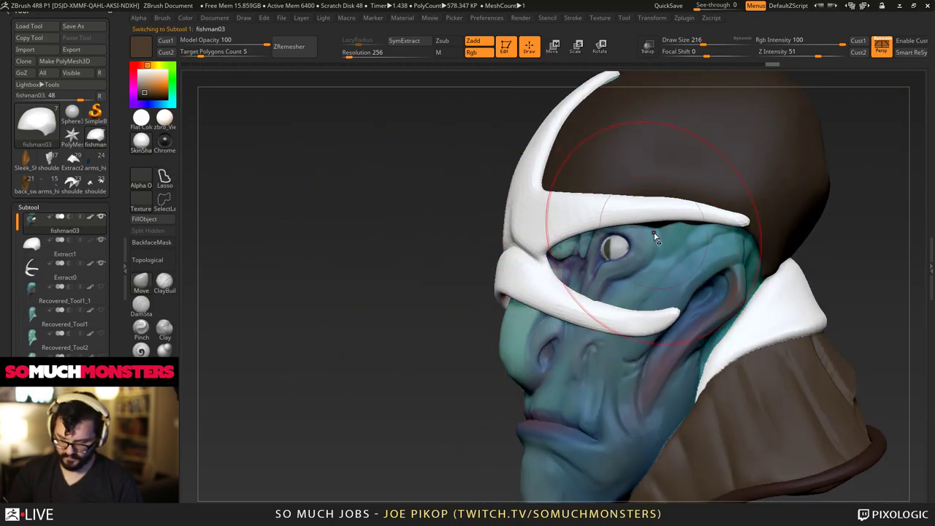
key(shift+f)
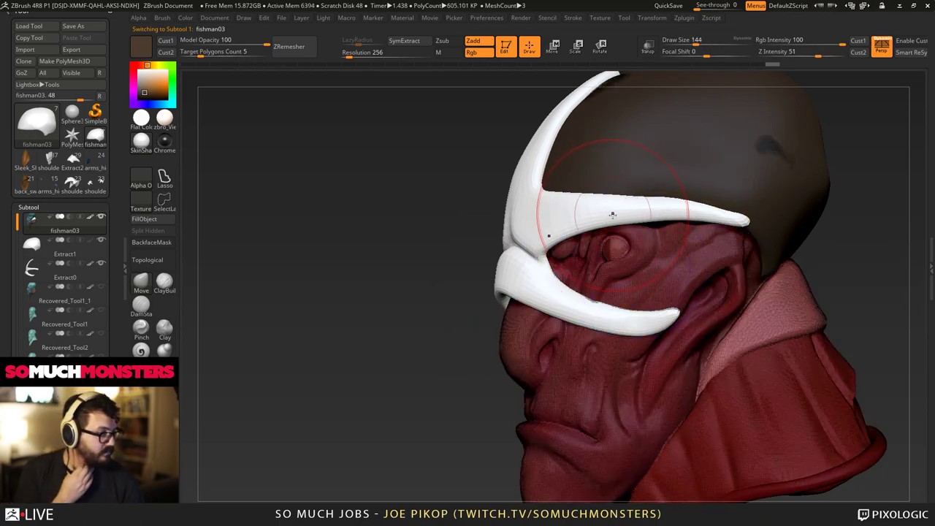
key(bracketleft)
key(bracketleft)
key(bracketleft)
key(bracketleft)
key(bracketleft)
key(bracketleft)
key(bracketleft)
key(bracketleft)
key(bracketleft)
key(bracketleft)
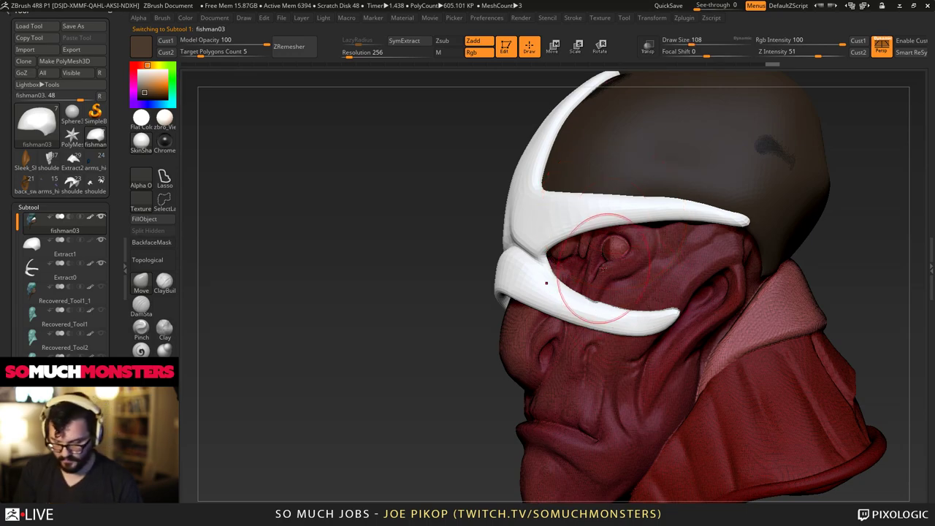
Mask the head's eye and cheek area between the face piece's arms, restarting the mask at Draw Size 44.
ctrl+drag(609, 286, 720, 227)
ctrl+drag(420, 248, 442, 415)
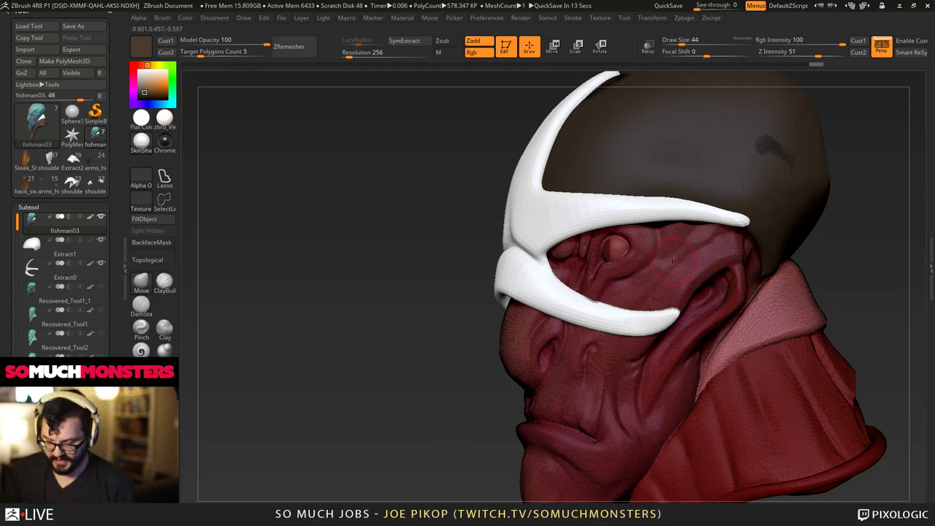
mouse_move(683, 259)
ctrl+mouse_down()
mouse_move(625, 277)
mouse_move(569, 268)
ctrl+mouse_up()
shift+drag(446, 274, 642, 331)
mouse_move(745, 275)
ctrl+mouse_down()
mouse_move(646, 232)
mouse_move(569, 290)
mouse_move(650, 336)
ctrl+mouse_up()
mouse_move(738, 301)
mouse_down()
mouse_move(645, 338)
mouse_move(573, 332)
mouse_move(615, 327)
mouse_up()
Trim the mask's outline below the jaw arm and along the cheek with unmasking strokes.
mouse_move(438, 393)
ctrl+alt+mouse_down()
mouse_move(905, 436)
mouse_move(770, 174)
mouse_move(654, 344)
mouse_move(431, 393)
ctrl+alt+mouse_up()
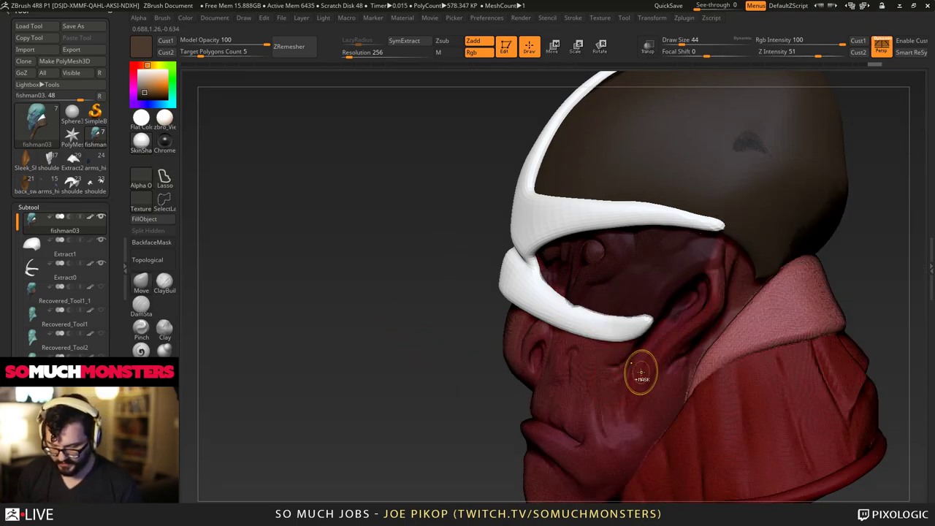
mouse_move(676, 414)
ctrl+alt+mouse_down()
mouse_move(653, 304)
mouse_move(693, 409)
ctrl+alt+mouse_up()
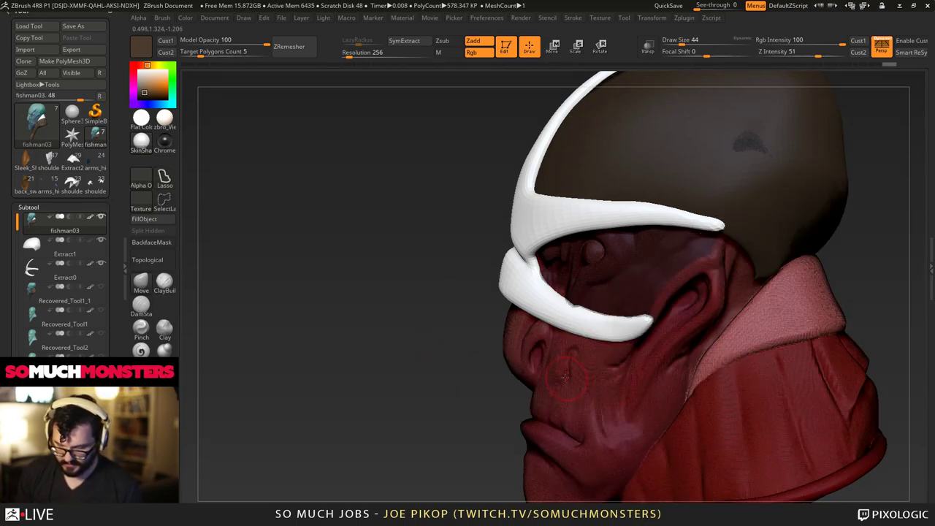
right_drag(565, 376, 613, 371)
mouse_move(658, 341)
ctrl+alt+mouse_down()
mouse_move(698, 272)
mouse_move(824, 502)
mouse_move(803, 502)
ctrl+alt+mouse_up()
right_drag(657, 452, 592, 445)
Extract the masked eye area as a separate panel with SymExtract and clear the mask on it.
click(409, 44)
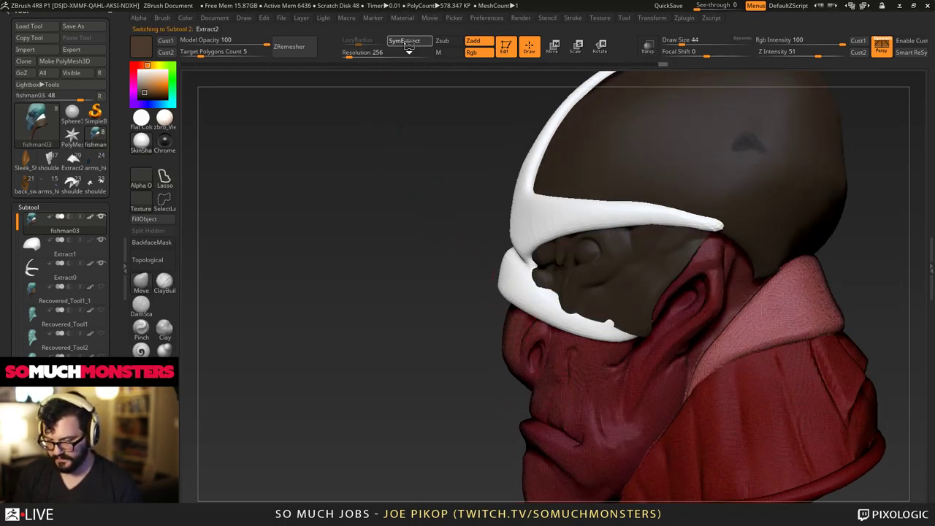
right_drag(398, 241, 444, 285)
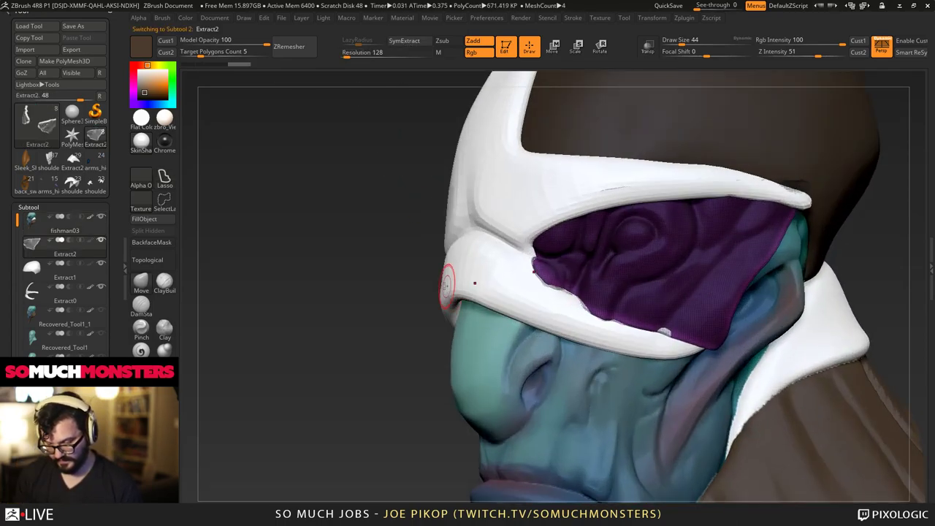
ctrl+drag(312, 349, 336, 363)
right_drag(409, 358, 354, 362)
Enlarge the brush and smooth away the facial wrinkles and ragged lower edge of the extracted eye panel.
key(bracketright)
key(bracketright)
key(bracketright)
key(bracketright)
key(bracketright)
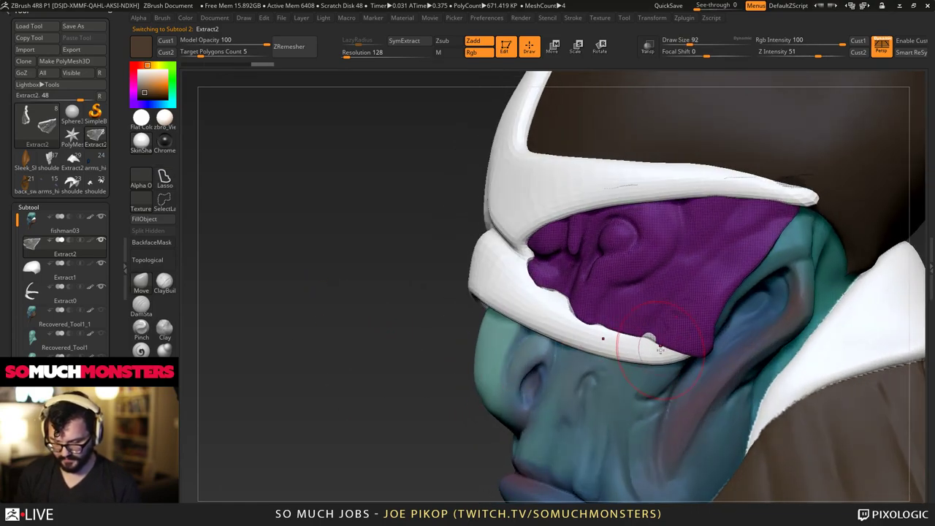
key(bracketright)
key(bracketright)
key(bracketright)
key(bracketright)
key(bracketright)
key(bracketright)
key(bracketright)
key(bracketright)
key(bracketright)
key(bracketright)
mouse_move(667, 346)
shift+mouse_down()
mouse_move(669, 325)
mouse_move(597, 259)
shift+mouse_up()
mouse_move(677, 330)
shift+mouse_down()
mouse_move(705, 334)
mouse_move(687, 314)
mouse_move(707, 337)
shift+mouse_up()
Smooth the eye panel's profile at Draw Size 148 and pull its surface toward the face piece with the Move brush.
key(bracketleft)
key(bracketleft)
key(bracketleft)
key(bracketleft)
mouse_move(697, 332)
right_down()
mouse_move(654, 185)
mouse_move(672, 270)
right_up()
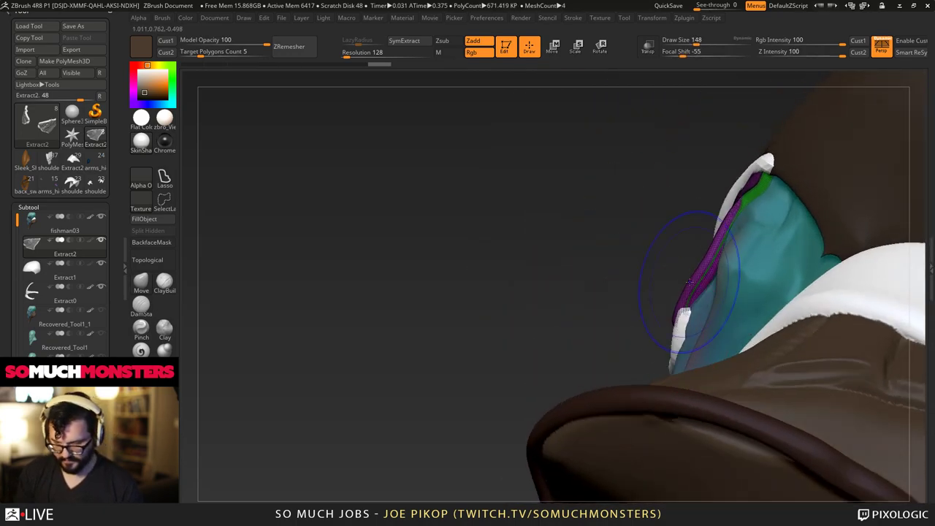
shift+drag(689, 255, 742, 197)
mouse_move(736, 267)
right_down()
mouse_move(699, 265)
mouse_move(698, 239)
right_up()
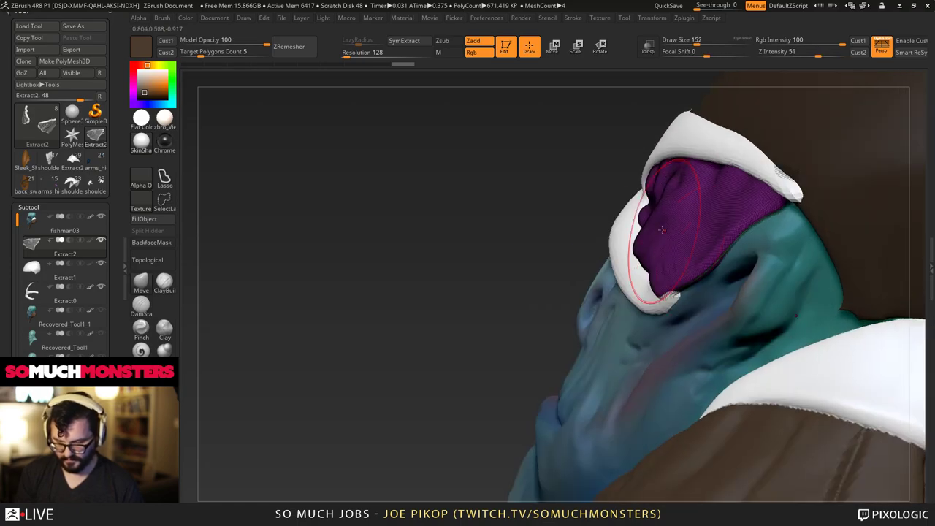
drag(672, 237, 650, 245)
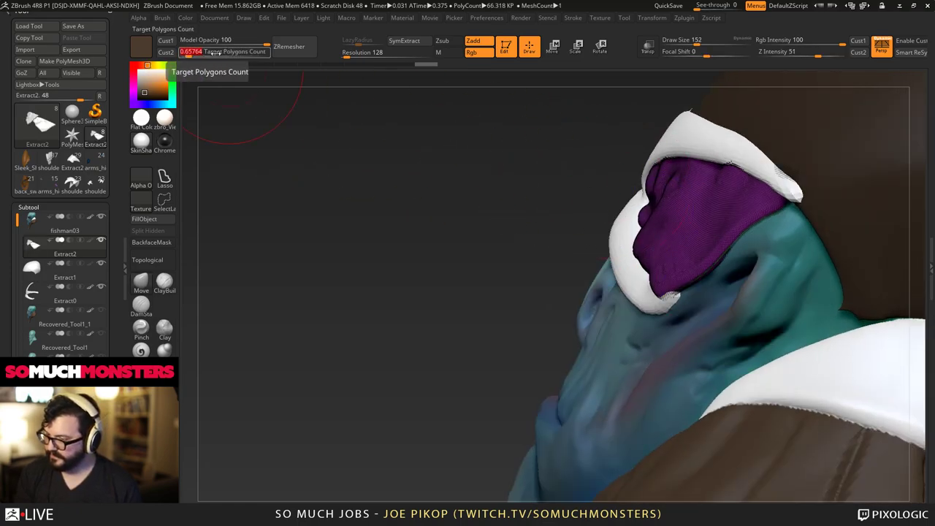
ZRemesh the eye panel with a Target Polygons Count of 0.26168.
click(188, 52)
click(296, 47)
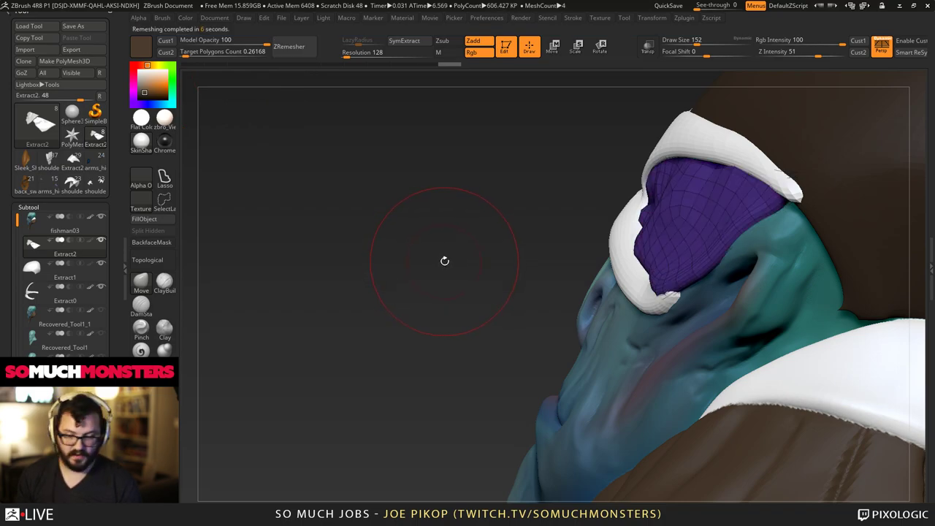
drag(444, 261, 456, 274)
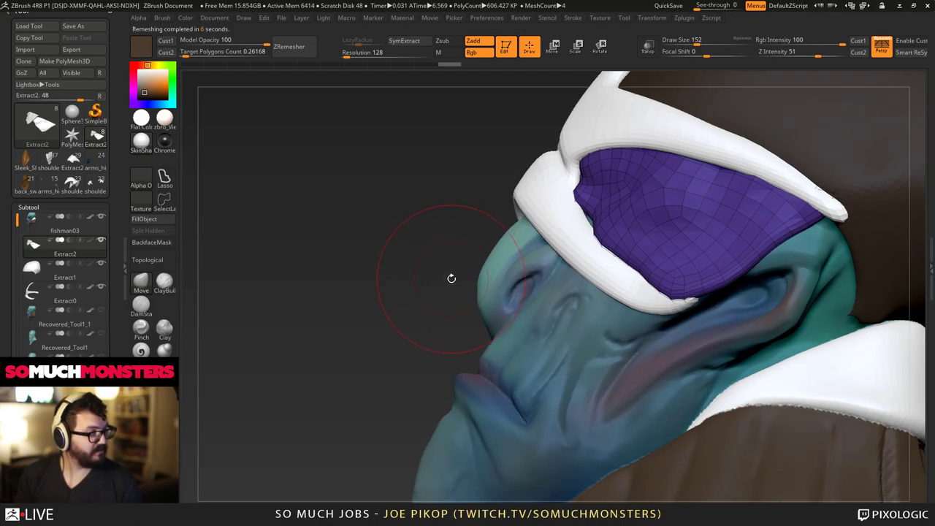
shift+drag(448, 283, 444, 276)
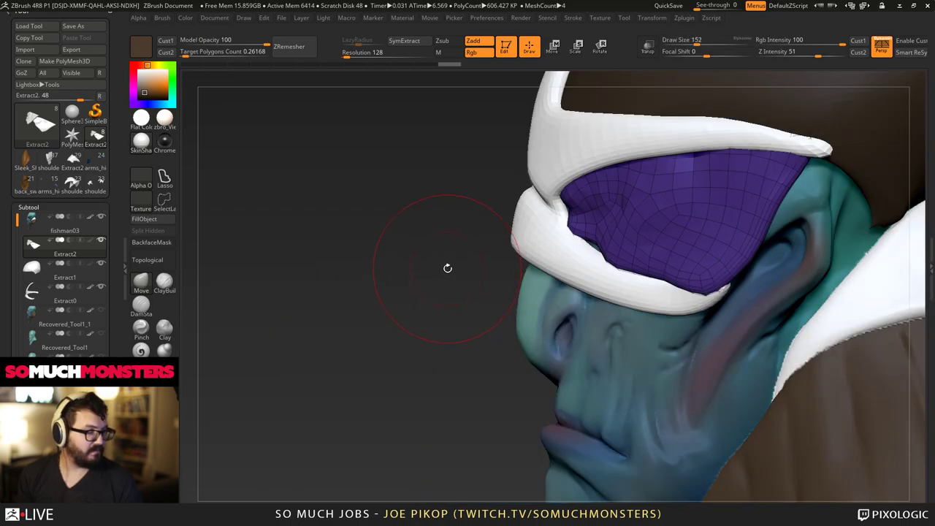
Review the remeshed eye panel's polygon flow and fit against the guard, and turn off its wireframe display.
ctrl+right_drag(602, 265, 463, 257)
drag(494, 288, 512, 290)
ctrl+right_drag(511, 290, 539, 354)
drag(543, 365, 537, 324)
key(bracketleft)
key(bracketleft)
drag(659, 195, 652, 183)
key(bracketleft)
key(bracketleft)
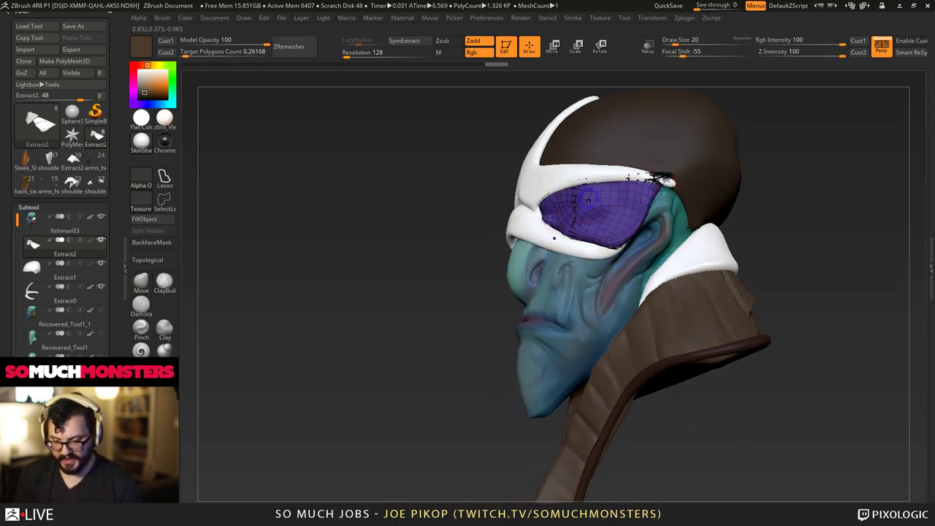
right_drag(558, 230, 553, 221)
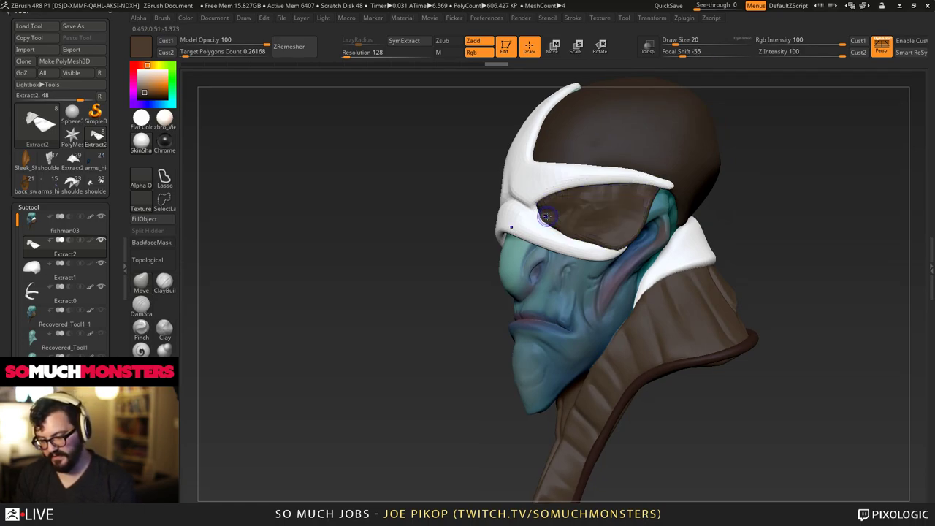
Smooth the remeshed eye panel's surface across the middle and toward its front corner at Draw Size 60.
key(bracketright)
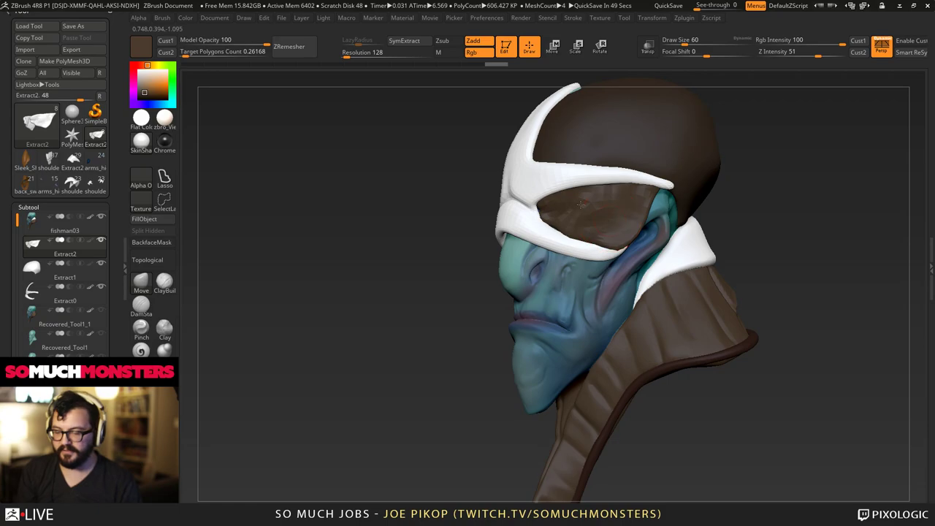
right_drag(608, 219, 612, 218)
shift+drag(583, 213, 609, 208)
right_drag(609, 208, 573, 211)
mouse_move(613, 236)
shift+mouse_down()
mouse_move(626, 235)
mouse_move(641, 208)
mouse_move(558, 203)
shift+mouse_up()
mouse_move(556, 199)
right_down()
mouse_move(569, 199)
mouse_move(560, 195)
right_up()
Raise the Draw Size to 132 and move the eye panel's lower area to fit behind the guard's lower arm.
key(bracketright)
key(bracketright)
key(bracketright)
key(bracketright)
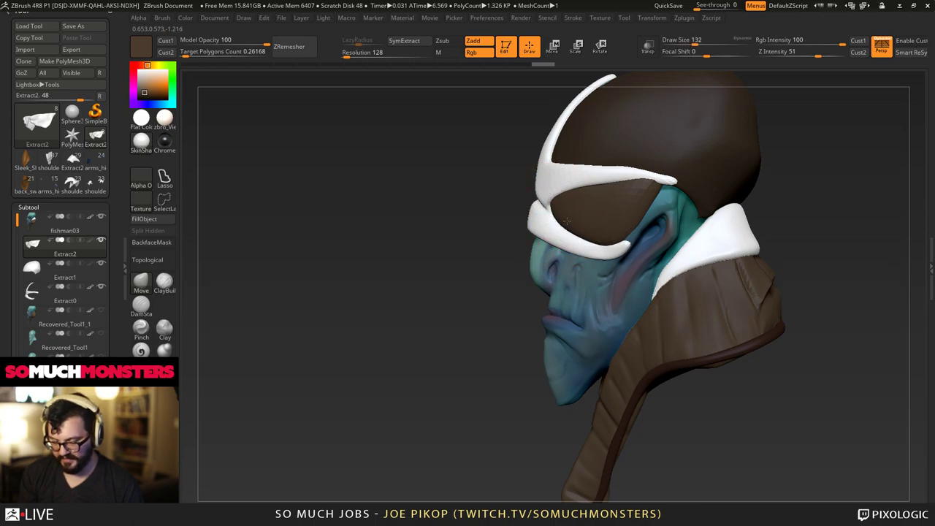
mouse_move(567, 220)
mouse_down()
mouse_move(603, 228)
mouse_move(587, 236)
mouse_move(596, 240)
mouse_up()
right_drag(596, 240, 566, 240)
drag(595, 242, 590, 239)
right_drag(590, 239, 570, 234)
ctrl+right_drag(570, 234, 585, 263)
drag(587, 264, 577, 278)
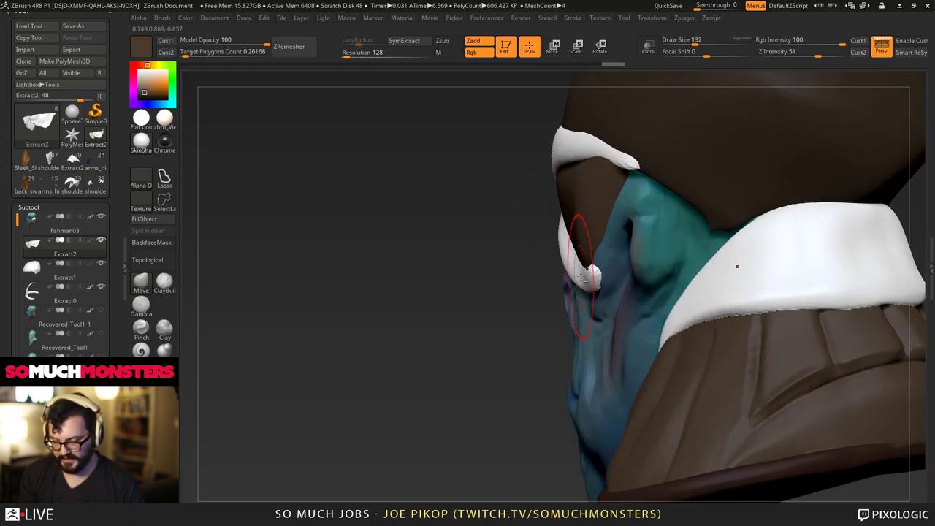
Switch to the face guard subtool and reshape its lower arm with the Move brush at Draw Size 144.
alt+click(577, 278)
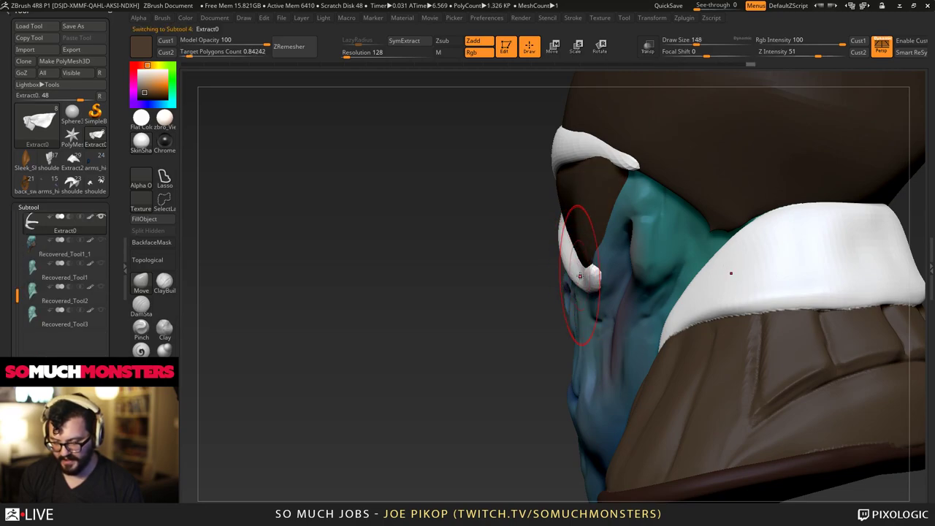
key(bracketright)
mouse_move(577, 272)
right_down()
mouse_move(595, 273)
mouse_move(592, 298)
right_up()
drag(559, 235, 628, 279)
key(bracketleft)
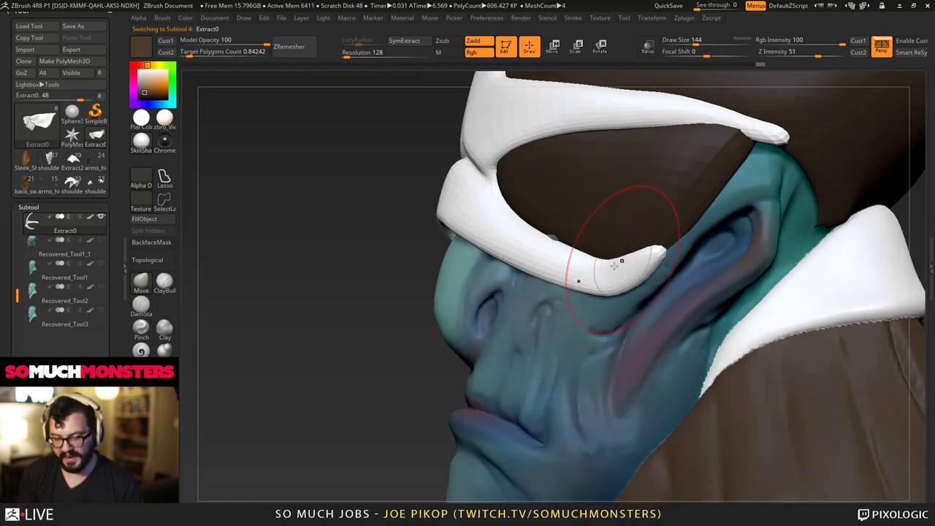
right_drag(594, 278, 504, 228)
ctrl+right_drag(504, 228, 495, 251)
mouse_move(495, 251)
mouse_down()
mouse_move(588, 286)
mouse_move(589, 277)
mouse_up()
drag(597, 323, 602, 308)
Reduce the Draw Size to 76 and adjust the guard's inner eye corner beside the nose bridge.
right_drag(628, 309, 583, 305)
key(bracketleft)
key(bracketleft)
key(bracketleft)
drag(620, 306, 612, 290)
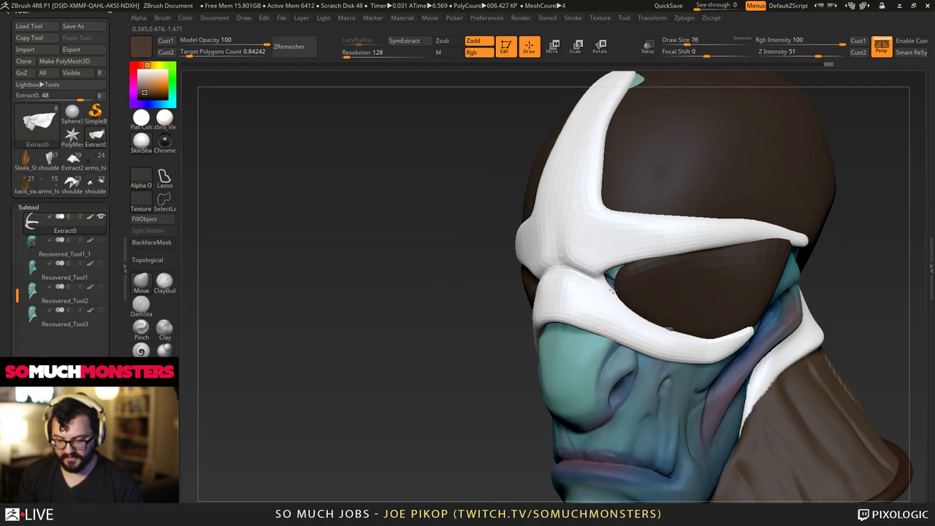
Enlarge the brush to about 128 and pull the middle of the guard's lower arm into a smoother curve under the eye.
right_drag(633, 313, 611, 302)
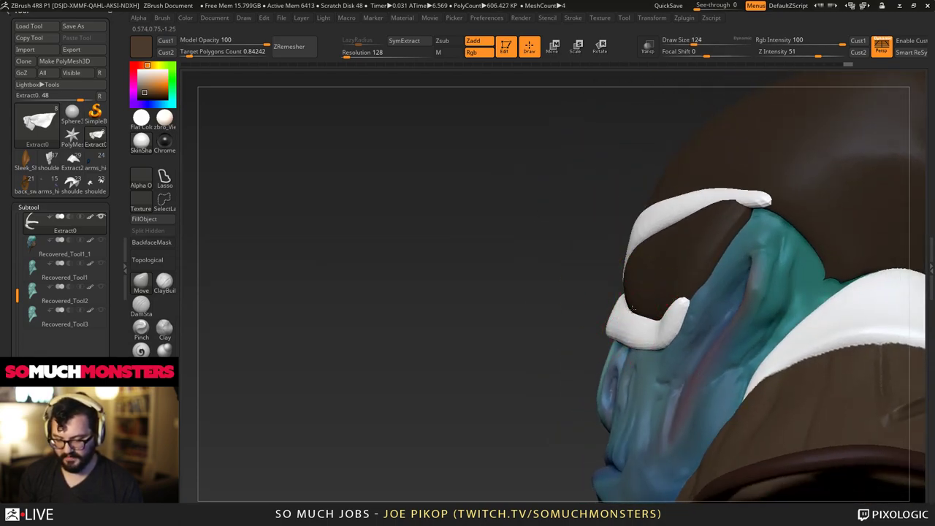
mouse_move(632, 307)
mouse_down()
mouse_move(564, 308)
mouse_move(612, 353)
mouse_up()
right_drag(621, 356, 633, 365)
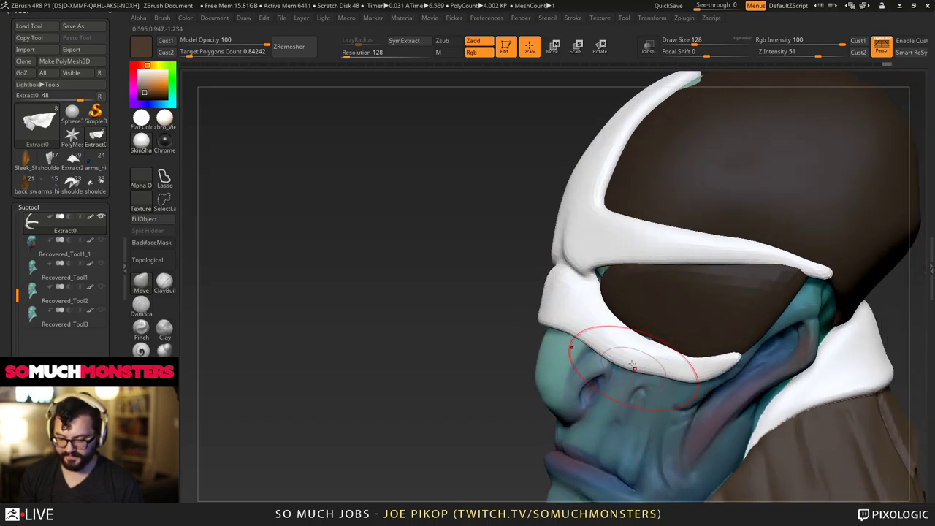
drag(667, 379, 655, 372)
mouse_move(653, 365)
ctrl+right_down()
mouse_move(567, 275)
mouse_move(628, 328)
mouse_move(659, 331)
ctrl+right_up()
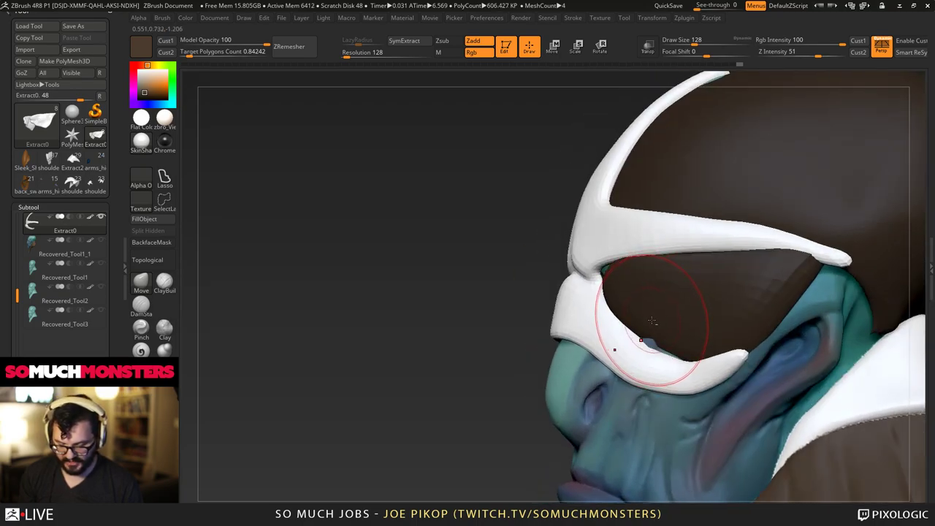
Switch to the eye panel subtool and move its lower front edge to close the gap behind the guard.
alt+click(655, 331)
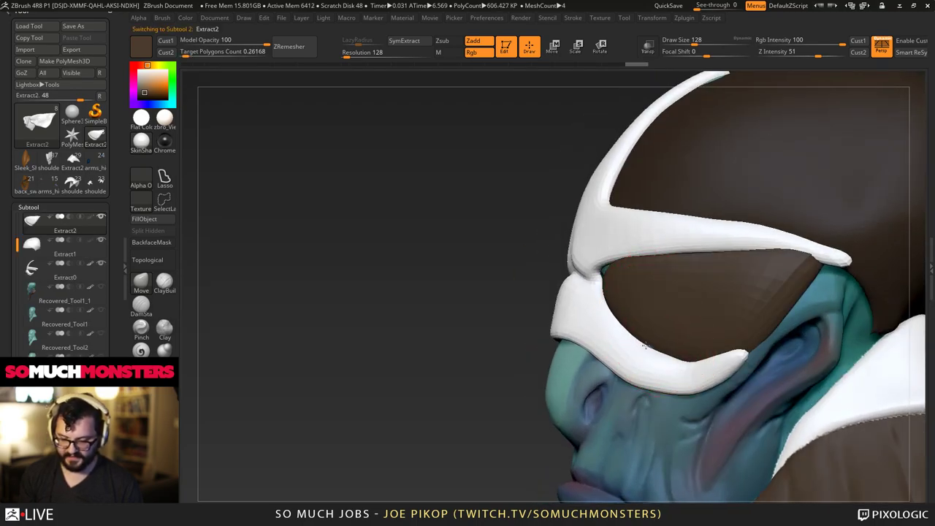
right_drag(648, 350, 563, 266)
drag(582, 279, 575, 274)
right_drag(575, 274, 486, 285)
drag(484, 285, 480, 280)
mouse_move(479, 280)
right_down()
mouse_move(593, 285)
mouse_move(591, 302)
mouse_move(586, 248)
mouse_move(620, 321)
right_up()
Smooth the eye panel's outer surface and rear edge at Draw Size 156.
key(bracketright)
key(bracketright)
mouse_move(812, 191)
shift+mouse_down()
mouse_move(819, 203)
mouse_move(788, 201)
shift+mouse_up()
right_drag(785, 234, 730, 264)
mouse_move(778, 266)
shift+mouse_down()
mouse_move(703, 309)
mouse_move(688, 226)
shift+mouse_up()
right_drag(688, 226, 260, 138)
right_drag(405, 189, 710, 254)
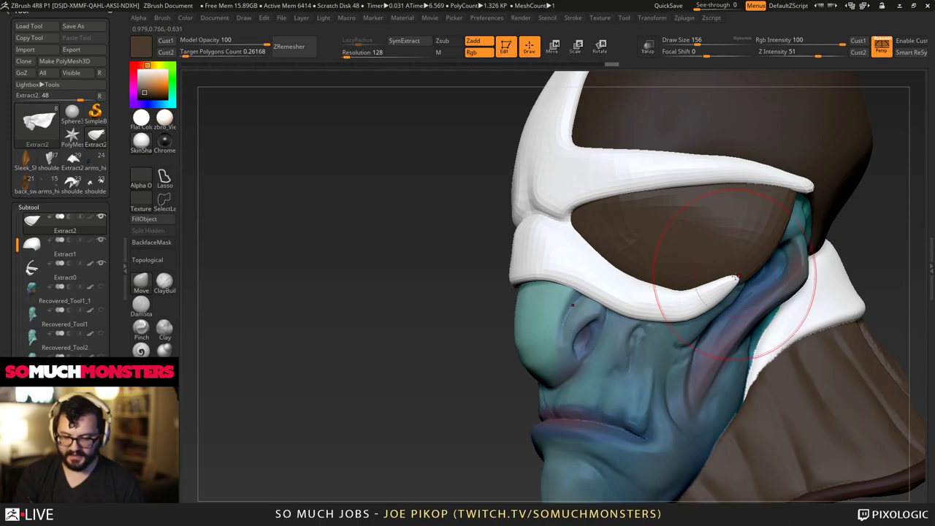
Examine the eye panel's profile and its fit against both guard arms from behind, the side and close up.
mouse_move(695, 209)
right_down()
mouse_move(714, 198)
mouse_move(730, 262)
mouse_move(720, 279)
right_up()
right_drag(754, 177, 715, 120)
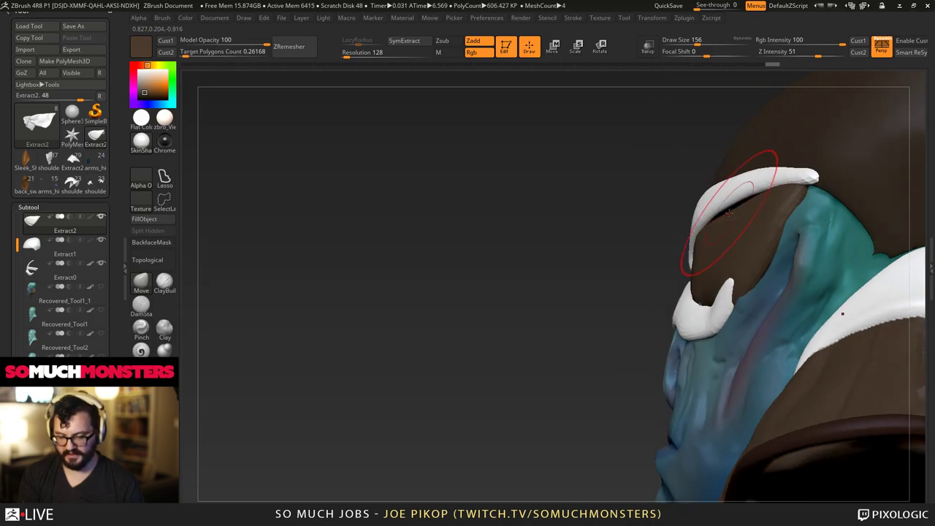
mouse_move(727, 212)
right_down()
mouse_move(723, 149)
mouse_move(738, 182)
mouse_move(622, 83)
mouse_move(653, 138)
mouse_move(660, 299)
right_up()
right_drag(394, 245, 476, 236)
mouse_move(628, 310)
right_down()
mouse_move(559, 314)
mouse_move(523, 284)
mouse_move(504, 316)
mouse_move(410, 234)
right_up()
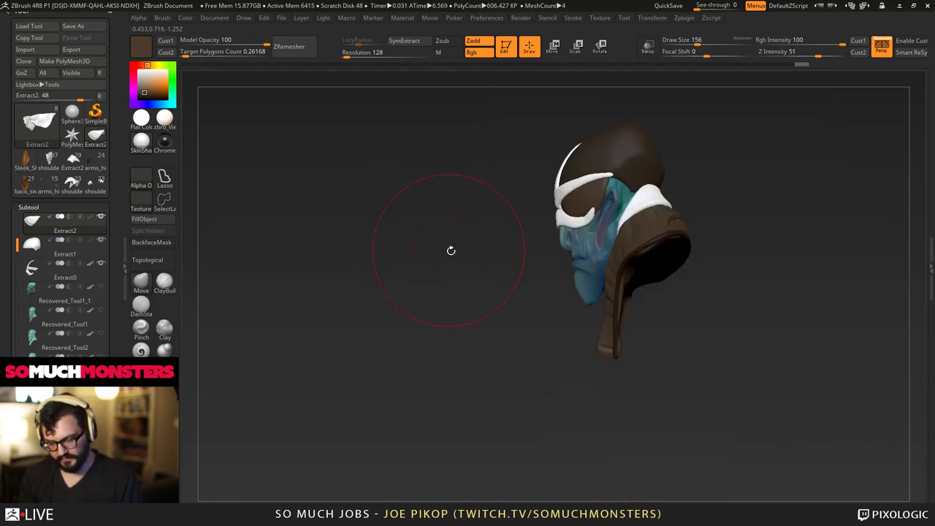
mouse_move(487, 282)
right_down()
mouse_move(502, 279)
mouse_move(515, 255)
right_up()
mouse_move(515, 256)
ctrl+right_down()
mouse_move(562, 318)
mouse_move(517, 320)
mouse_move(492, 286)
mouse_move(528, 336)
mouse_move(547, 397)
ctrl+right_up()
mouse_move(526, 209)
right_down()
mouse_move(485, 167)
mouse_move(558, 195)
mouse_move(553, 165)
right_up()
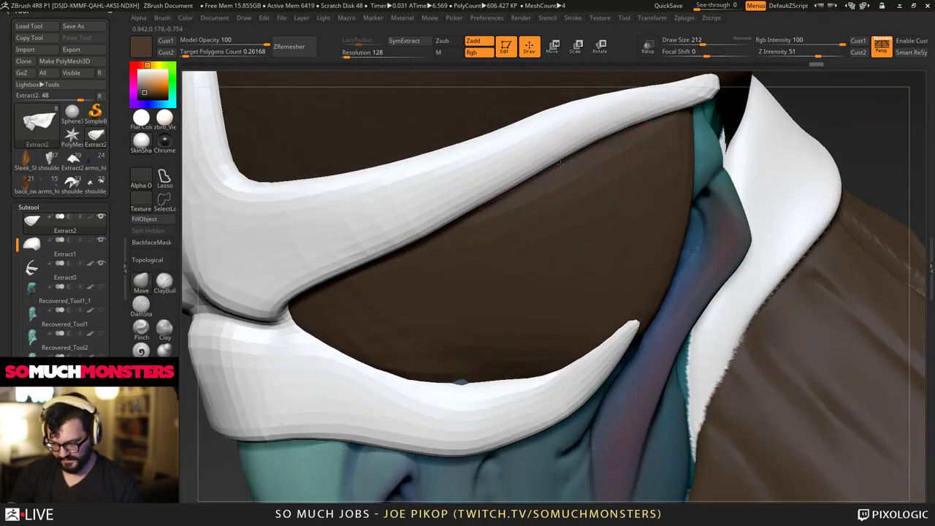
mouse_move(415, 234)
right_down()
mouse_move(357, 278)
mouse_move(333, 319)
right_up()
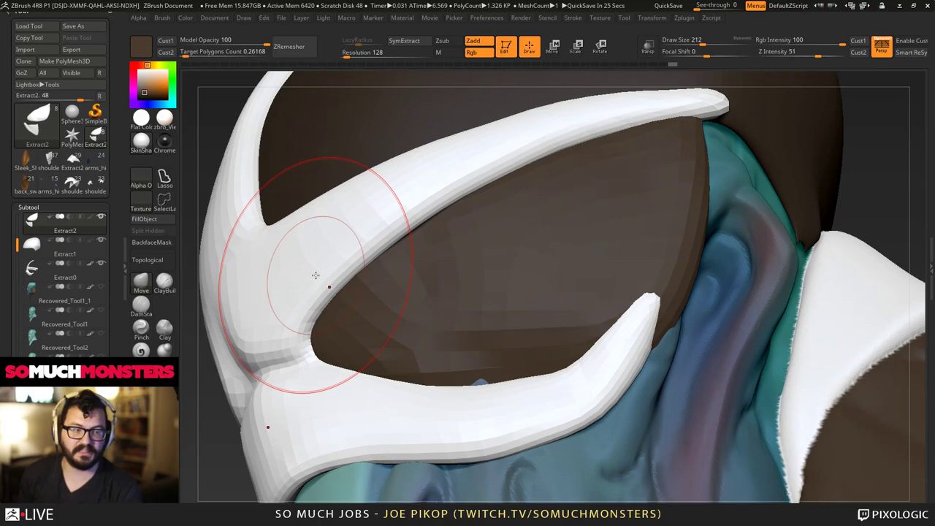
mouse_move(488, 290)
right_down()
mouse_move(478, 265)
mouse_move(536, 256)
right_up()
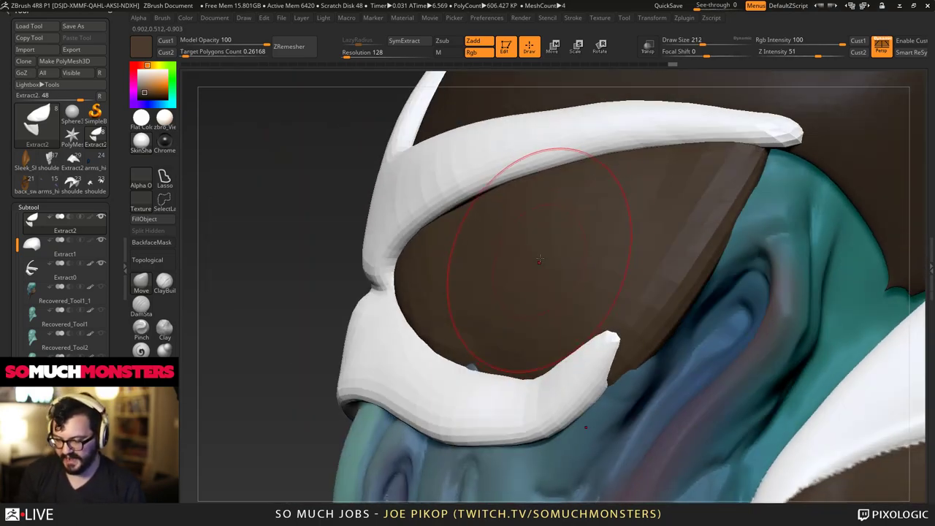
Enlarge the Move brush and pull the eye panel's lower rear edge into line behind the lower arm's tip.
right_drag(569, 292, 636, 246)
right_drag(680, 277, 582, 240)
right_drag(571, 346, 578, 308)
key(])
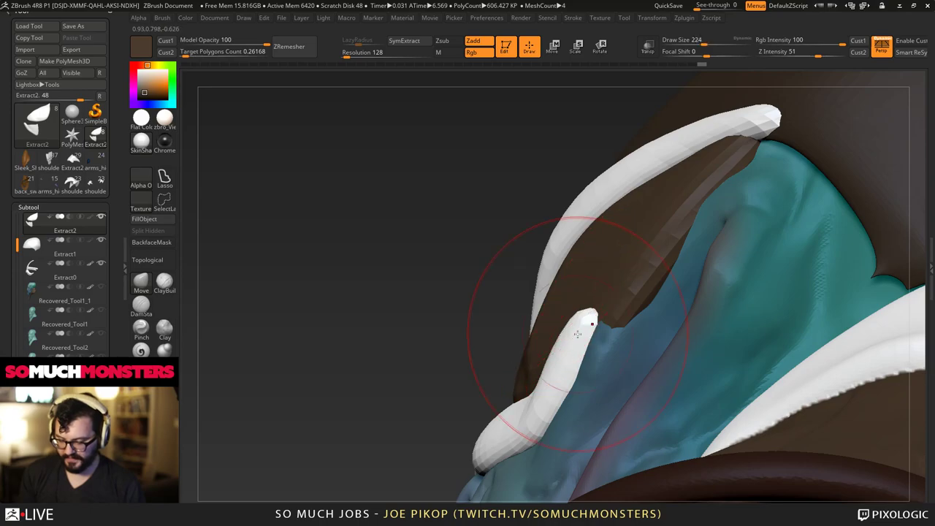
drag(582, 351, 566, 351)
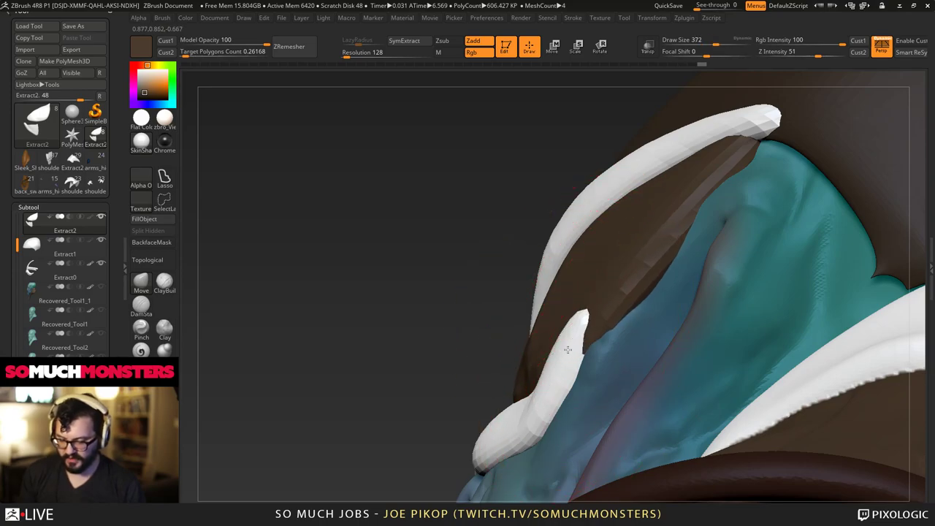
mouse_move(568, 350)
right_down()
mouse_move(512, 271)
mouse_move(532, 355)
mouse_move(657, 271)
right_up()
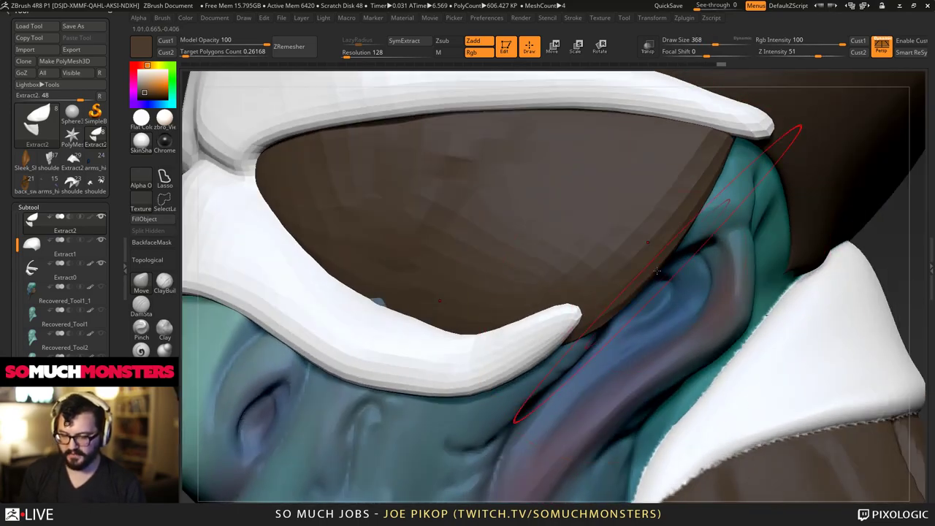
Reduce the brush and refine the eye panel's rounded rear edge and the gap above the guard's lower arm.
key(bracketleft)
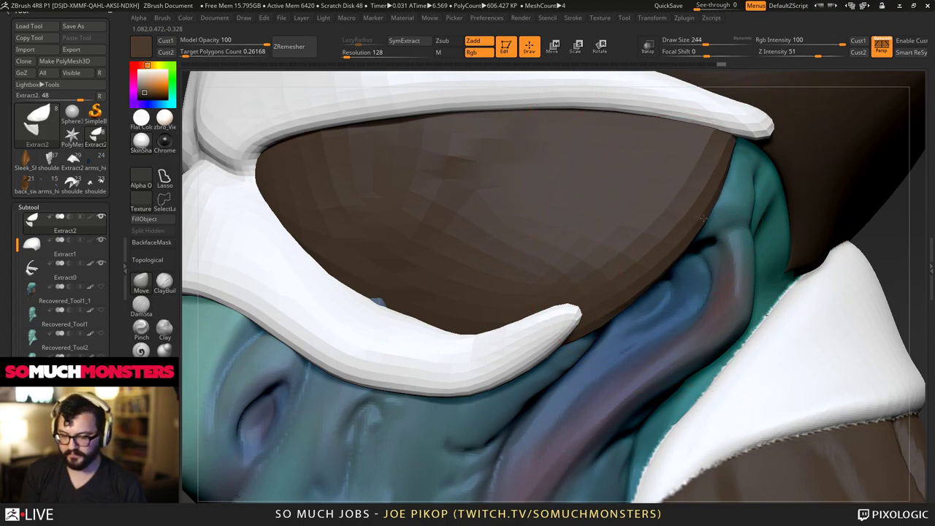
key(bracketleft)
mouse_move(703, 218)
ctrl+right_down()
mouse_move(390, 217)
mouse_move(409, 293)
mouse_move(458, 265)
ctrl+right_up()
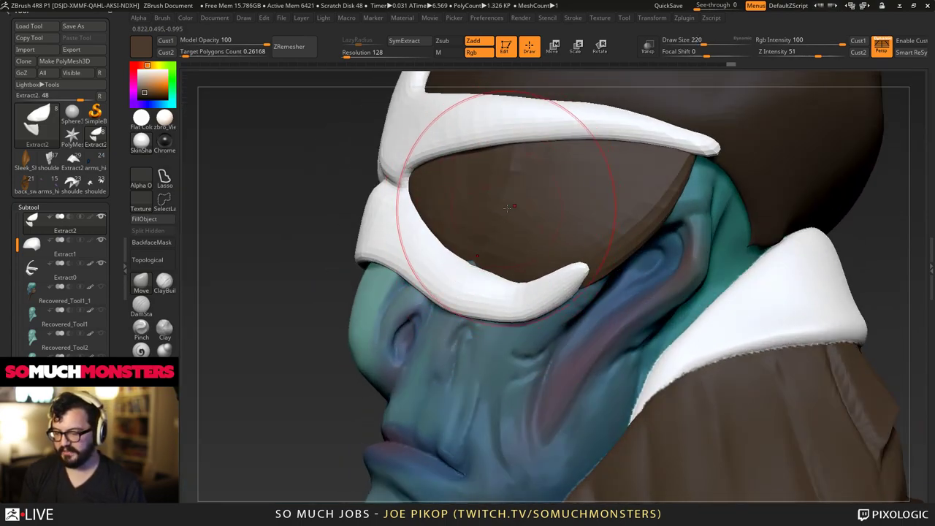
key(ctrl)
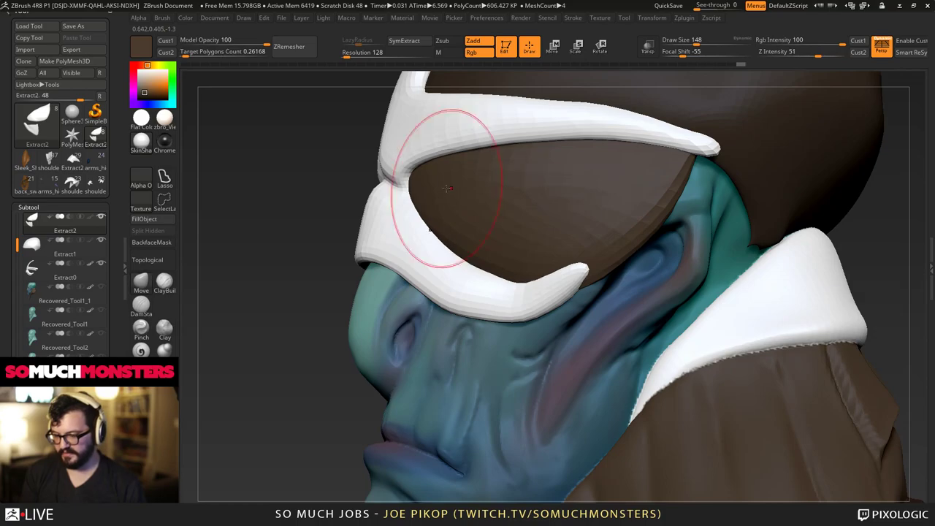
mouse_move(445, 203)
right_down()
mouse_move(448, 313)
mouse_move(570, 280)
right_up()
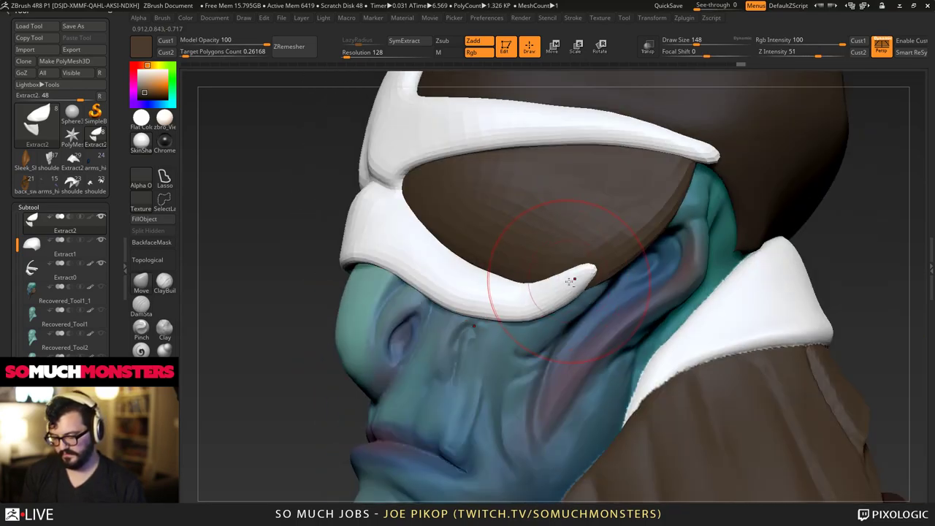
Switch to the face guard and reshape its lower arm and tip with the Move brush at Draw Sizes 180 and 124.
alt+click(570, 274)
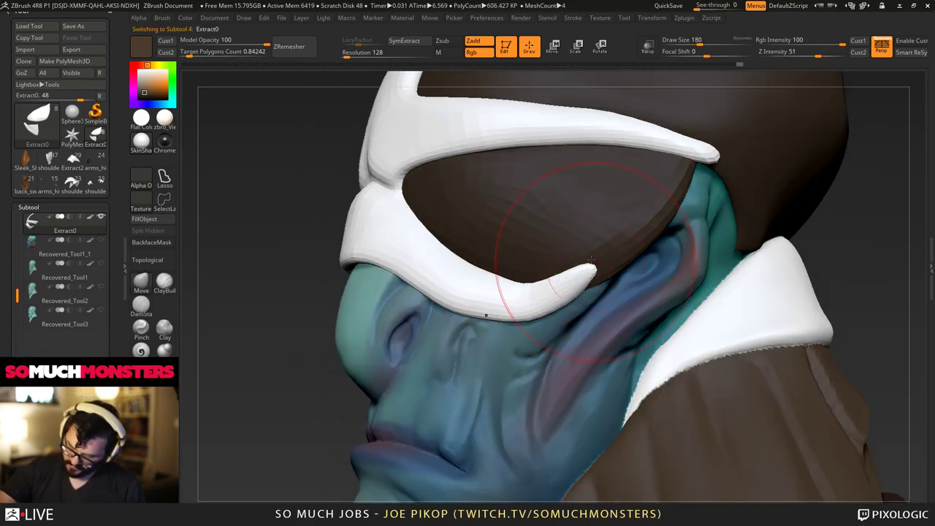
right_drag(591, 260, 590, 267)
drag(655, 264, 623, 273)
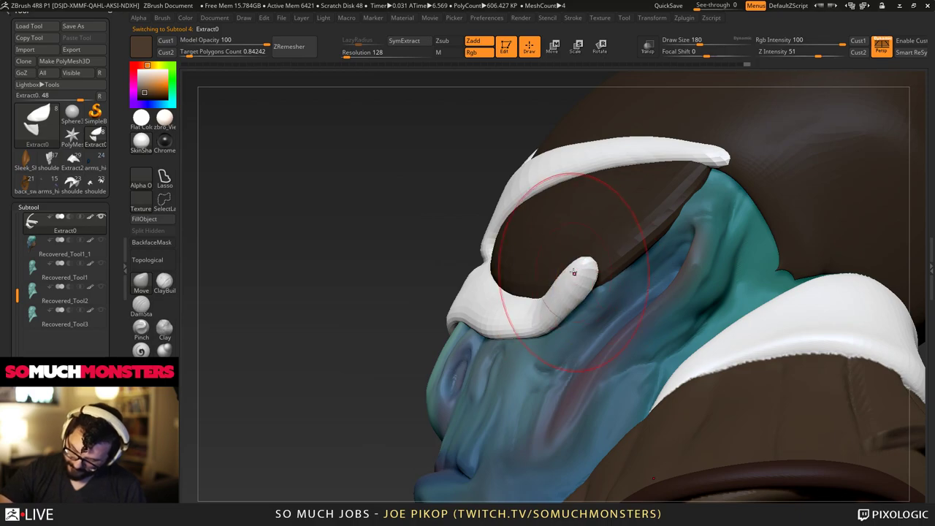
right_drag(573, 272, 561, 302)
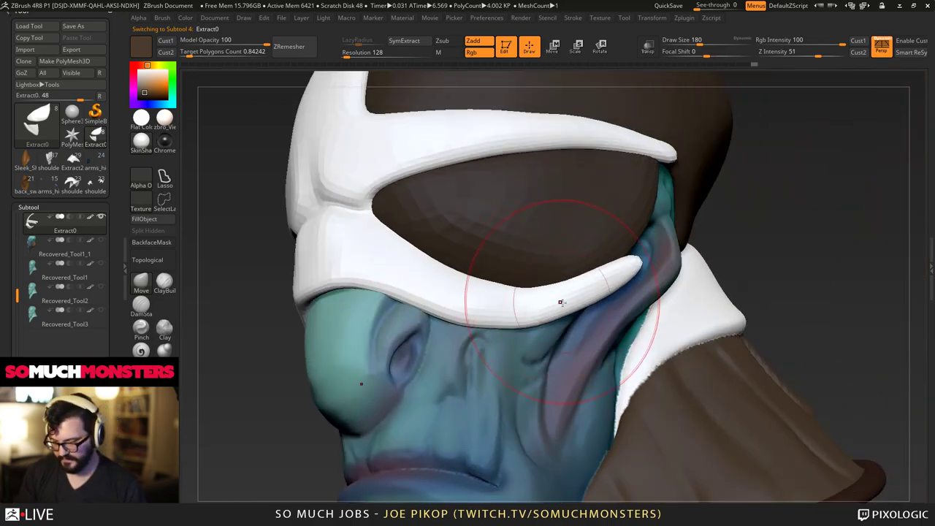
drag(561, 302, 572, 302)
right_drag(571, 300, 623, 256)
key(bracketleft)
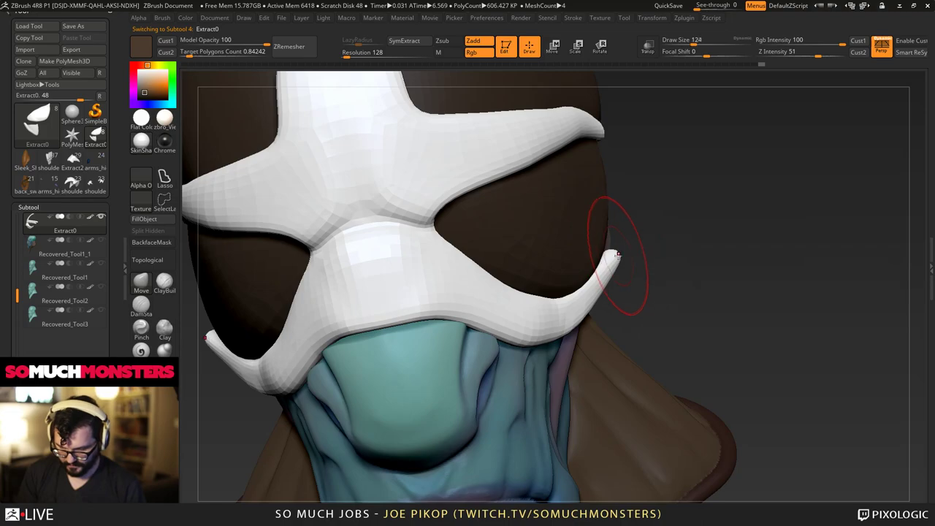
drag(618, 254, 606, 269)
drag(595, 314, 584, 303)
Adjust the underside of the guard's lower arm below the eye panel with the Move brush at Draw Size 108.
mouse_move(538, 209)
ctrl+right_down()
mouse_move(277, 255)
mouse_move(497, 351)
mouse_move(434, 321)
mouse_move(462, 323)
mouse_move(415, 295)
mouse_move(438, 317)
mouse_move(432, 311)
ctrl+right_up()
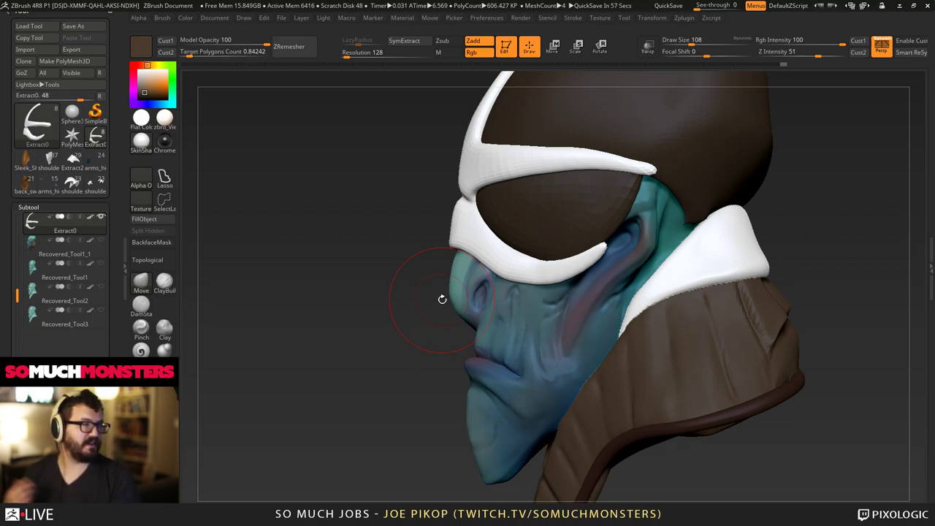
drag(442, 299, 454, 280)
drag(510, 298, 536, 294)
alt+drag(467, 278, 425, 301)
alt+drag(556, 290, 550, 271)
ctrl+right_drag(473, 249, 497, 265)
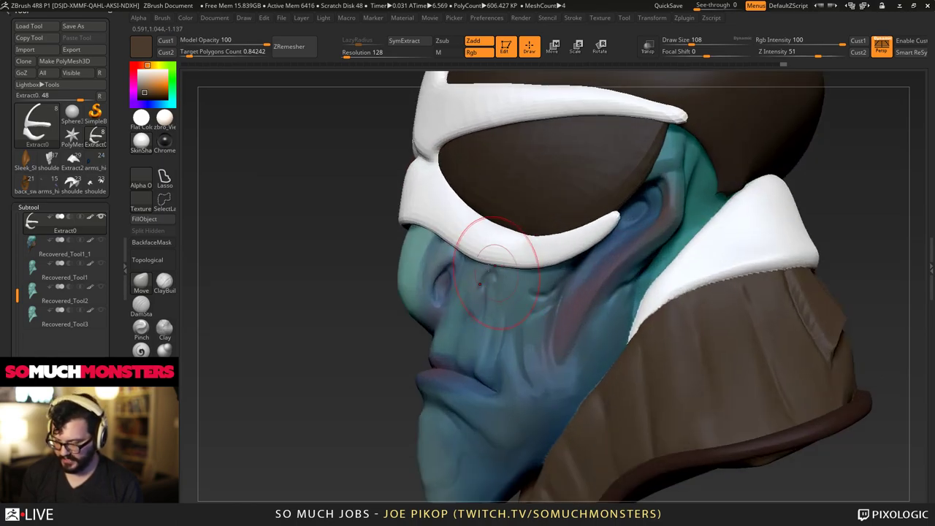
drag(487, 262, 476, 256)
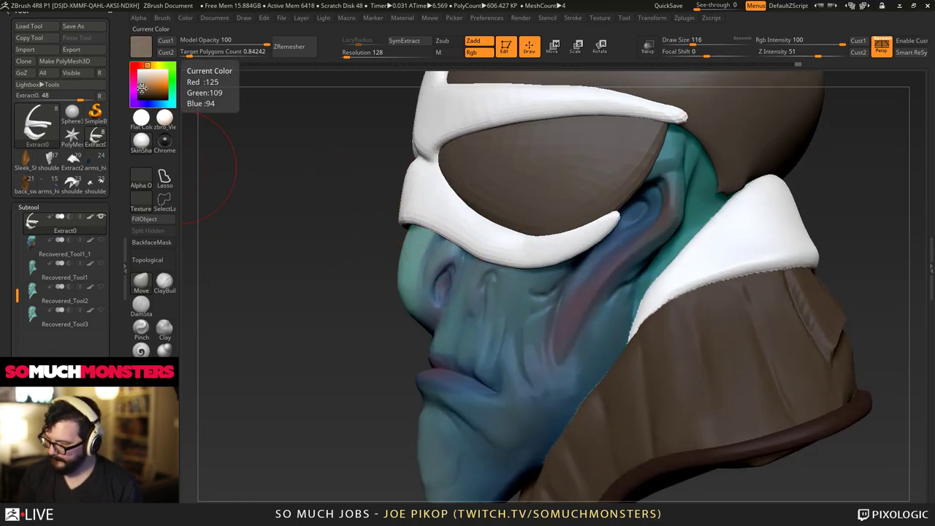
Sample the coat's dark brown as the active color and switch to the skull cap subtool.
drag(386, 178, 346, 247)
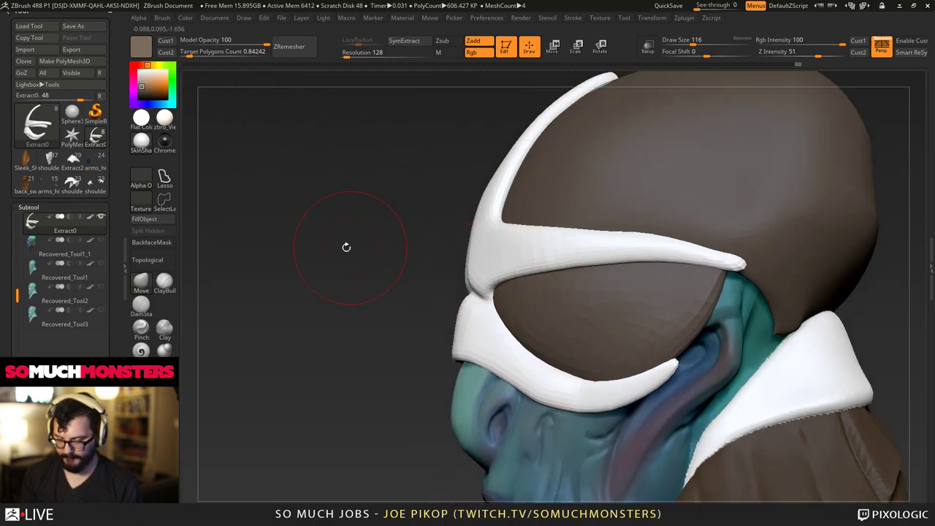
ctrl+right_drag(402, 237, 365, 172)
key(c)
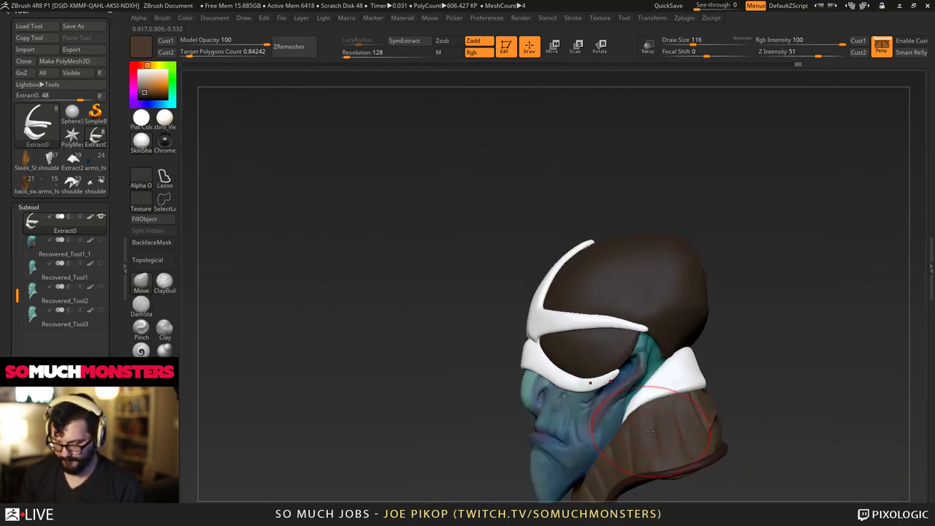
alt+click(582, 274)
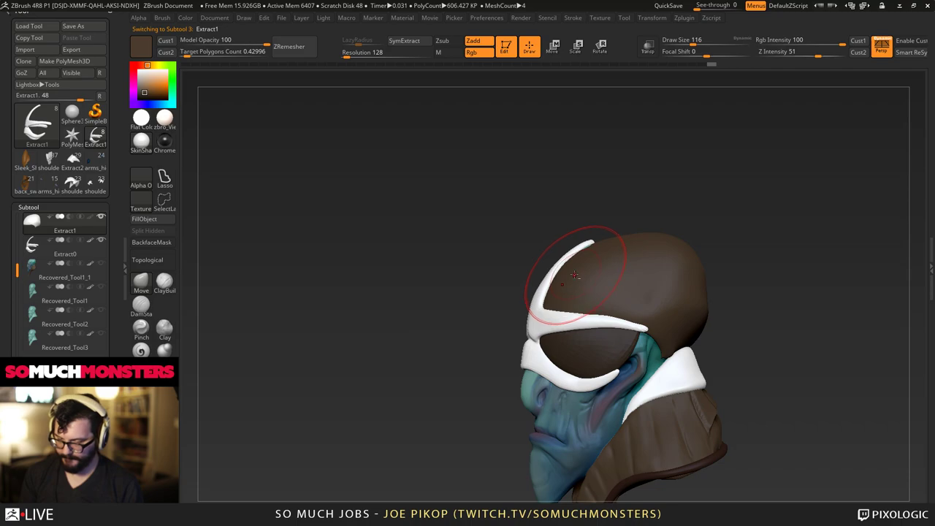
Fill the skull cap with the sampled dark brown and the eye panel with a dark grey of RGB 40, 40, 40.
click(146, 220)
alt+click(570, 351)
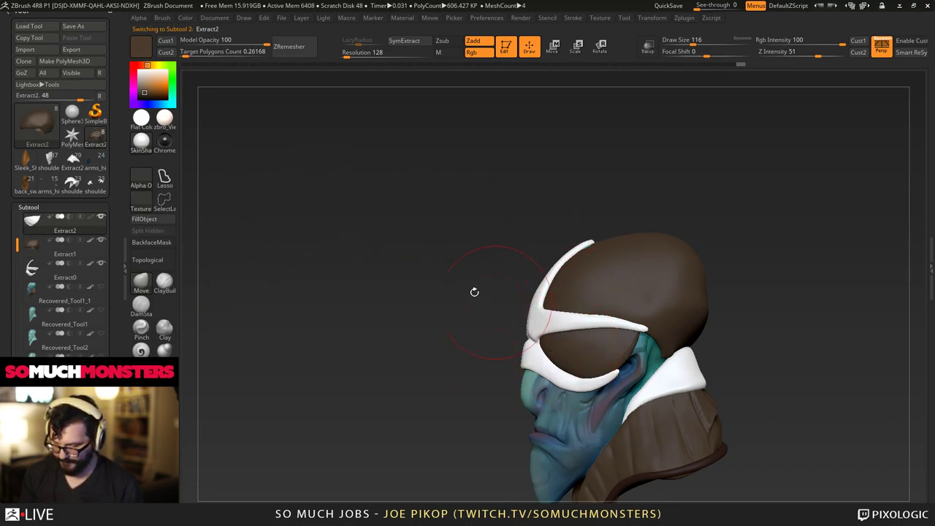
drag(143, 91, 138, 91)
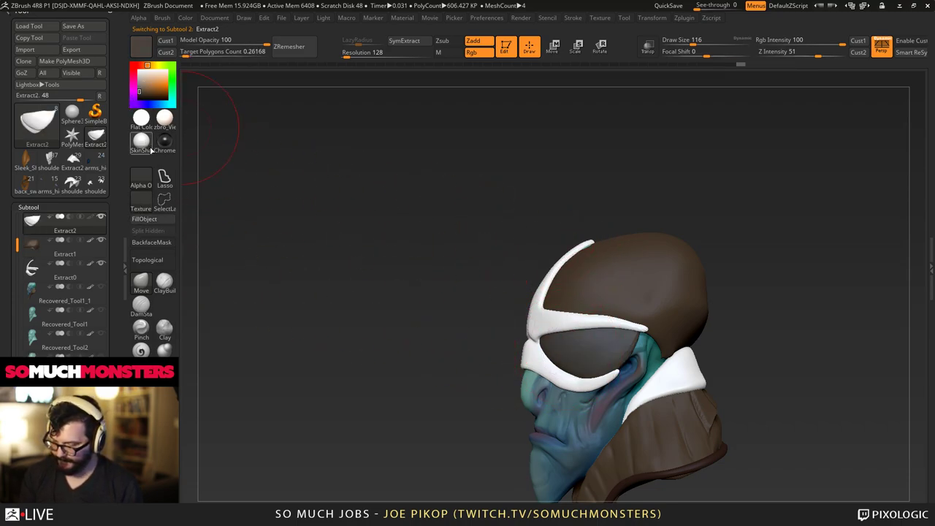
click(139, 95)
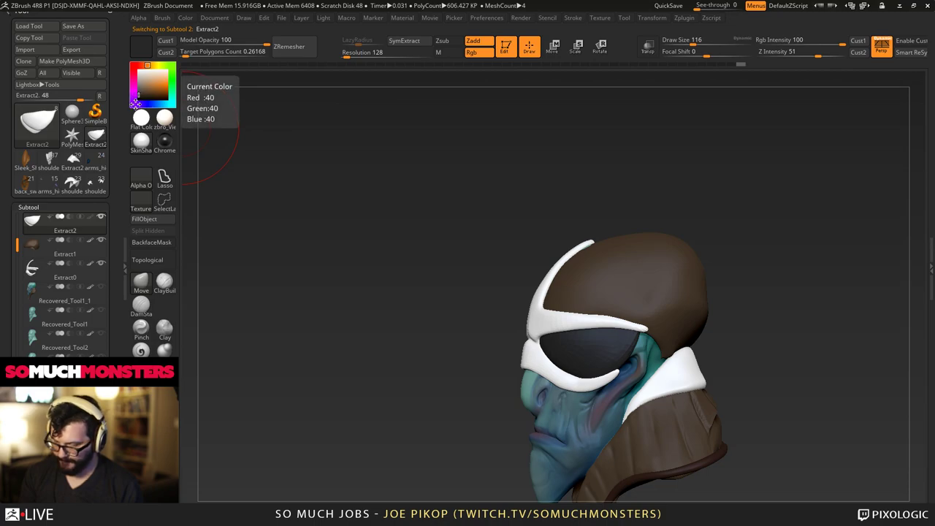
click(143, 222)
Switch to the face guard subtool and choose a golden brown as the active color.
drag(455, 300, 509, 313)
alt+click(520, 338)
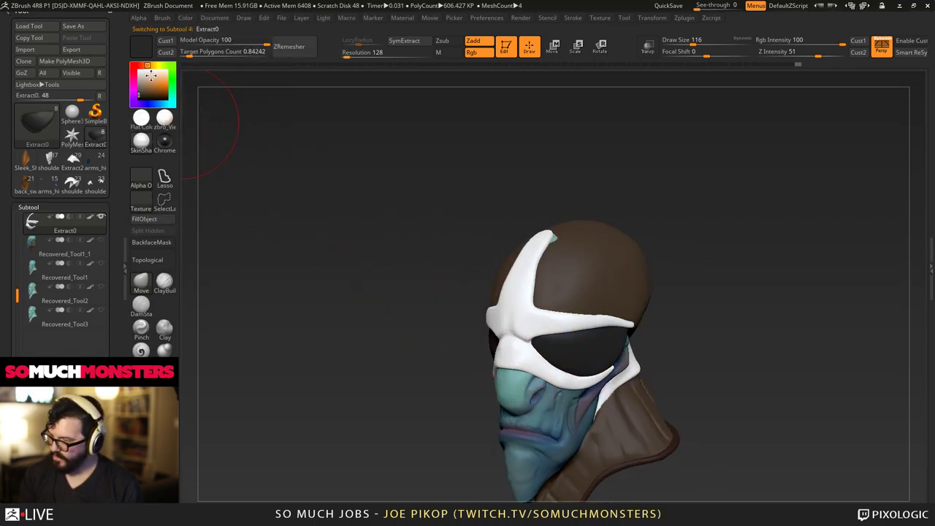
drag(150, 74, 152, 89)
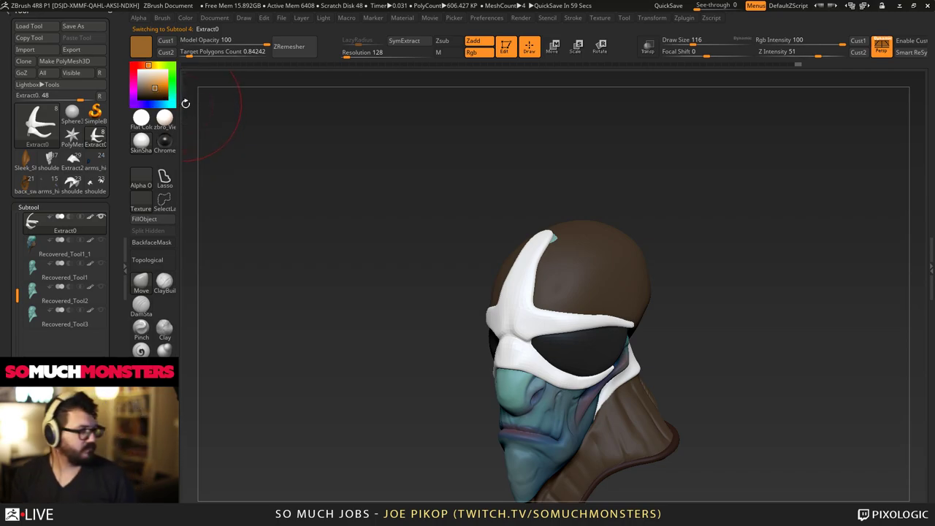
Reshape the face guard's nose bridge and its lower front edge with the Move brush at Draw Sizes 112 and 92.
drag(508, 321, 513, 325)
right_drag(513, 326, 488, 328)
key(bracketleft)
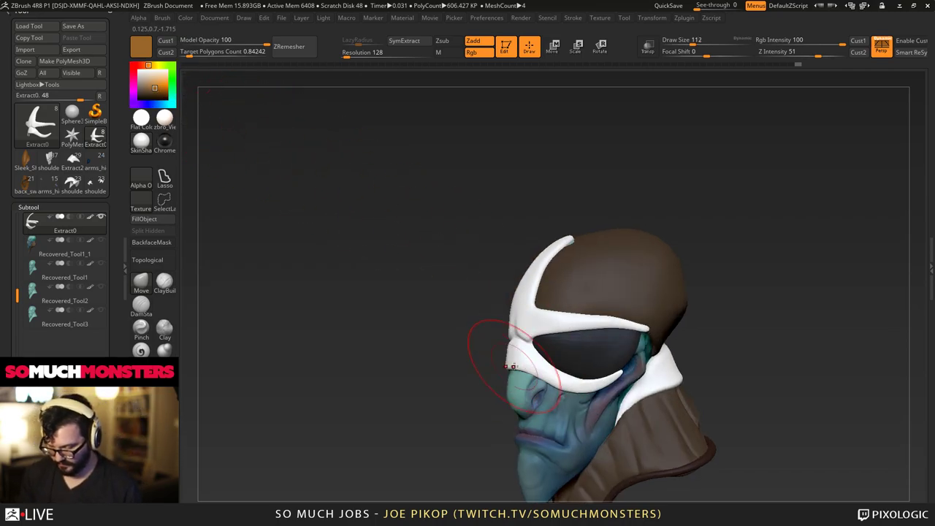
drag(509, 355, 513, 360)
ctrl+right_drag(510, 360, 514, 398)
mouse_move(513, 398)
right_down()
mouse_move(536, 395)
mouse_move(517, 391)
right_up()
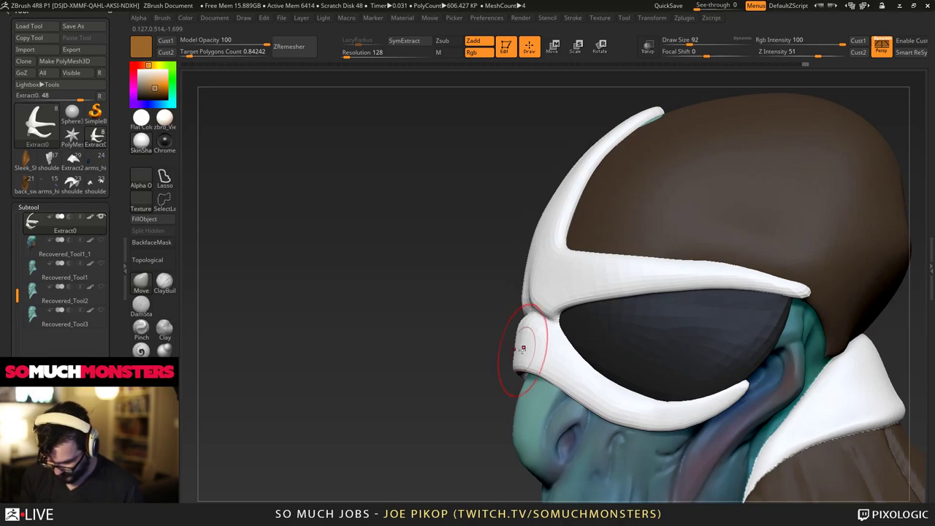
key(bracketright)
mouse_move(522, 361)
mouse_down()
mouse_move(516, 371)
mouse_move(523, 346)
mouse_move(539, 343)
mouse_up()
Adjust the curve of the face guard's upper arm above the eye panel with the Move brush, ending at Draw Size 136.
mouse_move(577, 382)
ctrl+right_down()
mouse_move(598, 376)
mouse_move(590, 384)
mouse_move(567, 380)
ctrl+right_up()
key(bracketleft)
drag(630, 274, 643, 266)
right_drag(643, 266, 633, 269)
key(bracketright)
drag(680, 274, 683, 270)
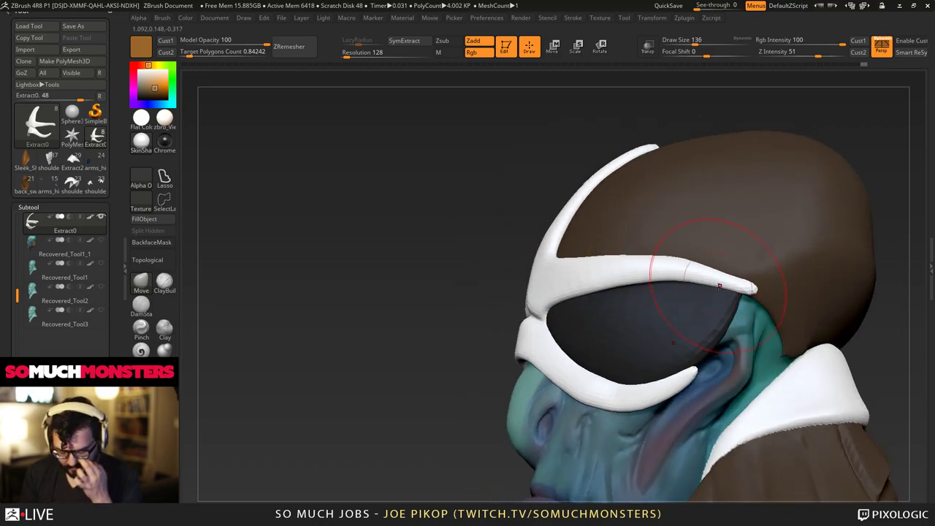
right_drag(667, 271, 459, 255)
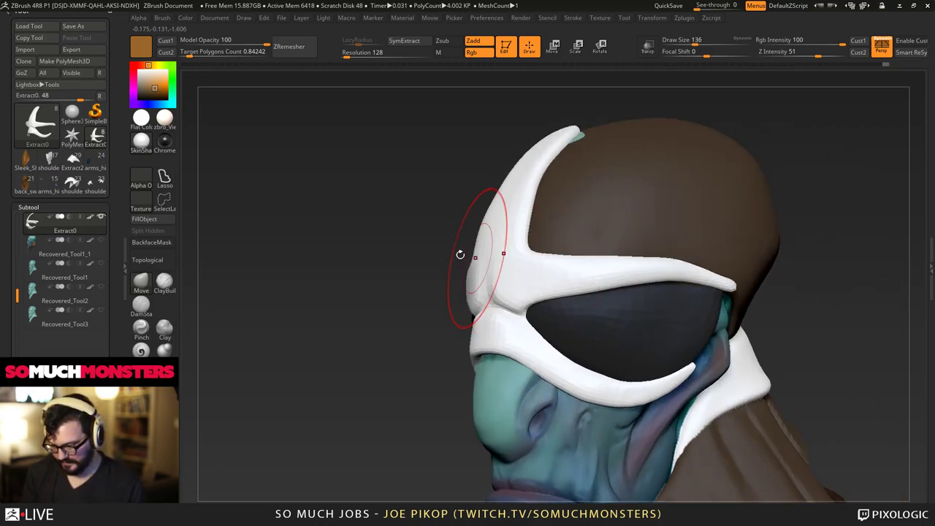
Choose a less saturated tan brown and fill the whole face guard with it.
click(142, 74)
click(148, 86)
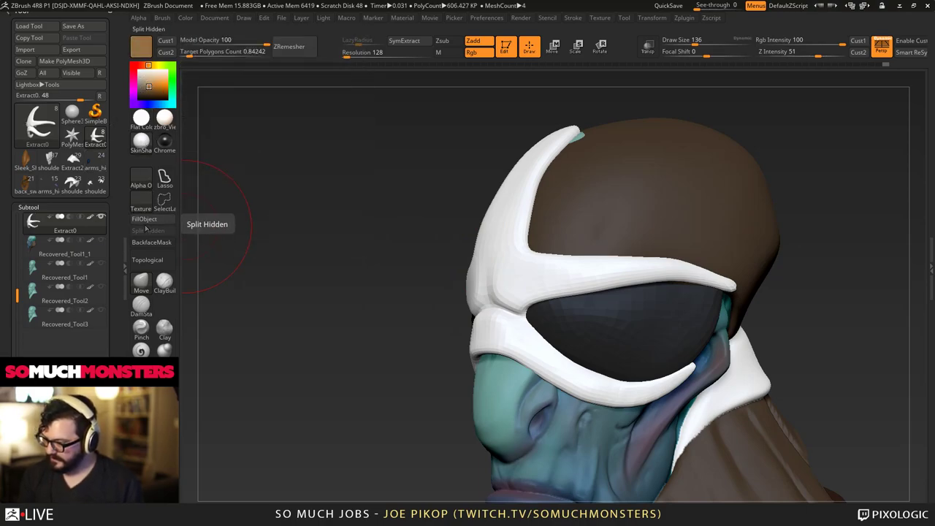
click(144, 219)
Switch to the eye panel and adjust its upper rear edge beneath the guard's arm with the Move brush at Draw Size 80.
alt+drag(341, 247, 390, 281)
mouse_move(390, 279)
right_down()
mouse_move(350, 243)
mouse_move(379, 251)
mouse_move(380, 268)
mouse_move(457, 261)
right_up()
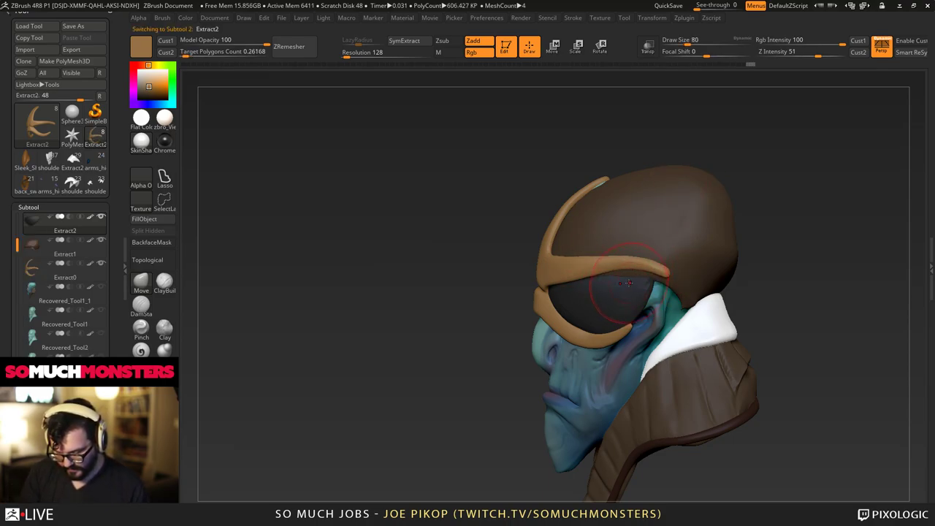
drag(637, 275, 634, 278)
mouse_move(634, 278)
right_down()
mouse_move(585, 285)
mouse_move(662, 285)
right_up()
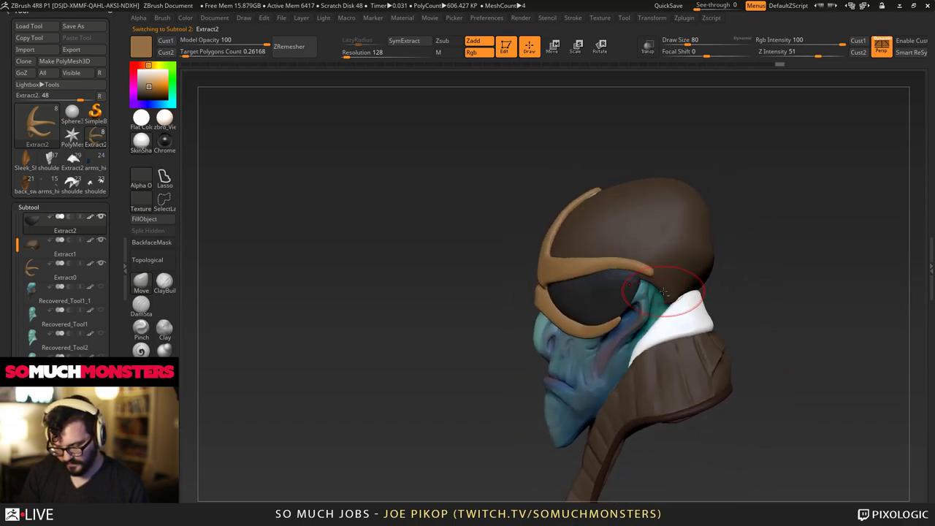
Switch to the skull cap and adjust its front edge around the ear with the Move brush at Draw Size 80.
key(Down)
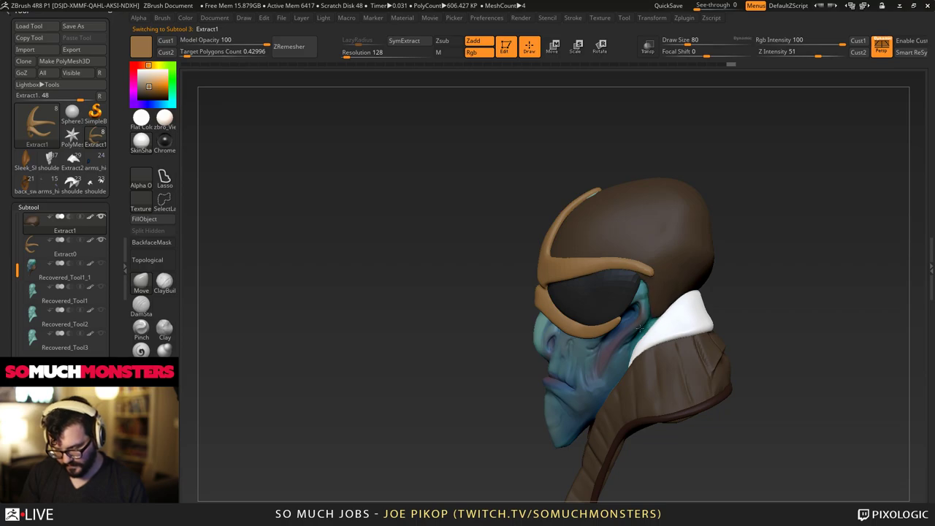
right_drag(639, 328, 593, 291)
drag(648, 289, 643, 284)
mouse_move(650, 298)
right_down()
mouse_move(656, 313)
mouse_move(645, 353)
mouse_move(633, 308)
mouse_move(571, 295)
right_up()
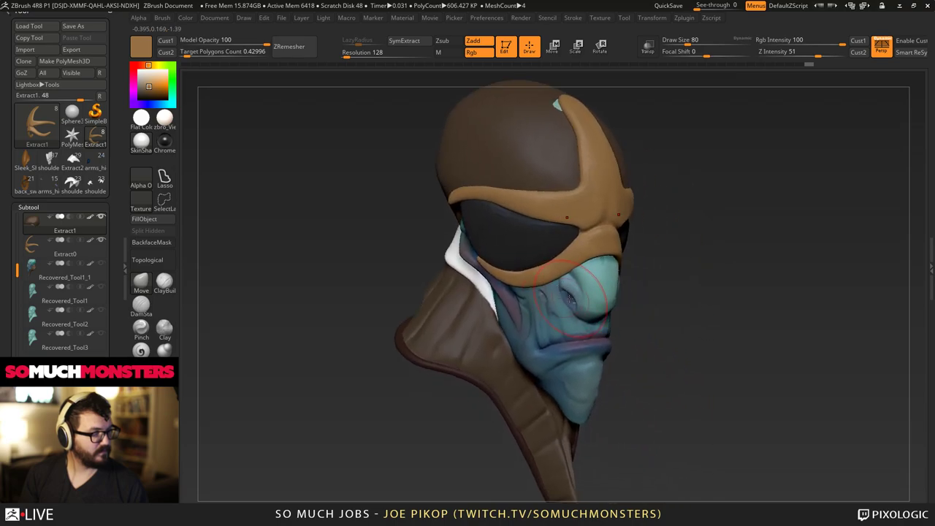
mouse_move(538, 385)
right_down()
mouse_move(569, 307)
mouse_move(541, 291)
mouse_move(586, 310)
right_up()
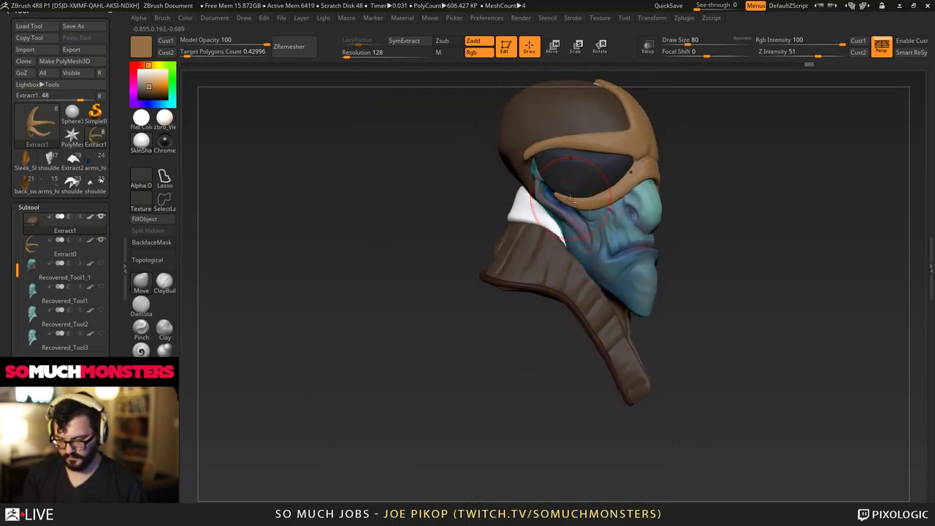
key(ctrl+z)
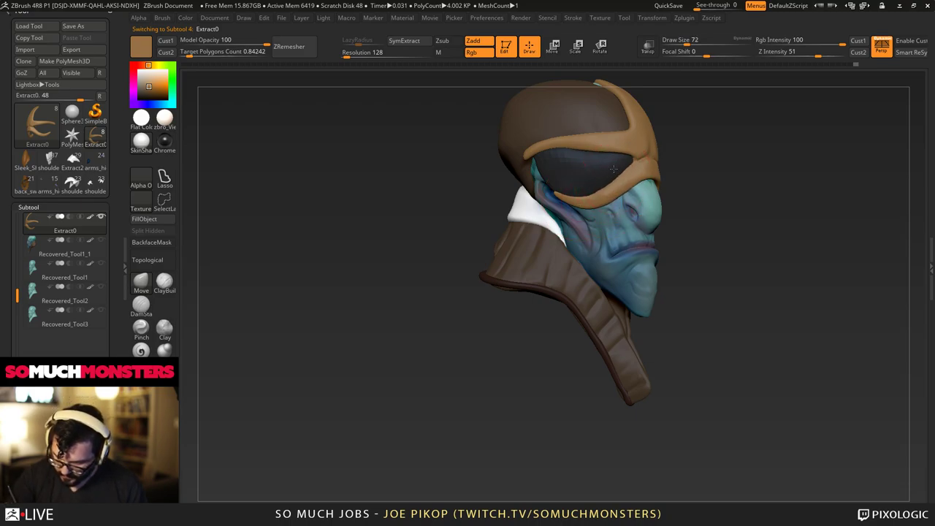
Switch to the face guard and refine its upper arm and rear tip with the Move brush at Draw Sizes 92 and 120.
mouse_move(629, 119)
right_down()
mouse_move(605, 127)
mouse_move(579, 190)
right_up()
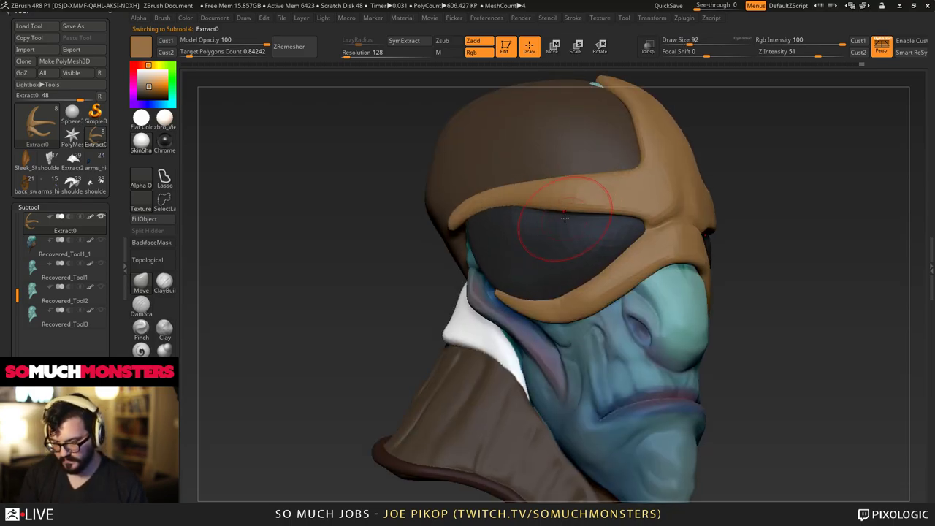
drag(554, 210, 554, 209)
mouse_move(363, 232)
alt+right_down()
mouse_move(355, 180)
mouse_move(371, 252)
alt+right_up()
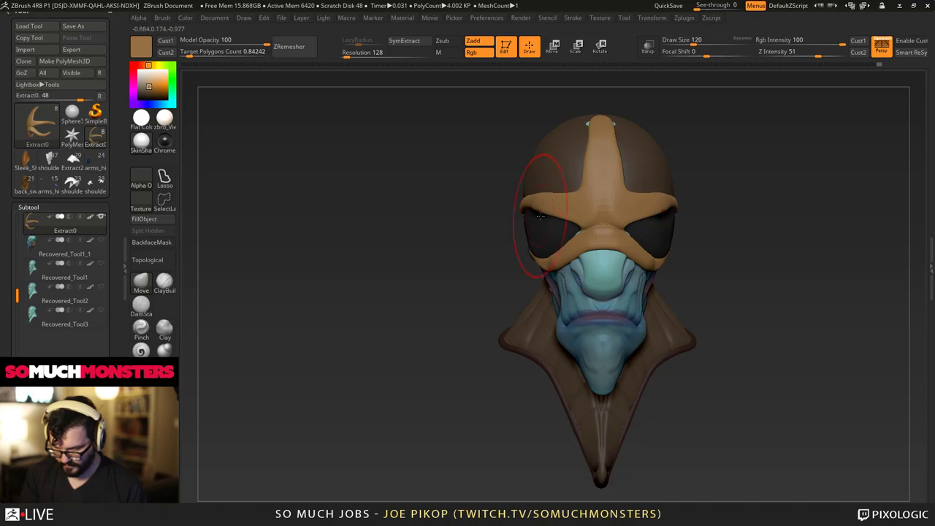
right_drag(539, 214, 516, 204)
drag(482, 198, 479, 198)
mouse_move(479, 198)
right_down()
mouse_move(470, 201)
mouse_move(485, 234)
mouse_move(476, 222)
mouse_move(599, 285)
mouse_move(532, 289)
right_up()
Switch to the eye panel and smooth its surface between the guard's arms at Draw Size 120.
alt+click(501, 240)
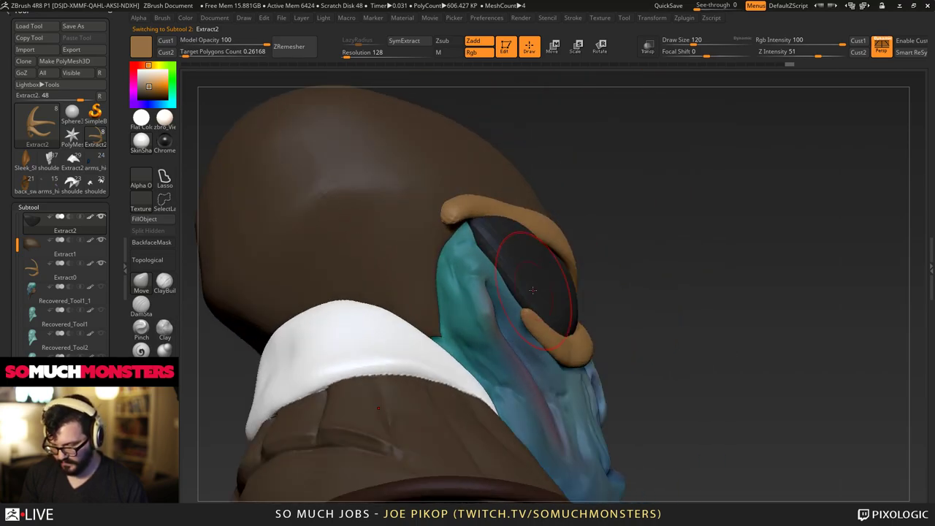
right_drag(494, 246, 514, 266)
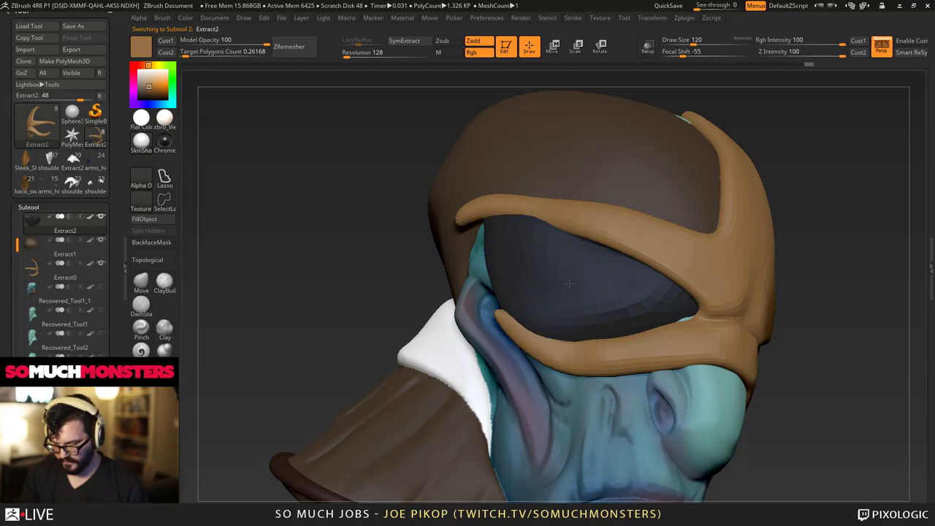
mouse_move(588, 278)
right_down()
mouse_move(685, 298)
mouse_move(640, 310)
mouse_move(617, 267)
right_up()
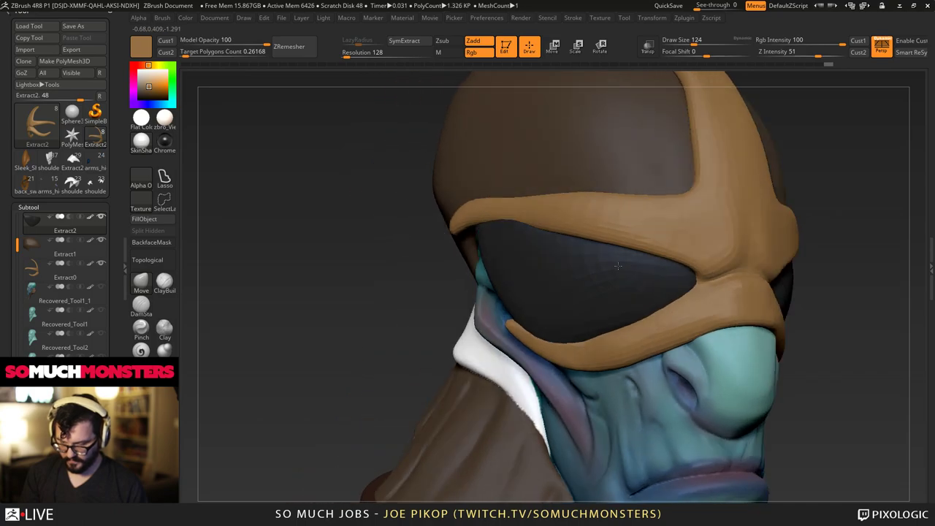
Switch to the face guard and lift its lower front edge over the nose with the Move brush at Draw Size 124.
alt+click(668, 315)
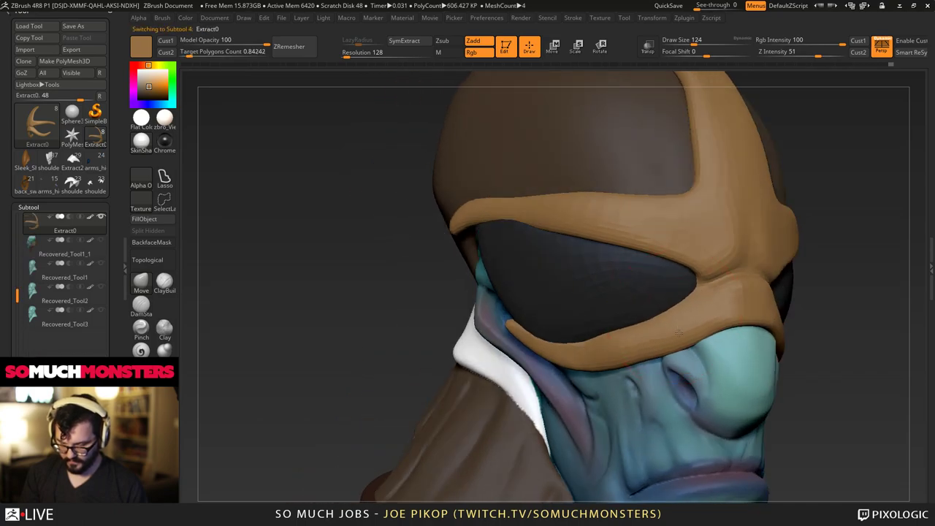
right_drag(738, 331, 776, 342)
drag(752, 333, 780, 315)
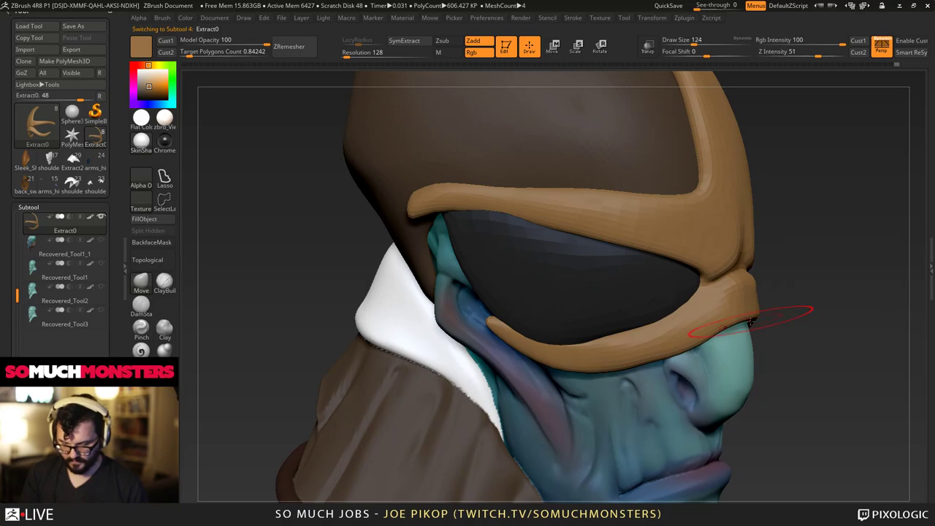
mouse_move(776, 313)
right_down()
mouse_move(504, 268)
mouse_move(492, 300)
mouse_move(504, 296)
mouse_move(299, 278)
mouse_move(441, 342)
mouse_move(549, 367)
mouse_move(566, 402)
mouse_move(589, 212)
mouse_move(593, 306)
right_up()
Switch to the skull cap and adjust its surface around the guard's top tip with the Move brush at Draw Size 124.
alt+click(593, 306)
drag(598, 290, 610, 288)
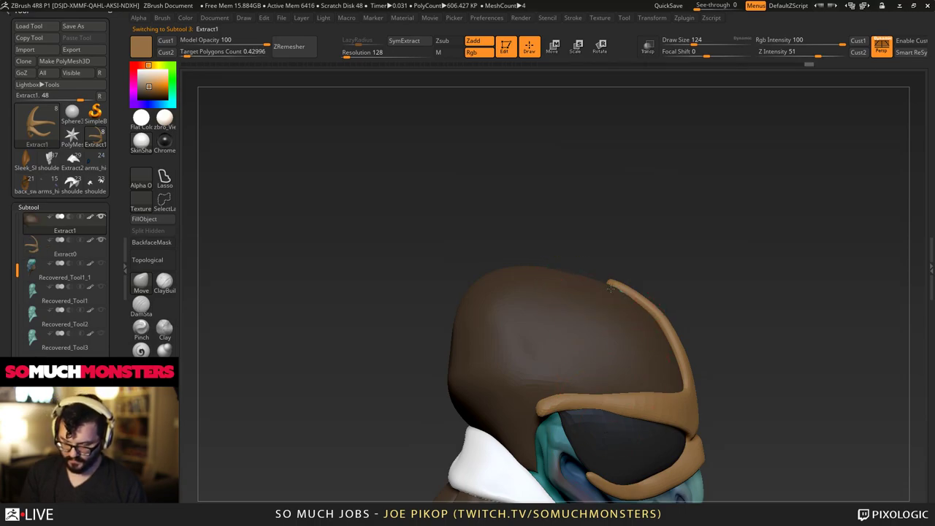
ctrl+right_drag(590, 267, 602, 287)
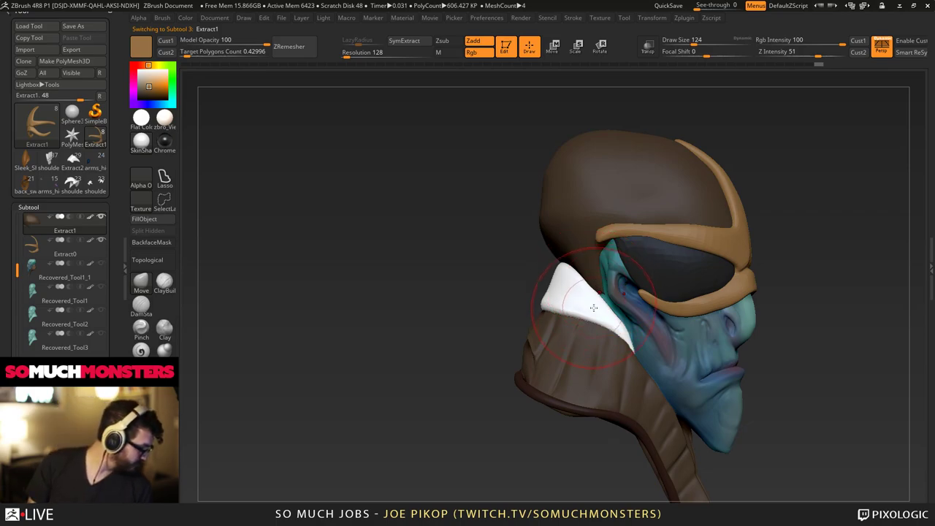
alt+right_drag(537, 254, 583, 271)
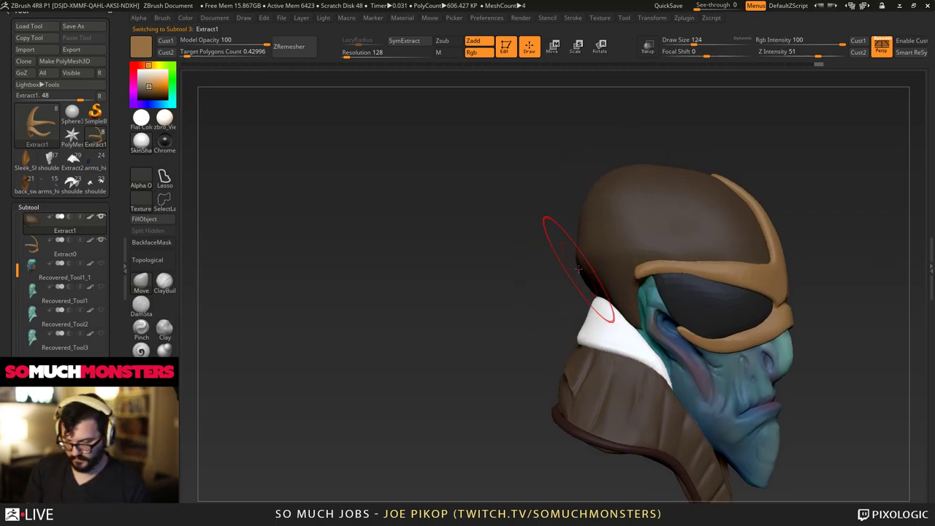
Round the lower back of the skull cap above the white collar with the Move brush at Draw Sizes 228 and 244.
key(f)
alt+right_drag(470, 293, 548, 271)
mouse_move(454, 307)
right_down()
mouse_move(490, 310)
mouse_move(474, 329)
mouse_move(504, 330)
right_up()
key(bracketright)
key(bracketright)
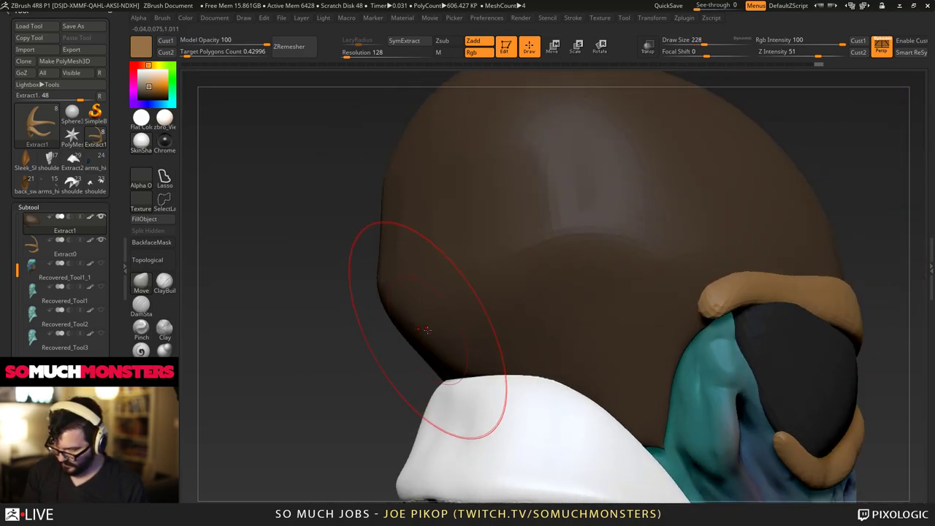
mouse_move(428, 329)
mouse_down()
mouse_move(418, 313)
mouse_move(442, 338)
mouse_up()
right_drag(443, 329, 402, 307)
drag(469, 294, 457, 292)
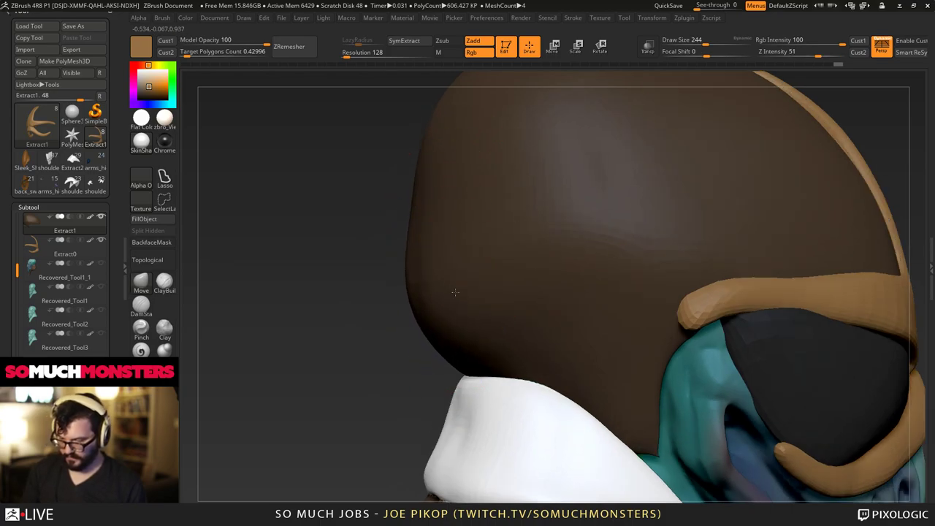
Smooth the back of the skull cap and pull its rear contour outward at Draw Size 244.
ctrl+right_drag(457, 292, 432, 252)
shift+drag(447, 273, 423, 256)
right_drag(397, 241, 409, 268)
alt+right_drag(409, 268, 472, 320)
drag(471, 297, 453, 296)
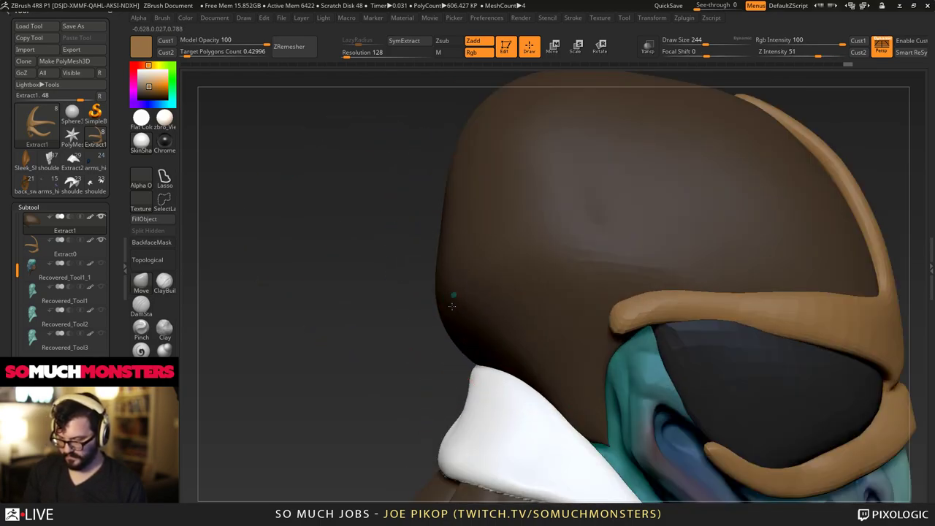
Pull the skull cap's front edge toward the ear and correct the temple around the guard's rear tip at Draw Size 244.
mouse_move(456, 288)
ctrl+right_down()
mouse_move(348, 219)
mouse_move(486, 290)
mouse_move(484, 233)
ctrl+right_up()
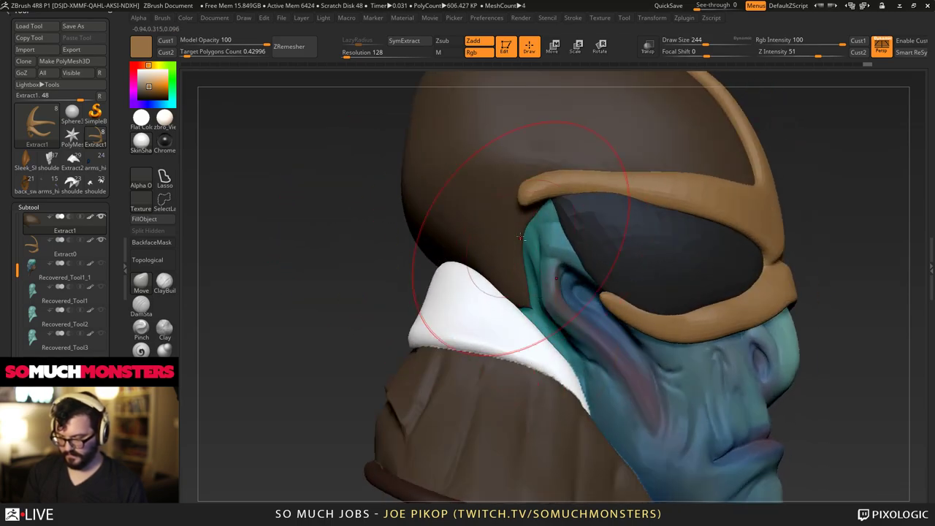
drag(524, 215, 536, 224)
right_drag(531, 233, 593, 239)
drag(518, 246, 532, 249)
right_drag(531, 249, 562, 194)
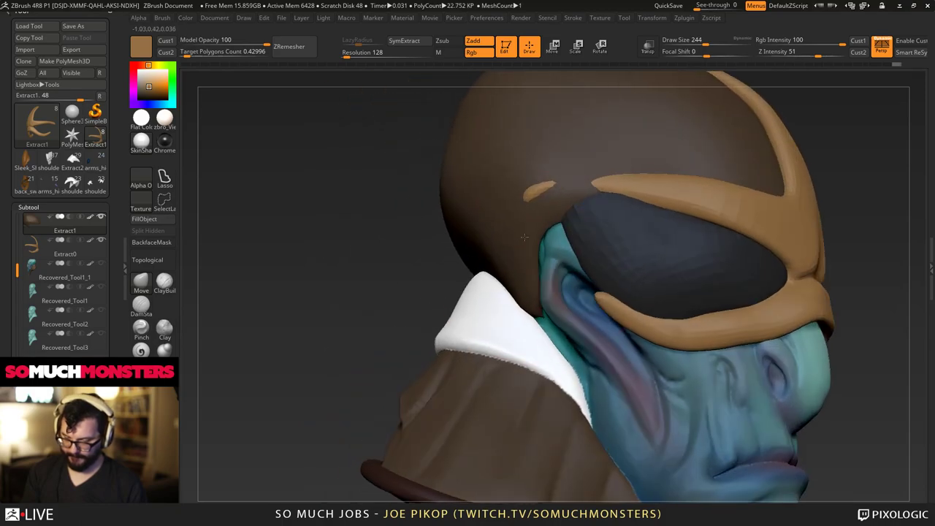
drag(562, 195, 550, 190)
right_drag(550, 191, 542, 245)
Carve a seam groove across the skull cap from the guard's rear tip toward the collar using DamStandard at Draw Size 60, Focal Shift -24, Z Intensity 44.
mouse_move(542, 244)
right_down()
mouse_move(509, 217)
mouse_move(570, 279)
mouse_move(598, 283)
right_up()
mouse_move(598, 284)
ctrl+right_down()
mouse_move(589, 237)
mouse_move(581, 265)
mouse_move(639, 296)
ctrl+right_up()
click(142, 316)
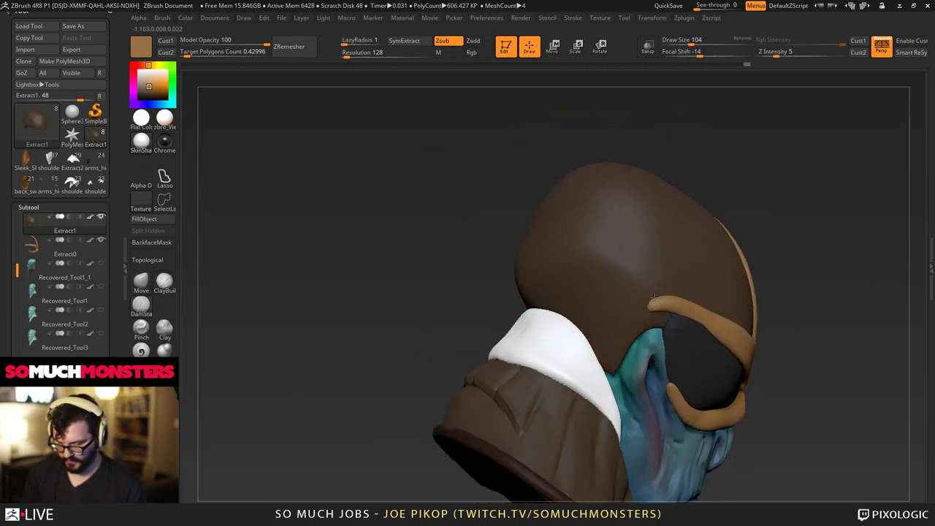
key(f)
mouse_move(575, 198)
alt+right_down()
mouse_move(633, 303)
mouse_move(653, 314)
alt+right_up()
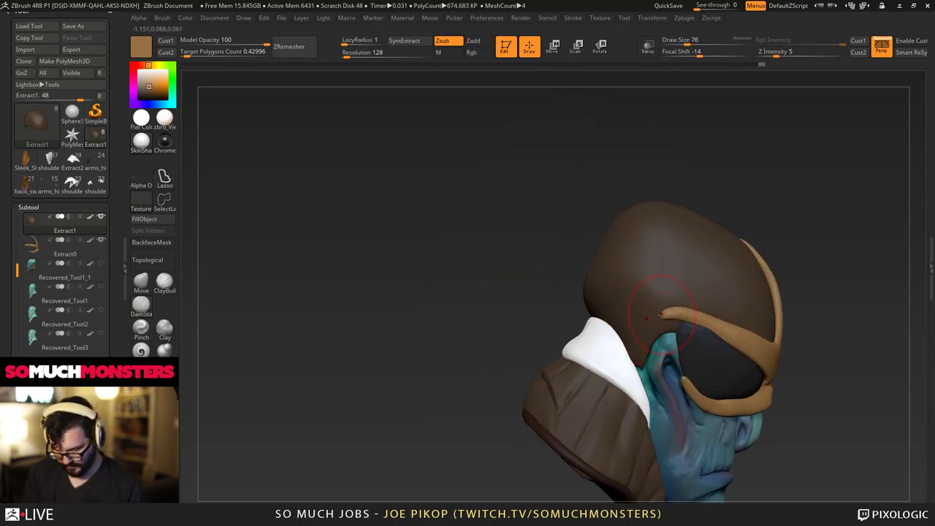
key(f)
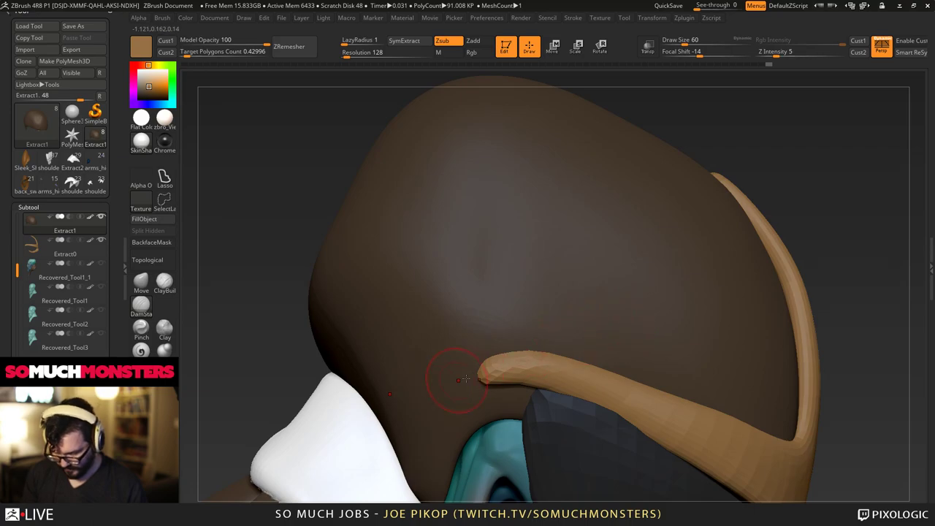
right_drag(367, 409, 395, 415)
ctrl+drag(673, 155, 879, 442)
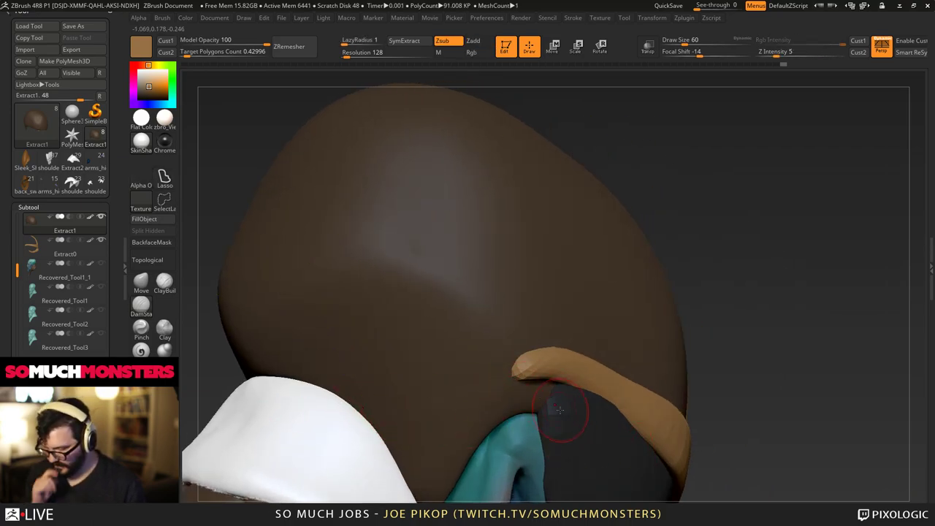
click(732, 54)
drag(730, 55, 694, 55)
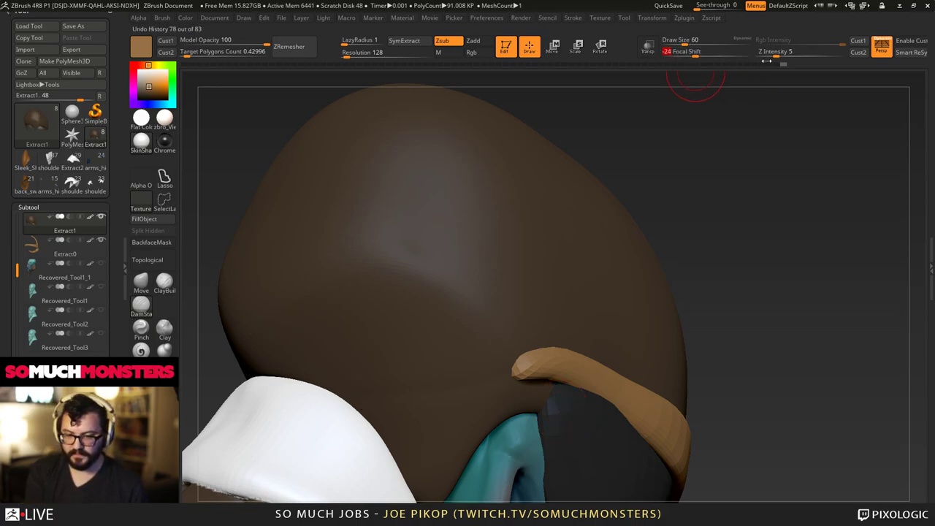
click(812, 55)
drag(441, 378, 320, 399)
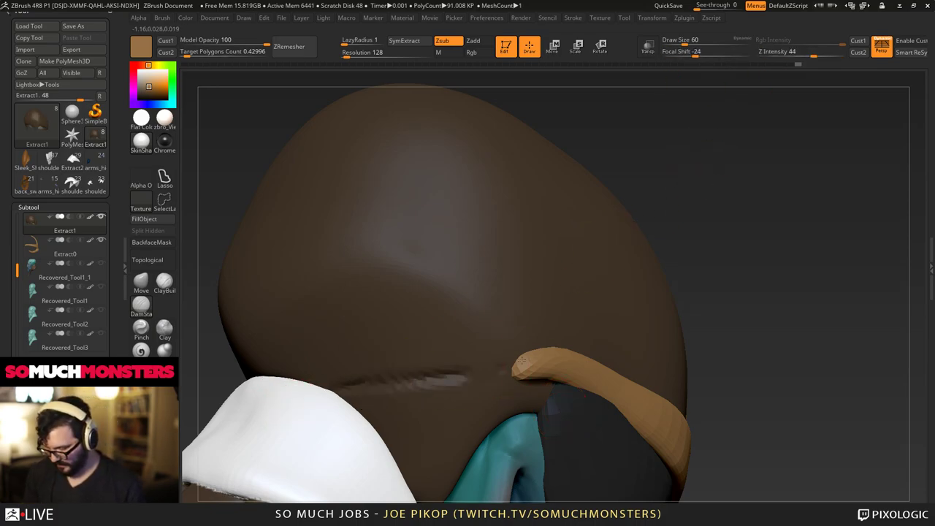
drag(511, 371, 276, 406)
Try carving lengthwise seam grooves over the crown, back and side of the skull cap with DamStandard at Draw Size 60.
mouse_move(276, 406)
right_down()
mouse_move(294, 411)
mouse_move(280, 326)
mouse_move(431, 338)
mouse_move(445, 351)
mouse_move(483, 307)
right_up()
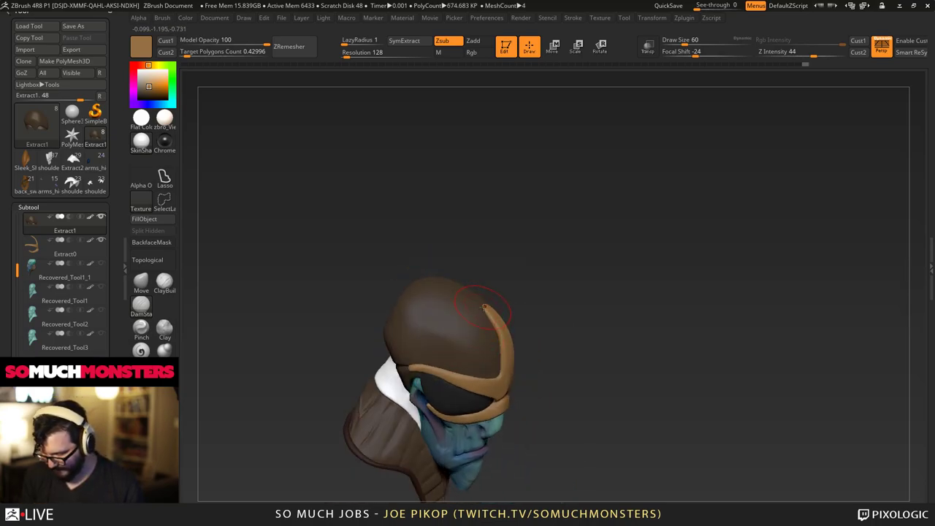
right_drag(397, 327, 396, 333)
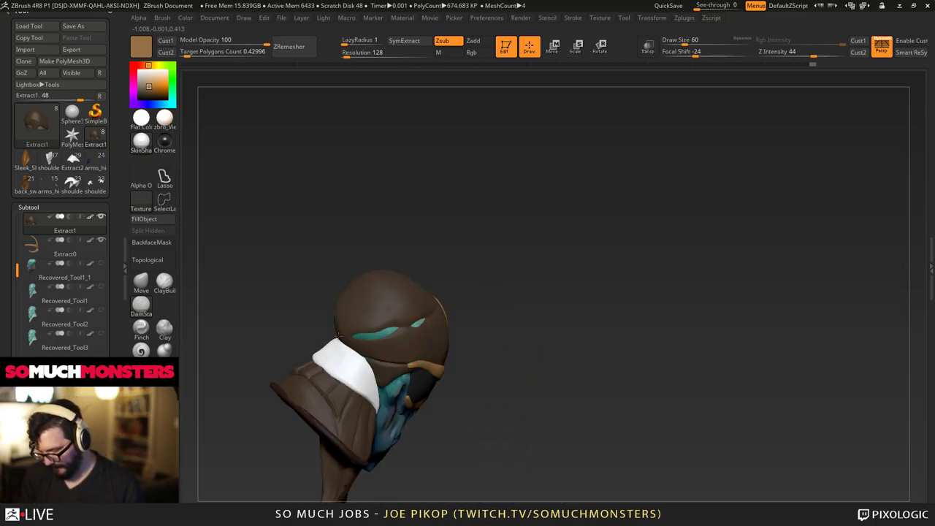
right_drag(338, 335, 317, 307)
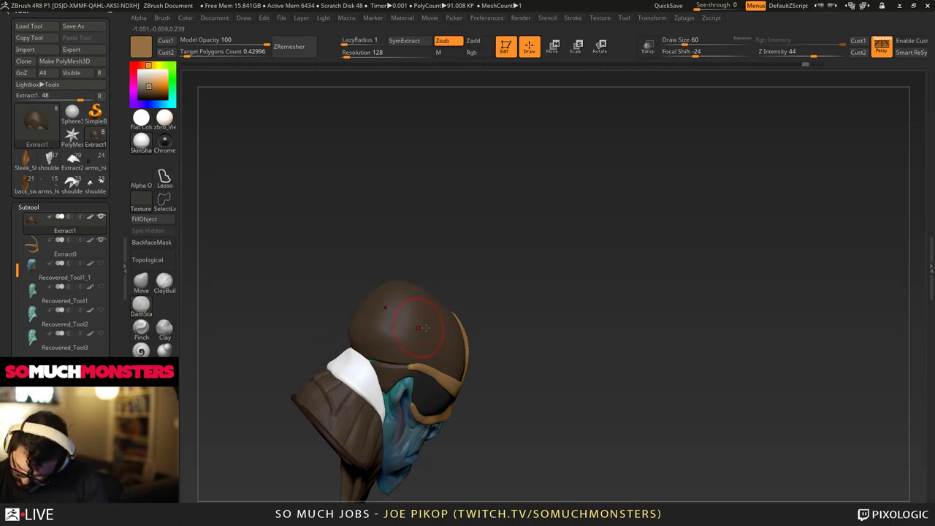
mouse_move(363, 326)
right_down()
mouse_move(437, 332)
mouse_move(484, 295)
mouse_move(482, 322)
mouse_move(469, 298)
right_up()
mouse_move(558, 260)
right_down()
mouse_move(570, 318)
mouse_move(511, 219)
mouse_move(541, 275)
right_up()
drag(519, 217, 387, 170)
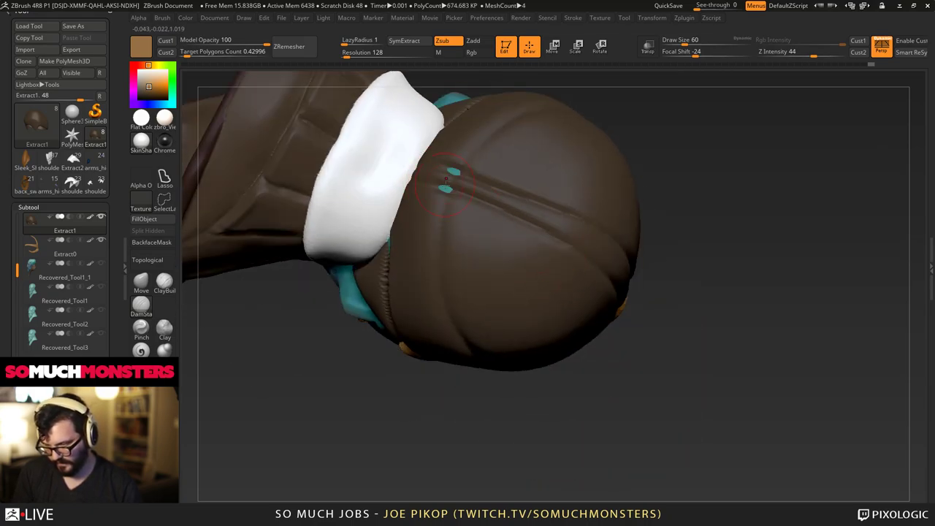
mouse_move(379, 165)
right_down()
mouse_move(314, 170)
mouse_move(346, 131)
mouse_move(358, 212)
mouse_move(387, 236)
mouse_move(351, 231)
mouse_move(410, 277)
mouse_move(369, 305)
mouse_move(445, 327)
mouse_move(540, 334)
right_up()
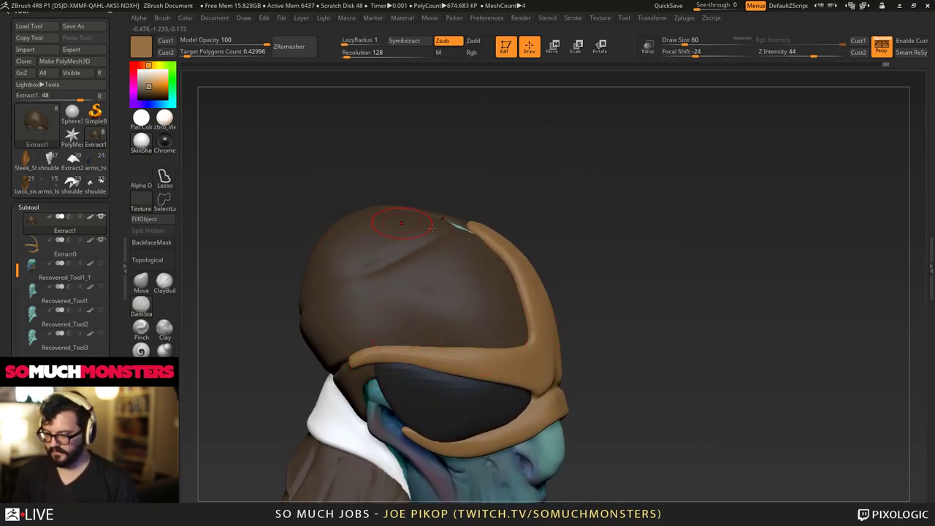
right_drag(482, 382, 325, 319)
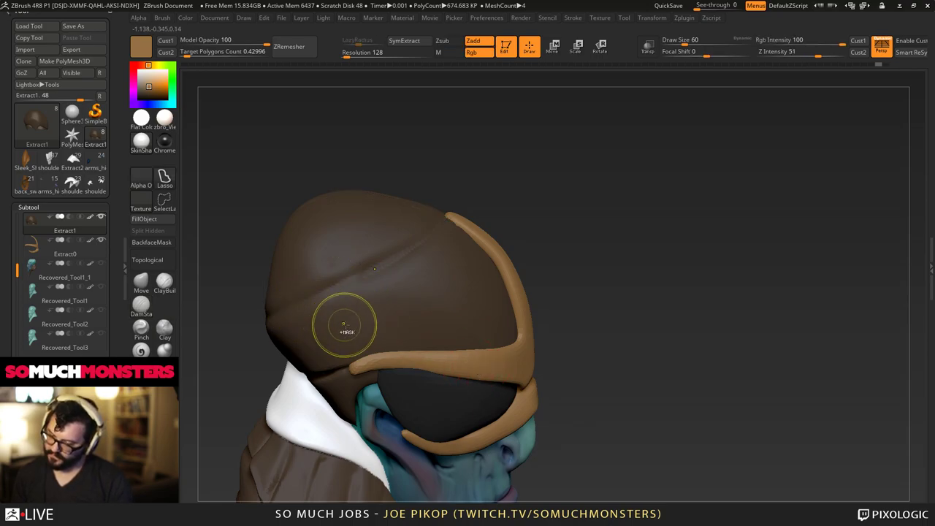
Undo the crown seam strokes and carve a groove up the skull cap's side from the guard's rear tip toward its top tip.
key(ctrl+z)
key(ctrl+z)
key(ctrl+z)
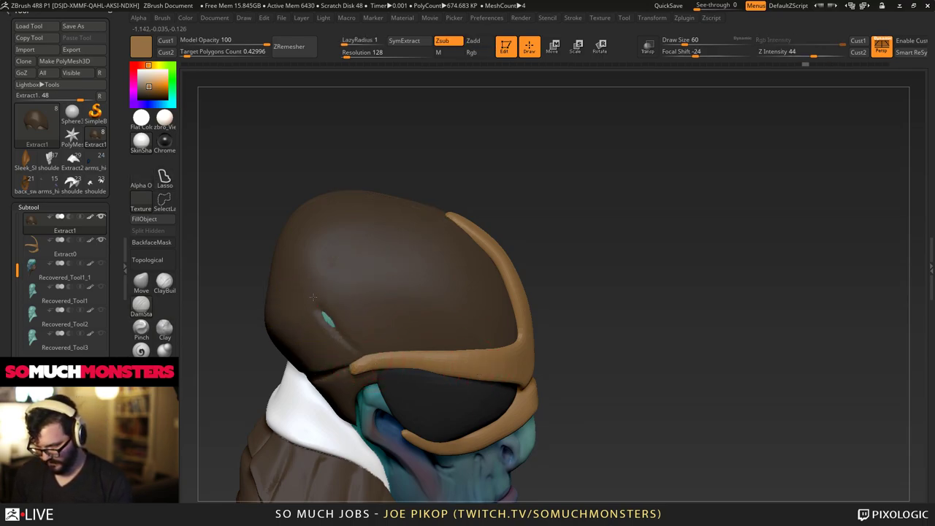
mouse_move(351, 245)
right_down()
mouse_move(406, 278)
mouse_move(482, 348)
mouse_move(447, 269)
mouse_move(464, 264)
mouse_move(489, 327)
mouse_move(543, 257)
mouse_move(561, 252)
right_up()
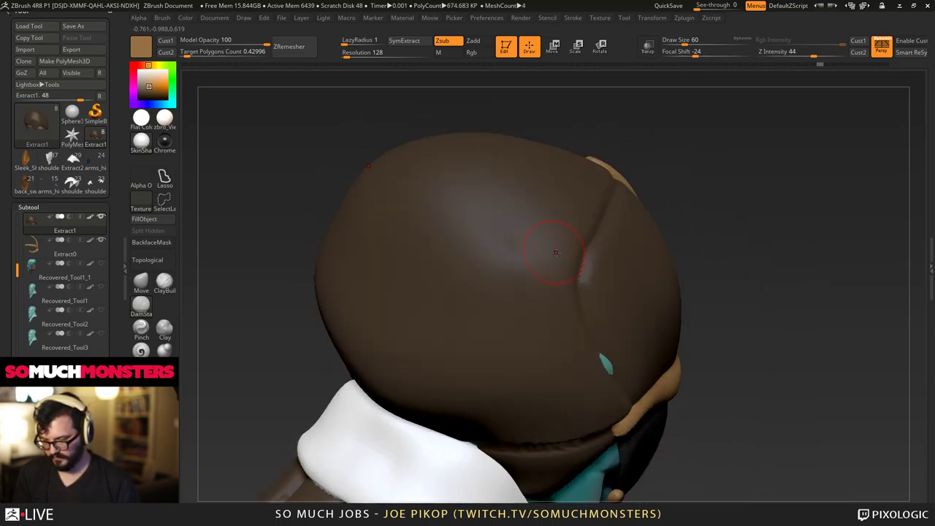
Sculpt a stroke across the back of the brown helmet beside its seam.
drag(570, 256, 394, 208)
right_drag(365, 201, 355, 274)
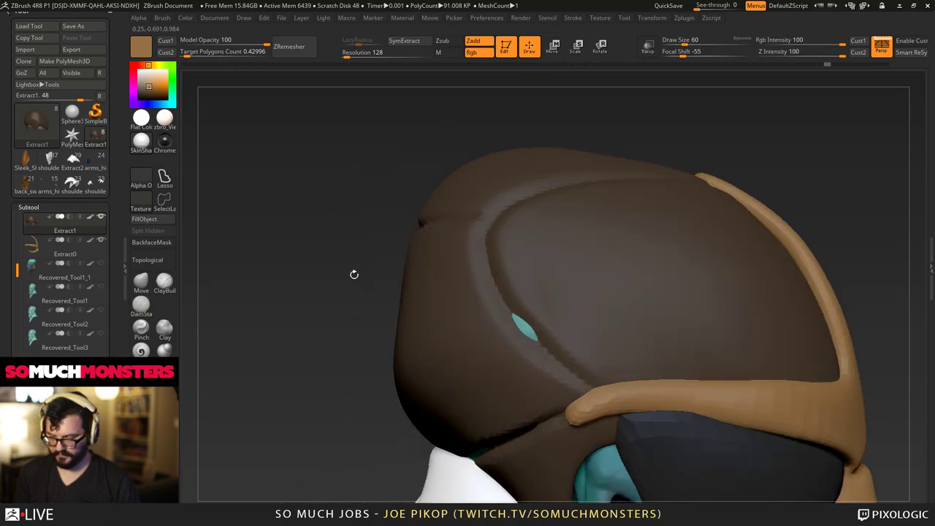
right_drag(540, 367, 468, 303)
mouse_move(467, 303)
right_down()
mouse_move(446, 297)
mouse_move(537, 250)
mouse_move(484, 242)
mouse_move(519, 272)
right_up()
ctrl+right_drag(519, 272, 564, 324)
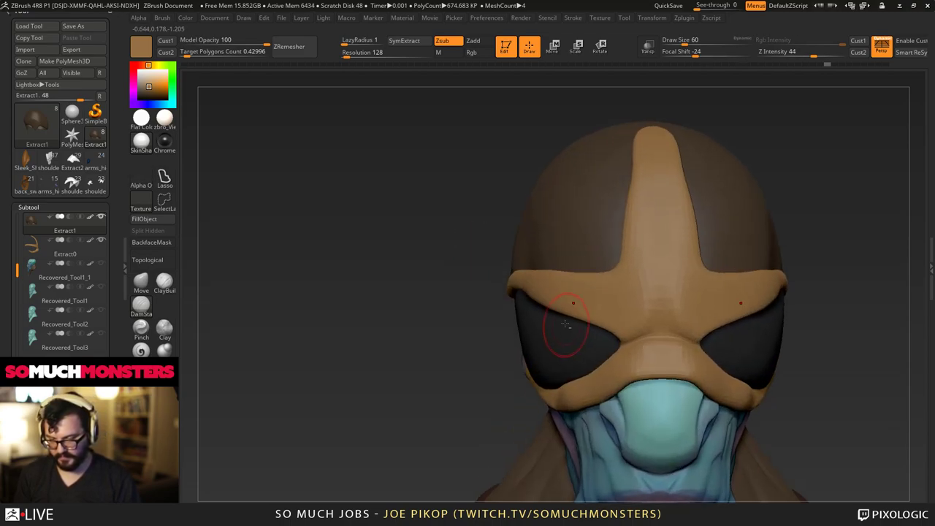
Select the dark eye lens subtool Extract2 and smooth the lens surface toward its lower edge.
alt+click(544, 364)
right_drag(544, 365, 570, 356)
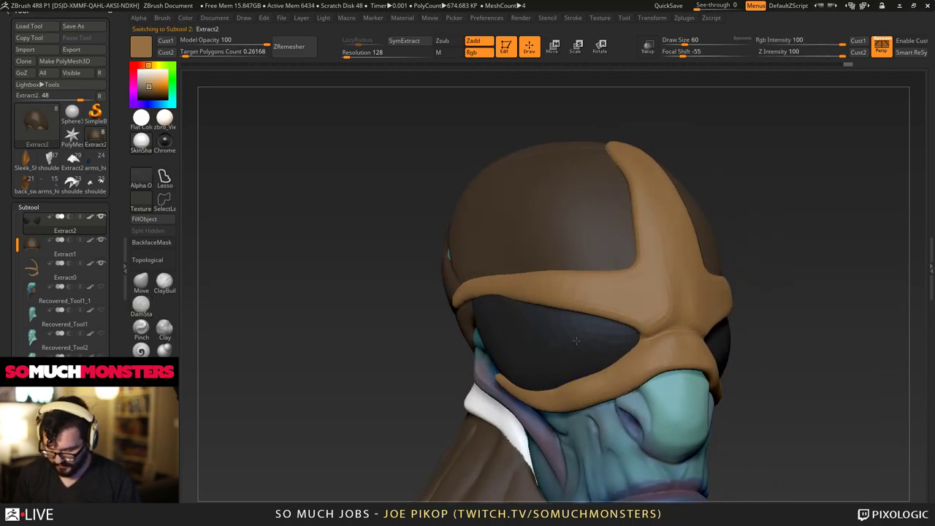
shift+drag(509, 339, 527, 376)
right_drag(524, 369, 547, 365)
shift+drag(511, 384, 518, 366)
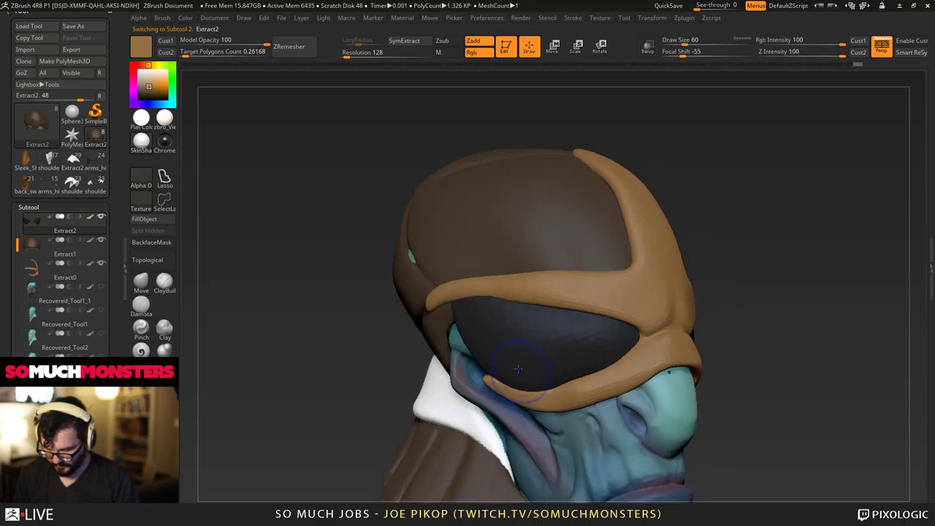
mouse_move(519, 366)
right_down()
mouse_move(504, 321)
mouse_move(518, 336)
right_up()
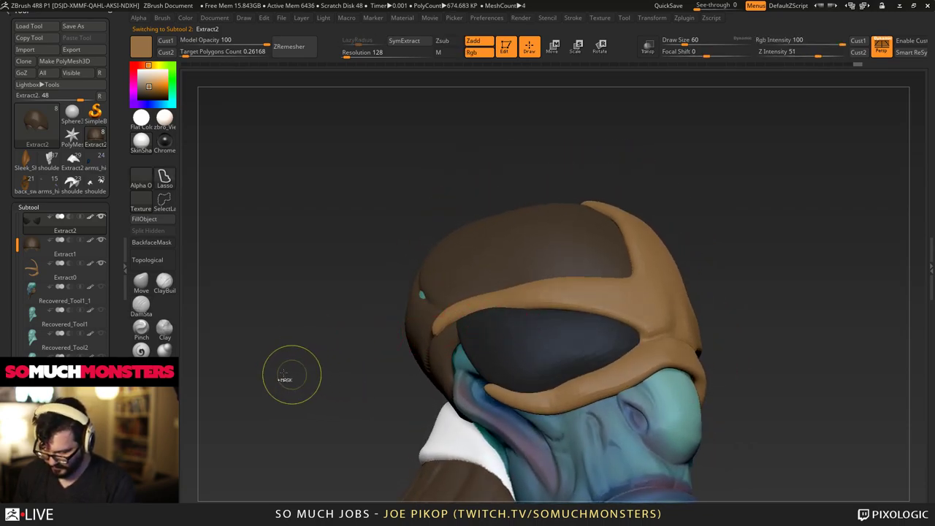
Carve flat planes into the upper part and outer corner of the dark eye lens at draw size 72.
click(165, 373)
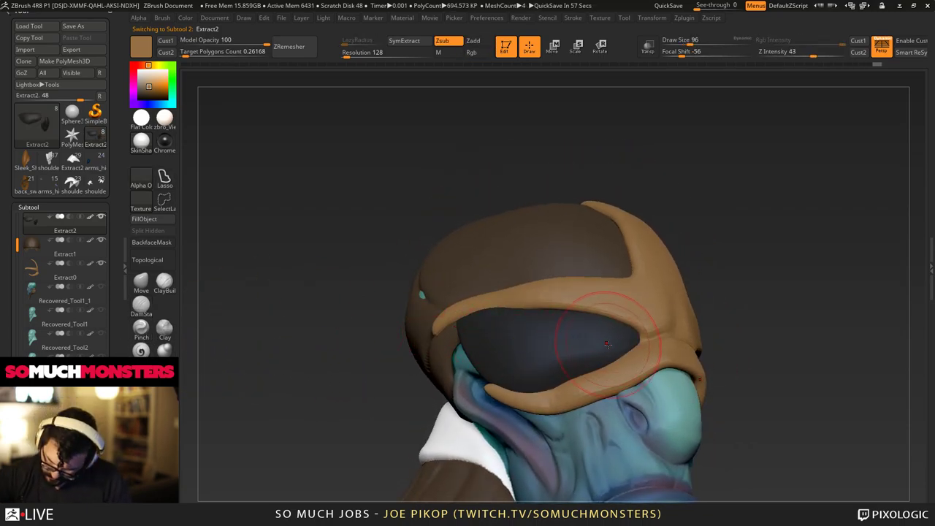
right_drag(521, 370, 596, 355)
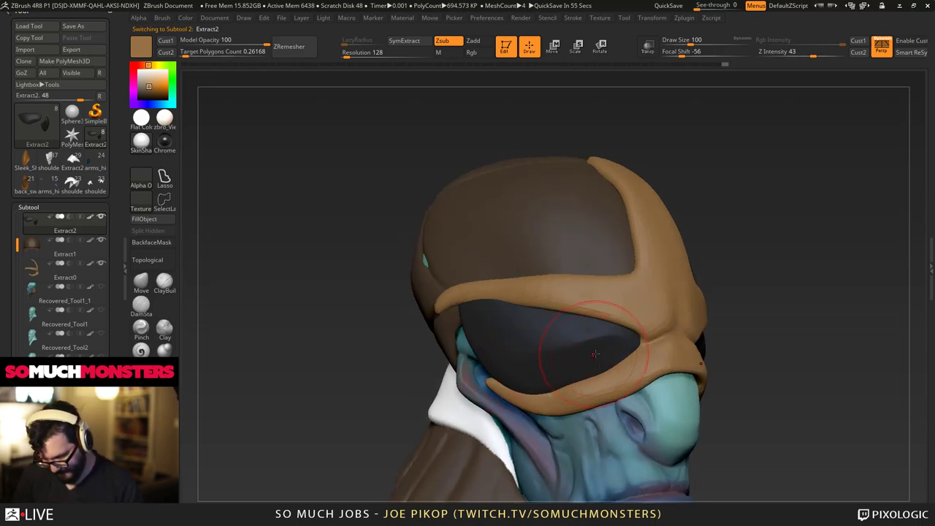
right_drag(509, 356, 483, 337)
key(bracketleft)
key(bracketleft)
drag(610, 344, 571, 331)
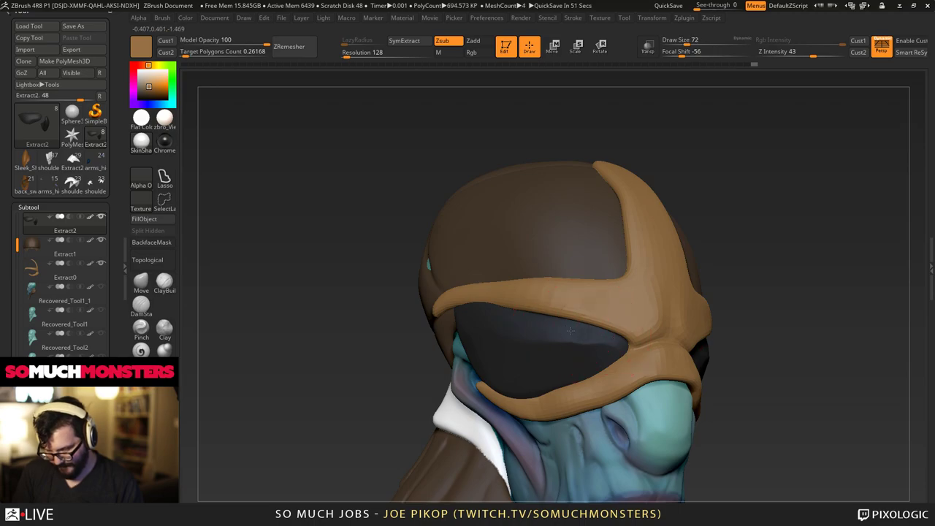
mouse_move(460, 309)
right_down()
mouse_move(504, 343)
mouse_move(558, 357)
mouse_move(584, 345)
mouse_move(559, 343)
right_up()
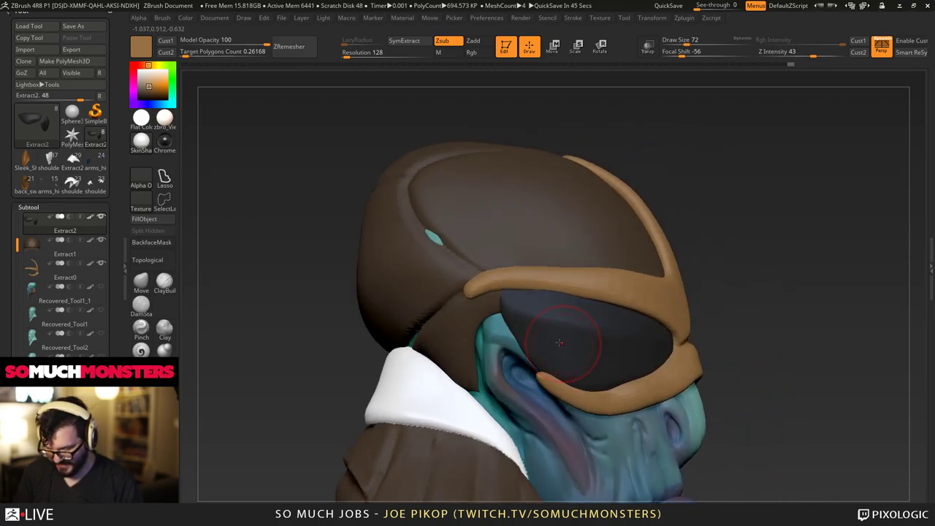
drag(513, 318, 520, 320)
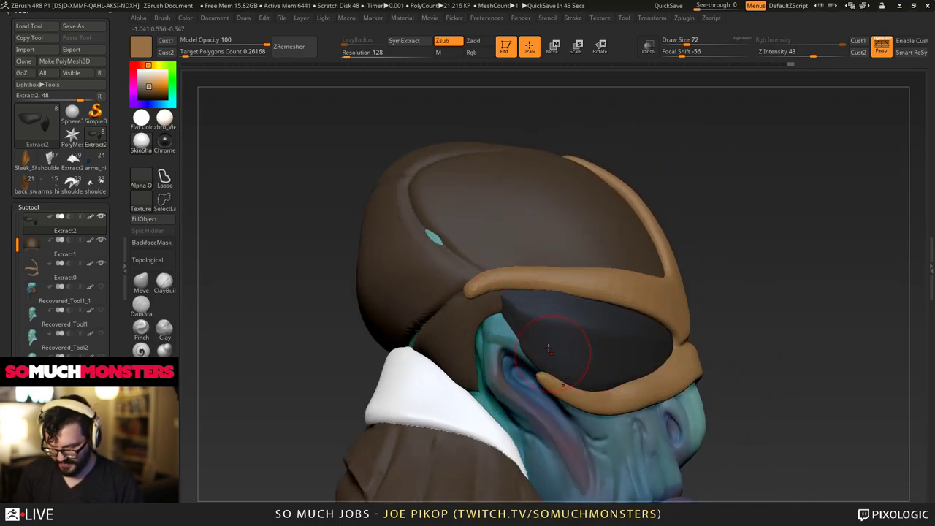
mouse_move(560, 344)
right_down()
mouse_move(527, 339)
mouse_move(570, 379)
mouse_move(547, 375)
mouse_move(551, 364)
right_up()
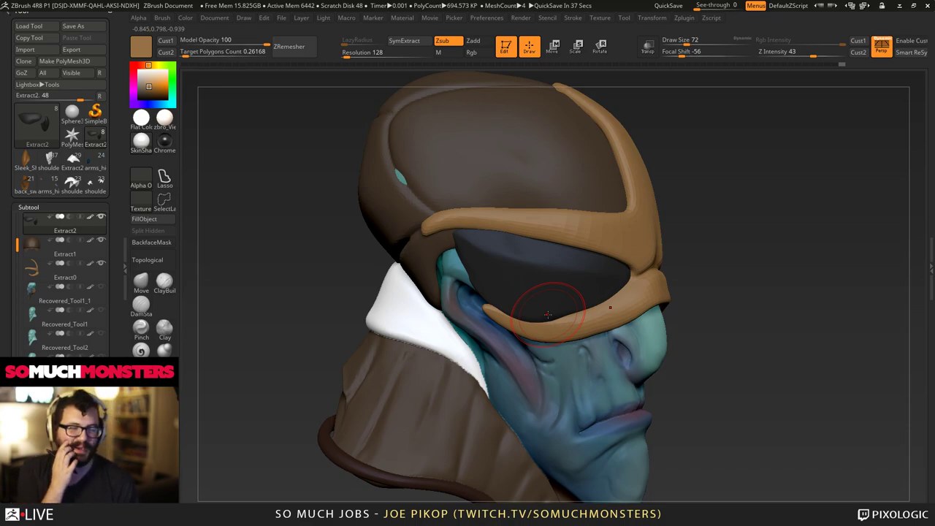
Select the fishman03 subtool and build up clay on the front of the white collar with ClayBuildup at a small draw size.
alt+right_drag(349, 368, 453, 289)
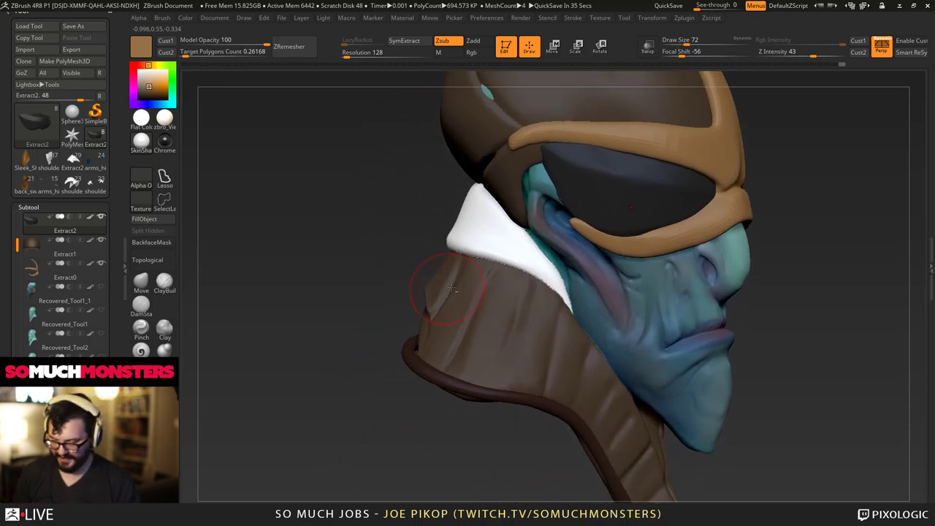
alt+click(476, 252)
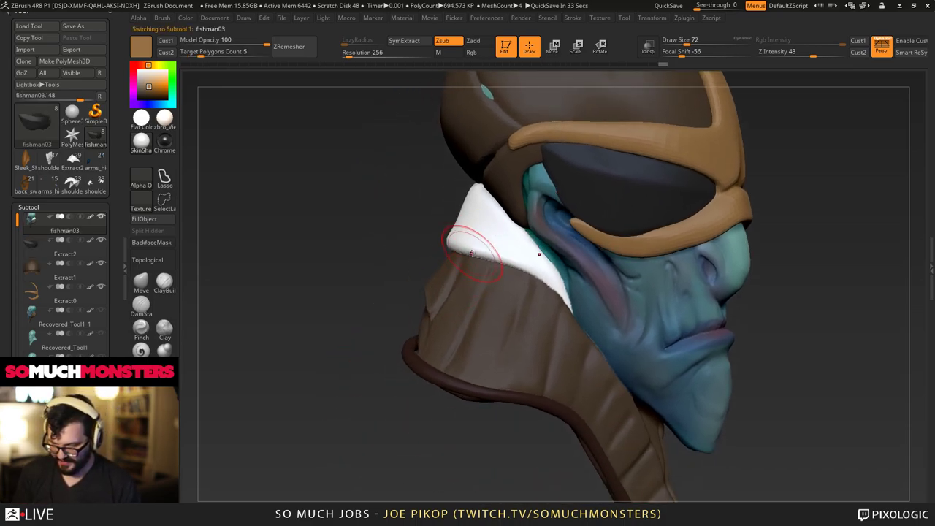
click(162, 289)
right_drag(417, 267, 471, 263)
right_drag(569, 263, 535, 266)
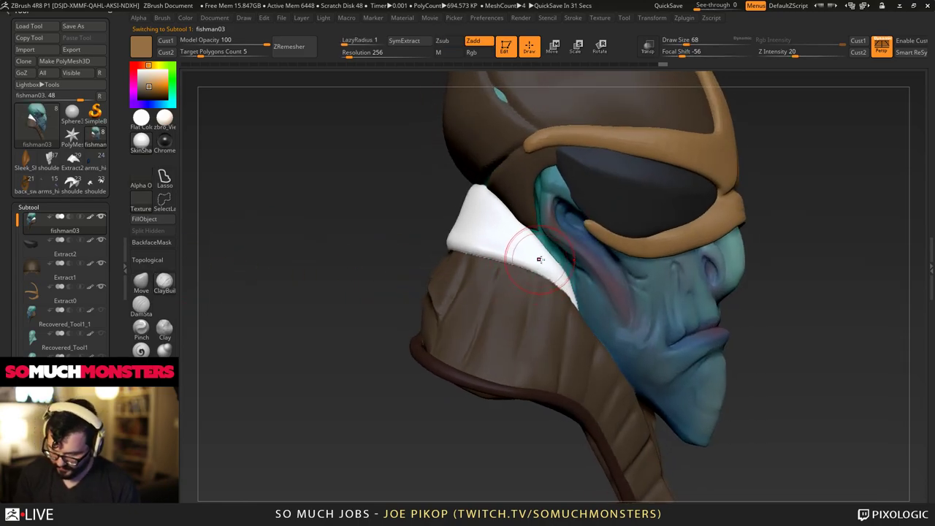
key([)
drag(552, 265, 536, 268)
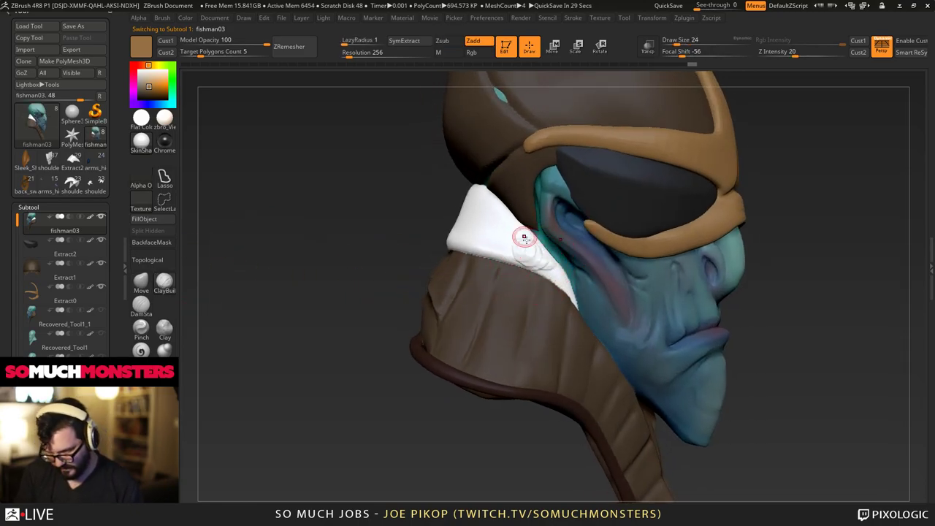
key(bracketright)
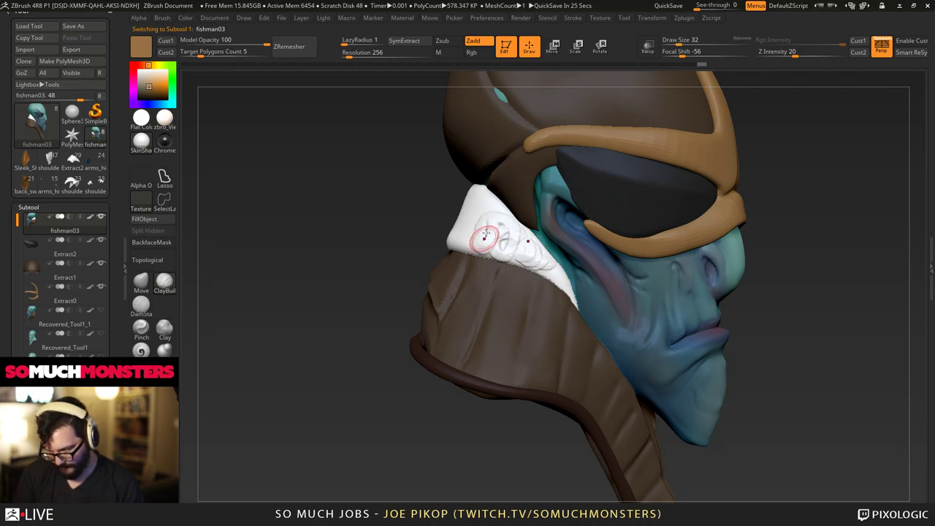
Build up rough clay folds over the side and rear of the white collar at draw size 40.
drag(490, 199, 463, 232)
mouse_move(445, 192)
mouse_down()
mouse_move(424, 181)
mouse_move(387, 219)
mouse_up()
right_drag(467, 234, 387, 230)
mouse_move(456, 241)
mouse_down()
mouse_move(485, 254)
mouse_move(511, 291)
mouse_up()
drag(474, 250, 459, 263)
drag(460, 222, 446, 257)
mouse_move(442, 213)
mouse_down()
mouse_move(424, 252)
mouse_move(409, 250)
mouse_up()
right_drag(365, 233, 401, 223)
mouse_move(401, 223)
mouse_down()
mouse_move(413, 225)
mouse_move(396, 215)
mouse_move(415, 223)
mouse_up()
right_drag(420, 238, 407, 170)
drag(409, 208, 455, 259)
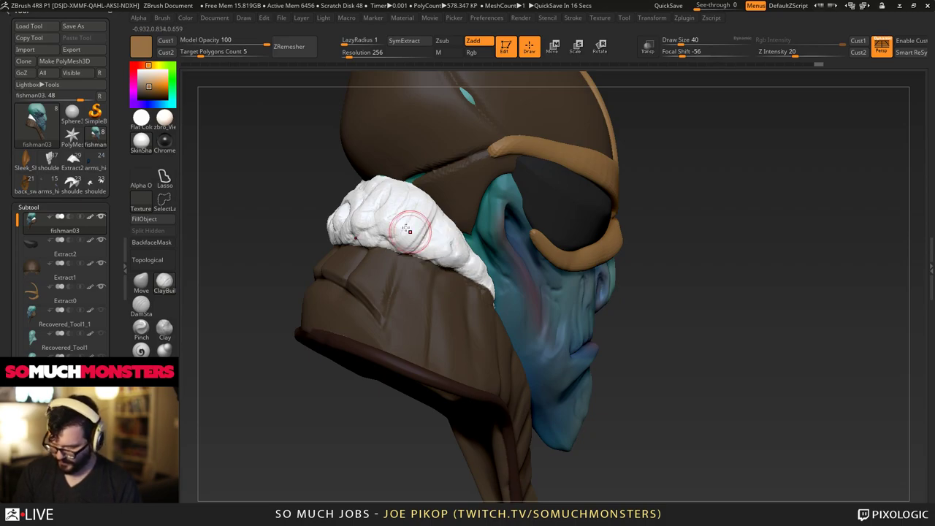
Add more clay volume along the back of the white collar at draw size 44.
right_drag(410, 229, 380, 237)
drag(389, 212, 377, 222)
drag(377, 217, 378, 192)
right_drag(377, 192, 361, 202)
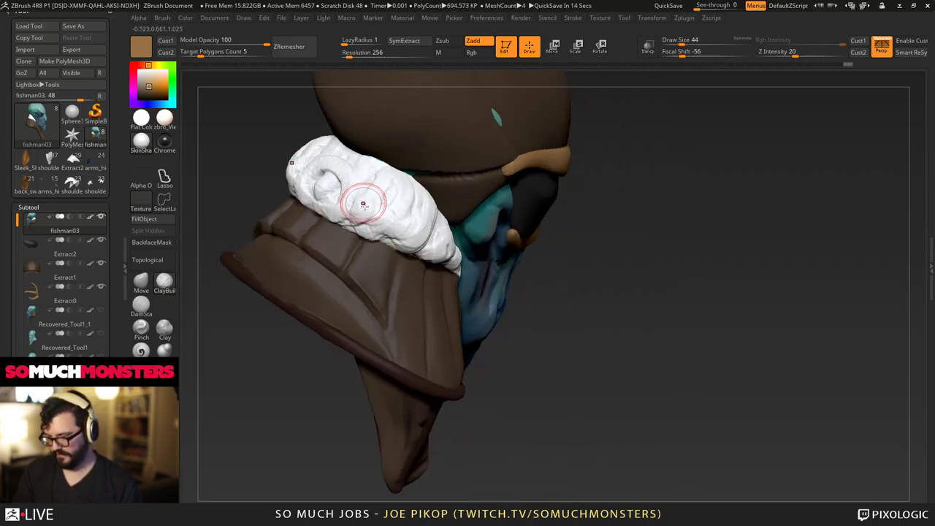
mouse_move(361, 202)
mouse_down()
mouse_move(351, 217)
mouse_move(325, 201)
mouse_move(388, 210)
mouse_up()
Smooth the rough clay folds along the side of the white collar.
right_drag(388, 210, 369, 206)
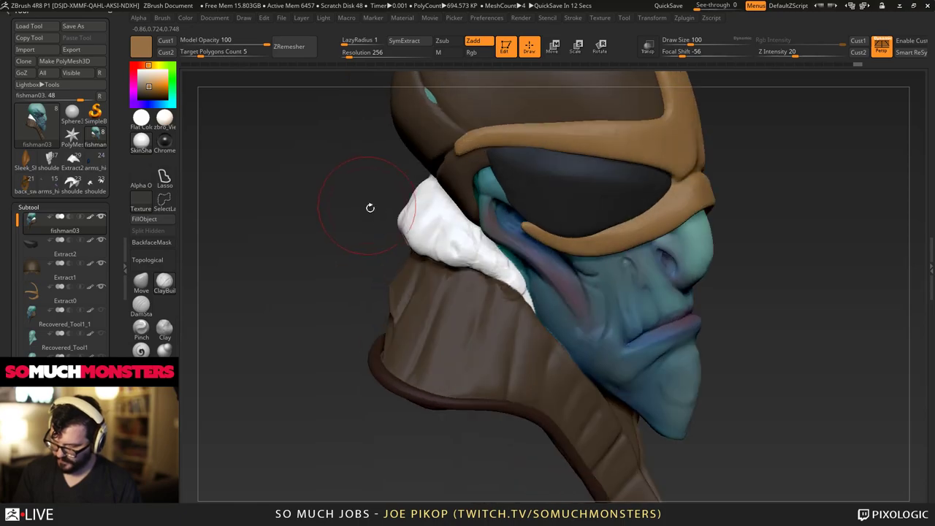
mouse_move(432, 201)
shift+mouse_down()
mouse_move(458, 256)
mouse_move(491, 274)
shift+mouse_up()
right_drag(491, 274, 431, 292)
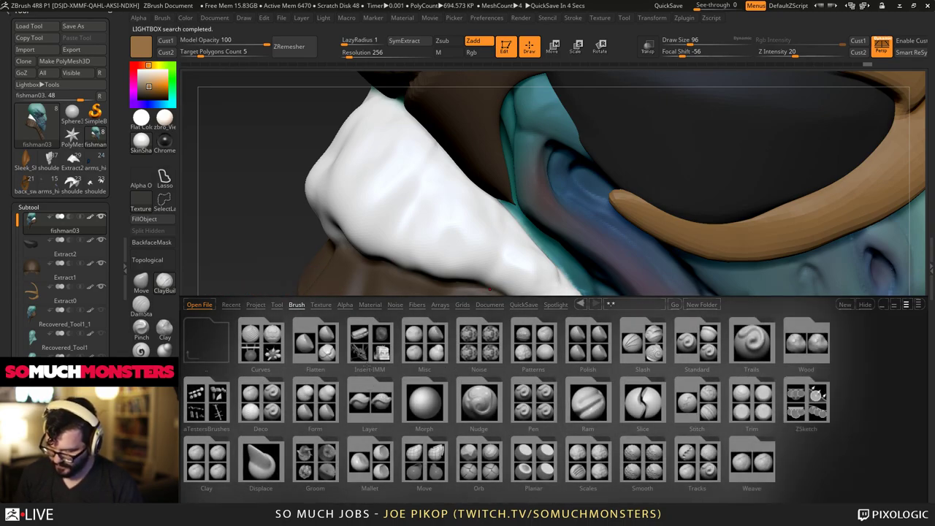
Browse the Misc and Patterns brush folders in LightBox for a suitable brush and close the library.
click(424, 342)
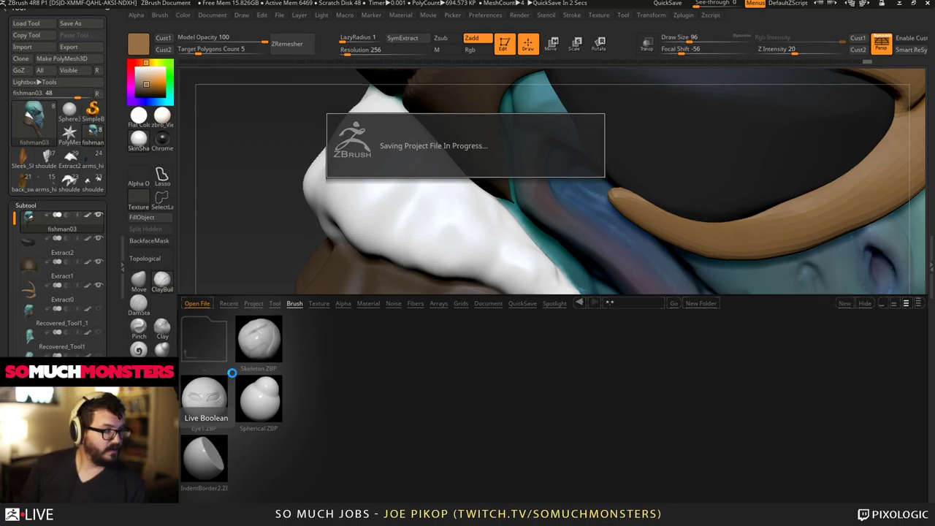
click(223, 359)
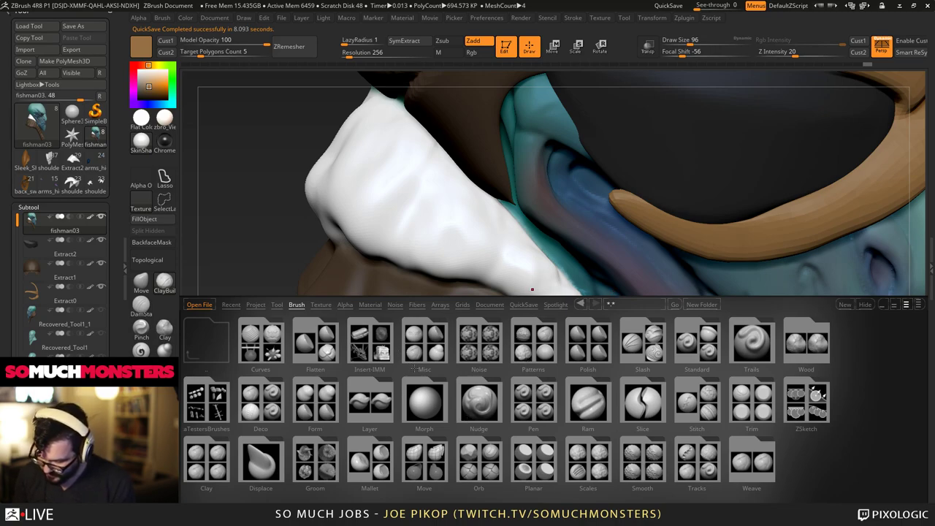
click(530, 349)
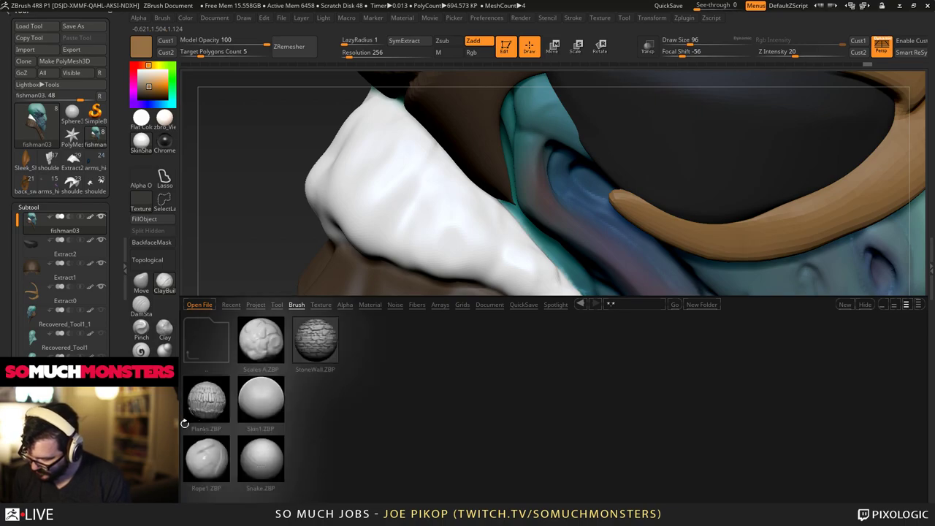
click(199, 337)
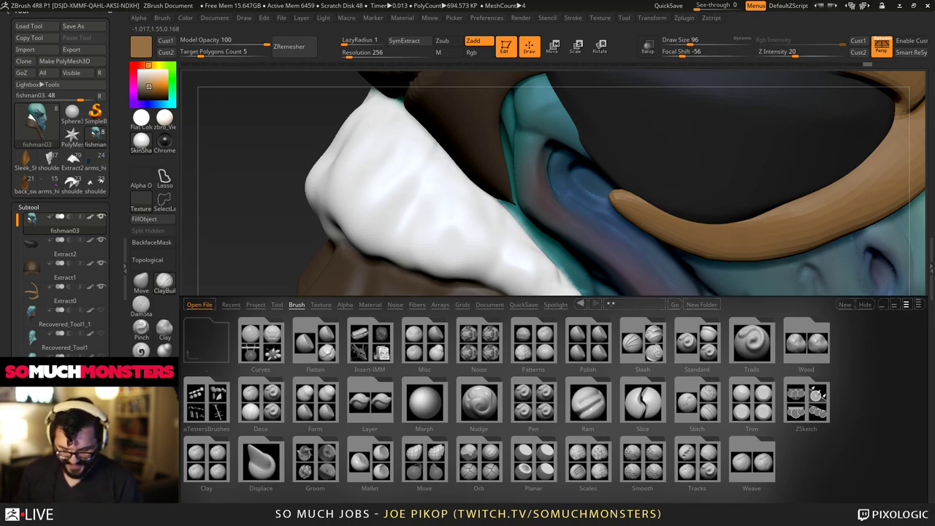
key(comma)
key(comma)
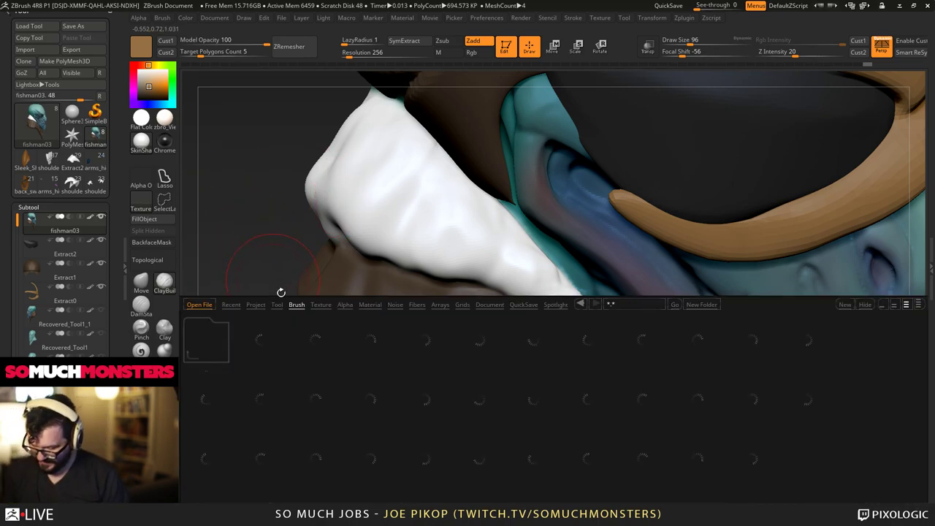
key(comma)
Switch the sculpting brush to Elastic.
key(b)
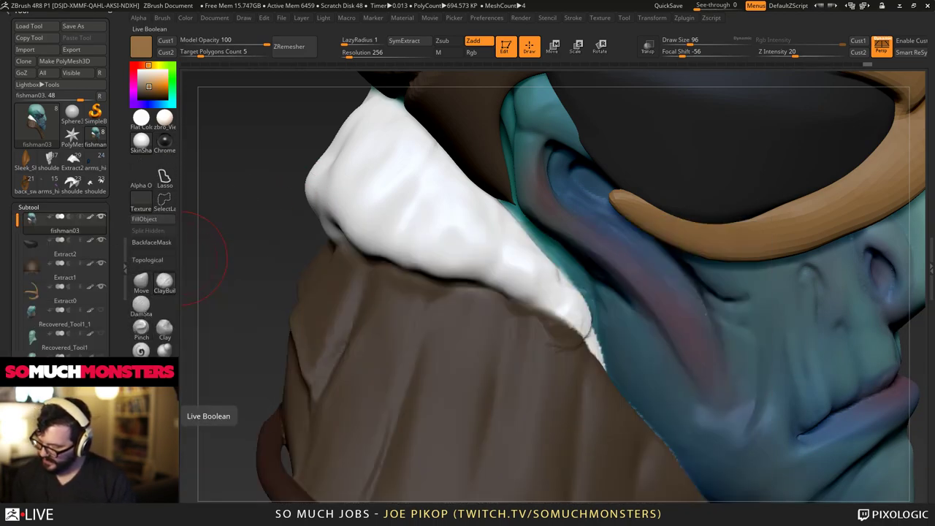
click(152, 398)
key(b)
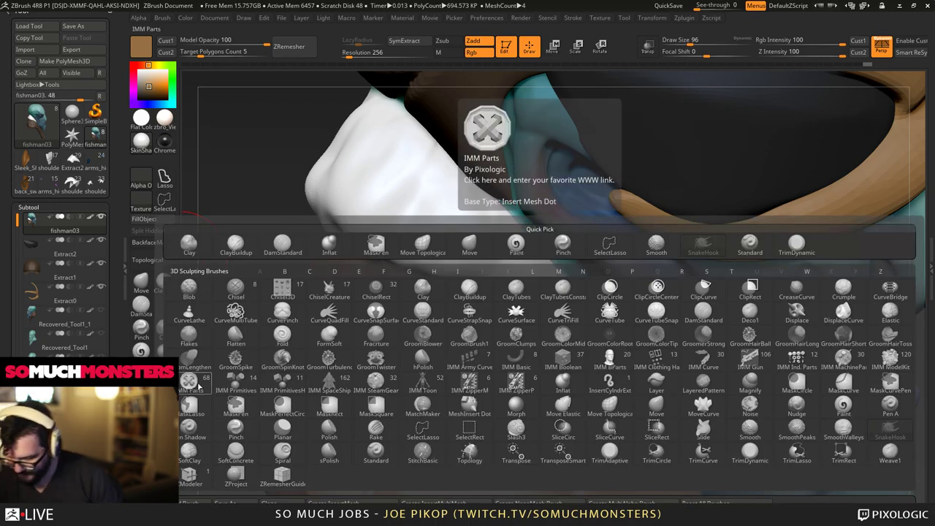
key(t)
key(d)
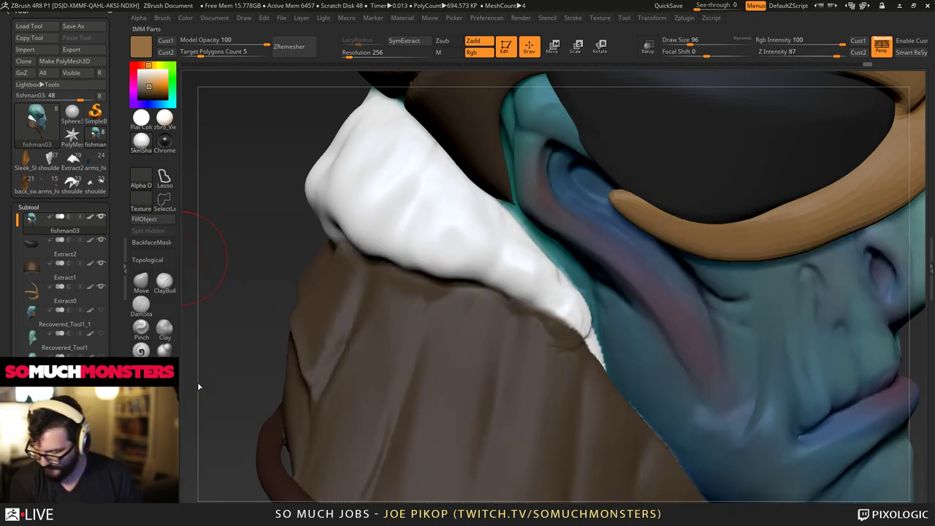
click(166, 398)
key(b)
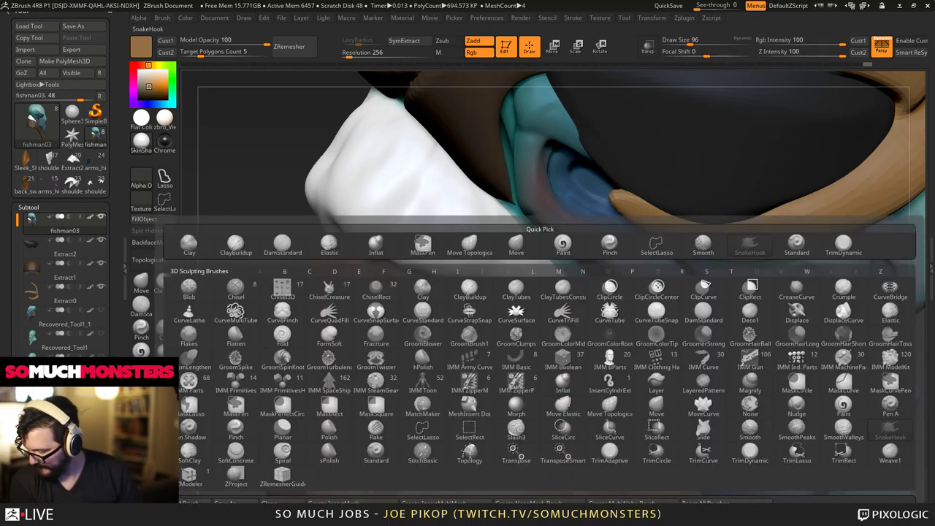
key(t)
key(d)
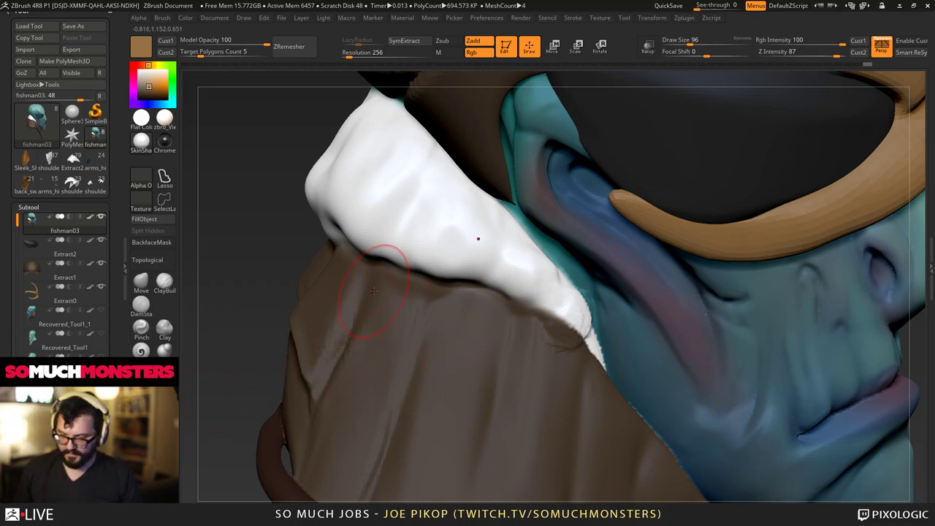
Try brush strokes on the white collar and its brown border, reduce the draw size to 72, and undo the strokes.
drag(407, 303, 413, 239)
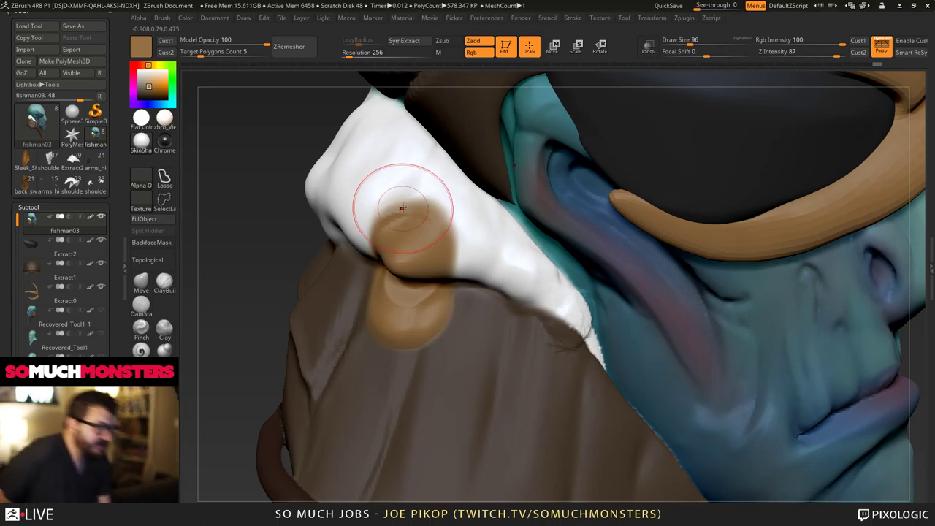
key(ctrl+z)
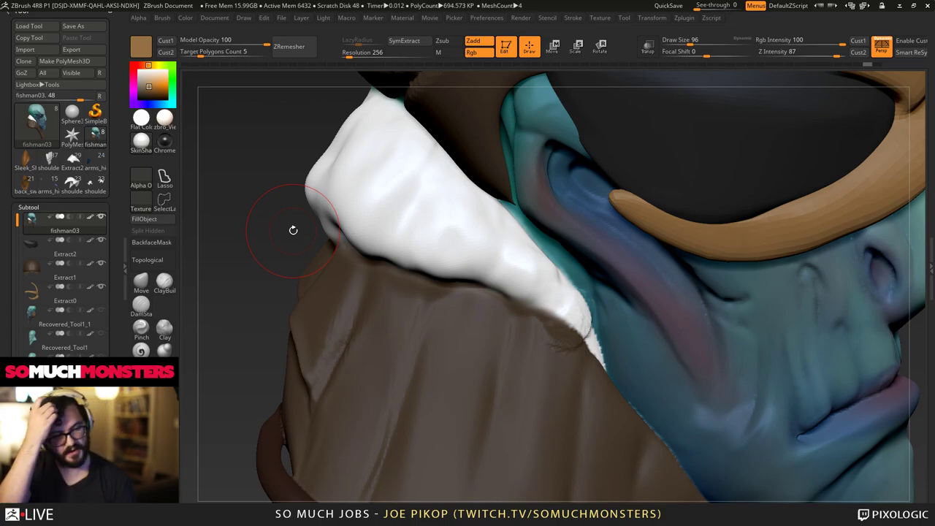
right_drag(483, 290, 530, 271)
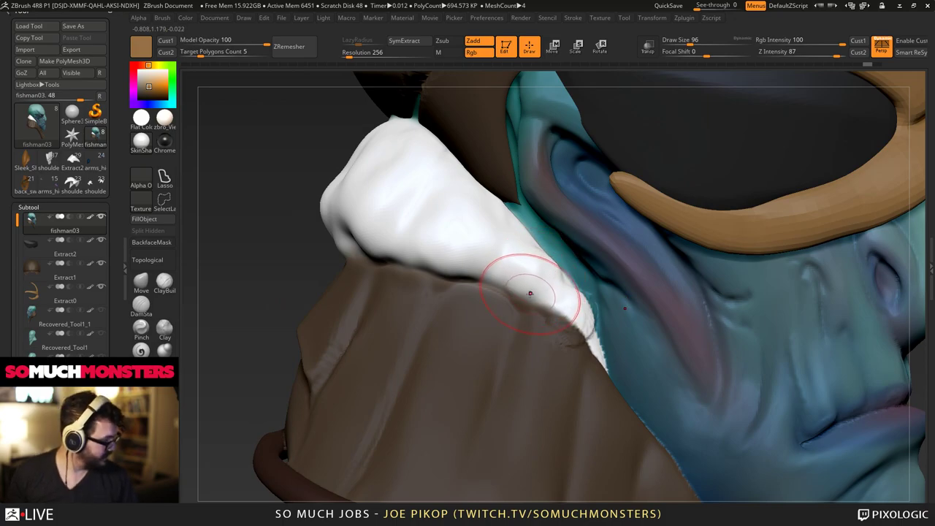
key([)
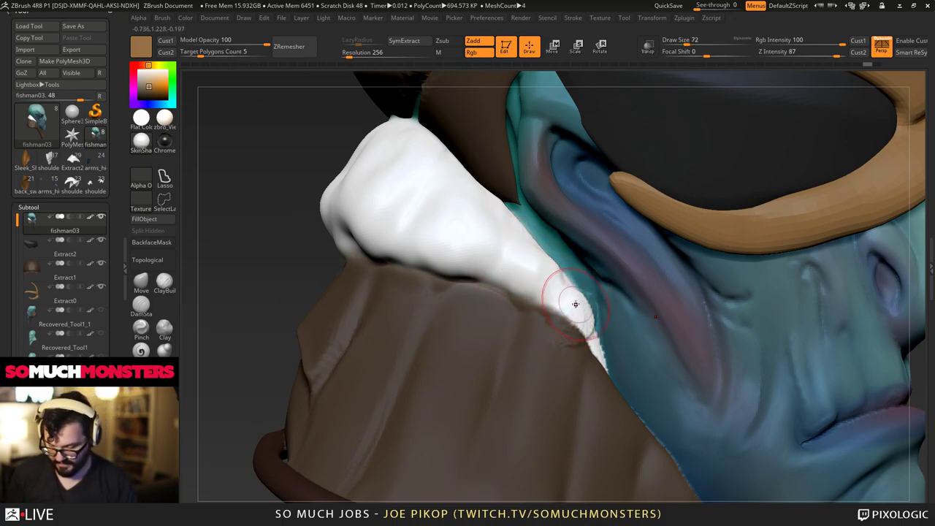
drag(572, 301, 570, 310)
key(ctrl+z)
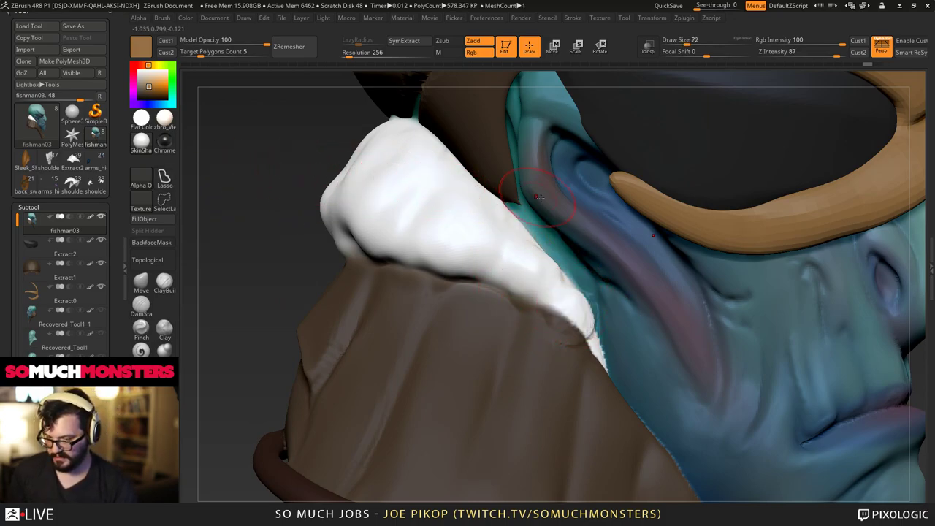
Set the Rgb intensity to 20, switch the paint color to white, and sculpt bulging lumps along the collar's side.
mouse_move(819, 52)
mouse_down()
mouse_move(837, 52)
mouse_move(773, 42)
mouse_up()
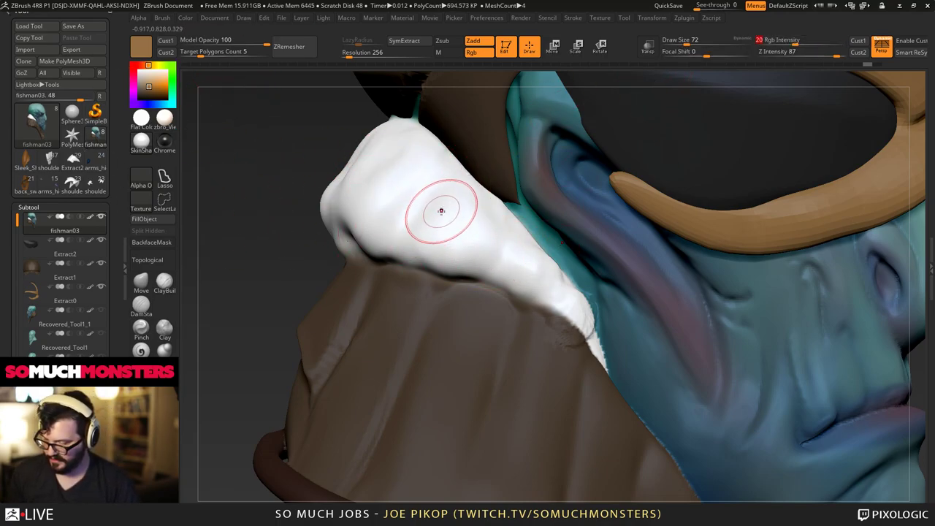
key(v)
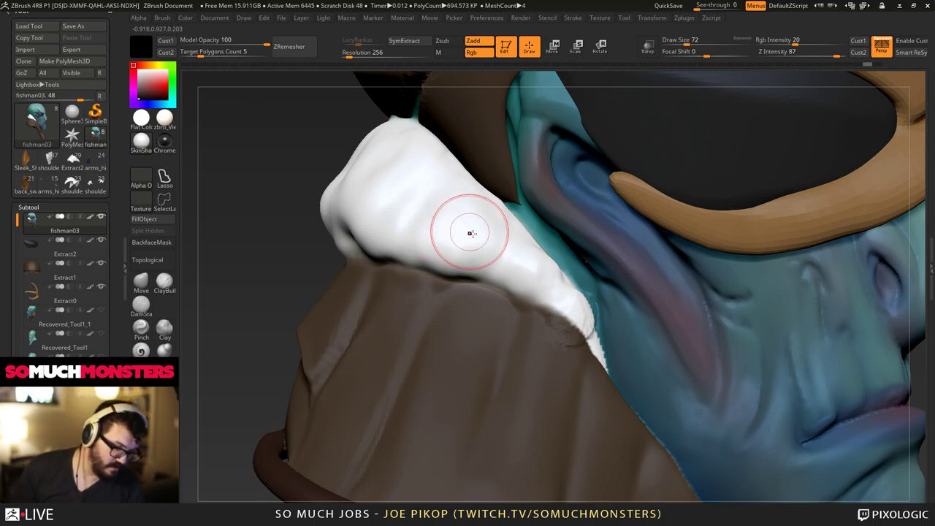
key(v)
mouse_move(575, 302)
mouse_down()
mouse_move(532, 296)
mouse_move(469, 254)
mouse_move(460, 241)
mouse_move(467, 219)
mouse_move(429, 208)
mouse_move(469, 206)
mouse_move(475, 234)
mouse_move(519, 259)
mouse_move(392, 228)
mouse_move(389, 217)
mouse_up()
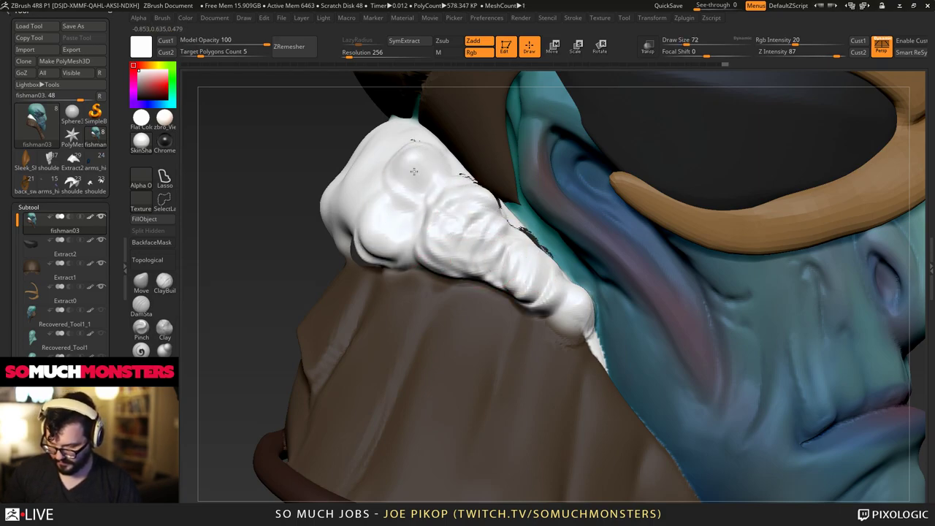
Build up fluffy folds around the side and back of the white collar and smooth their edges.
mouse_move(409, 166)
alt+right_down()
mouse_move(451, 197)
mouse_move(492, 253)
alt+right_up()
drag(482, 281, 471, 306)
right_drag(439, 228, 424, 278)
right_drag(369, 252, 392, 242)
mouse_move(352, 263)
mouse_down()
mouse_move(394, 227)
mouse_move(405, 180)
mouse_move(365, 188)
mouse_move(343, 250)
mouse_move(306, 176)
mouse_move(382, 256)
mouse_move(422, 257)
mouse_move(471, 322)
mouse_up()
right_drag(432, 290, 497, 283)
mouse_move(577, 321)
shift+mouse_down()
mouse_move(602, 336)
mouse_move(657, 402)
shift+mouse_up()
right_drag(440, 350, 445, 334)
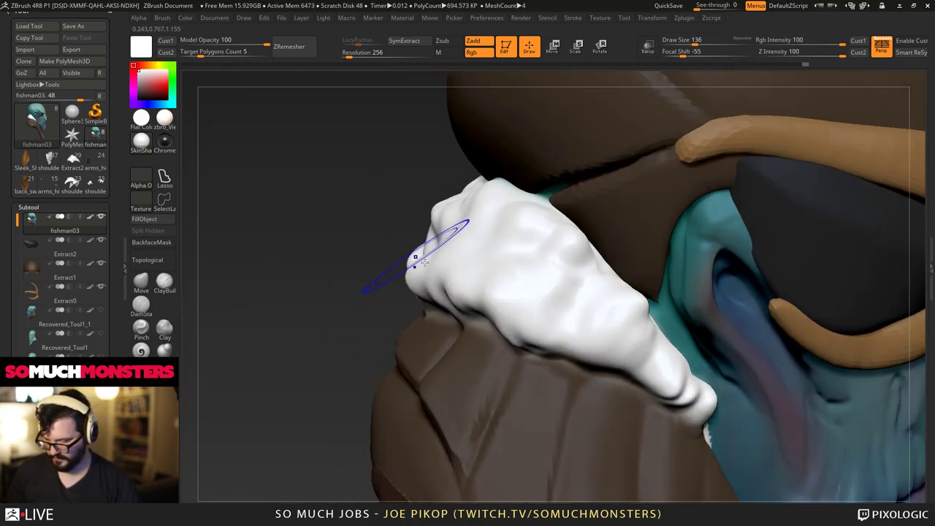
shift+drag(416, 261, 440, 217)
Switch to the DamStandard brush, carve creases into the collar's rear side, and reduce the draw size to 96.
click(141, 306)
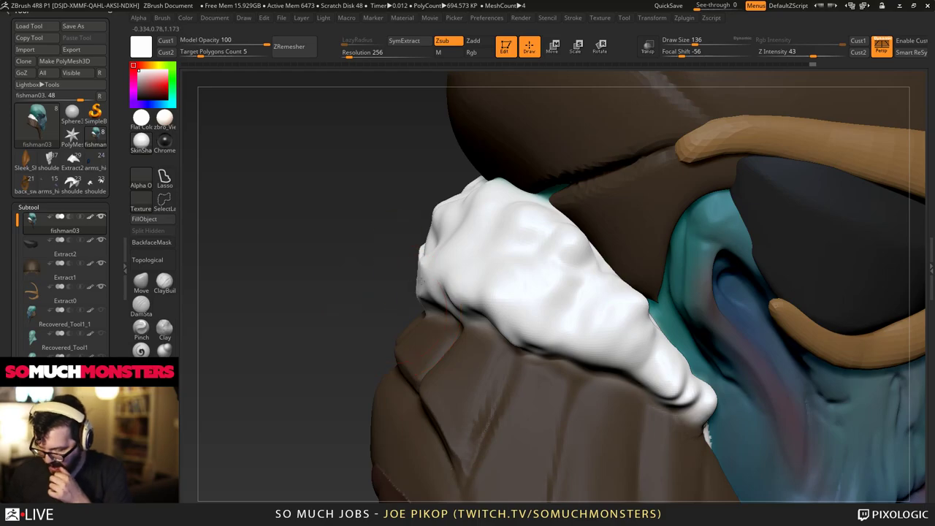
drag(471, 211, 471, 245)
right_drag(472, 246, 504, 261)
key(bracketleft)
key(bracketleft)
key(bracketleft)
right_drag(564, 267, 549, 260)
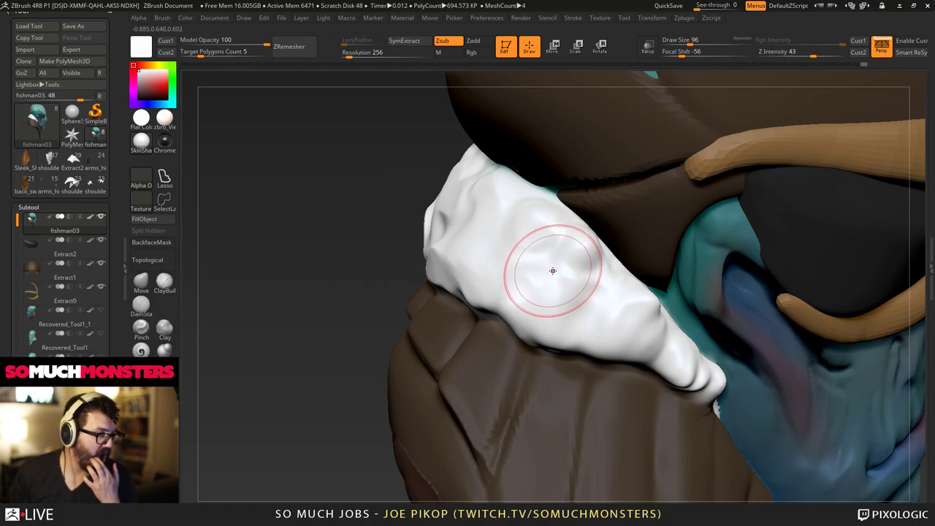
Carve and soften creases along the collar's side toward its narrow front end.
mouse_move(551, 268)
mouse_down()
mouse_move(558, 249)
mouse_move(575, 259)
mouse_move(573, 250)
mouse_move(641, 317)
mouse_move(634, 306)
mouse_up()
right_drag(613, 305, 614, 299)
shift+drag(615, 299, 706, 374)
mouse_move(707, 374)
right_down()
mouse_move(680, 344)
mouse_move(704, 375)
right_up()
mouse_move(706, 377)
mouse_down()
mouse_move(741, 396)
mouse_move(661, 350)
mouse_up()
right_drag(661, 350, 621, 323)
mouse_move(621, 323)
mouse_down()
mouse_move(630, 315)
mouse_move(622, 333)
mouse_up()
right_drag(622, 333, 561, 321)
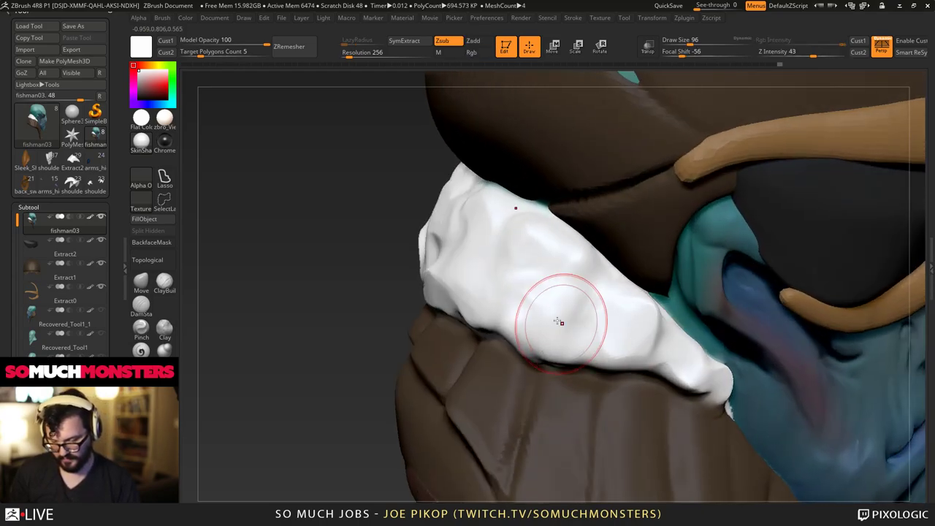
Cut creases between the folds on the collar's middle and rear side, and smooth them.
drag(560, 321, 553, 299)
right_drag(553, 298, 527, 265)
mouse_move(527, 266)
mouse_down()
mouse_move(518, 244)
mouse_move(529, 254)
mouse_up()
mouse_move(529, 253)
right_down()
mouse_move(525, 274)
mouse_move(455, 230)
right_up()
drag(455, 230, 457, 273)
right_drag(455, 275, 480, 320)
shift+drag(480, 321, 510, 332)
right_drag(510, 332, 428, 285)
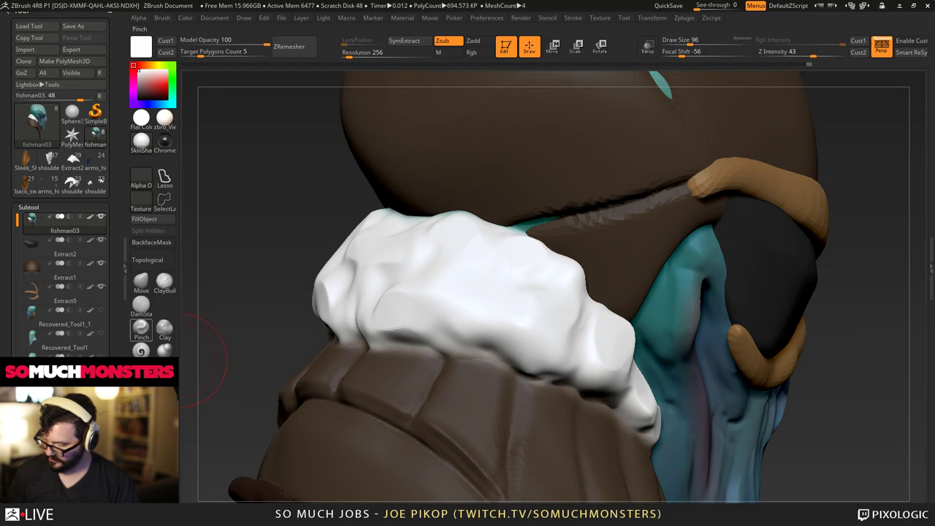
Sculpt puffy folds into the collar's lower rear edge over the brown cloth and smooth them.
shift+drag(417, 334, 434, 338)
right_drag(433, 338, 460, 343)
drag(473, 334, 483, 347)
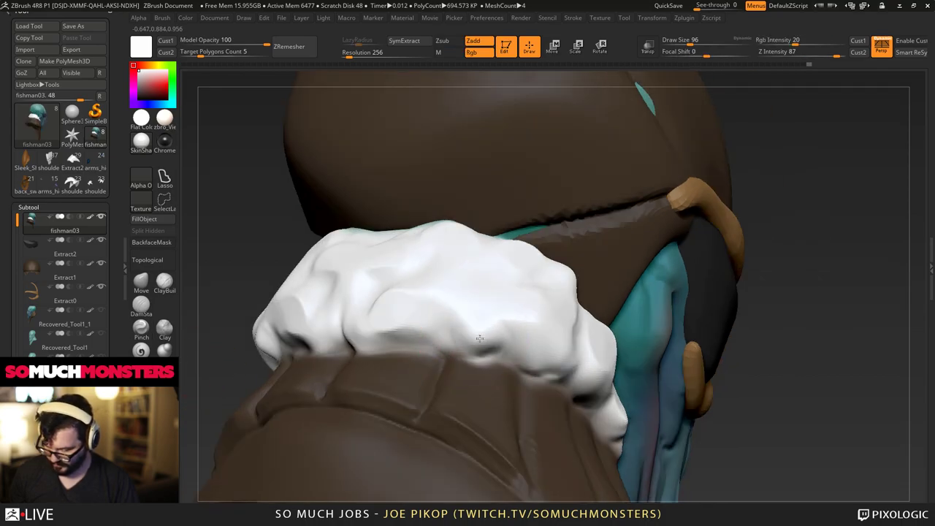
drag(432, 329, 443, 348)
mouse_move(406, 320)
mouse_down()
mouse_move(414, 339)
mouse_move(372, 339)
mouse_up()
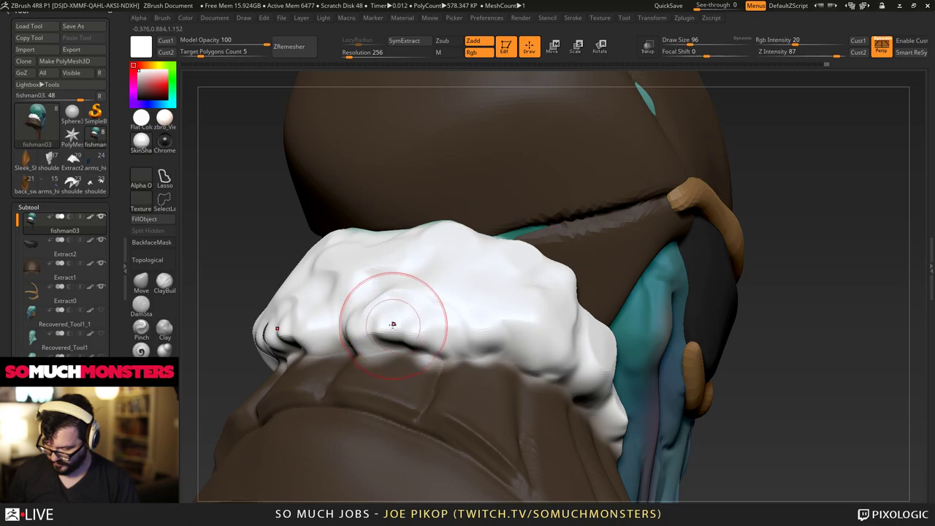
right_drag(392, 324, 375, 298)
mouse_move(372, 286)
mouse_down()
mouse_move(371, 303)
mouse_move(400, 301)
mouse_move(397, 314)
mouse_up()
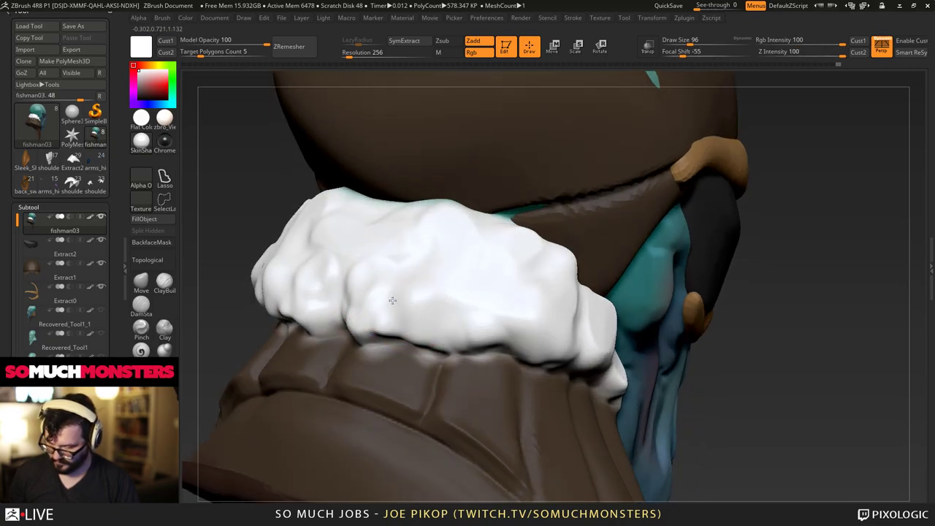
Switch to ClayBuildup, reduce the draw size to 68, and add clay lumps to the collar's side.
right_drag(415, 251, 467, 285)
click(165, 281)
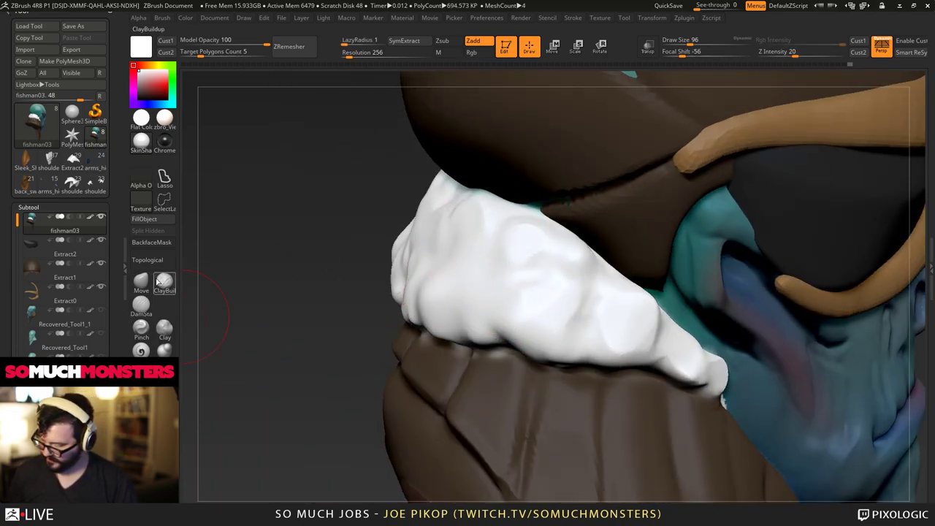
mouse_move(537, 313)
mouse_down()
mouse_move(586, 355)
mouse_move(577, 357)
mouse_up()
right_drag(523, 294, 567, 301)
drag(663, 360, 667, 367)
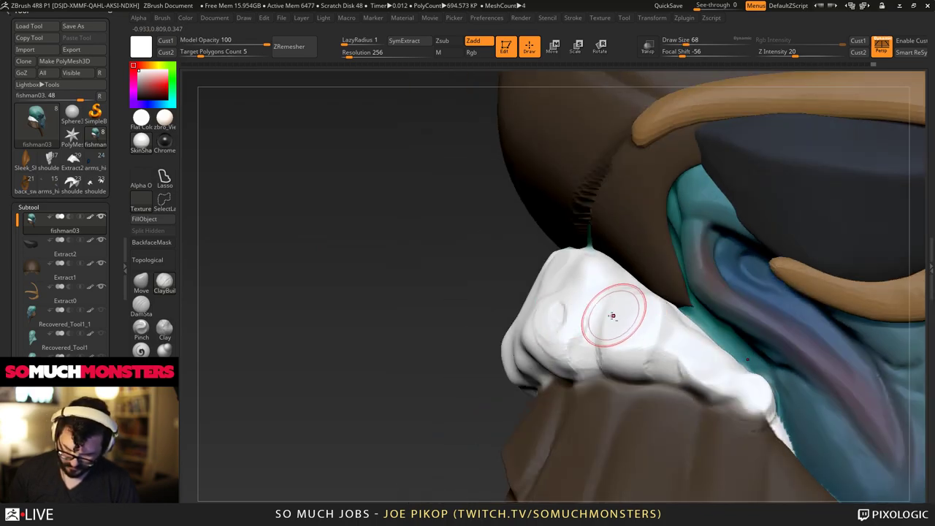
ctrl+right_drag(611, 315, 524, 341)
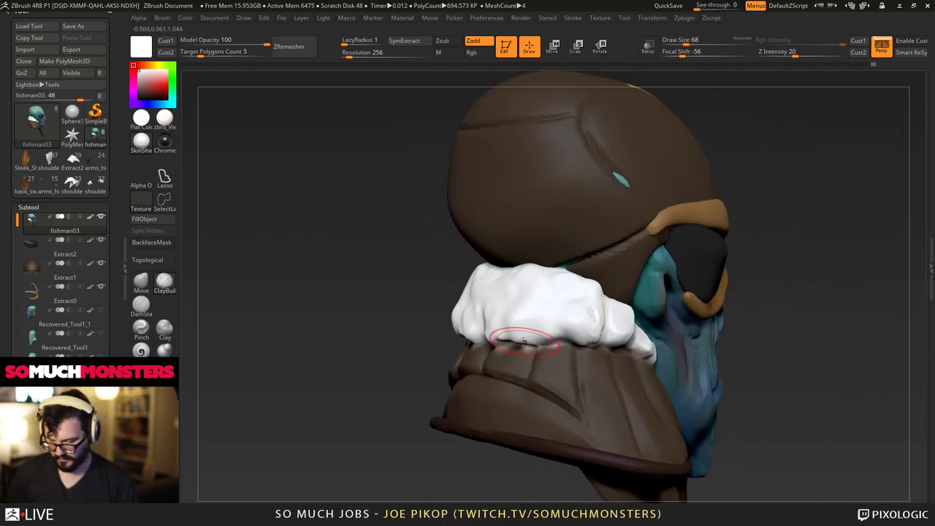
mouse_move(537, 316)
mouse_down()
mouse_move(559, 336)
mouse_move(512, 336)
mouse_up()
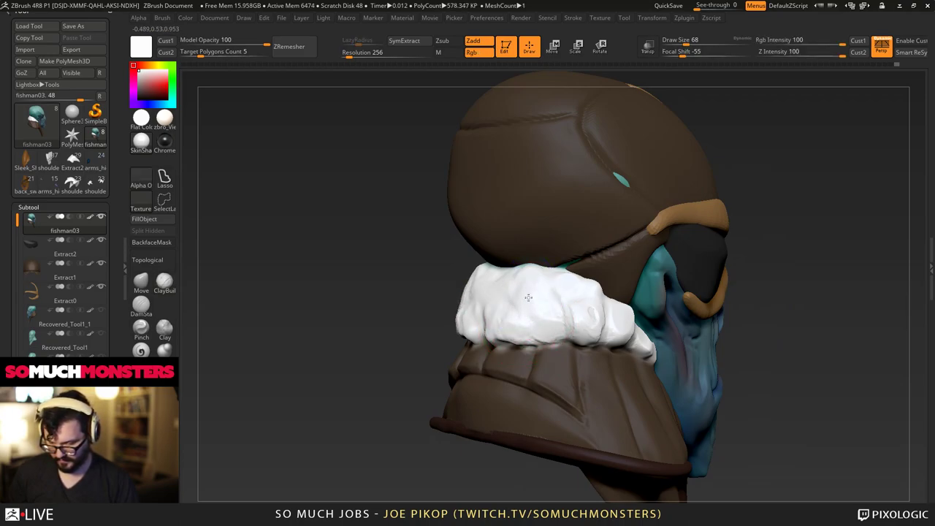
Build small clay lumps along the lower edge of the collar's rear side.
mouse_move(511, 336)
right_down()
mouse_move(358, 244)
mouse_move(502, 359)
mouse_move(468, 321)
right_up()
mouse_move(476, 310)
mouse_down()
mouse_move(483, 344)
mouse_move(461, 342)
mouse_up()
drag(482, 329, 497, 351)
drag(441, 314, 453, 335)
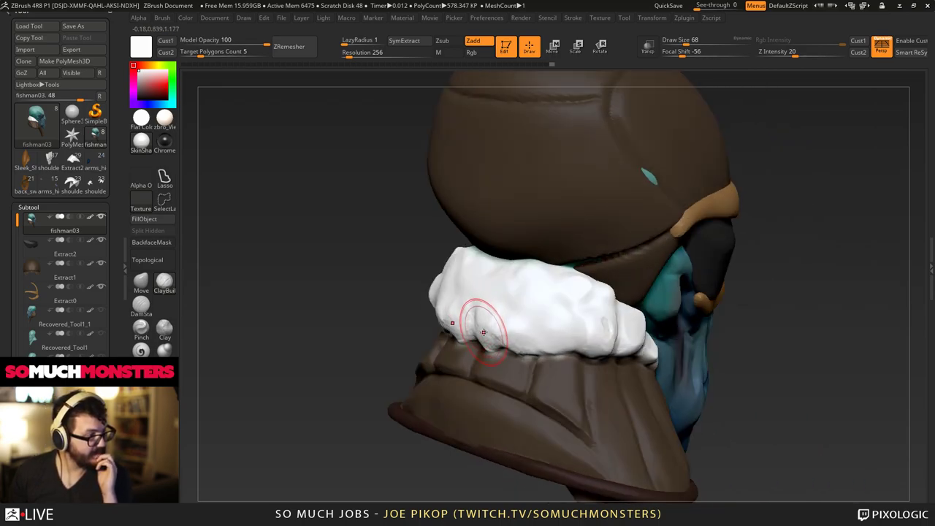
Add more clay lumps around the collar's back and side, and smooth them into soft folds.
right_drag(491, 317, 609, 278)
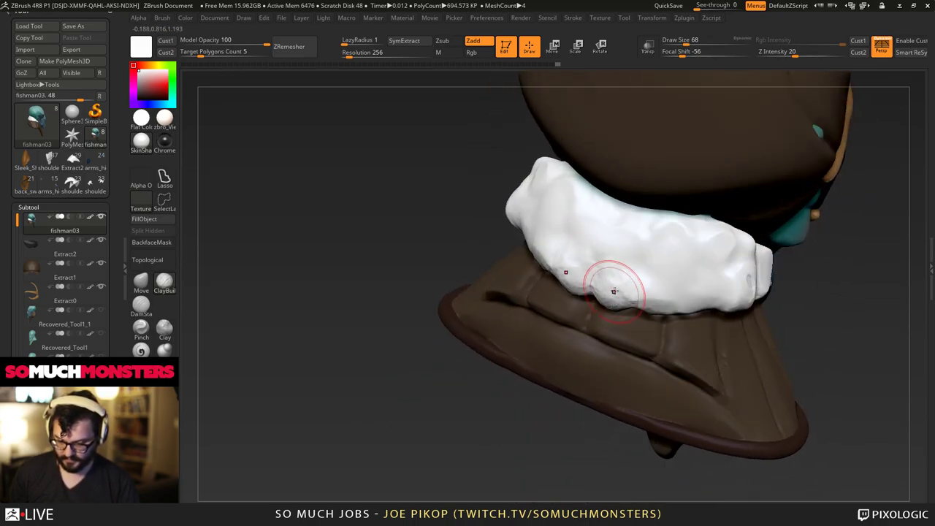
right_drag(610, 226, 680, 286)
drag(680, 286, 693, 291)
drag(678, 236, 685, 256)
shift+drag(696, 290, 681, 294)
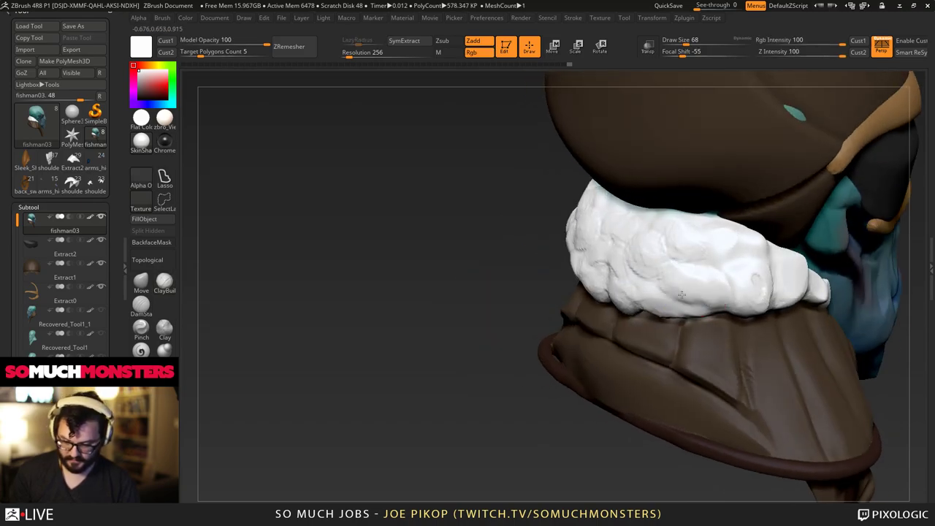
right_drag(733, 276, 781, 293)
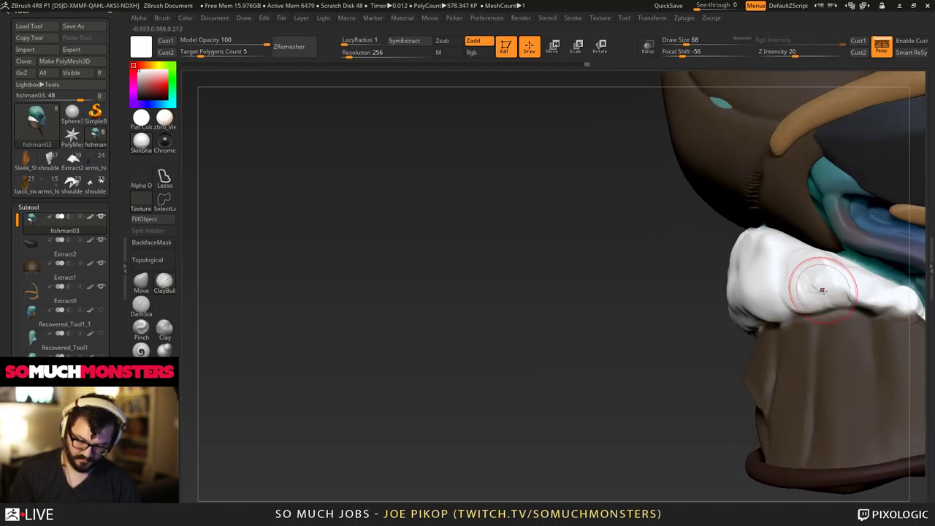
Select the brown helmet and smooth its side seam around the teal gap.
mouse_move(825, 271)
right_down()
mouse_move(647, 243)
mouse_move(712, 265)
mouse_move(647, 205)
mouse_move(692, 300)
mouse_move(612, 249)
mouse_move(599, 204)
right_up()
alt+click(574, 248)
right_drag(574, 248, 597, 307)
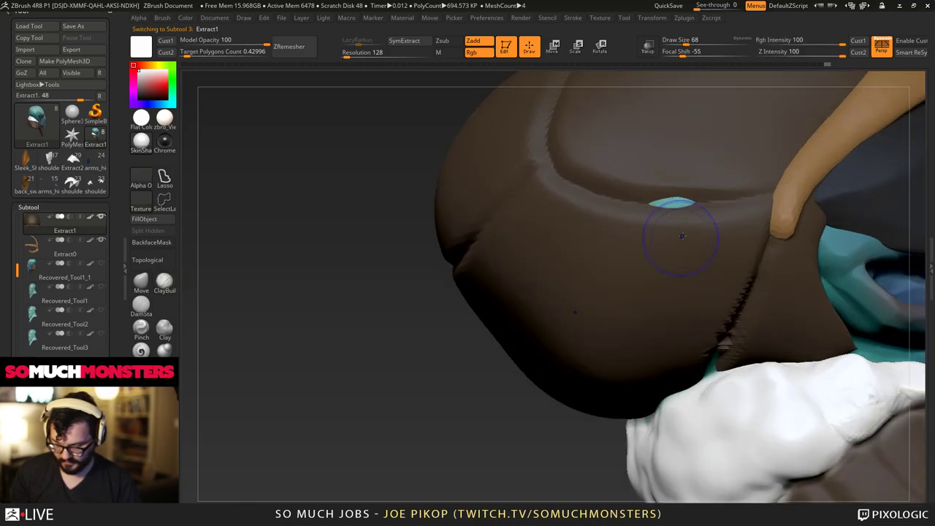
shift+drag(680, 236, 557, 167)
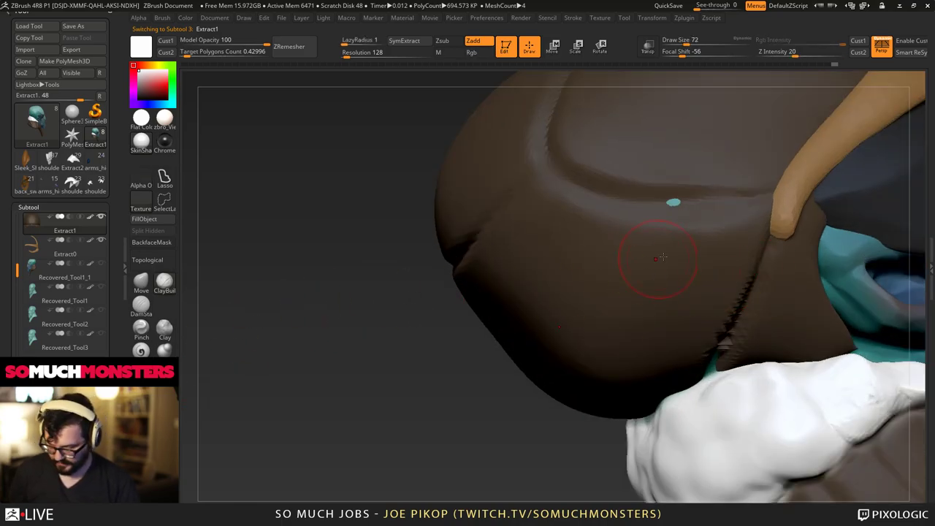
Try building a raised clay band along the helmet's side seam, and undo it.
drag(745, 252, 534, 204)
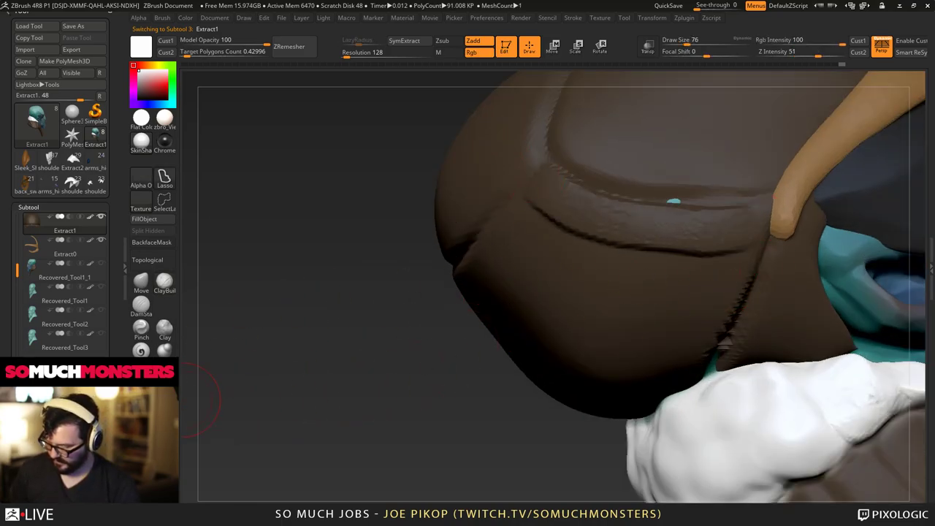
key(ctrl+z)
key(ctrl+z)
Refine the seams on the helmet's side and back with the DamStandard brush and smoothing.
click(141, 305)
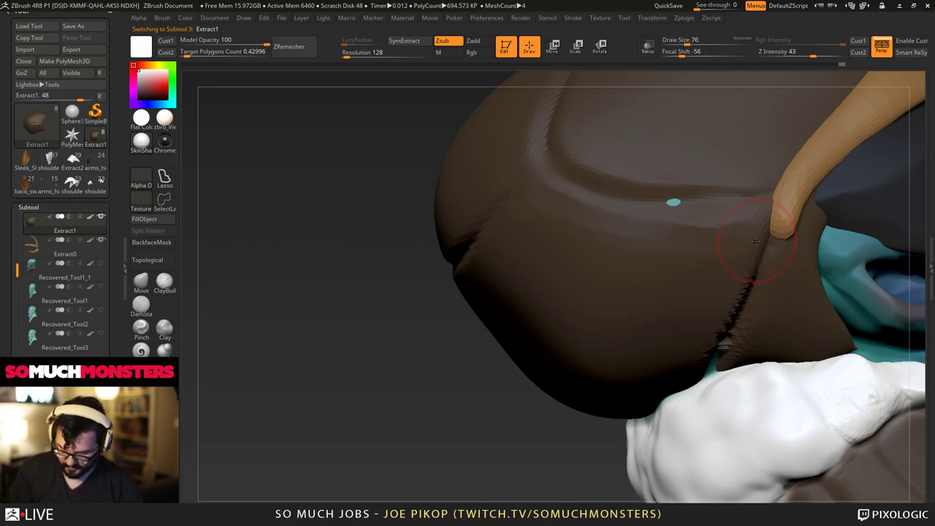
mouse_move(756, 241)
right_down()
mouse_move(733, 314)
mouse_move(683, 219)
mouse_move(724, 219)
mouse_move(674, 229)
mouse_move(677, 216)
mouse_move(668, 243)
mouse_move(650, 219)
mouse_move(612, 241)
right_up()
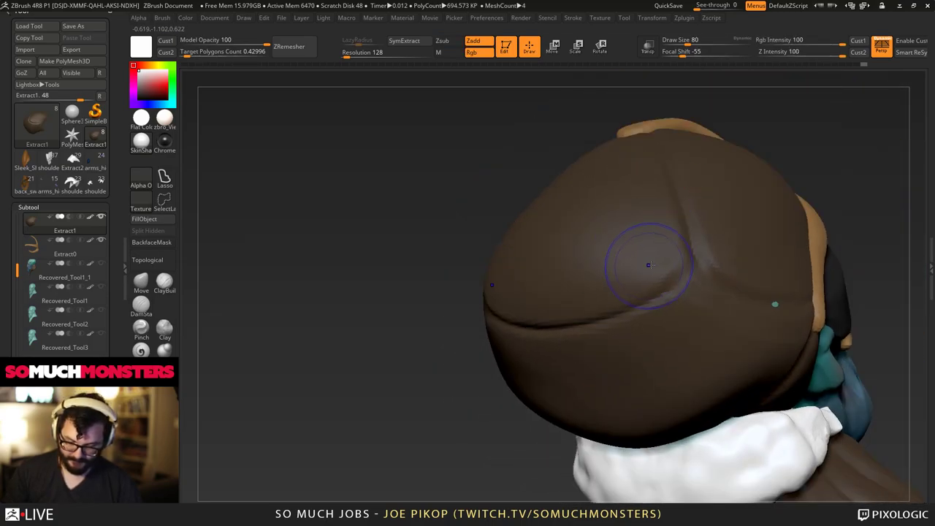
alt+right_drag(672, 344, 704, 291)
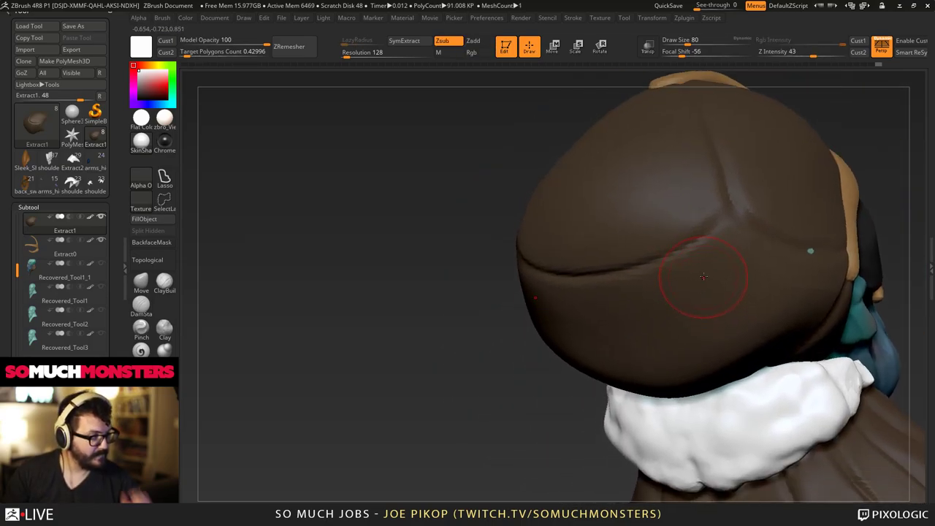
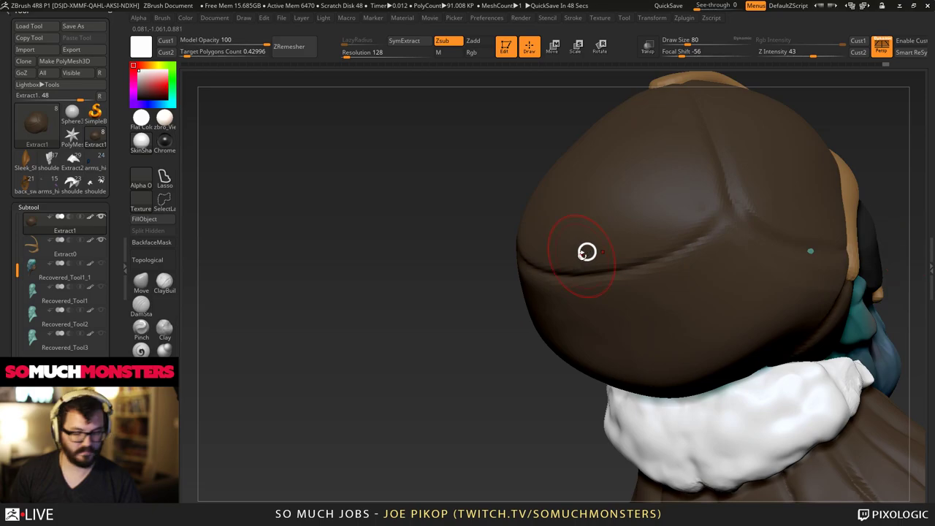
right_drag(587, 252, 638, 227)
Increase the draw size to 116, then shape and smooth the helmet's lower back above the white collar.
right_drag(603, 340, 664, 367)
drag(622, 440, 664, 428)
right_drag(663, 428, 570, 427)
shift+drag(752, 427, 788, 409)
right_drag(570, 424, 687, 429)
shift+drag(812, 418, 848, 397)
right_drag(781, 387, 838, 366)
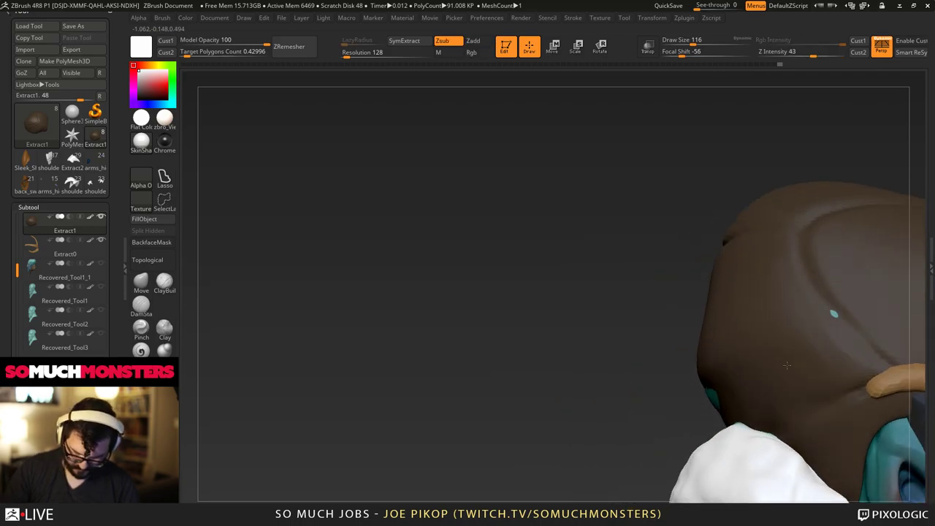
right_drag(775, 296, 769, 260)
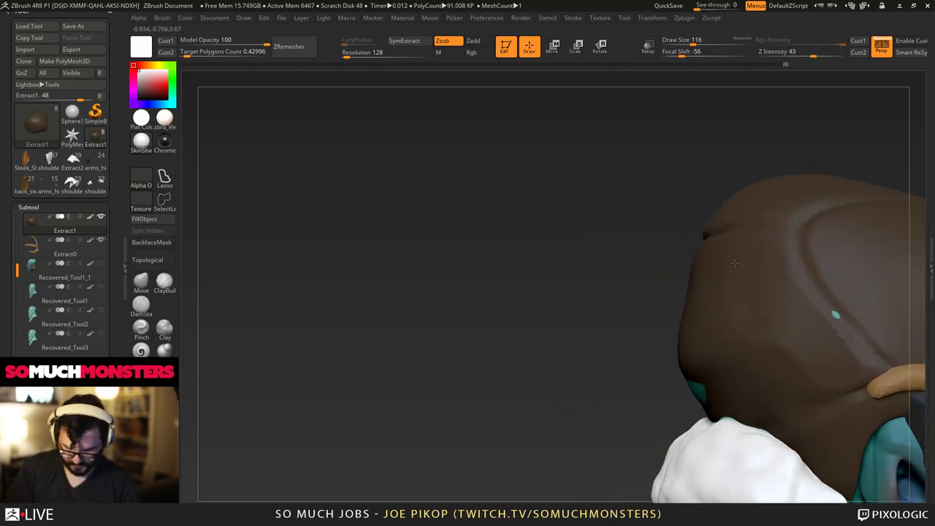
drag(735, 263, 719, 344)
Subdivide the helmet mesh once.
right_drag(701, 336, 741, 332)
ctrl+right_drag(650, 329, 643, 212)
right_drag(643, 219, 539, 195)
mouse_move(599, 224)
ctrl+right_down()
mouse_move(605, 314)
mouse_move(622, 305)
mouse_move(625, 287)
ctrl+right_up()
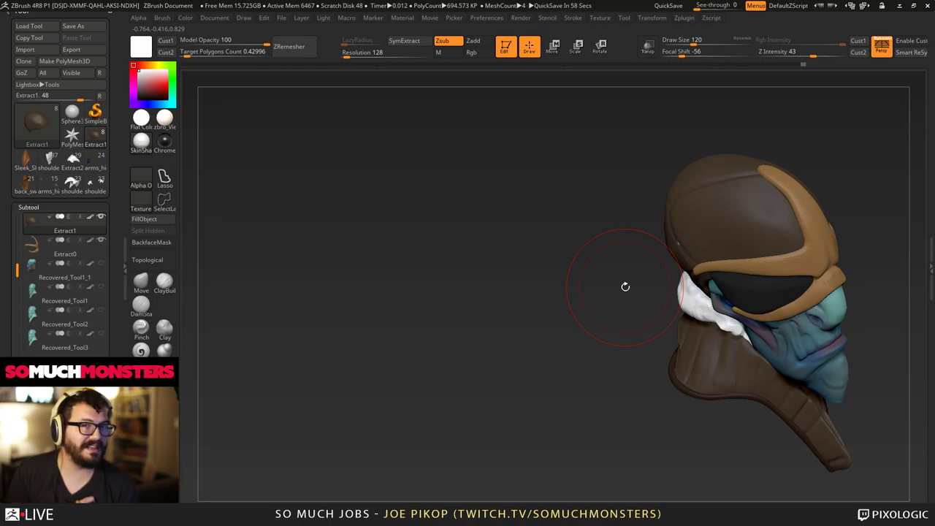
mouse_move(625, 287)
right_down()
mouse_move(622, 261)
mouse_move(637, 272)
mouse_move(636, 316)
right_up()
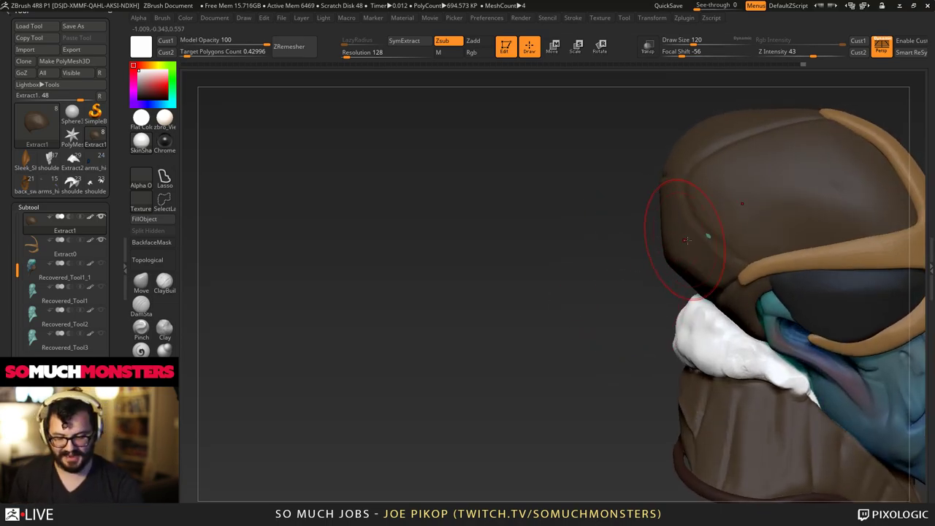
right_drag(729, 244, 507, 257)
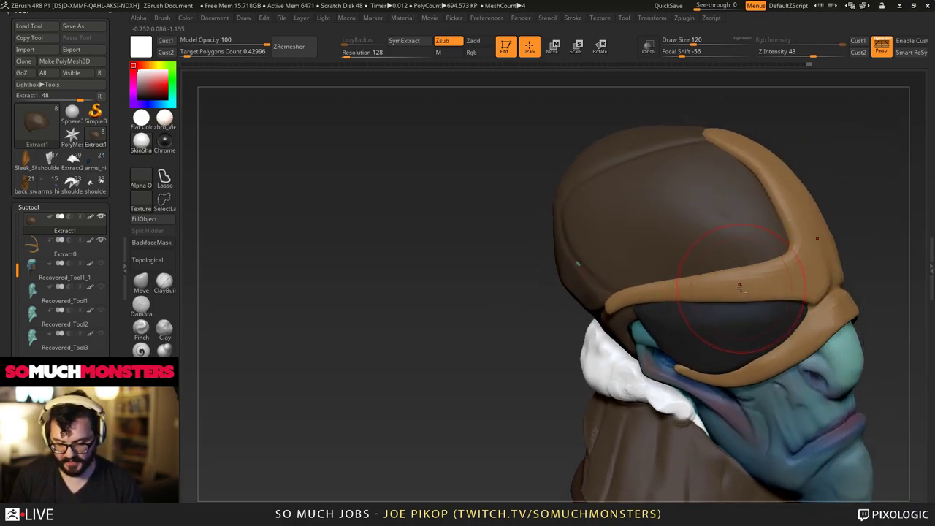
right_drag(699, 283, 679, 276)
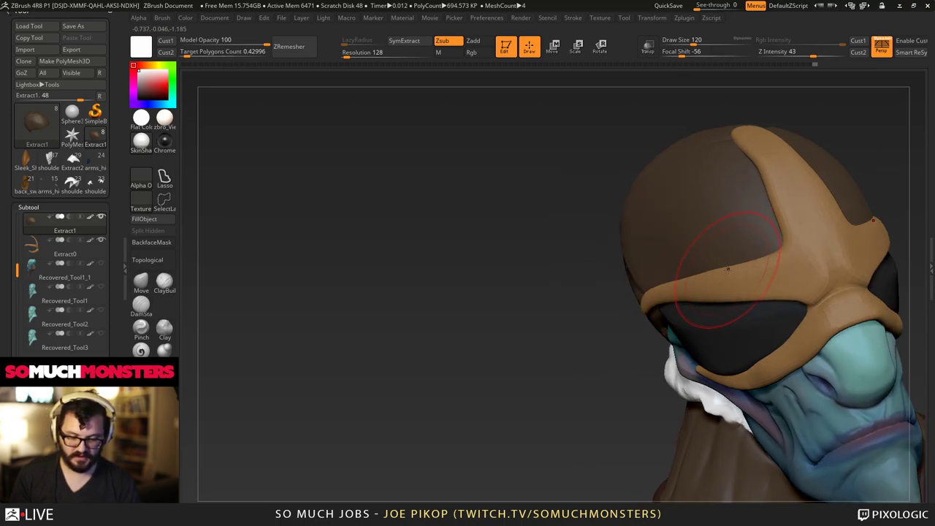
key(ctrl+d)
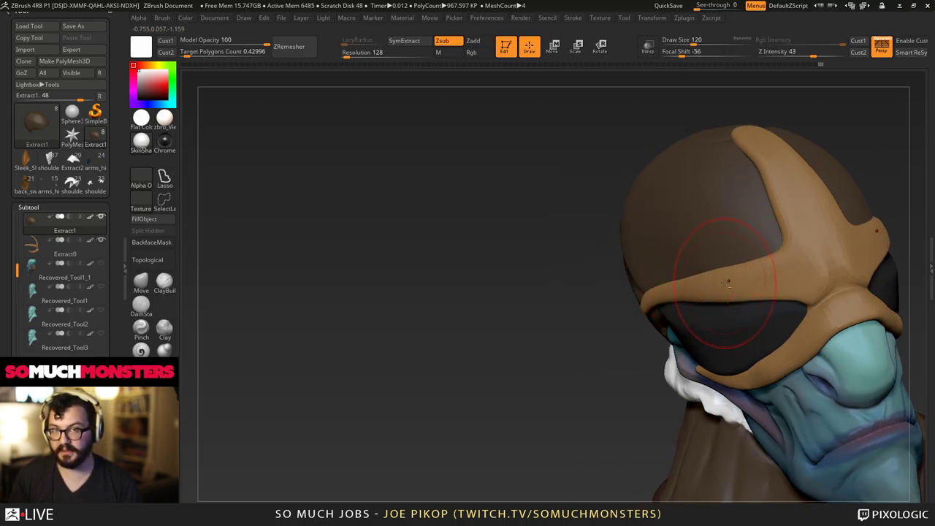
Select the tan goggle frame and subdivide its mesh once.
alt+click(827, 284)
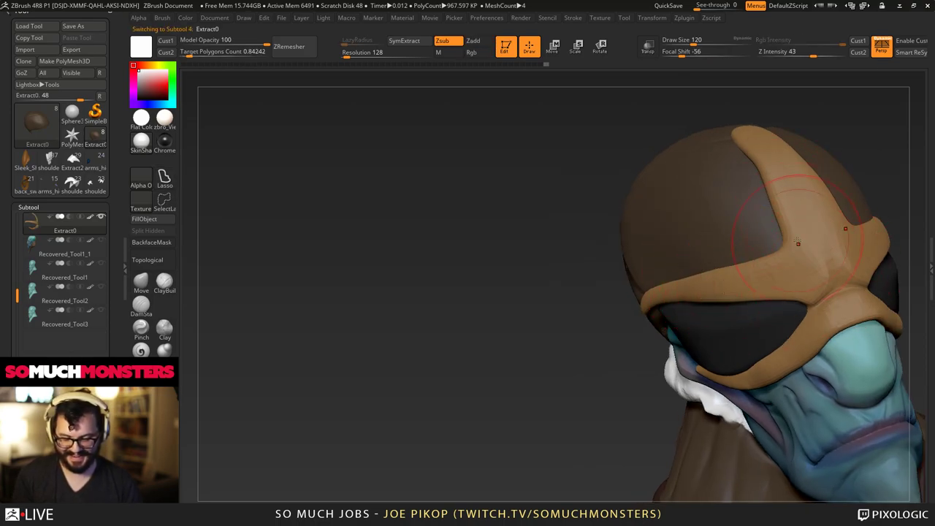
right_drag(796, 241, 772, 250)
key(ctrl+d)
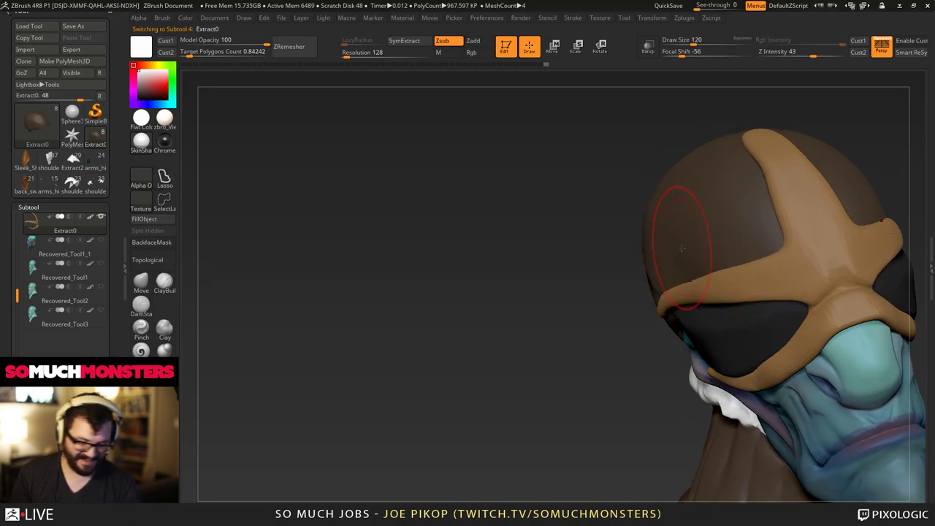
Plane and flatten the goggle frame's upper arm along the side of the helmet at draw size 116.
key(d)
mouse_move(634, 255)
right_down()
mouse_move(671, 252)
mouse_move(636, 330)
mouse_move(610, 299)
mouse_move(569, 179)
mouse_move(562, 190)
right_up()
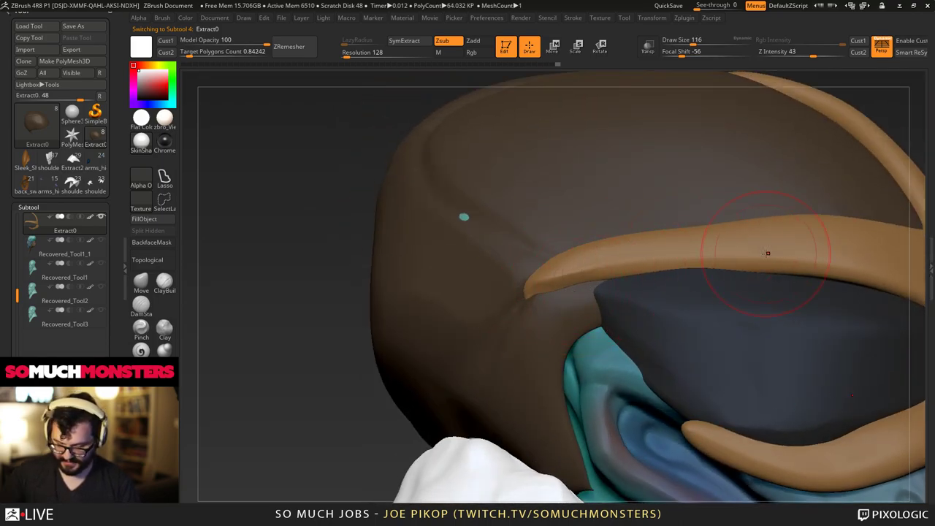
drag(793, 263, 599, 269)
drag(709, 262, 549, 278)
mouse_move(460, 252)
alt+right_down()
mouse_move(442, 189)
mouse_move(332, 92)
alt+right_up()
right_drag(577, 256, 537, 259)
drag(560, 257, 606, 264)
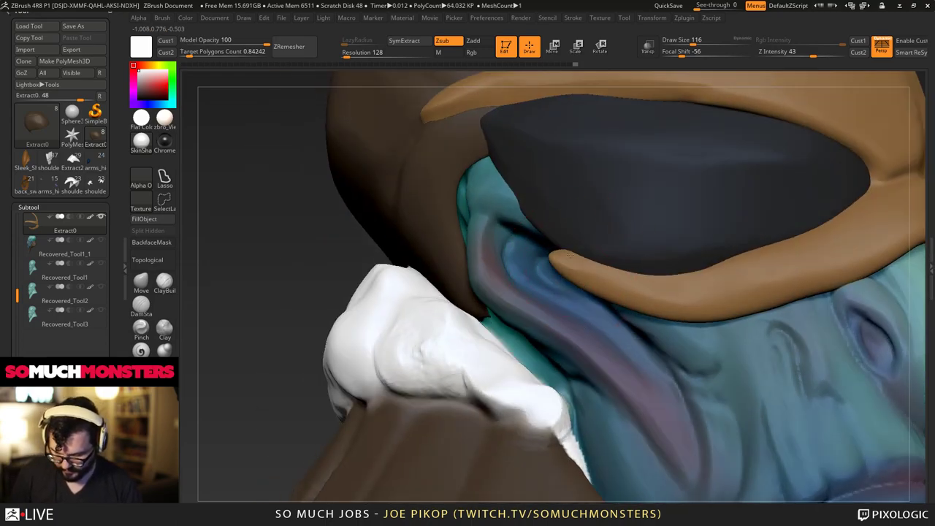
Flatten the goggle frame's lower arm from its outer tip towards the nose bridge, then the brow above the lens.
right_drag(504, 299, 564, 247)
drag(561, 262, 595, 286)
drag(557, 264, 602, 294)
right_drag(642, 285, 679, 300)
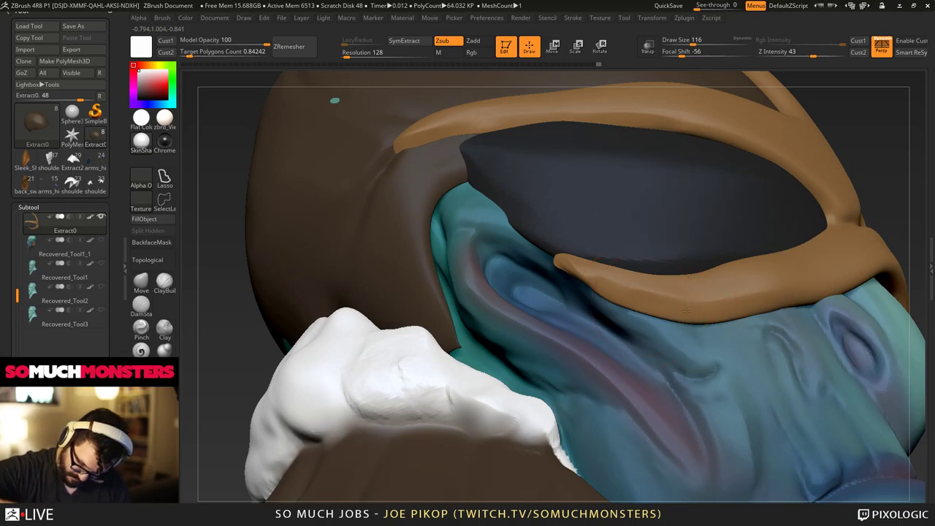
mouse_move(809, 288)
right_down()
mouse_move(705, 258)
mouse_move(733, 248)
mouse_move(717, 254)
right_up()
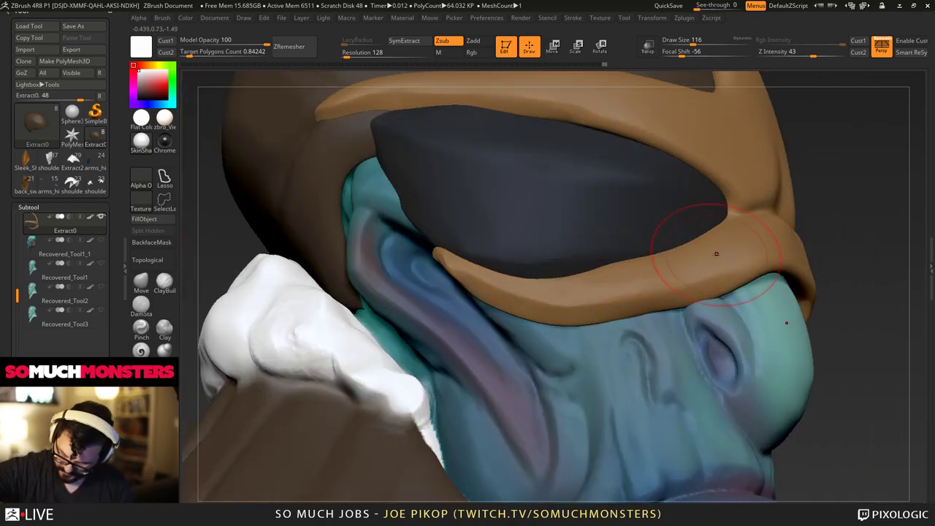
mouse_move(623, 277)
right_down()
mouse_move(723, 244)
mouse_move(686, 272)
mouse_move(734, 308)
right_up()
drag(790, 319, 780, 308)
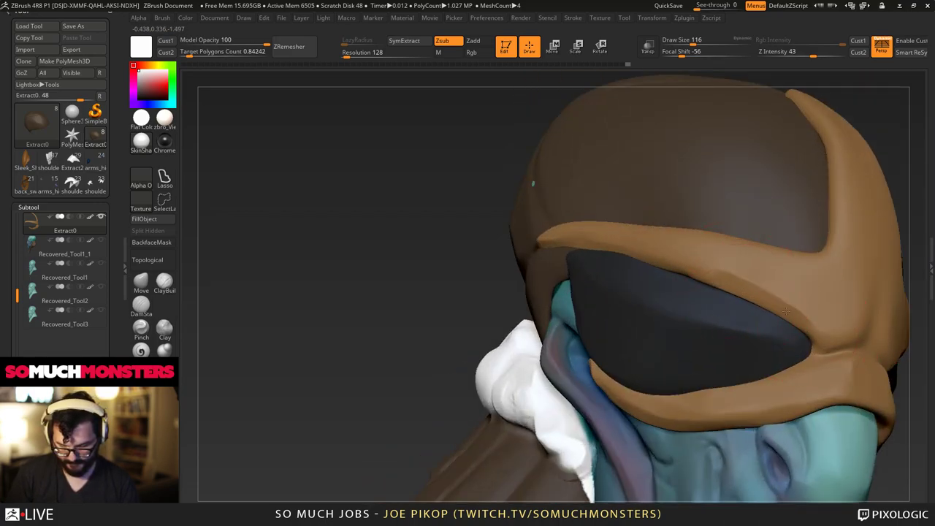
drag(705, 281, 710, 272)
right_drag(606, 208, 688, 323)
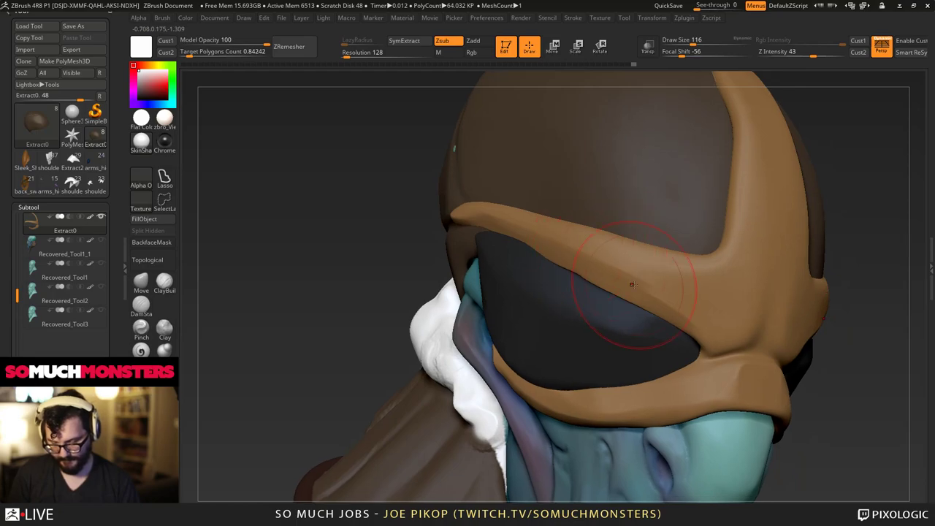
Build up brow folds on the goggle frame above the nose bridge with ClayBuildup at draw size 60.
click(164, 281)
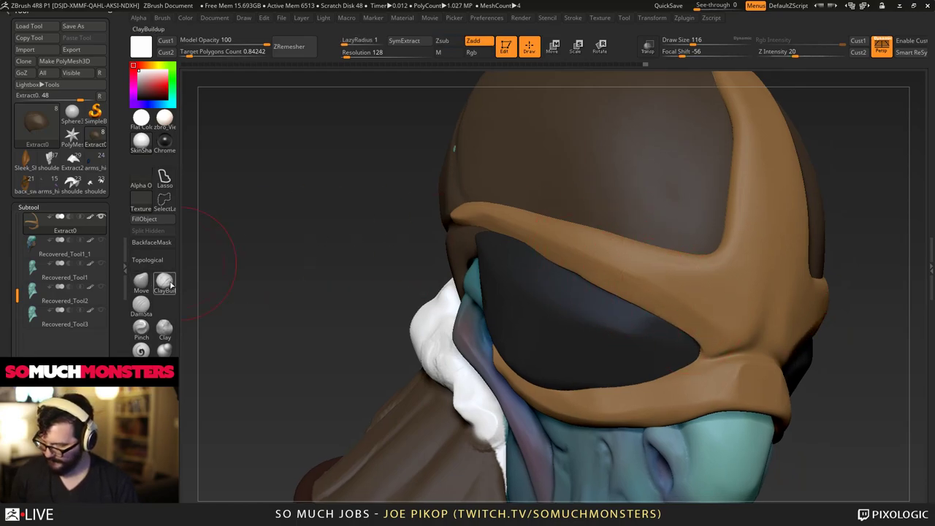
drag(750, 333, 701, 333)
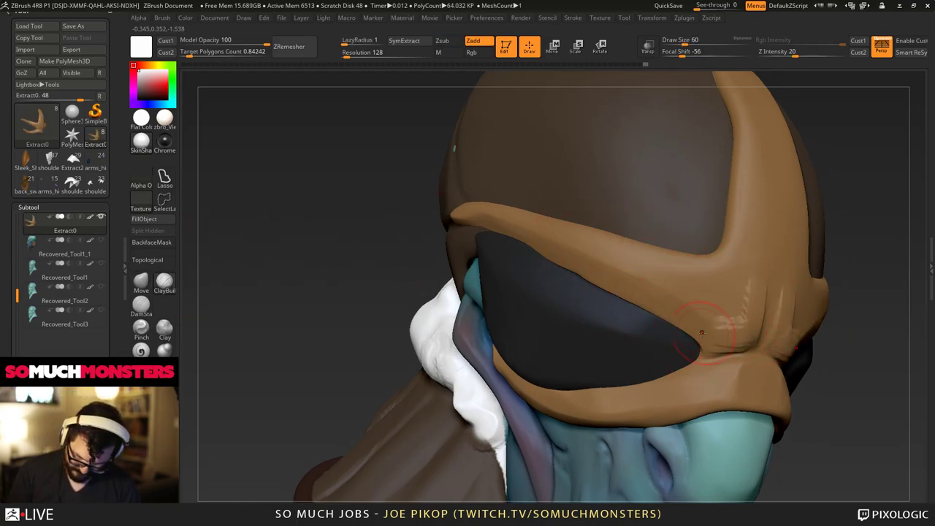
drag(630, 274, 755, 347)
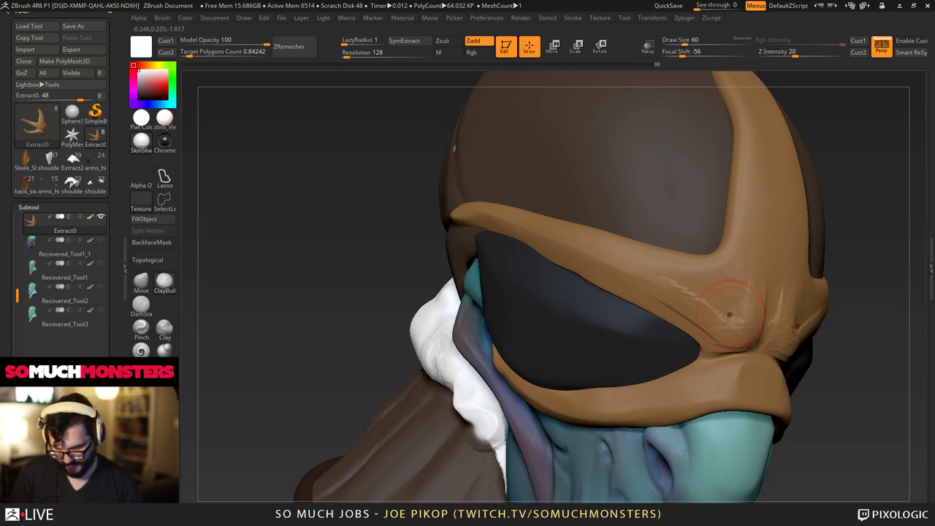
right_drag(729, 314, 730, 300)
alt+right_drag(657, 275, 673, 335)
Flatten the goggle frame's central strip up to its tip on the helmet, using the polishing brush at draw size 64.
click(164, 360)
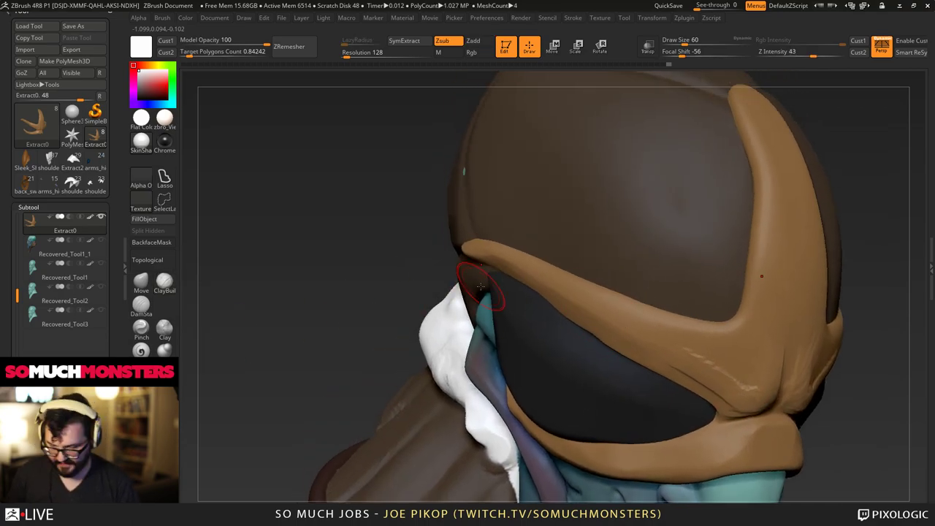
mouse_move(699, 212)
right_down()
mouse_move(763, 281)
mouse_move(739, 334)
right_up()
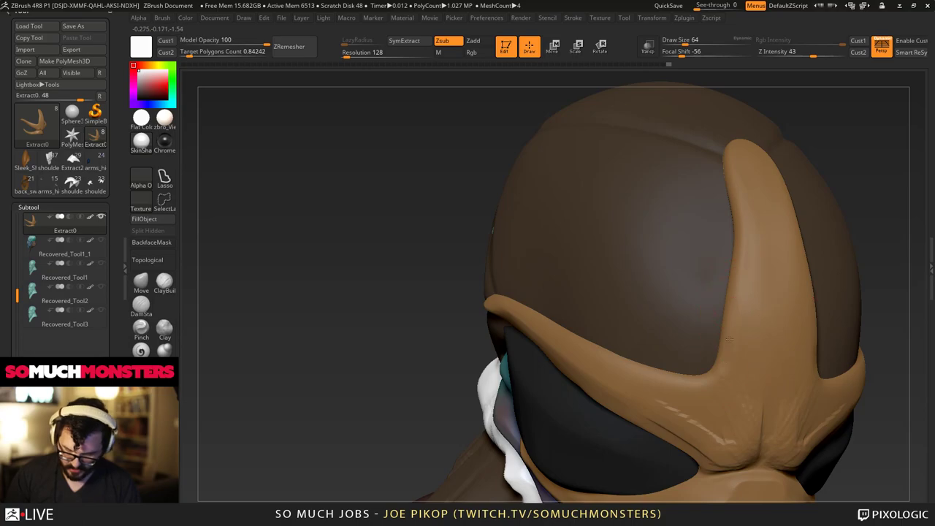
right_drag(742, 244, 734, 148)
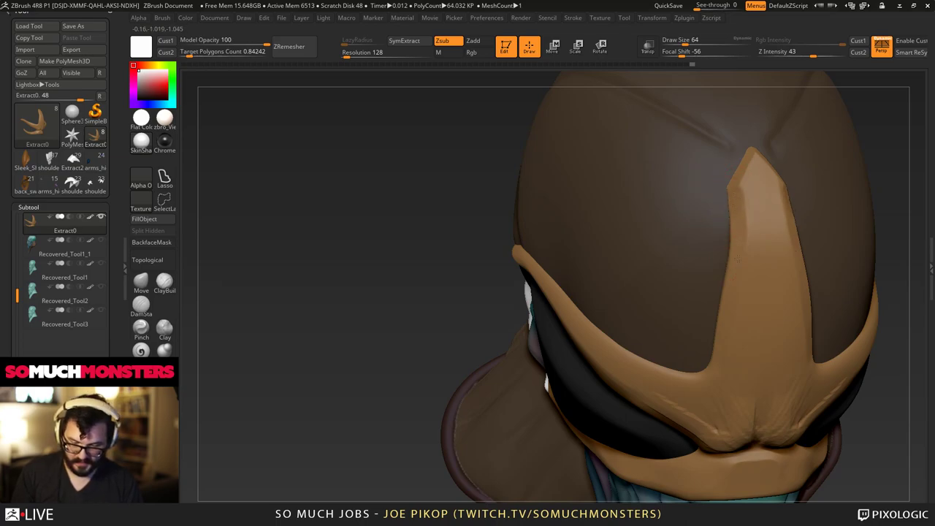
right_drag(738, 258, 737, 230)
right_drag(735, 295, 346, 335)
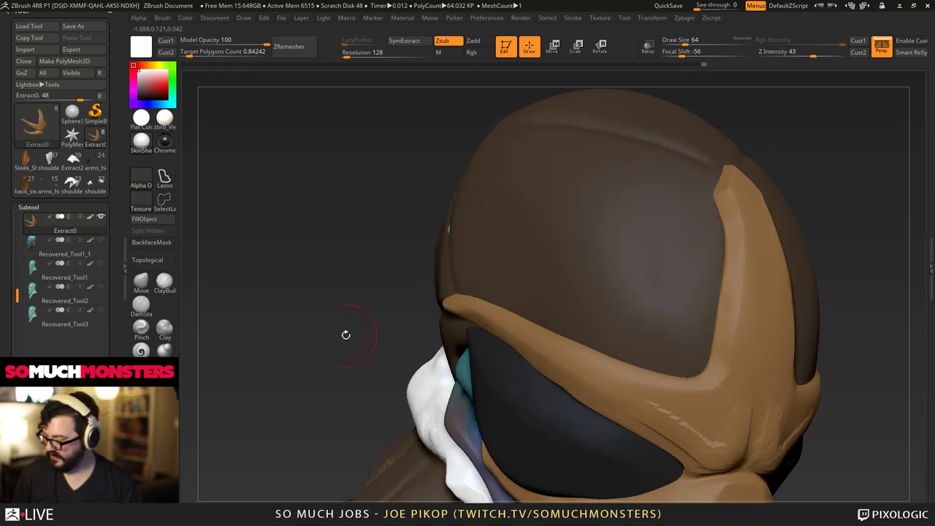
Reshape the inner corner between the frame's brow and central strip with the Move brush at draw size 96.
click(173, 293)
ctrl+right_drag(705, 391, 694, 378)
alt+right_drag(649, 314, 775, 354)
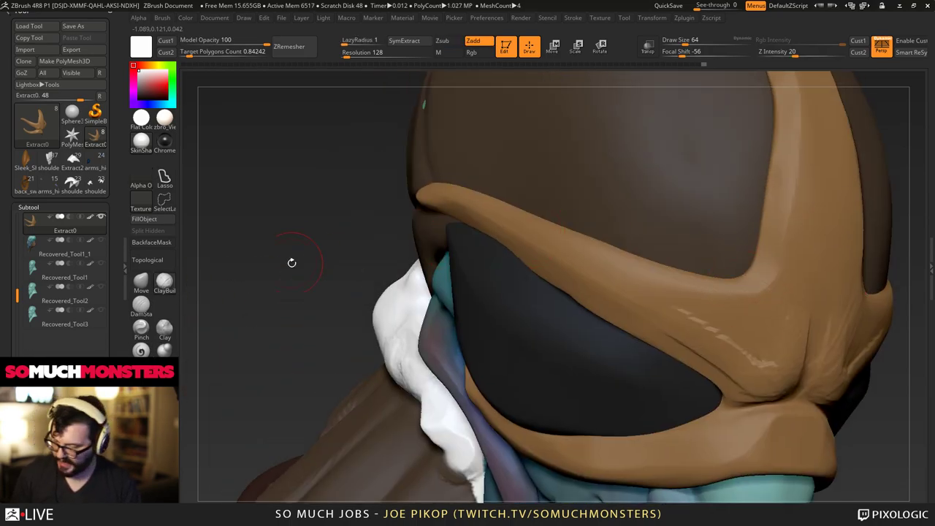
click(136, 284)
drag(753, 284, 723, 292)
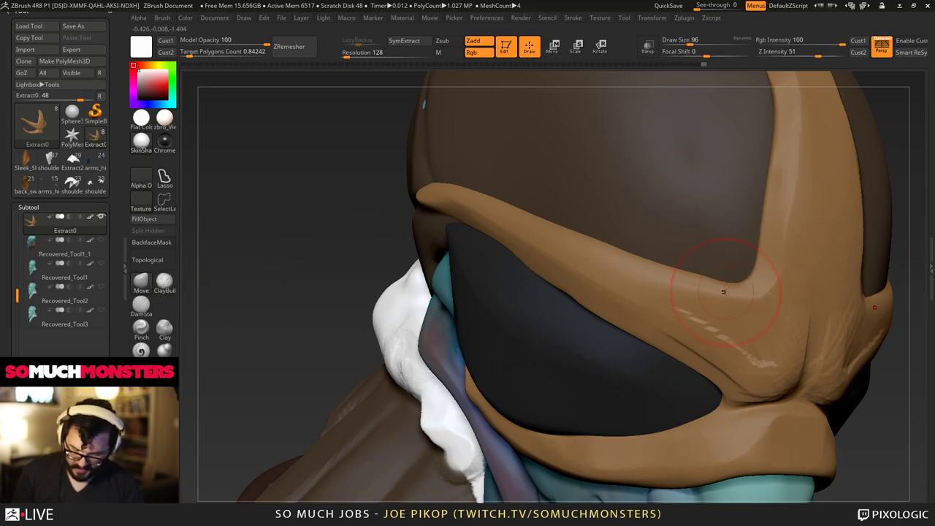
mouse_move(739, 295)
right_down()
mouse_move(628, 280)
mouse_move(637, 267)
mouse_move(648, 291)
right_up()
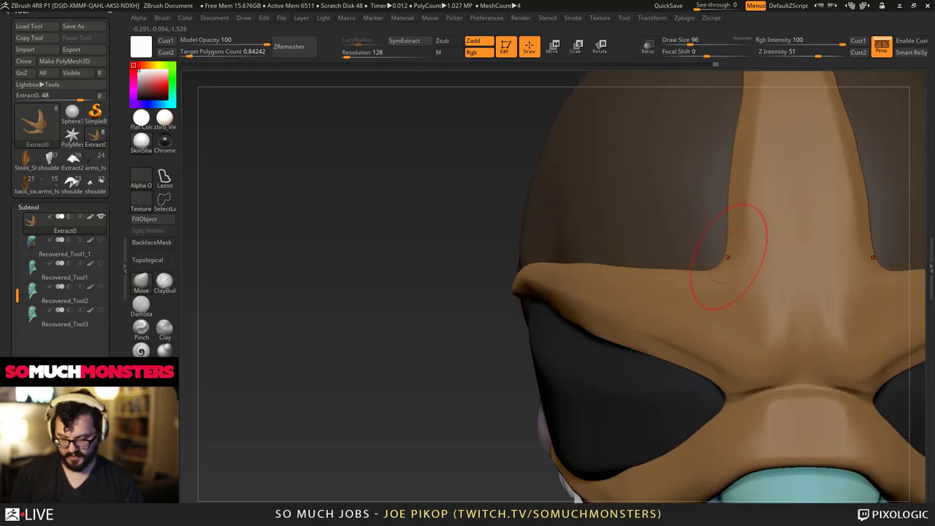
right_drag(728, 257, 709, 308)
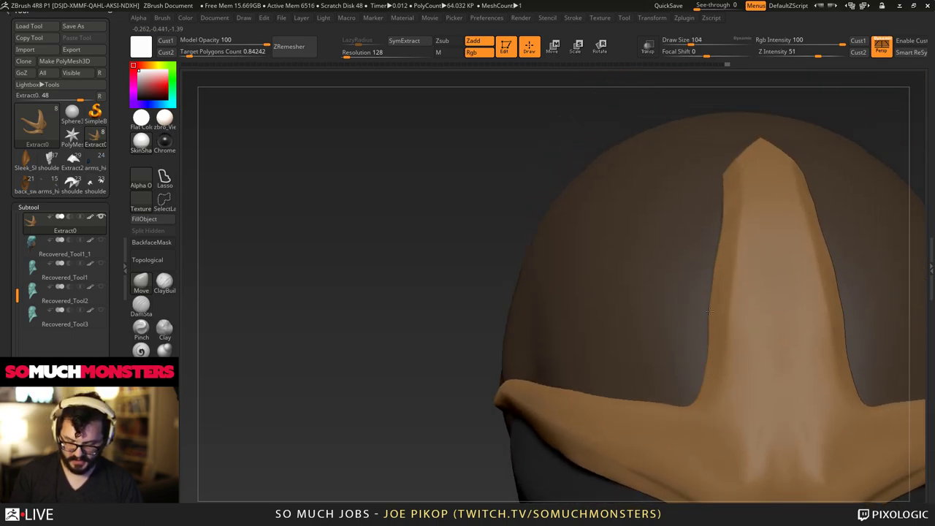
Adjust the central strip's sides with the Move brush at draw size 104 and smooth its surface.
key(shift)
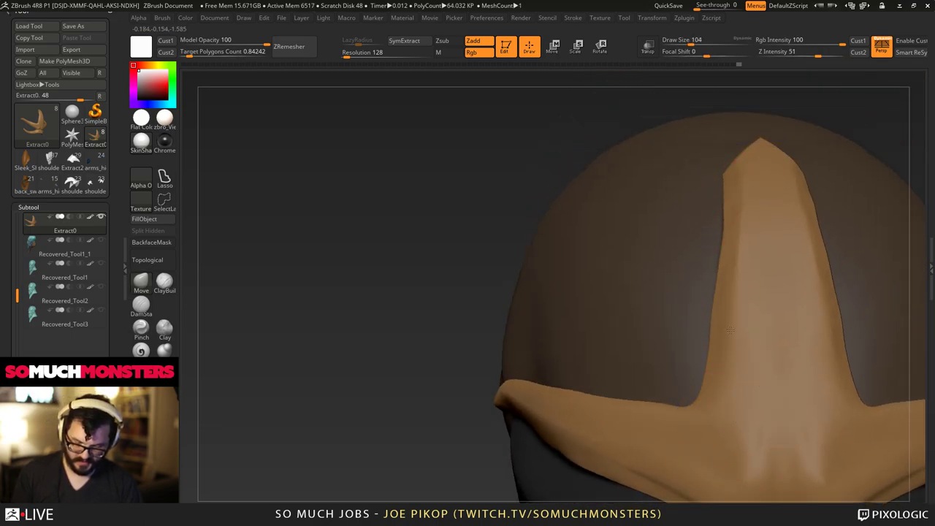
right_drag(731, 331, 737, 265)
shift+drag(737, 263, 741, 289)
mouse_move(701, 272)
ctrl+right_down()
mouse_move(657, 222)
mouse_move(670, 272)
ctrl+right_up()
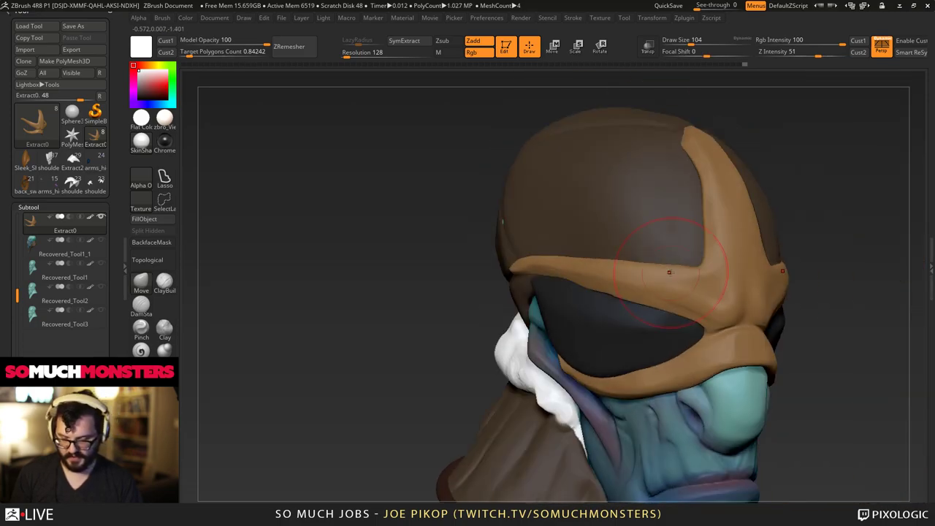
Build up the brow and sculpt vertical wrinkles above the nose bridge with ClayBuildup at draw size 100.
click(141, 305)
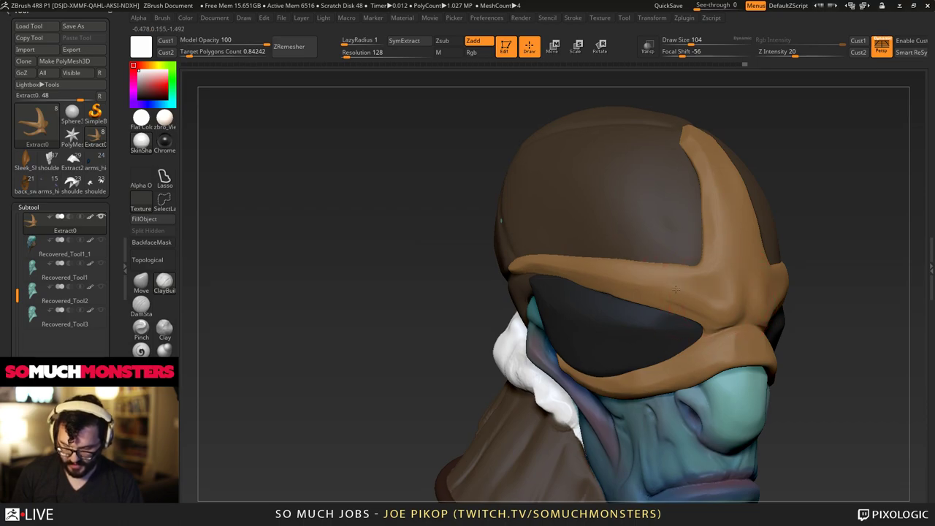
ctrl+right_drag(716, 293, 674, 285)
drag(676, 284, 678, 301)
right_drag(799, 188, 747, 239)
drag(713, 298, 724, 254)
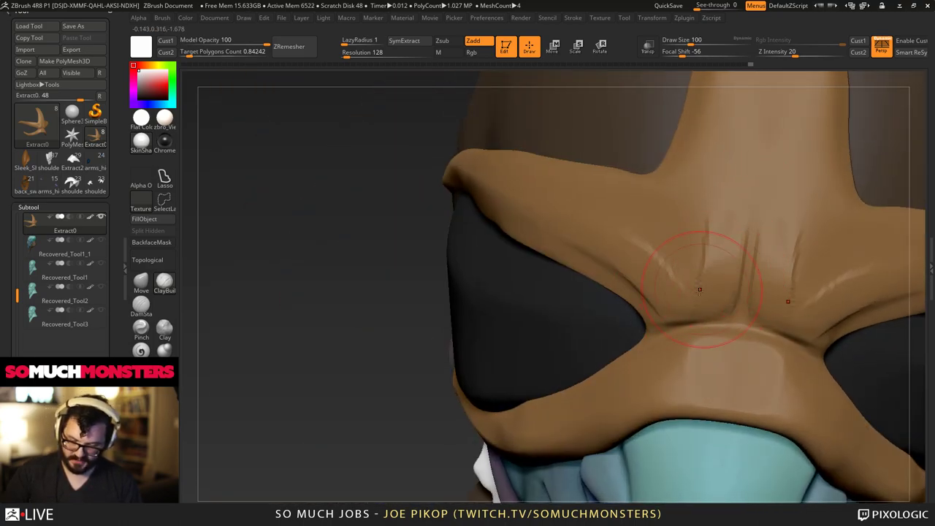
drag(700, 289, 699, 296)
Layer long ClayBuildup folds along the frame's upper brow arm towards the nose bridge, then smooth them.
right_drag(541, 235, 578, 237)
drag(503, 209, 688, 253)
mouse_move(670, 256)
right_down()
mouse_move(669, 268)
mouse_move(661, 250)
right_up()
drag(515, 223, 628, 252)
mouse_move(526, 211)
right_down()
mouse_move(584, 198)
mouse_move(582, 188)
right_up()
mouse_move(452, 164)
mouse_down()
mouse_move(617, 193)
mouse_move(669, 219)
mouse_up()
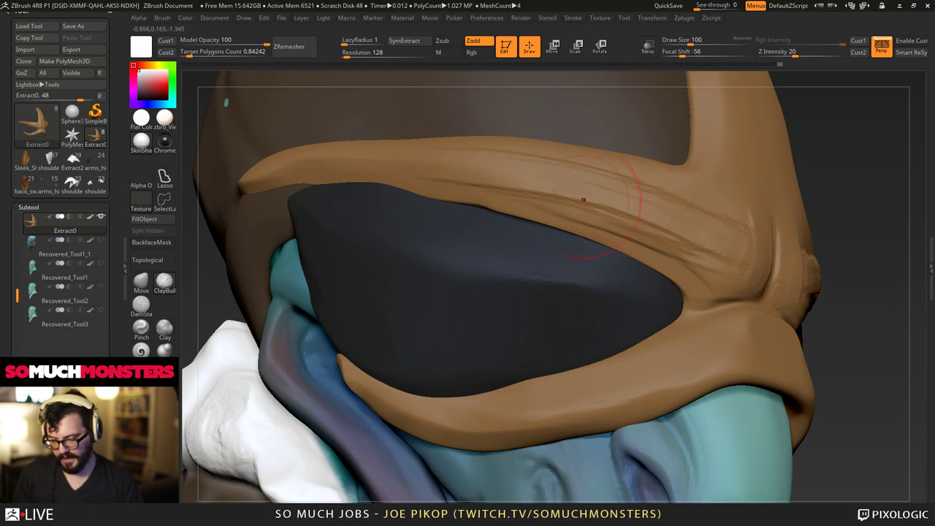
drag(566, 217, 701, 241)
right_drag(661, 252, 730, 257)
shift+drag(716, 263, 584, 216)
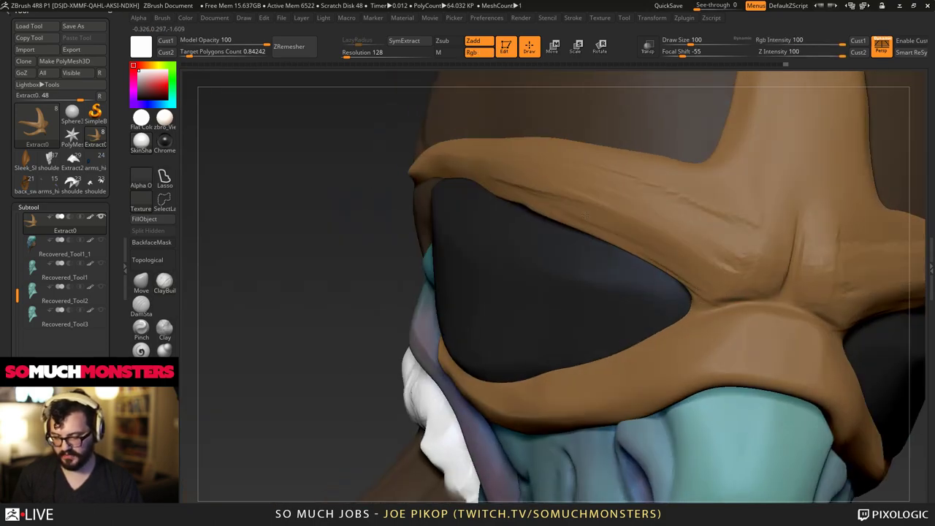
Select the black goggle lens and pull its upper outer corner outward under the frame with the Move brush at draw size 204.
right_drag(482, 186, 438, 175)
alt+click(436, 173)
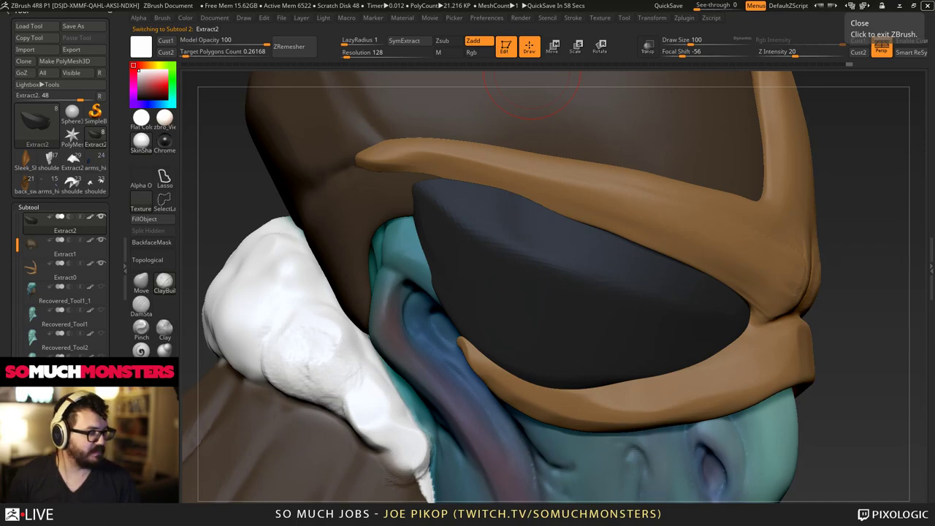
right_drag(576, 193, 538, 197)
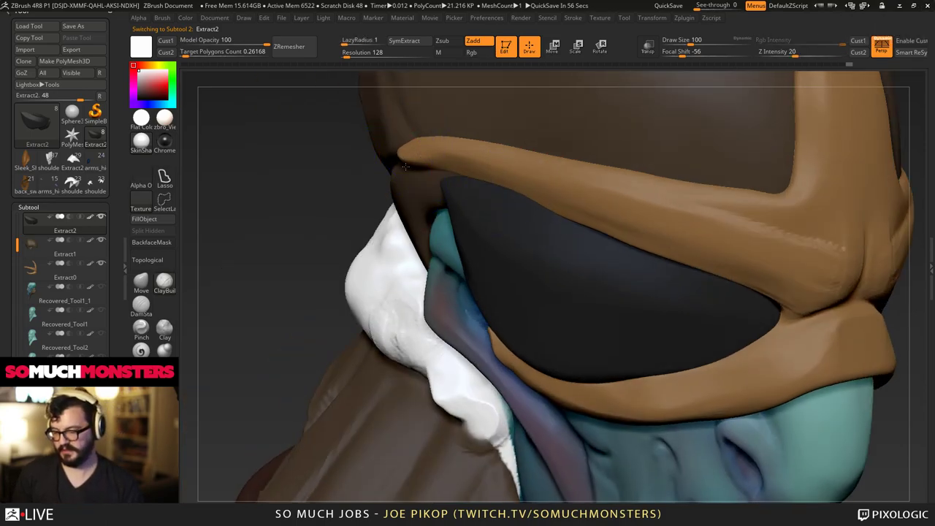
right_drag(336, 146, 398, 137)
click(141, 283)
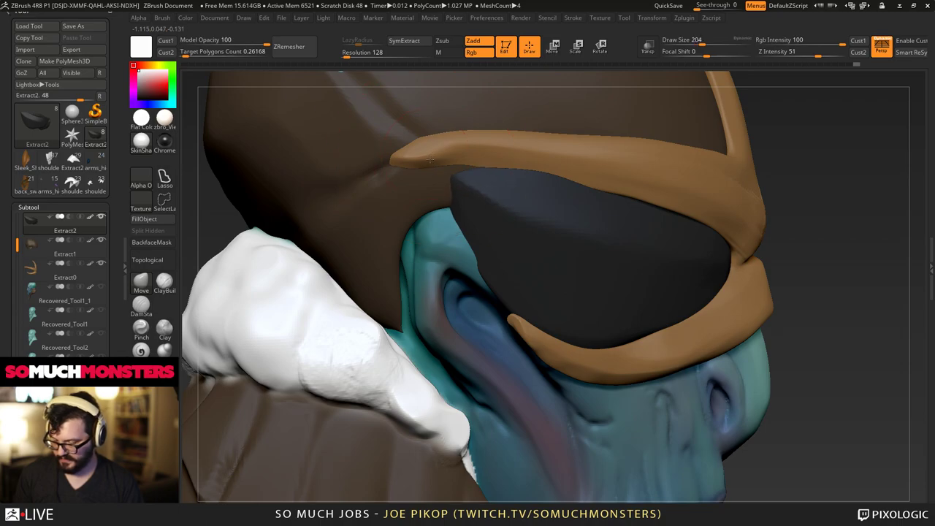
mouse_move(430, 161)
right_down()
mouse_move(452, 184)
mouse_move(468, 179)
mouse_move(597, 220)
right_up()
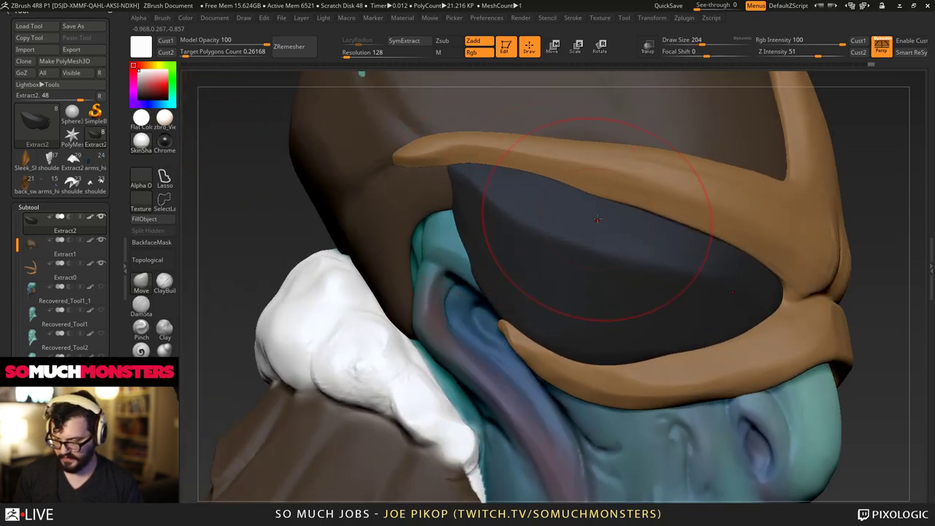
drag(474, 158, 462, 157)
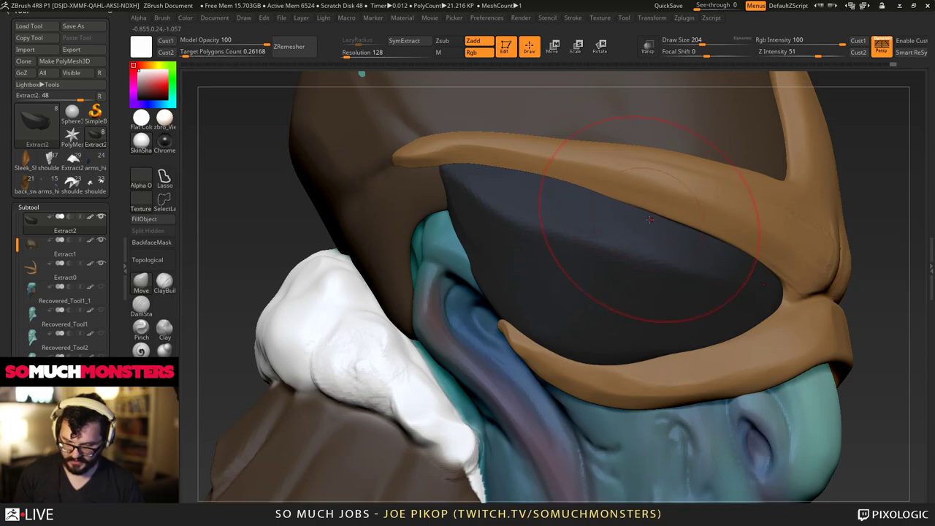
right_drag(650, 219, 687, 259)
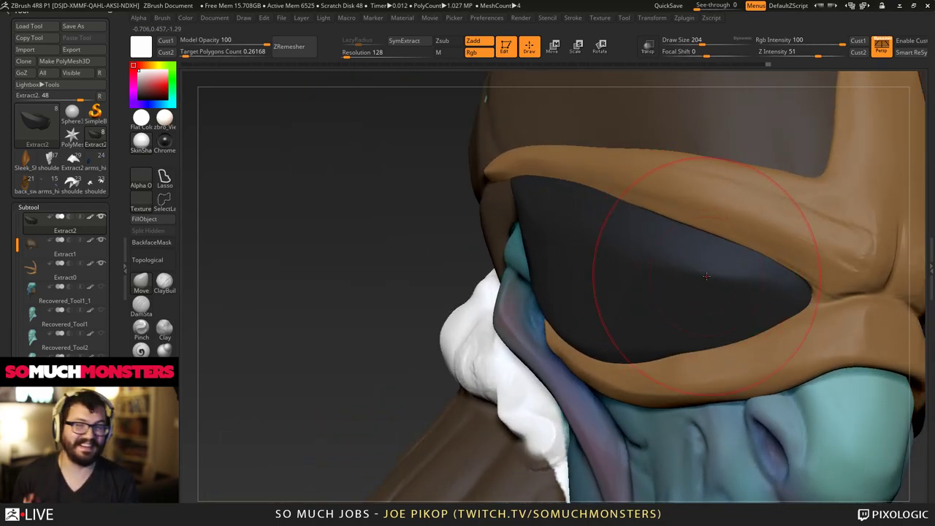
Reselect the tan goggle frame and polish its upper brow arm out to the tip at draw size 80.
right_drag(707, 276, 670, 198)
alt+click(671, 198)
right_drag(621, 230, 562, 278)
click(164, 371)
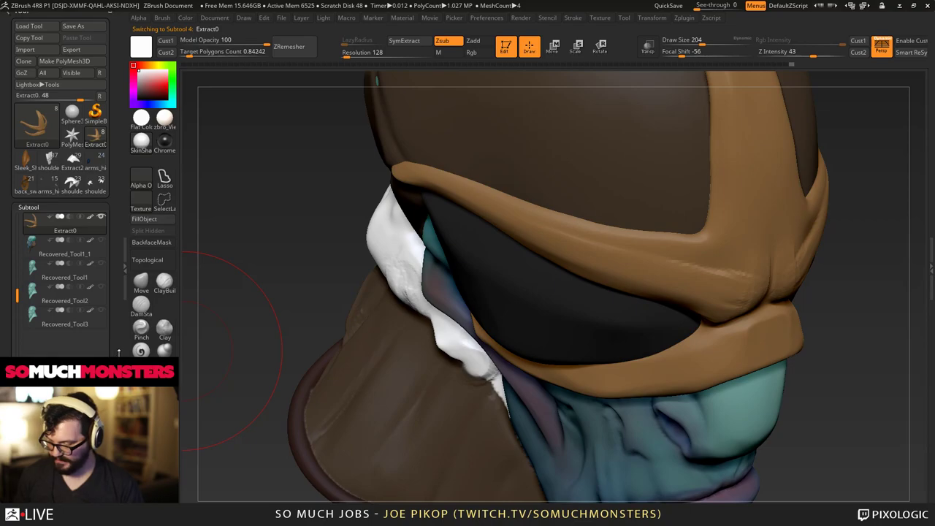
key([)
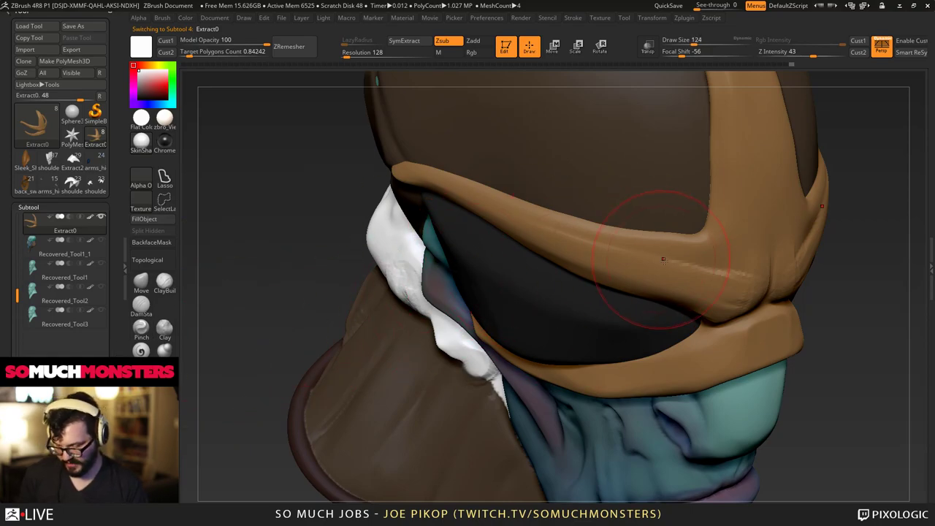
right_drag(550, 224, 576, 242)
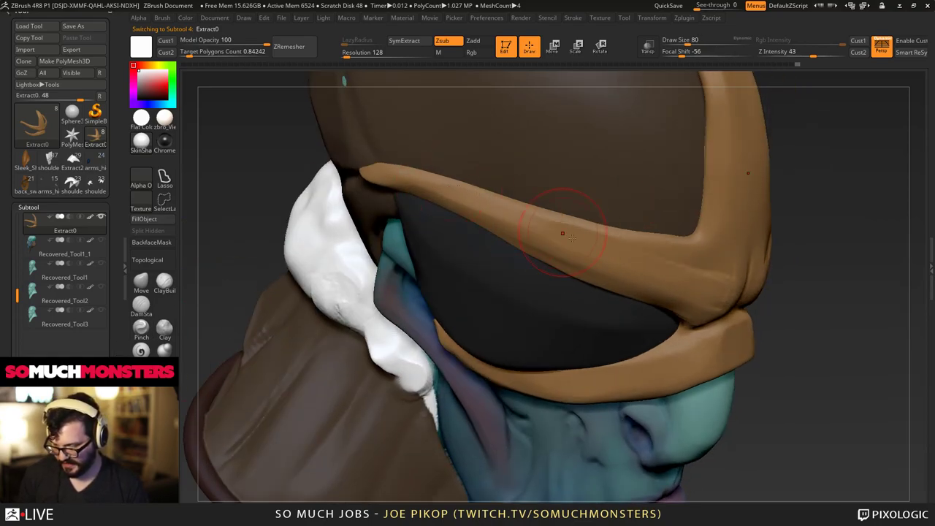
right_drag(372, 162, 374, 181)
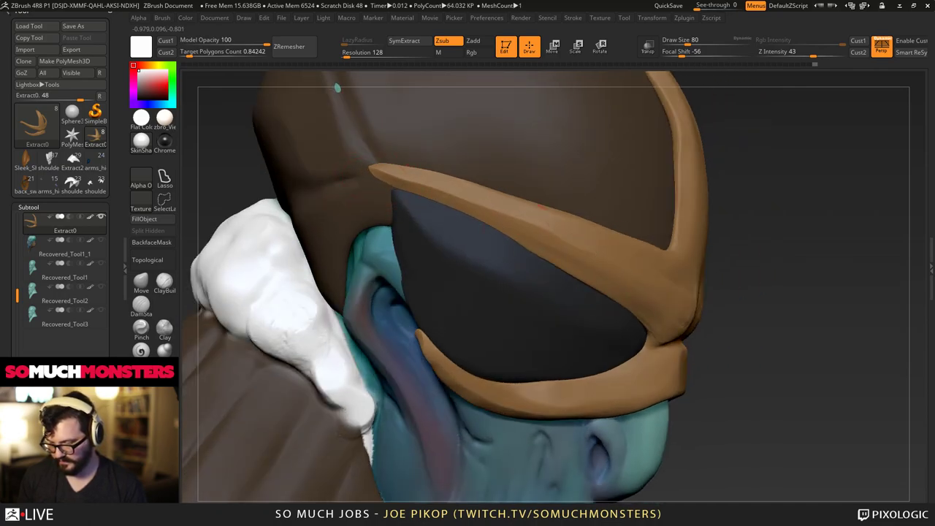
right_drag(542, 219, 561, 256)
right_drag(672, 296, 598, 242)
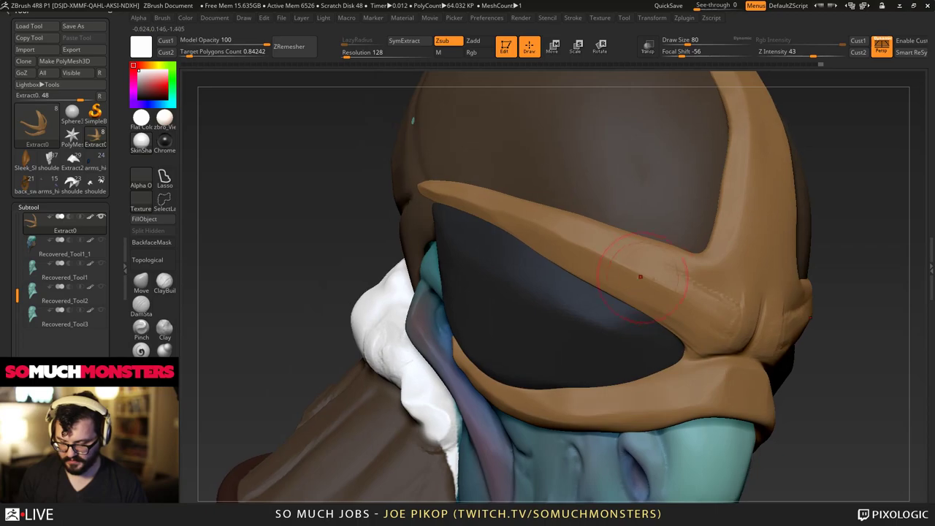
drag(615, 252, 438, 192)
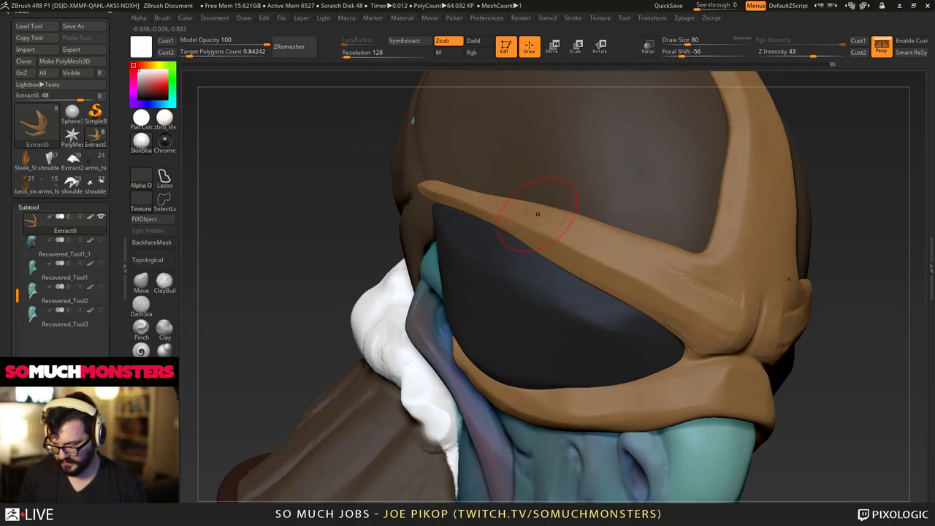
Smooth the goggle frame's upper brow arm above the lens at draw size 80.
shift+drag(508, 208, 590, 247)
mouse_move(590, 247)
right_down()
mouse_move(600, 241)
mouse_move(598, 191)
right_up()
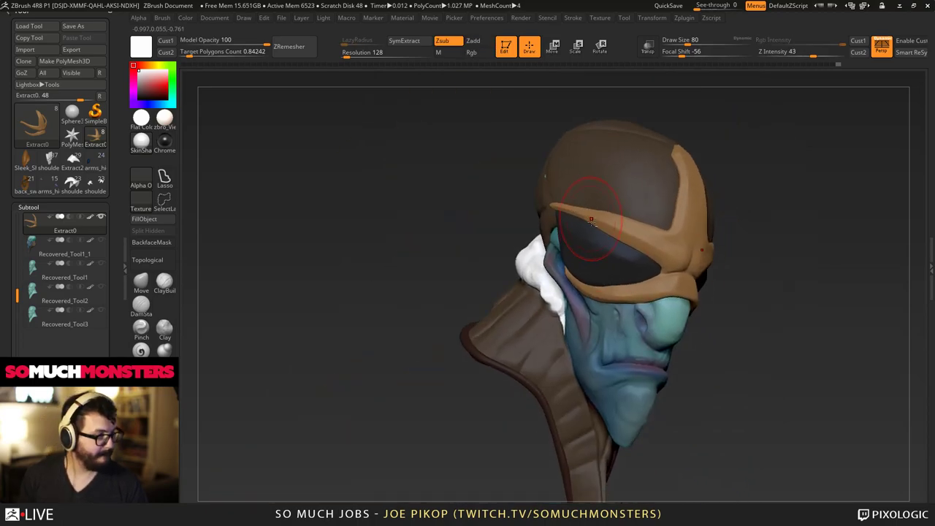
mouse_move(630, 250)
right_down()
mouse_move(625, 232)
mouse_move(601, 239)
mouse_move(634, 252)
mouse_move(631, 295)
mouse_move(617, 276)
mouse_move(626, 254)
mouse_move(634, 270)
mouse_move(673, 263)
mouse_move(712, 317)
right_up()
right_drag(676, 292, 724, 324)
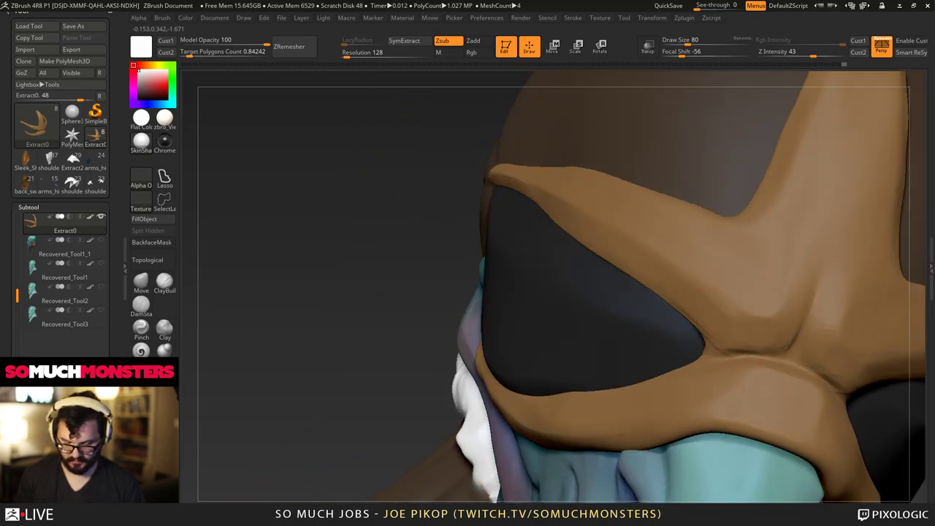
right_drag(646, 238, 755, 269)
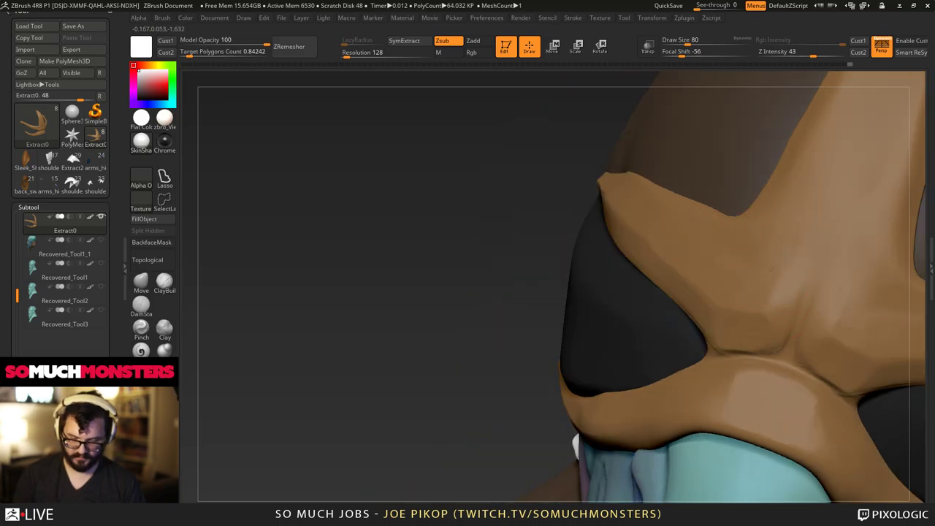
Polish crisp planes along the frame's central forehead strip up to its pointed tip at draw size 88.
right_drag(790, 239, 706, 290)
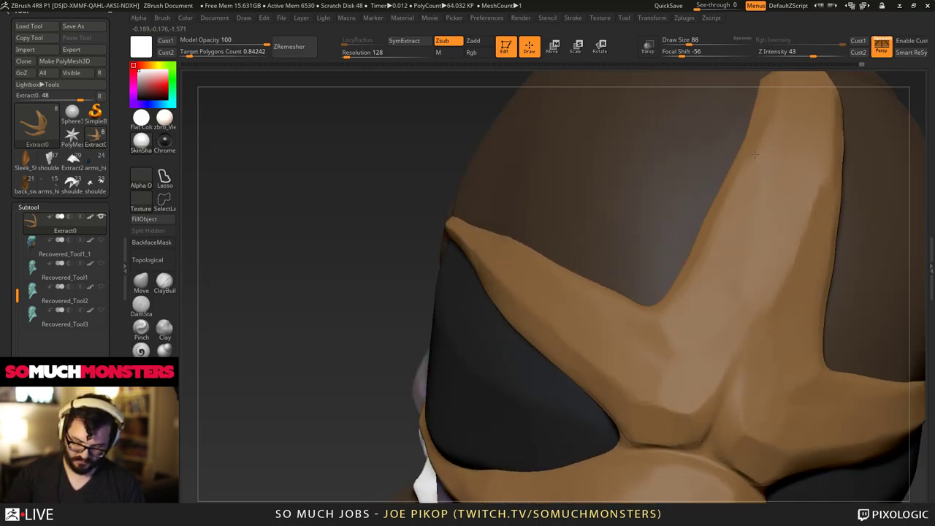
right_drag(755, 155, 742, 235)
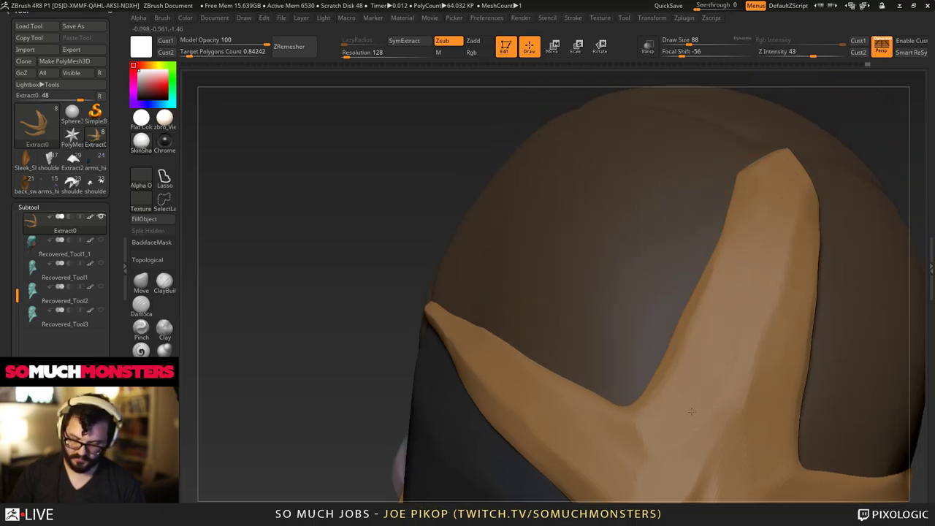
right_drag(714, 301, 706, 317)
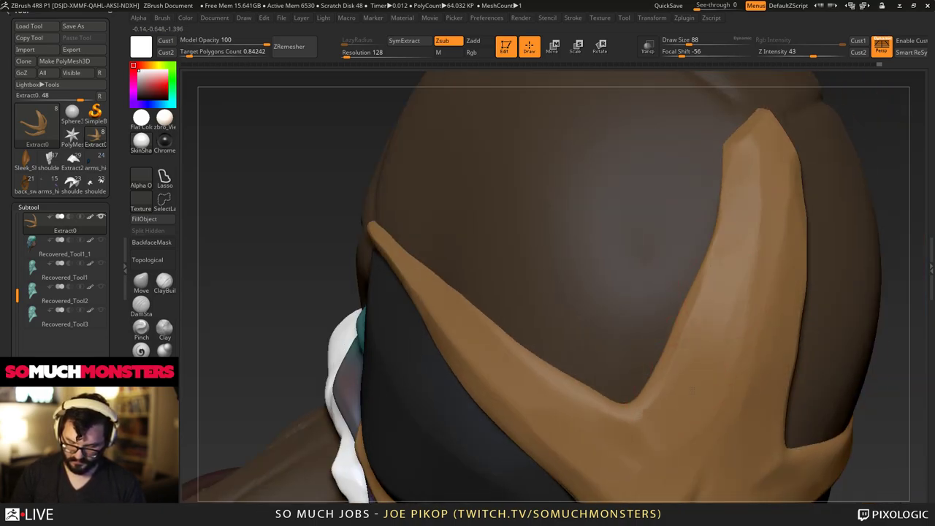
right_drag(756, 136, 737, 220)
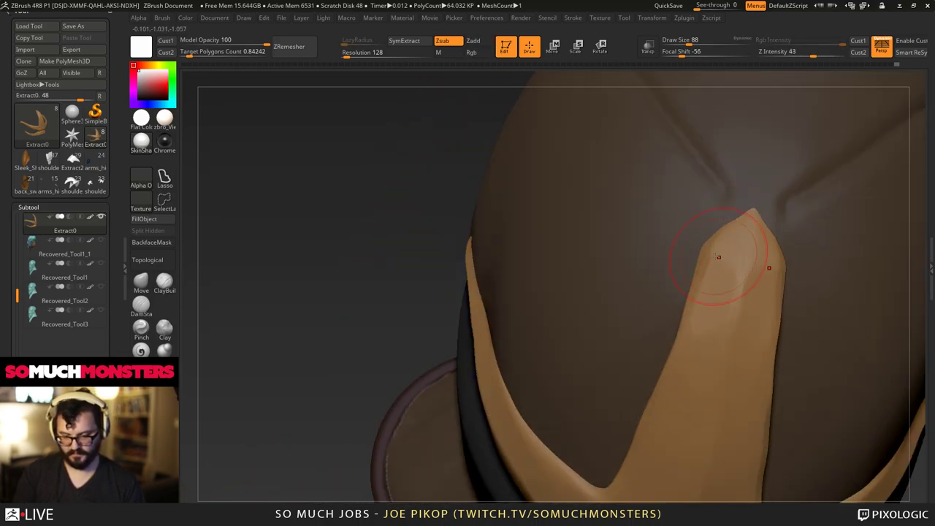
right_drag(699, 260, 672, 193)
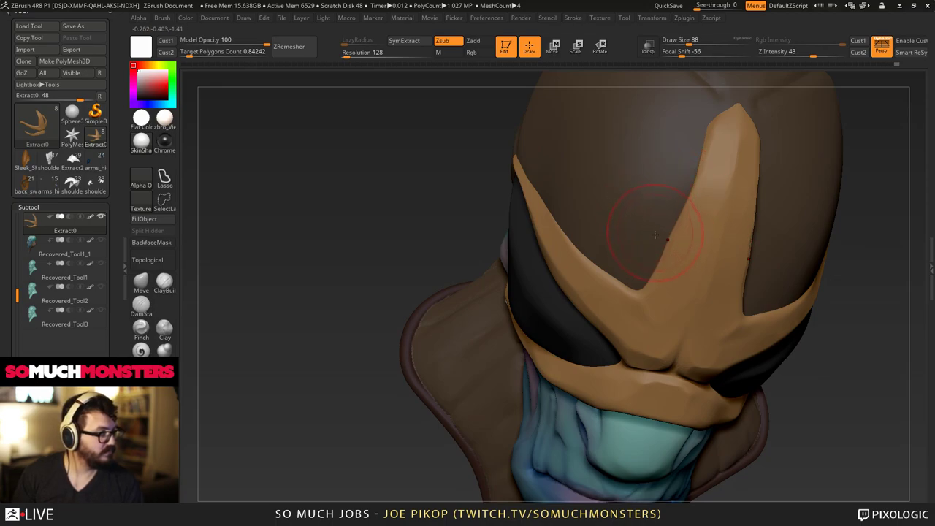
Adjust the forehead strip's side profile with the Move brush, enlarging the draw size to 268.
mouse_move(658, 252)
right_down()
mouse_move(628, 175)
mouse_move(612, 183)
mouse_move(668, 184)
mouse_move(693, 285)
mouse_move(678, 265)
mouse_move(553, 243)
right_up()
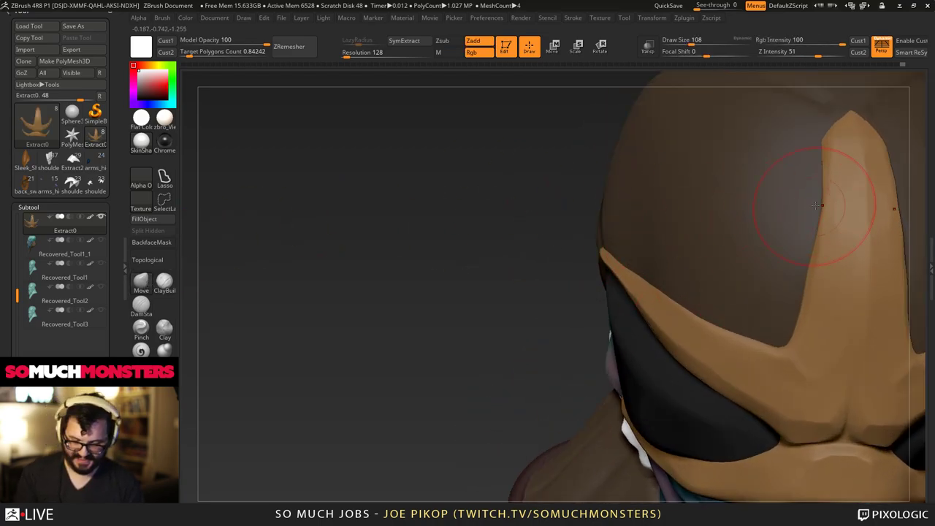
right_drag(819, 210, 792, 169)
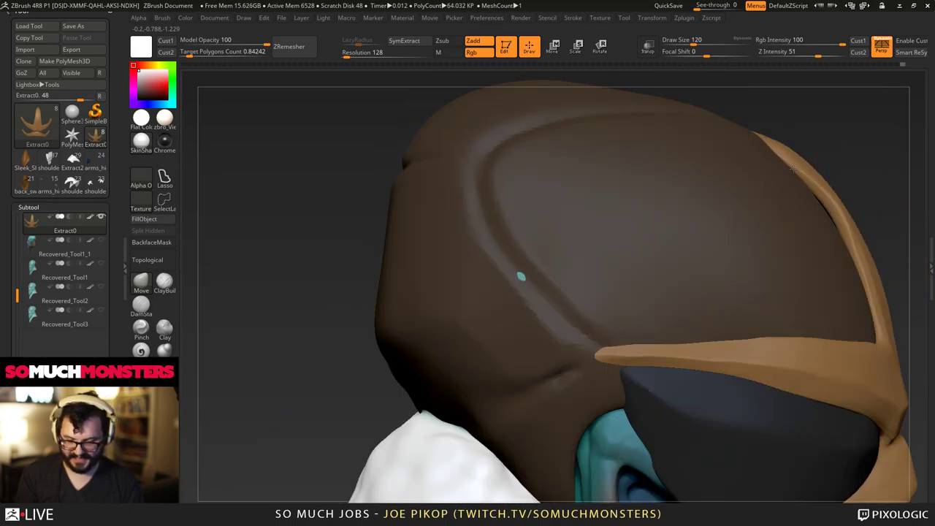
alt+right_drag(841, 272, 617, 182)
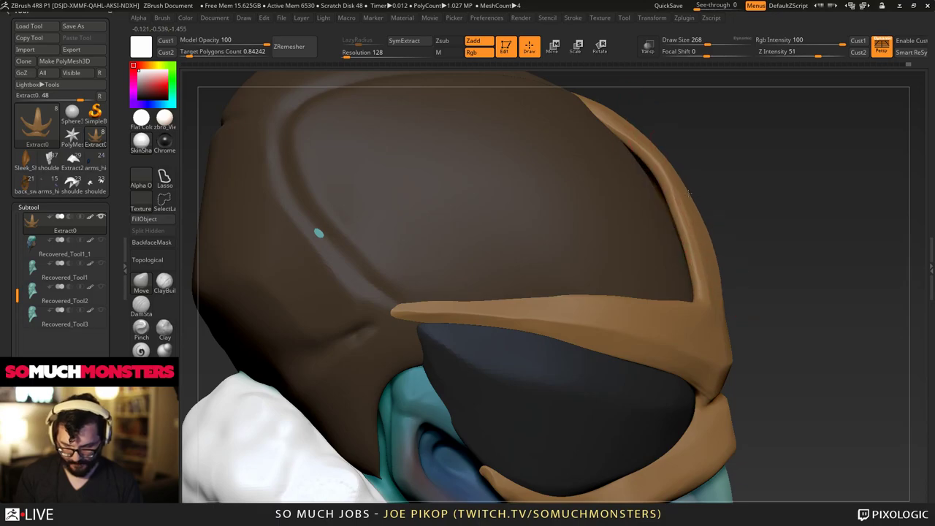
mouse_move(669, 199)
right_down()
mouse_move(644, 203)
mouse_move(544, 168)
mouse_move(577, 176)
mouse_move(635, 212)
right_up()
drag(713, 198, 721, 196)
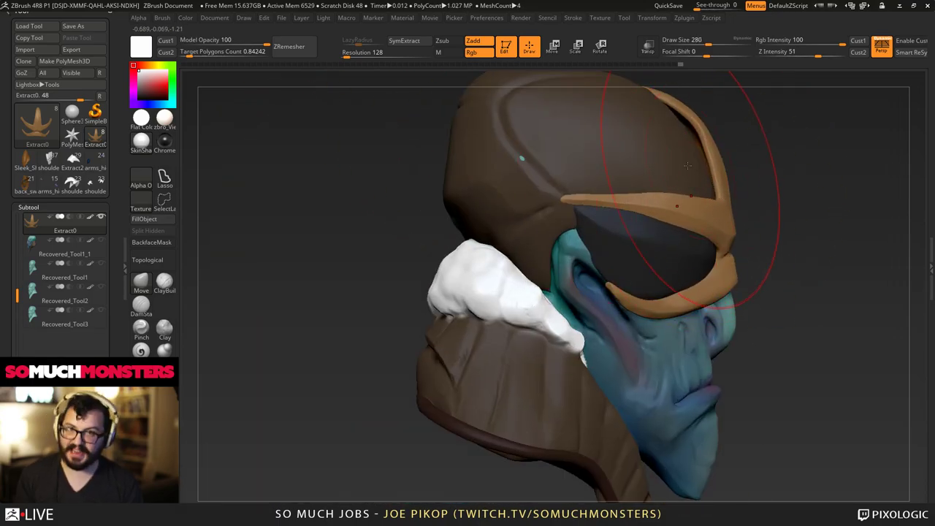
Stretch the forehead strip back over the helmet's crown into a long tail with the Move brush at draw size about 290.
right_drag(622, 83, 637, 263)
drag(638, 266, 575, 226)
right_drag(575, 227, 599, 258)
mouse_move(599, 258)
mouse_down()
mouse_move(607, 226)
mouse_move(609, 244)
mouse_up()
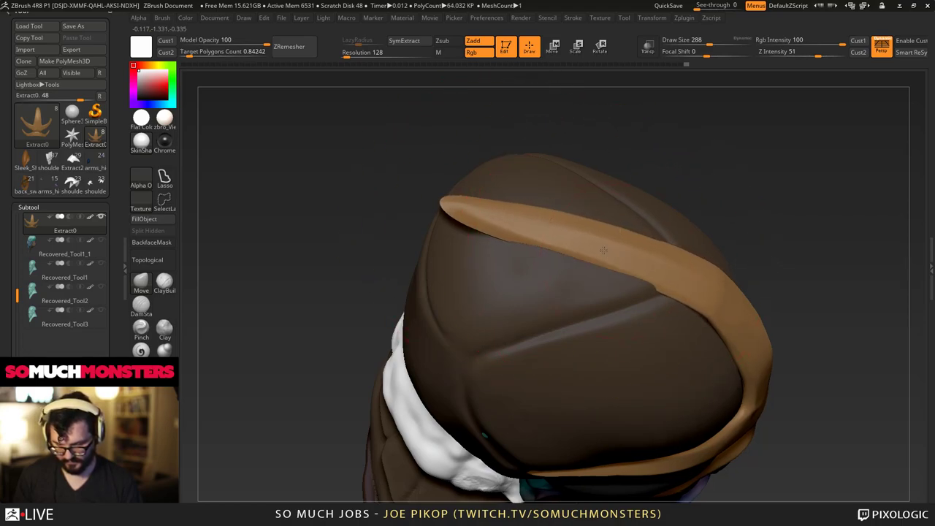
mouse_move(609, 245)
right_down()
mouse_move(600, 214)
mouse_move(632, 252)
right_up()
drag(675, 284, 681, 276)
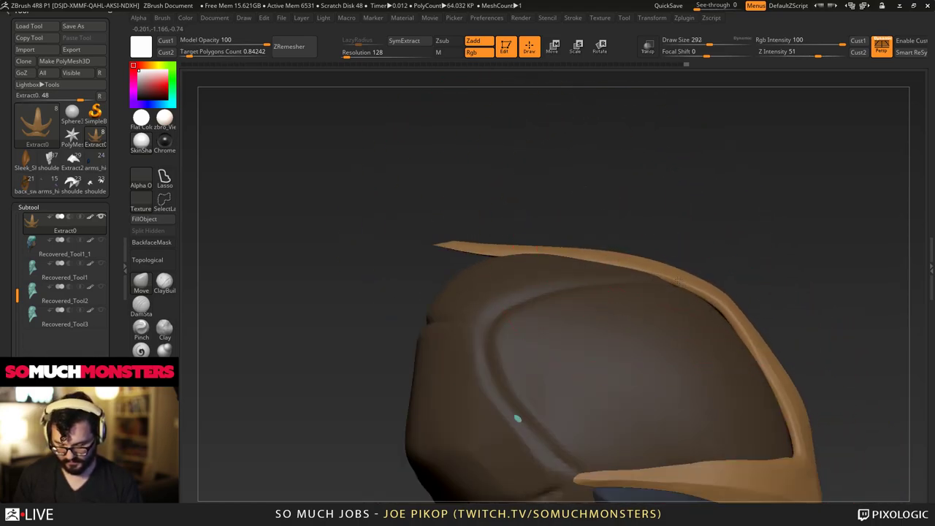
mouse_move(342, 235)
alt+mouse_down()
mouse_move(340, 179)
mouse_move(482, 161)
mouse_move(558, 205)
mouse_move(494, 182)
alt+mouse_up()
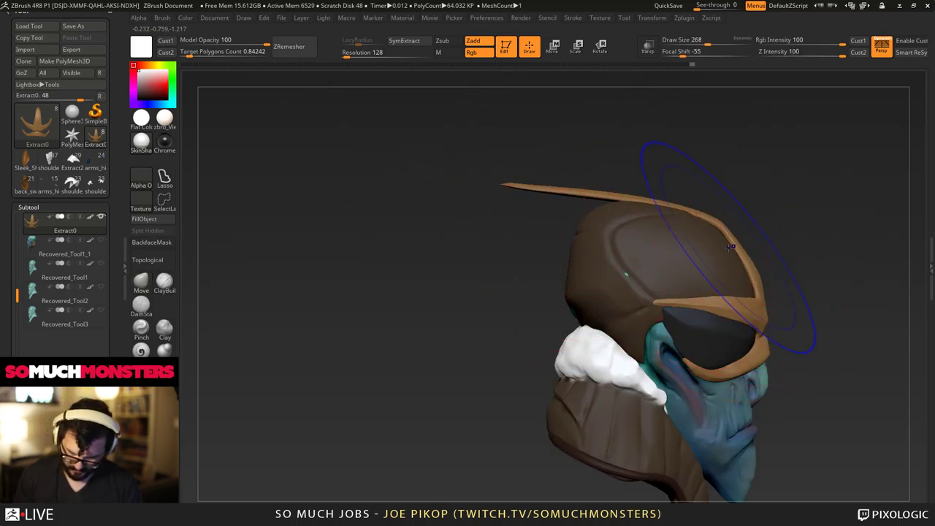
Bend the long tail into an S-curve that hugs the crown and flicks up behind the head at draw size 224.
key(1)
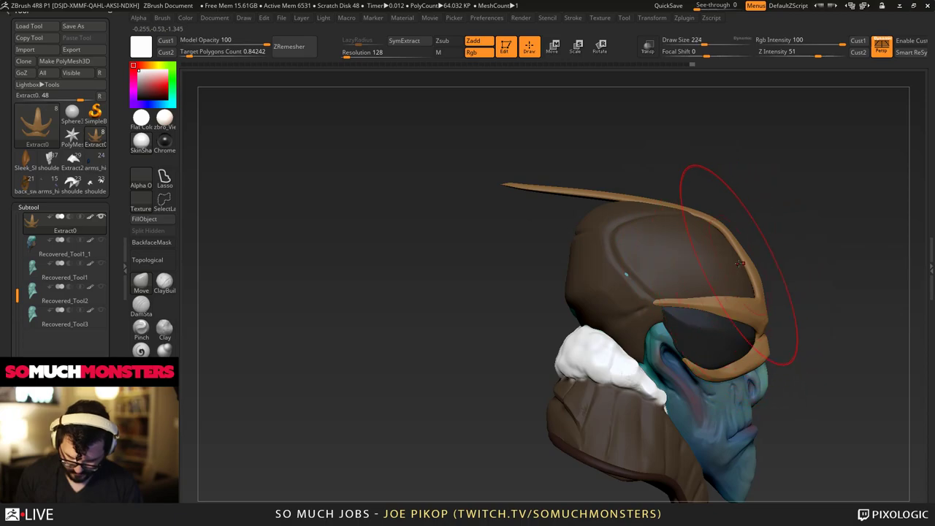
drag(740, 263, 744, 260)
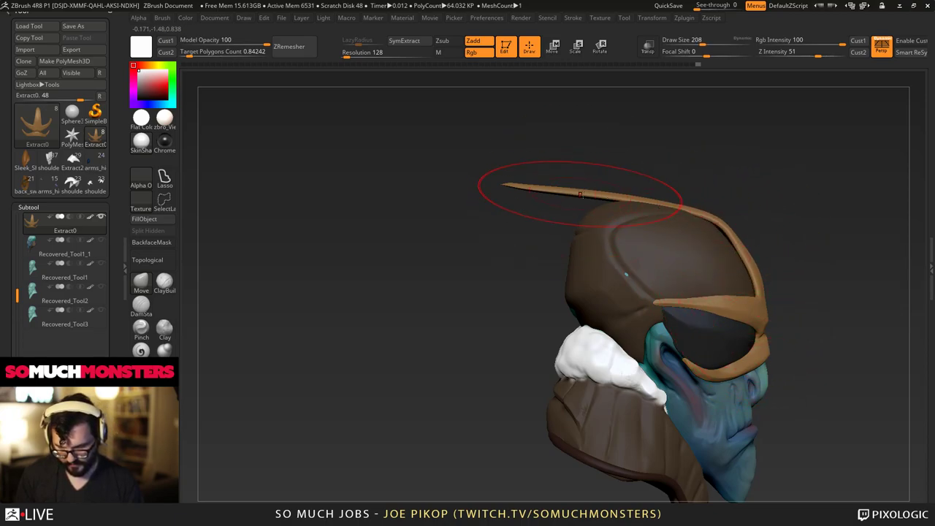
drag(671, 208, 670, 197)
drag(515, 183, 496, 202)
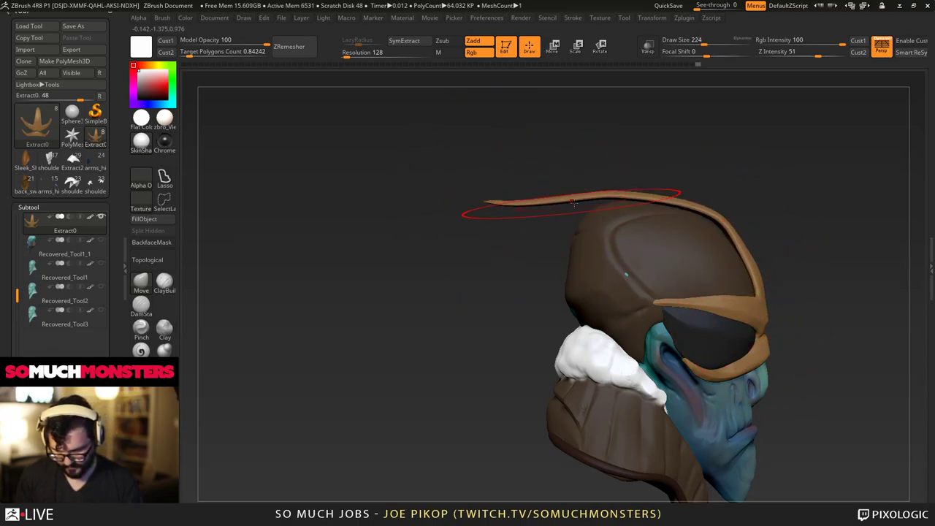
mouse_move(591, 196)
mouse_down()
mouse_move(549, 228)
mouse_move(593, 205)
mouse_move(553, 224)
mouse_up()
drag(600, 208, 601, 205)
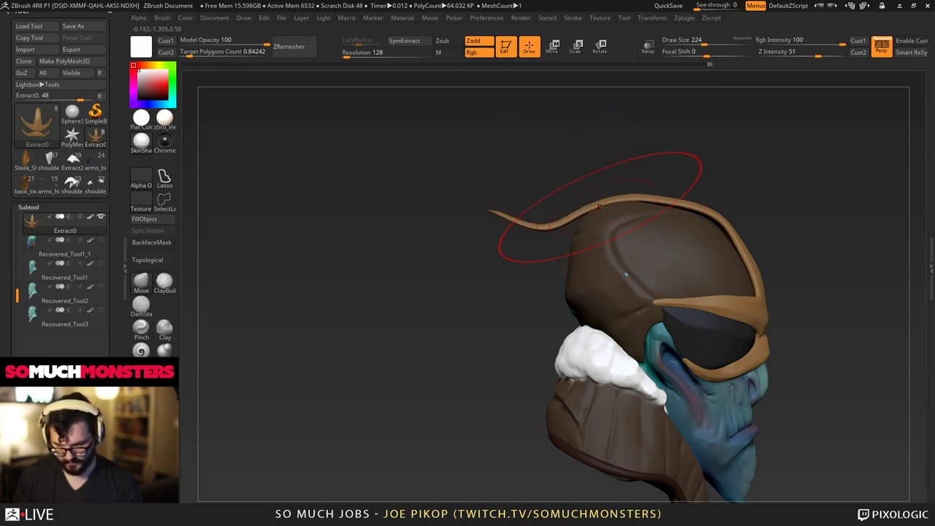
drag(716, 223, 719, 232)
mouse_move(796, 219)
mouse_down()
mouse_move(675, 227)
mouse_move(665, 310)
mouse_up()
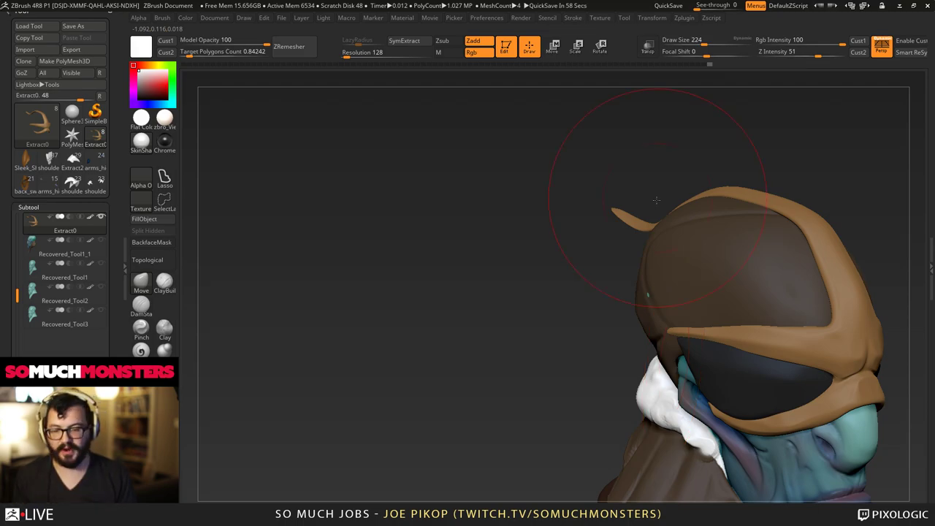
Widen the crest strip where it crosses the helmet's crown with the Move brush at draw size 168.
mouse_move(656, 199)
mouse_down()
mouse_move(643, 257)
mouse_move(703, 301)
mouse_move(694, 314)
mouse_move(679, 293)
mouse_up()
right_drag(679, 294, 666, 263)
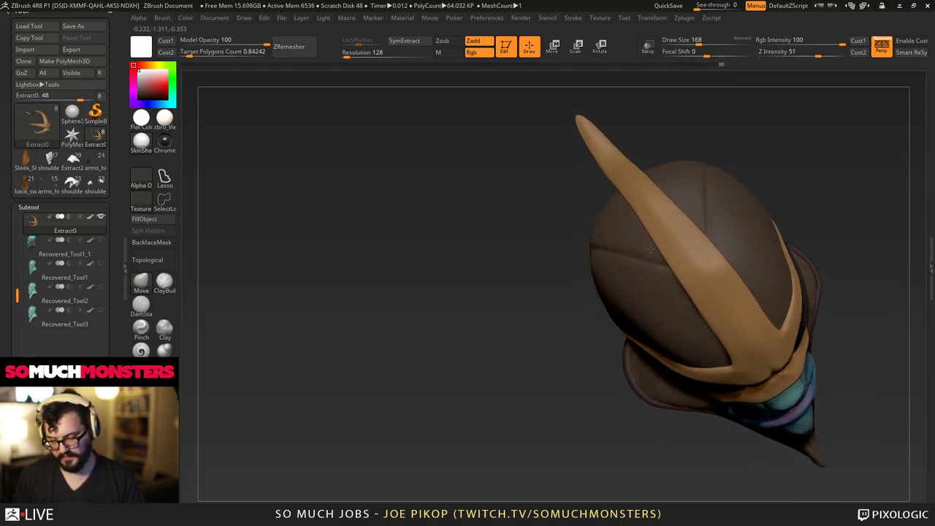
drag(642, 206, 630, 211)
mouse_move(636, 219)
alt+right_down()
mouse_move(682, 271)
mouse_move(680, 291)
mouse_move(664, 238)
alt+right_up()
drag(668, 238, 661, 243)
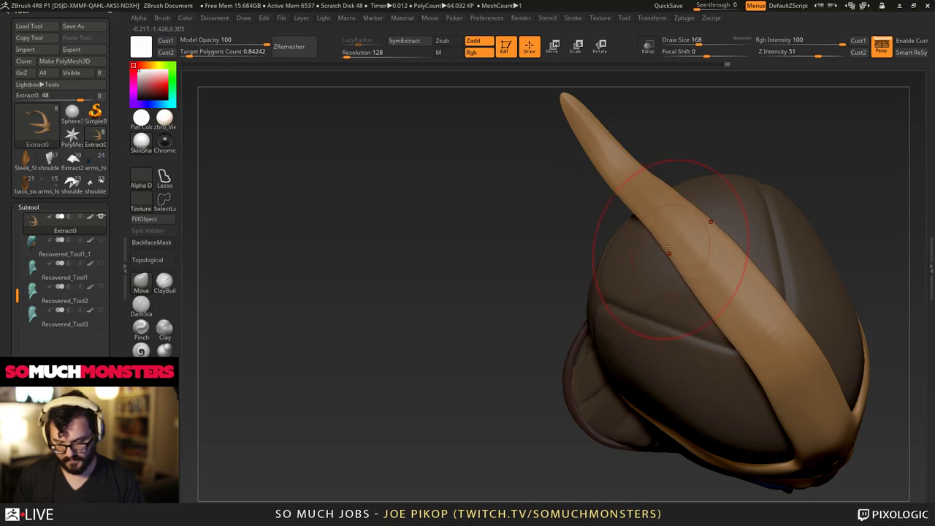
Pull the edges of the crest's rear tail outward, widening it towards the tip.
right_drag(649, 226, 660, 250)
drag(636, 207, 630, 211)
drag(609, 173, 603, 177)
right_drag(605, 187, 592, 160)
mouse_move(591, 160)
mouse_down()
mouse_move(599, 171)
mouse_move(577, 166)
mouse_move(577, 150)
mouse_up()
drag(603, 198, 668, 333)
drag(689, 392, 649, 280)
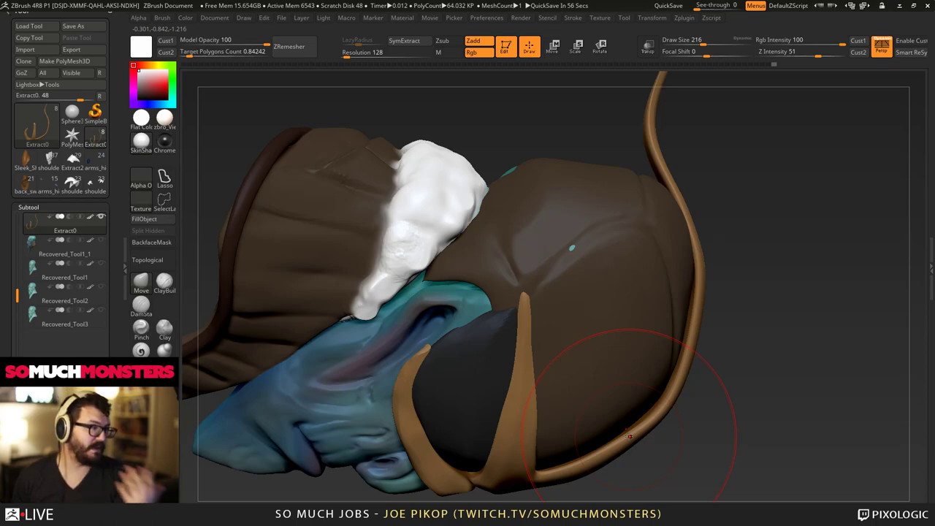
Pull the crest's front curve outward from the helmet's forehead with the Move brush at draw size 272.
alt+right_drag(611, 353, 565, 254)
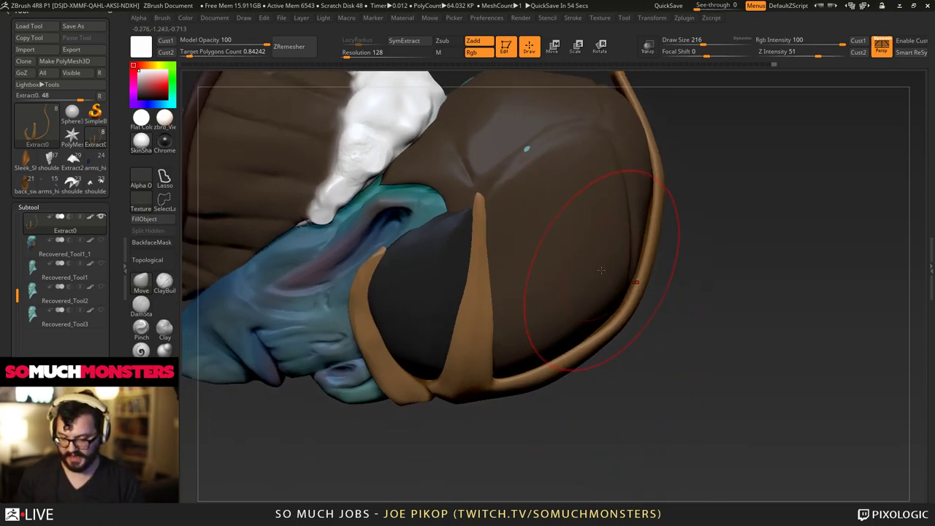
key(bracketright)
drag(630, 291, 635, 299)
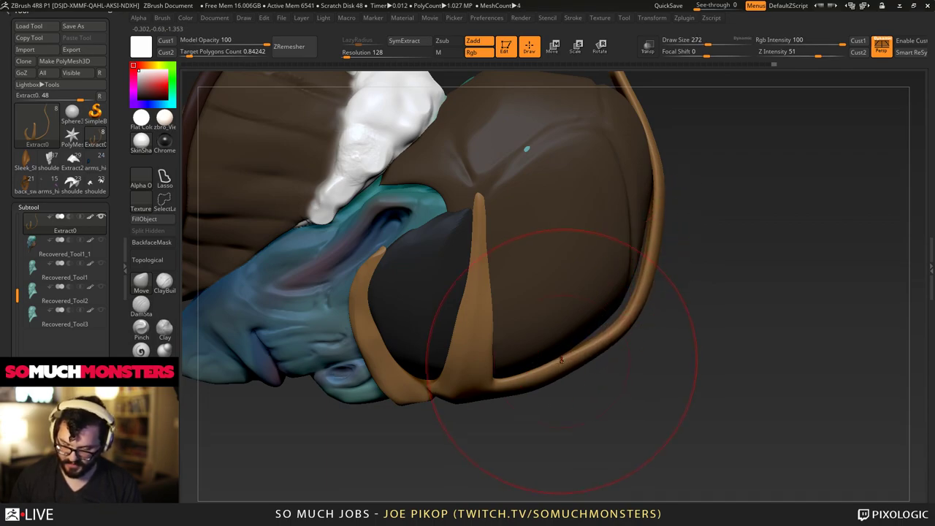
Reposition the upper brow arm along the helmet's side with the Move brush, reducing the draw size to 168.
mouse_move(476, 290)
right_down()
mouse_move(510, 142)
mouse_move(463, 265)
mouse_move(476, 276)
right_up()
drag(477, 277, 469, 249)
right_drag(453, 285, 480, 242)
drag(480, 248, 471, 253)
right_drag(490, 273, 474, 314)
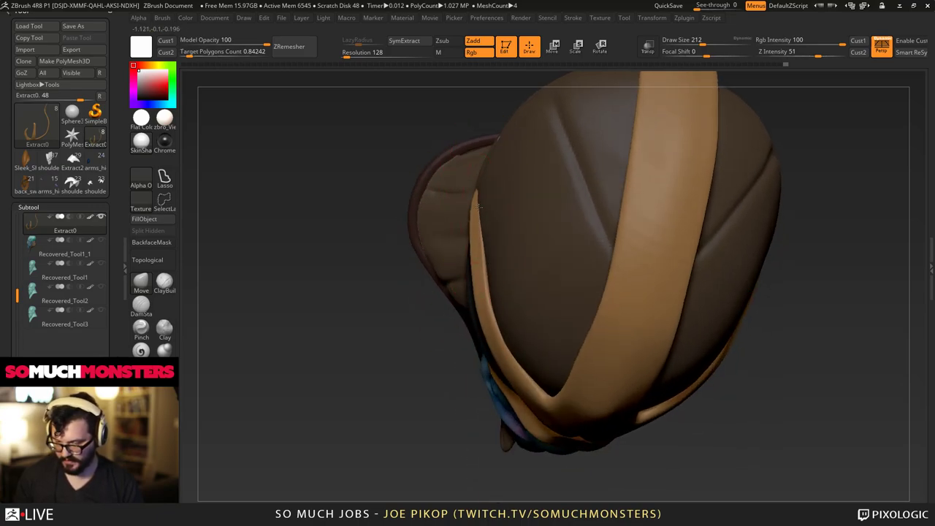
key([)
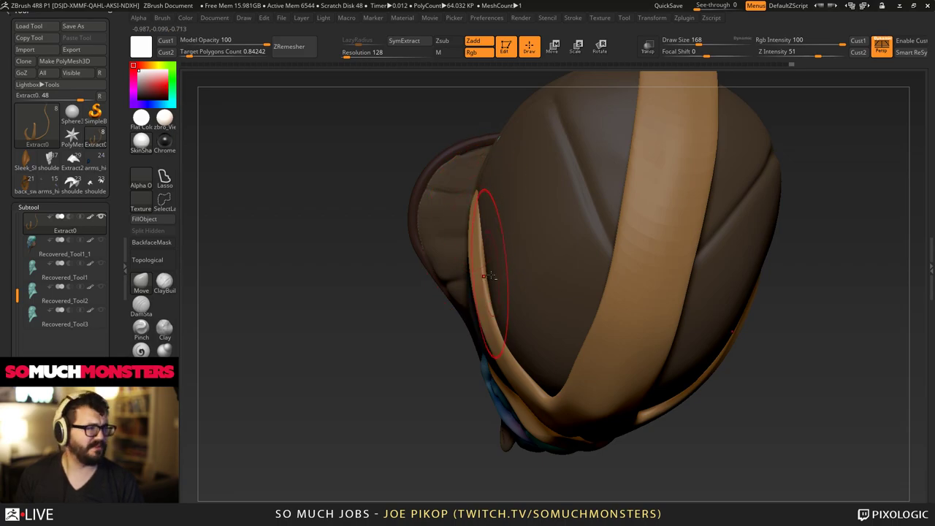
Thicken and round the upper brow arm's outer tip with the Move brush at draw size about 100.
ctrl+right_drag(491, 276, 467, 226)
right_drag(409, 252, 474, 242)
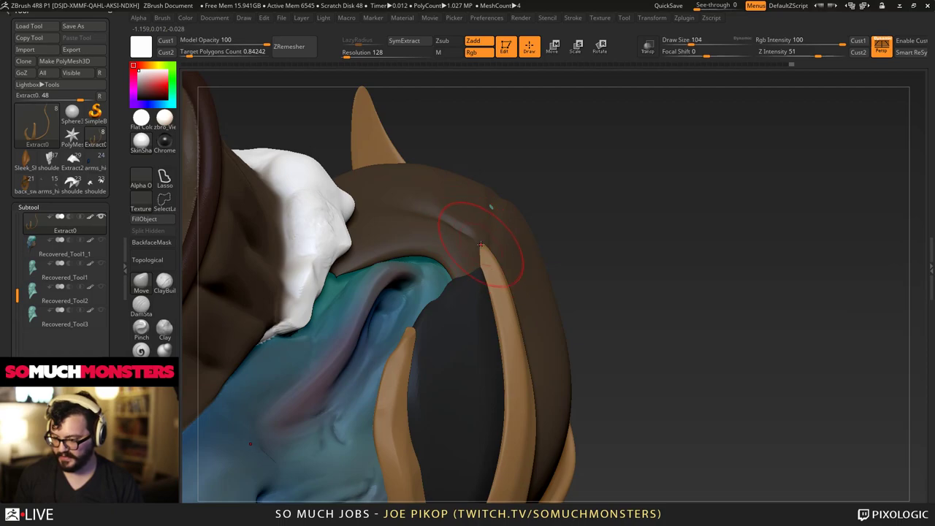
mouse_move(429, 197)
right_down()
mouse_move(453, 225)
mouse_move(447, 215)
mouse_move(443, 271)
right_up()
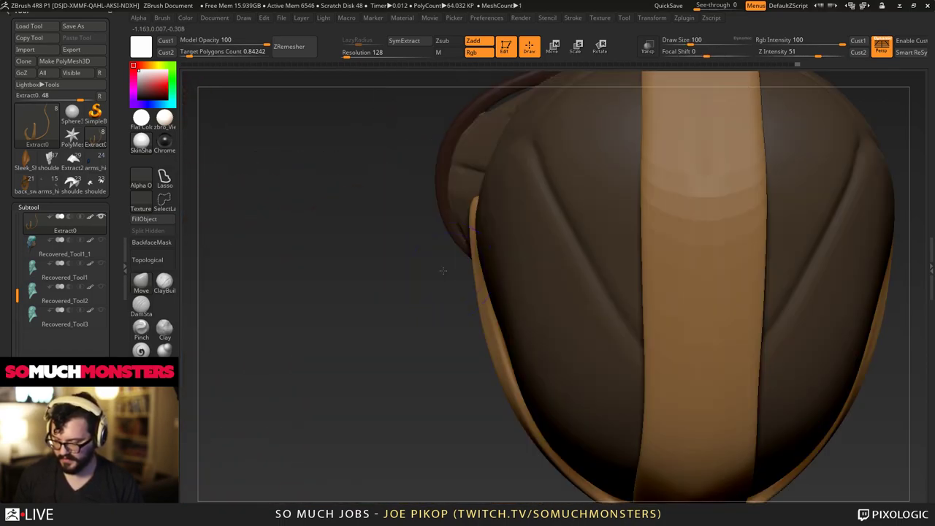
key(f)
mouse_move(342, 171)
right_down()
mouse_move(433, 176)
mouse_move(471, 266)
mouse_move(504, 288)
mouse_move(529, 281)
right_up()
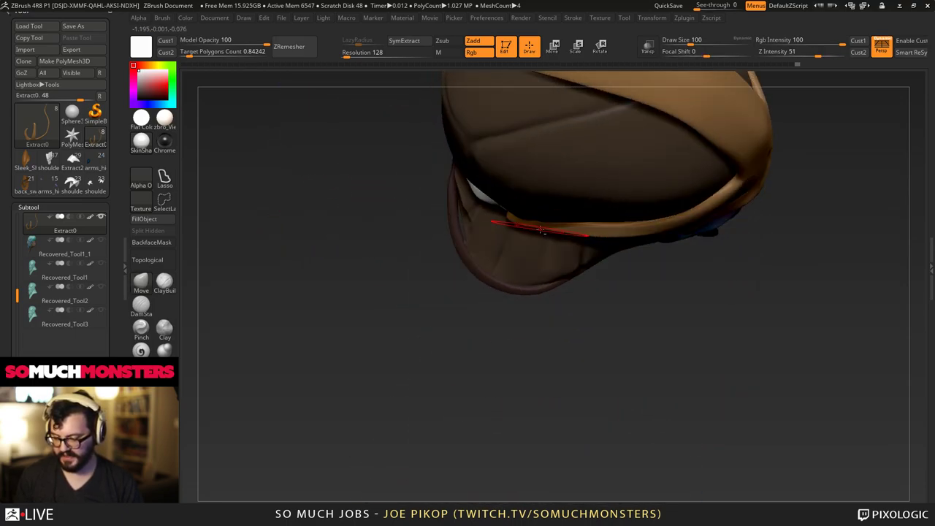
right_drag(541, 230, 540, 201)
Refine the curve of the upper brow arm around the helmet's side with the Move brush at draw size 212.
key(bracketright)
key(bracketright)
key(bracketright)
key(bracketright)
key(bracketright)
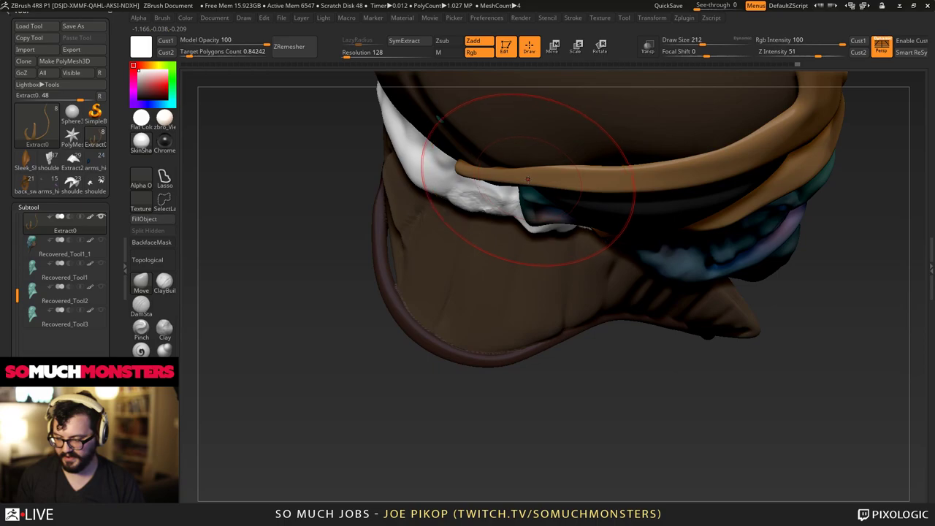
drag(538, 174, 542, 182)
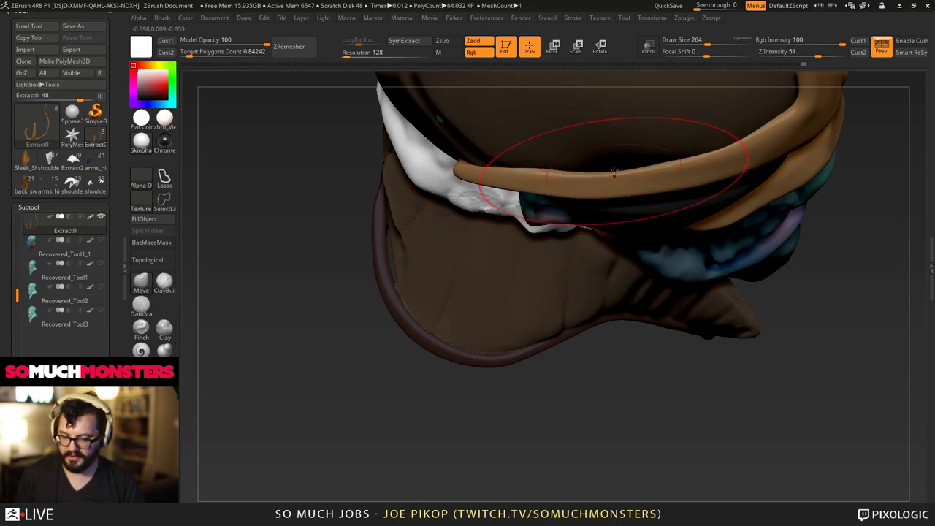
mouse_move(647, 163)
right_down()
mouse_move(708, 238)
mouse_move(731, 159)
mouse_move(667, 220)
mouse_move(600, 156)
mouse_move(604, 181)
right_up()
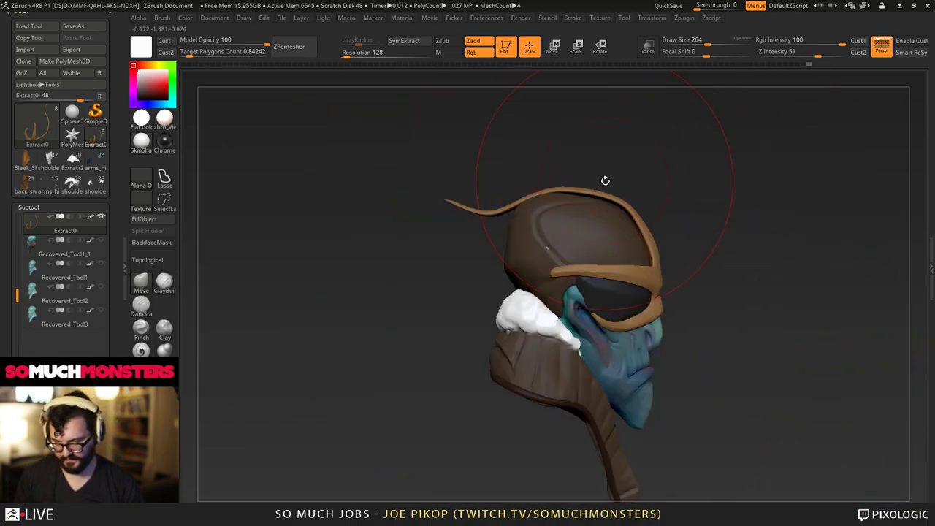
Push the helmet's top inward beneath the crest and shift its rear groove backward with the Move brush at draw size about 270.
alt+click(621, 230)
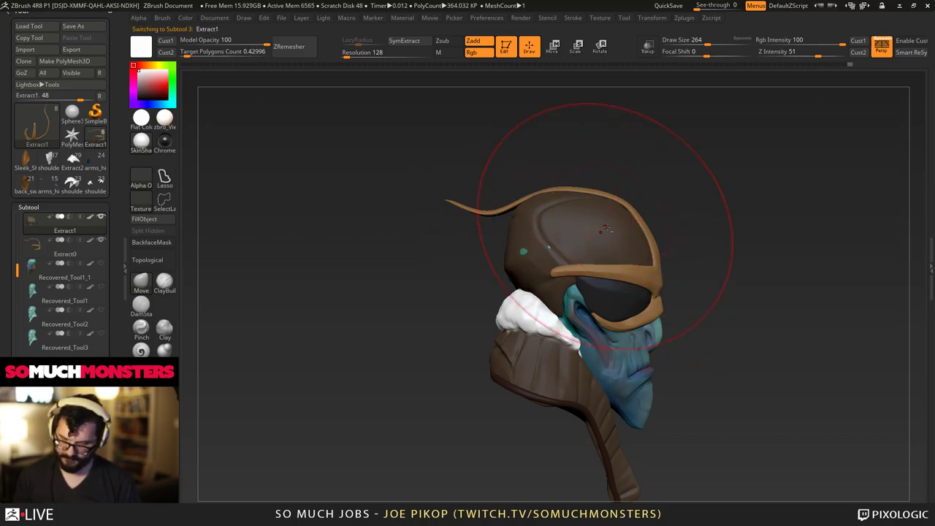
ctrl+right_drag(621, 238, 632, 239)
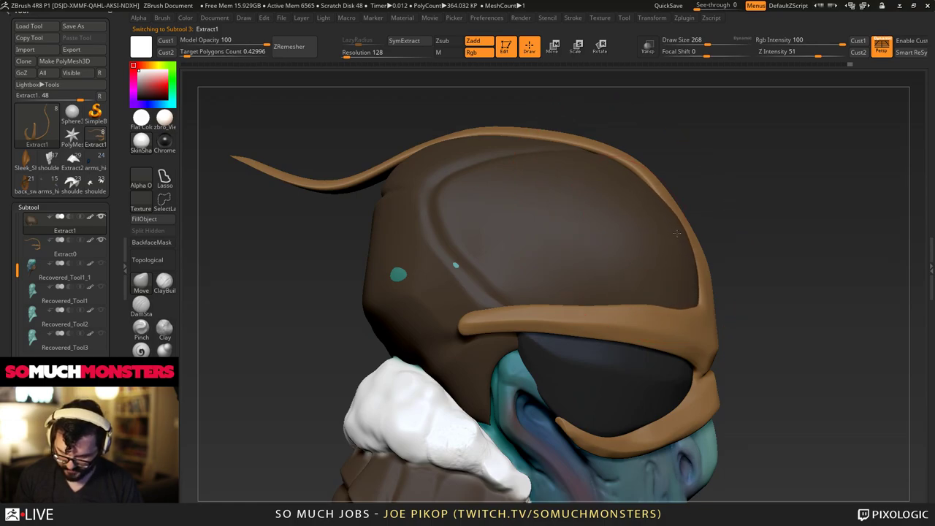
drag(490, 151, 489, 163)
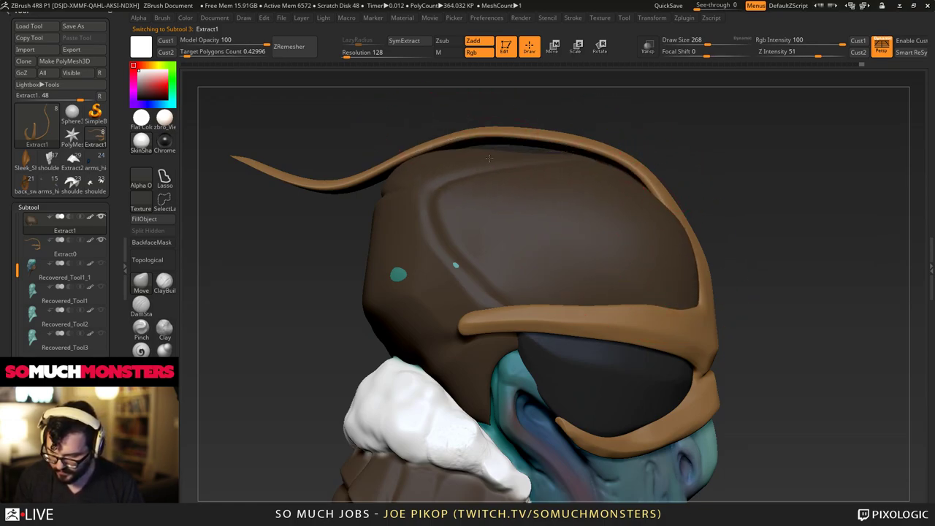
drag(575, 155, 572, 165)
drag(412, 179, 398, 191)
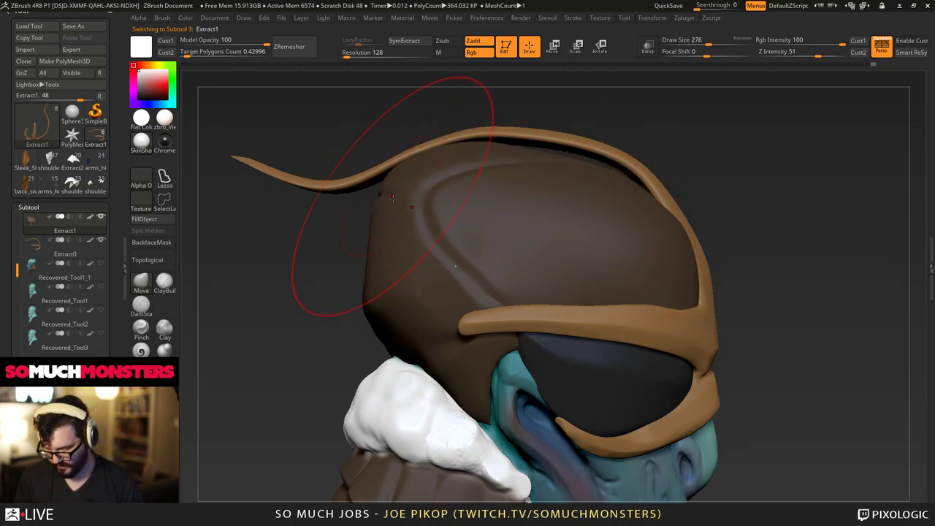
drag(436, 228, 419, 229)
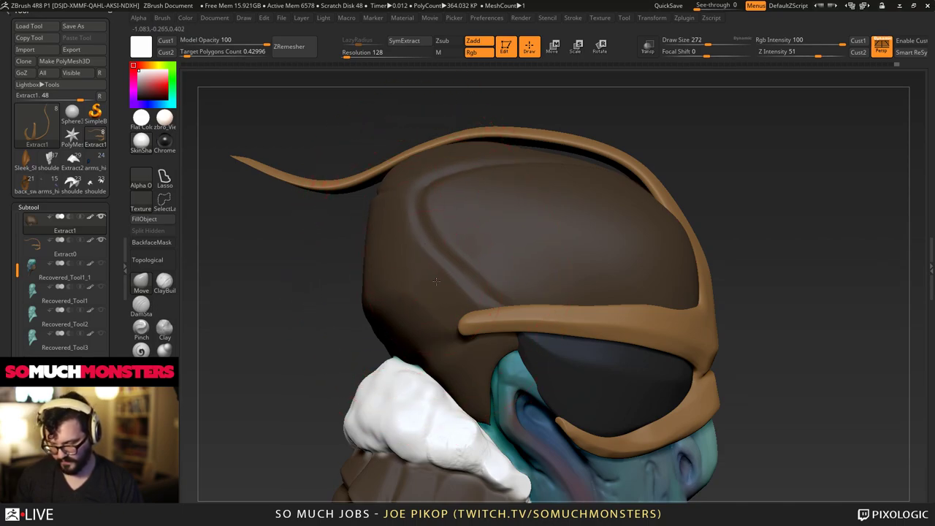
Round out the lower rear bend of the helmet's side groove with the Move brush at draw size 196.
key(bracketleft)
key(bracketleft)
key(bracketleft)
key(bracketleft)
key(bracketleft)
key(bracketleft)
key(bracketleft)
key(bracketleft)
mouse_move(458, 281)
mouse_down()
mouse_move(432, 296)
mouse_move(435, 285)
mouse_up()
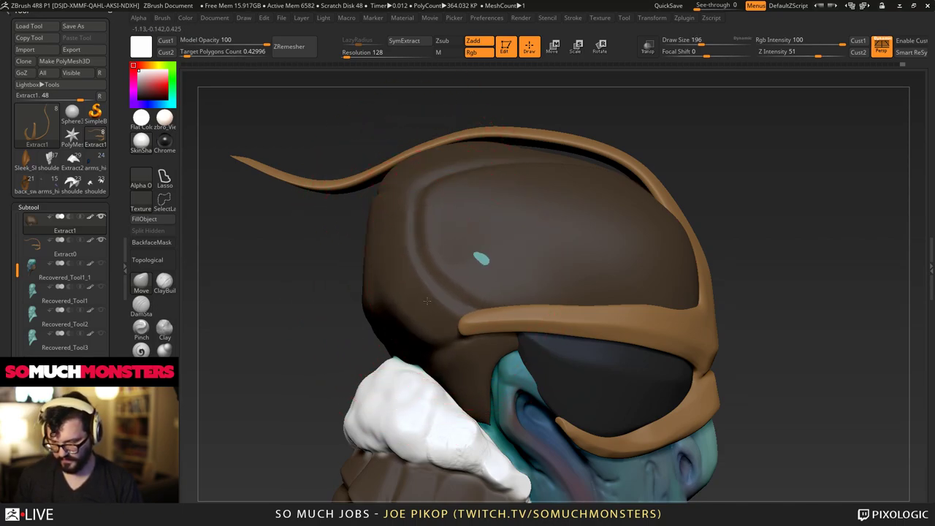
drag(477, 255, 469, 241)
Reshape the helmet's upper front surface to follow the crest with the Move brush at draw size 288.
key(bracketright)
key(bracketright)
key(bracketright)
key(bracketright)
key(bracketright)
key(bracketright)
key(bracketright)
key(bracketright)
key(bracketright)
key(bracketright)
key(bracketright)
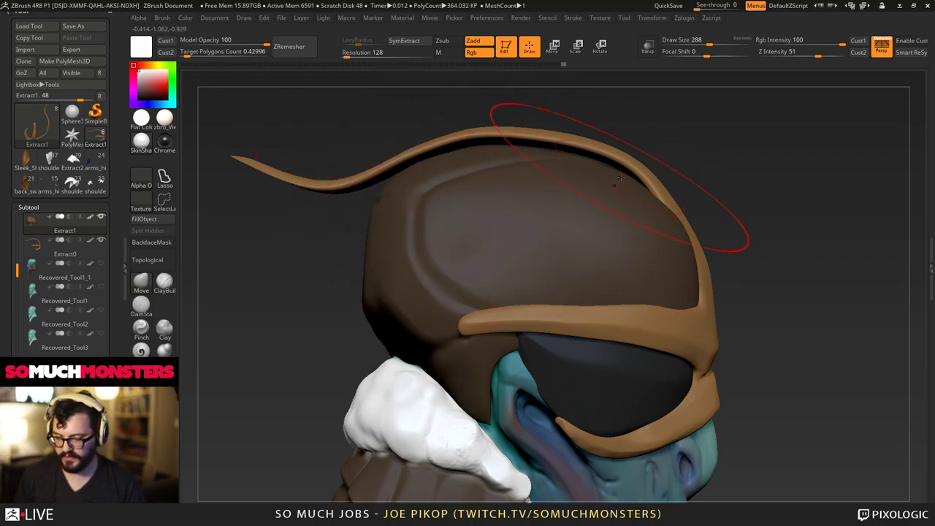
drag(490, 125, 631, 167)
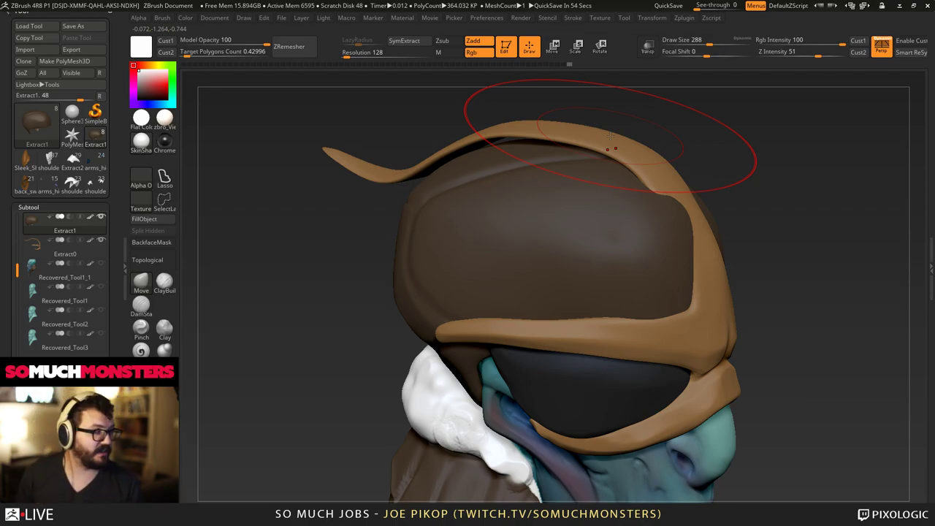
right_drag(627, 271, 634, 249)
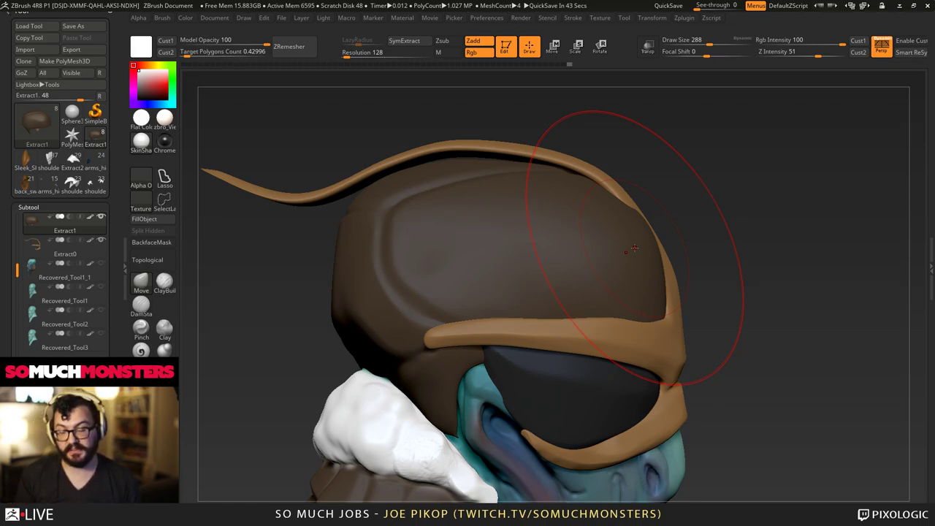
drag(630, 223, 645, 253)
drag(649, 294, 655, 299)
right_drag(607, 283, 468, 301)
Select the goggle frame and pull its upper brow arm in against the helmet's side with the Move brush.
alt+click(596, 333)
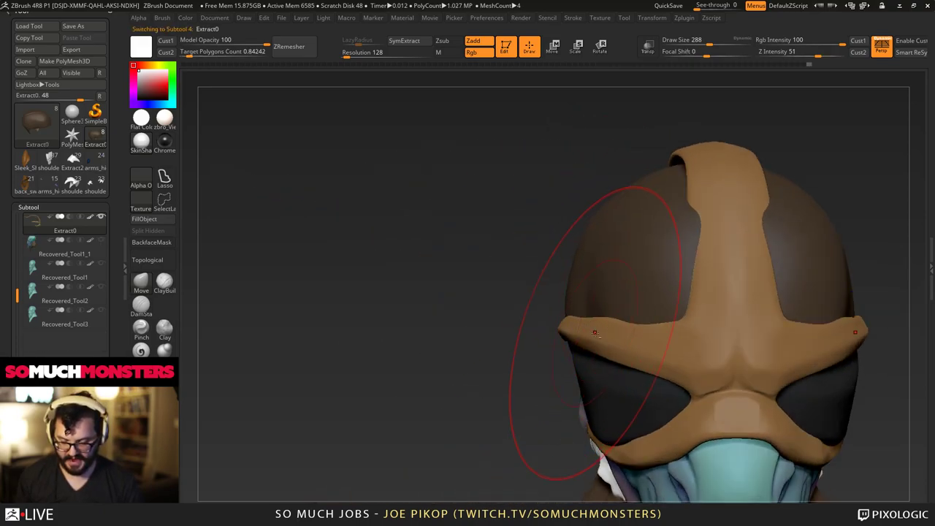
right_drag(597, 334, 593, 357)
drag(606, 321, 622, 344)
right_drag(625, 347, 612, 358)
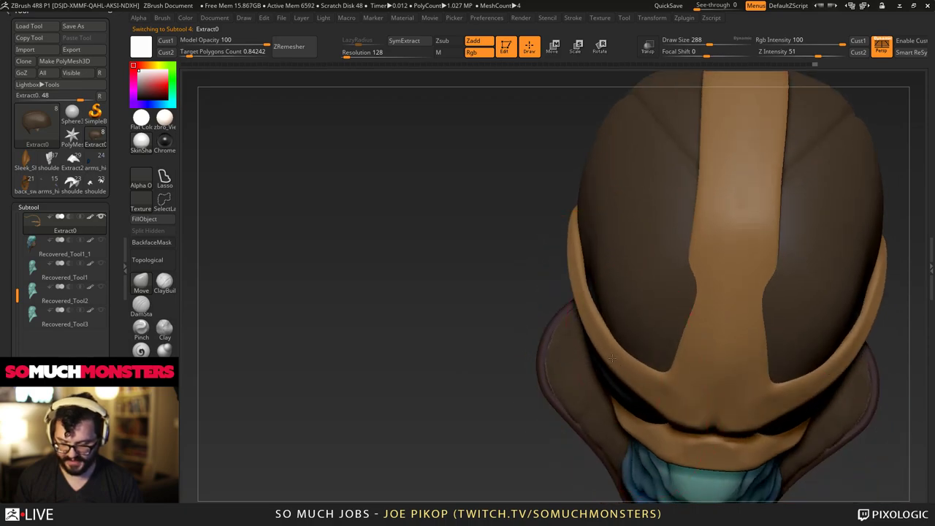
drag(612, 358, 617, 355)
drag(580, 302, 586, 302)
right_drag(581, 226, 575, 251)
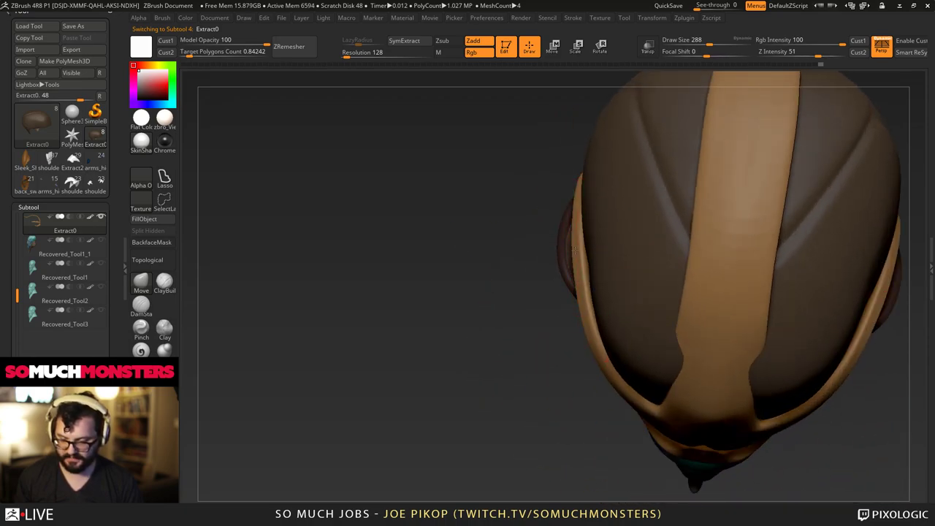
mouse_move(573, 250)
mouse_down()
mouse_move(563, 271)
mouse_move(589, 338)
mouse_move(615, 351)
mouse_up()
right_drag(571, 292, 582, 284)
key(bracketleft)
mouse_move(586, 276)
mouse_down()
mouse_move(596, 263)
mouse_move(587, 255)
mouse_move(585, 272)
mouse_up()
Select the helmet and adjust its side surface along the upper brow arm with the Move brush at draw size 184.
right_drag(571, 321, 594, 298)
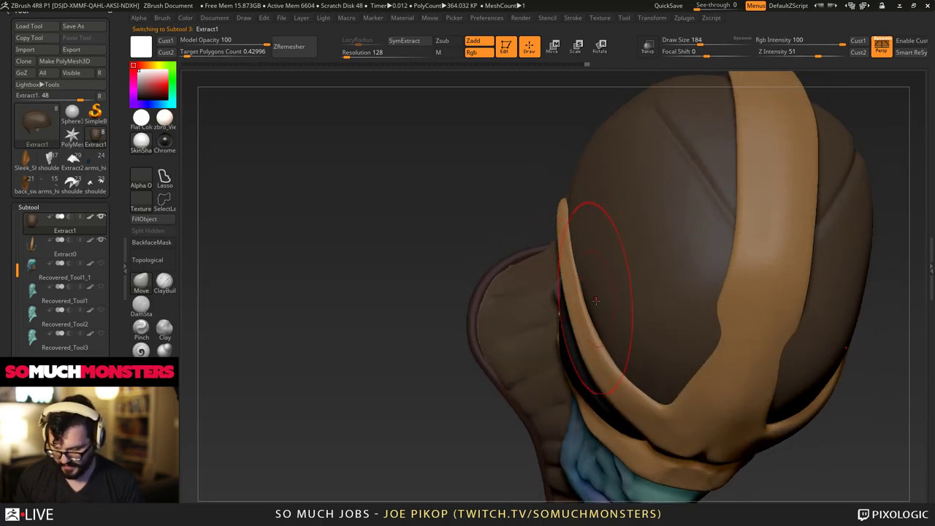
drag(596, 300, 587, 234)
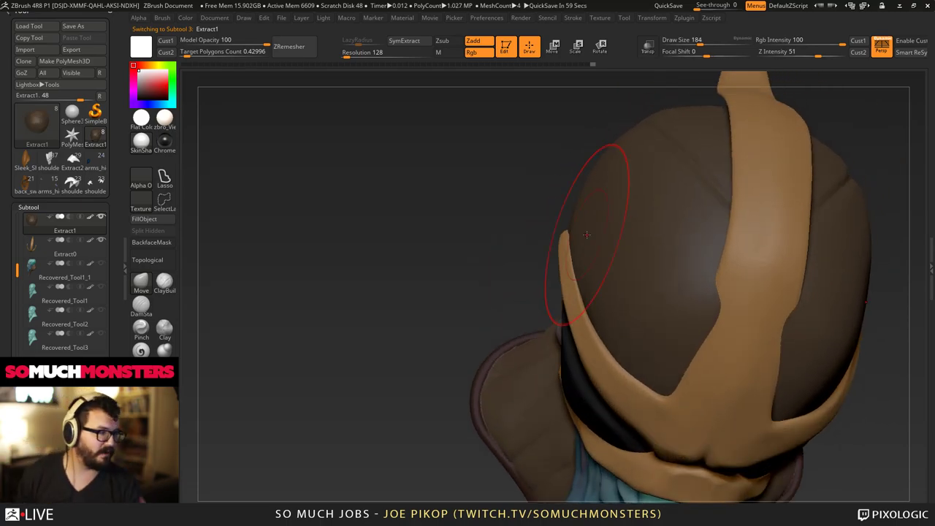
right_drag(585, 235, 575, 168)
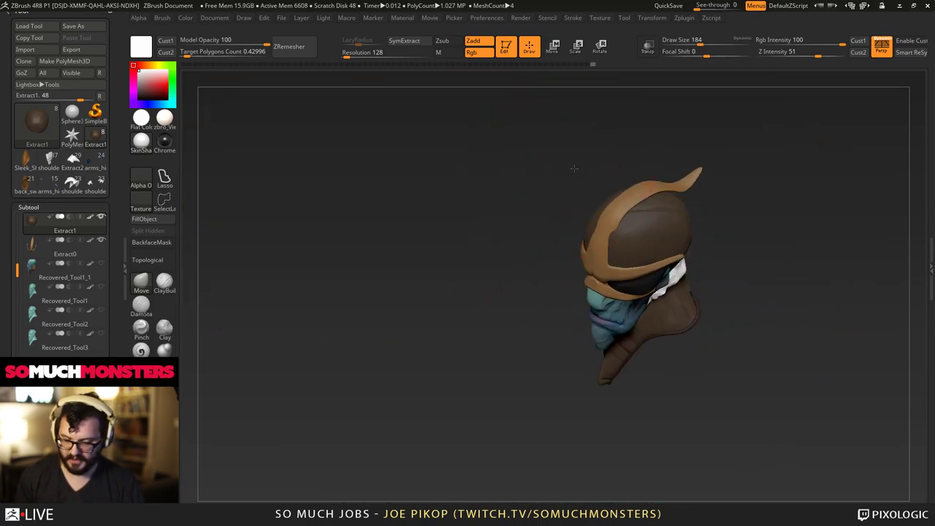
drag(574, 169, 657, 329)
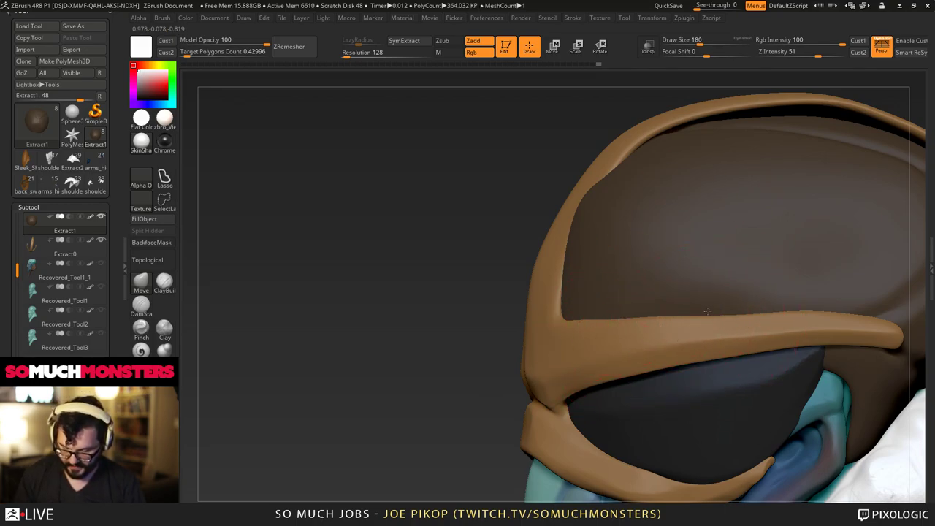
Nudge the frame's upper brow edge upward and even out the kink in the crest's front curve with the Move brush.
alt+click(635, 332)
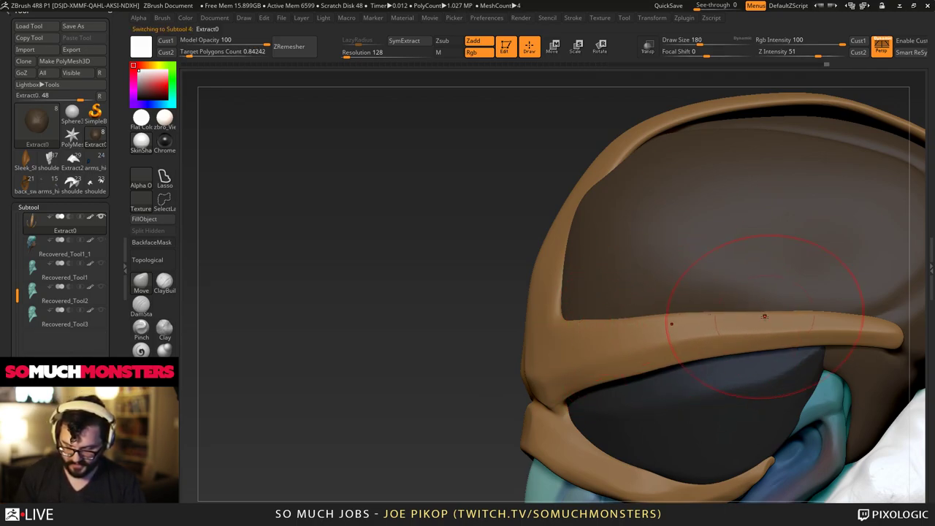
drag(765, 316, 767, 312)
mouse_move(770, 325)
ctrl+right_down()
mouse_move(767, 306)
mouse_move(775, 321)
mouse_move(773, 376)
ctrl+right_up()
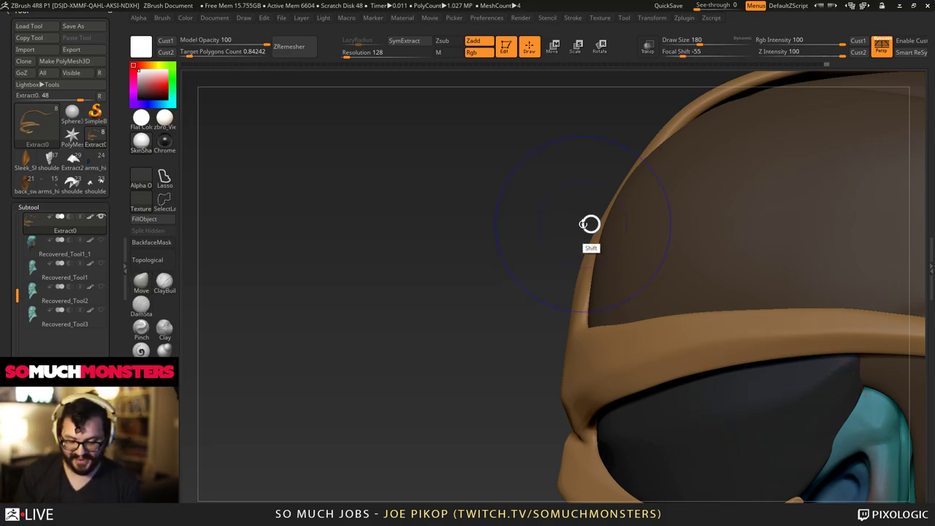
alt+drag(590, 223, 647, 255)
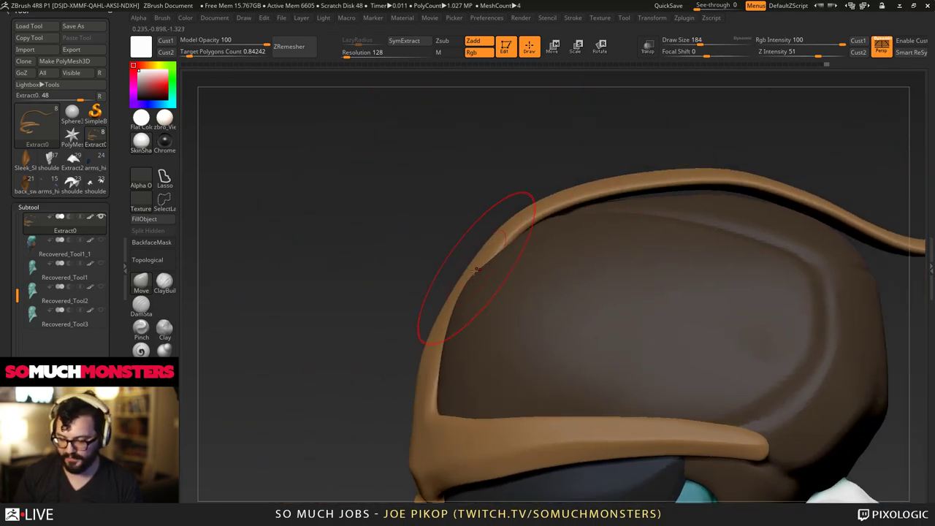
key(bracketright)
key(bracketright)
drag(450, 300, 444, 290)
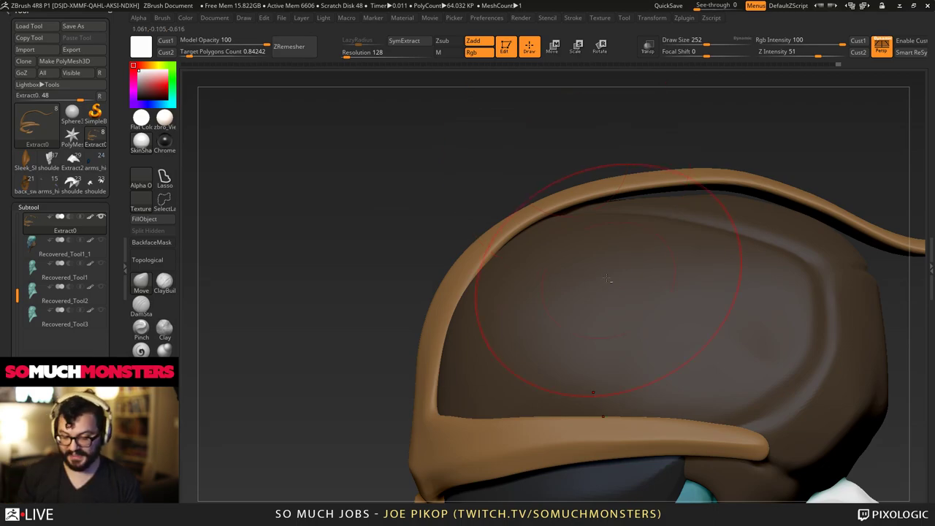
Lower the crest's top and rear curve toward the helmet with the Move brush, enlarging the draw size to 380.
drag(567, 154, 620, 183)
key(bracketright)
key(bracketright)
key(bracketright)
key(bracketright)
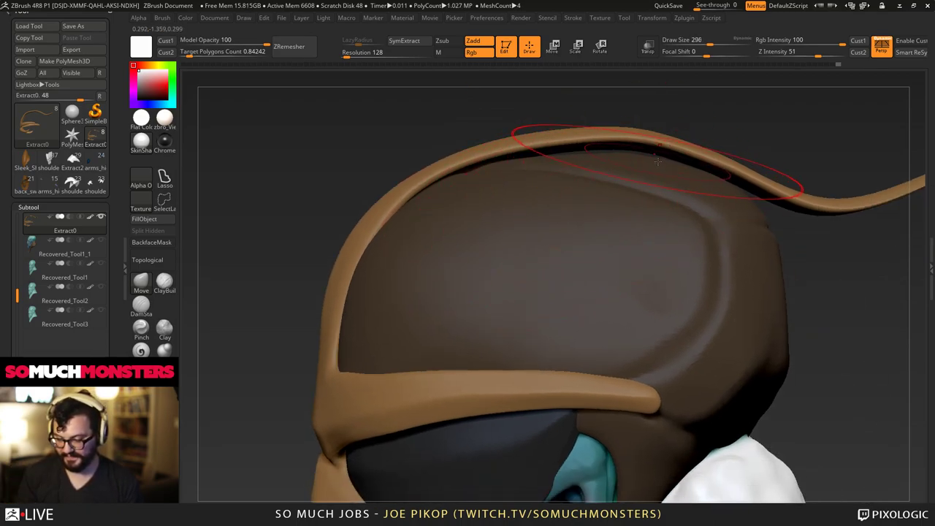
drag(659, 154, 657, 170)
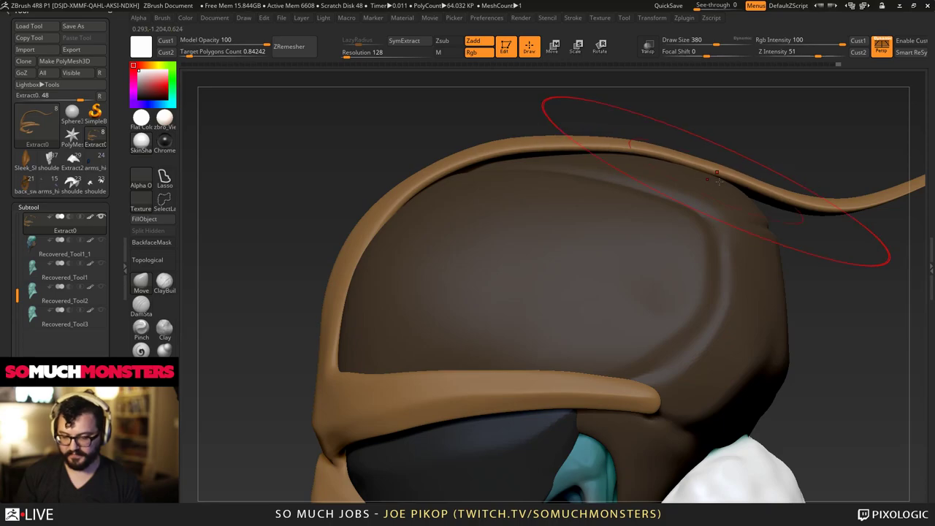
mouse_move(724, 183)
ctrl+right_down()
mouse_move(643, 213)
mouse_move(661, 201)
mouse_move(622, 161)
ctrl+right_up()
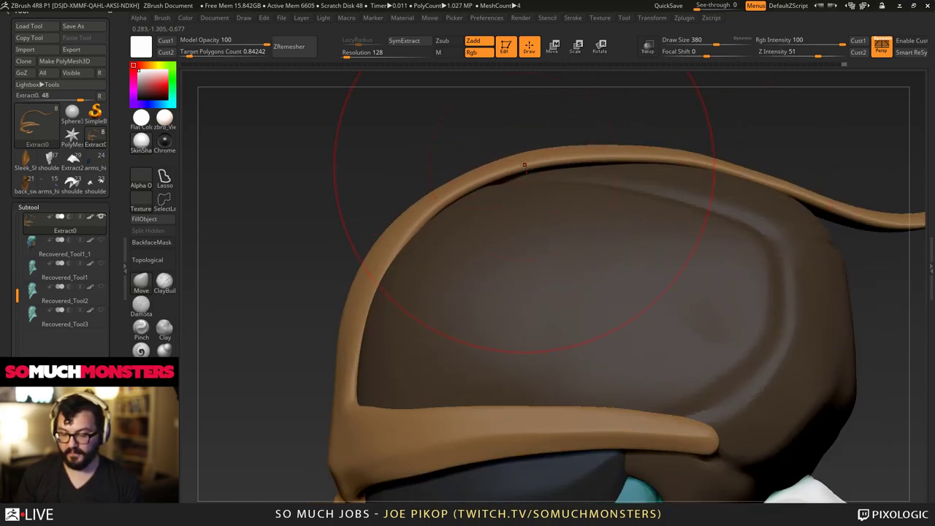
Make the helmet the active subtool and set up the DamStandard brush with a draw size of 88.
alt+click(536, 217)
mouse_move(537, 217)
right_down()
mouse_move(522, 264)
mouse_move(483, 263)
mouse_move(485, 280)
right_up()
ctrl+right_drag(485, 281, 508, 278)
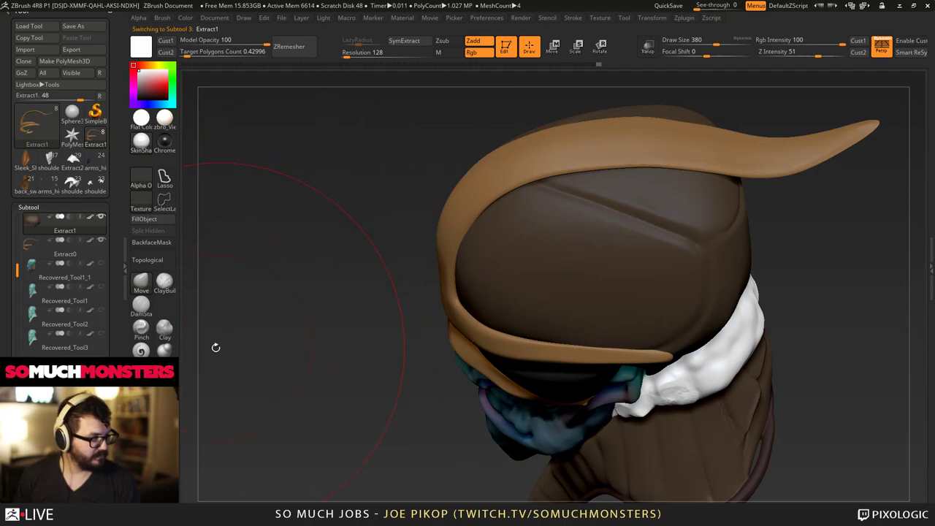
click(141, 304)
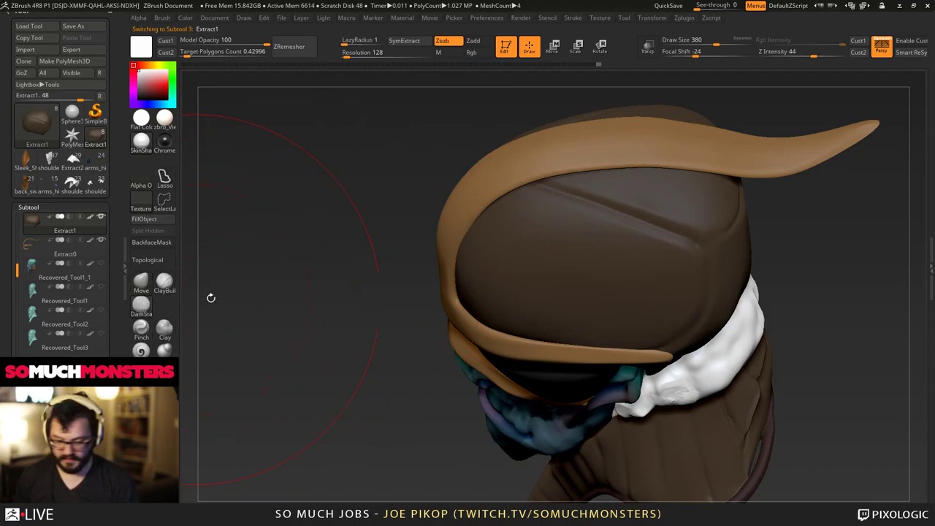
key(bracketleft)
key(bracketleft)
key(bracketleft)
key(bracketleft)
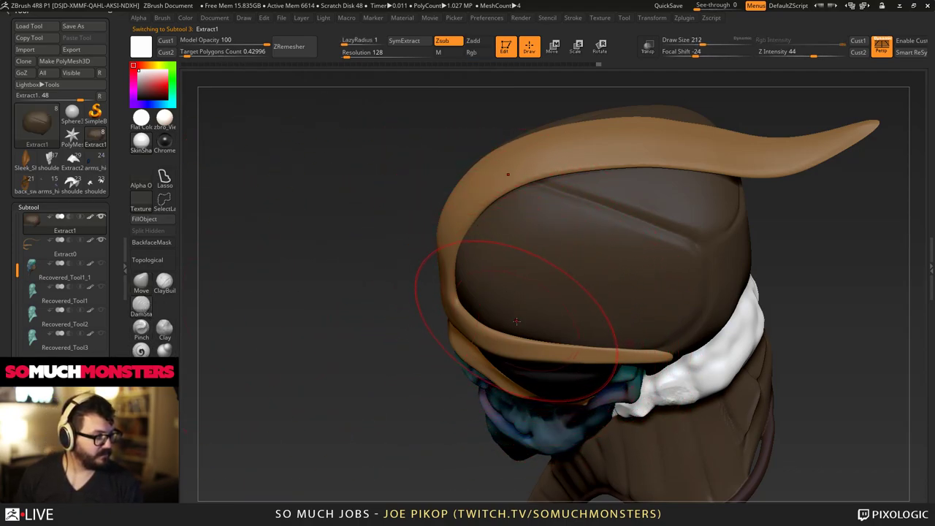
mouse_move(516, 320)
right_down()
mouse_move(529, 296)
mouse_move(612, 241)
mouse_move(619, 257)
mouse_move(584, 252)
right_up()
key(bracketleft)
key(bracketleft)
key(bracketleft)
key(bracketleft)
key(bracketleft)
key(bracketleft)
key(bracketleft)
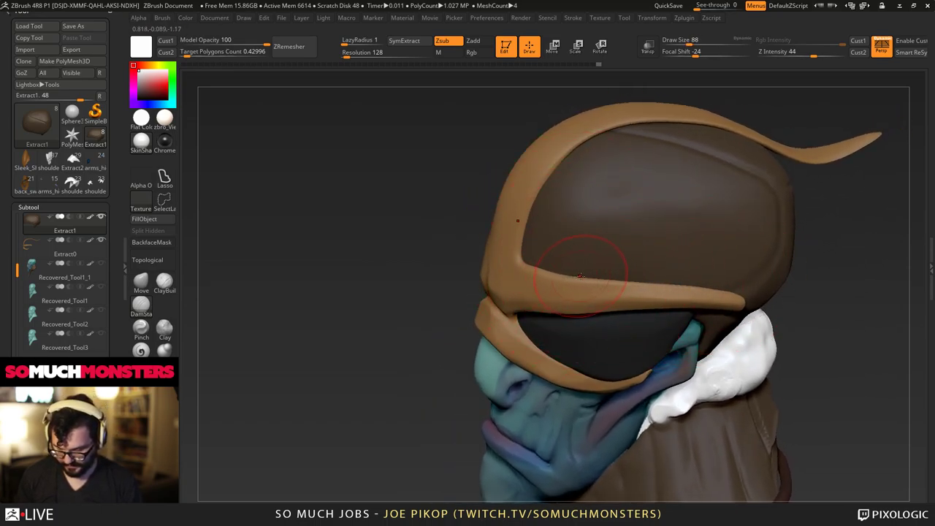
drag(571, 214, 658, 152)
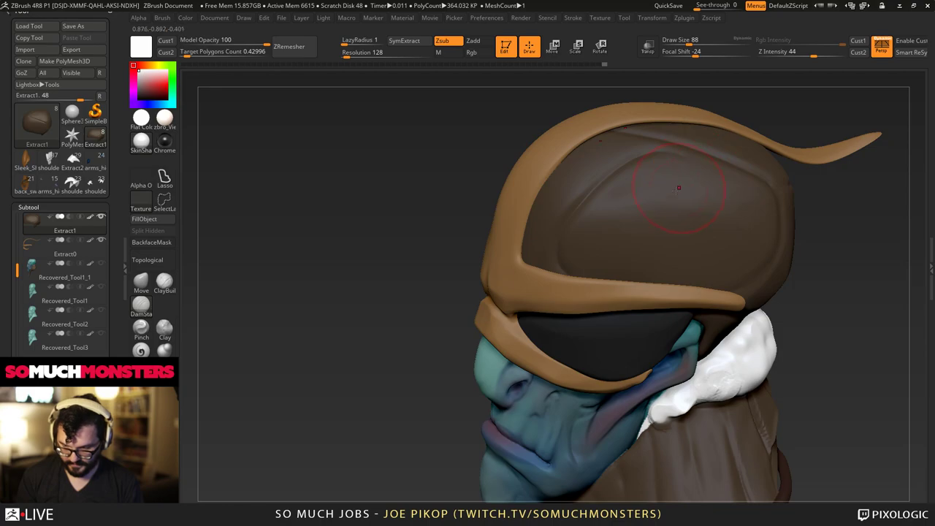
right_drag(678, 188, 557, 270)
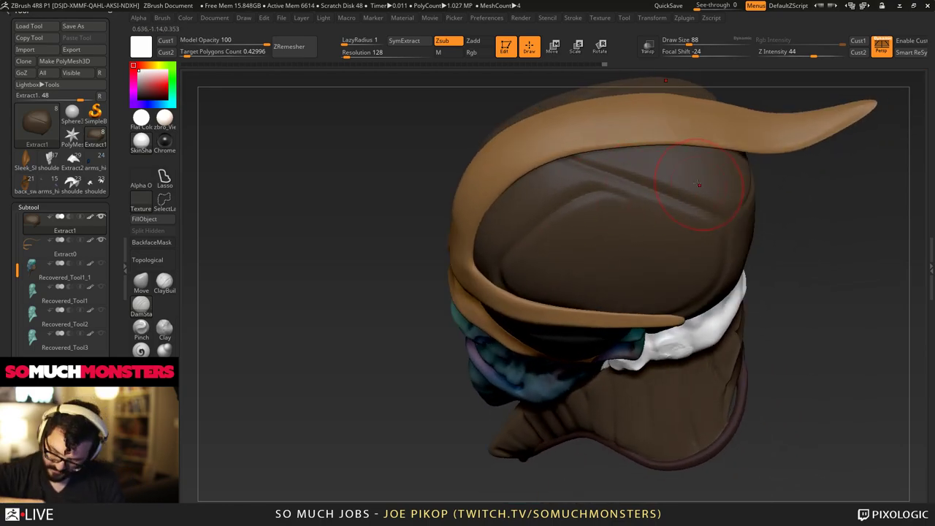
key(ctrl+z)
Carve a curved groove along the helmet's side back to the rear seam, and soften the old diagonal crease above it.
right_drag(482, 343, 487, 282)
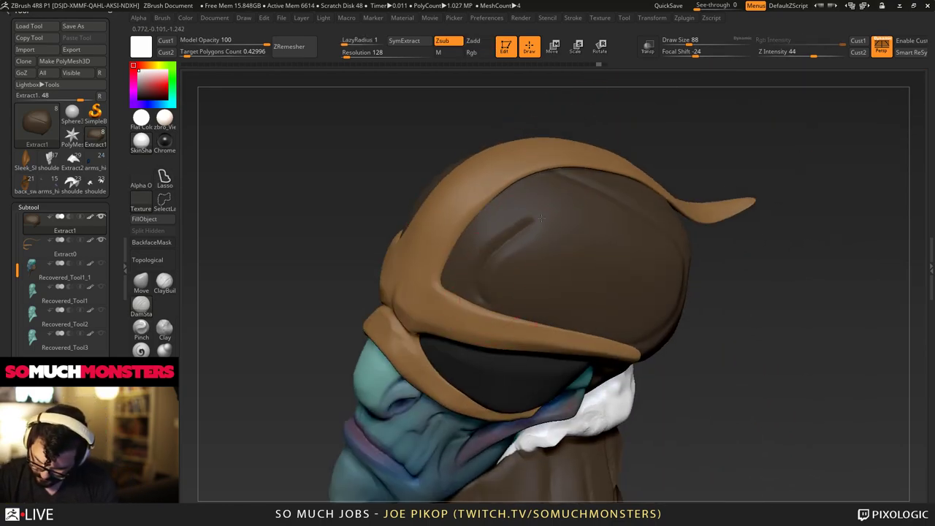
right_drag(540, 215, 553, 209)
mouse_move(552, 209)
mouse_down()
mouse_move(634, 214)
mouse_move(713, 240)
mouse_up()
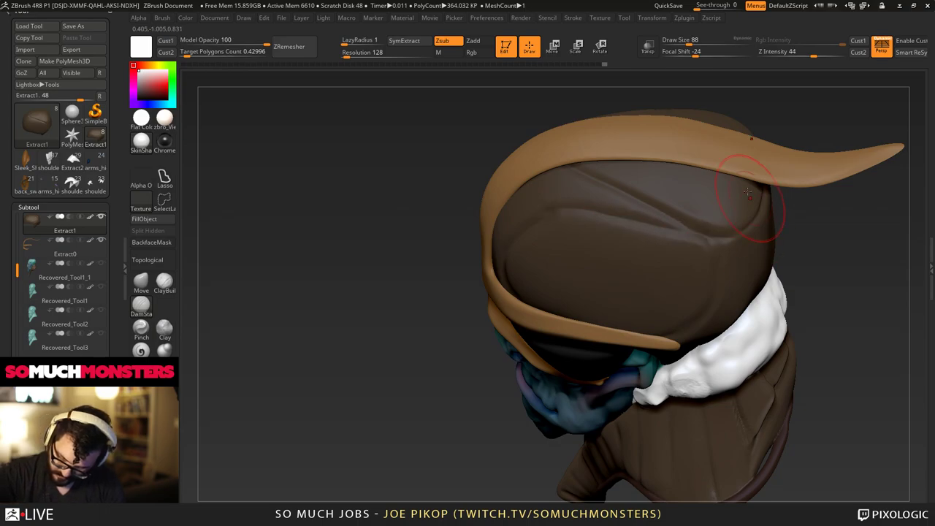
shift+drag(598, 191, 667, 225)
right_drag(670, 237, 596, 224)
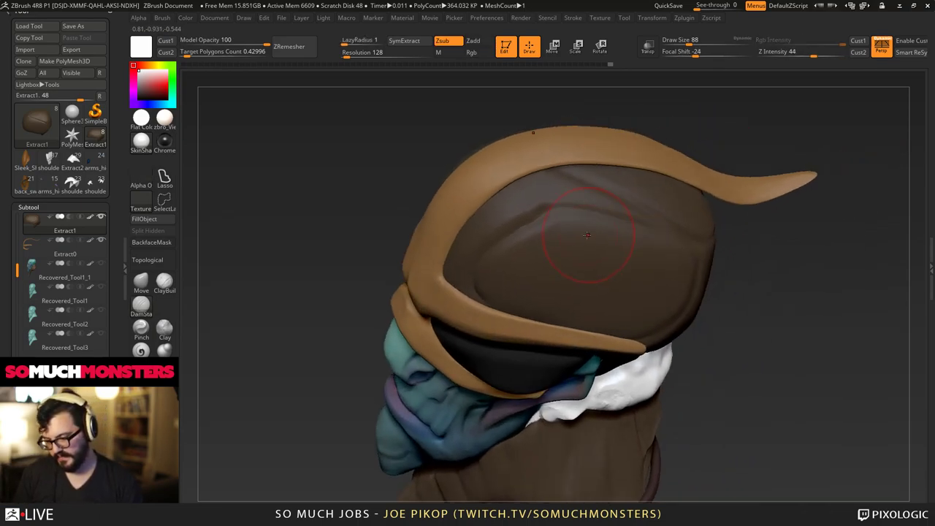
Sharpen the upper run of the helmet's side groove with the DamStandard brush at draw size 36.
key(bracketleft)
key(bracketleft)
key(bracketleft)
key(bracketleft)
key(bracketleft)
drag(695, 238, 531, 211)
mouse_move(513, 209)
alt+right_down()
mouse_move(636, 225)
mouse_move(644, 205)
alt+right_up()
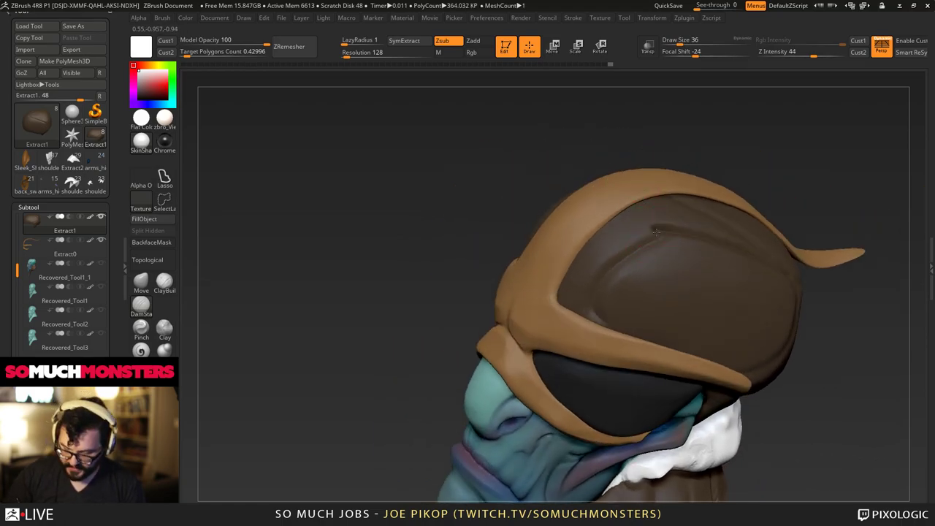
Deepen the groove's front run down to the brow arm and smooth it back up to the upper corner.
mouse_move(653, 231)
mouse_down()
mouse_move(616, 259)
mouse_move(596, 291)
mouse_up()
mouse_move(601, 308)
right_down()
mouse_move(600, 284)
mouse_move(615, 291)
mouse_move(594, 298)
right_up()
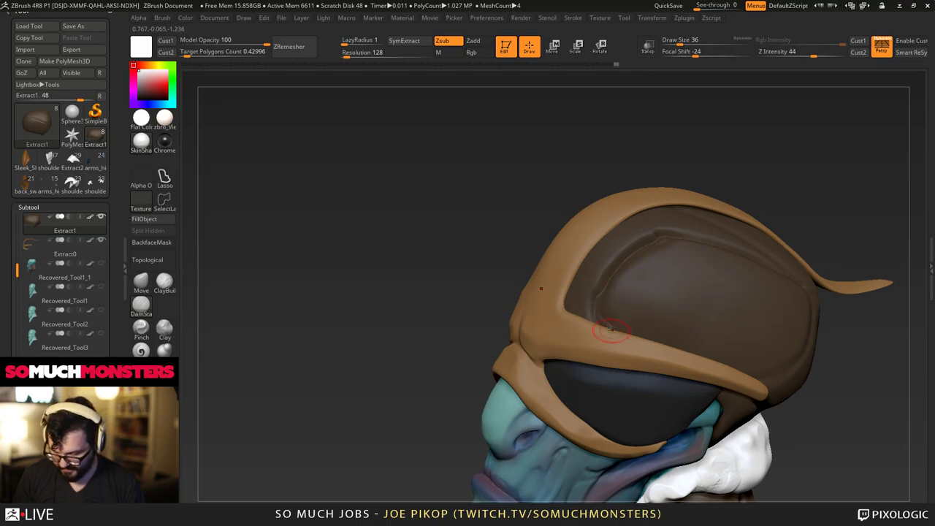
right_drag(619, 337, 617, 323)
mouse_move(605, 325)
shift+mouse_down()
mouse_move(601, 288)
mouse_move(648, 242)
shift+mouse_up()
right_drag(649, 241, 695, 247)
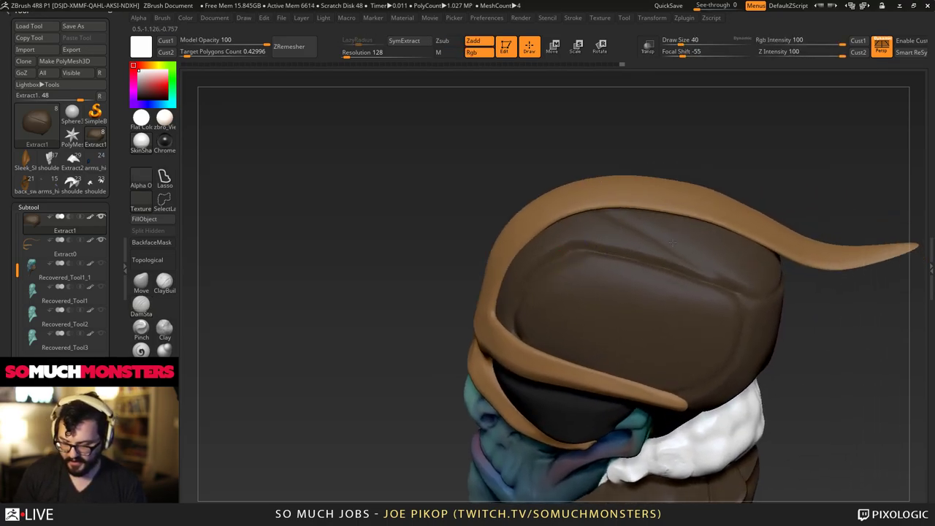
Fill the diagonal crease above the helmet's side groove with the Clay brush at draw size 44, with Rgb off.
key(b)
key(d)
key(s)
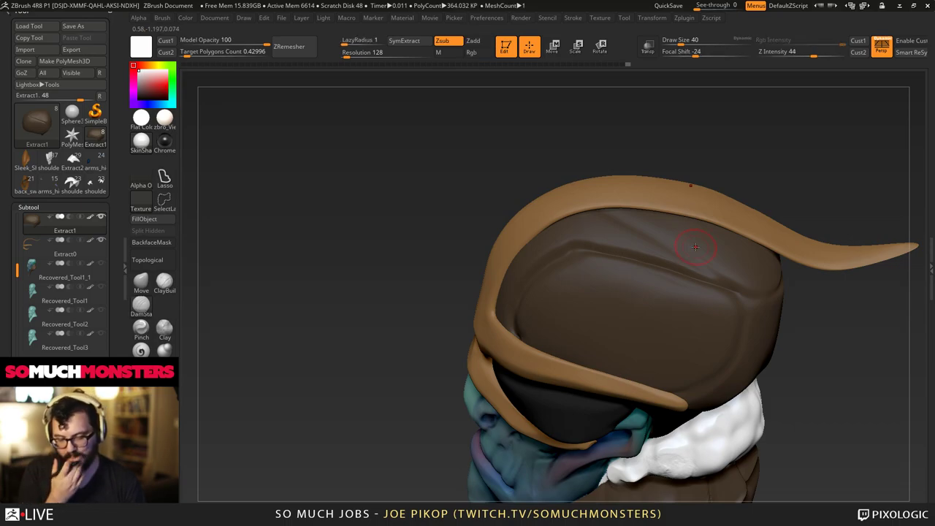
click(141, 281)
right_drag(461, 219, 525, 300)
click(164, 328)
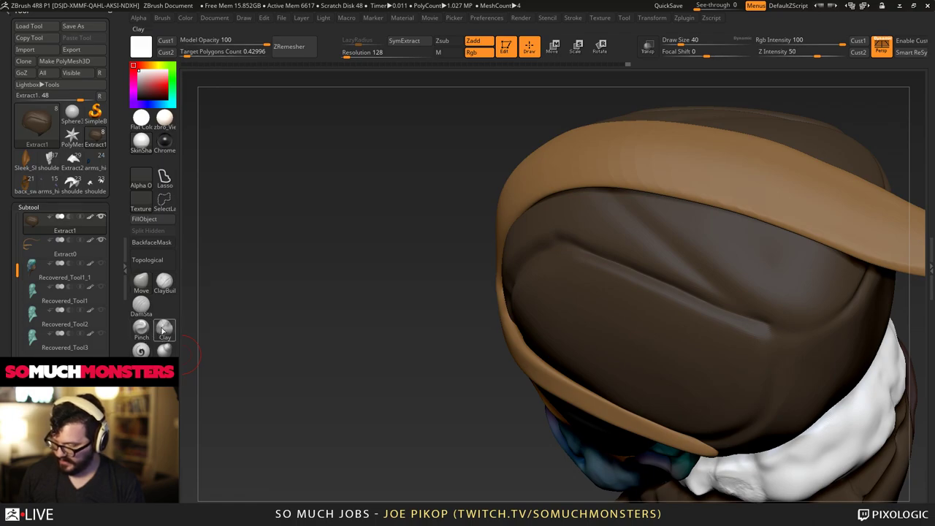
drag(733, 281, 673, 256)
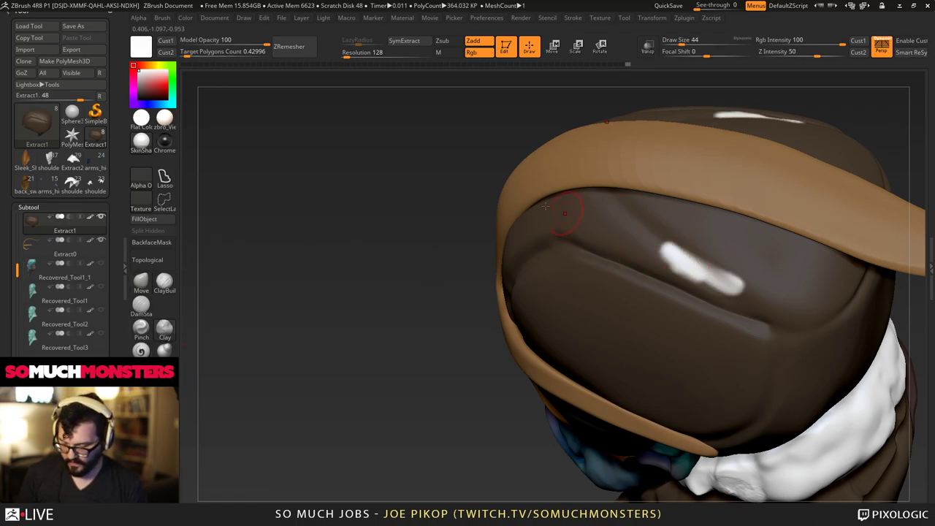
key(ctrl+z)
click(473, 53)
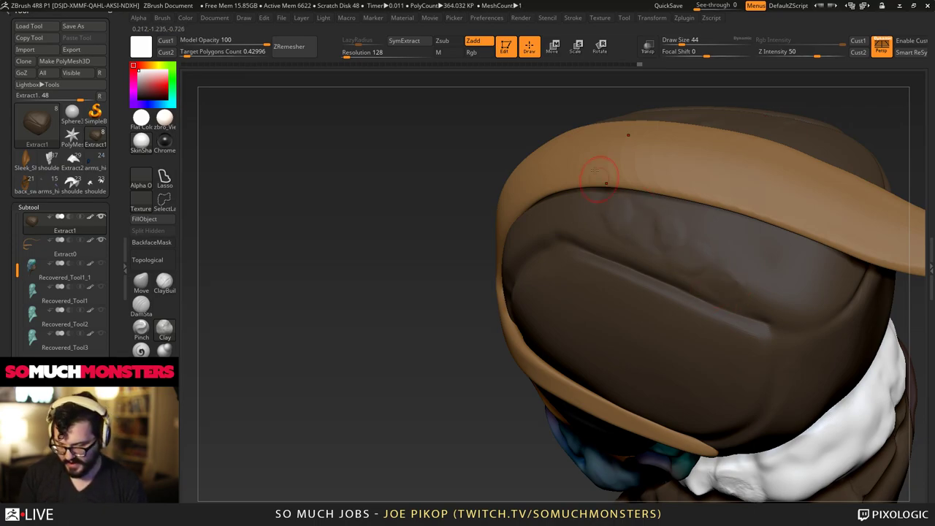
Flatten the clay-filled area between the helmet's side groove and the crest with the TrimDynamic brush at draw size 76.
key(b)
key(t)
key(d)
key(bracketright)
key(bracketright)
key(bracketright)
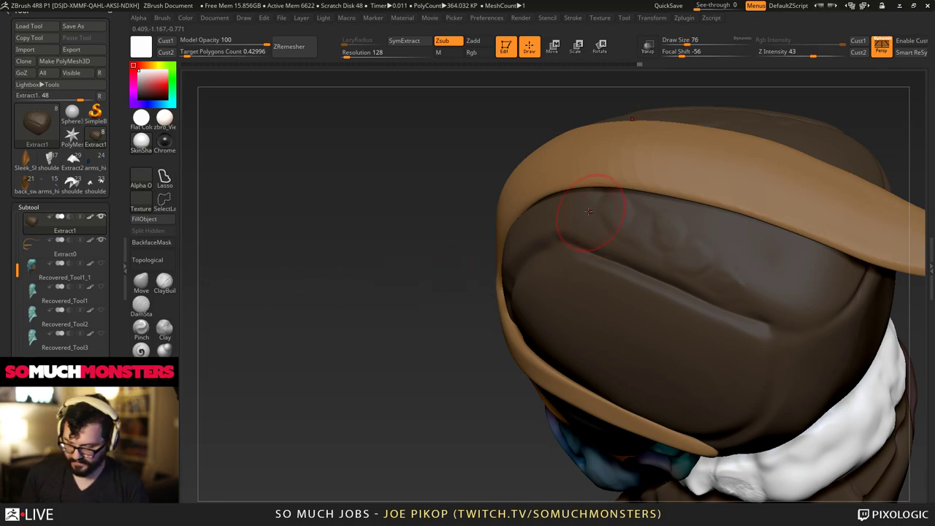
drag(603, 208, 758, 267)
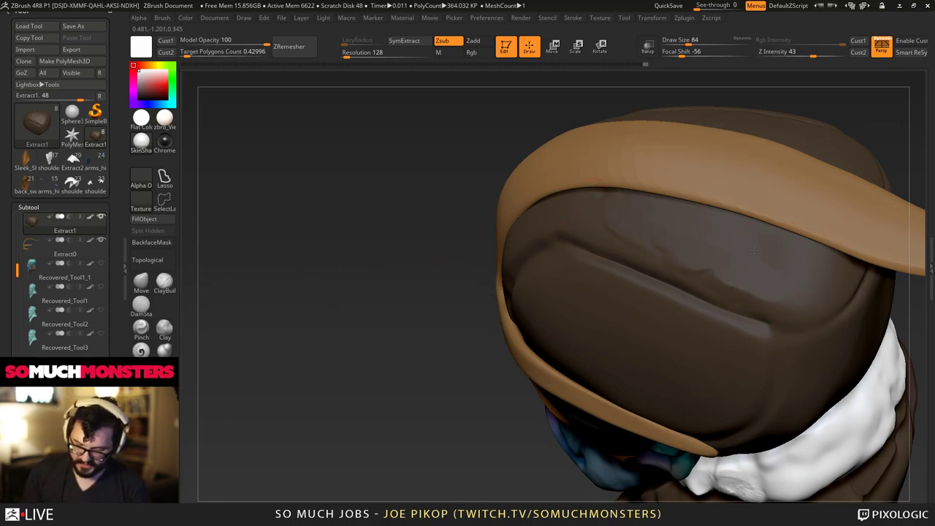
Flatten and smooth the surfaces at the back of the helmet with the TrimDynamic brush, enlarging it to draw size 120.
mouse_move(754, 249)
right_down()
mouse_move(781, 280)
mouse_move(725, 222)
mouse_move(583, 291)
mouse_move(605, 271)
mouse_move(606, 309)
mouse_move(633, 369)
mouse_move(615, 381)
mouse_move(661, 396)
right_up()
mouse_move(661, 397)
shift+mouse_down()
mouse_move(680, 332)
mouse_move(678, 347)
shift+mouse_up()
right_drag(654, 411, 661, 376)
drag(659, 382, 667, 380)
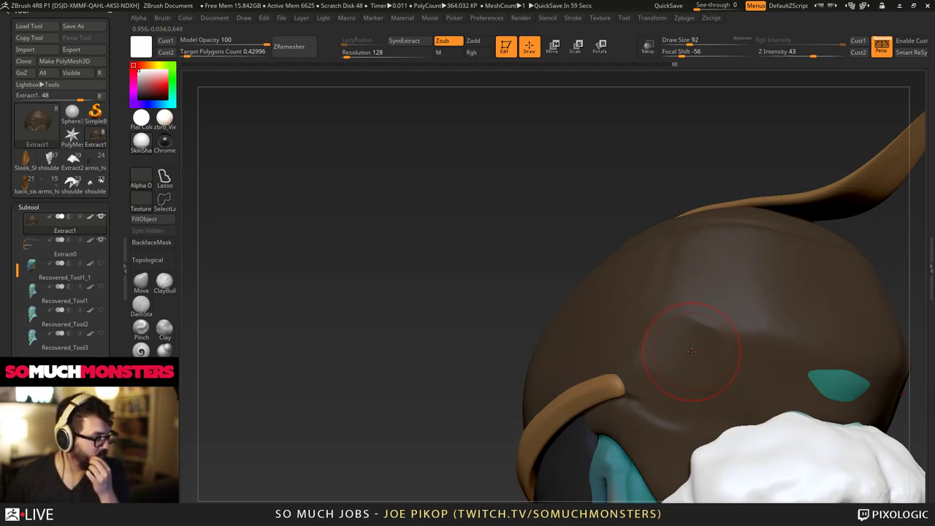
mouse_move(708, 349)
right_down()
mouse_move(648, 309)
mouse_move(610, 247)
mouse_move(652, 225)
right_up()
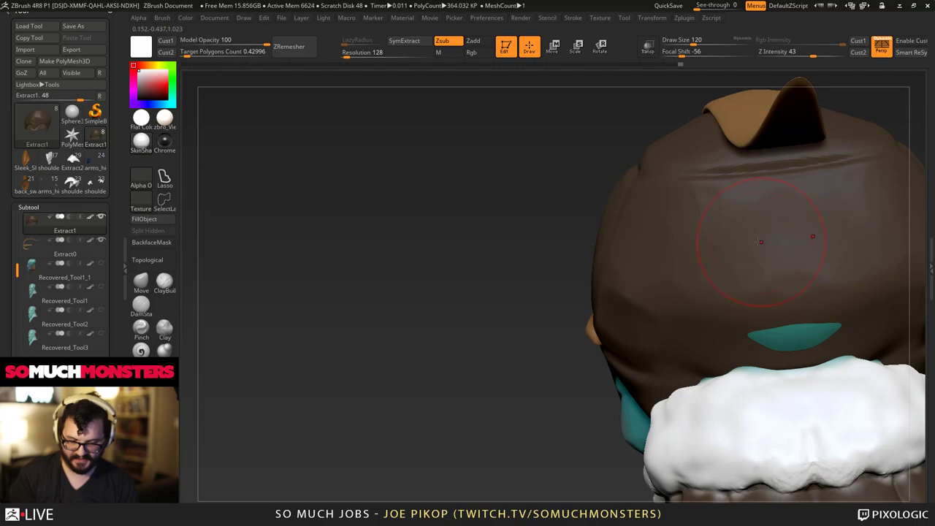
mouse_move(743, 266)
right_down()
mouse_move(678, 167)
mouse_move(733, 255)
mouse_move(407, 165)
mouse_move(553, 177)
mouse_move(531, 248)
right_up()
Adjust the helmet's upper side and rear corner beneath the crest with the Move brush at draw size 232.
click(141, 279)
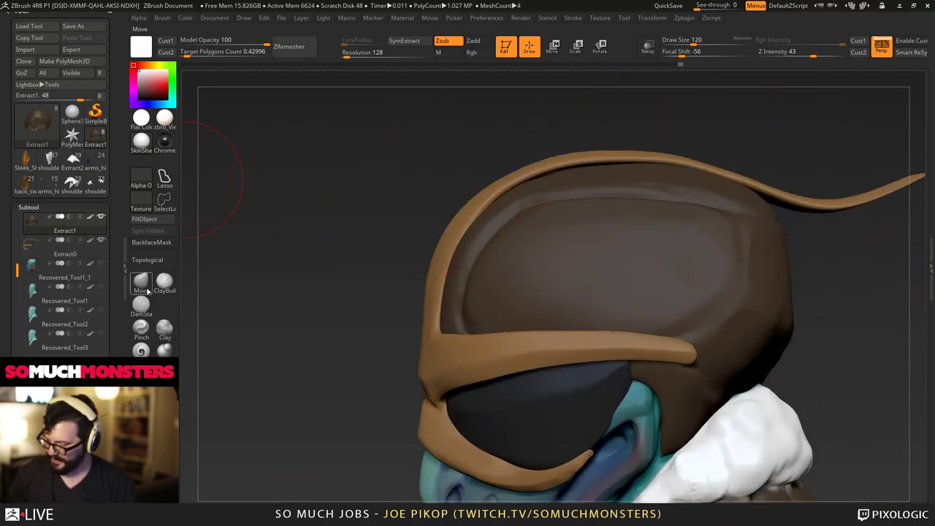
mouse_move(545, 177)
mouse_down()
mouse_move(554, 167)
mouse_move(619, 157)
mouse_up()
key(bracketright)
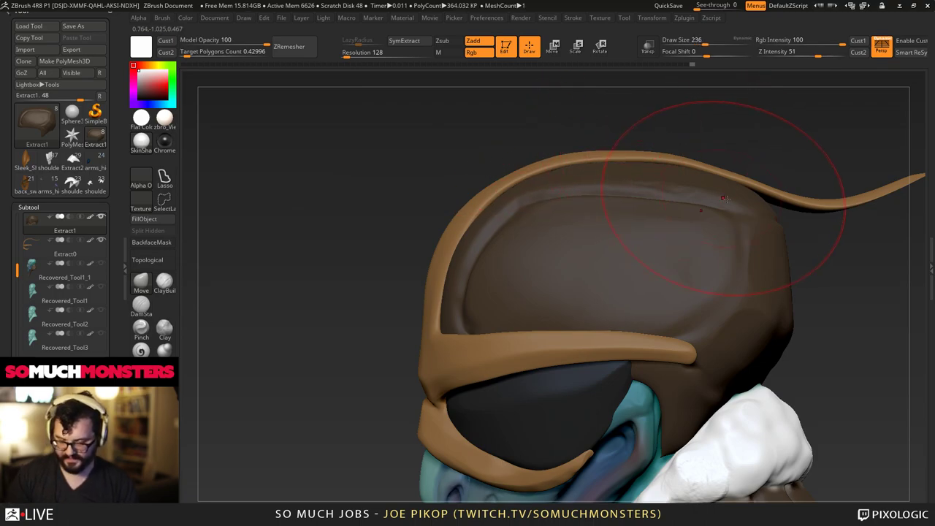
drag(718, 206, 724, 197)
right_drag(760, 218, 779, 204)
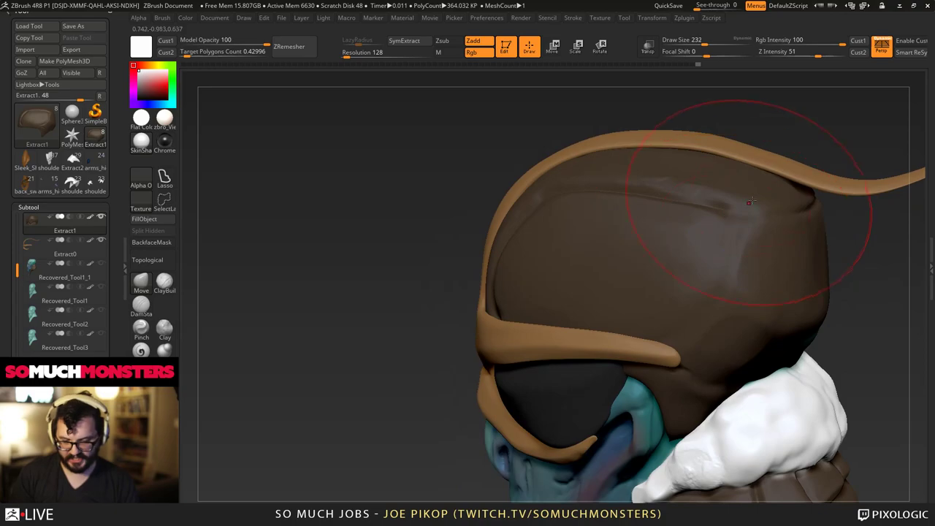
drag(788, 205, 795, 194)
mouse_move(825, 184)
right_down()
mouse_move(789, 176)
mouse_move(772, 202)
right_up()
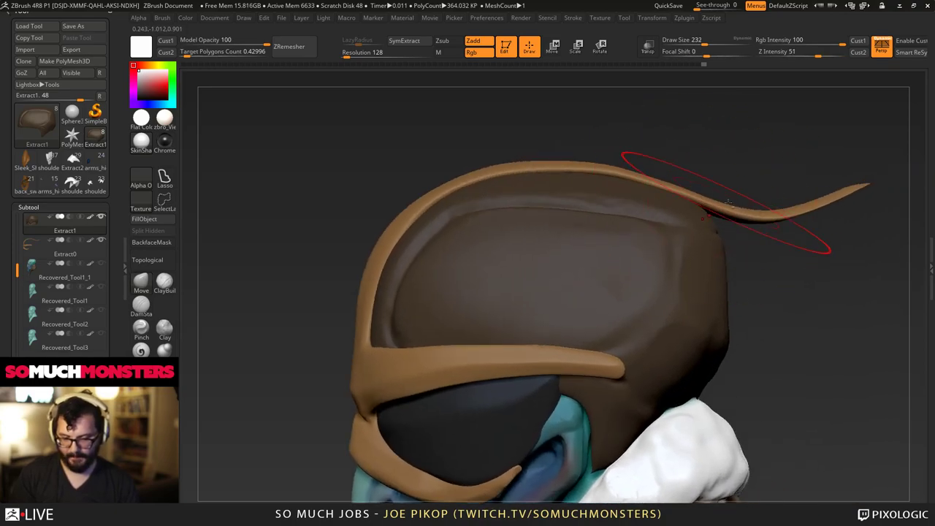
Make the crest the active subtool, pull its rear bend down against the helmet and nudge its front curve with the Move brush.
alt+click(770, 206)
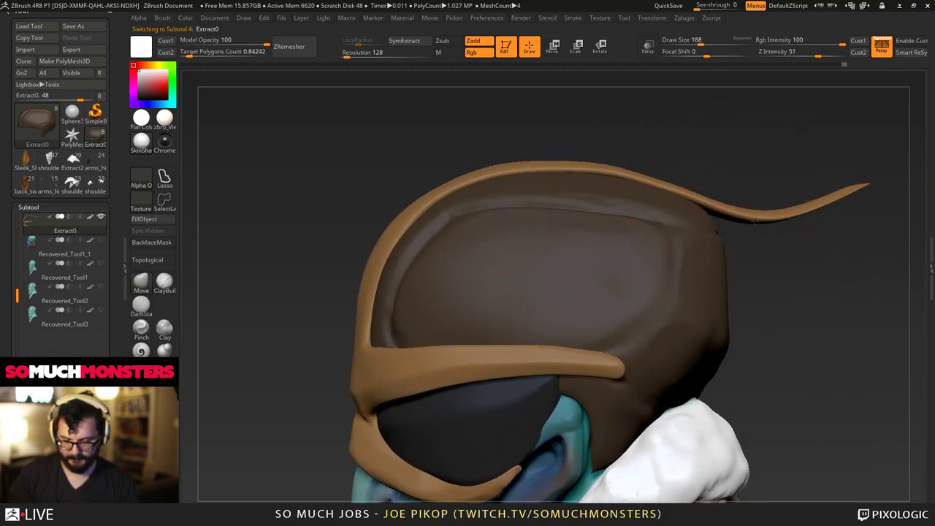
drag(755, 219, 747, 236)
drag(697, 210, 717, 213)
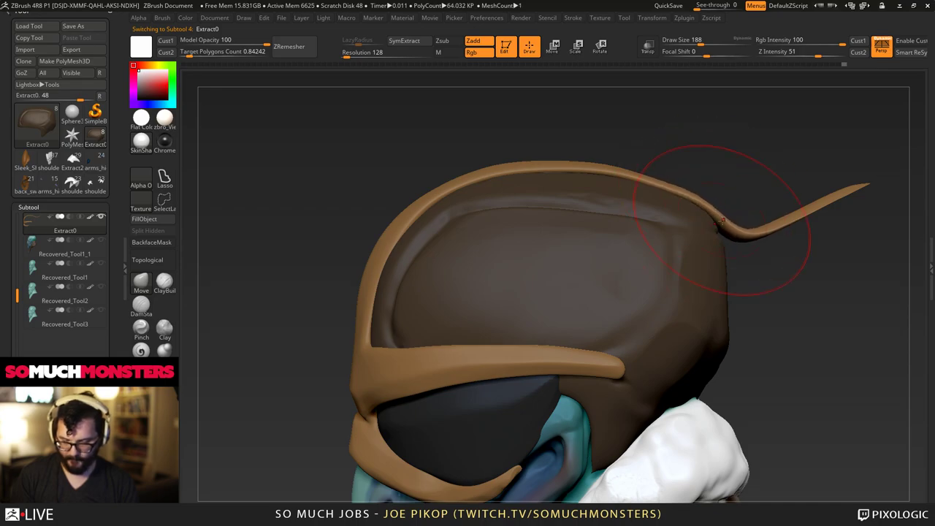
key(bracketright)
key(bracketright)
key(bracketright)
key(bracketright)
drag(433, 195, 425, 190)
key(bracketright)
drag(403, 222, 395, 231)
Lower the crest's top arc and adjust its front curve with the Move brush at draw size 480.
key(bracketright)
key(bracketright)
key(bracketright)
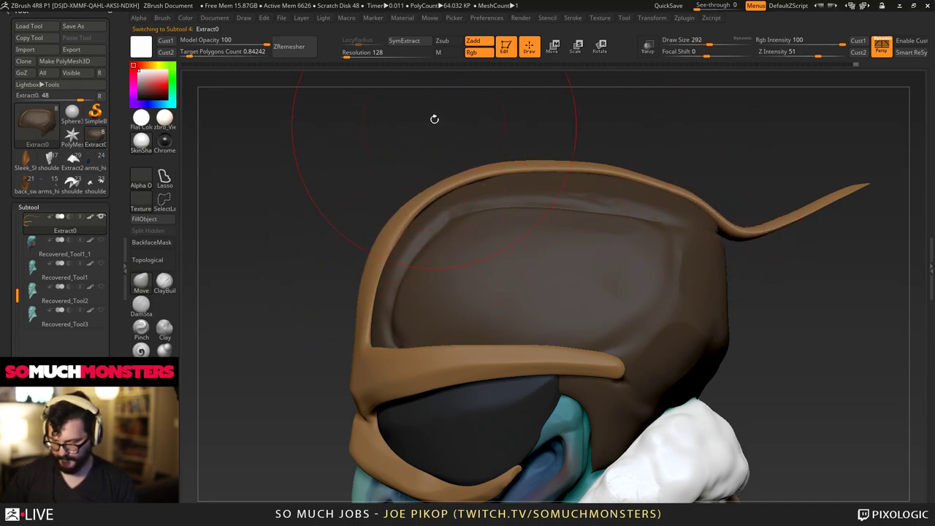
key(bracketright)
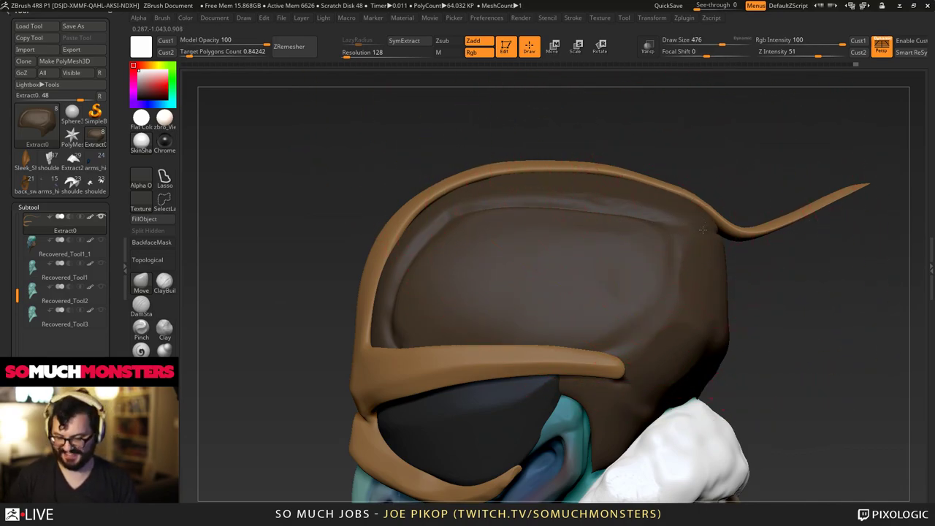
drag(658, 224, 656, 238)
drag(470, 181, 470, 188)
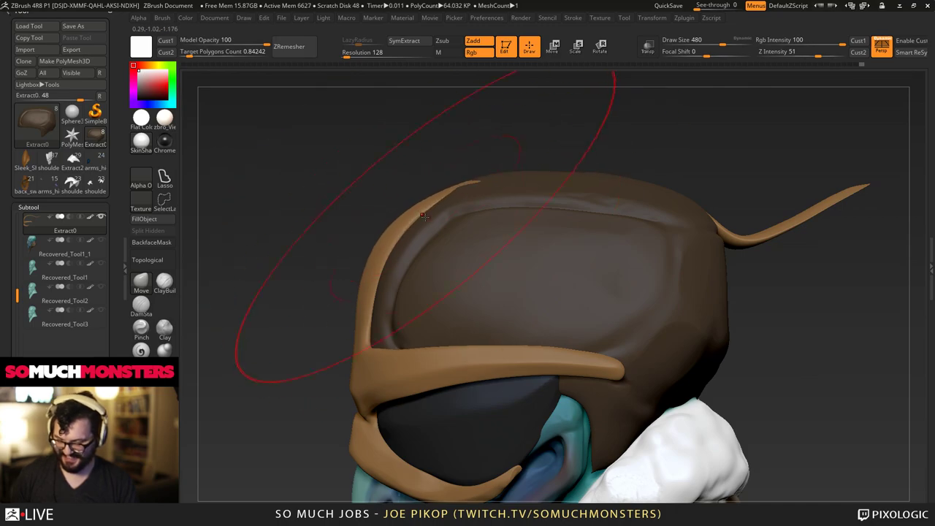
drag(414, 225, 406, 224)
Make the helmet active and reshape its crown with the Move brush to follow the crest and cover the head underneath.
alt+click(515, 205)
mouse_move(589, 207)
mouse_down()
mouse_move(593, 221)
mouse_move(617, 224)
mouse_up()
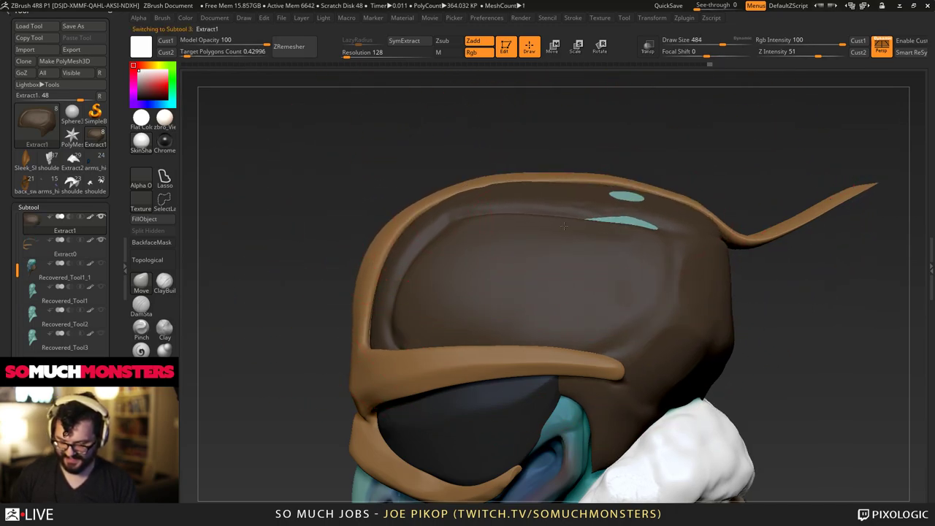
right_drag(676, 217, 596, 233)
drag(596, 232, 593, 224)
right_drag(587, 261, 563, 262)
drag(579, 262, 578, 255)
right_drag(559, 269, 573, 272)
drag(315, 269, 410, 276)
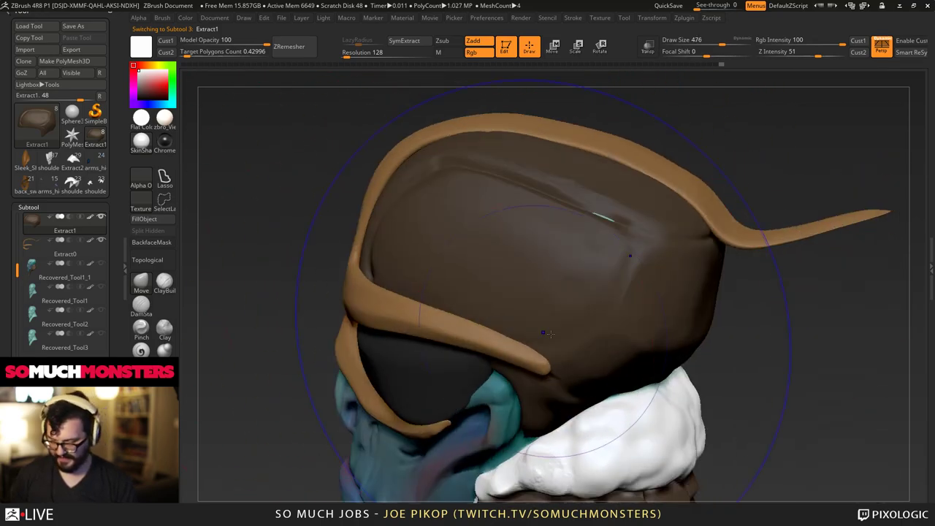
shift+drag(543, 329, 536, 328)
Make the goggle frame active and flatten the front of its lower rim with the TrimDynamic brush at draw size 120.
mouse_move(324, 188)
alt+mouse_down()
mouse_move(319, 273)
mouse_move(367, 267)
alt+mouse_up()
mouse_move(367, 267)
alt+mouse_down()
mouse_move(579, 259)
mouse_move(528, 276)
mouse_move(572, 321)
mouse_move(541, 313)
mouse_move(582, 341)
mouse_move(640, 367)
mouse_move(780, 386)
alt+mouse_up()
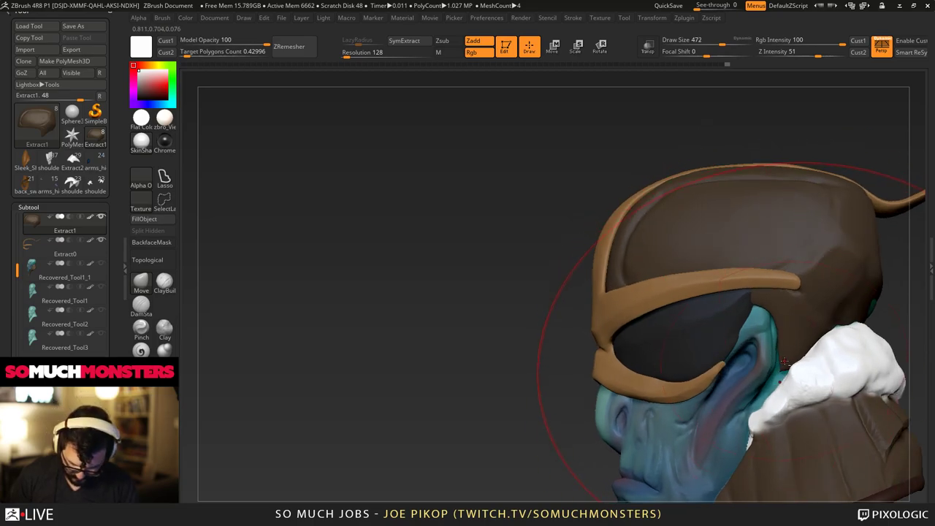
key(f)
drag(747, 358, 778, 409)
mouse_move(228, 354)
alt+mouse_down()
mouse_move(225, 307)
mouse_move(534, 311)
mouse_move(517, 313)
mouse_move(566, 354)
alt+mouse_up()
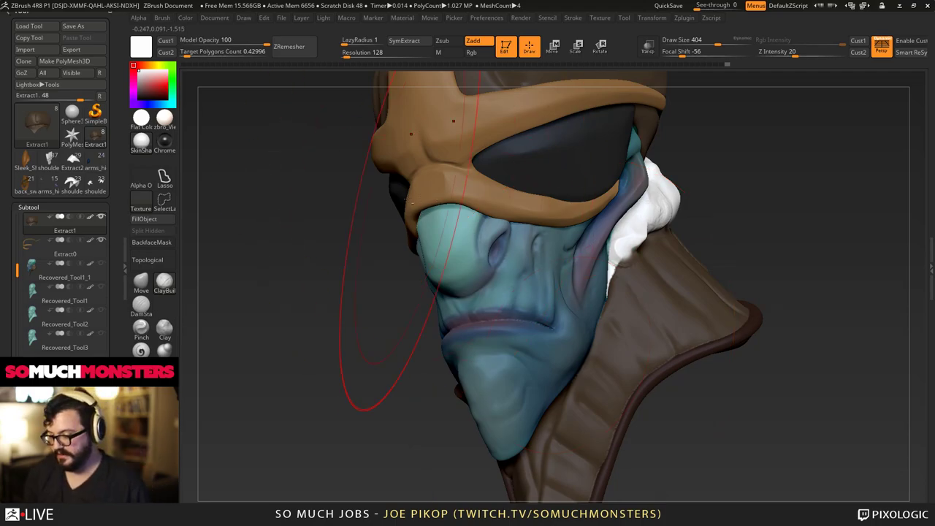
alt+right_drag(455, 238, 530, 303)
click(164, 373)
drag(494, 280, 387, 240)
key(bracketleft)
key(bracketleft)
key(bracketleft)
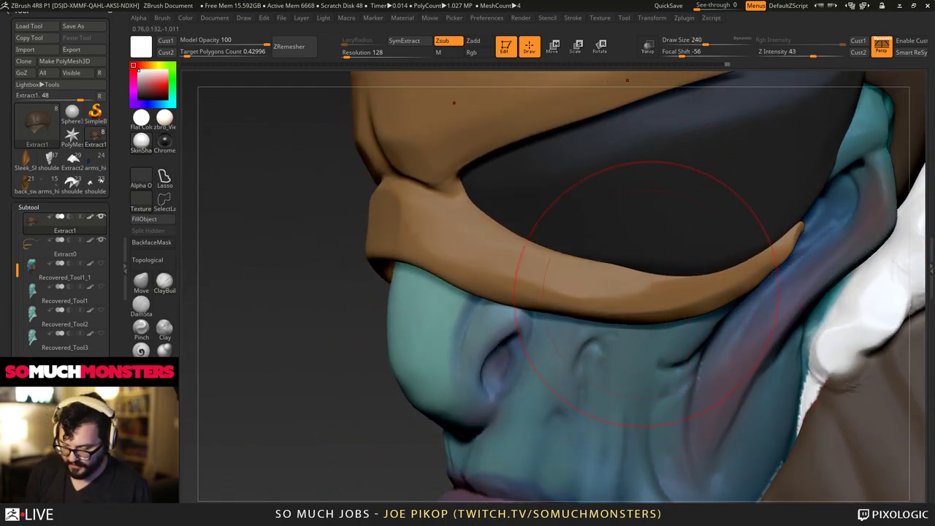
alt+click(625, 293)
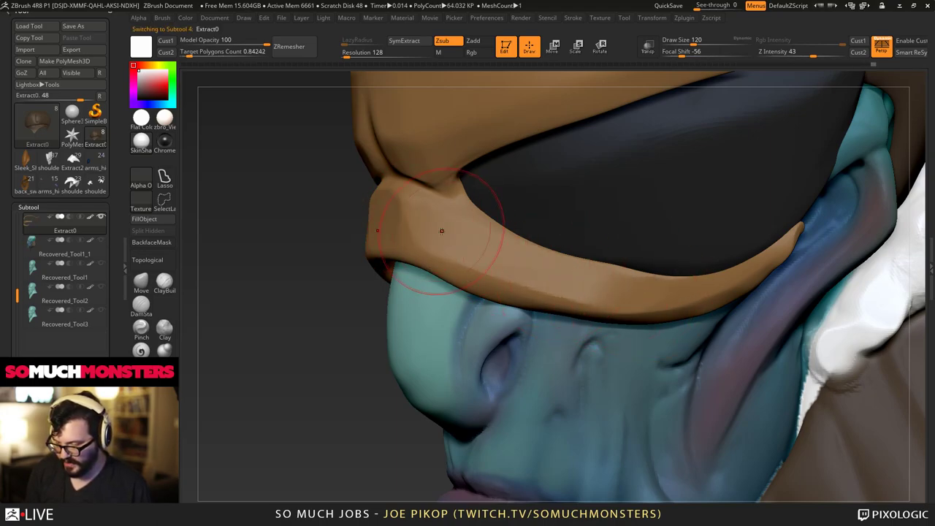
mouse_move(440, 240)
mouse_down()
mouse_move(603, 293)
mouse_move(644, 292)
mouse_up()
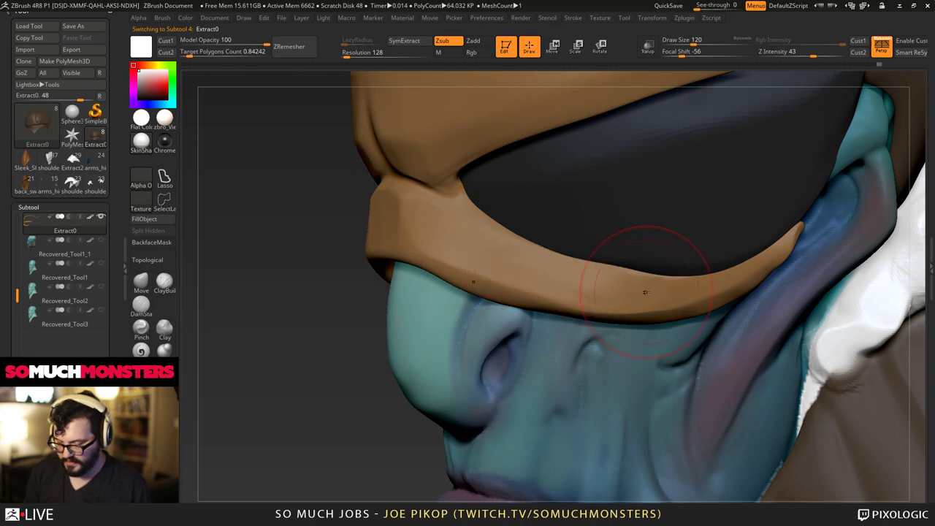
Trim crisp planes along the goggle frame's lower rim, from its outer tip back to the nose bridge.
mouse_move(644, 293)
right_down()
mouse_move(553, 252)
mouse_move(586, 252)
right_up()
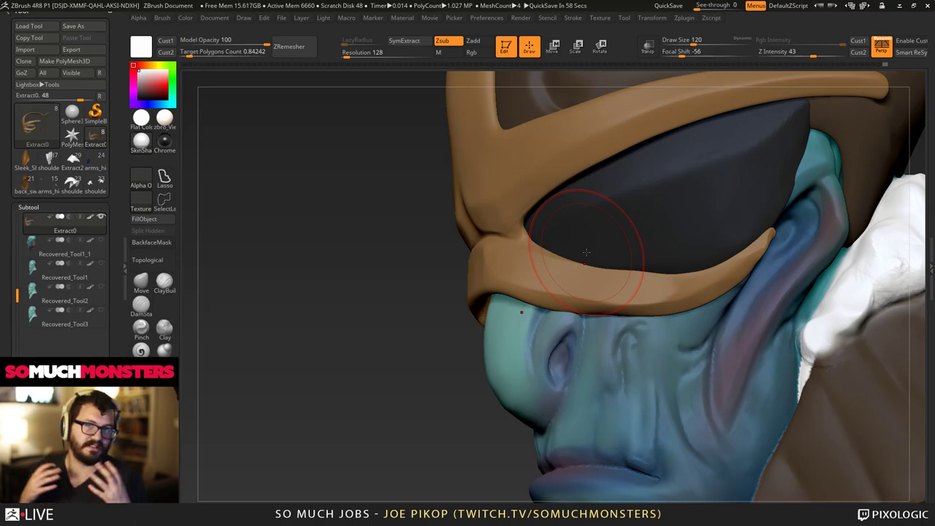
right_drag(586, 252, 704, 281)
mouse_move(803, 198)
right_down()
mouse_move(793, 188)
mouse_move(808, 235)
right_up()
drag(799, 238, 779, 266)
right_drag(781, 265, 744, 271)
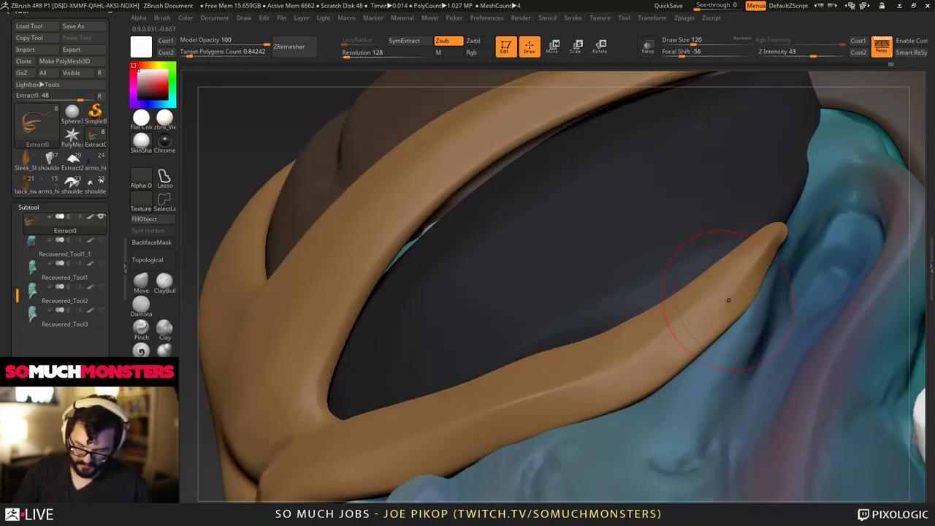
right_drag(662, 354, 630, 367)
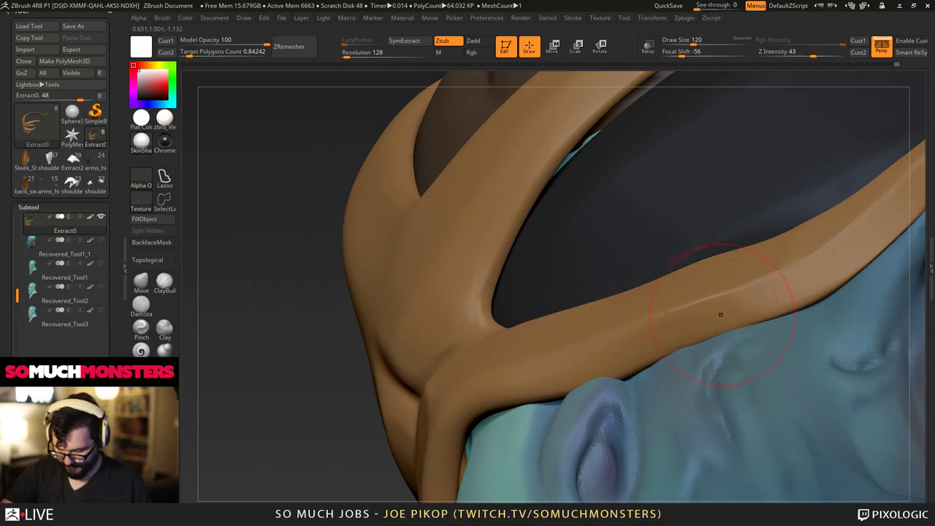
right_drag(573, 362, 584, 292)
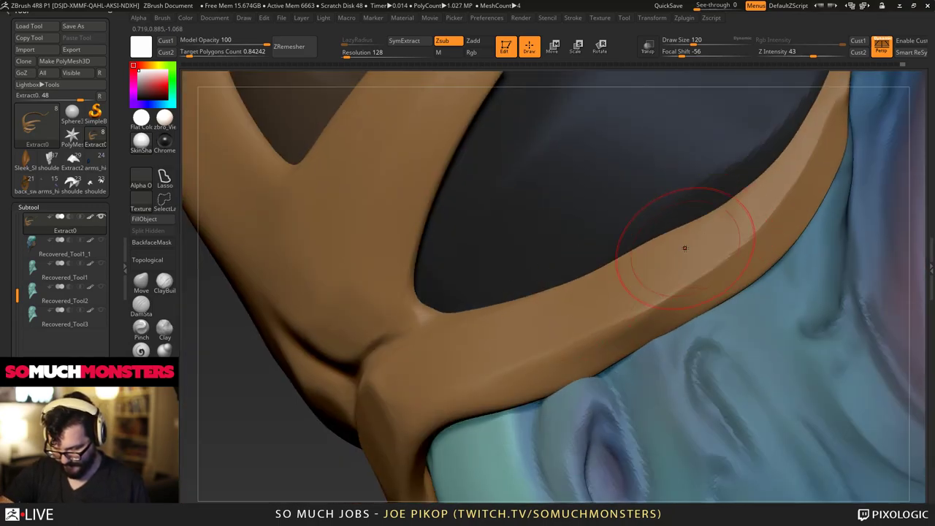
Build raised streaks along the crest from the brow to its rear base with the ClayBuildup brush at draw size 52.
right_drag(647, 302, 438, 183)
mouse_move(365, 247)
alt+right_down()
mouse_move(547, 212)
mouse_move(520, 246)
mouse_move(542, 234)
mouse_move(553, 204)
mouse_move(601, 304)
mouse_move(617, 306)
alt+right_up()
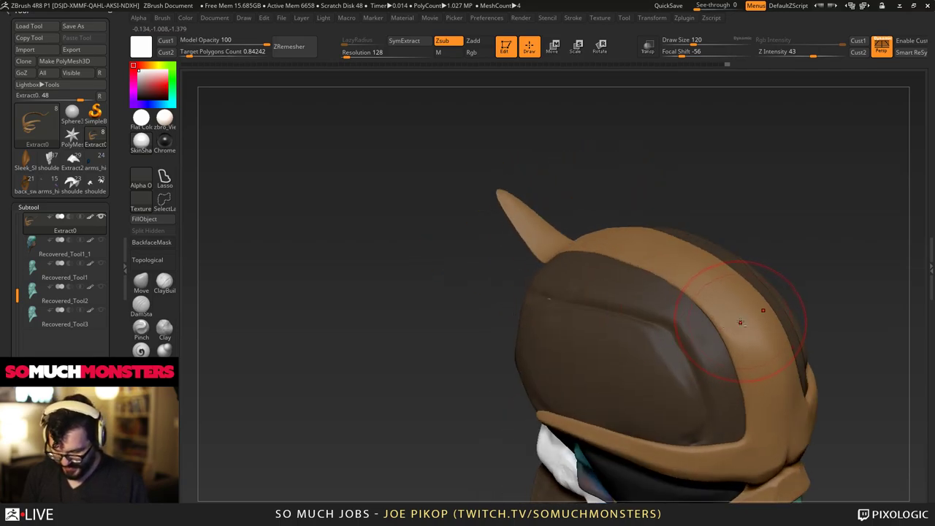
click(167, 283)
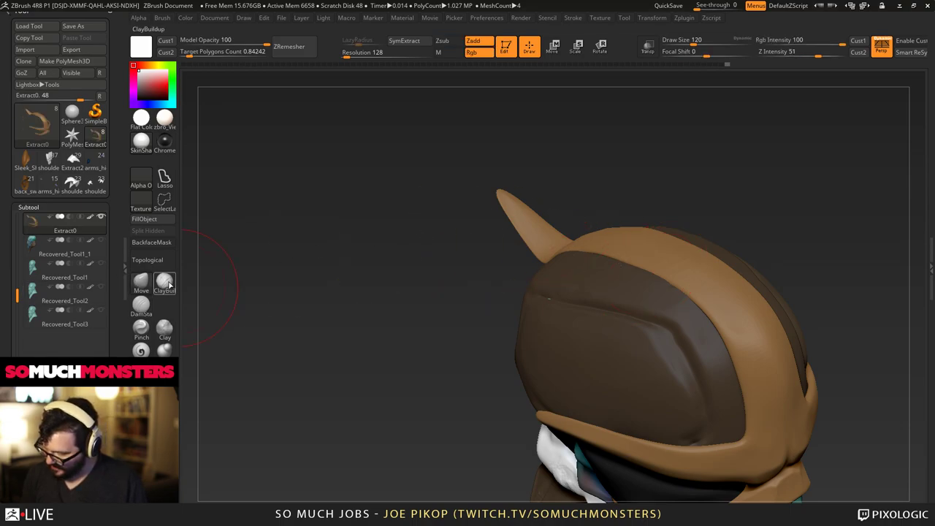
key(bracketleft)
right_drag(787, 429, 791, 421)
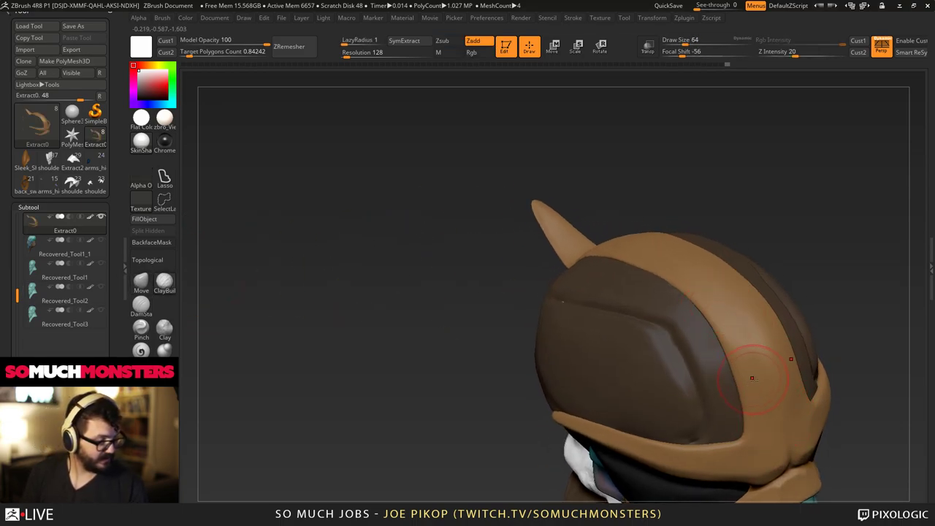
right_drag(757, 380, 798, 448)
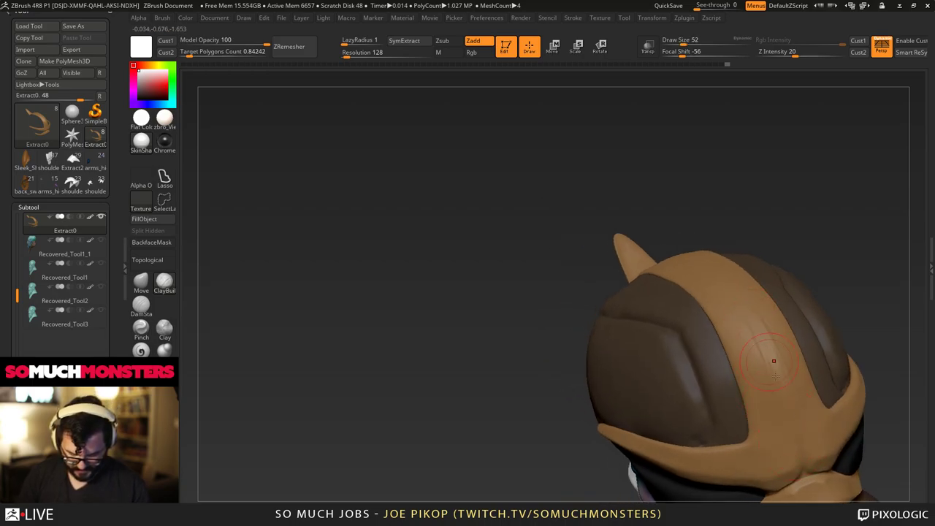
right_drag(722, 269, 755, 324)
drag(755, 324, 645, 193)
mouse_move(720, 277)
right_down()
mouse_move(742, 301)
mouse_move(713, 280)
right_up()
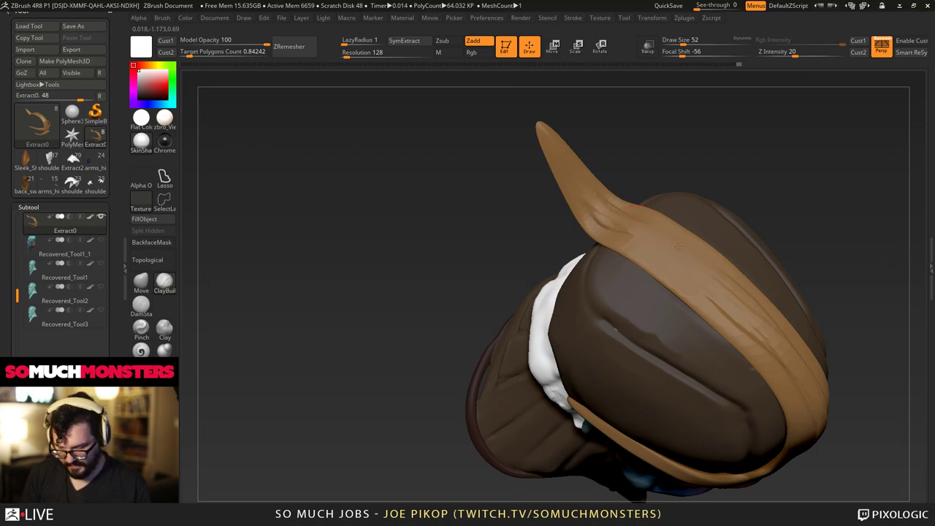
Polish down the raised streaks at the crest's rear base and along its upper stretch with a soft brush at intensity 10.
mouse_move(677, 247)
right_down()
mouse_move(712, 240)
mouse_move(706, 218)
right_up()
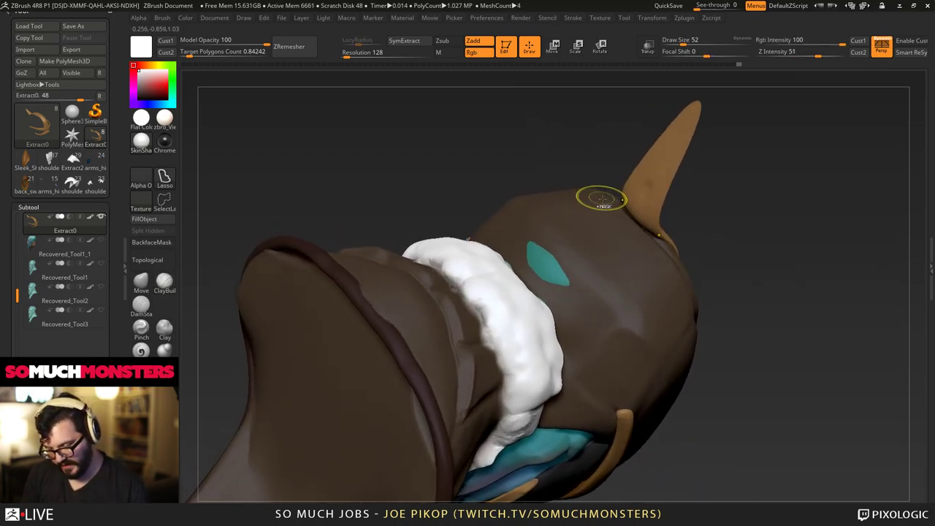
right_drag(601, 199, 505, 235)
click(142, 306)
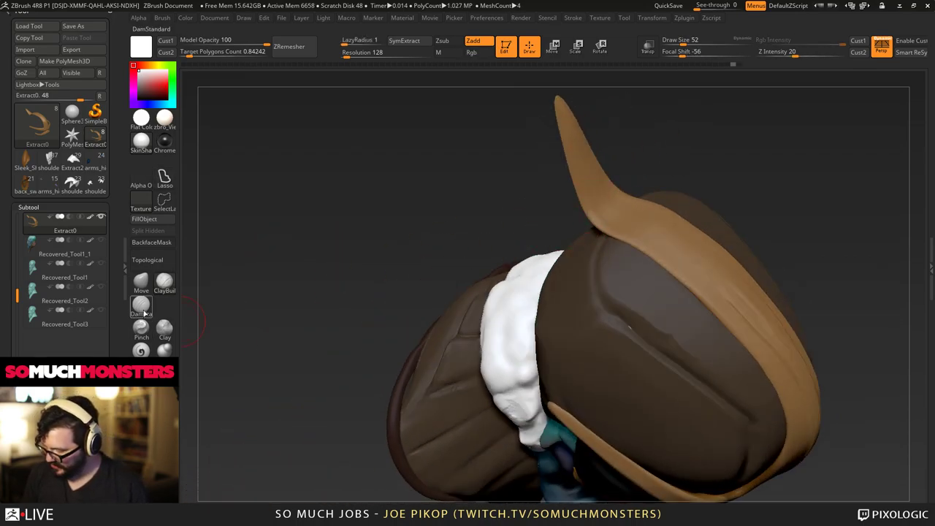
click(164, 350)
right_drag(833, 315, 769, 325)
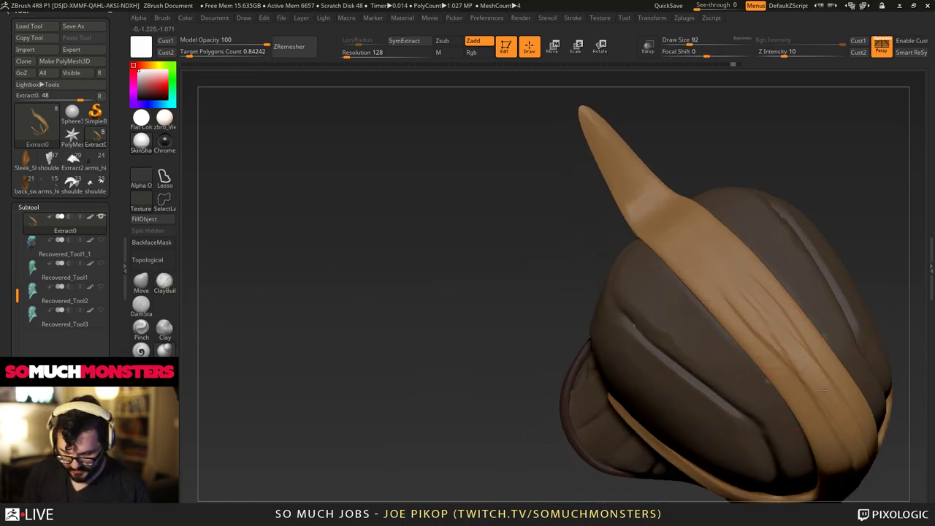
drag(822, 390, 683, 256)
right_drag(620, 166, 650, 144)
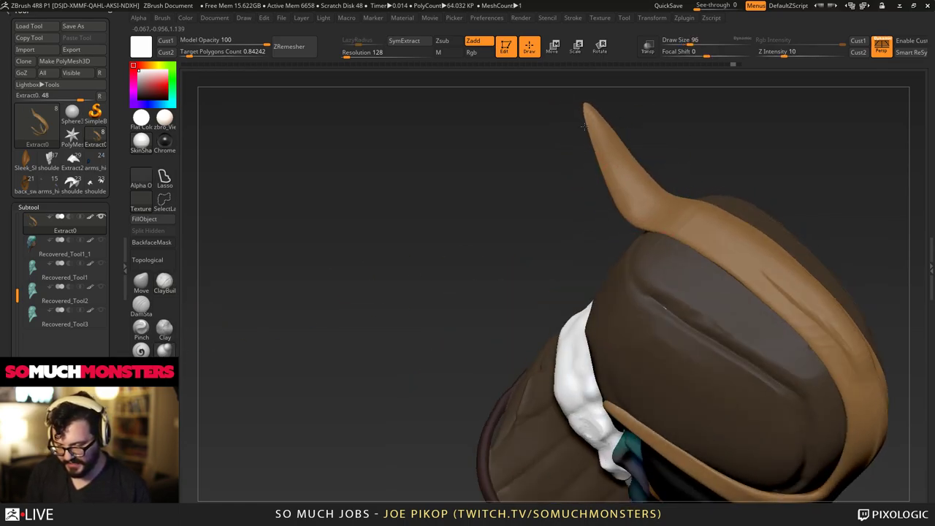
Smooth away the remaining streaks along the crest from its rear bend down to the brow at draw size 96.
right_drag(584, 126, 610, 150)
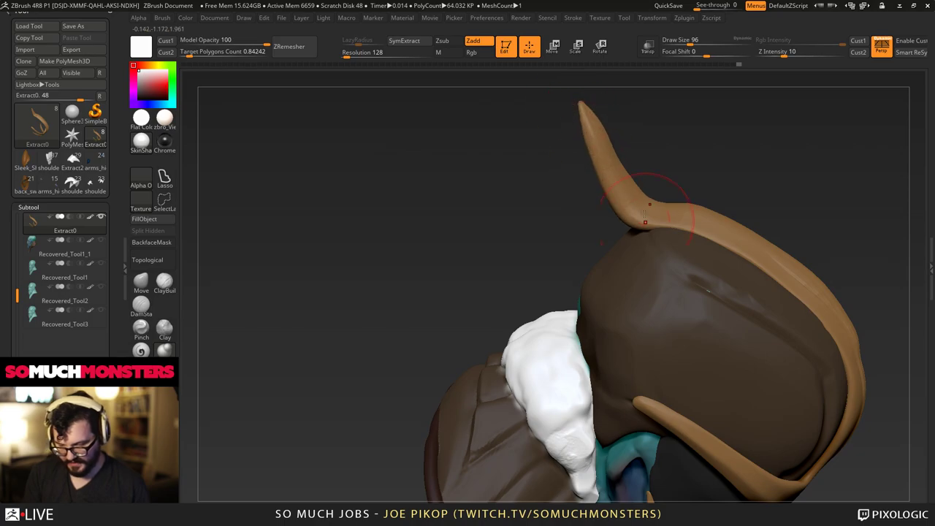
right_drag(645, 222, 661, 204)
right_drag(818, 322, 693, 242)
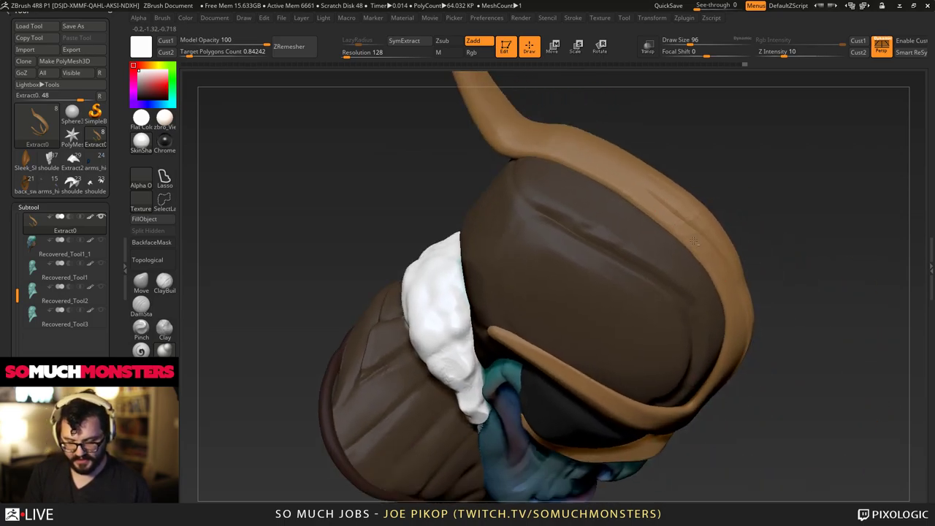
shift+drag(694, 238, 674, 208)
right_drag(668, 203, 755, 358)
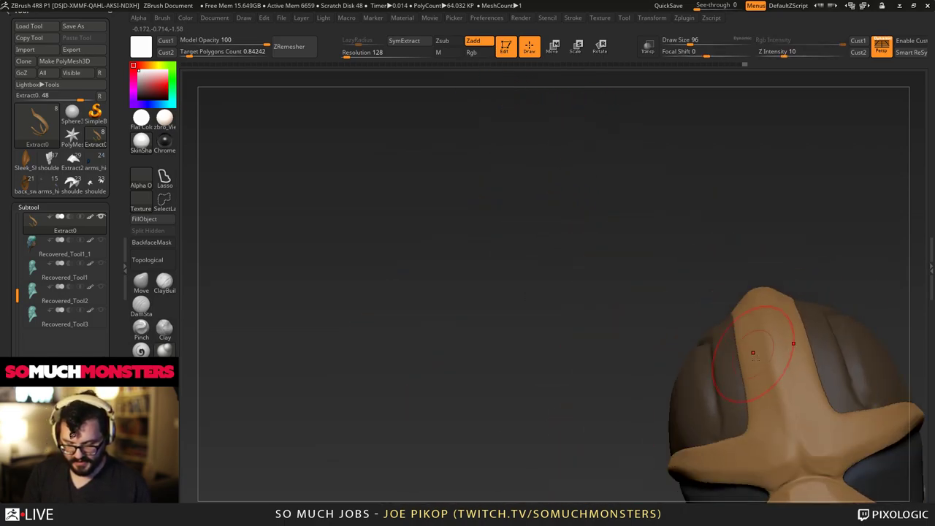
right_drag(733, 256, 772, 339)
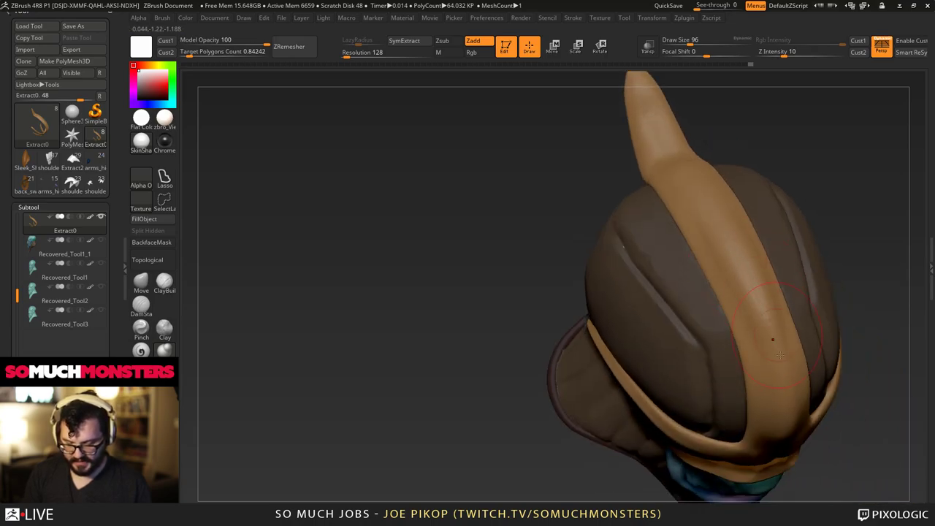
Polish the crest's surface and edges over the top of the helmet with a smaller brush at draw size 44.
right_drag(680, 155, 687, 192)
key(bracketleft)
key(bracketleft)
key(bracketleft)
key(bracketleft)
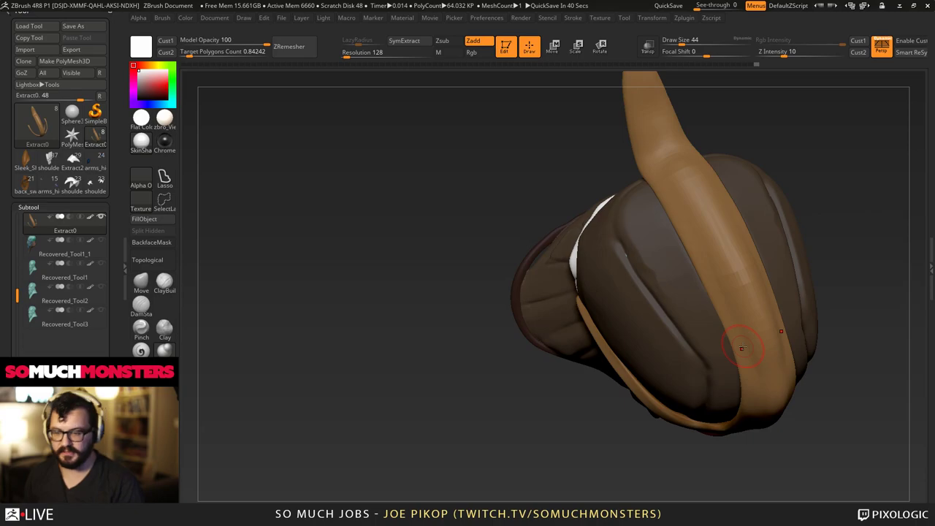
drag(818, 394, 523, 159)
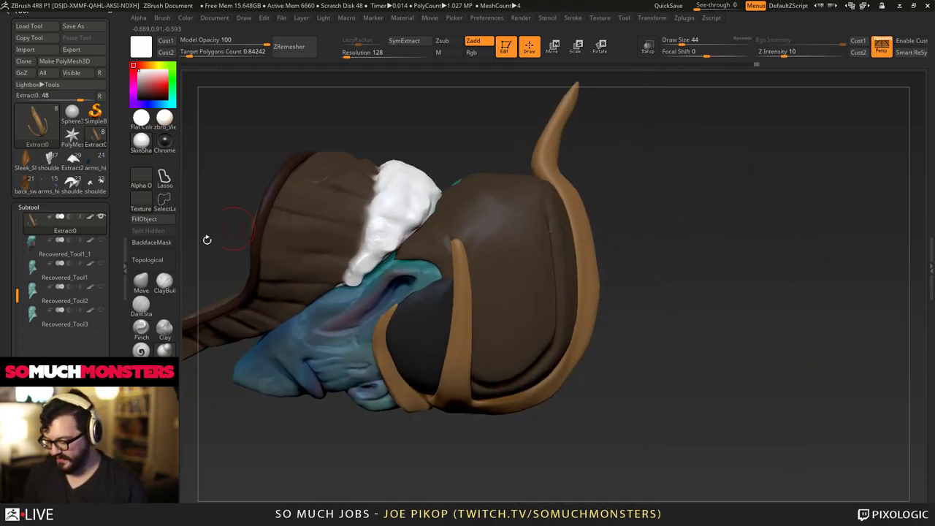
Adjust the crest's profile near its rear bend with the Move brush at draw size 96 and smooth the spike.
click(141, 281)
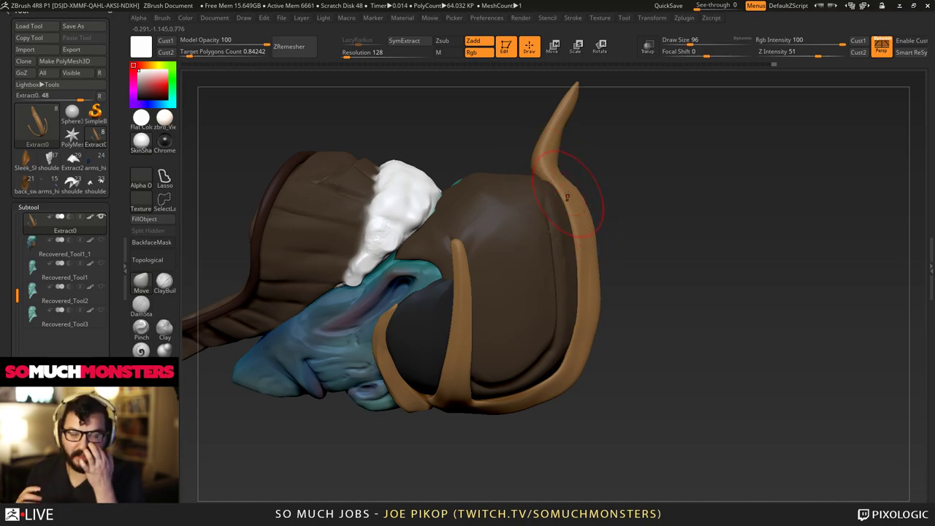
right_drag(566, 196, 620, 297)
mouse_move(643, 237)
shift+mouse_down()
mouse_move(685, 181)
mouse_move(661, 212)
shift+mouse_up()
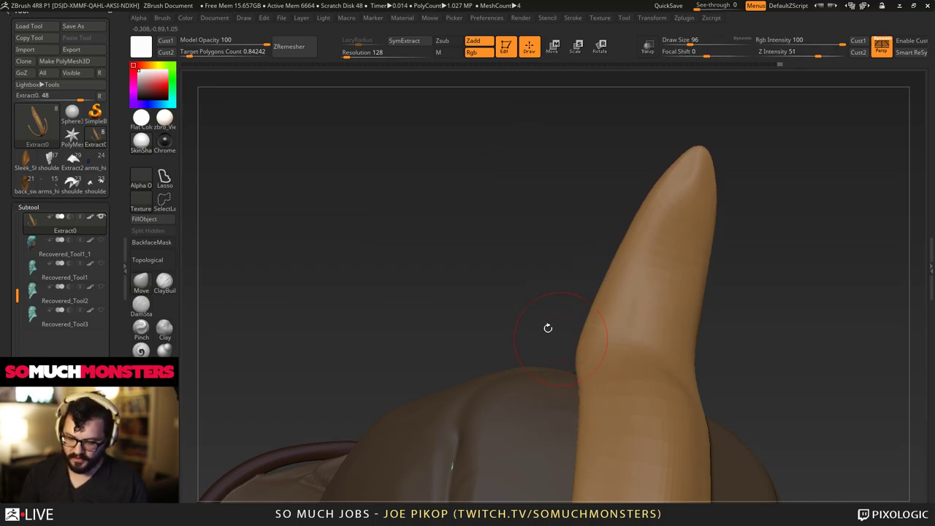
Trim flat planes along the crest's rear spike from its bend toward the tip at draw size 100.
click(142, 351)
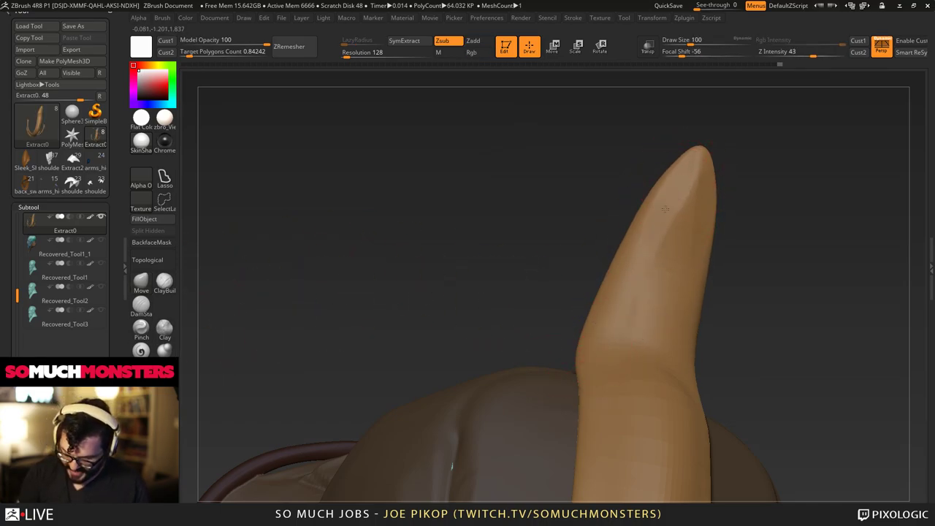
right_drag(627, 314, 626, 286)
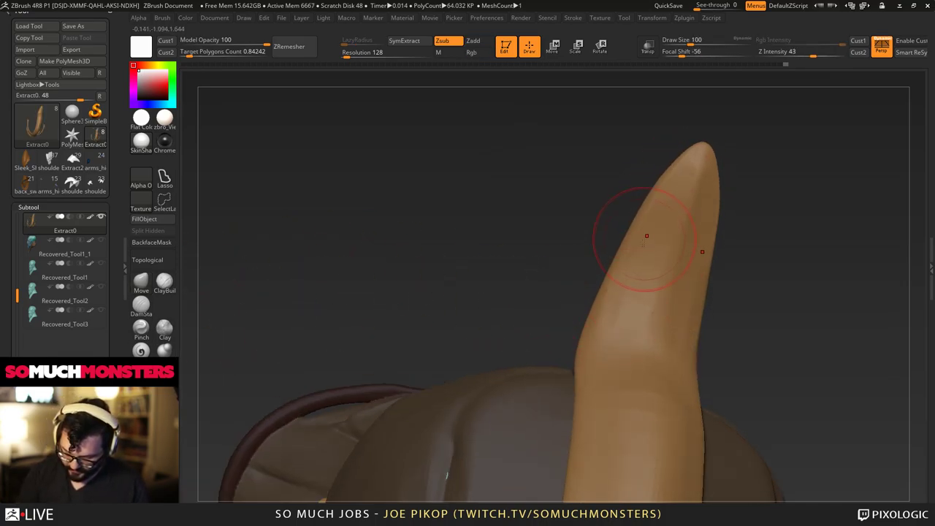
drag(632, 318, 640, 274)
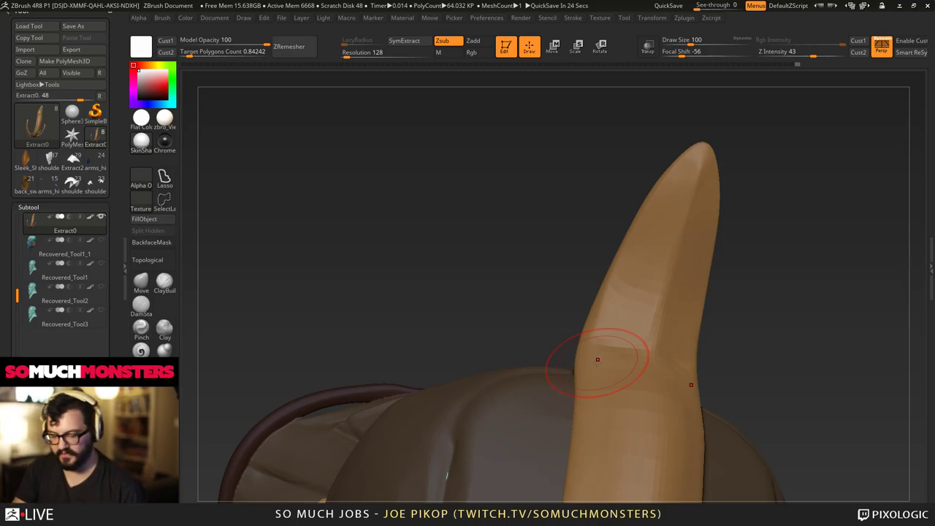
drag(639, 205, 487, 267)
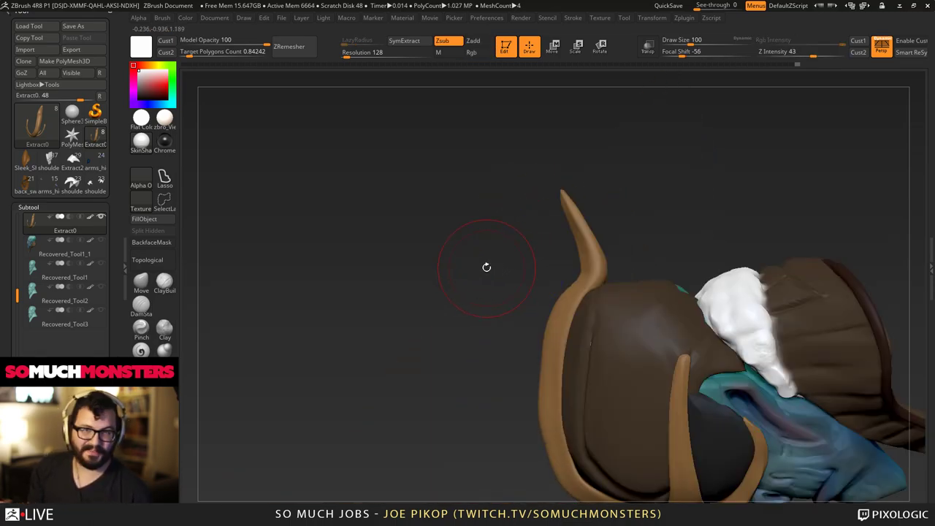
Pull the crest's profile slightly outward over the crown and brow with the Move brush, enlarging it to draw size 164.
click(141, 281)
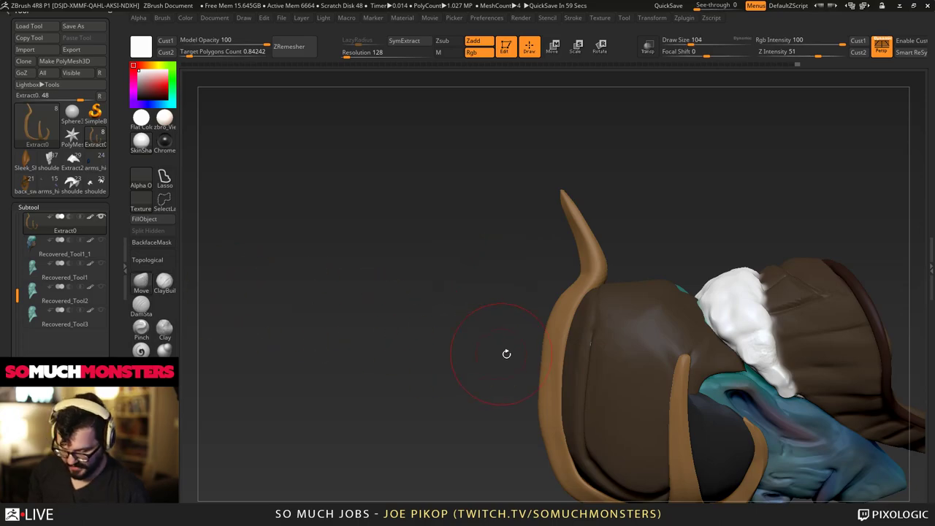
key(bracketright)
drag(548, 387, 544, 388)
drag(565, 328, 559, 329)
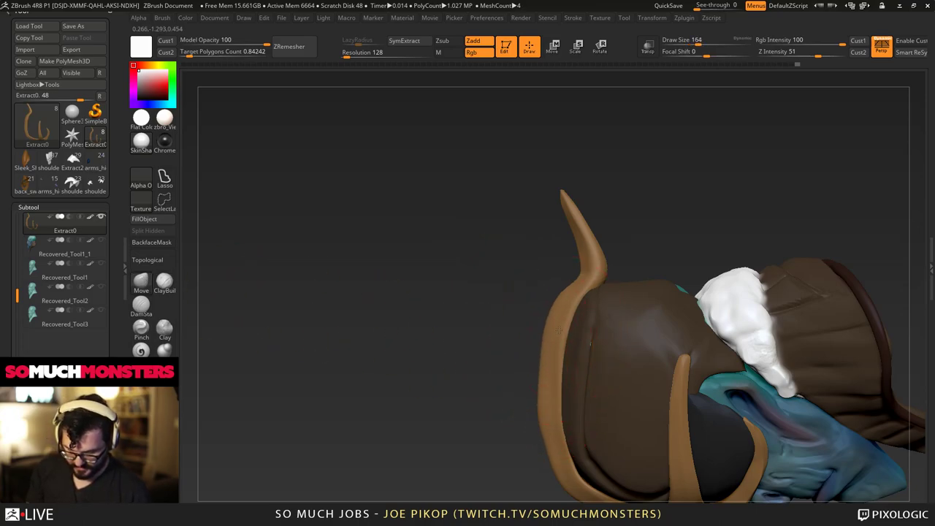
drag(583, 471, 573, 475)
Make the helmet active, nudge its front edge toward the crest with the Move brush, and smooth the front corner.
mouse_move(556, 444)
alt+right_down()
mouse_move(546, 366)
mouse_move(555, 366)
alt+right_up()
alt+click(584, 399)
drag(587, 407, 580, 414)
mouse_move(580, 414)
right_down()
mouse_move(612, 458)
mouse_move(612, 439)
right_up()
shift+drag(626, 433, 631, 435)
shift+drag(588, 401, 582, 397)
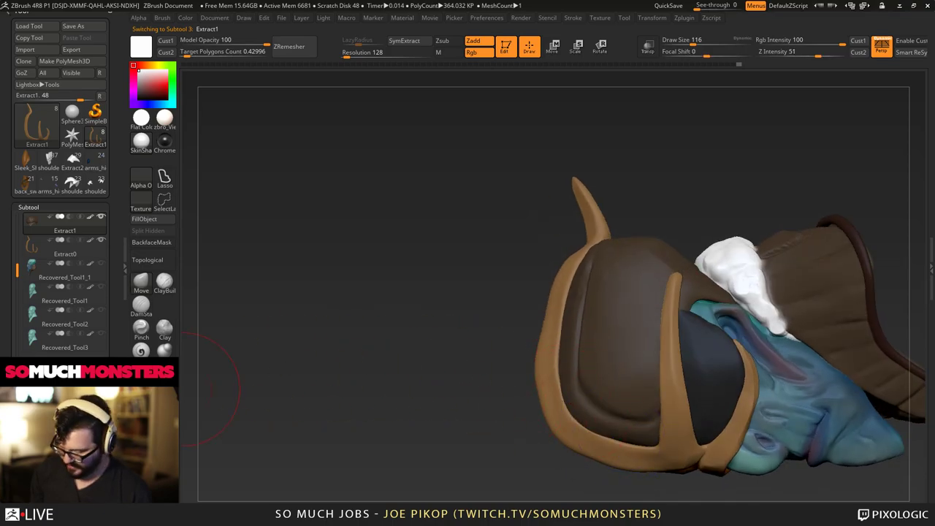
Flatten broad planes across the helmet's raised side panel with a trimming brush at draw size 124.
click(141, 305)
drag(443, 440, 440, 424)
mouse_move(421, 353)
alt+mouse_down()
mouse_move(422, 416)
mouse_move(343, 380)
alt+mouse_up()
mouse_move(464, 318)
right_down()
mouse_move(526, 357)
mouse_move(428, 282)
mouse_move(544, 365)
mouse_move(608, 360)
right_up()
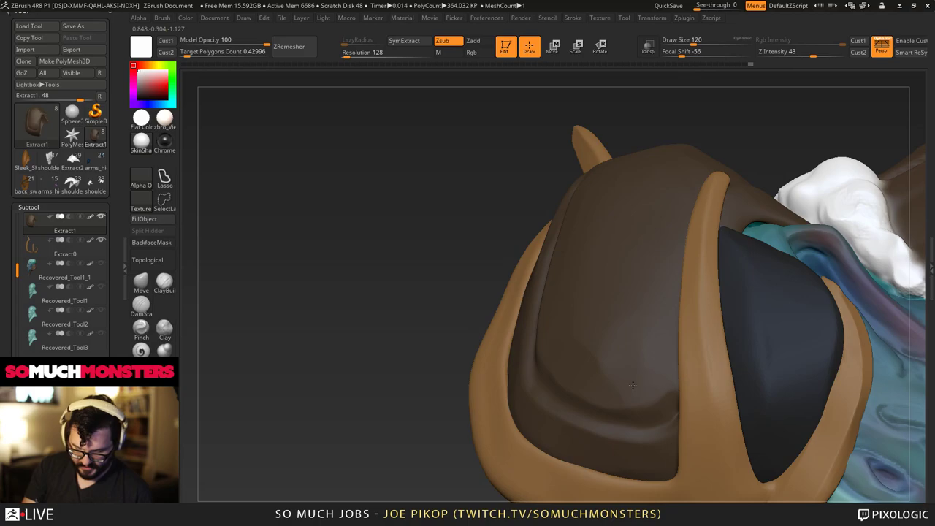
mouse_move(605, 305)
right_down()
mouse_move(610, 327)
mouse_move(624, 332)
mouse_move(612, 169)
right_up()
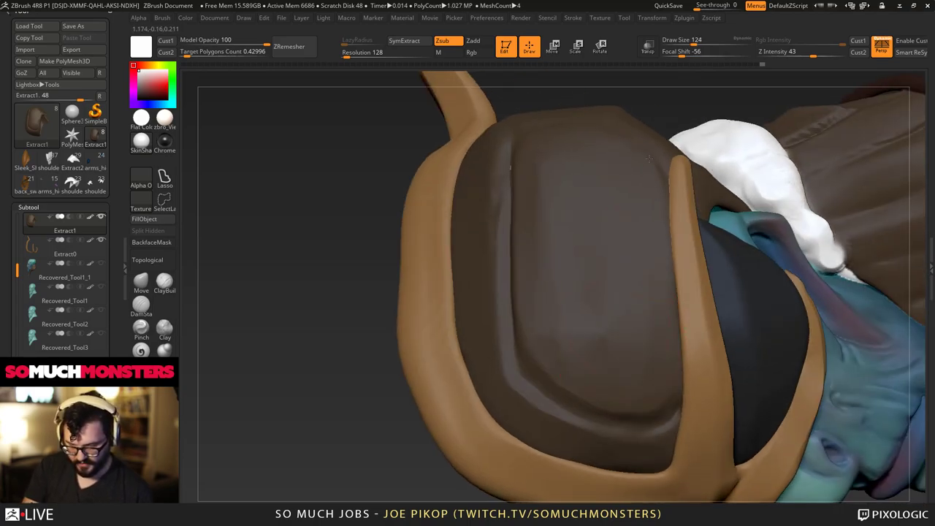
mouse_move(561, 359)
mouse_down()
mouse_move(536, 200)
mouse_move(539, 346)
mouse_up()
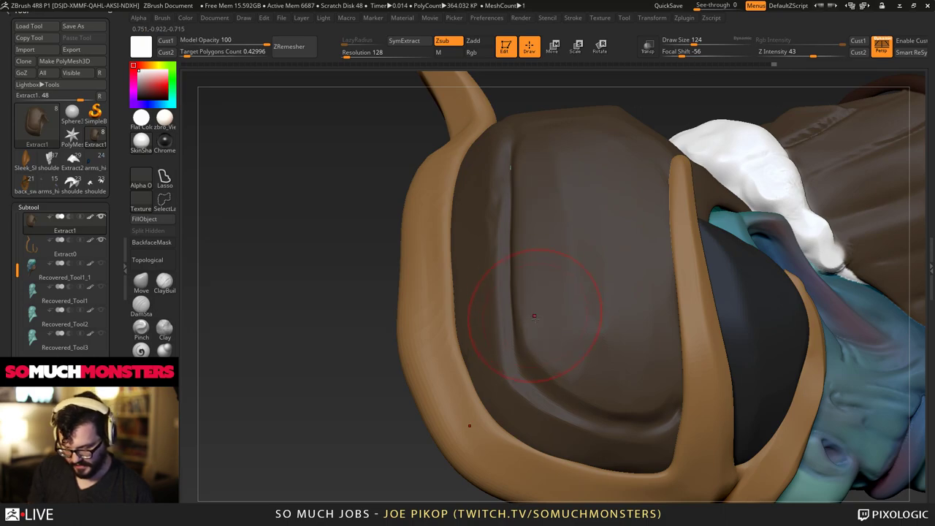
right_drag(534, 316, 598, 379)
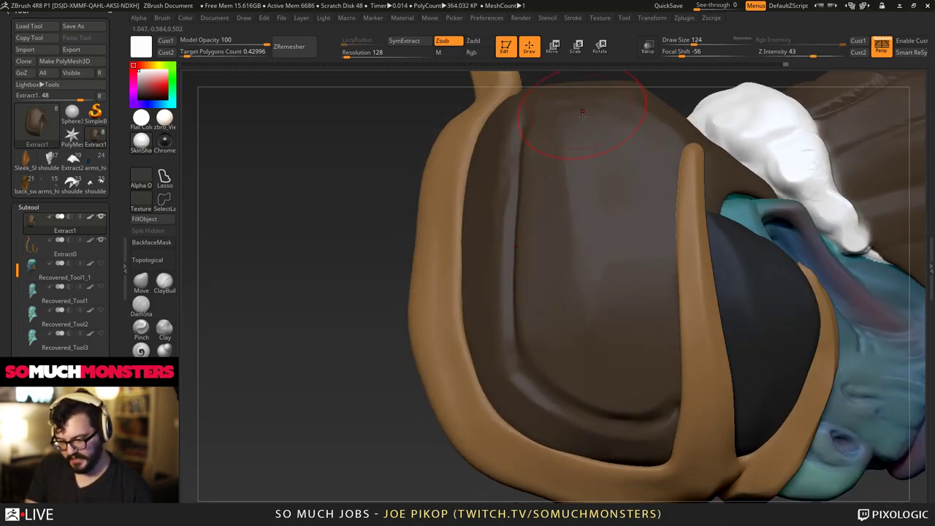
Smooth the transitions between the planes on the helmet's side panel.
alt+right_drag(594, 156, 485, 326)
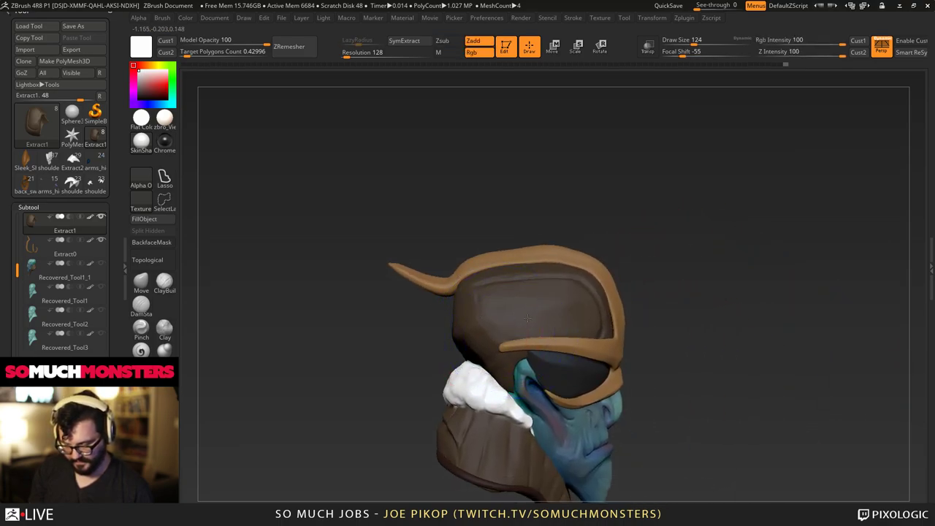
right_drag(578, 316, 543, 320)
shift+drag(544, 320, 566, 311)
mouse_move(643, 322)
right_down()
mouse_move(597, 322)
mouse_move(584, 310)
right_up()
ctrl+right_drag(584, 311, 593, 337)
Sharpen the groove bordering the helmet's raised side panel from front to rear with the DamStandard brush.
click(141, 301)
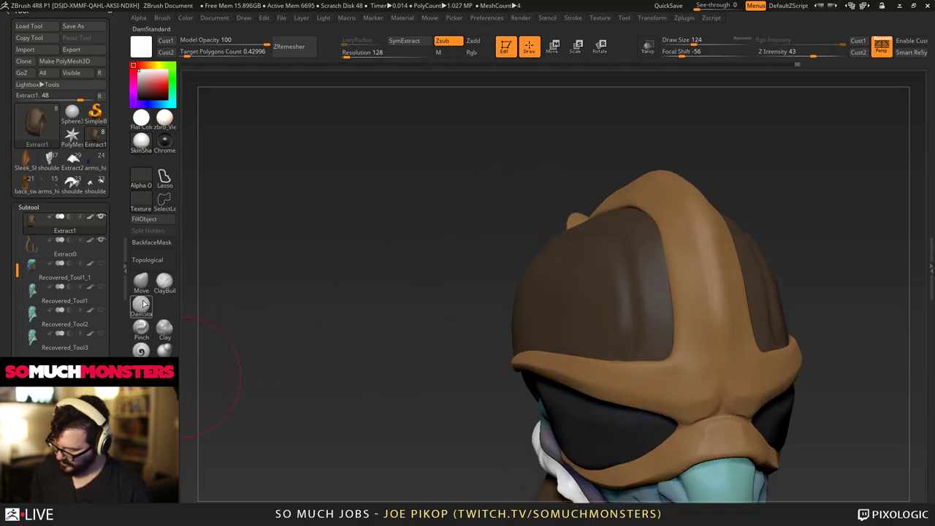
key(bracketleft)
key(bracketleft)
key(bracketleft)
key(bracketleft)
key(bracketleft)
key(bracketleft)
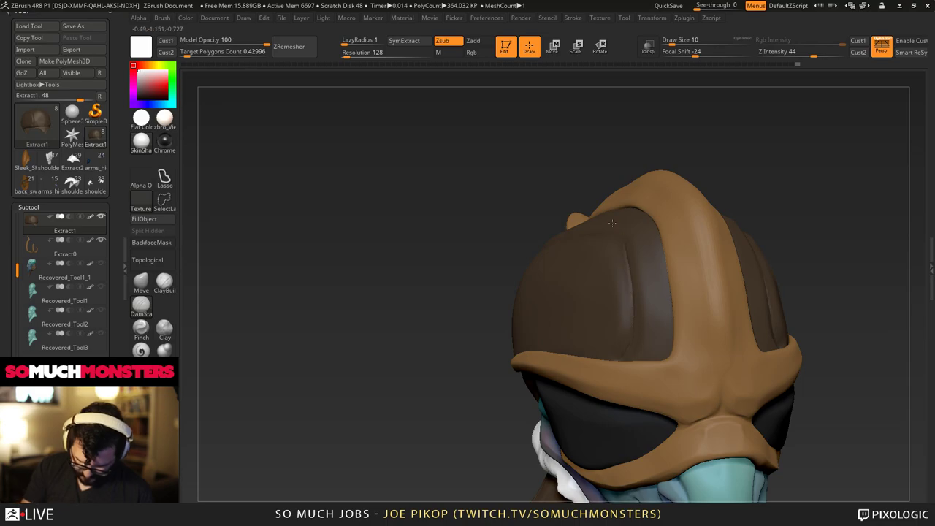
right_drag(631, 287, 661, 363)
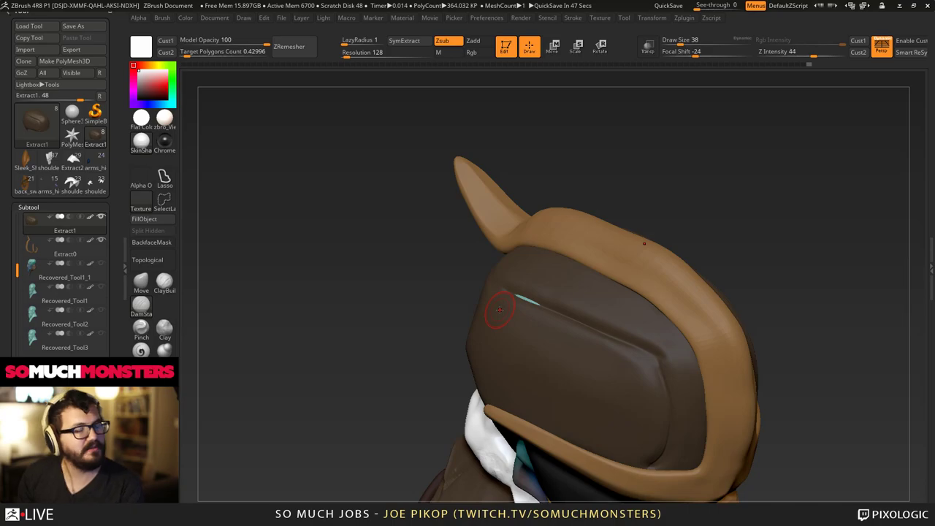
mouse_move(504, 267)
right_down()
mouse_move(509, 284)
mouse_move(533, 238)
mouse_move(538, 251)
right_up()
Fit the helmet's upper side and front edge against the crest with the Move brush at draw size 230.
click(141, 282)
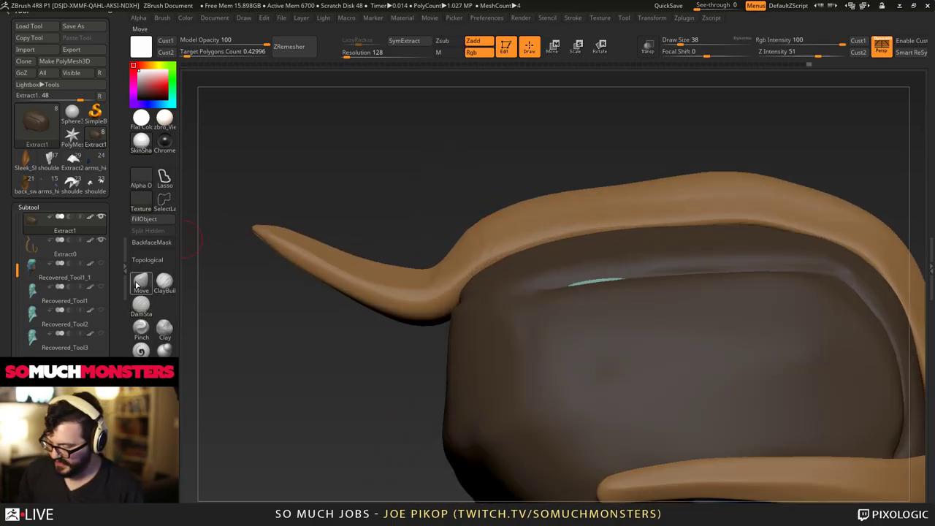
key(bracketright)
key(bracketright)
key(bracketright)
key(bracketright)
key(bracketright)
key(bracketright)
key(bracketright)
key(bracketright)
key(bracketright)
key(bracketright)
key(bracketright)
key(bracketright)
key(bracketright)
key(bracketright)
key(bracketright)
key(bracketright)
key(bracketright)
key(bracketright)
key(bracketright)
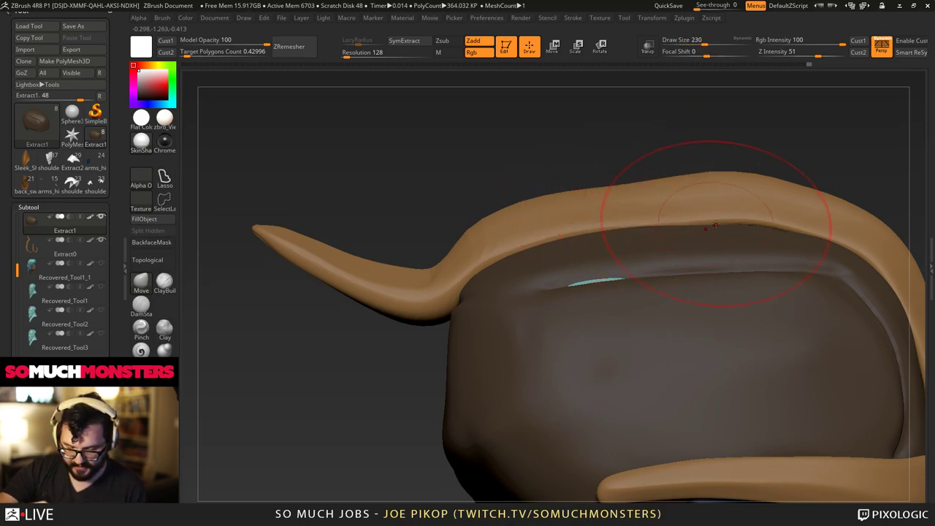
drag(717, 225, 723, 220)
drag(778, 229, 780, 214)
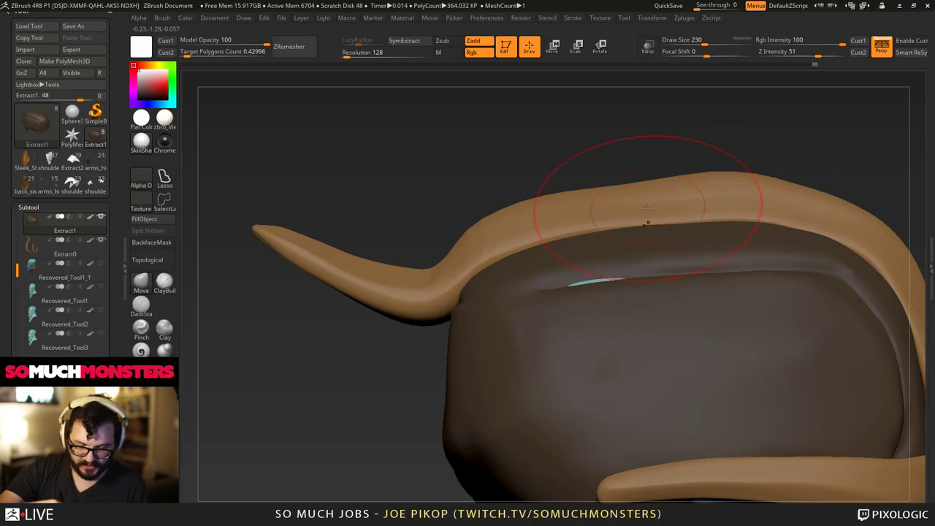
drag(618, 187, 616, 189)
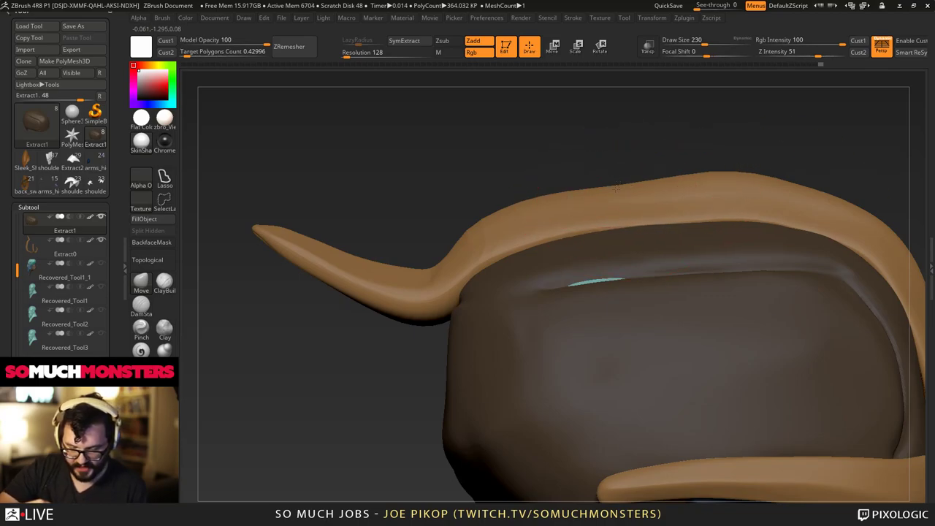
alt+right_drag(616, 185, 520, 98)
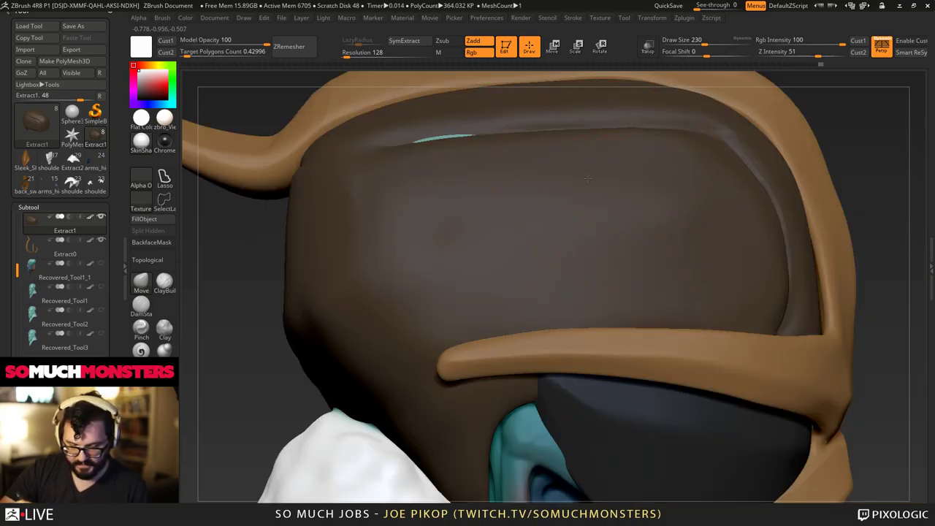
alt+right_drag(616, 185, 557, 349)
drag(553, 349, 552, 240)
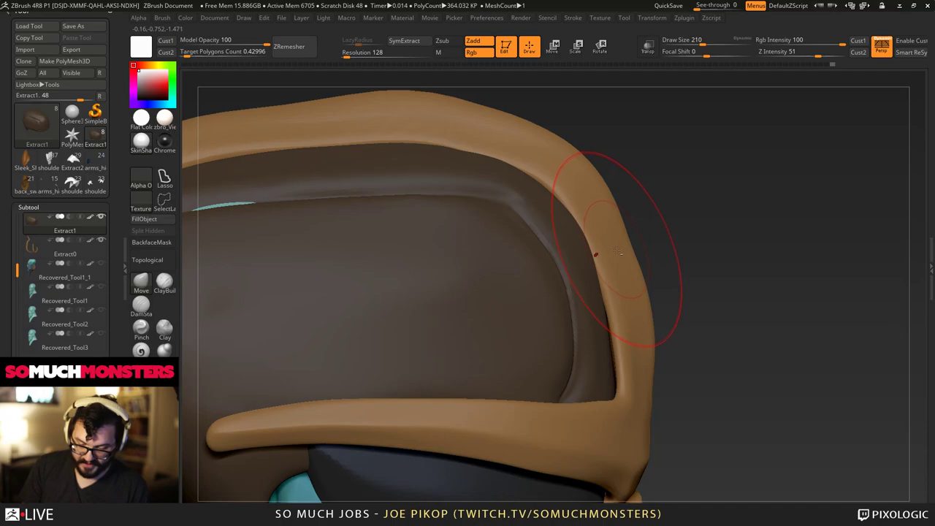
Make the crest active and reshape its front curve above the brow with the Move brush at draw size 198.
alt+click(620, 251)
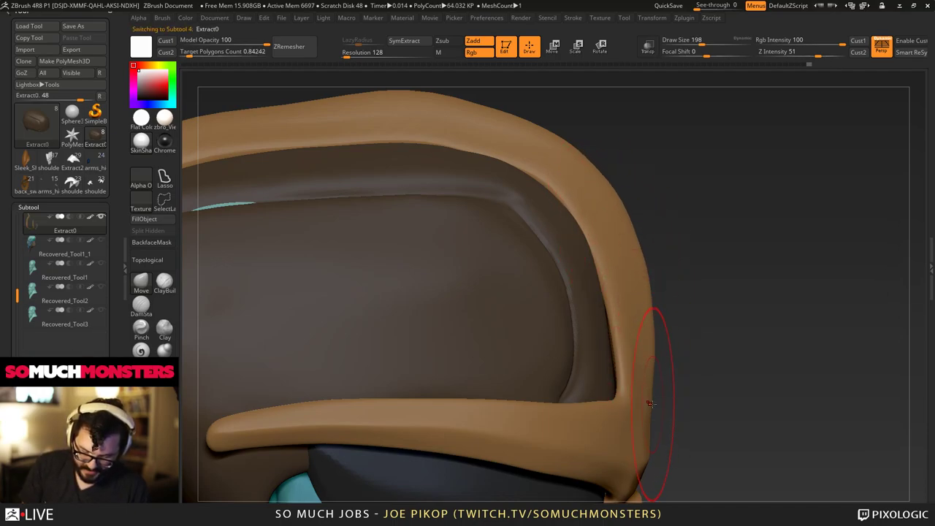
drag(658, 380, 629, 392)
right_drag(630, 392, 653, 382)
right_drag(615, 229, 580, 218)
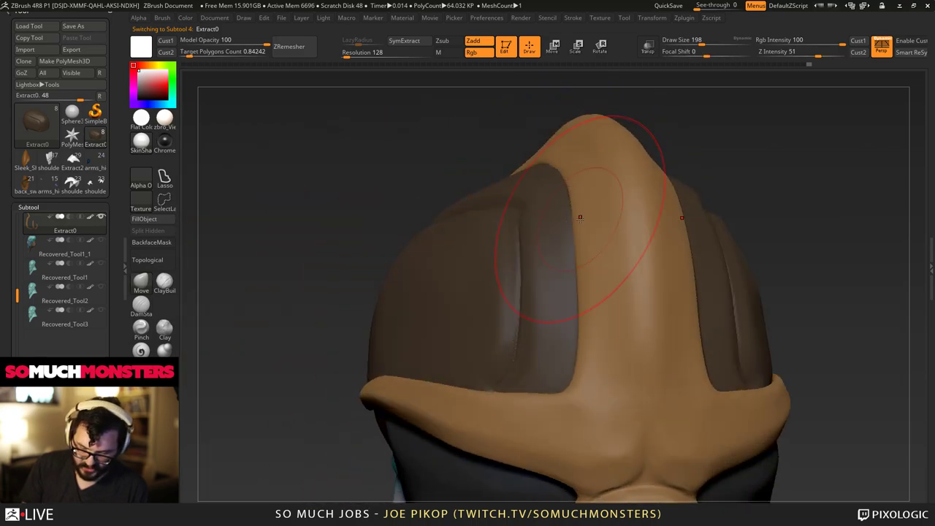
Flatten the crest's front surface above the brow into planes with the planing brush at draw size 78.
key(1)
key(bracketleft)
key(bracketleft)
key(bracketleft)
key(bracketleft)
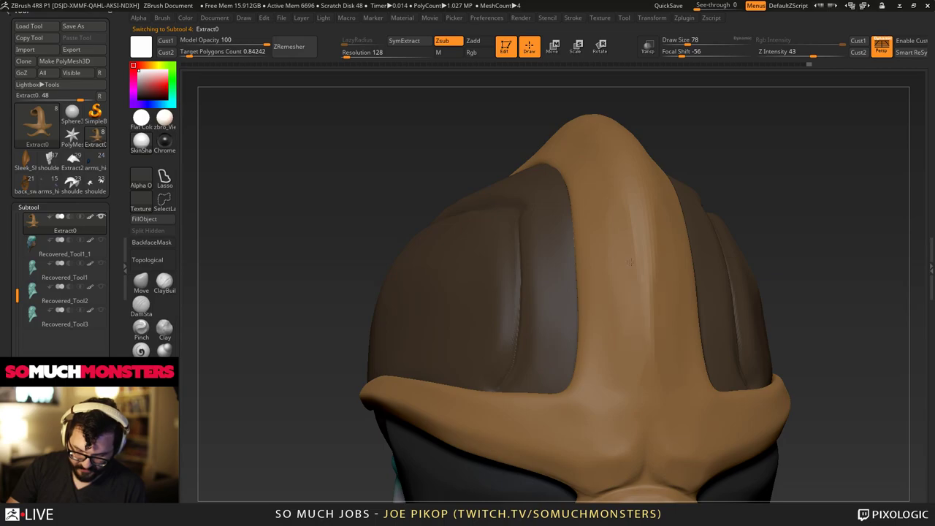
mouse_move(631, 262)
right_down()
mouse_move(642, 334)
mouse_move(635, 262)
right_up()
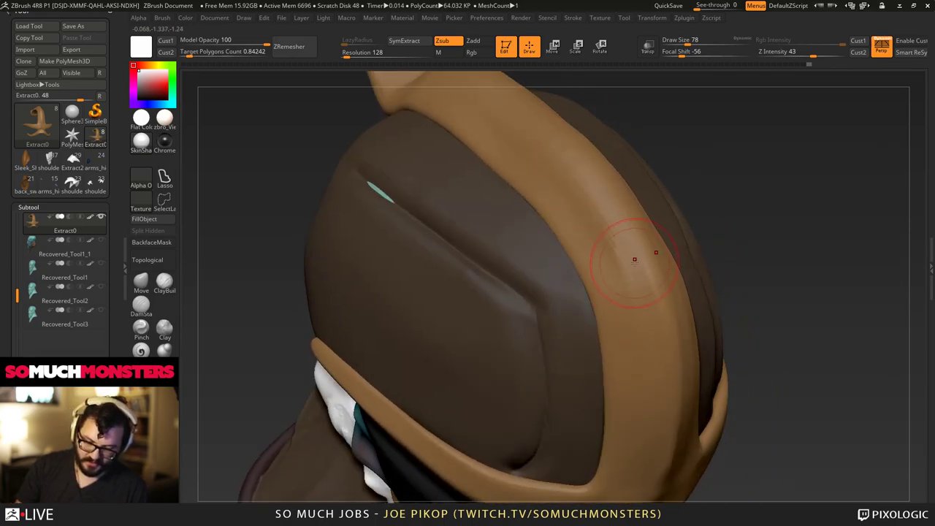
drag(634, 260, 650, 347)
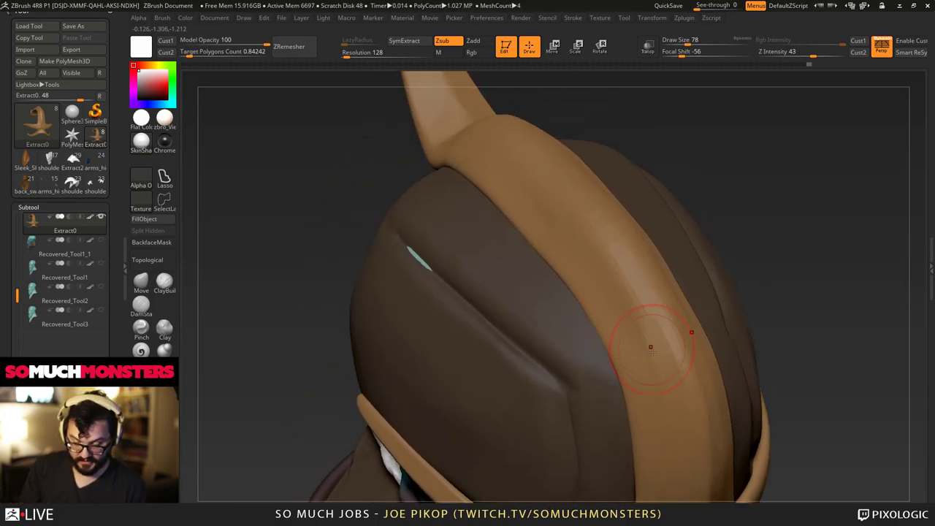
mouse_move(621, 245)
mouse_down()
mouse_move(660, 360)
mouse_move(628, 342)
mouse_move(653, 365)
mouse_up()
drag(615, 302, 646, 353)
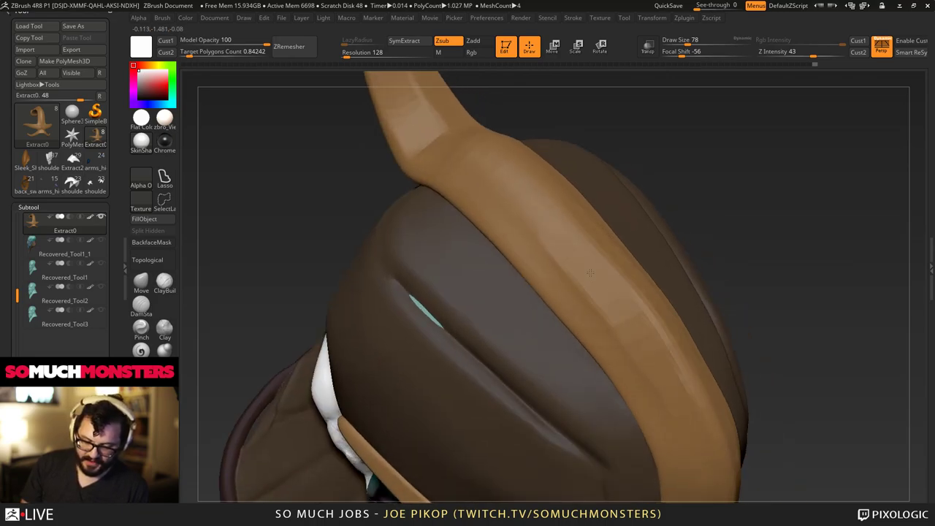
Flatten the crest's top between the brow and the rear horn at draw size 86 and smooth the transitions between its planes.
drag(476, 166, 460, 153)
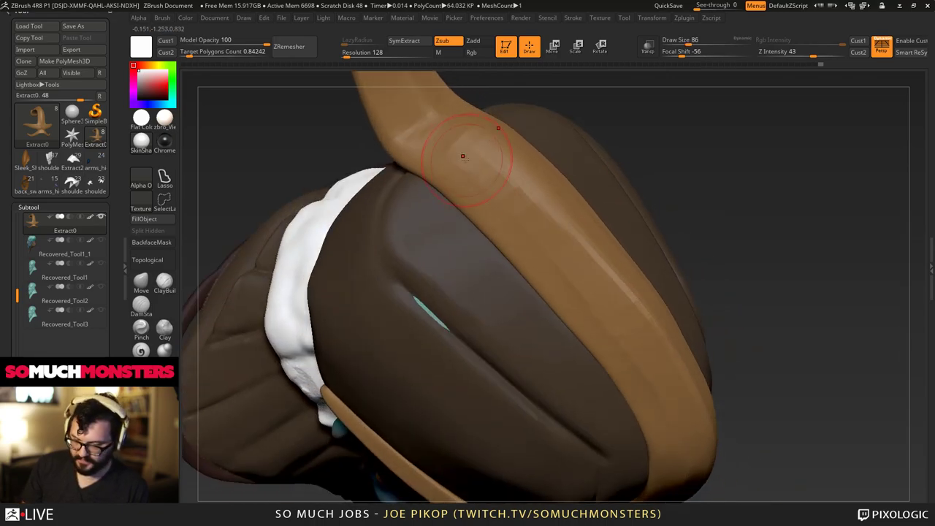
right_drag(575, 271, 490, 183)
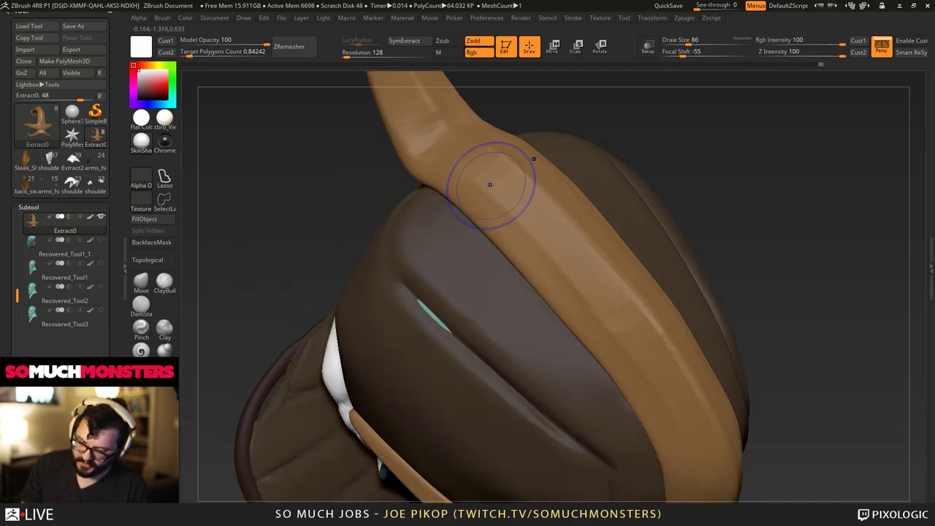
shift+drag(490, 184, 674, 401)
mouse_move(674, 401)
ctrl+right_down()
mouse_move(475, 209)
mouse_move(512, 214)
mouse_move(562, 295)
mouse_move(495, 176)
ctrl+right_up()
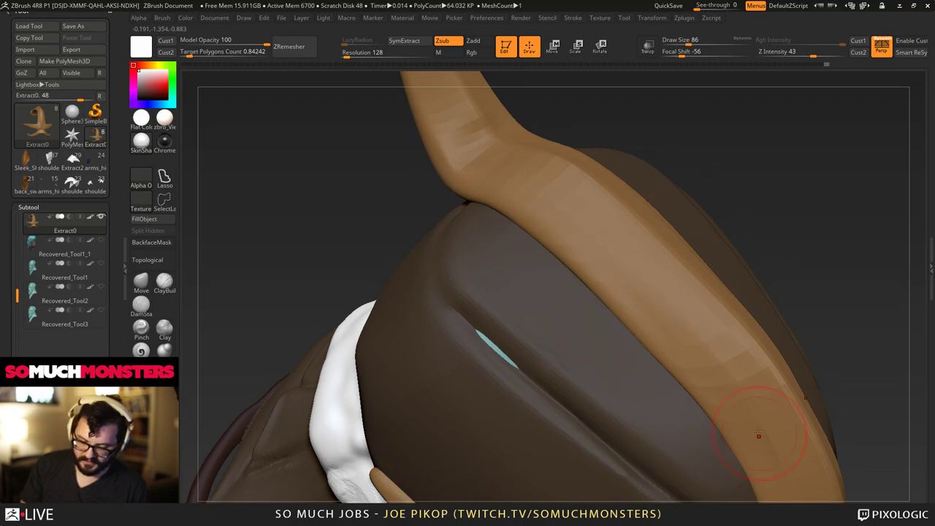
drag(760, 452, 657, 319)
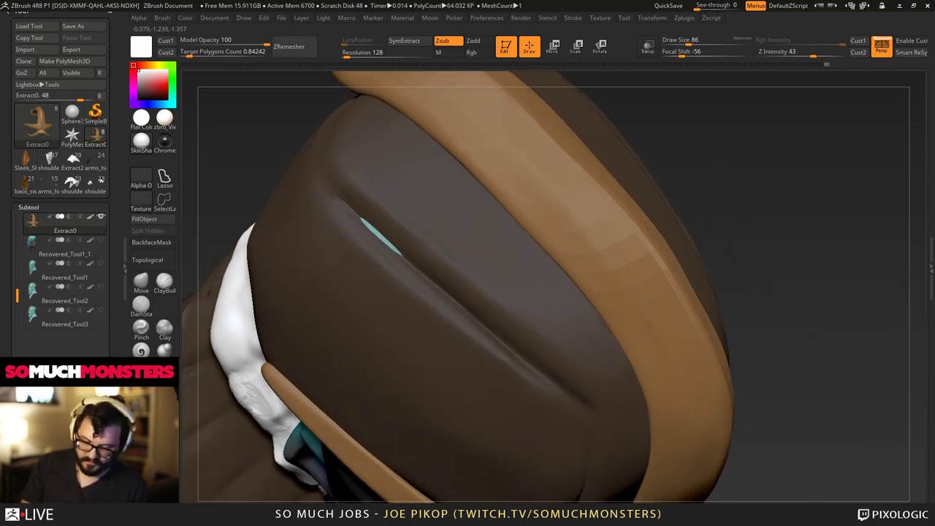
mouse_move(650, 307)
ctrl+right_down()
mouse_move(436, 173)
mouse_move(557, 241)
mouse_move(584, 292)
mouse_move(604, 250)
ctrl+right_up()
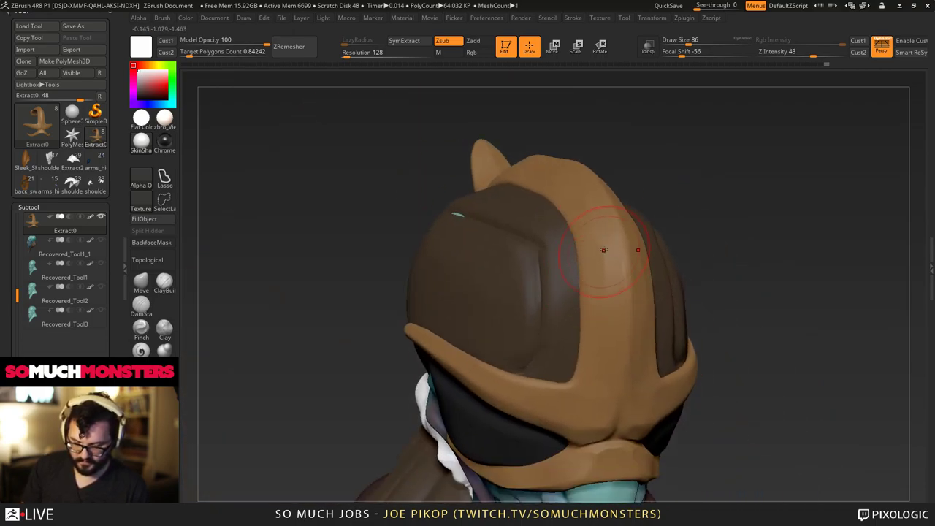
right_drag(614, 382, 611, 314)
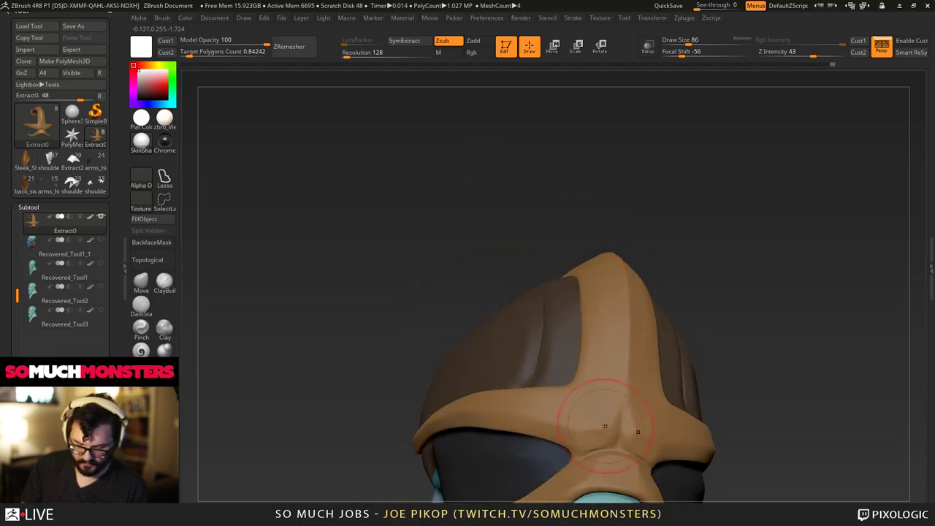
drag(604, 426, 581, 333)
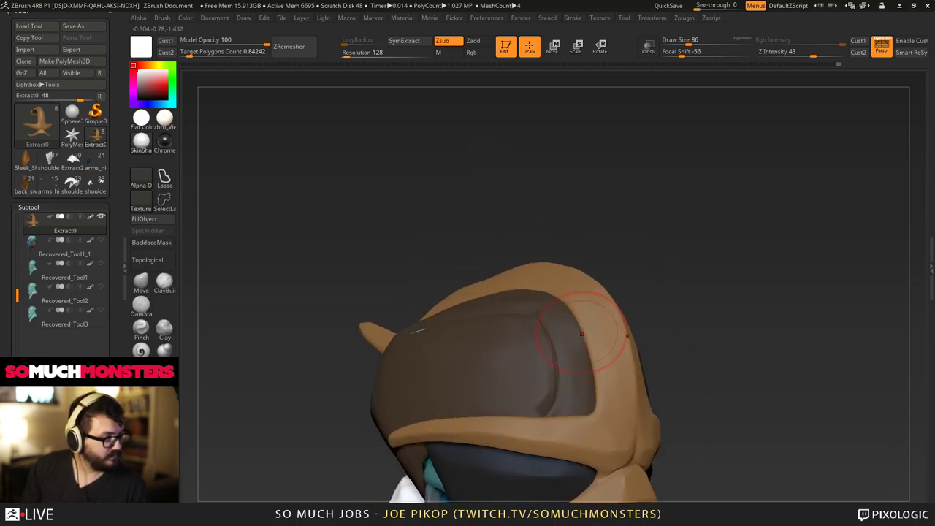
mouse_move(582, 334)
right_down()
mouse_move(578, 349)
mouse_move(578, 322)
mouse_move(576, 344)
right_up()
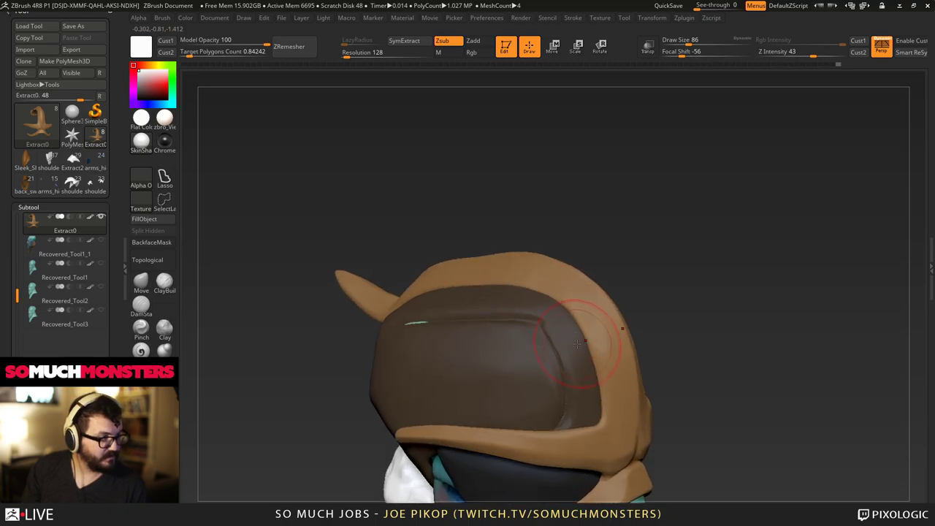
drag(575, 342, 552, 274)
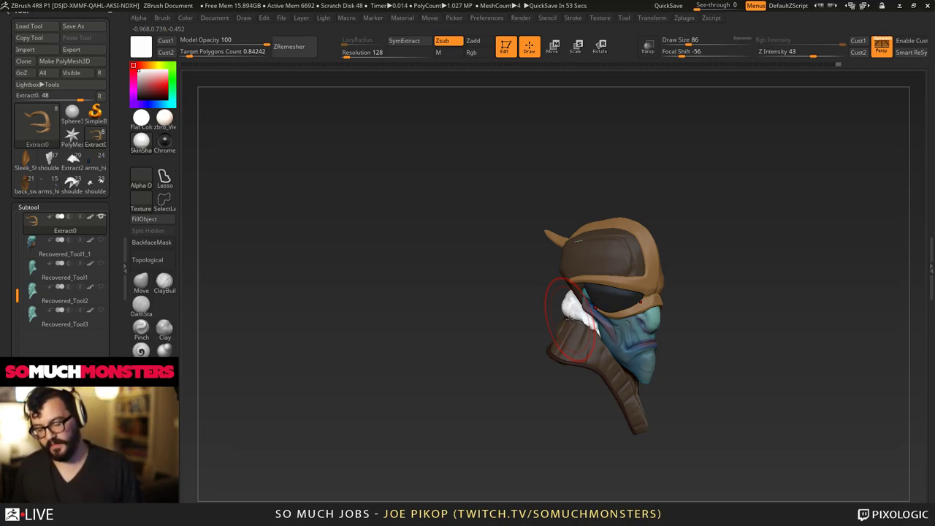
Make the fishman03 subtool with the white neck trim active and ready the ClayBuildup brush at draw size 82.
mouse_move(569, 320)
right_down()
mouse_move(526, 271)
mouse_move(523, 289)
mouse_move(549, 317)
mouse_move(566, 410)
mouse_move(530, 281)
mouse_move(538, 373)
right_up()
click(164, 282)
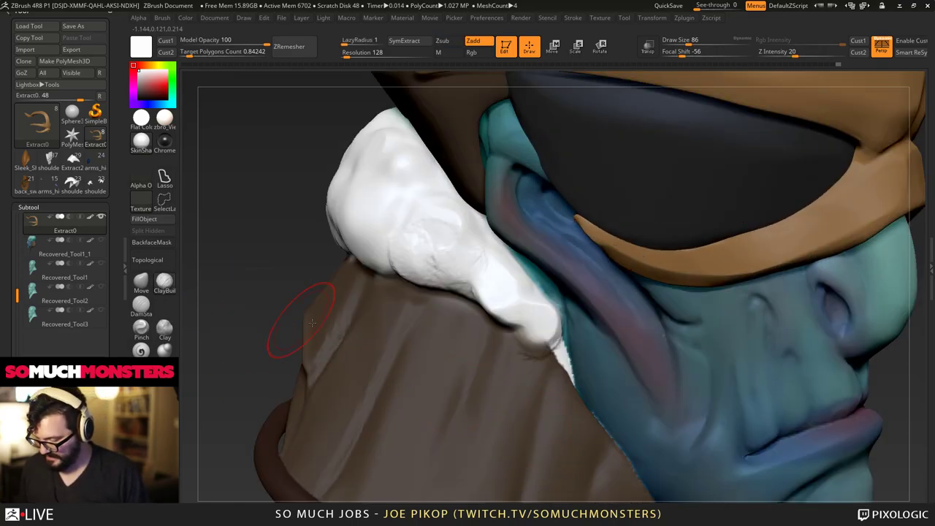
mouse_move(518, 299)
right_down()
mouse_move(494, 257)
mouse_move(477, 318)
right_up()
shift+drag(437, 364, 461, 386)
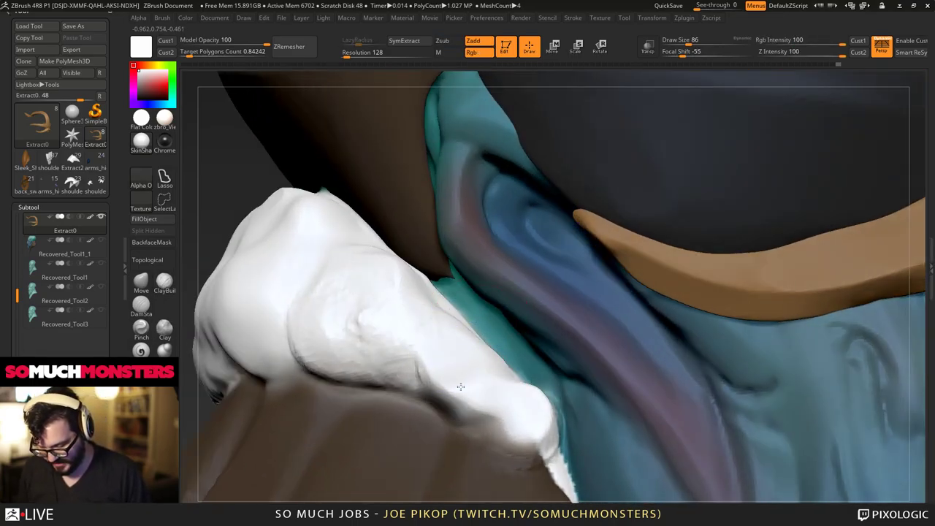
alt+click(435, 383)
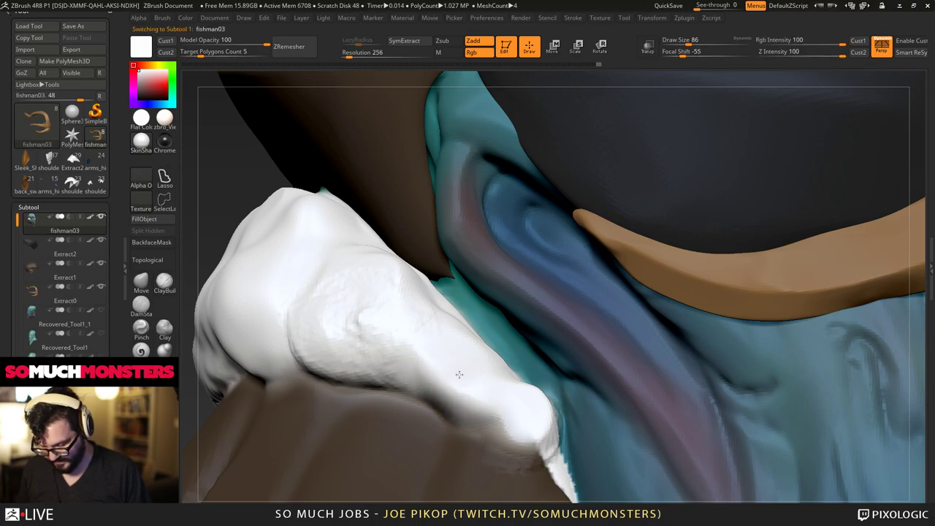
ctrl+right_drag(488, 419, 465, 426)
ctrl+right_drag(464, 425, 541, 289)
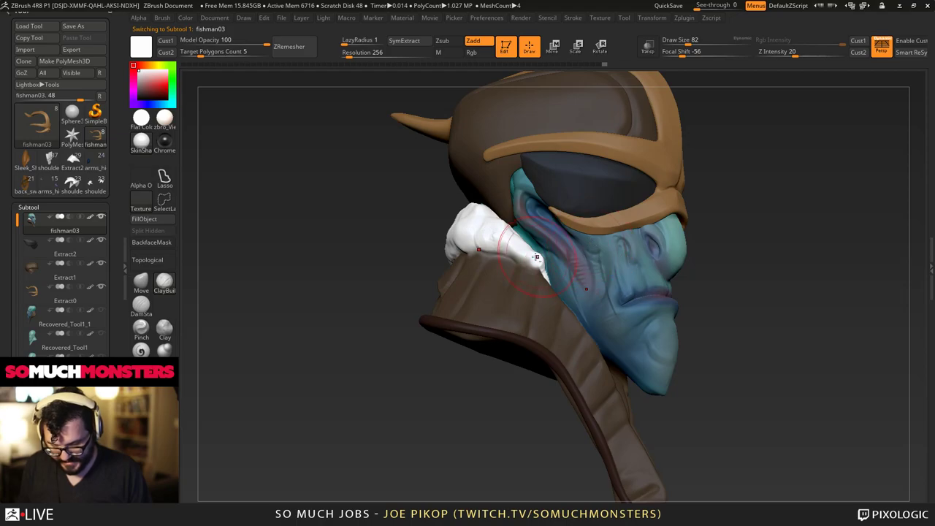
Build up rounded folds along the side of the white neck trim with ClayBuildup and smooth them.
right_drag(414, 289, 407, 402)
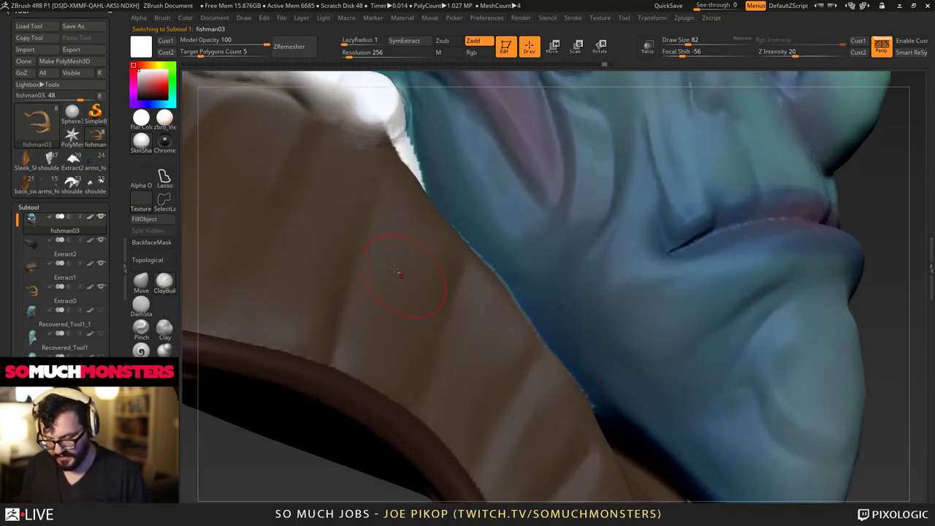
alt+right_drag(400, 271, 650, 501)
right_drag(501, 370, 514, 350)
mouse_move(505, 312)
mouse_down()
mouse_move(512, 358)
mouse_move(478, 379)
mouse_up()
drag(506, 332, 471, 378)
right_drag(438, 329, 471, 318)
mouse_move(412, 274)
mouse_down()
mouse_move(397, 317)
mouse_move(409, 356)
mouse_up()
drag(406, 282, 409, 354)
mouse_move(420, 265)
shift+mouse_down()
mouse_move(417, 336)
mouse_move(578, 344)
mouse_move(577, 354)
shift+mouse_up()
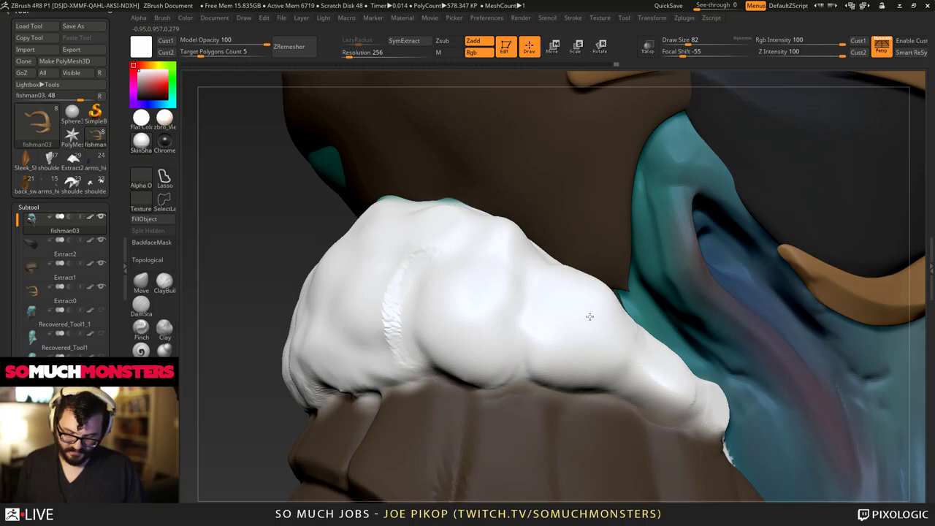
Add clay volume to the white trim's tapering front end and along its lower side edge above the collar.
mouse_move(590, 309)
right_down()
mouse_move(557, 309)
mouse_move(606, 334)
right_up()
mouse_move(632, 376)
mouse_down()
mouse_move(639, 363)
mouse_move(615, 380)
mouse_move(647, 364)
mouse_move(651, 409)
mouse_move(659, 370)
mouse_move(661, 390)
mouse_move(670, 383)
mouse_up()
mouse_move(671, 383)
ctrl+right_down()
mouse_move(663, 343)
mouse_move(621, 345)
mouse_move(610, 397)
ctrl+right_up()
mouse_move(641, 435)
mouse_down()
mouse_move(650, 454)
mouse_move(609, 438)
mouse_move(615, 390)
mouse_up()
mouse_move(615, 391)
ctrl+right_down()
mouse_move(543, 301)
mouse_move(559, 417)
mouse_move(538, 367)
mouse_move(508, 356)
ctrl+right_up()
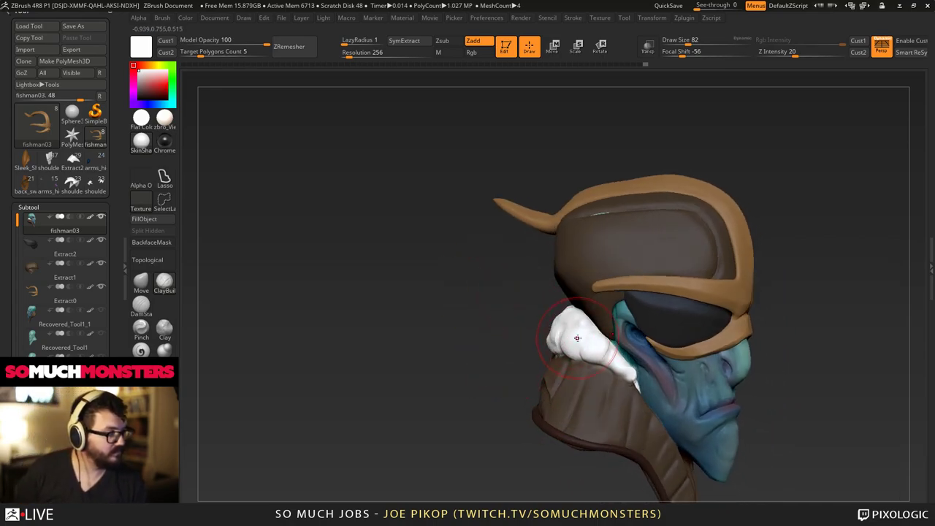
mouse_move(578, 337)
right_down()
mouse_move(583, 329)
mouse_move(531, 288)
mouse_move(576, 294)
right_up()
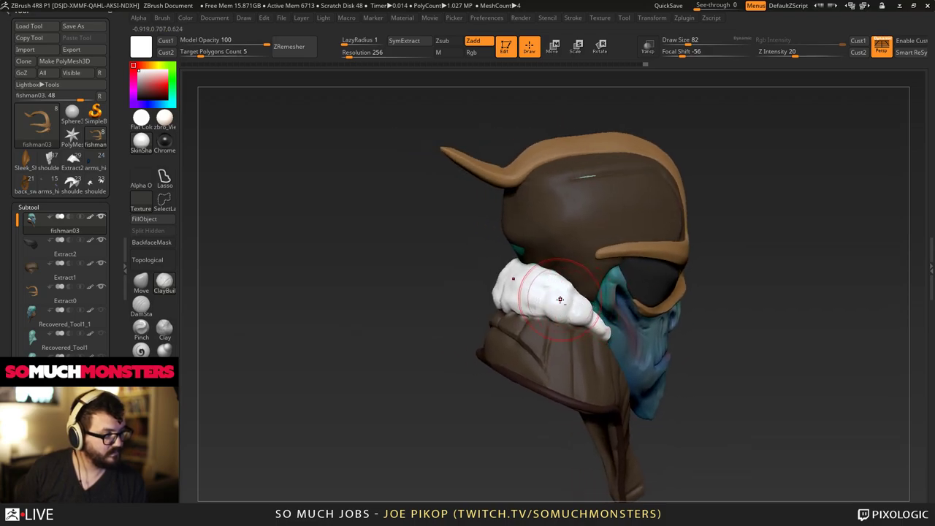
drag(553, 299, 548, 312)
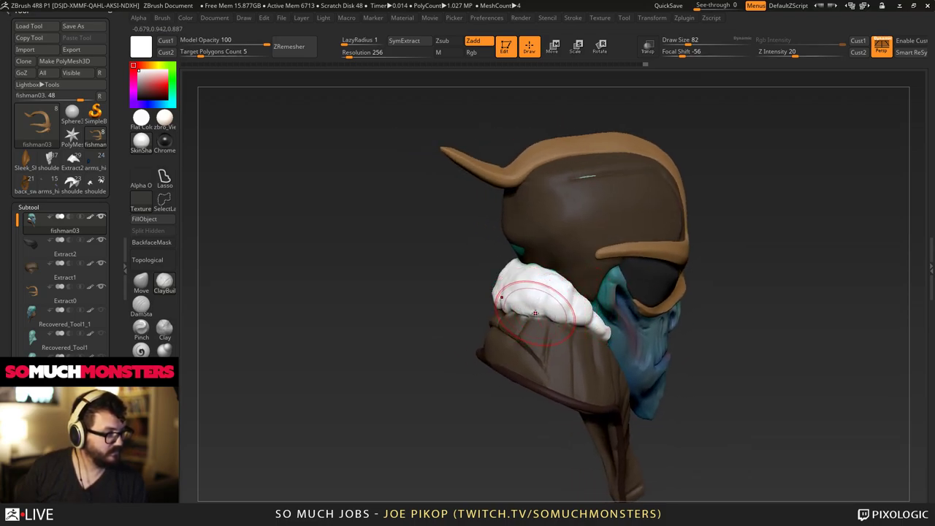
ctrl+right_drag(532, 300, 562, 306)
alt+right_drag(471, 284, 575, 252)
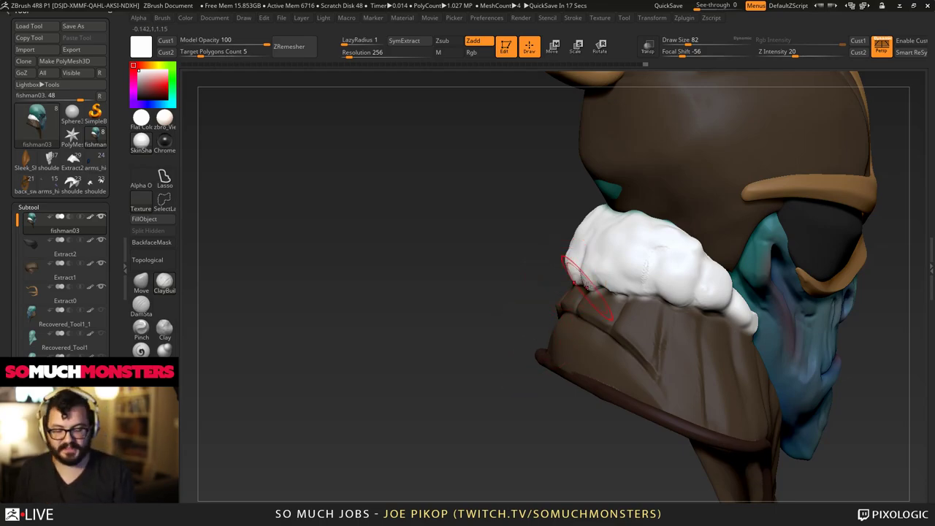
Build up lumpy folds on the white trim around the back of the neck with ClayBuildup.
drag(555, 284, 515, 280)
drag(593, 271, 603, 289)
drag(551, 275, 623, 284)
right_drag(600, 256, 625, 277)
drag(643, 243, 639, 229)
mouse_move(637, 223)
right_down()
mouse_move(630, 203)
mouse_move(599, 212)
right_up()
drag(610, 221, 587, 220)
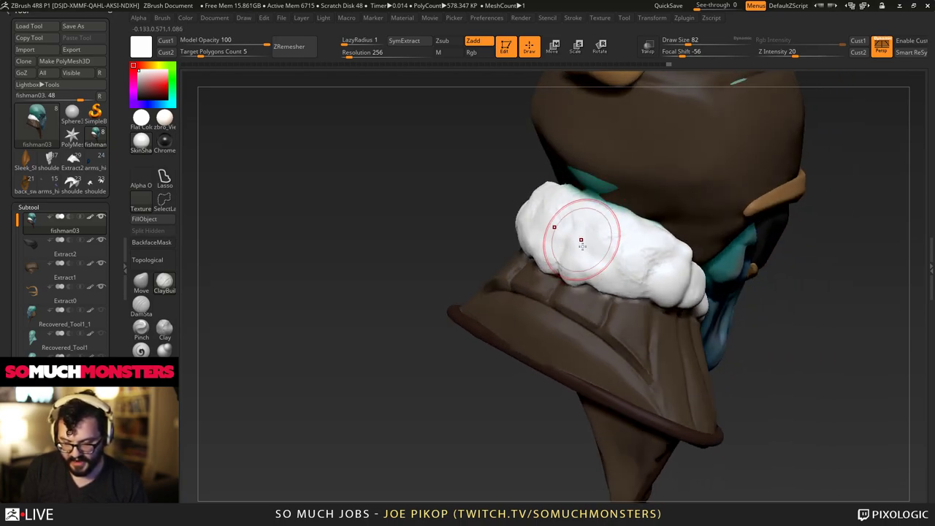
Define creases between the rear folds of the white trim with the DamStandard brush and smooth the surrounding bulges.
mouse_move(592, 261)
mouse_down()
mouse_move(526, 190)
mouse_move(540, 245)
mouse_up()
key(b)
key(d)
key(s)
shift+drag(580, 283, 607, 223)
mouse_move(656, 186)
shift+mouse_down()
mouse_move(670, 198)
mouse_move(645, 175)
shift+mouse_up()
drag(527, 159, 556, 195)
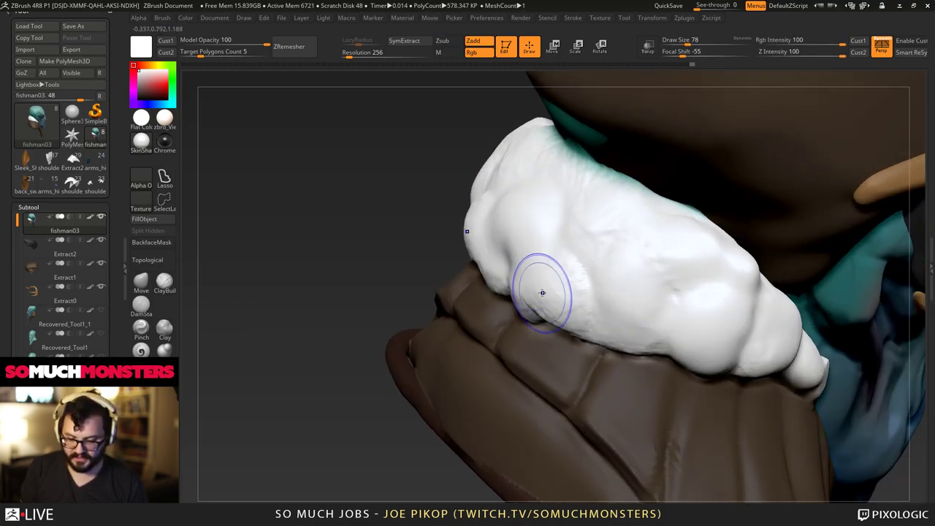
drag(541, 272, 545, 305)
mouse_move(514, 222)
mouse_down()
mouse_move(532, 211)
mouse_move(507, 207)
mouse_move(523, 213)
mouse_up()
mouse_move(431, 191)
mouse_down()
mouse_move(437, 112)
mouse_move(575, 264)
mouse_move(609, 351)
mouse_up()
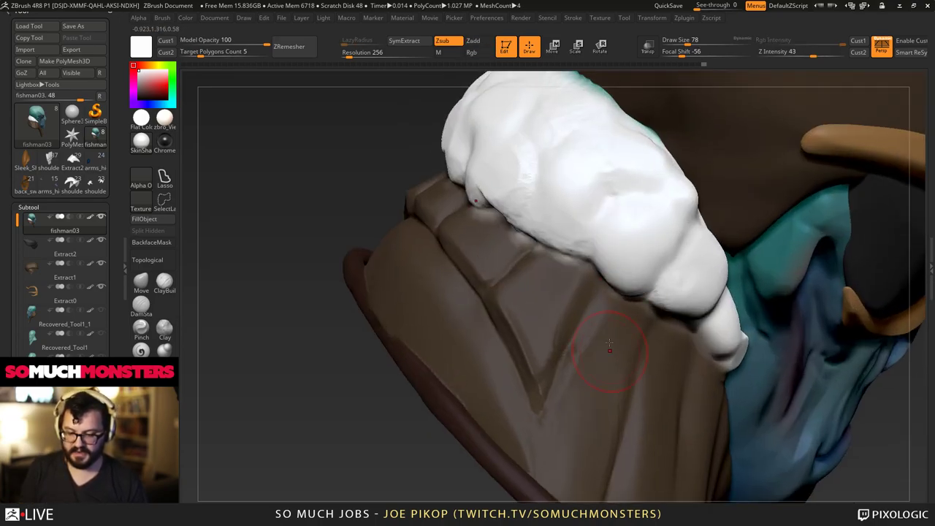
Flatten the bulges on the side of the white trim into planes at draw size 82 and soften their edges.
mouse_move(624, 252)
mouse_down()
mouse_move(626, 260)
mouse_move(628, 230)
mouse_up()
mouse_move(628, 230)
right_down()
mouse_move(605, 205)
mouse_move(615, 214)
right_up()
mouse_move(626, 254)
mouse_down()
mouse_move(632, 236)
mouse_move(633, 249)
mouse_up()
right_drag(632, 248, 685, 253)
drag(684, 253, 709, 280)
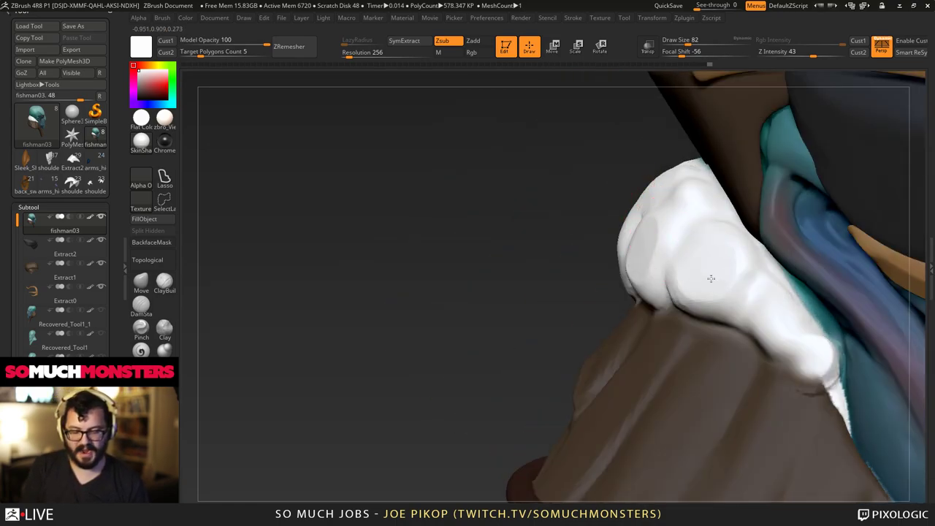
right_drag(710, 280, 706, 263)
shift+drag(707, 263, 694, 236)
mouse_move(694, 234)
ctrl+right_down()
mouse_move(633, 207)
mouse_move(655, 256)
ctrl+right_up()
mouse_move(658, 257)
shift+mouse_down()
mouse_move(633, 225)
mouse_move(624, 253)
shift+mouse_up()
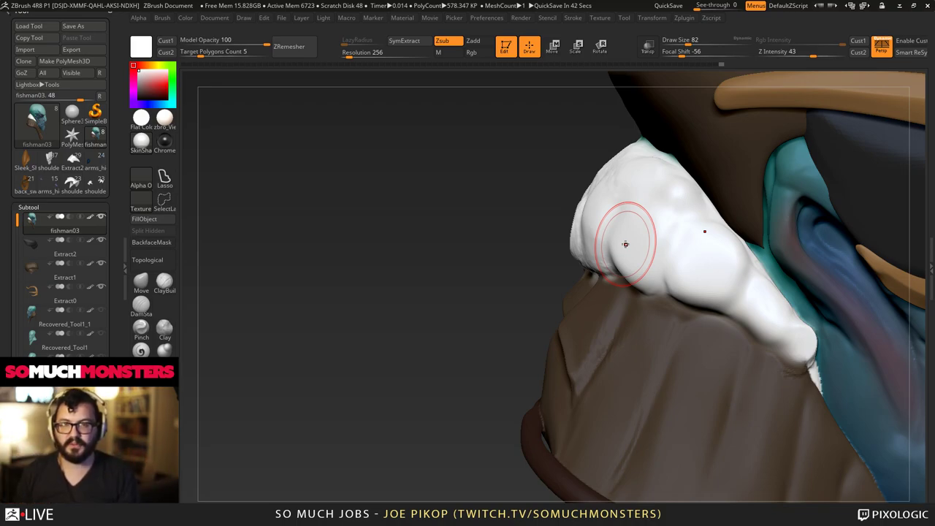
Flatten the white trim's upper edge and its rear and side folds, enlarging the planing brush to draw size 110.
drag(680, 205, 660, 179)
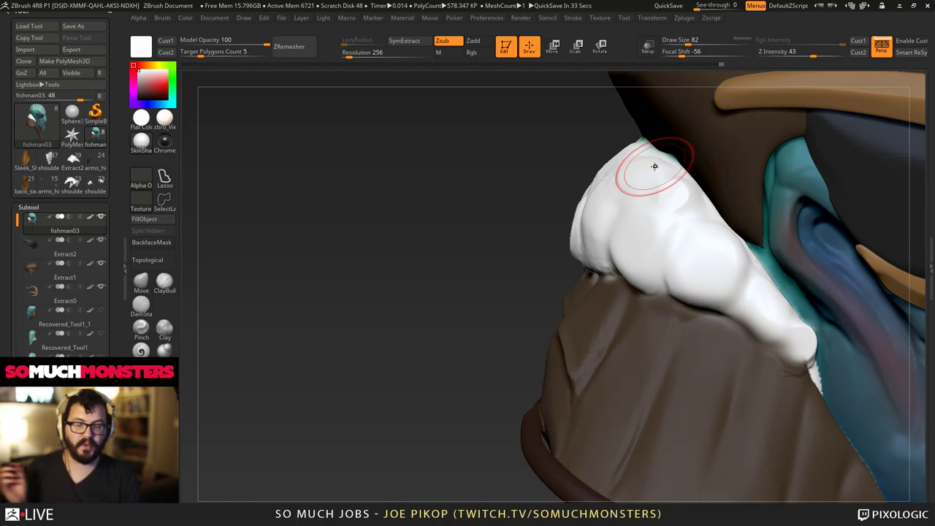
mouse_move(446, 212)
mouse_down()
mouse_move(496, 219)
mouse_move(527, 254)
mouse_move(531, 244)
mouse_up()
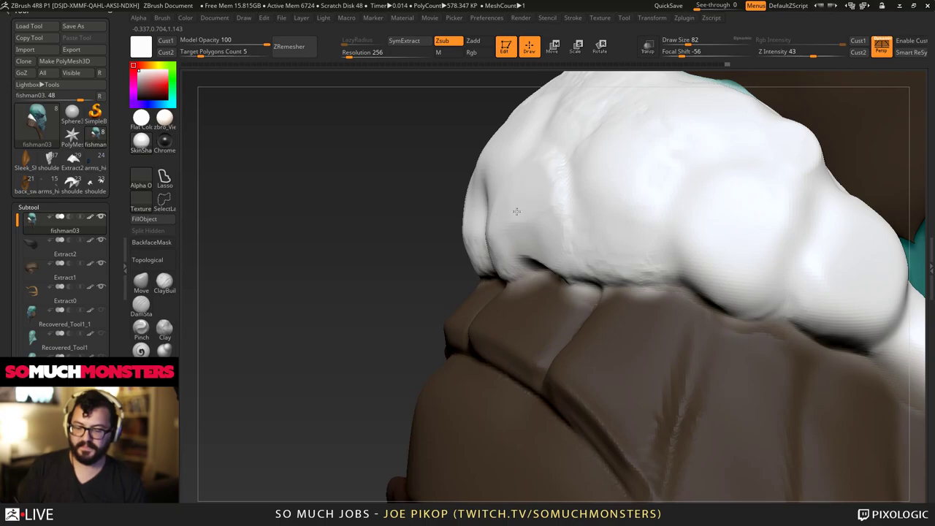
mouse_move(616, 159)
mouse_down()
mouse_move(638, 198)
mouse_move(618, 175)
mouse_move(607, 183)
mouse_move(634, 185)
mouse_up()
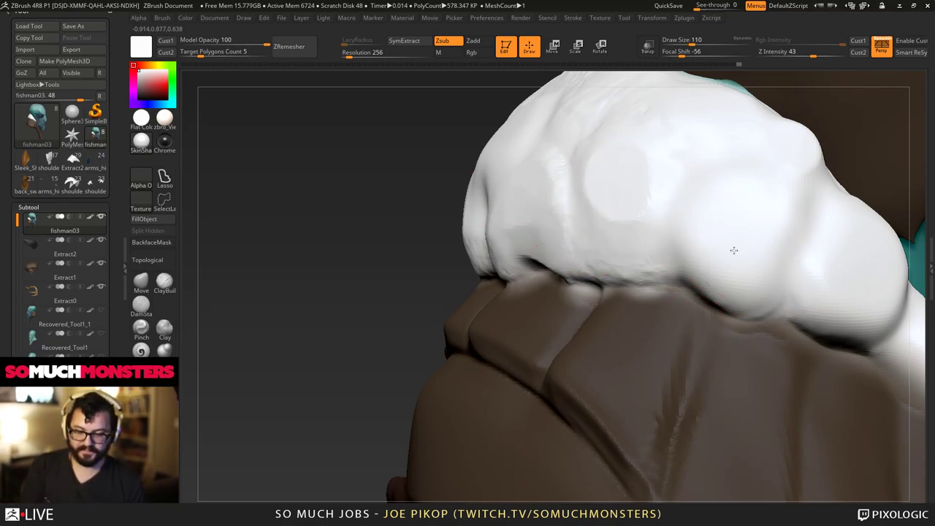
mouse_move(735, 251)
mouse_down()
mouse_move(757, 217)
mouse_move(740, 220)
mouse_up()
mouse_move(630, 128)
right_down()
mouse_move(627, 121)
mouse_move(643, 310)
right_up()
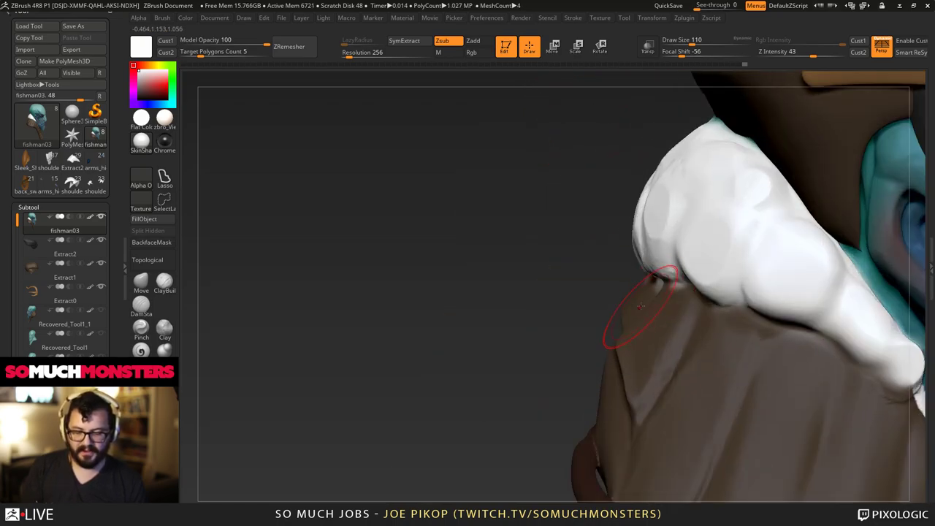
mouse_move(797, 259)
right_down()
mouse_move(756, 234)
mouse_move(630, 216)
mouse_move(582, 266)
mouse_move(637, 364)
mouse_move(657, 329)
mouse_move(701, 344)
right_up()
drag(742, 288, 732, 290)
Plane the smaller folds near the white trim's front end with a reduced brush and smooth its upper area at draw size 54.
mouse_move(728, 282)
right_down()
mouse_move(705, 300)
mouse_move(659, 296)
right_up()
key(bracketleft)
key(bracketleft)
key(bracketleft)
mouse_move(712, 310)
mouse_down()
mouse_move(722, 311)
mouse_move(710, 330)
mouse_up()
key(bracketleft)
mouse_move(709, 326)
right_down()
mouse_move(653, 299)
mouse_move(640, 252)
mouse_move(540, 171)
mouse_move(545, 195)
mouse_move(593, 241)
right_up()
shift+drag(595, 209, 629, 181)
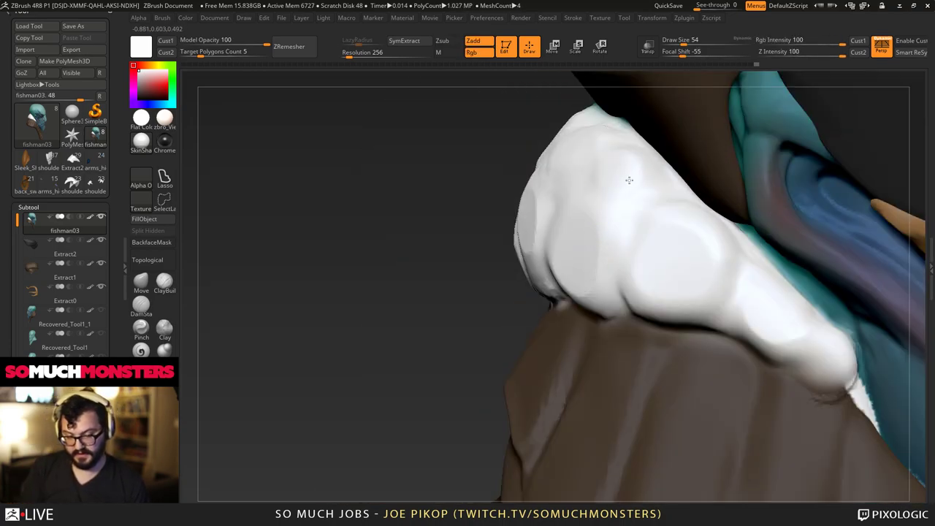
Flatten the upper folds at the back of the white trim with a slightly enlarged planing brush.
mouse_move(593, 182)
right_down()
mouse_move(625, 230)
mouse_move(470, 202)
mouse_move(519, 265)
mouse_move(486, 156)
mouse_move(536, 265)
right_up()
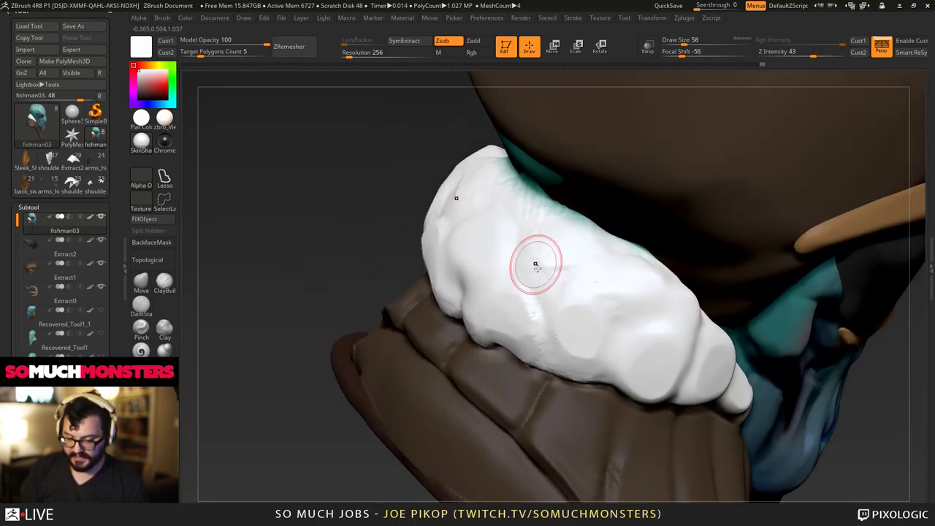
key(bracketright)
mouse_move(519, 237)
mouse_down()
mouse_move(559, 257)
mouse_move(531, 235)
mouse_up()
mouse_move(532, 235)
ctrl+right_down()
mouse_move(448, 206)
mouse_move(490, 235)
ctrl+right_up()
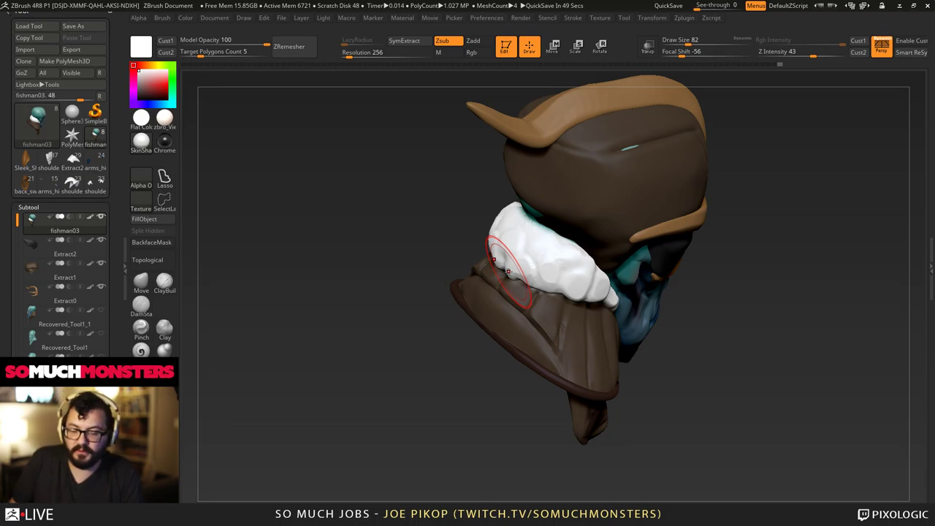
Select the tan helmet trim and raise the bend at the base of its rear horn with an enlarged Move brush.
right_drag(509, 271, 479, 215)
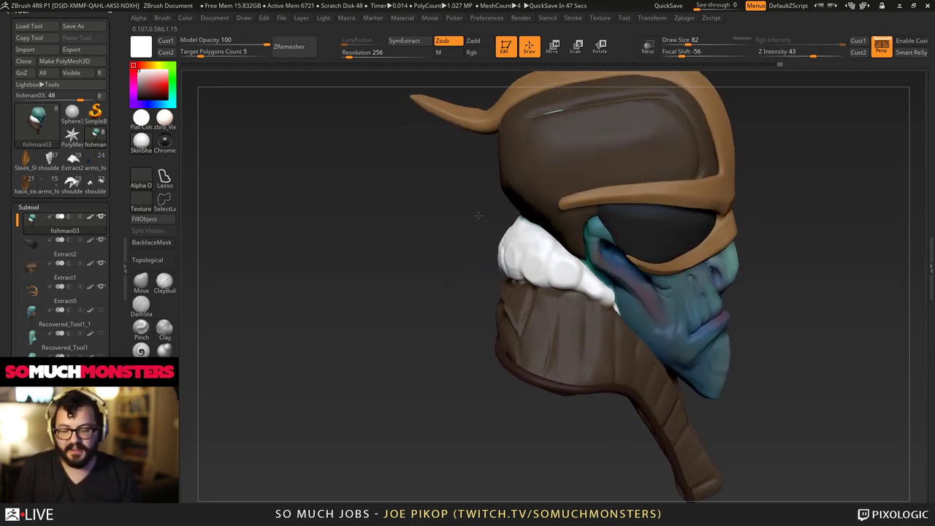
drag(478, 215, 533, 223)
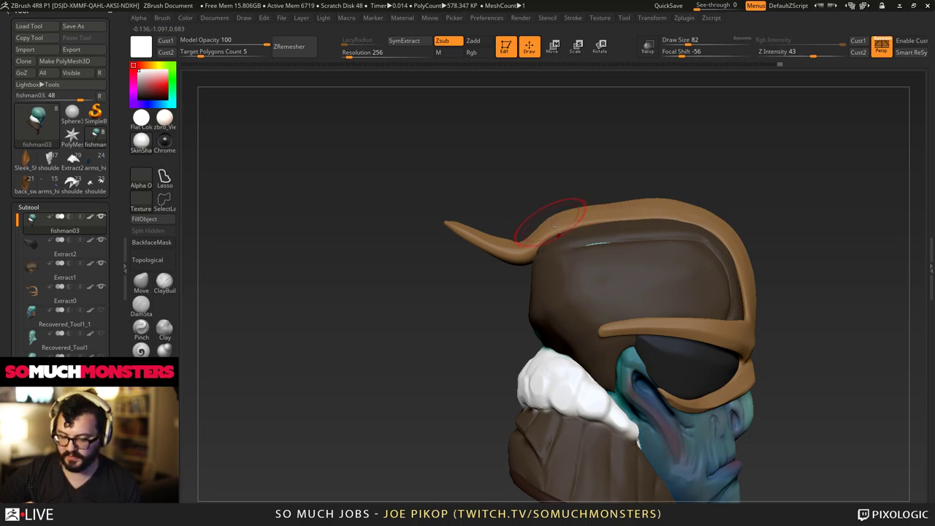
alt+click(548, 223)
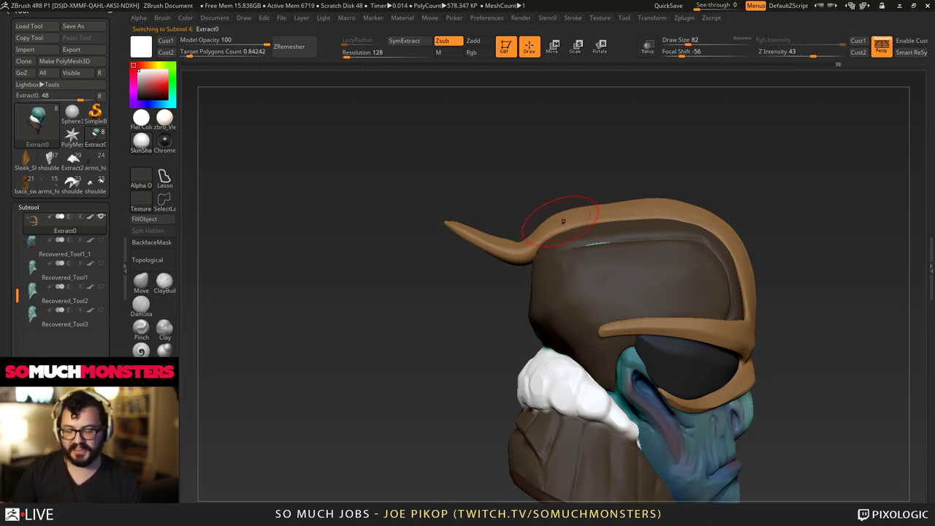
click(137, 279)
alt+drag(487, 149, 471, 194)
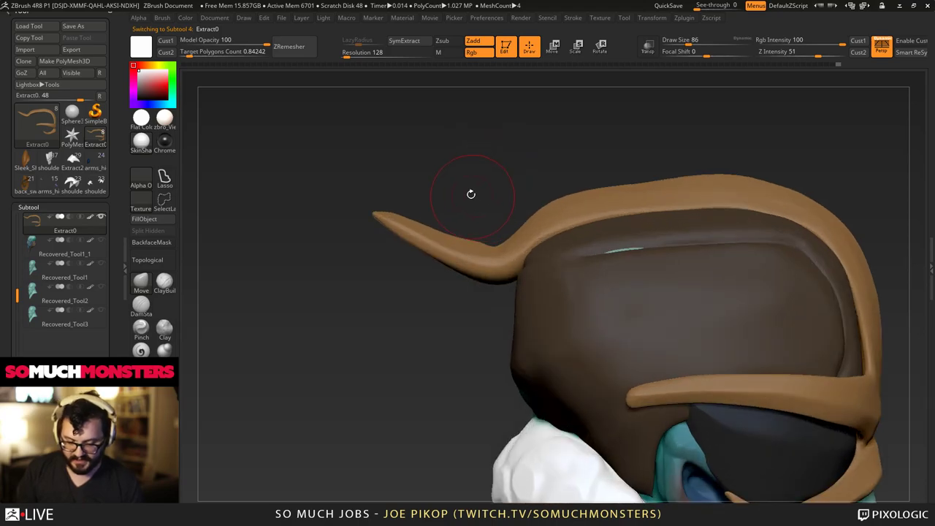
key(bracketright)
key(bracketright)
key(bracketright)
key(bracketright)
key(bracketright)
key(bracketright)
mouse_move(485, 258)
mouse_down()
mouse_move(501, 235)
mouse_move(490, 227)
mouse_up()
Adjust the curve of the trim's top band over the helmet crown and toward the forehead with a larger Move brush.
key(bracketright)
key(bracketright)
key(bracketright)
key(bracketright)
key(bracketright)
key(bracketright)
drag(572, 191, 574, 200)
drag(710, 173, 718, 169)
mouse_move(759, 190)
mouse_down()
mouse_move(764, 180)
mouse_move(713, 177)
mouse_move(719, 183)
mouse_up()
alt+right_drag(733, 214, 515, 181)
mouse_move(680, 252)
right_down()
mouse_move(563, 275)
mouse_move(577, 281)
right_up()
mouse_move(642, 327)
right_down()
mouse_move(683, 322)
mouse_move(675, 340)
right_up()
key(bracketleft)
key(bracketleft)
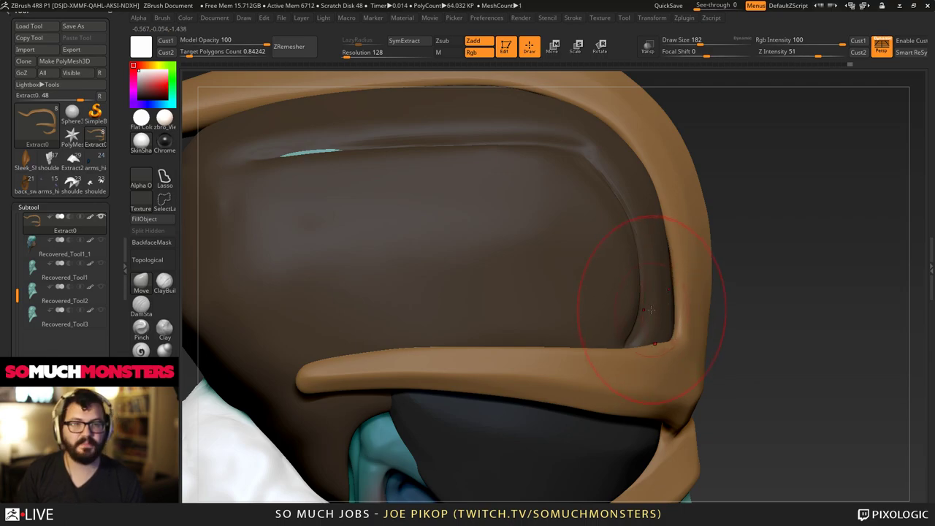
Switch to the brown helmet shell and flatten the surface above its side groove with the TrimDynamic brush.
mouse_move(633, 312)
right_down()
mouse_move(612, 351)
mouse_move(601, 332)
mouse_move(628, 305)
mouse_move(640, 329)
mouse_move(625, 282)
mouse_move(628, 300)
mouse_move(599, 338)
mouse_move(426, 311)
right_up()
click(164, 352)
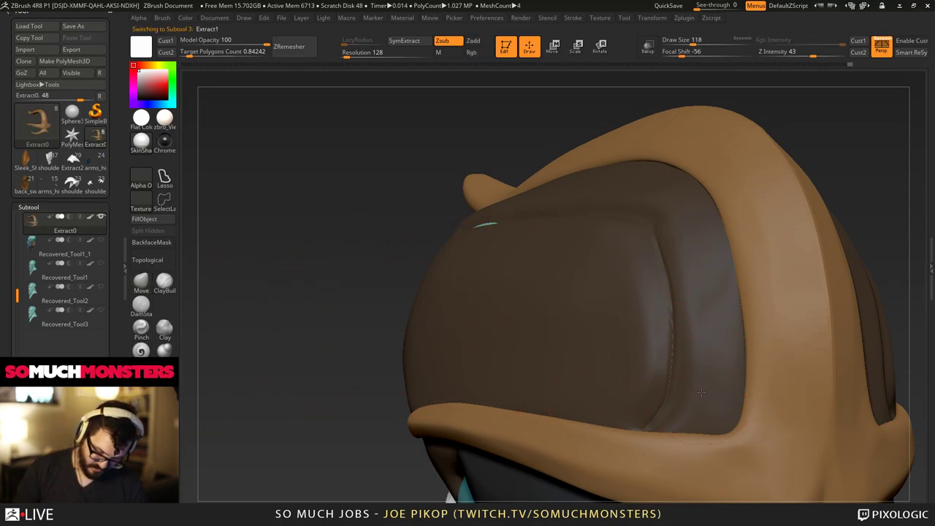
right_drag(680, 229, 634, 311)
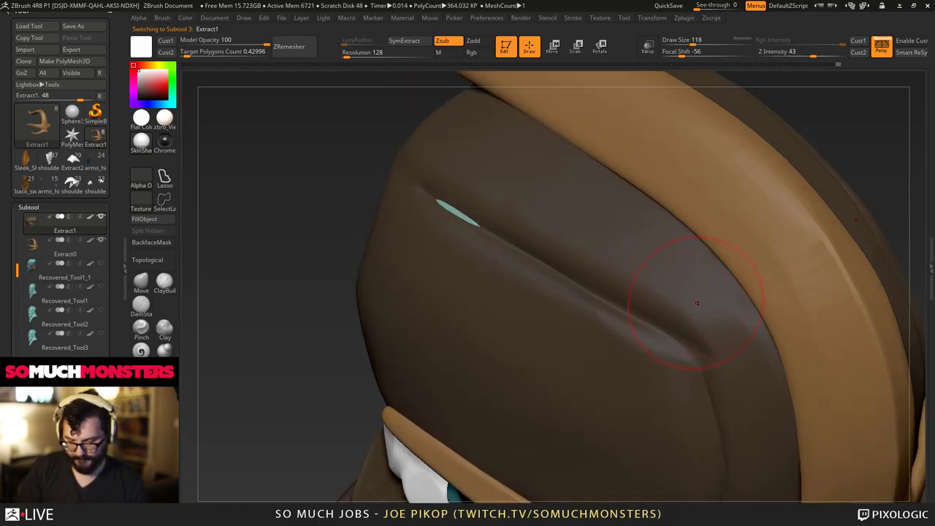
drag(695, 307, 521, 188)
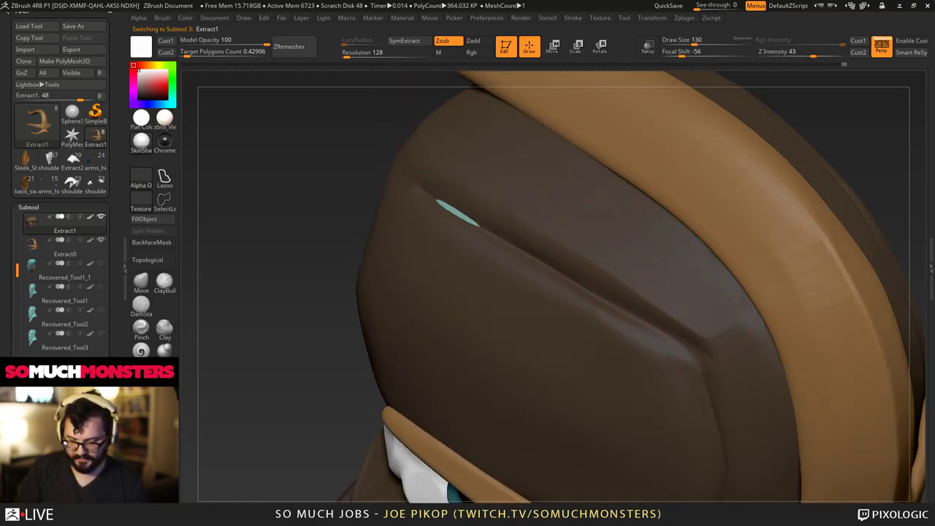
mouse_move(753, 352)
right_down()
mouse_move(626, 270)
mouse_move(626, 255)
mouse_move(607, 246)
mouse_move(616, 272)
mouse_move(589, 292)
mouse_move(555, 290)
right_up()
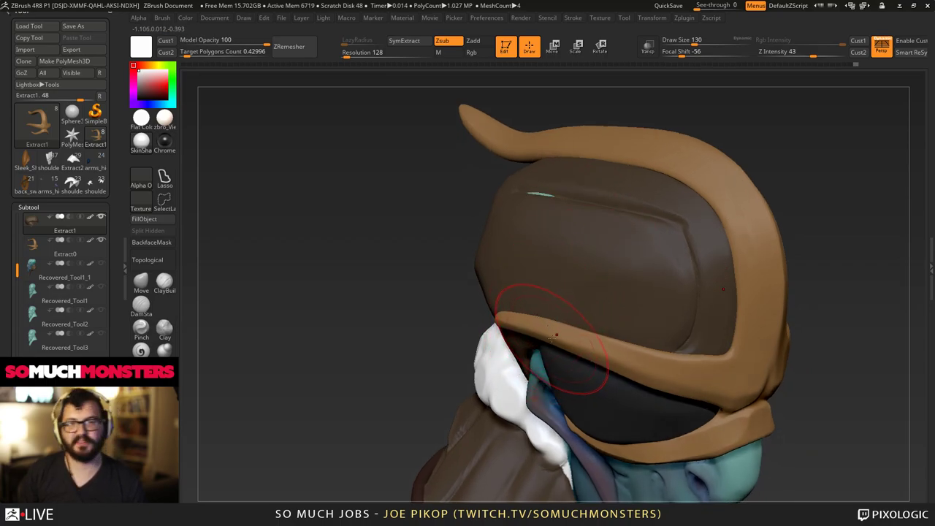
Pull the brown helmet shell's rear edge outward beneath the horn with the Move brush at draw sizes 210 and 230.
mouse_move(555, 365)
right_down()
mouse_move(514, 266)
mouse_move(479, 268)
mouse_move(475, 291)
right_up()
key(1)
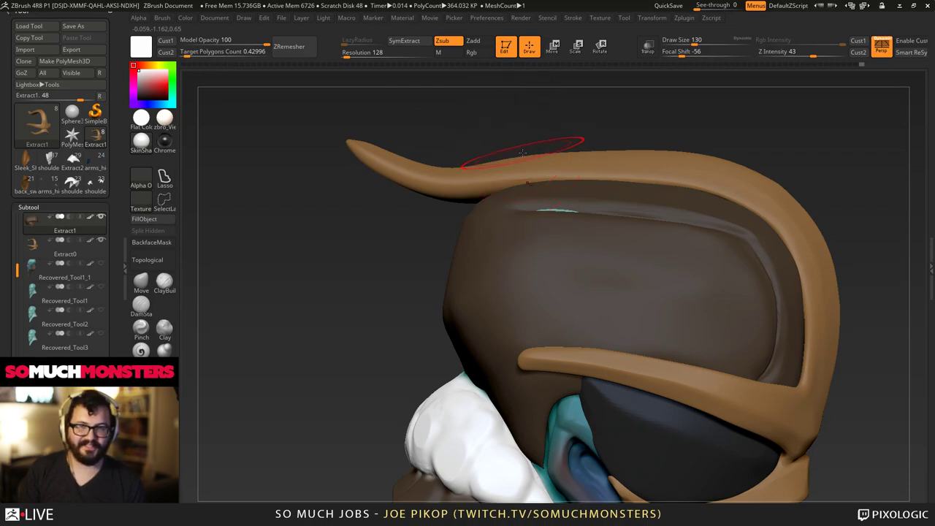
right_drag(459, 237, 457, 234)
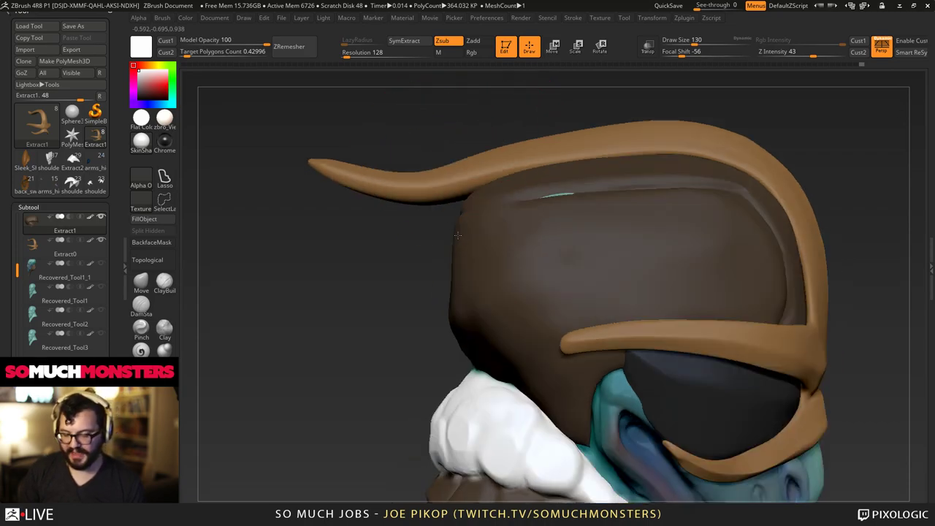
click(141, 283)
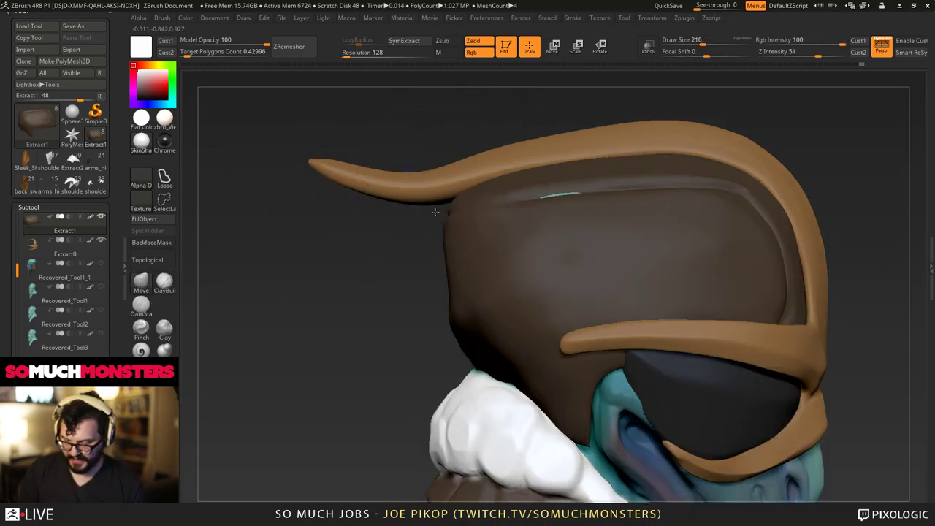
drag(439, 229, 442, 228)
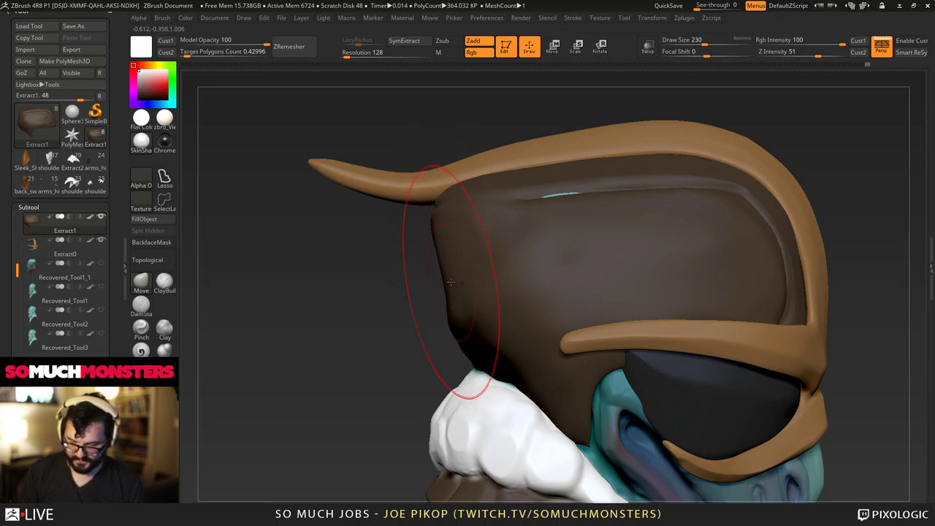
drag(438, 285, 525, 278)
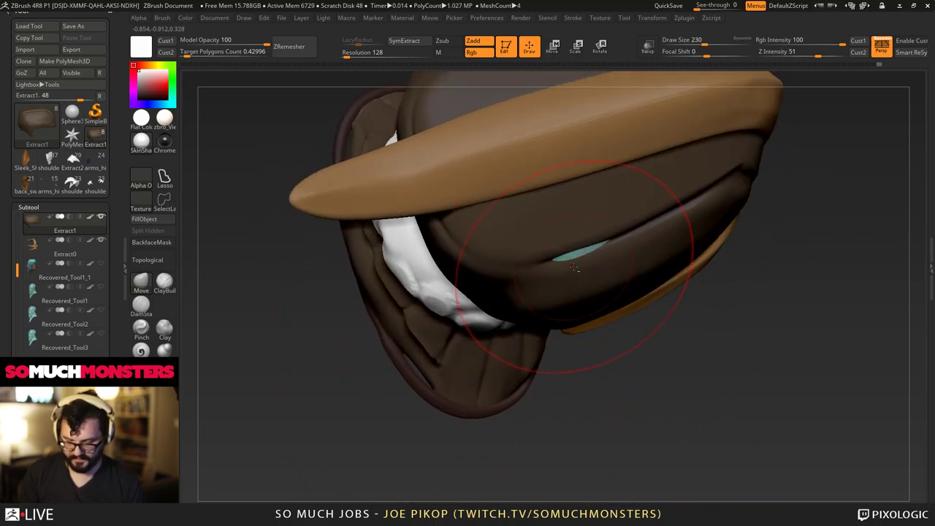
Select the tan trim again and reshape the lower goggle frame along the cheek with the Move brush at draw size 126.
alt+right_drag(574, 267, 585, 364)
alt+click(593, 228)
right_drag(592, 227, 679, 245)
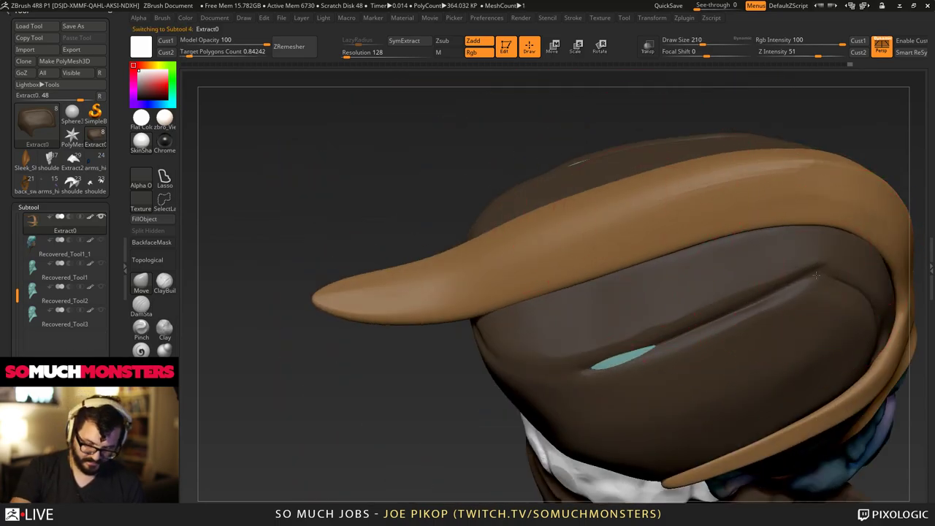
right_drag(816, 275, 504, 230)
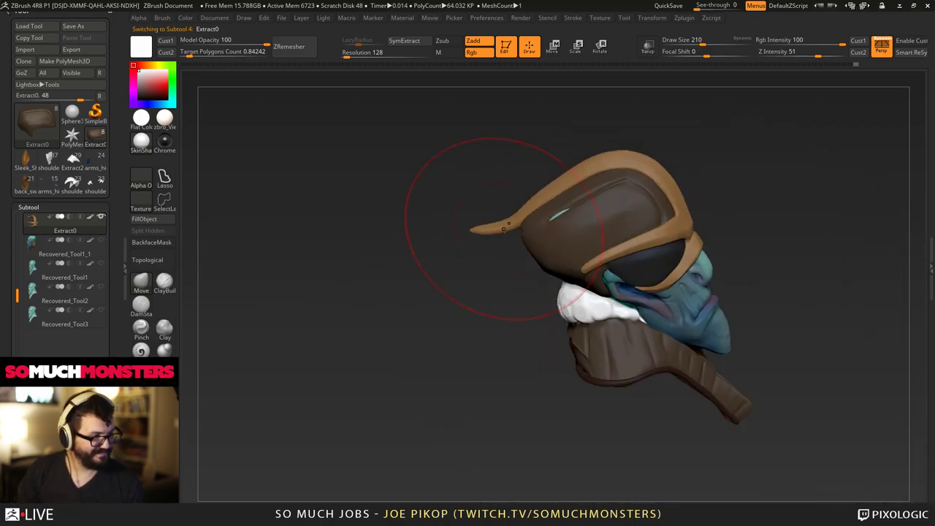
mouse_move(504, 229)
mouse_down()
mouse_move(511, 260)
mouse_move(489, 316)
mouse_move(518, 343)
mouse_up()
drag(527, 379, 547, 168)
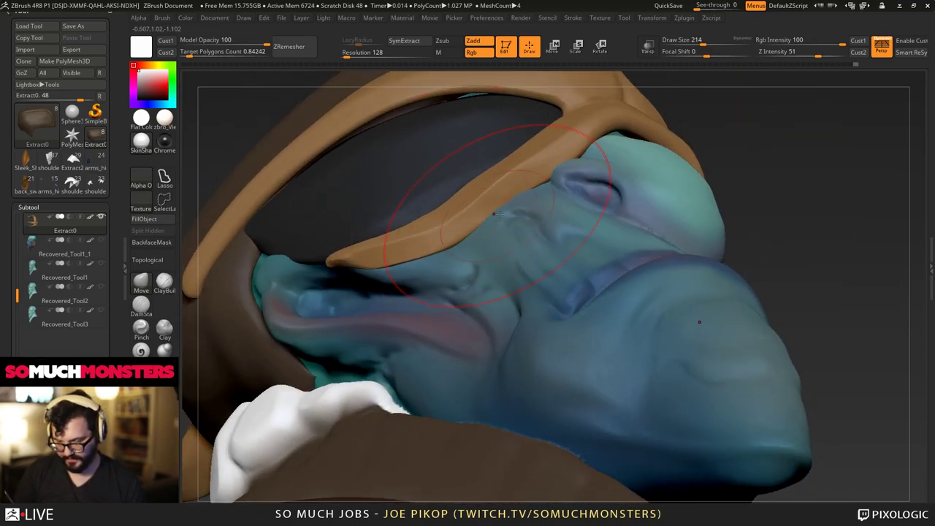
key(bracketleft)
key(bracketleft)
key(bracketleft)
key(bracketleft)
key(bracketleft)
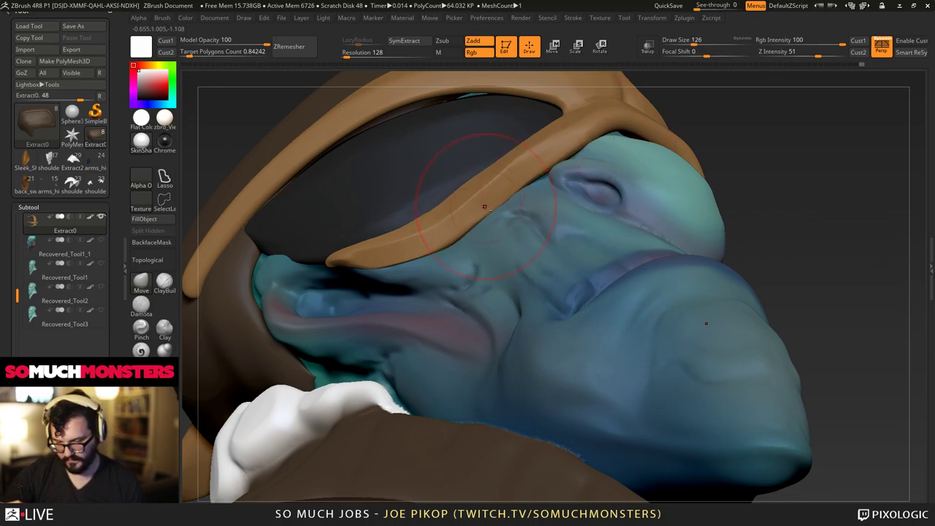
drag(508, 186, 564, 119)
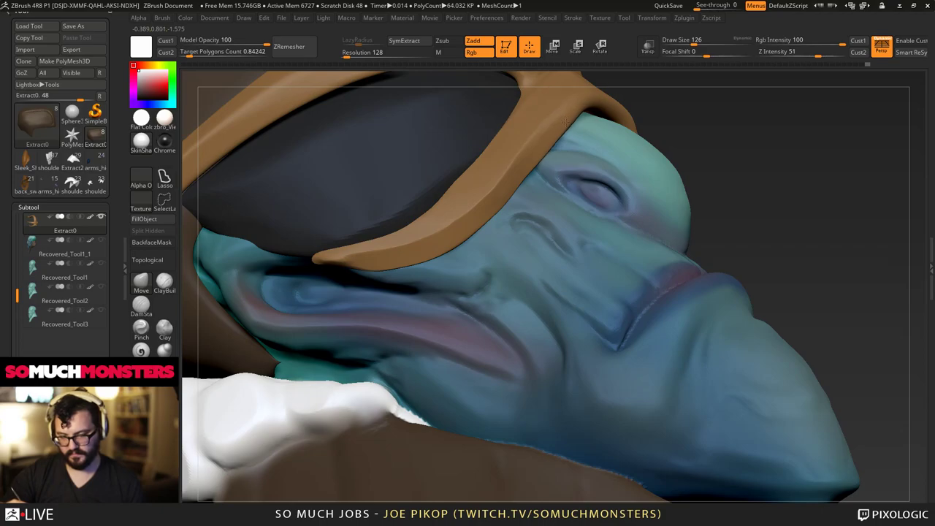
Try to pull the trim's nose bridge forward and down into a long nose guard with the Move brush at draw size 166.
mouse_move(565, 123)
right_down()
mouse_move(580, 138)
mouse_move(562, 331)
mouse_move(537, 287)
mouse_move(568, 300)
right_up()
mouse_move(568, 284)
mouse_down()
mouse_move(629, 418)
mouse_move(611, 374)
mouse_up()
mouse_move(610, 374)
ctrl+right_down()
mouse_move(499, 311)
mouse_move(443, 264)
ctrl+right_up()
mouse_move(480, 306)
mouse_down()
mouse_move(628, 274)
mouse_move(590, 303)
mouse_up()
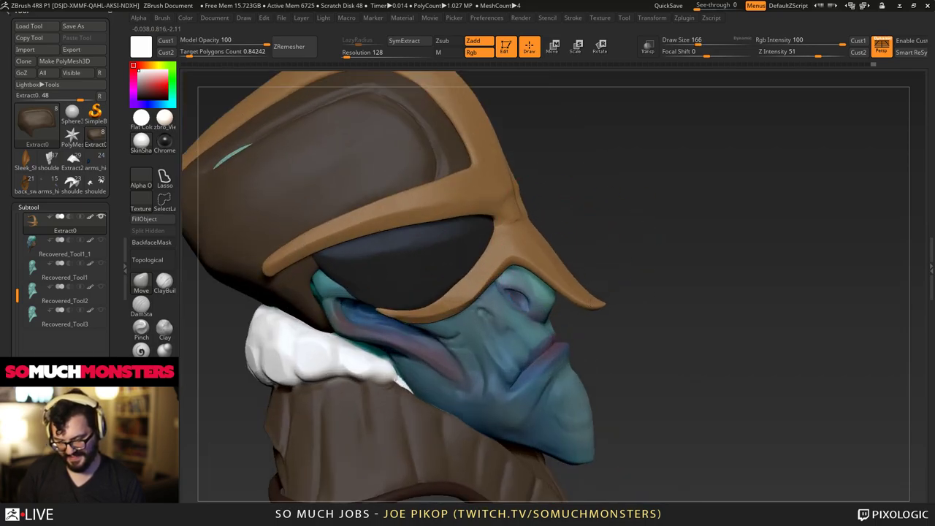
right_drag(546, 235, 549, 260)
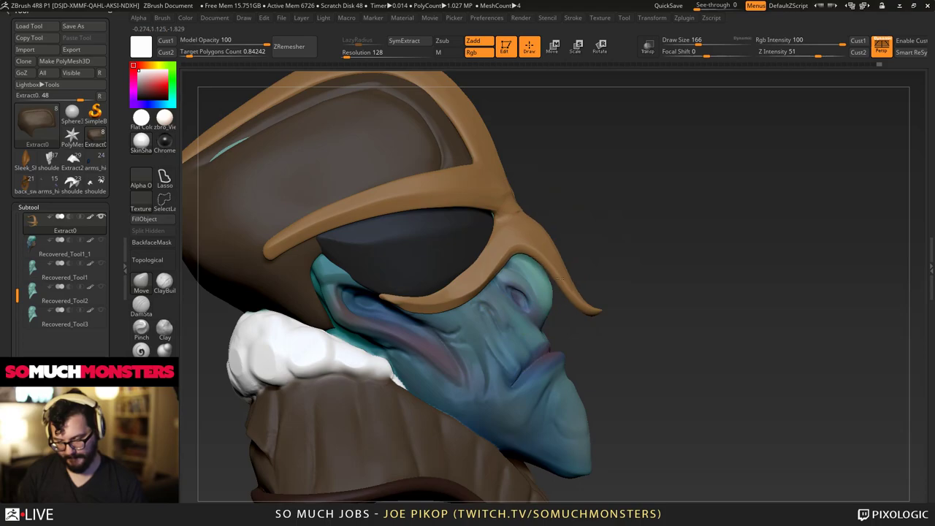
drag(560, 277, 297, 256)
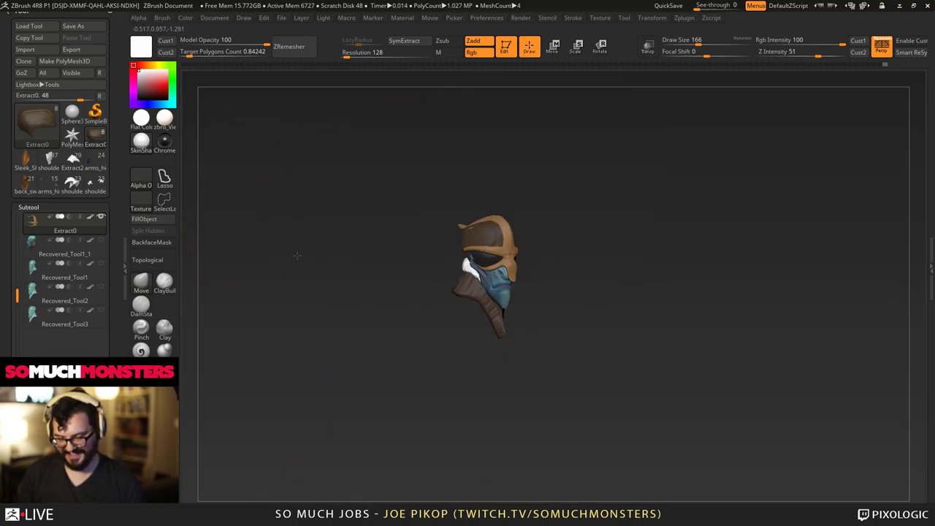
ctrl+right_drag(315, 261, 515, 259)
Try to shape the nose guard into a broad, pointed beak with the Move brush at draw sizes 62 and 118.
mouse_move(523, 248)
mouse_down()
mouse_move(516, 232)
mouse_move(504, 270)
mouse_up()
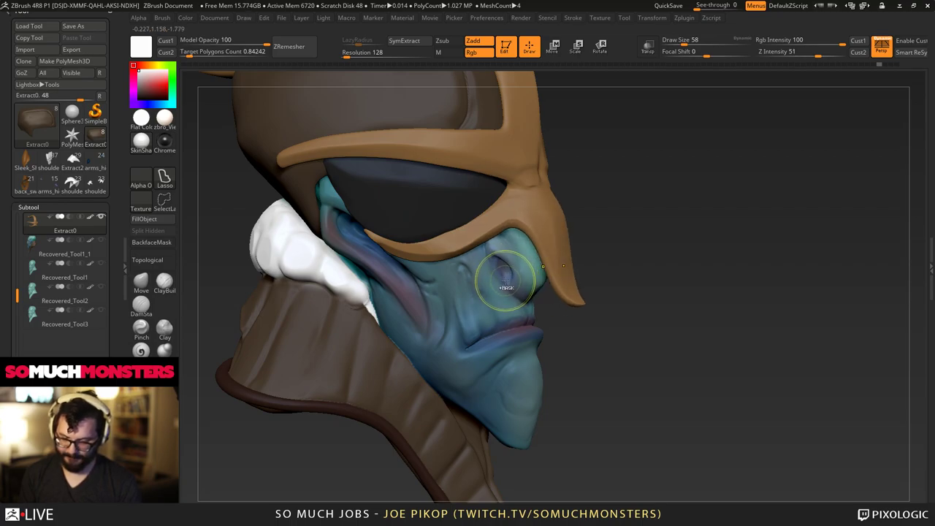
drag(507, 272, 509, 241)
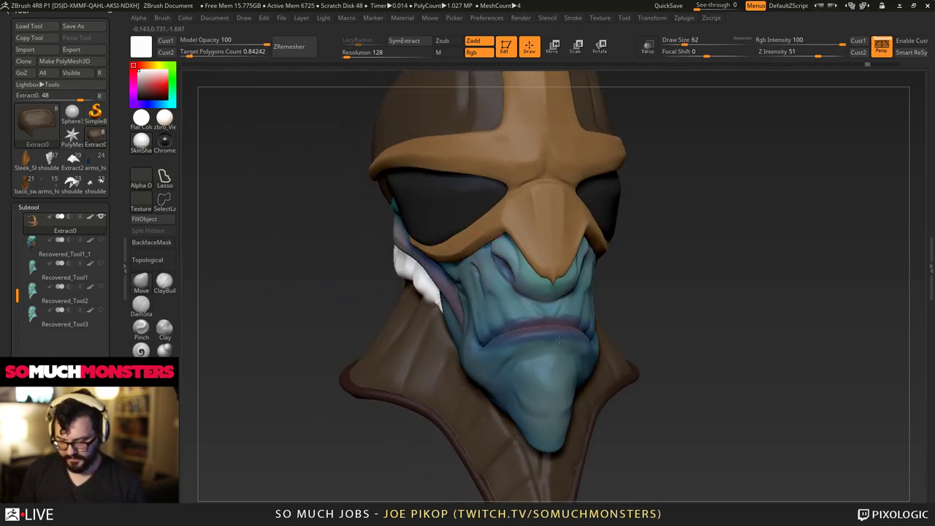
mouse_move(556, 329)
mouse_down()
mouse_move(543, 301)
mouse_move(558, 281)
mouse_move(534, 222)
mouse_up()
mouse_move(582, 252)
mouse_down()
mouse_move(537, 252)
mouse_move(545, 235)
mouse_move(535, 227)
mouse_move(559, 229)
mouse_up()
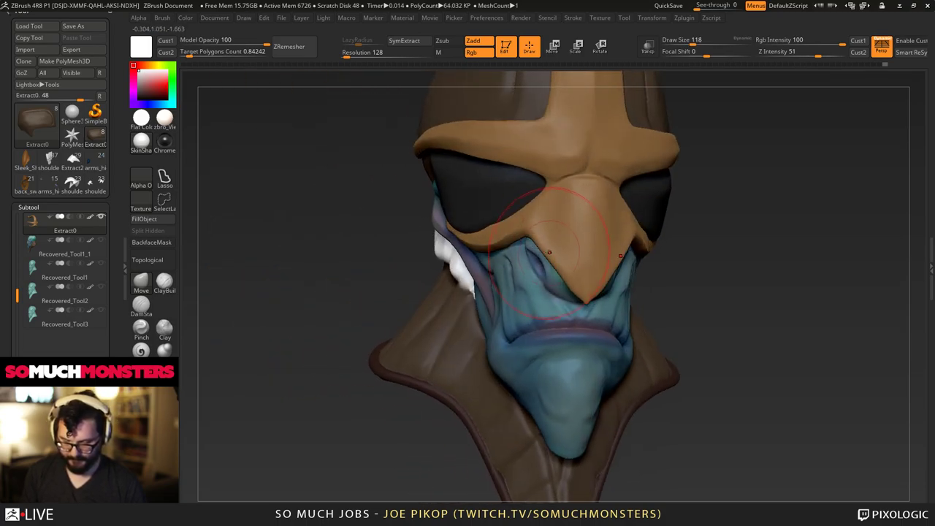
mouse_move(400, 263)
alt+mouse_down()
mouse_move(380, 183)
mouse_move(413, 193)
mouse_move(436, 219)
alt+mouse_up()
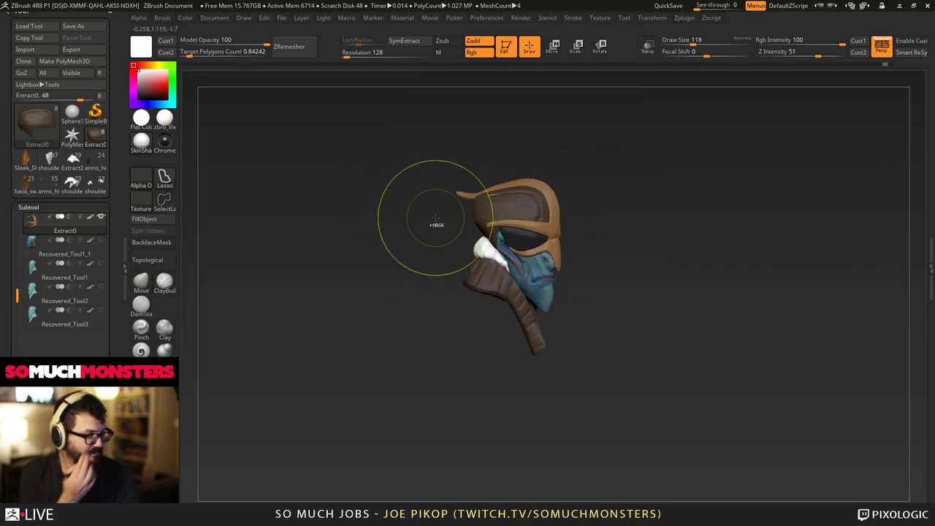
drag(428, 299, 445, 302)
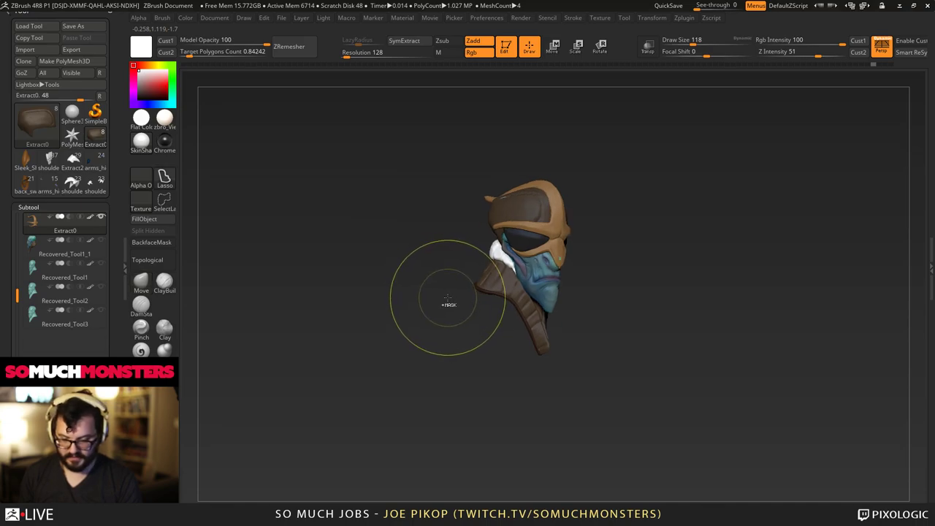
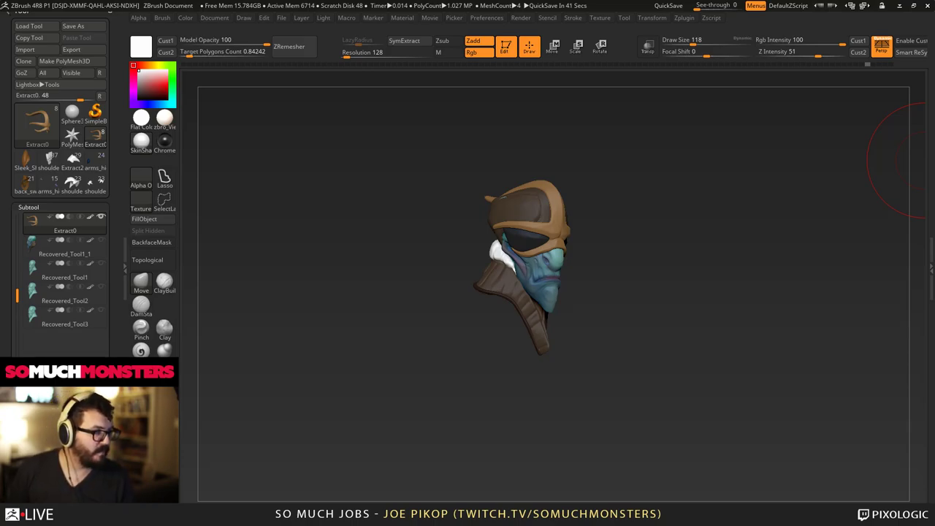
Flatten the side of the goggle frame next to the nose bridge with TrimDynamic at draw size 102.
mouse_move(514, 271)
right_down()
mouse_move(447, 268)
mouse_move(508, 250)
mouse_move(505, 326)
mouse_move(500, 306)
mouse_move(519, 338)
mouse_move(530, 329)
mouse_move(548, 303)
mouse_move(474, 311)
right_up()
mouse_move(634, 264)
right_down()
mouse_move(610, 264)
mouse_move(595, 292)
mouse_move(559, 281)
mouse_move(633, 257)
mouse_move(661, 212)
mouse_move(610, 215)
right_up()
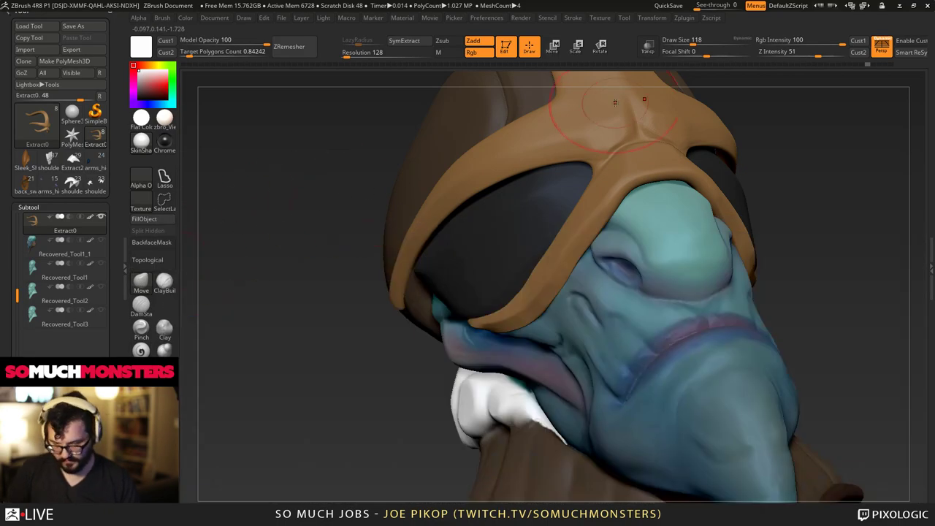
mouse_move(614, 102)
right_down()
mouse_move(612, 182)
mouse_move(633, 173)
mouse_move(576, 232)
right_up()
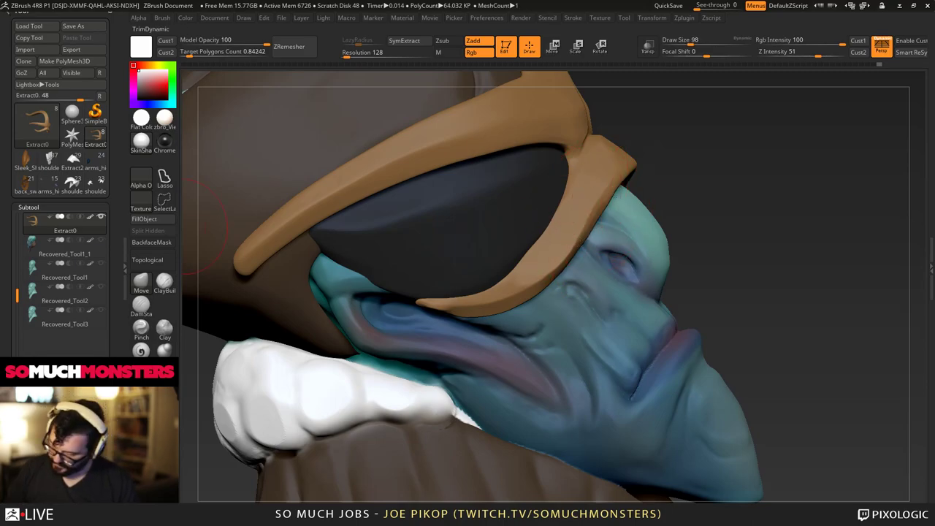
key(2)
mouse_move(615, 193)
ctrl+right_down()
mouse_move(618, 212)
mouse_move(621, 179)
ctrl+right_up()
drag(622, 179, 607, 203)
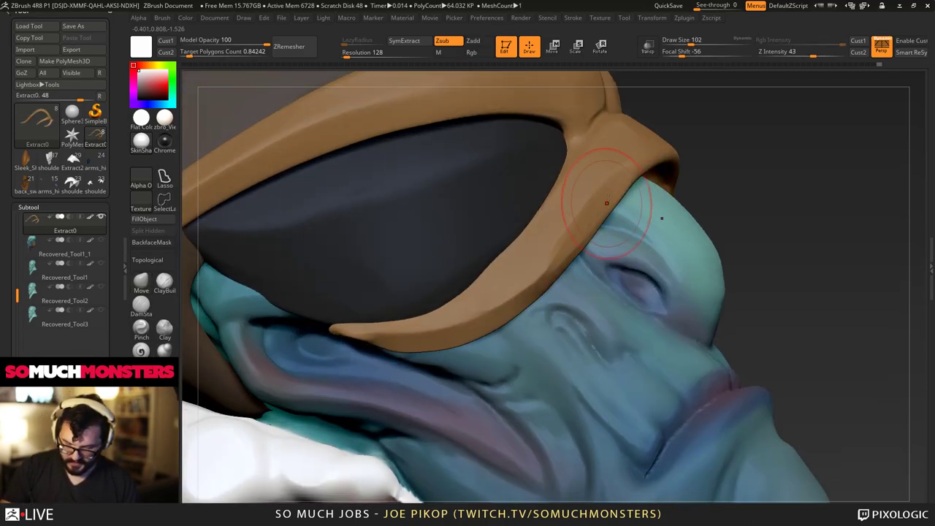
mouse_move(572, 236)
right_down()
mouse_move(563, 209)
mouse_move(555, 242)
right_up()
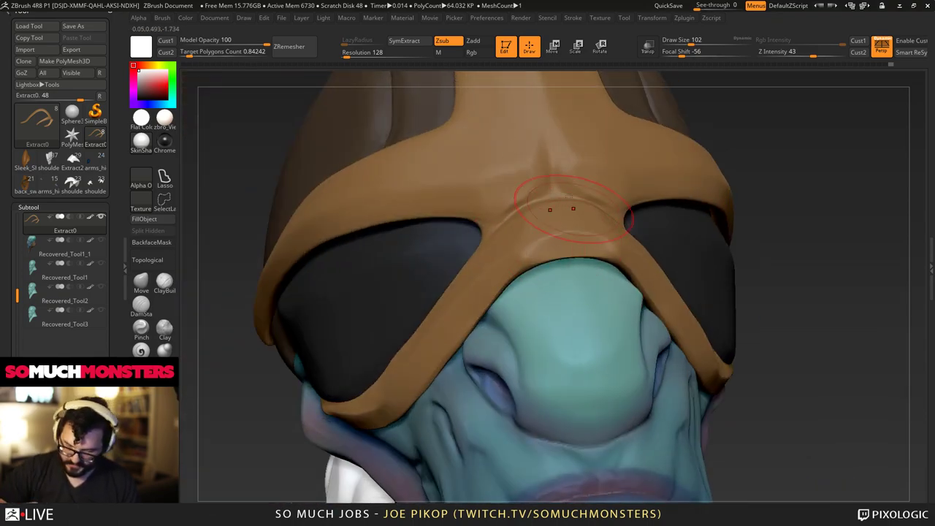
Bow the trim's side bands outward from the helmet, seen from above, with the Move brush at draw size 182.
mouse_move(573, 209)
right_down()
mouse_move(526, 327)
mouse_move(489, 280)
mouse_move(331, 311)
mouse_move(344, 270)
mouse_move(365, 267)
mouse_move(338, 265)
mouse_move(463, 267)
mouse_move(442, 377)
mouse_move(436, 322)
mouse_move(380, 319)
mouse_move(434, 310)
right_up()
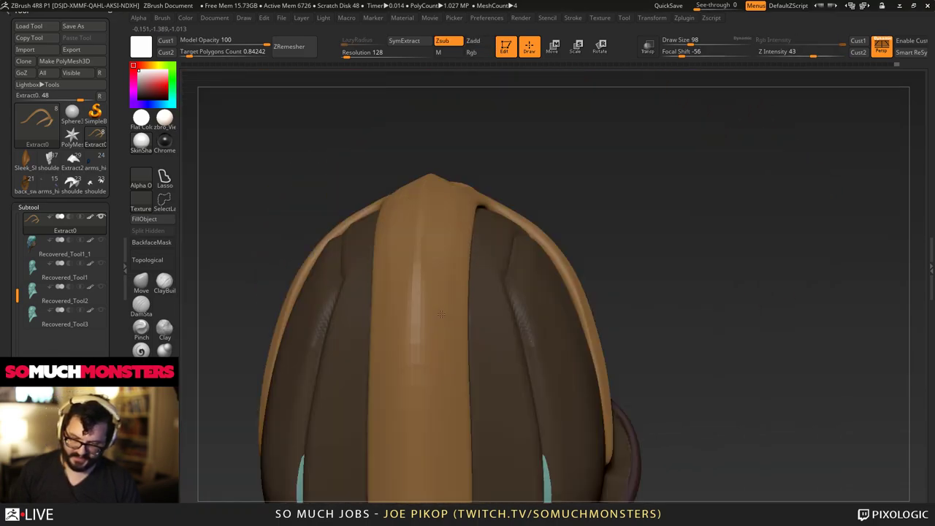
click(142, 282)
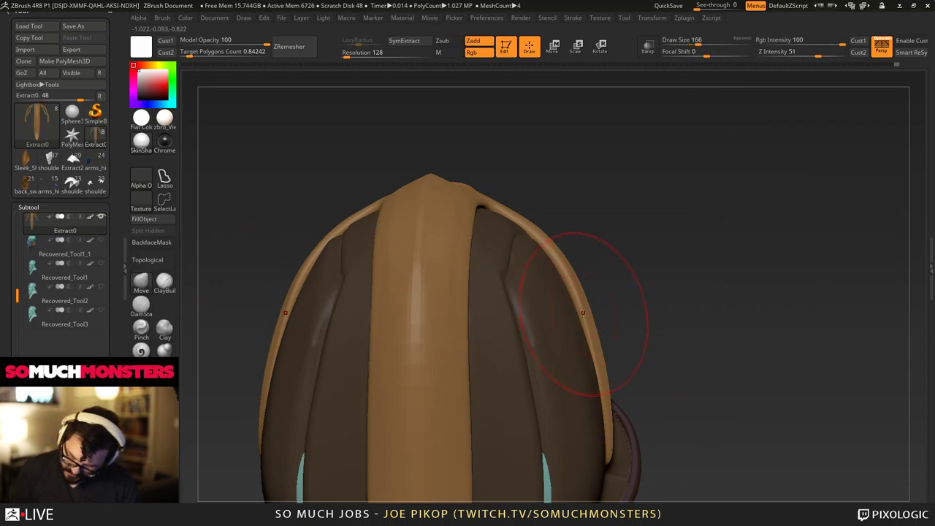
key(])
drag(582, 312, 597, 337)
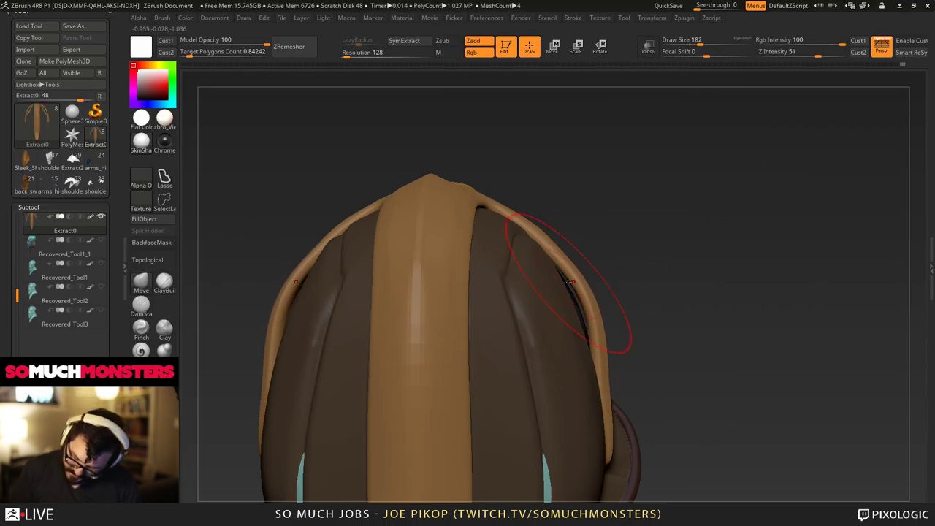
Refine the curve of the tan trim's side bands around the helmet with the Move brush, starting at draw size 182.
drag(564, 274, 571, 260)
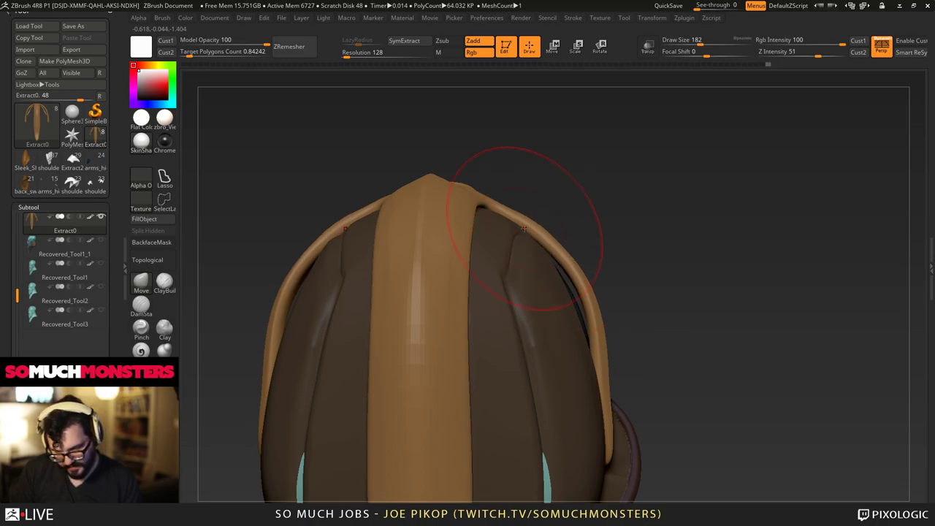
right_drag(524, 229, 468, 272)
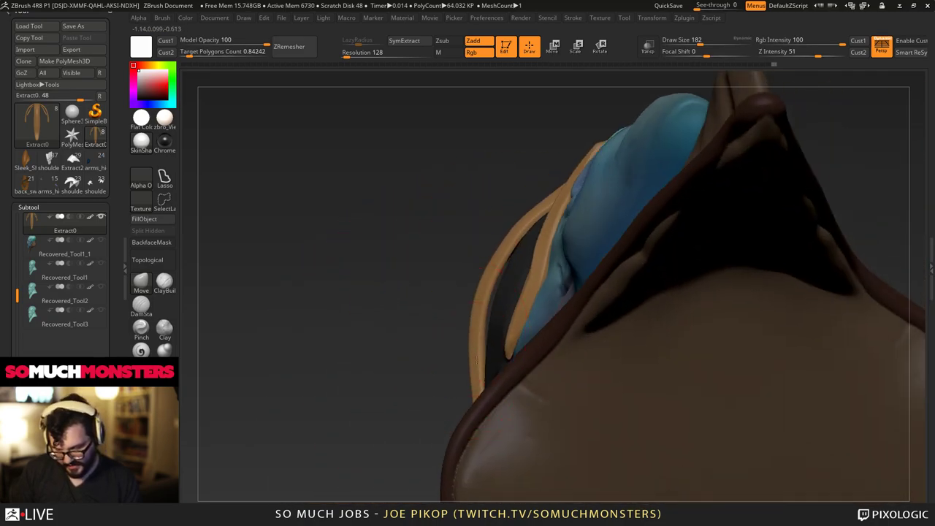
mouse_move(476, 358)
right_down()
mouse_move(456, 358)
mouse_move(417, 397)
mouse_move(469, 336)
mouse_move(482, 372)
mouse_move(507, 395)
right_up()
drag(507, 396, 513, 415)
right_drag(513, 416, 501, 419)
Select the dark goggle lens and push its outer edge out to meet the trim with the Move brush at draw sizes 170 and 234.
alt+click(513, 414)
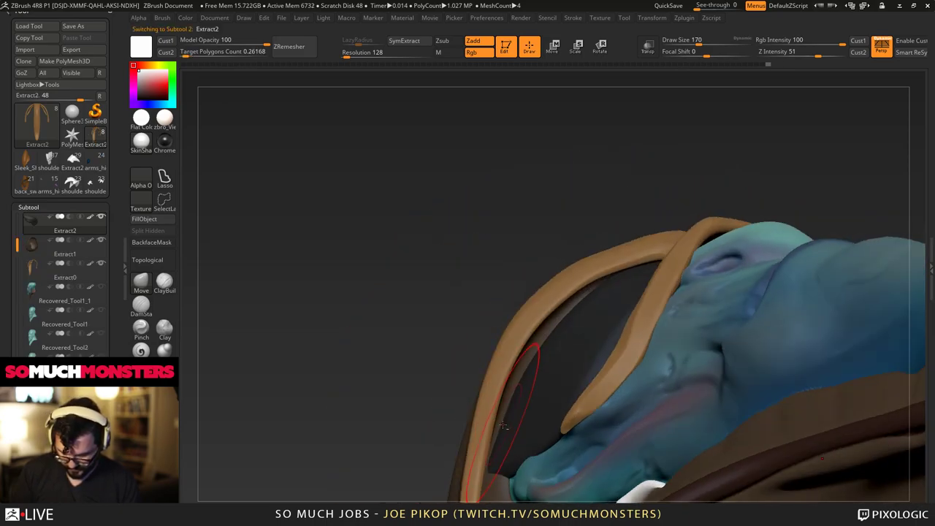
drag(509, 430, 500, 426)
drag(548, 348, 535, 333)
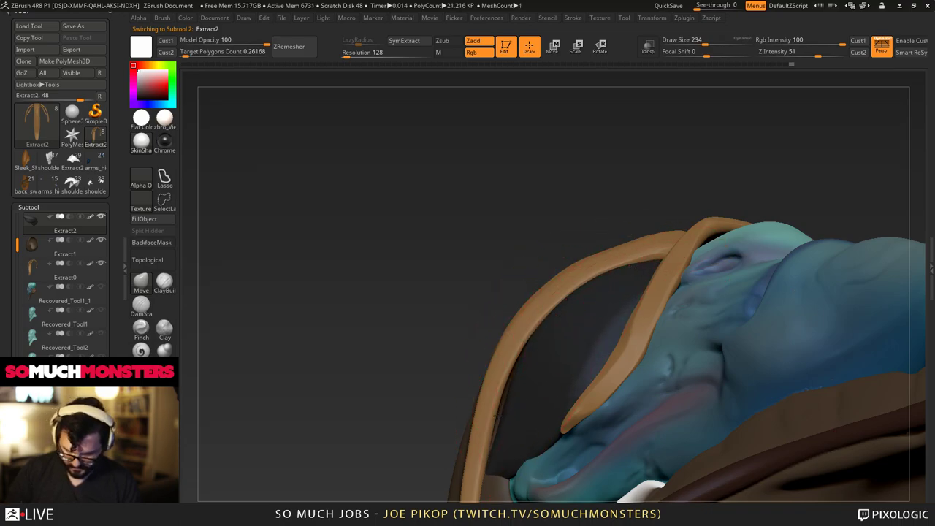
mouse_move(503, 399)
right_down()
mouse_move(550, 307)
mouse_move(555, 252)
mouse_move(593, 271)
right_up()
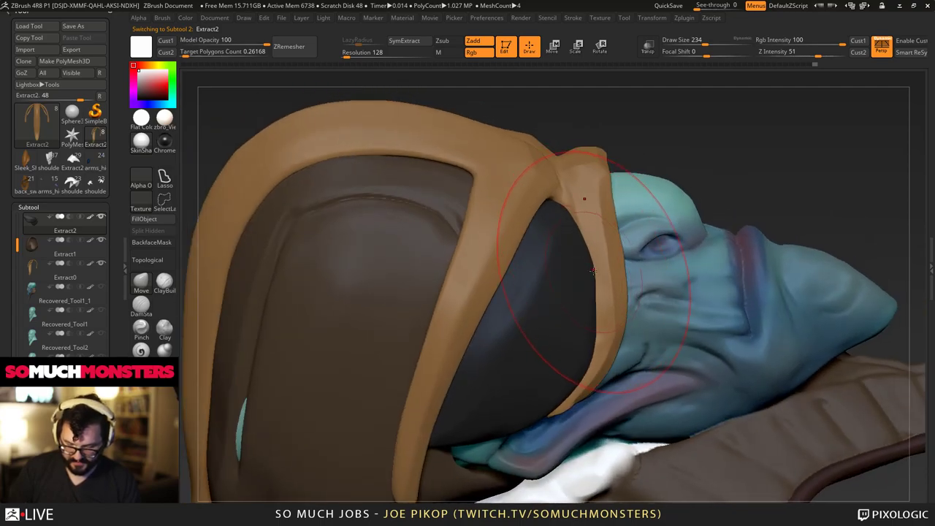
Fit the lens's front edge against the nose side of the goggle frame with the Move brush, starting at draw size 150.
key(bracketleft)
key(bracketleft)
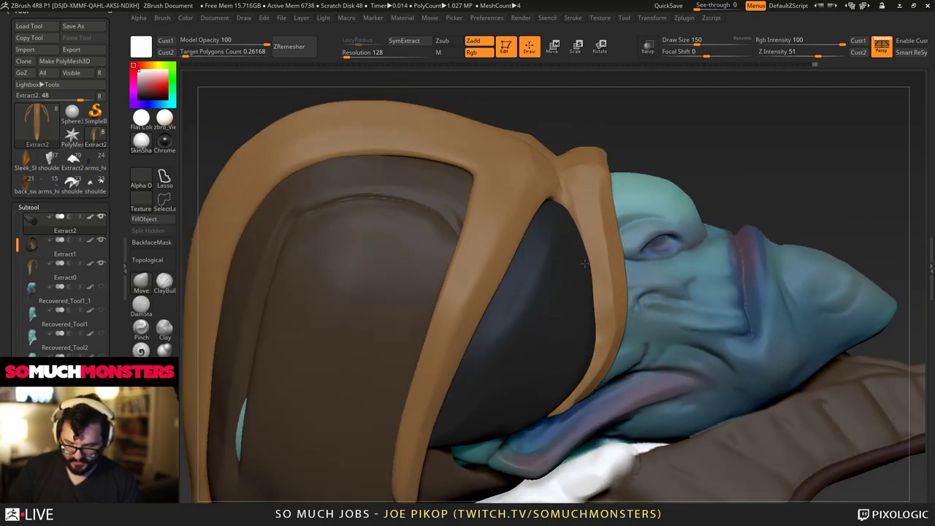
mouse_move(585, 263)
right_down()
mouse_move(595, 282)
mouse_move(571, 247)
mouse_move(584, 247)
right_up()
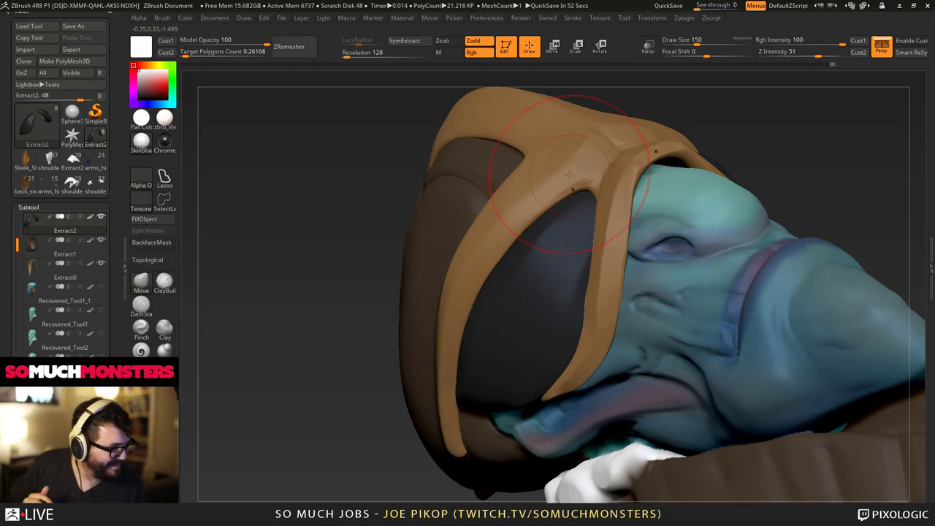
right_drag(559, 327, 606, 343)
drag(631, 187, 632, 183)
right_drag(632, 183, 680, 237)
key(bracketright)
drag(691, 255, 679, 254)
drag(713, 325, 709, 323)
mouse_move(709, 323)
right_down()
mouse_move(692, 334)
mouse_move(595, 230)
right_up()
Select the tan trim and reshape the front lower curve of its goggle frame with the Move brush at draw size 282.
alt+click(718, 334)
key(bracketright)
key(bracketright)
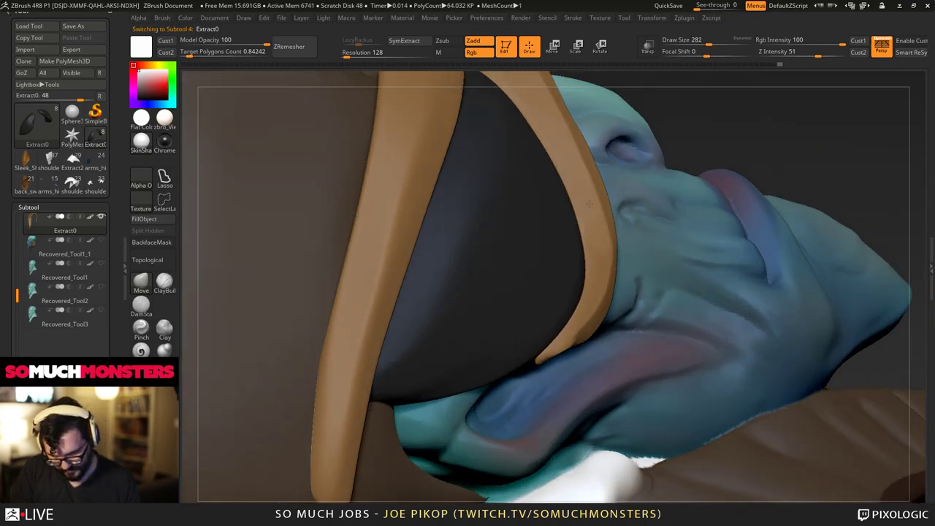
mouse_move(600, 272)
mouse_down()
mouse_move(612, 278)
mouse_move(620, 251)
mouse_up()
mouse_move(577, 205)
right_down()
mouse_move(548, 165)
mouse_move(562, 198)
mouse_move(501, 261)
mouse_move(498, 312)
mouse_move(551, 312)
right_up()
right_drag(615, 254, 603, 269)
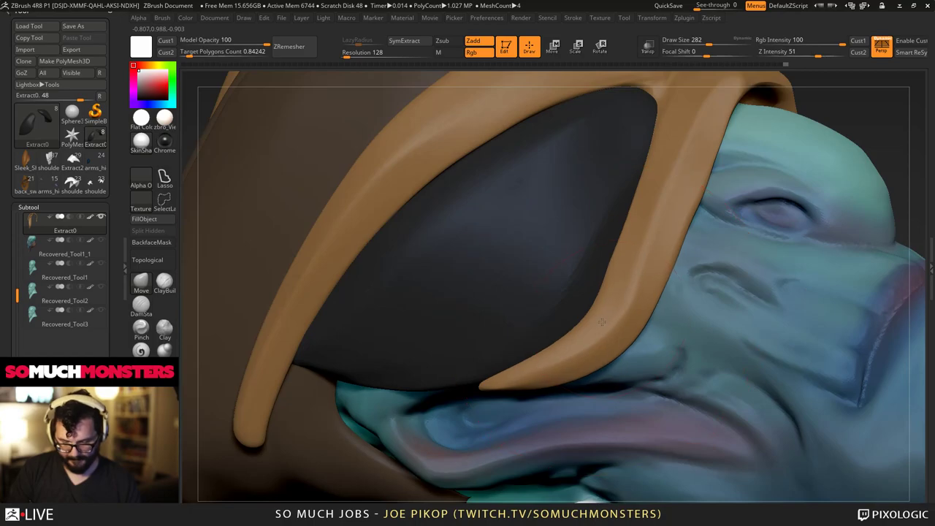
Adjust the shape of the goggles near the inner corner by the nose with the Move brush at a draw size of about 210.
key(bracketleft)
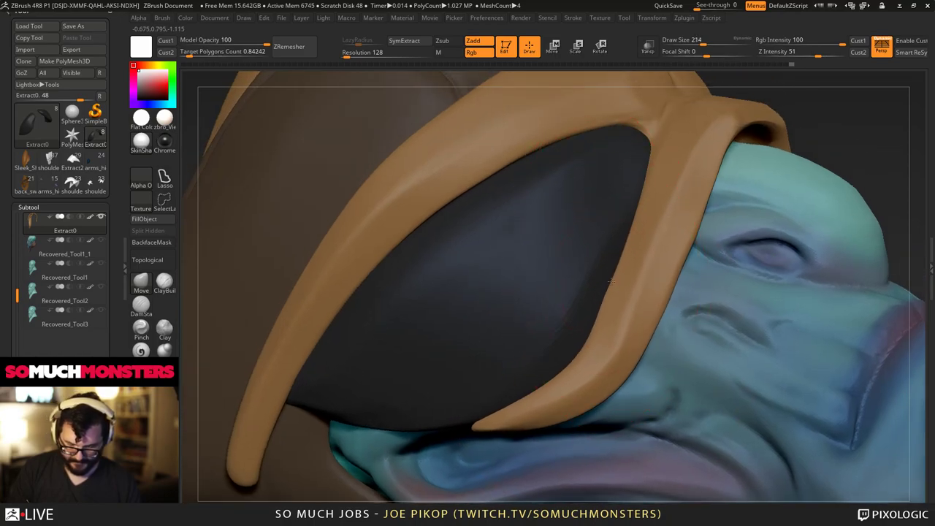
ctrl+right_drag(609, 205, 532, 185)
ctrl+right_drag(552, 246, 585, 346)
right_drag(735, 220, 731, 223)
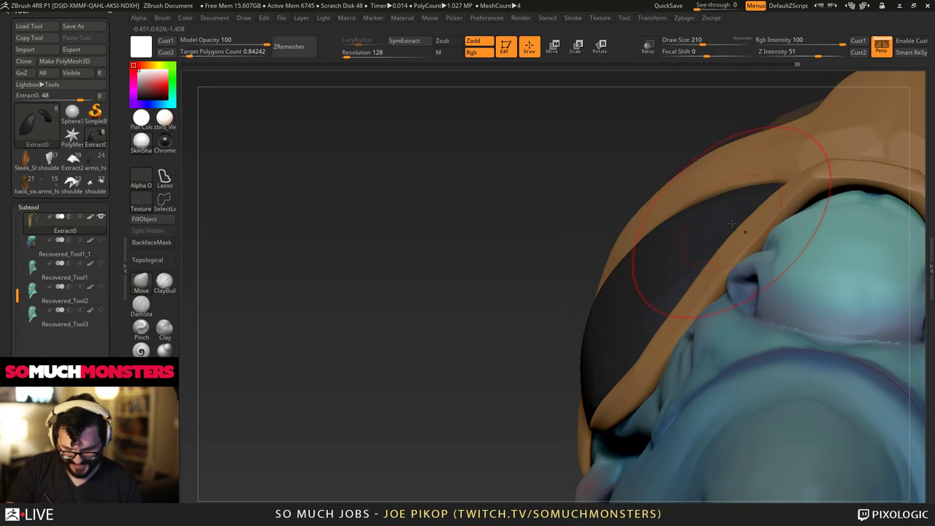
drag(781, 183, 794, 177)
mouse_move(797, 177)
right_down()
mouse_move(765, 201)
mouse_move(741, 248)
mouse_move(752, 227)
right_up()
right_drag(648, 379, 679, 299)
mouse_move(664, 335)
right_down()
mouse_move(682, 285)
mouse_move(465, 200)
mouse_move(484, 319)
mouse_move(444, 246)
mouse_move(475, 264)
mouse_move(527, 424)
mouse_move(489, 409)
mouse_move(471, 332)
mouse_move(502, 389)
mouse_move(531, 398)
right_up()
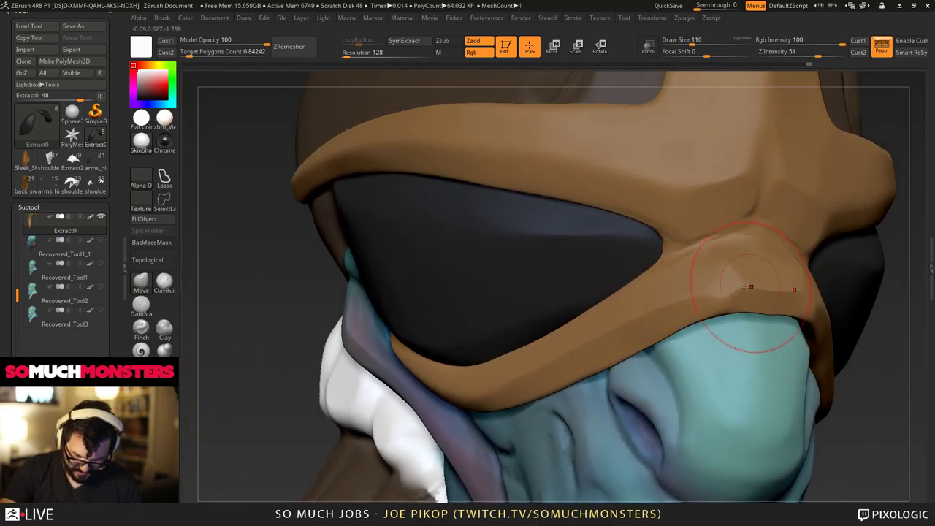
Carve a central ridge and angled planes into the brow of the tan goggle frame, just above the nose bridge.
right_drag(614, 354, 414, 314)
click(164, 351)
right_drag(358, 332, 468, 334)
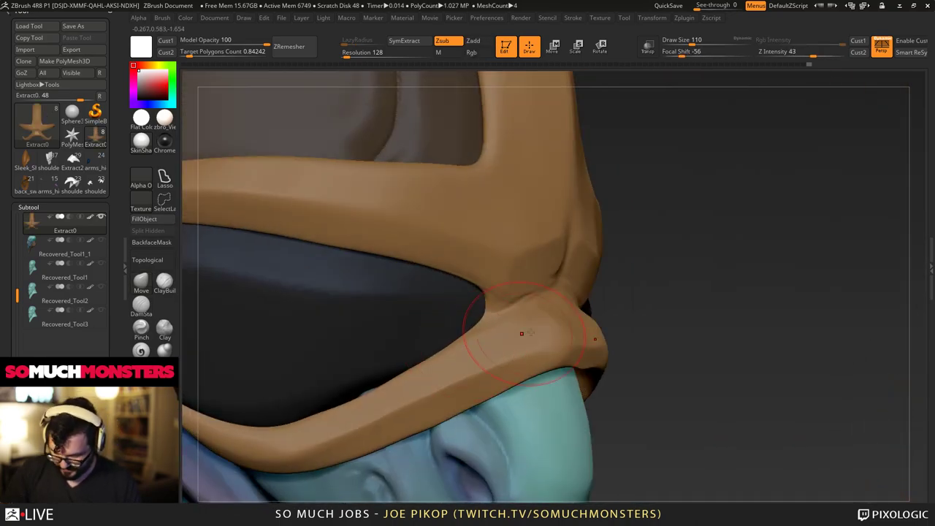
mouse_move(632, 333)
right_down()
mouse_move(546, 329)
mouse_move(545, 251)
right_up()
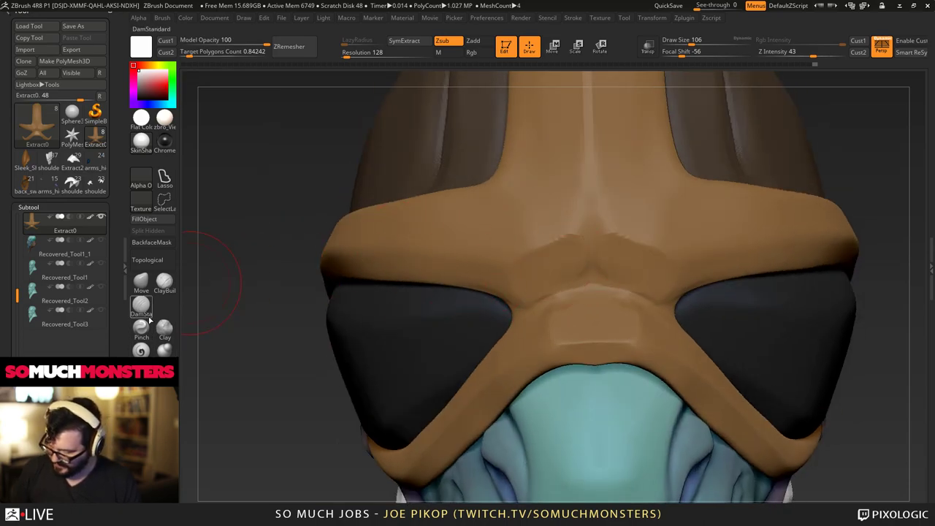
click(140, 282)
drag(590, 205, 589, 162)
drag(564, 246, 593, 293)
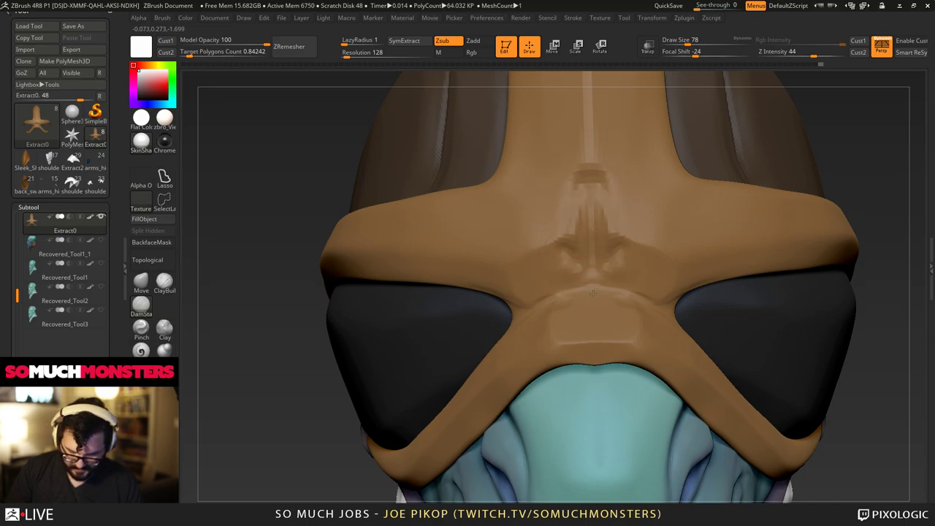
drag(573, 190, 566, 249)
Smooth the rough carving marks along the central ridge of the frame above the nose bridge.
key(f)
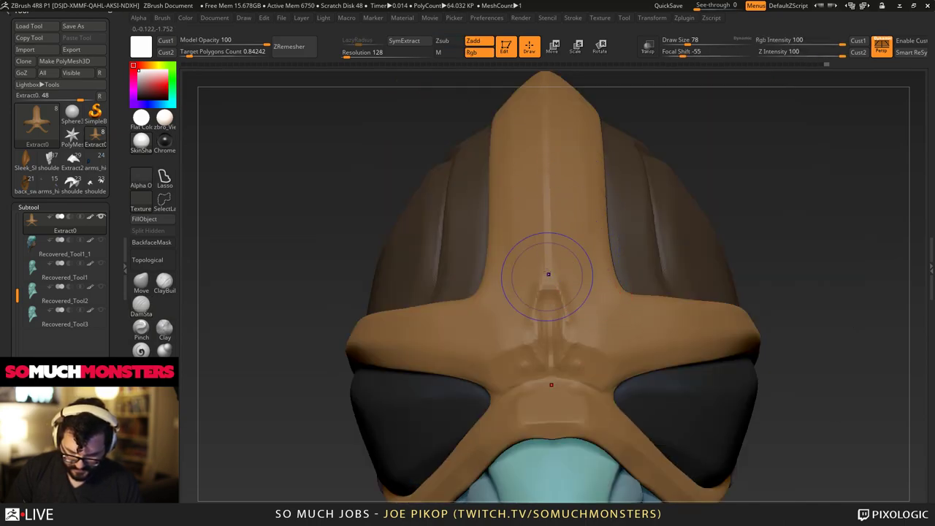
mouse_move(548, 341)
shift+mouse_down()
mouse_move(544, 296)
mouse_move(537, 342)
shift+mouse_up()
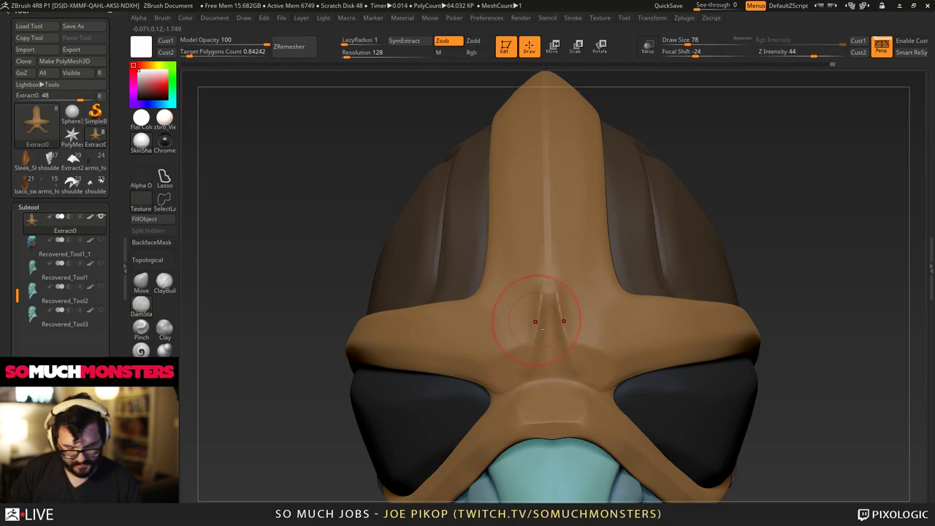
alt+right_drag(537, 327, 544, 299)
shift+drag(544, 299, 554, 249)
right_drag(549, 331, 606, 322)
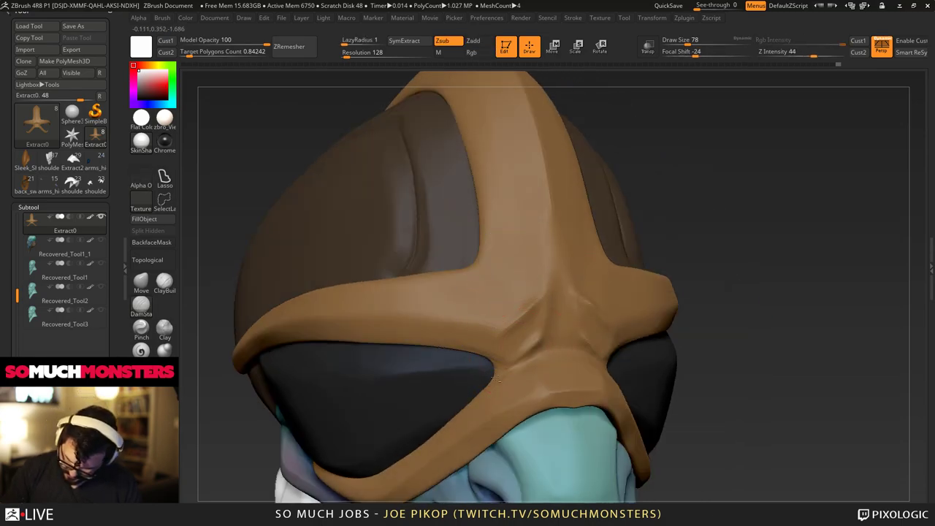
Refine the diagonal creases on the frame where the brow meets the nose bridge and soften them.
right_drag(547, 285, 505, 296)
mouse_move(524, 354)
mouse_down()
mouse_move(552, 315)
mouse_move(537, 328)
mouse_up()
right_drag(539, 328, 547, 376)
ctrl+right_drag(546, 306, 539, 274)
shift+drag(536, 272, 542, 281)
mouse_move(543, 282)
ctrl+right_down()
mouse_move(547, 249)
mouse_move(551, 298)
mouse_move(587, 309)
ctrl+right_up()
Define a crisp edge along the frame's brow bar from the nose bridge outward and smooth its outer end into a tapered tip.
drag(494, 357, 314, 317)
key(ctrl+z)
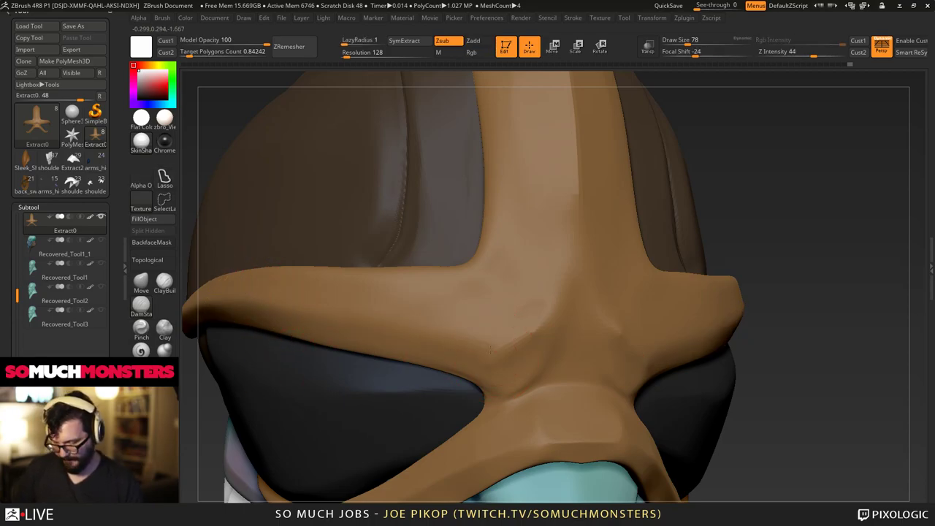
drag(490, 350, 208, 322)
mouse_move(210, 322)
right_down()
mouse_move(424, 340)
mouse_move(432, 330)
right_up()
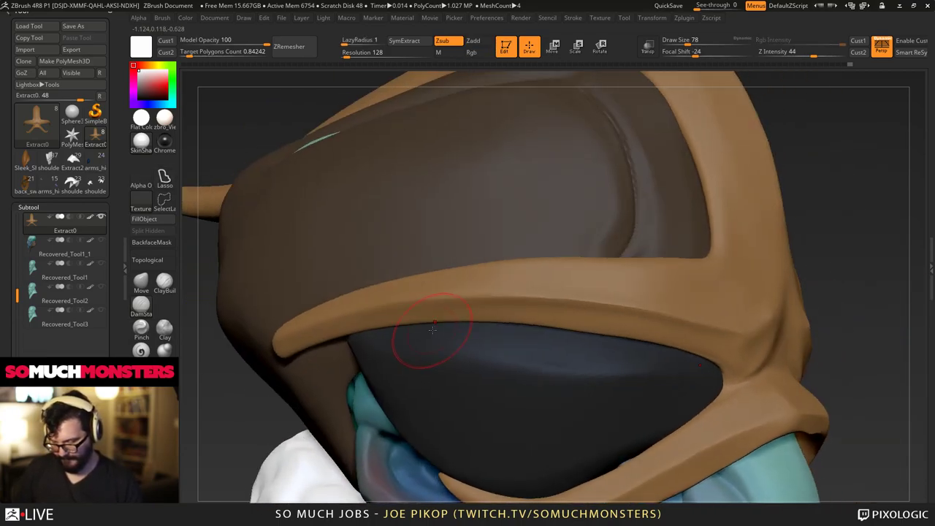
right_drag(328, 322, 343, 326)
shift+drag(294, 332, 280, 338)
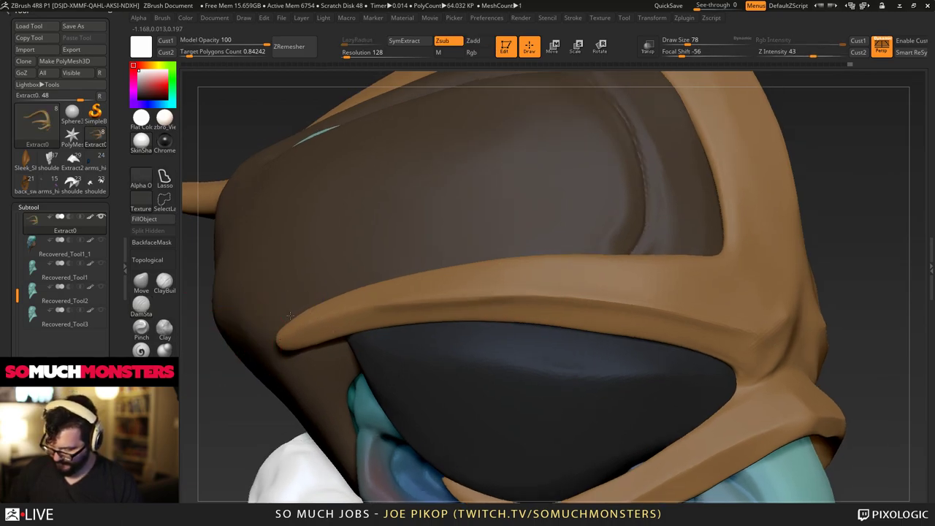
mouse_move(257, 334)
right_down()
mouse_move(294, 323)
mouse_move(295, 349)
mouse_move(316, 312)
mouse_move(365, 330)
mouse_move(371, 323)
mouse_move(349, 292)
mouse_move(385, 395)
mouse_move(352, 337)
right_up()
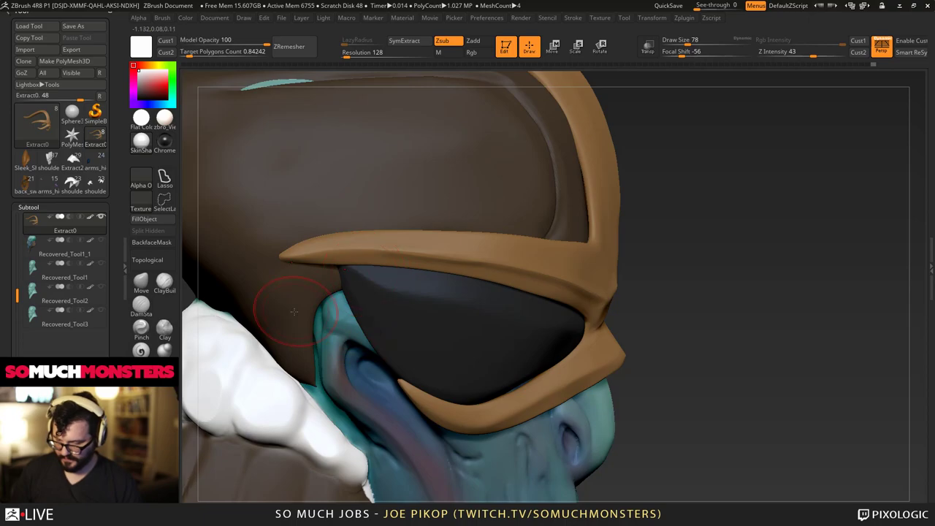
right_drag(293, 311, 272, 301)
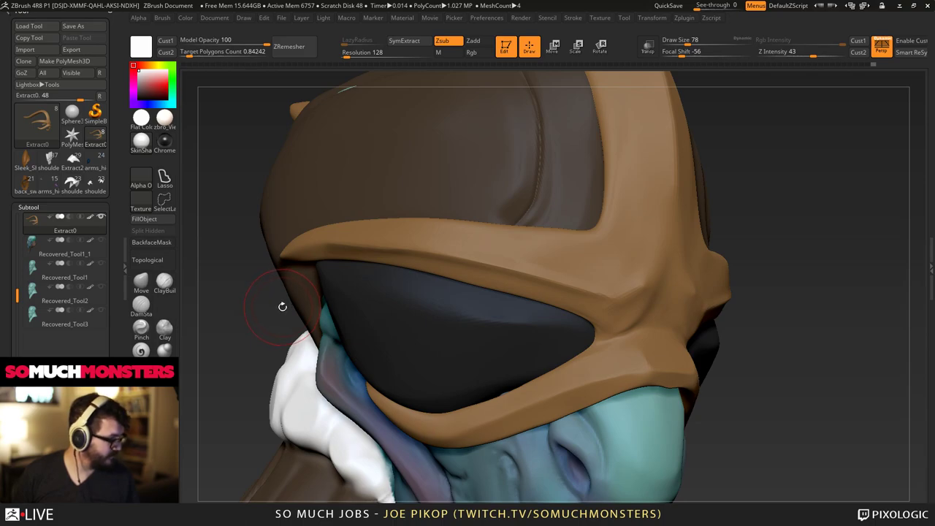
right_drag(422, 253, 392, 236)
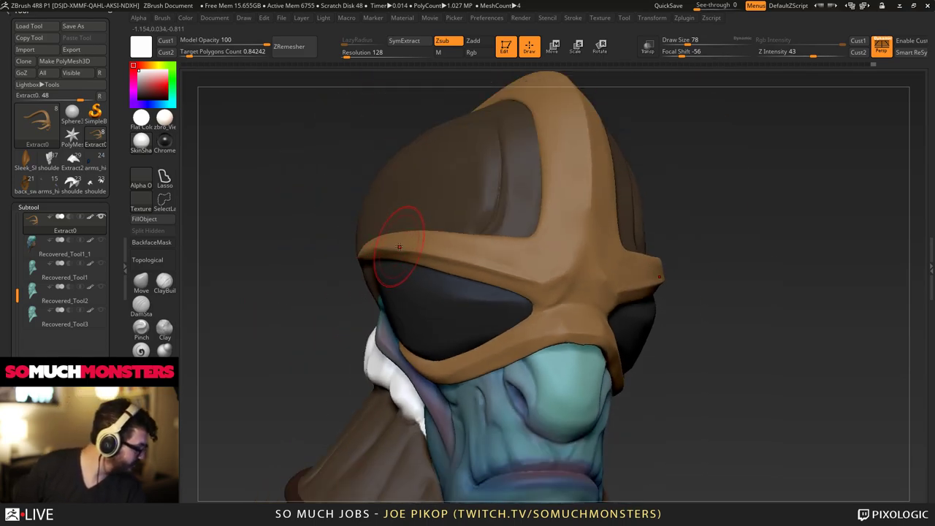
Select the brown hood subtool and smooth the curved seam on its side above the goggles.
right_drag(416, 295, 507, 308)
key(b)
key(d)
key(s)
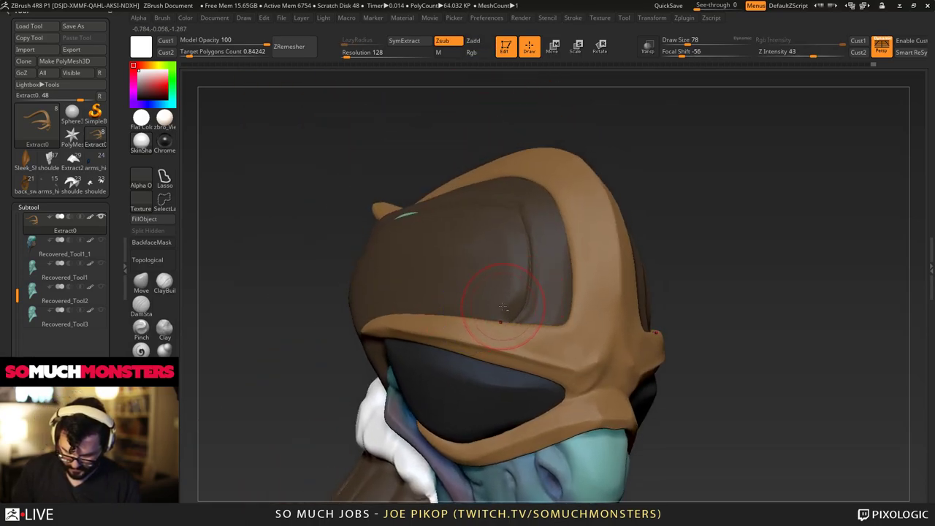
alt+click(503, 307)
mouse_move(506, 312)
shift+mouse_down()
mouse_move(527, 292)
mouse_move(529, 241)
shift+mouse_up()
mouse_move(490, 231)
ctrl+right_down()
mouse_move(380, 226)
mouse_move(496, 256)
ctrl+right_up()
right_drag(409, 292, 482, 278)
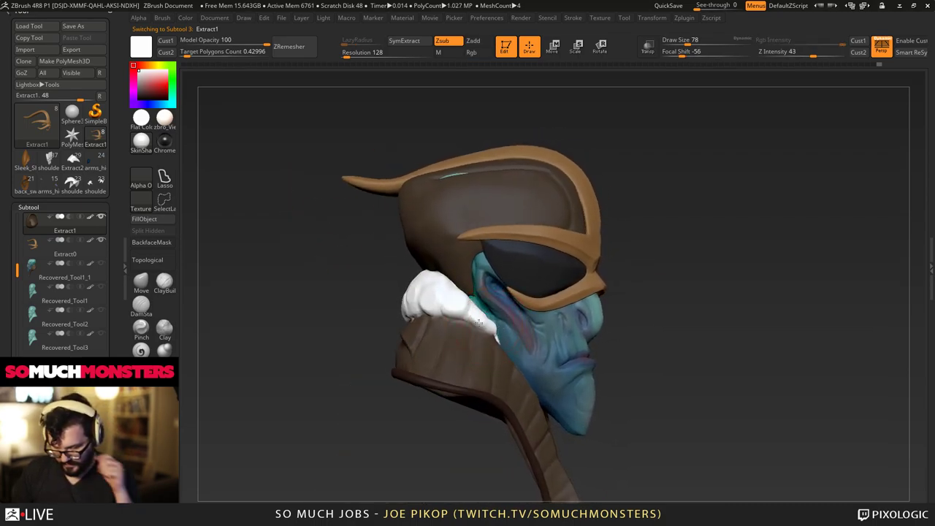
Select the fishman03 subtool, mask the underside of the neck inside the collar, and extract the masked area as a separate mesh.
mouse_move(478, 322)
right_down()
mouse_move(430, 341)
mouse_move(474, 300)
mouse_move(455, 248)
right_up()
alt+click(459, 258)
key(ctrl)
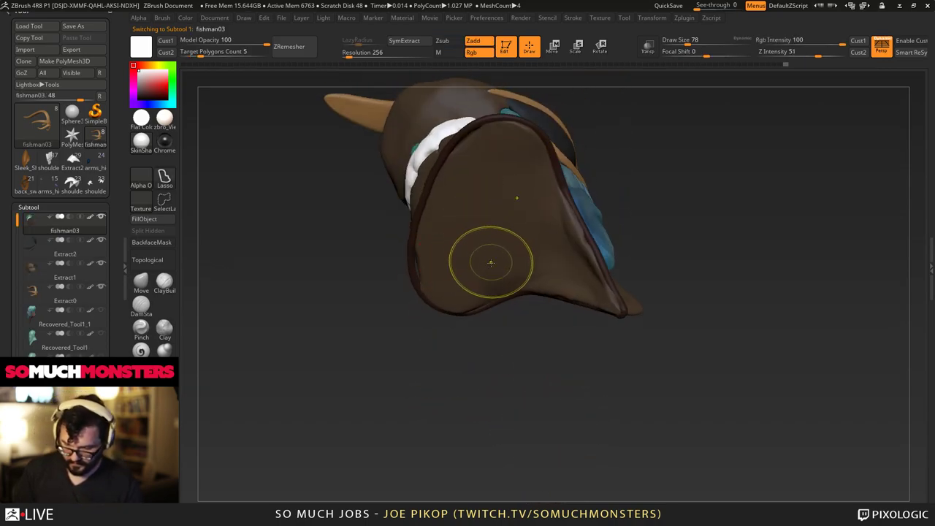
right_drag(469, 197, 363, 260)
mouse_move(640, 197)
ctrl+alt+mouse_down()
mouse_move(553, 115)
mouse_move(444, 229)
mouse_move(656, 321)
ctrl+alt+mouse_up()
click(400, 40)
right_drag(434, 299, 190, 290)
ctrl+drag(296, 328, 385, 487)
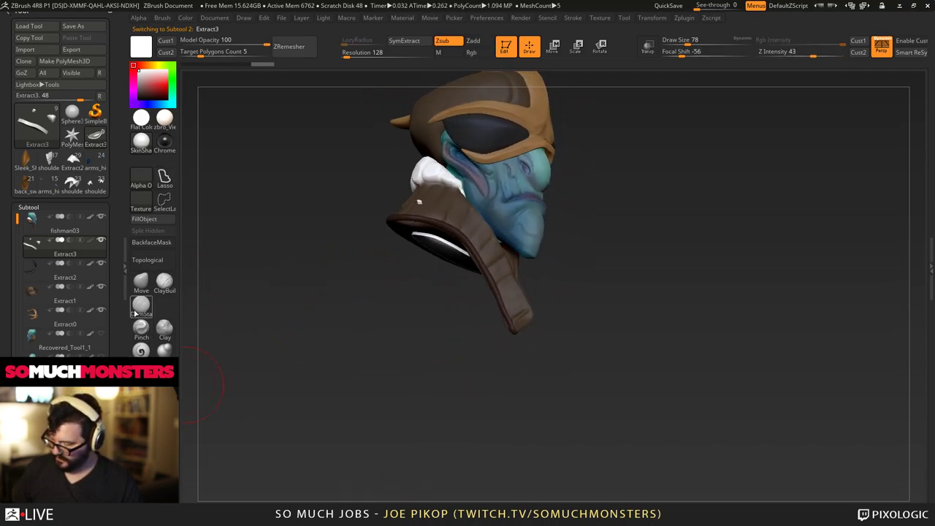
Swell the extracted piece out below the collar with the Inflate brush and smooth it into rounded shoulder masses.
click(164, 350)
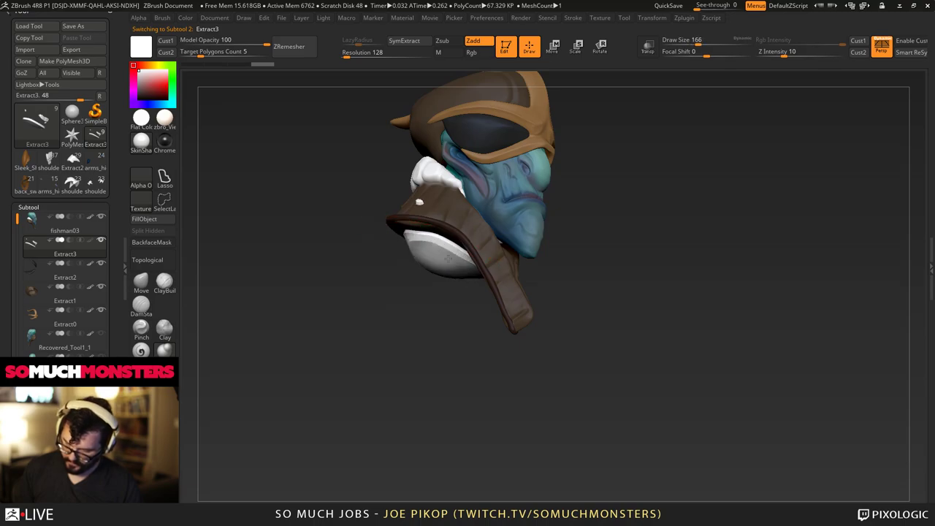
mouse_move(424, 262)
shift+mouse_down()
mouse_move(419, 253)
mouse_move(396, 267)
shift+mouse_up()
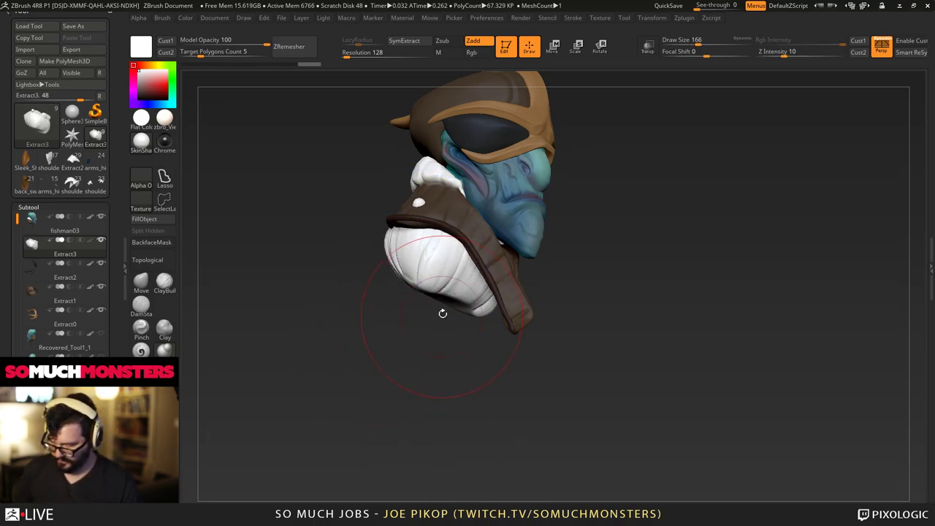
mouse_move(440, 312)
shift+mouse_down()
mouse_move(421, 276)
mouse_move(438, 281)
mouse_move(373, 245)
mouse_move(401, 261)
mouse_move(387, 244)
shift+mouse_up()
shift+drag(399, 212, 411, 219)
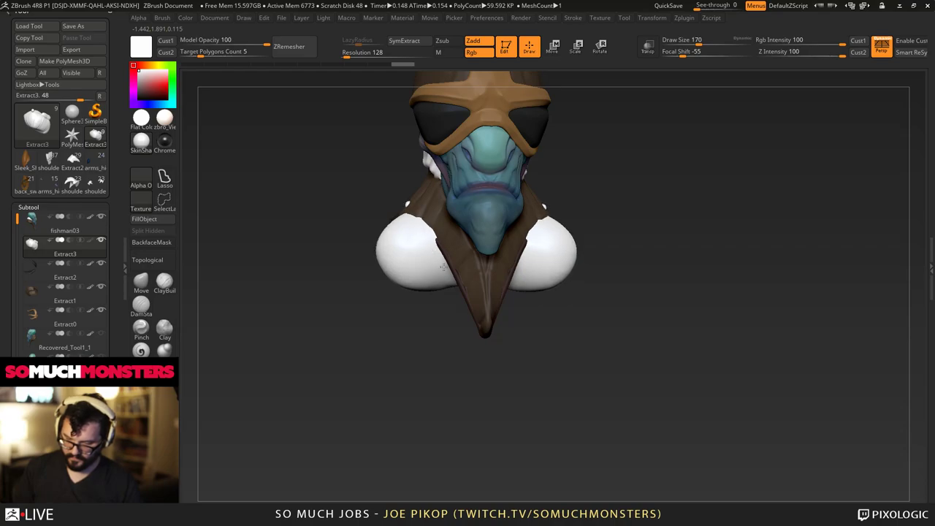
Enlarge the white shoulders and build up a chest mass around the collar's front point with the Inflate brush.
mouse_move(365, 316)
mouse_down()
mouse_move(417, 290)
mouse_move(445, 350)
mouse_move(378, 318)
mouse_move(497, 429)
mouse_move(430, 402)
mouse_move(399, 375)
mouse_move(374, 380)
mouse_move(376, 367)
mouse_up()
mouse_move(332, 322)
mouse_down()
mouse_move(316, 334)
mouse_move(289, 305)
mouse_move(308, 308)
mouse_up()
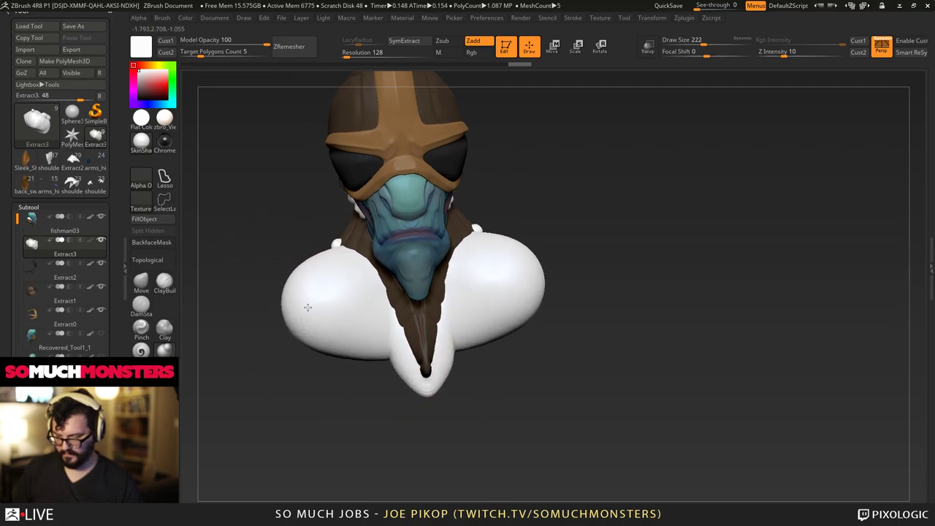
drag(314, 372, 383, 376)
mouse_move(383, 377)
alt+mouse_down()
mouse_move(340, 344)
mouse_move(387, 372)
alt+mouse_up()
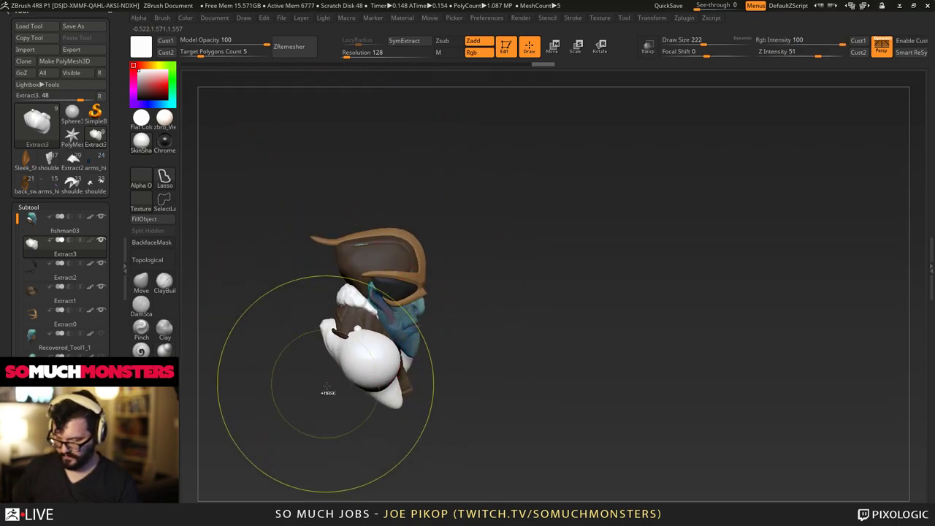
Reshape the white torso's side profile at the back, shoulder and chest tip with the Move brush.
click(146, 282)
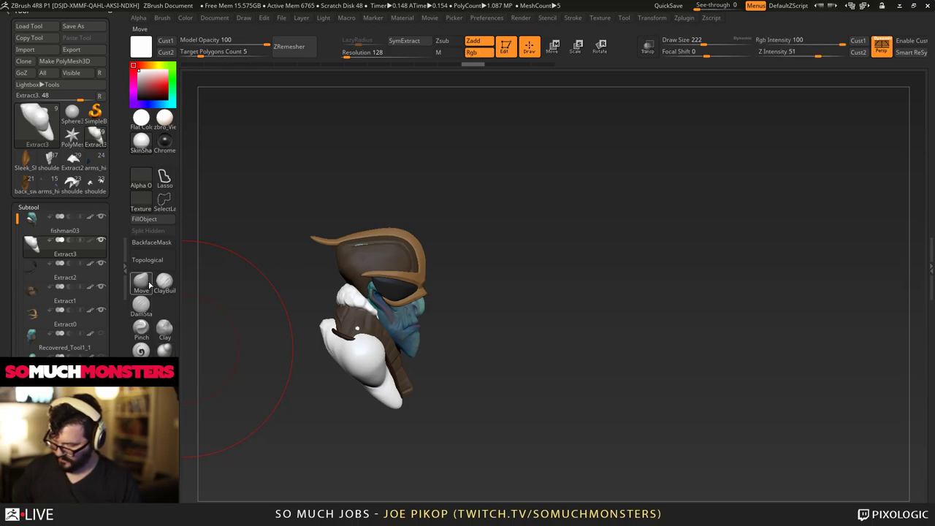
drag(365, 351, 384, 359)
drag(356, 328, 348, 333)
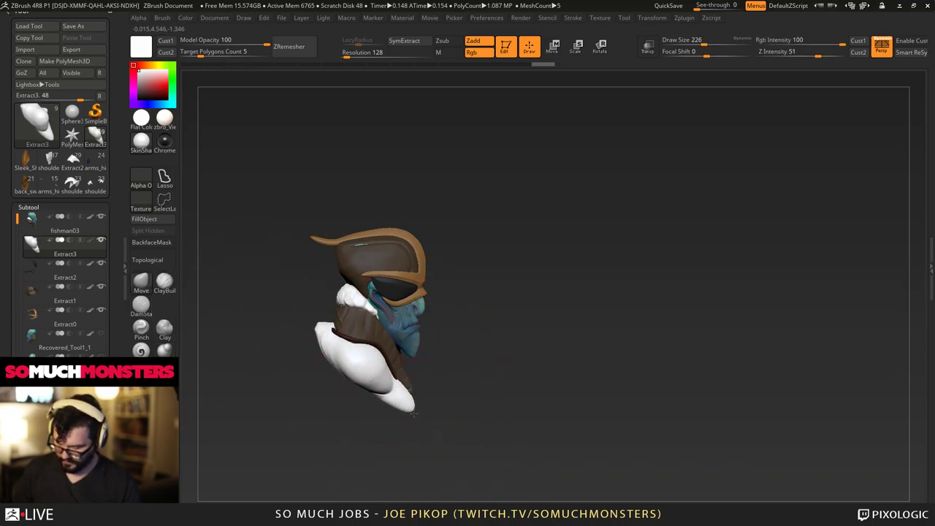
drag(413, 414, 405, 406)
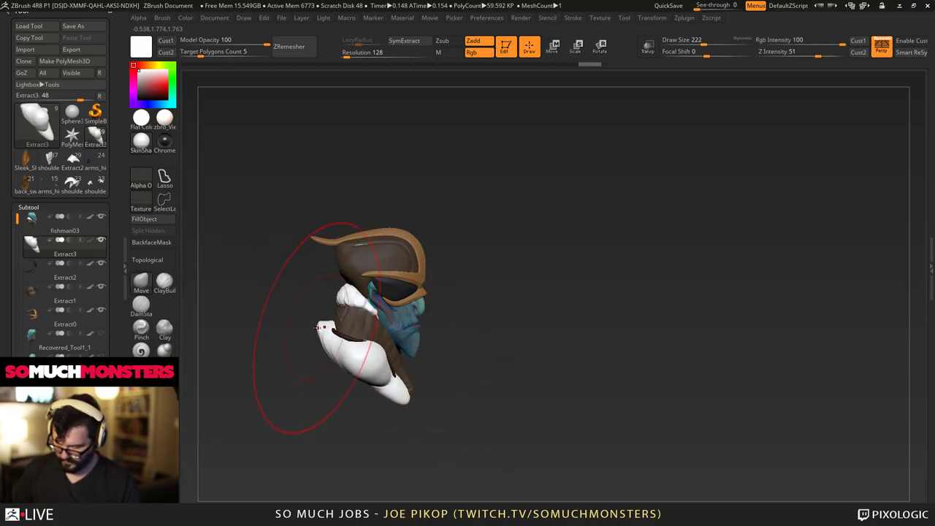
Adjust the width and slope of the shoulders and their transition into the chest with the Move brush.
right_drag(365, 367, 317, 350)
drag(361, 367, 348, 367)
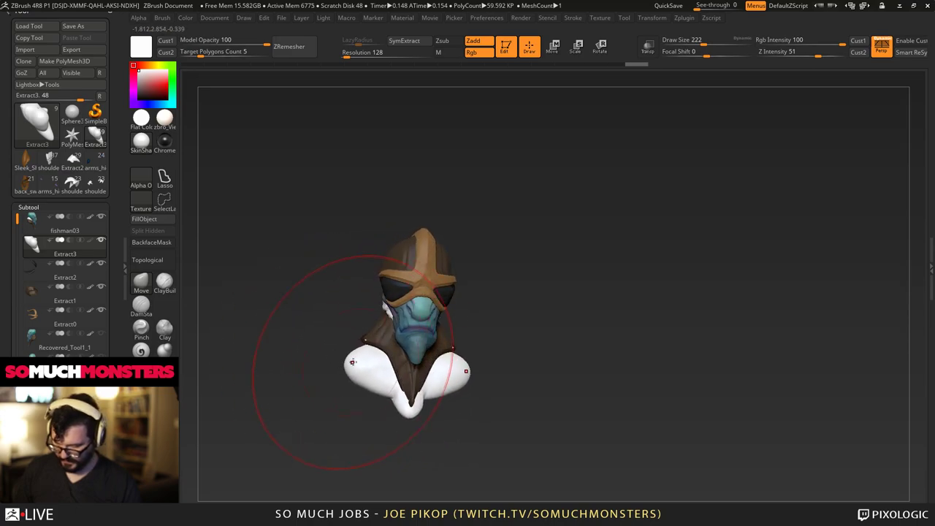
right_drag(346, 366, 371, 367)
drag(372, 389, 413, 357)
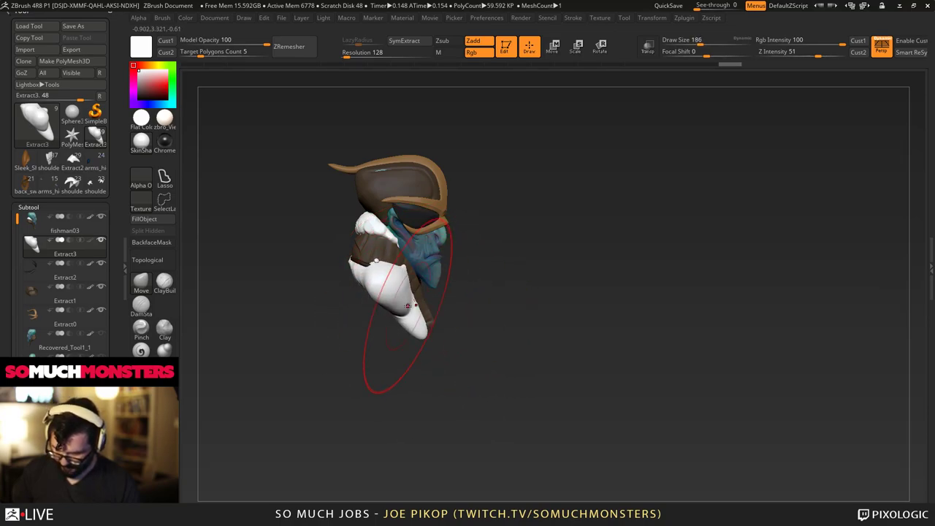
mouse_move(408, 305)
right_down()
mouse_move(374, 310)
mouse_move(374, 337)
mouse_move(414, 326)
mouse_move(406, 329)
right_up()
right_drag(391, 299, 416, 305)
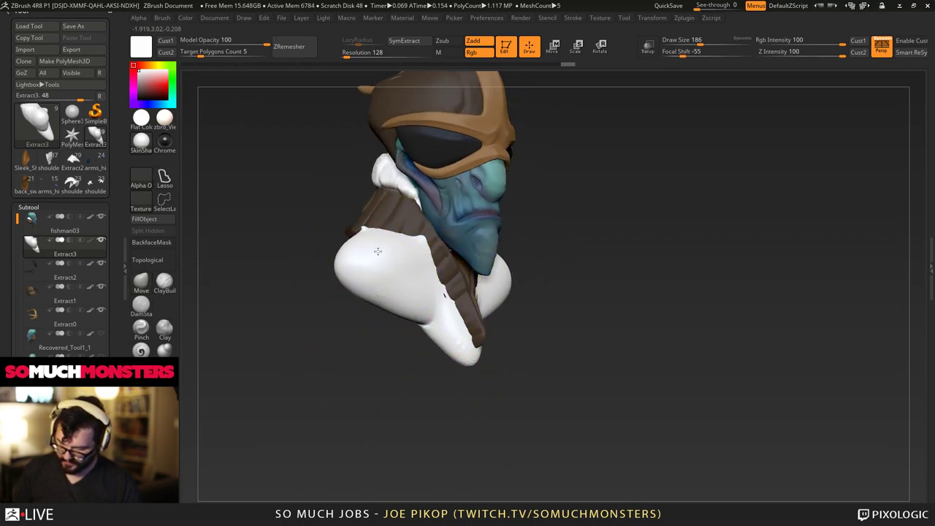
Try a lasso mask over the front of the white torso and set the masking stroke to FreeHand.
key(ctrl+shift+z)
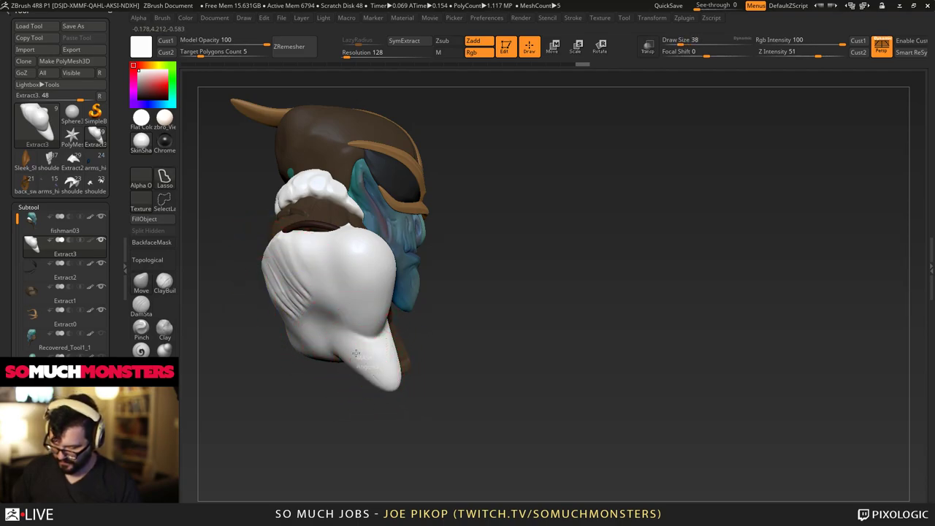
key(ctrl+shift+z)
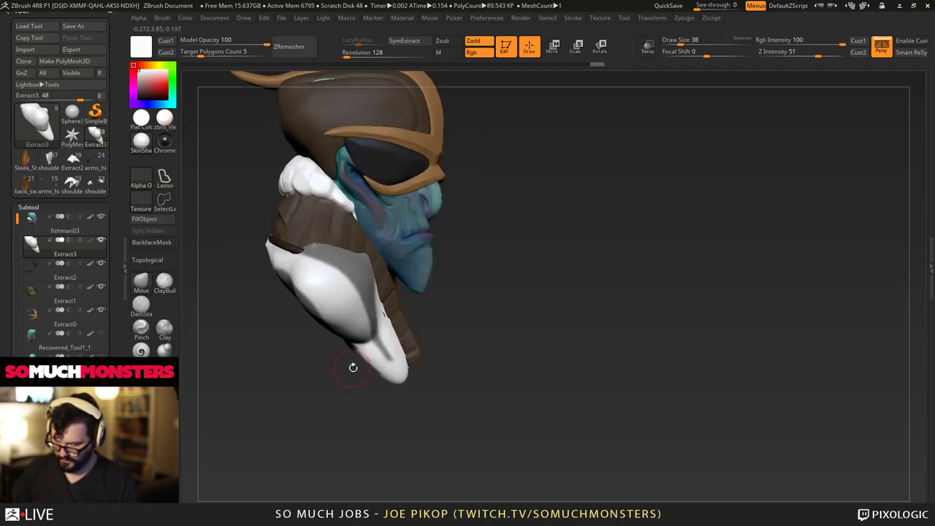
key(ctrl+shift+z)
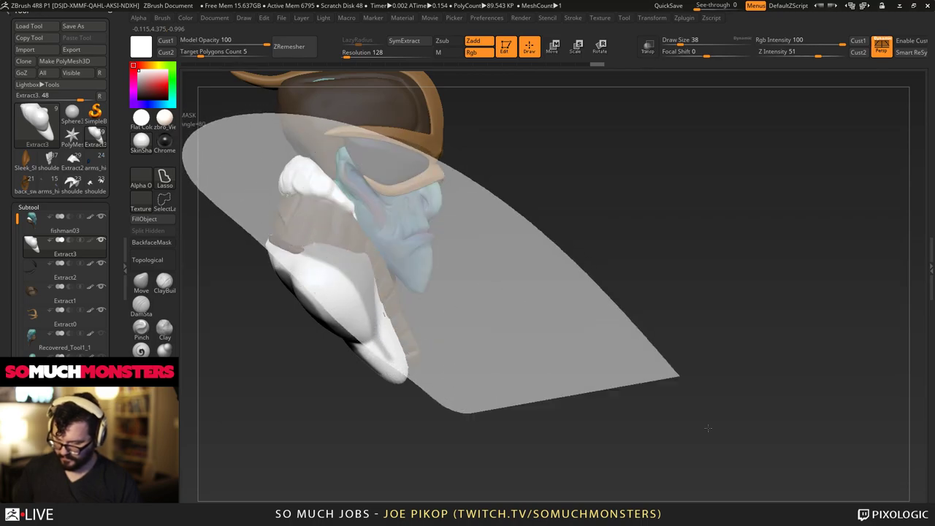
right_drag(304, 264, 330, 310)
key(ctrl+shift+z)
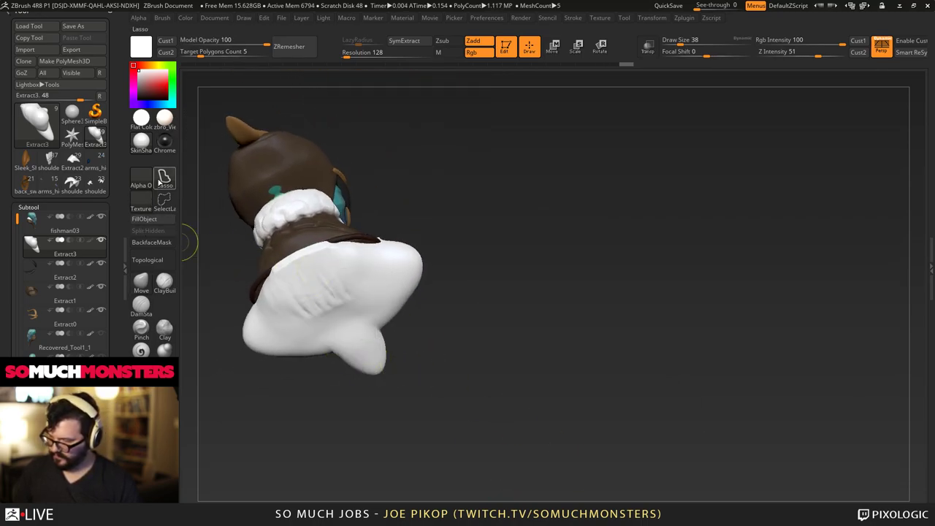
click(160, 182)
ctrl+click(304, 198)
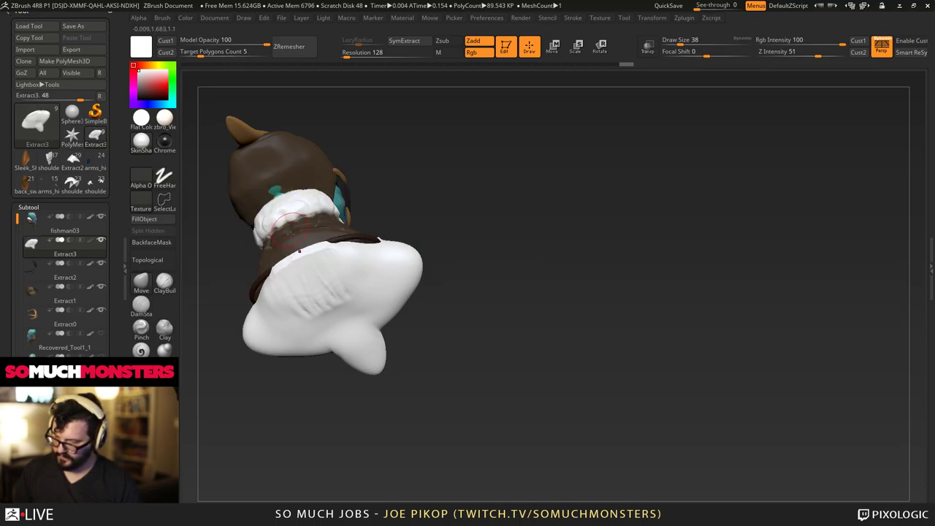
Mask the white torso's underside and reshape its lower chest tip and bottom outline with the Move brush.
mouse_move(342, 312)
ctrl+mouse_down()
mouse_move(320, 319)
mouse_move(279, 307)
mouse_move(305, 281)
mouse_move(342, 346)
ctrl+mouse_up()
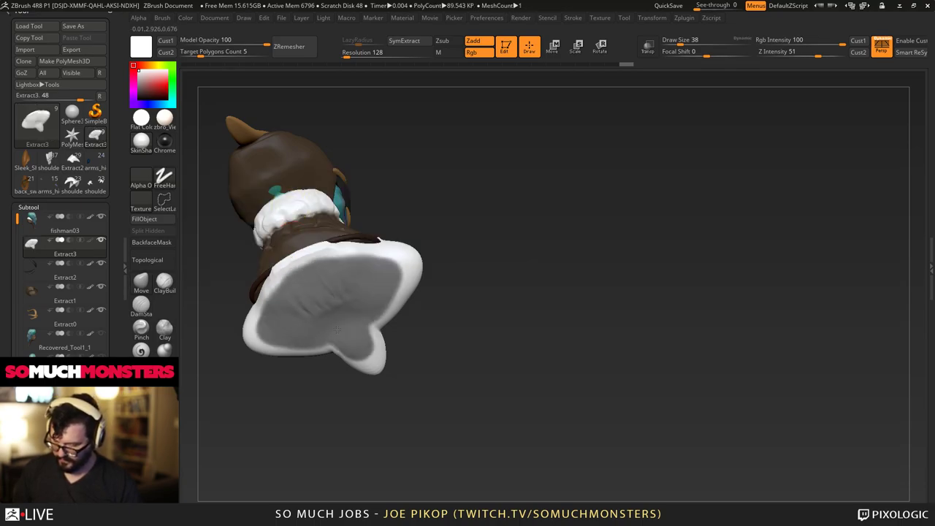
mouse_move(511, 322)
mouse_down()
mouse_move(467, 380)
mouse_move(486, 402)
mouse_move(217, 363)
mouse_up()
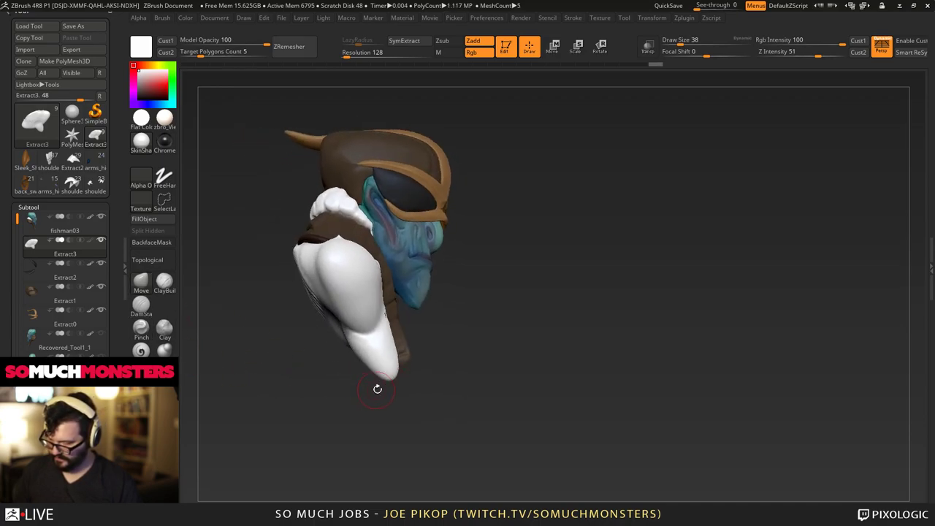
drag(393, 380, 358, 328)
drag(314, 368, 431, 329)
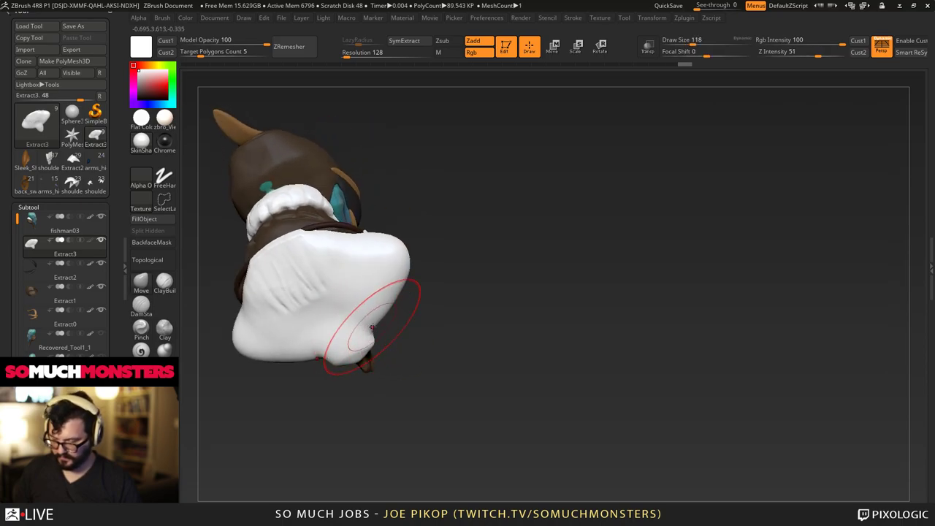
drag(375, 327, 393, 324)
mouse_move(322, 384)
mouse_down()
mouse_move(261, 378)
mouse_move(475, 340)
mouse_move(470, 354)
mouse_move(424, 327)
mouse_move(475, 320)
mouse_up()
Sample the dark brown from the collar and fill the white torso with it.
key(bracketright)
key(bracketright)
drag(570, 325, 420, 316)
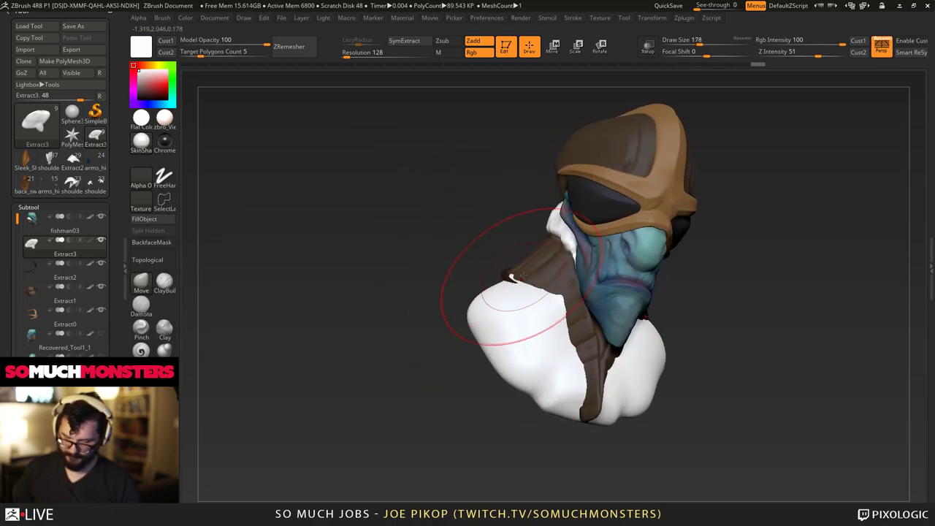
key(c)
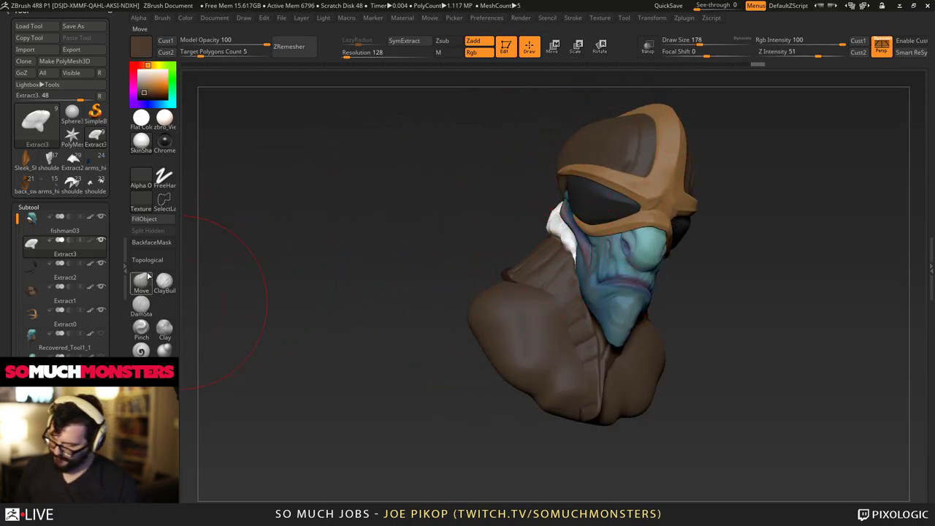
click(152, 217)
drag(484, 367, 512, 367)
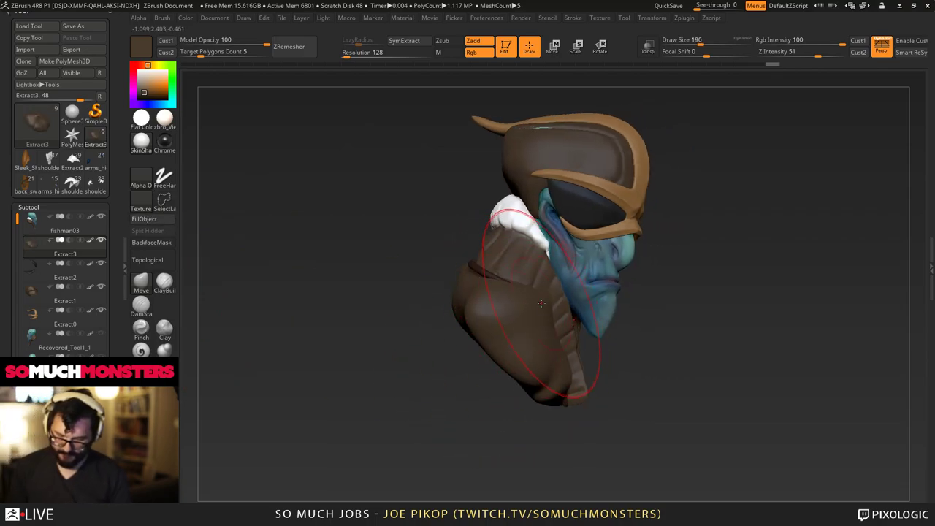
Pull the torso's side profile back behind the collar trim and reshape its lower chest with a larger Move brush.
key(bracketright)
drag(541, 303, 517, 306)
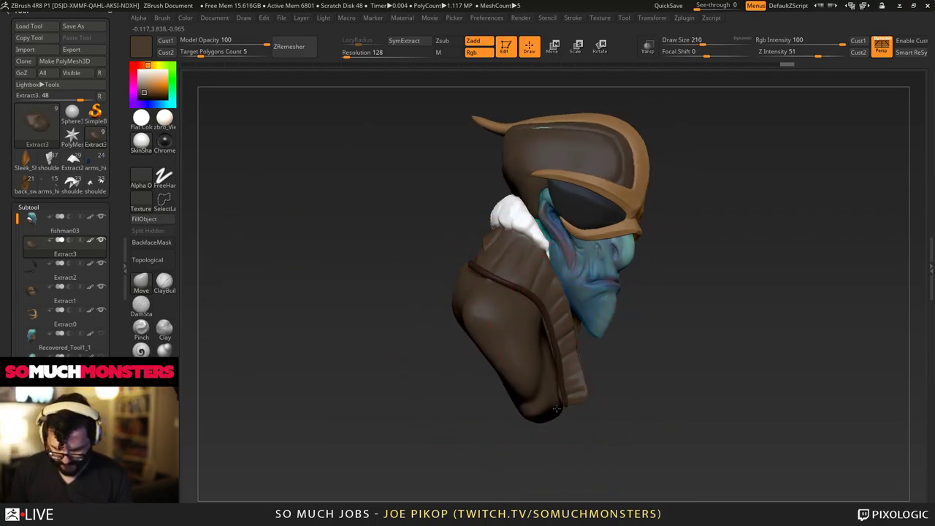
mouse_move(567, 394)
mouse_down()
mouse_move(519, 395)
mouse_move(557, 325)
mouse_move(463, 285)
mouse_move(499, 377)
mouse_move(575, 307)
mouse_move(555, 271)
mouse_move(588, 321)
mouse_up()
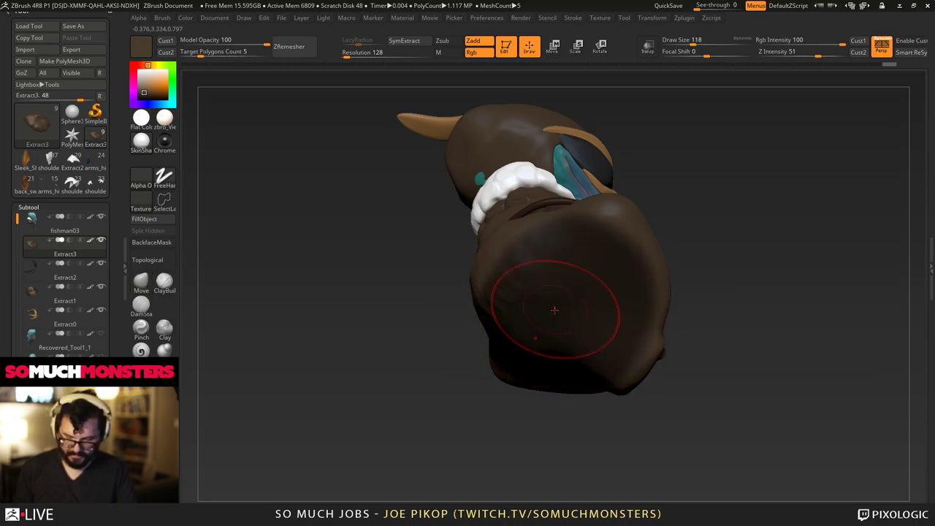
Mask the torso except for its underside and pull the unmasked part down into an abdomen with the Move brush.
right_drag(553, 309, 511, 314)
ctrl+drag(441, 383, 419, 406)
ctrl+drag(555, 331, 570, 311)
mouse_move(428, 252)
mouse_down()
mouse_move(409, 255)
mouse_move(392, 316)
mouse_up()
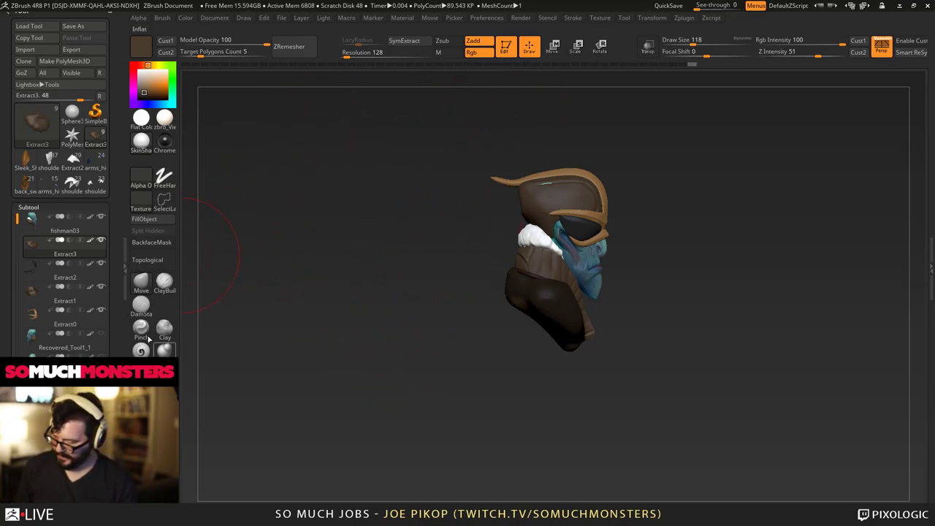
click(141, 282)
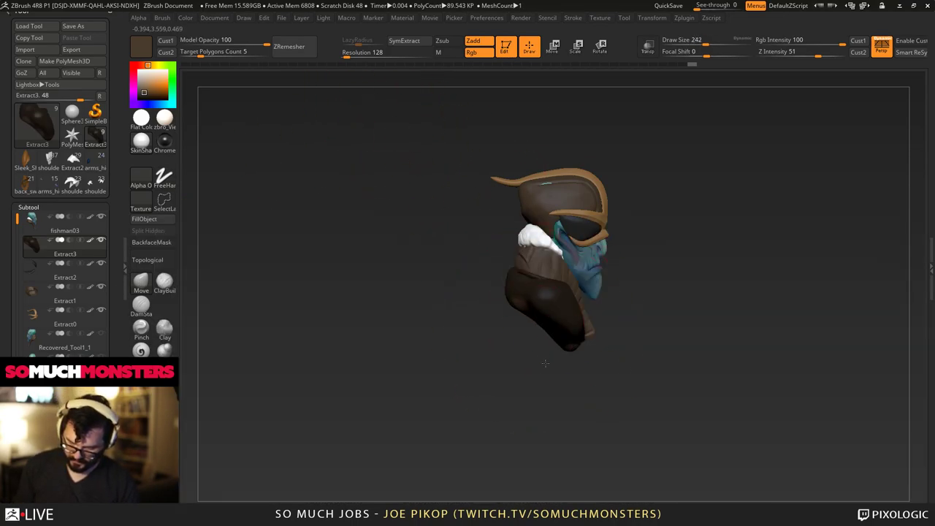
drag(545, 363, 501, 372)
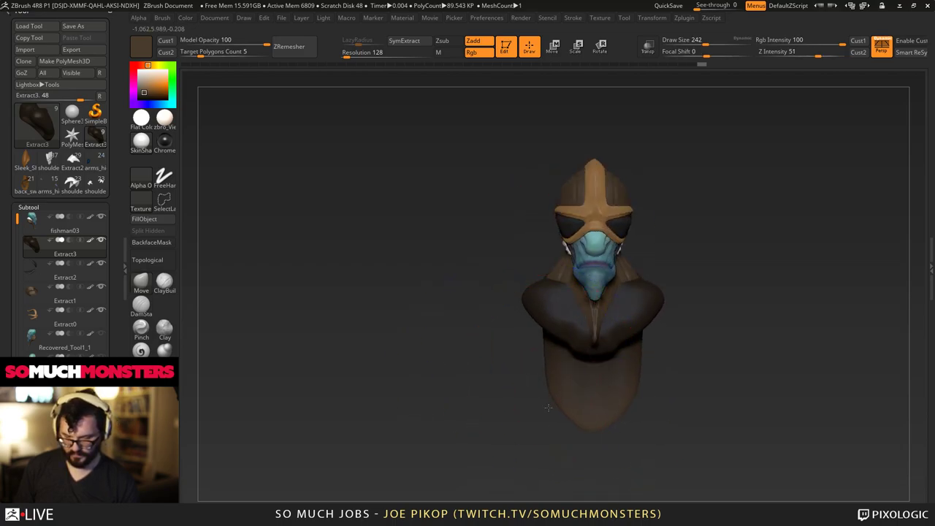
mouse_move(551, 422)
mouse_down()
mouse_move(625, 427)
mouse_move(574, 418)
mouse_up()
Widen and thicken the new abdomen below the chest with the Inflate brush.
alt+drag(489, 363, 473, 314)
mouse_move(473, 314)
mouse_down()
mouse_move(501, 316)
mouse_move(571, 349)
mouse_up()
click(165, 350)
drag(460, 321, 447, 335)
drag(513, 294, 489, 267)
drag(469, 269, 424, 273)
drag(500, 271, 581, 424)
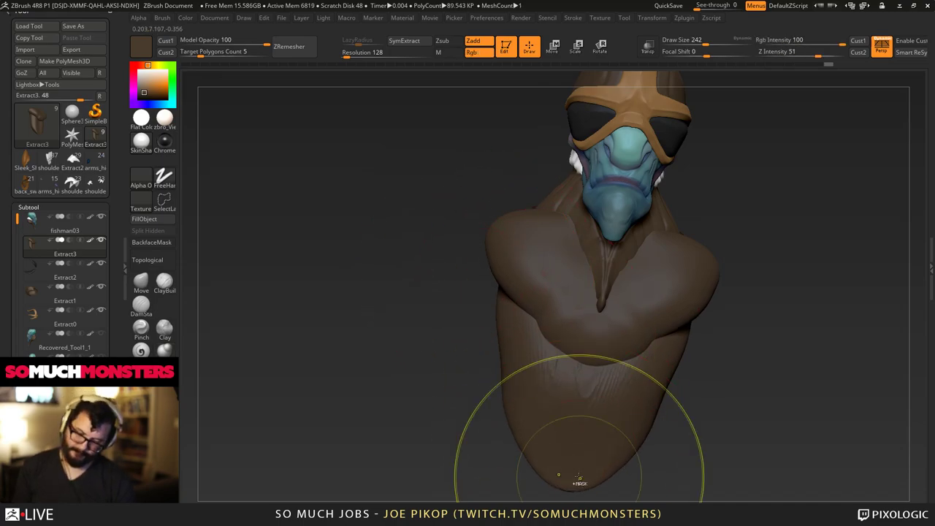
Clear the mask, remesh the torso with DynaMesh and smooth the stretched surface below the chest.
ctrl+drag(390, 384, 395, 414)
drag(461, 381, 511, 374)
ctrl+drag(392, 315, 436, 419)
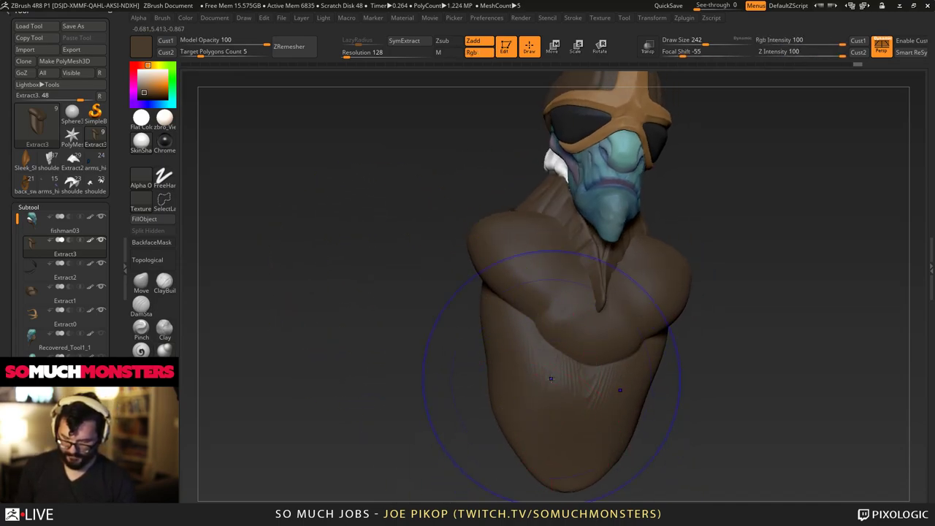
shift+drag(492, 359, 485, 349)
mouse_move(409, 343)
alt+mouse_down()
mouse_move(311, 284)
mouse_move(426, 357)
mouse_move(416, 401)
alt+mouse_up()
Reshape the shoulders, upper chest and the torso's front and back profile with the Move brush.
click(141, 283)
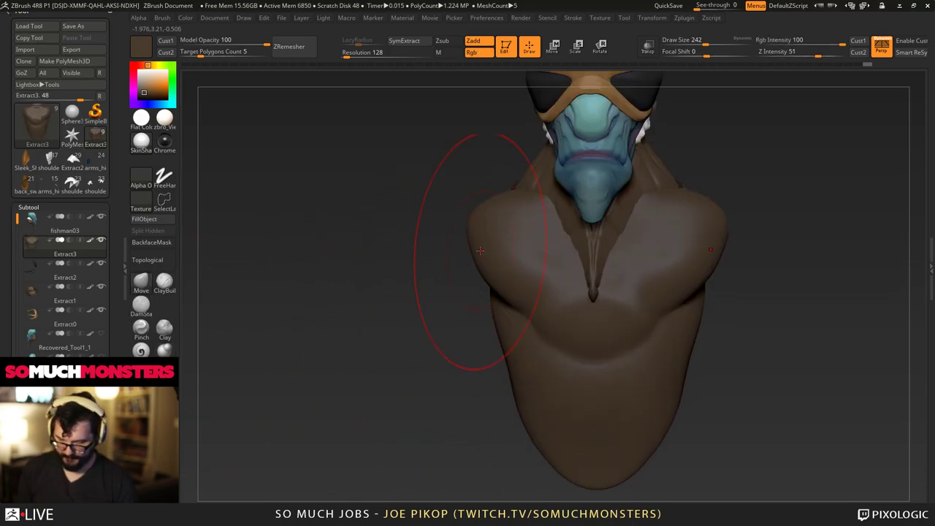
drag(485, 272, 494, 291)
drag(548, 216, 549, 231)
drag(420, 252, 566, 244)
drag(513, 228, 509, 211)
drag(665, 263, 547, 272)
drag(584, 267, 589, 277)
drag(420, 299, 574, 309)
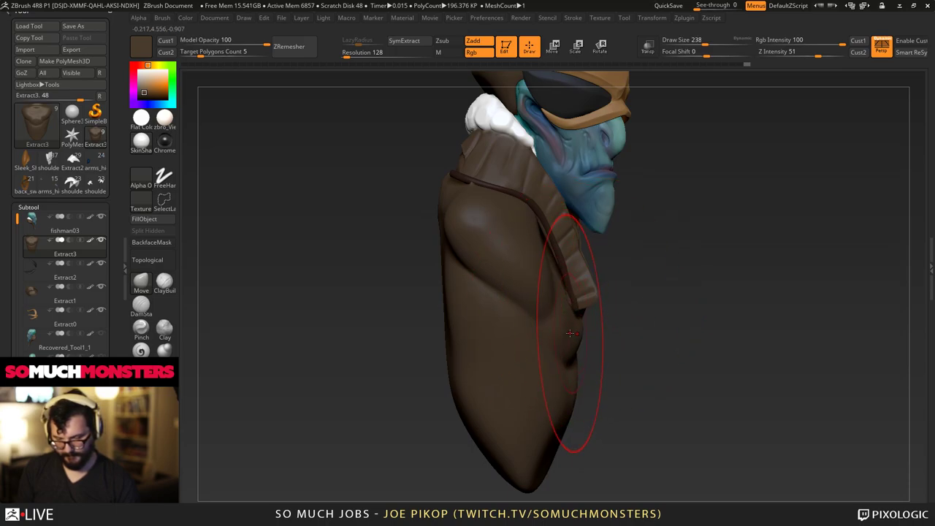
mouse_move(570, 333)
right_down()
mouse_move(482, 282)
mouse_move(449, 292)
mouse_move(424, 247)
right_up()
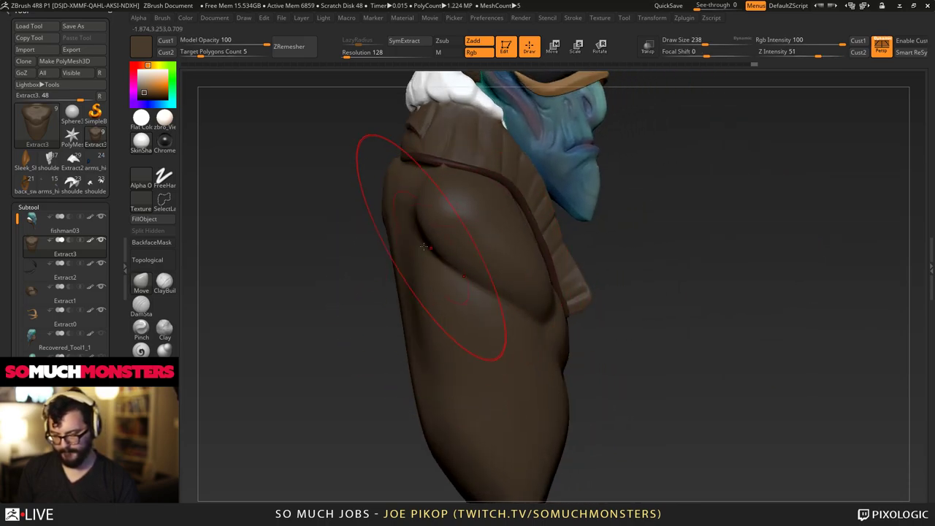
Build up the shoulders, pectorals and upper sides of the ribs with the ClayBuildup brush, defining the chest's lower edge.
click(164, 289)
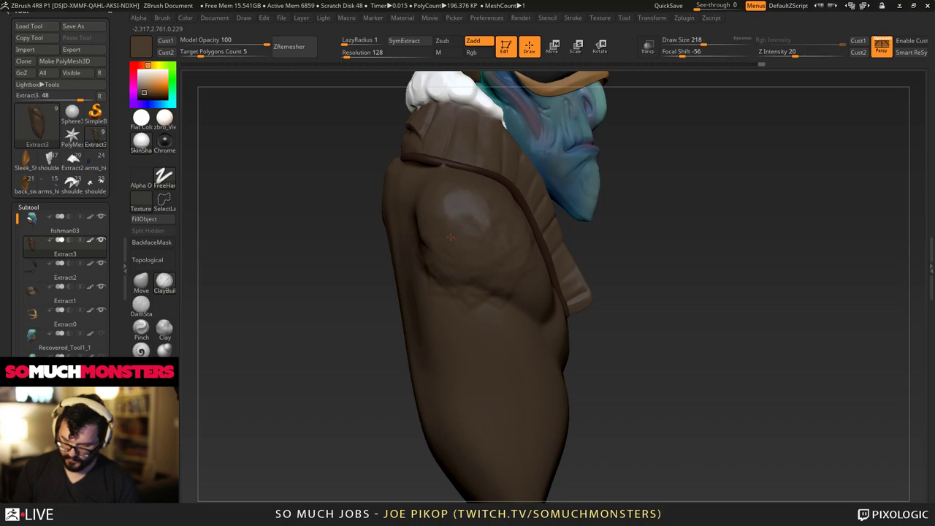
mouse_move(464, 220)
right_down()
mouse_move(506, 260)
mouse_move(528, 198)
right_up()
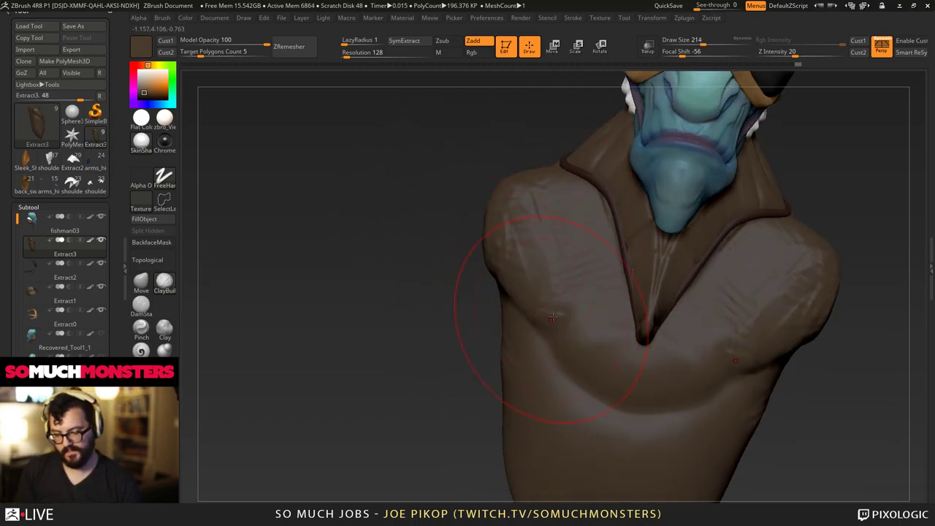
drag(545, 333, 622, 393)
drag(550, 329, 637, 391)
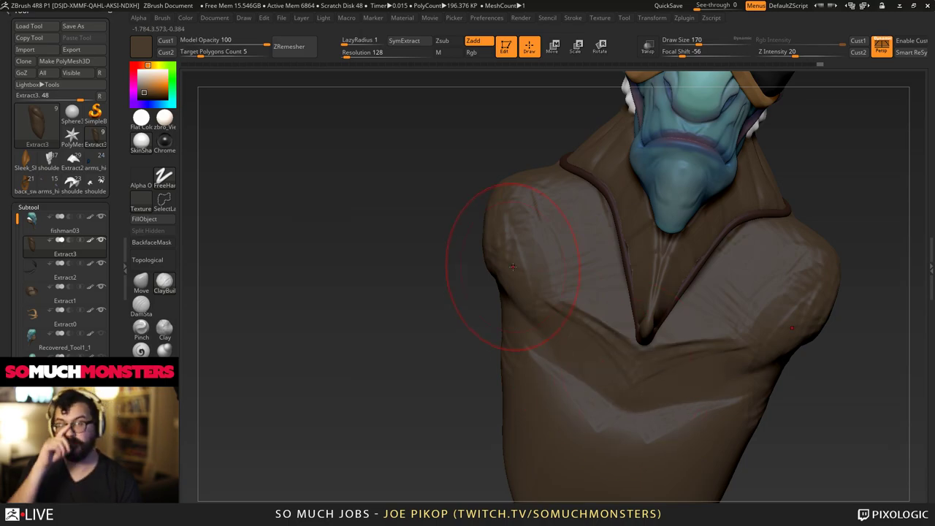
mouse_move(647, 335)
mouse_down()
mouse_move(497, 246)
mouse_move(512, 268)
mouse_move(555, 278)
mouse_move(562, 270)
mouse_move(526, 248)
mouse_move(584, 329)
mouse_up()
drag(572, 279, 625, 329)
drag(520, 336, 536, 398)
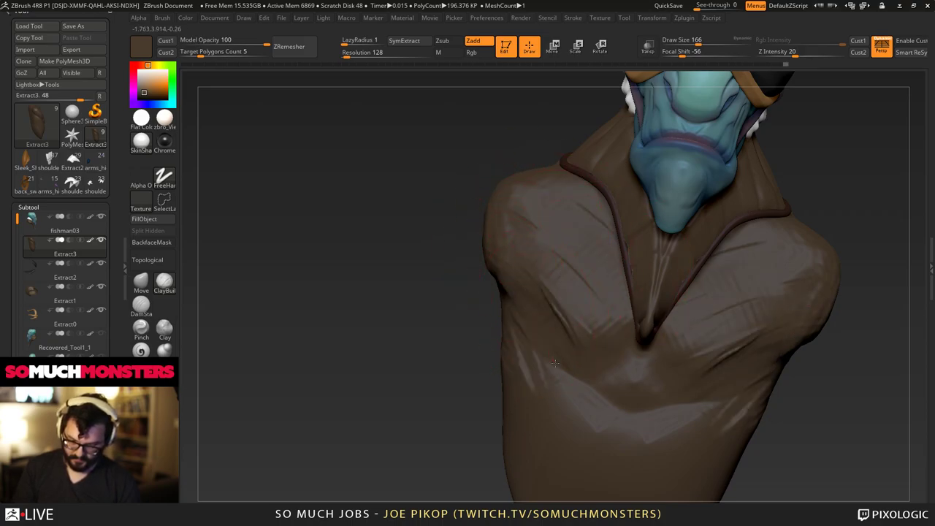
drag(512, 356, 531, 404)
Build up the upper back behind the collar and blend it toward the shoulders with the ClayBuildup brush.
mouse_move(614, 374)
right_down()
mouse_move(553, 417)
mouse_move(526, 392)
mouse_move(558, 301)
mouse_move(594, 292)
mouse_move(545, 312)
mouse_move(505, 278)
right_up()
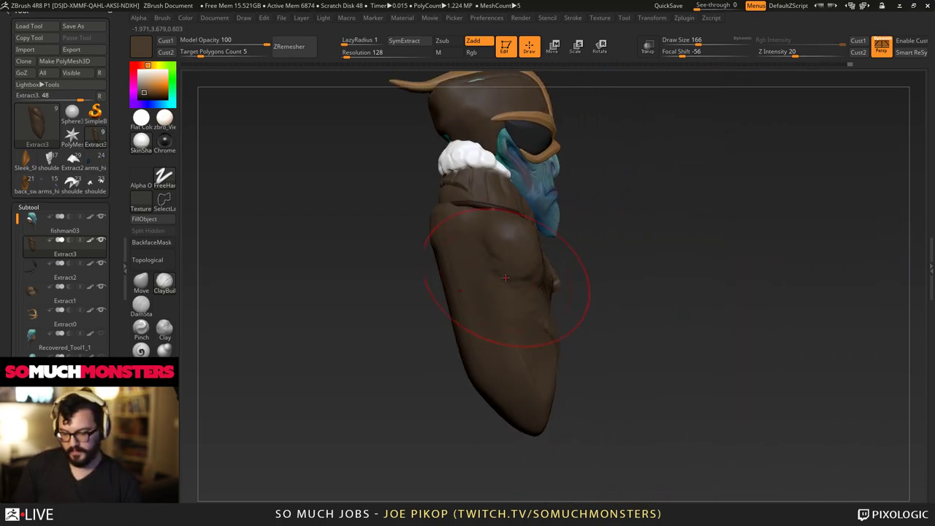
right_drag(467, 252, 464, 244)
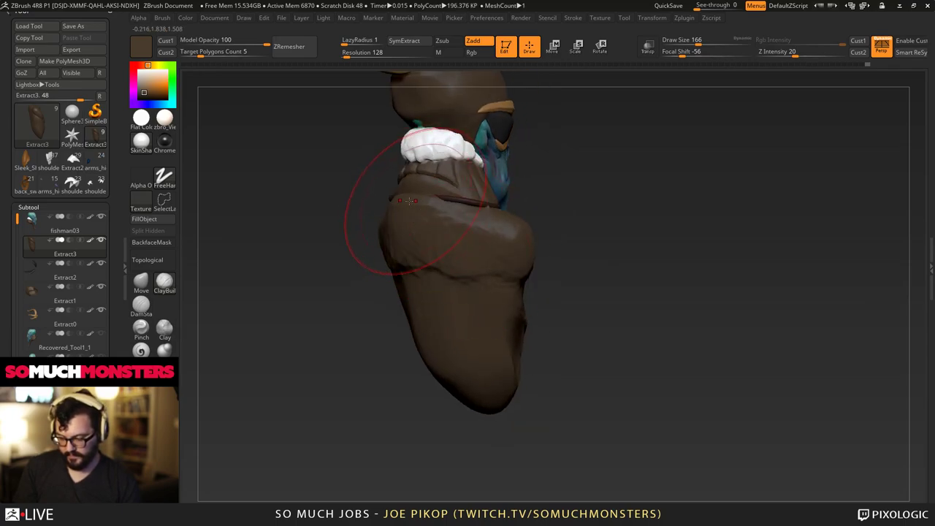
right_drag(409, 200, 417, 197)
mouse_move(416, 184)
mouse_down()
mouse_move(473, 206)
mouse_move(468, 193)
mouse_up()
mouse_move(438, 184)
right_down()
mouse_move(390, 185)
mouse_move(419, 183)
right_up()
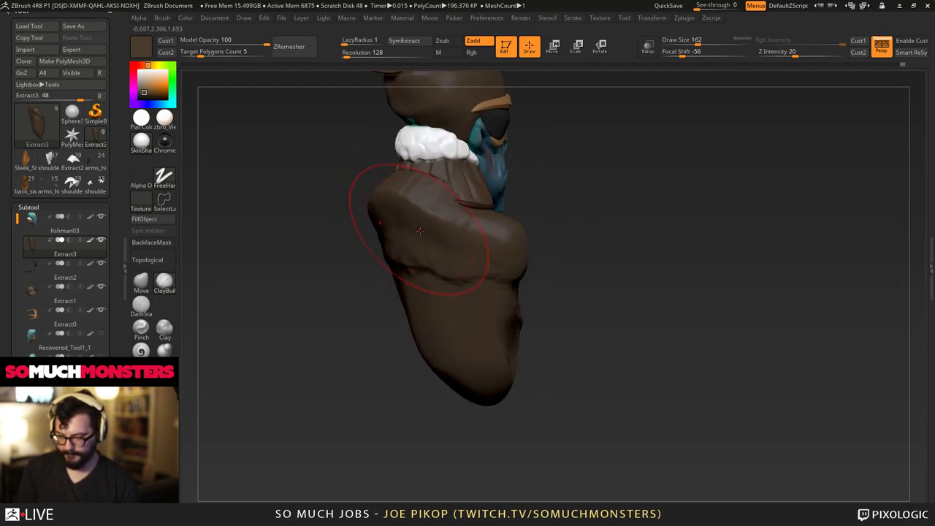
Carve the waist in below the rib cage, then build up and smooth the rib forms beneath the chest.
mouse_move(420, 230)
right_down()
mouse_move(373, 279)
mouse_move(483, 385)
mouse_move(428, 309)
mouse_move(466, 336)
right_up()
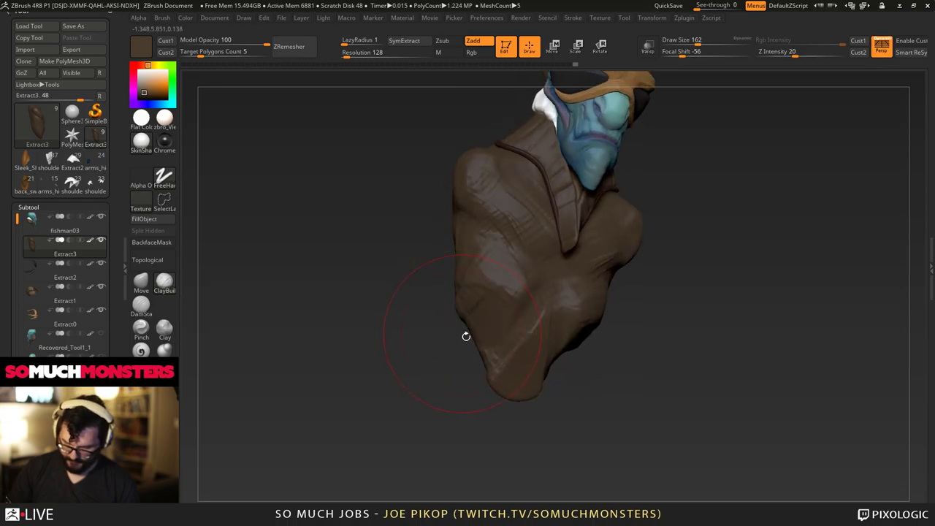
alt+drag(513, 317, 468, 339)
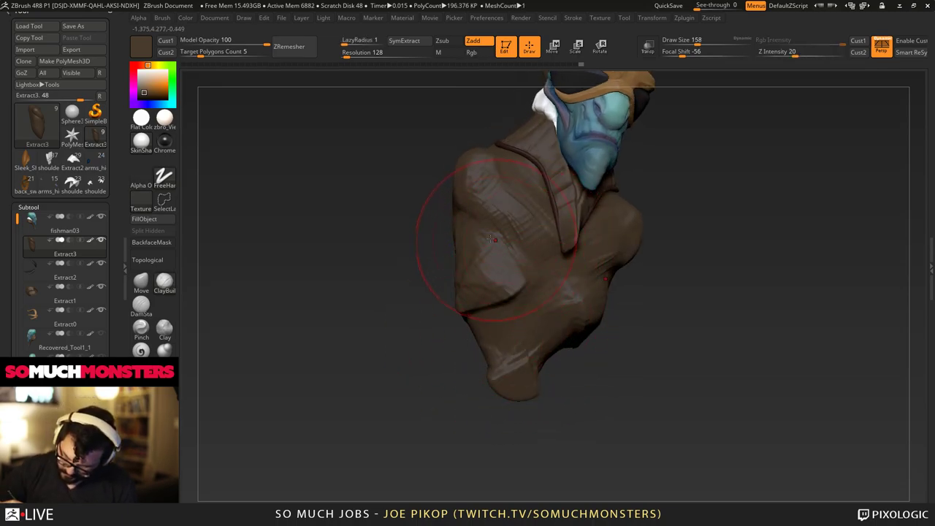
drag(473, 264, 500, 294)
drag(485, 247, 532, 298)
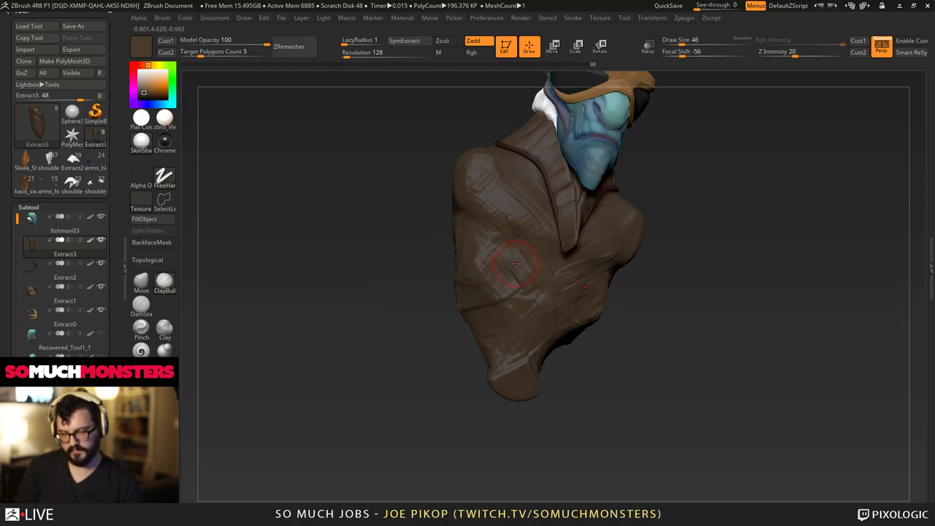
mouse_move(526, 255)
shift+mouse_down()
mouse_move(491, 283)
mouse_move(475, 334)
shift+mouse_up()
Sculpt muscle folds below the collar point and across the chest with a small ClayBuildup brush, then smooth them.
drag(558, 262, 576, 296)
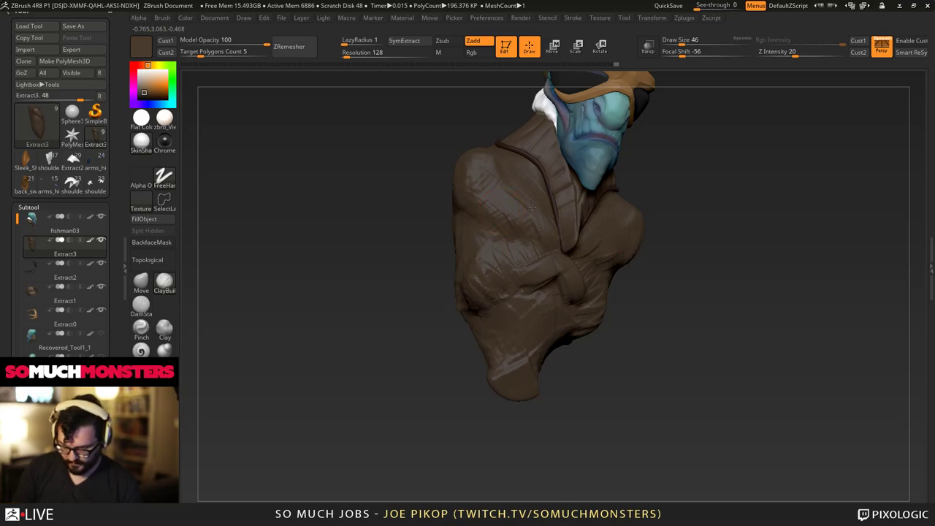
drag(442, 167, 517, 216)
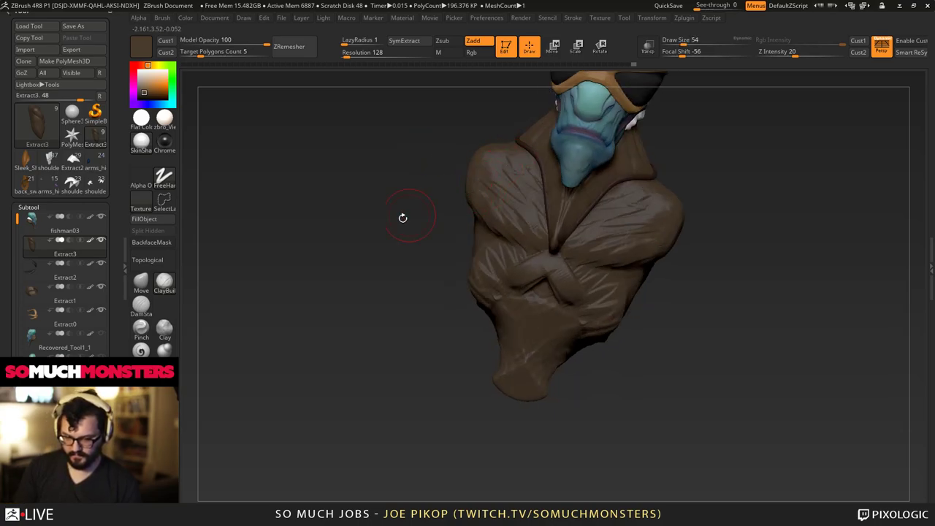
mouse_move(402, 218)
mouse_down()
mouse_move(442, 255)
mouse_move(521, 274)
mouse_move(576, 256)
mouse_move(558, 288)
mouse_up()
alt+drag(431, 292, 416, 230)
shift+drag(538, 234, 516, 149)
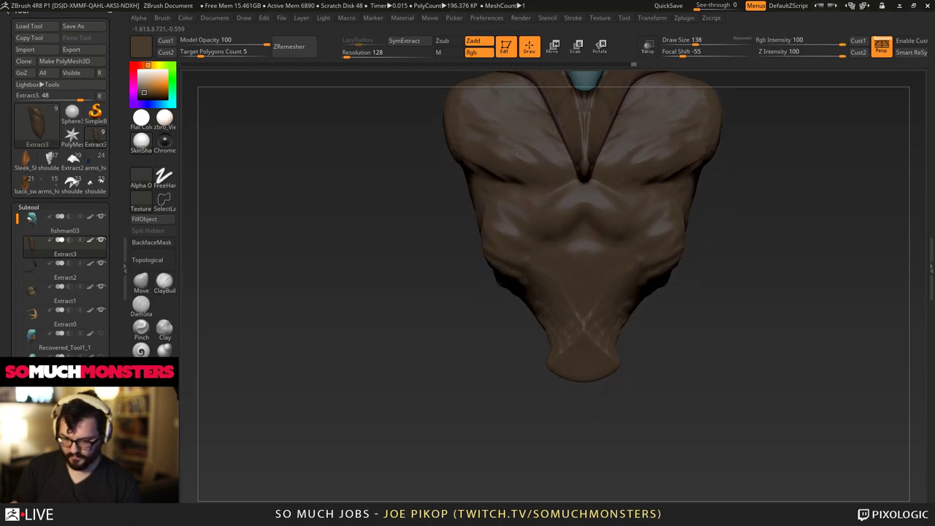
Build up the abdomen and the oblique bands along the waist with the ClayBuildup brush.
mouse_move(429, 319)
mouse_down()
mouse_move(451, 314)
mouse_move(454, 343)
mouse_up()
mouse_move(517, 301)
mouse_down()
mouse_move(573, 321)
mouse_move(575, 374)
mouse_up()
mouse_move(532, 339)
mouse_down()
mouse_move(521, 342)
mouse_move(581, 348)
mouse_up()
right_drag(523, 350, 542, 347)
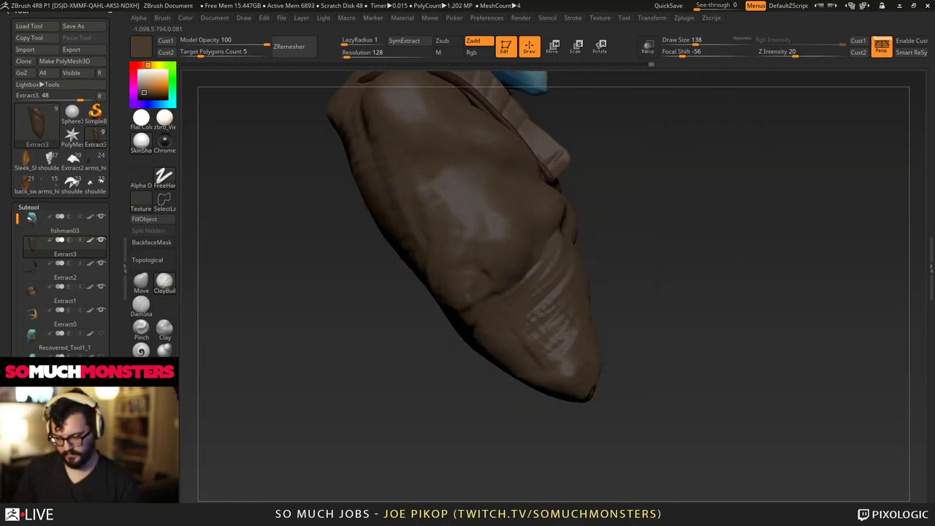
drag(560, 338, 528, 366)
right_drag(511, 343, 549, 337)
mouse_move(500, 293)
mouse_down()
mouse_move(468, 330)
mouse_move(482, 293)
mouse_up()
right_drag(482, 292, 475, 383)
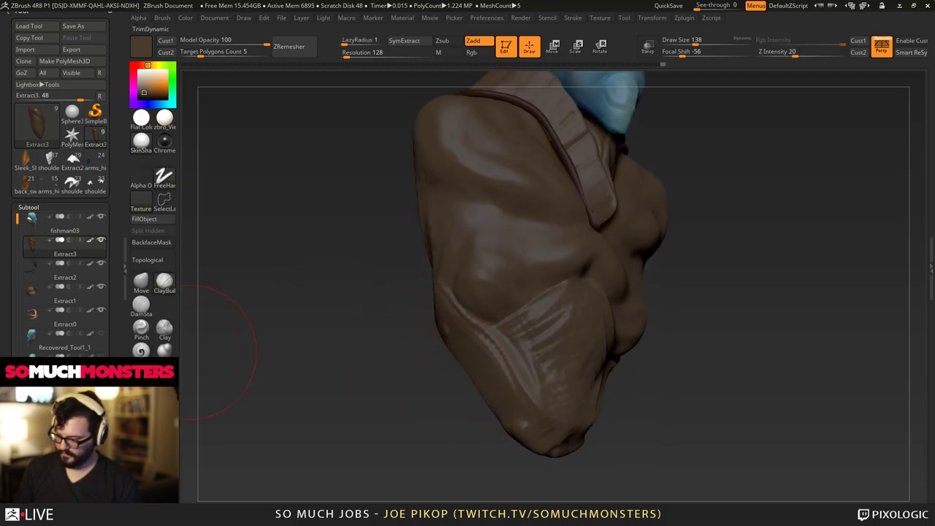
Flatten the rib, abdomen and oblique surfaces into planes with the TrimDynamic brush.
click(165, 351)
drag(478, 278, 510, 267)
right_drag(494, 240, 551, 261)
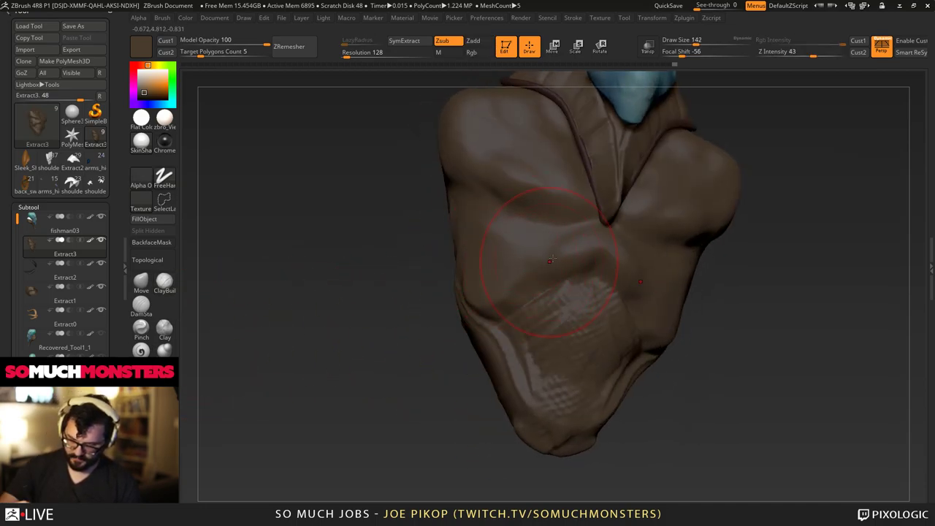
drag(564, 258, 544, 258)
drag(526, 330, 528, 397)
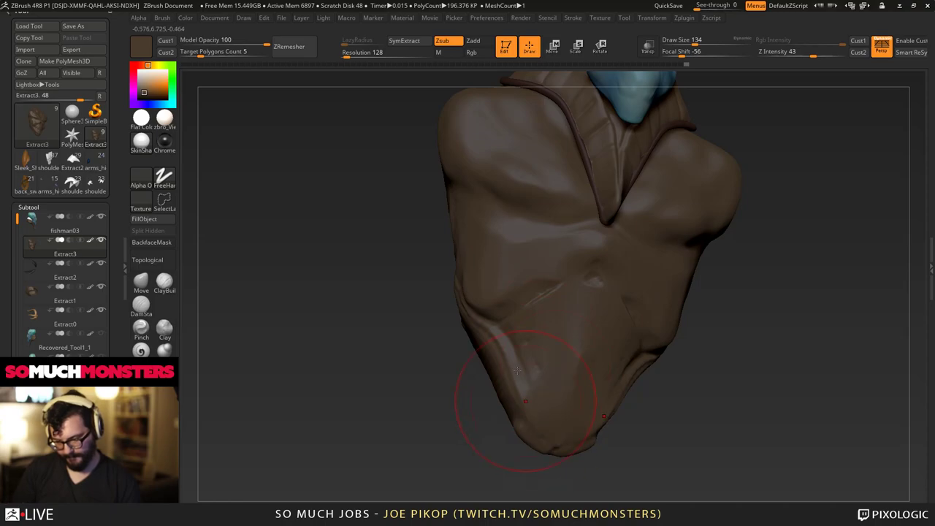
Flatten the pectorals and shoulders into cleaner planes with the TrimDynamic brush.
alt+right_drag(525, 185, 575, 302)
mouse_move(574, 302)
mouse_down()
mouse_move(562, 269)
mouse_move(605, 305)
mouse_up()
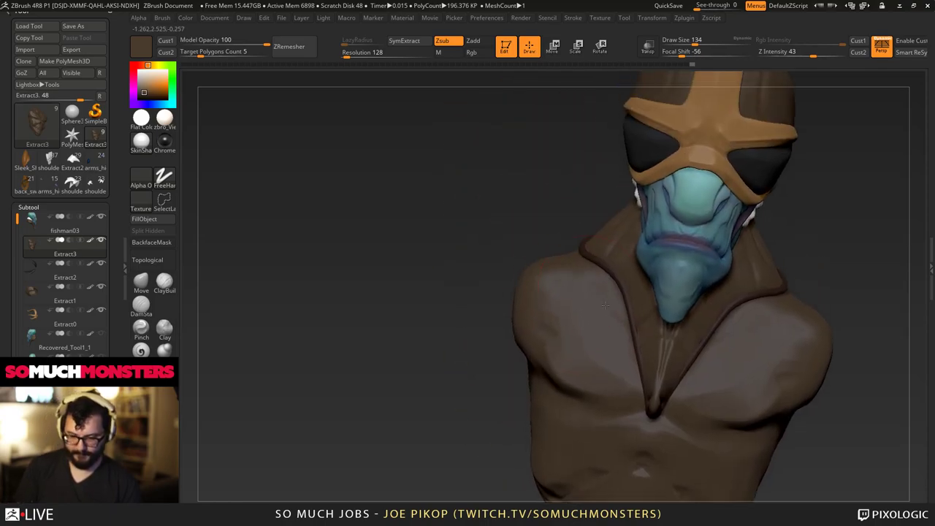
right_drag(539, 329, 542, 361)
mouse_move(542, 361)
mouse_down()
mouse_move(560, 340)
mouse_move(548, 346)
mouse_up()
mouse_move(548, 322)
right_down()
mouse_move(493, 296)
mouse_move(510, 288)
mouse_move(506, 362)
mouse_move(524, 366)
right_up()
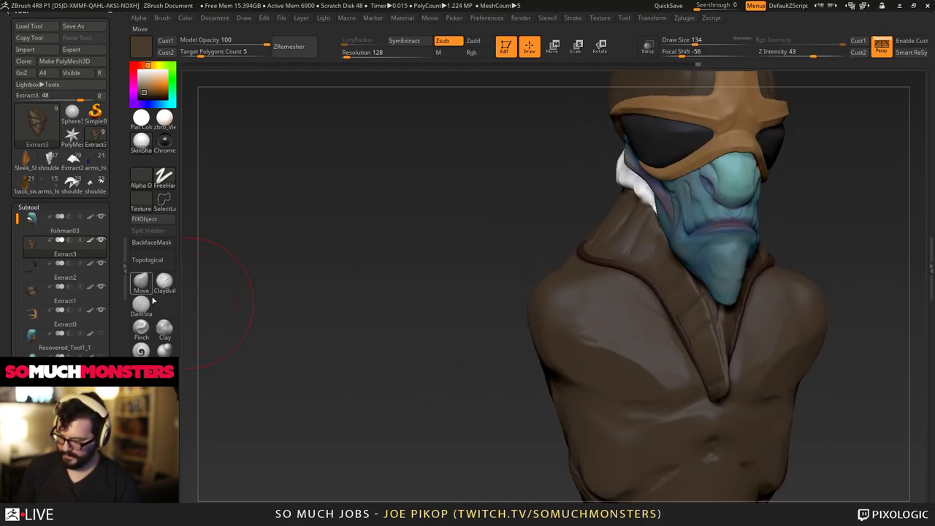
Mask both shoulders of the torso and extract the masked areas as a separate symmetrical subtool.
mouse_move(436, 353)
mouse_down()
mouse_move(543, 341)
mouse_move(545, 327)
mouse_move(550, 353)
mouse_up()
mouse_move(538, 327)
right_down()
mouse_move(442, 279)
mouse_move(454, 276)
right_up()
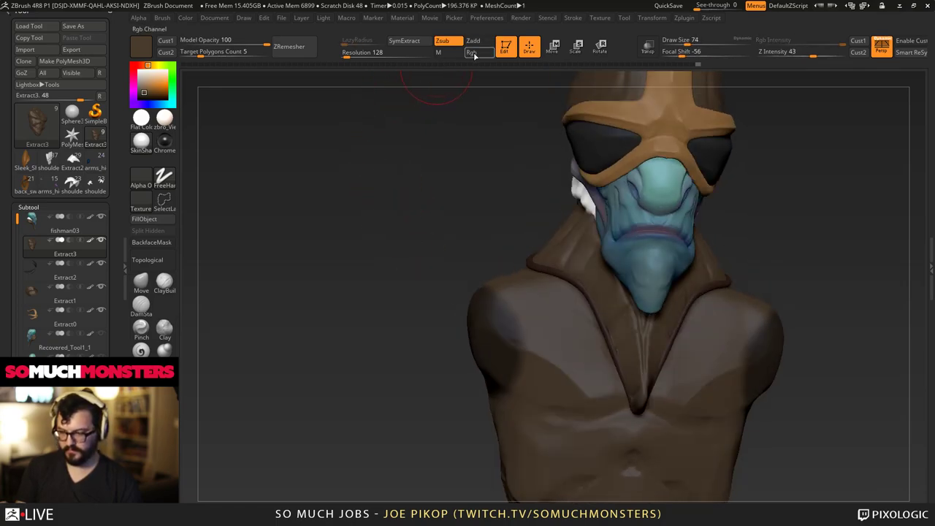
drag(438, 109, 396, 117)
click(400, 45)
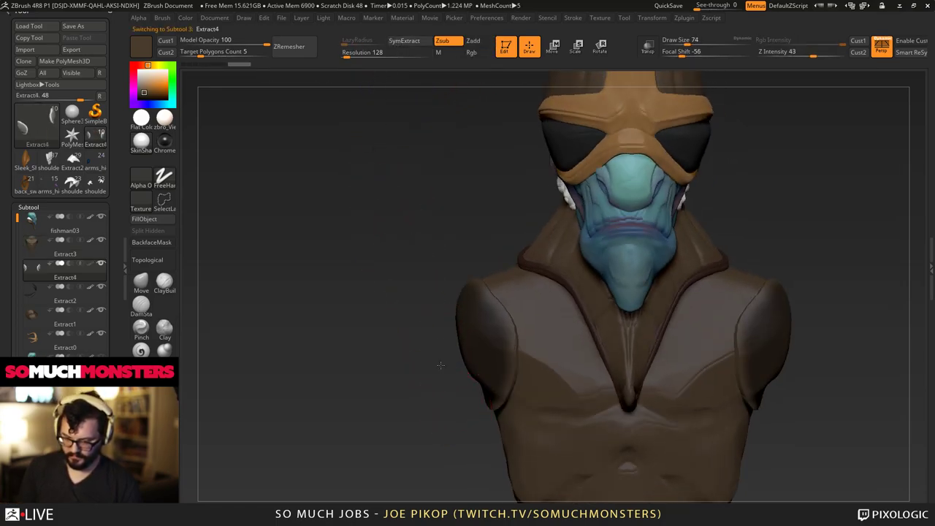
key(f)
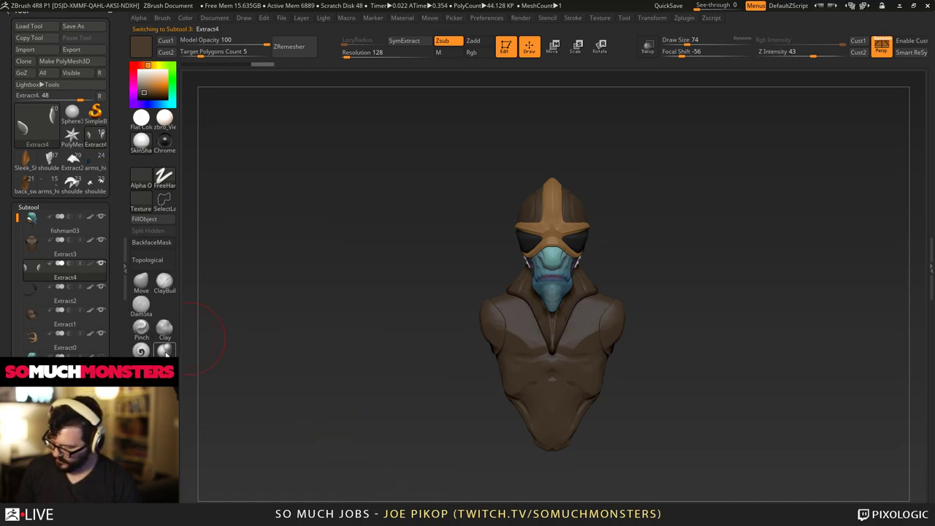
Inflate the extracted shoulder pieces into rounded volumes with the Inflat brush.
click(166, 351)
mouse_move(484, 329)
mouse_down()
mouse_move(488, 352)
mouse_move(492, 326)
mouse_move(475, 329)
mouse_move(483, 329)
mouse_up()
alt+click(563, 380)
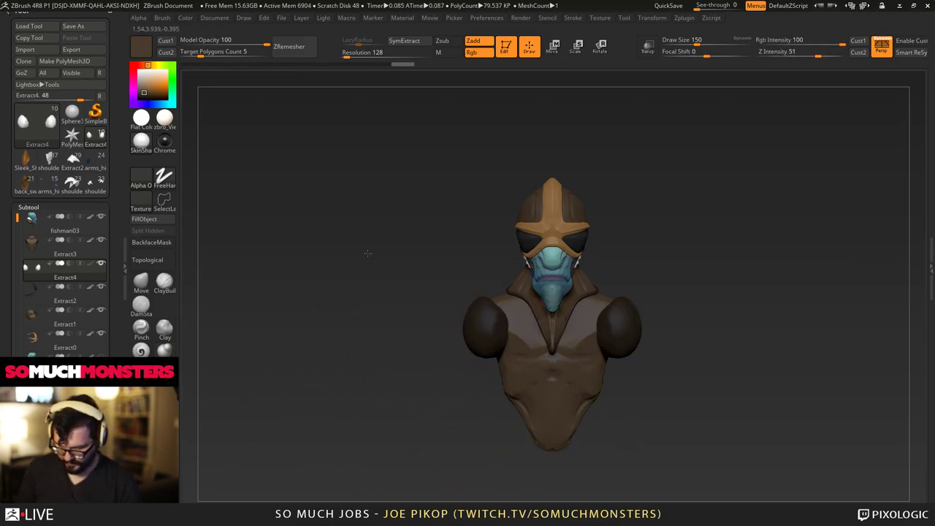
Mask the upper halves of both shoulder volumes using the Lasso stroke.
click(163, 179)
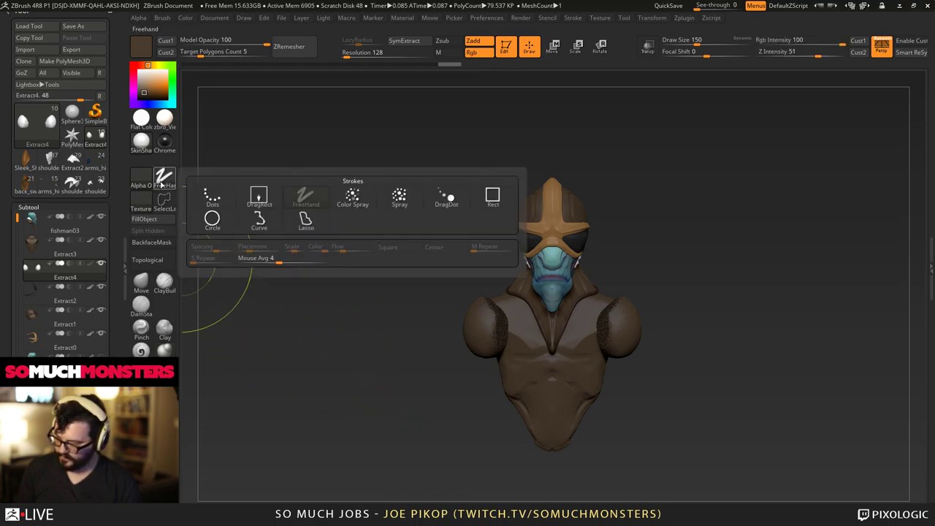
click(302, 224)
mouse_move(625, 401)
ctrl+mouse_down()
mouse_move(340, 198)
mouse_move(274, 232)
ctrl+mouse_up()
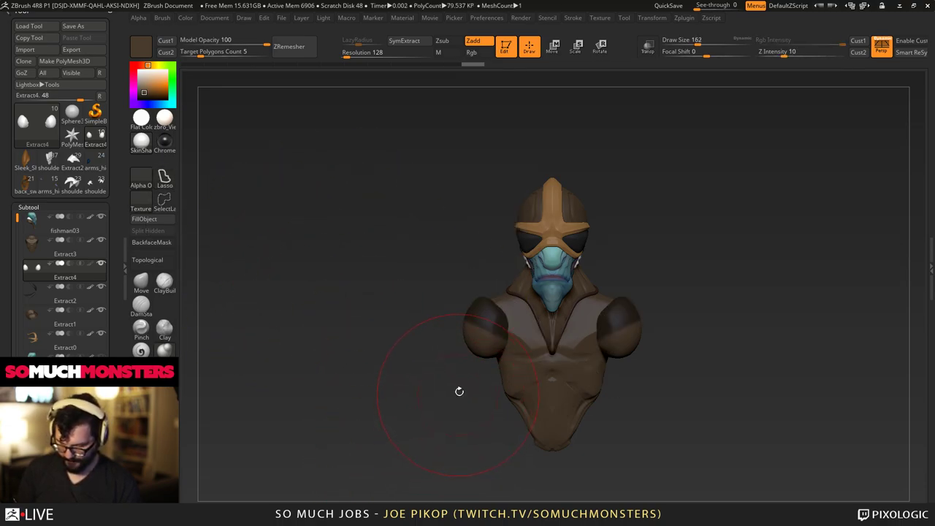
Inflate the unmasked lower halves of the shoulder volumes with an enlarged Inflat brush and undo the last stroke.
key(bracketright)
drag(472, 356, 442, 417)
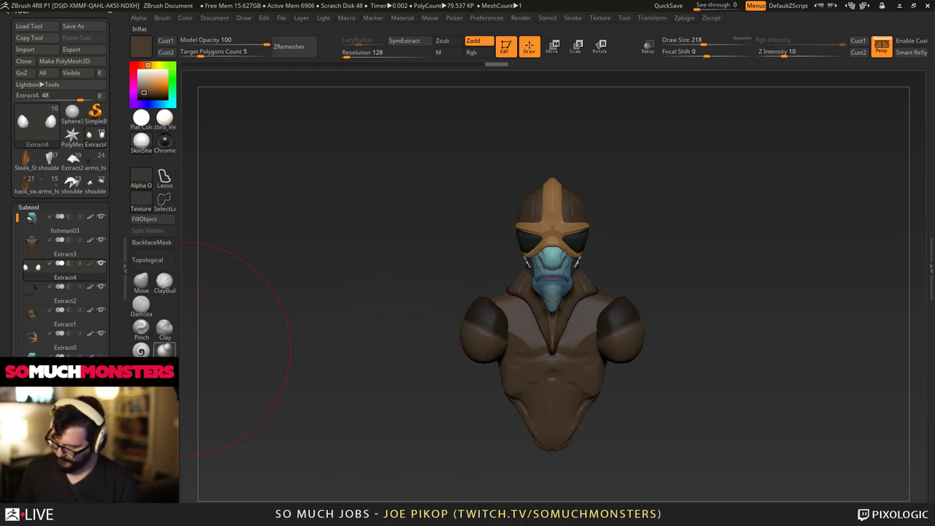
key(b)
key(bracketright)
drag(475, 371, 465, 401)
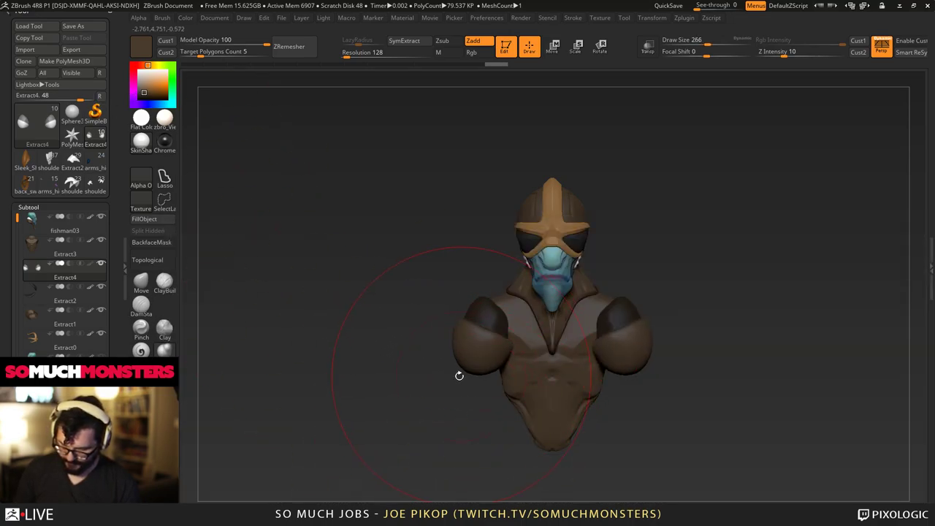
key(ctrl+z)
Pull the unmasked lower halves of the shoulder volumes down and outward into arms with the Move brush.
click(142, 282)
drag(476, 352, 418, 485)
right_drag(445, 420, 525, 398)
alt+right_drag(438, 396, 434, 340)
drag(467, 387, 433, 371)
mouse_move(454, 338)
mouse_down()
mouse_move(425, 333)
mouse_move(471, 326)
mouse_move(447, 334)
mouse_up()
Shape the bend and length of both arms in side view and smooth their surfaces.
mouse_move(438, 333)
right_down()
mouse_move(410, 330)
mouse_move(440, 326)
mouse_move(406, 292)
right_up()
mouse_move(406, 292)
right_down()
mouse_move(355, 291)
mouse_move(365, 343)
right_up()
right_drag(358, 413, 436, 417)
drag(352, 387, 338, 387)
mouse_move(420, 420)
right_down()
mouse_move(352, 422)
mouse_move(366, 467)
mouse_move(438, 439)
mouse_move(402, 368)
right_up()
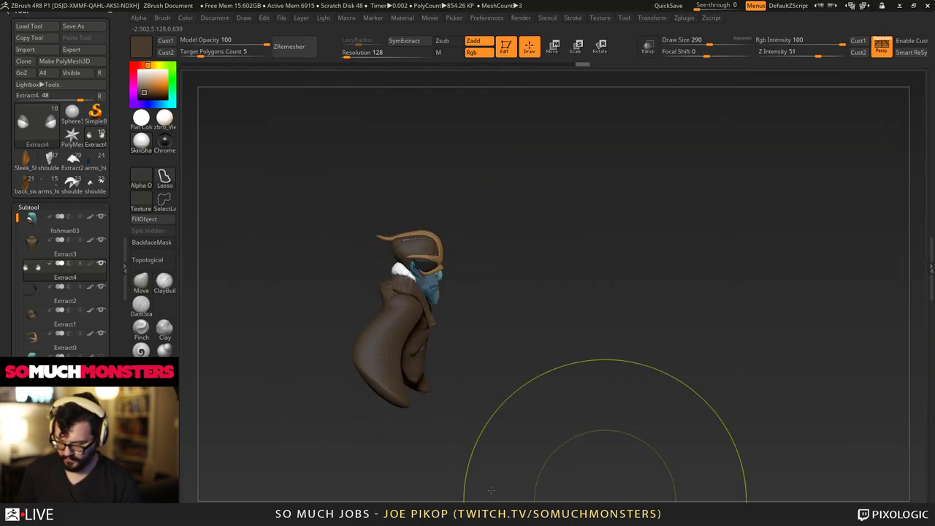
ctrl+right_drag(604, 501, 610, 520)
drag(335, 275, 335, 259)
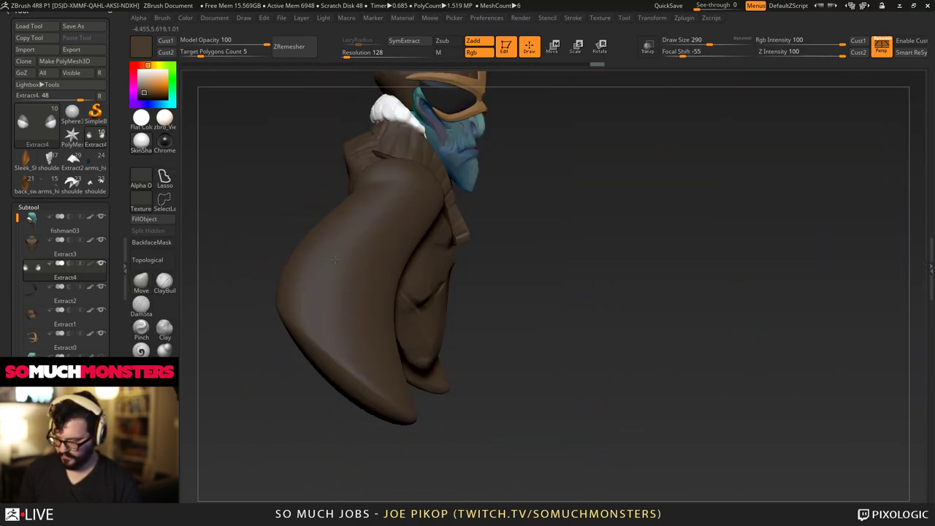
right_drag(307, 343, 131, 314)
Sculpt elbow folds across both arms with the ClayBuildup brush at draw size 102.
click(142, 283)
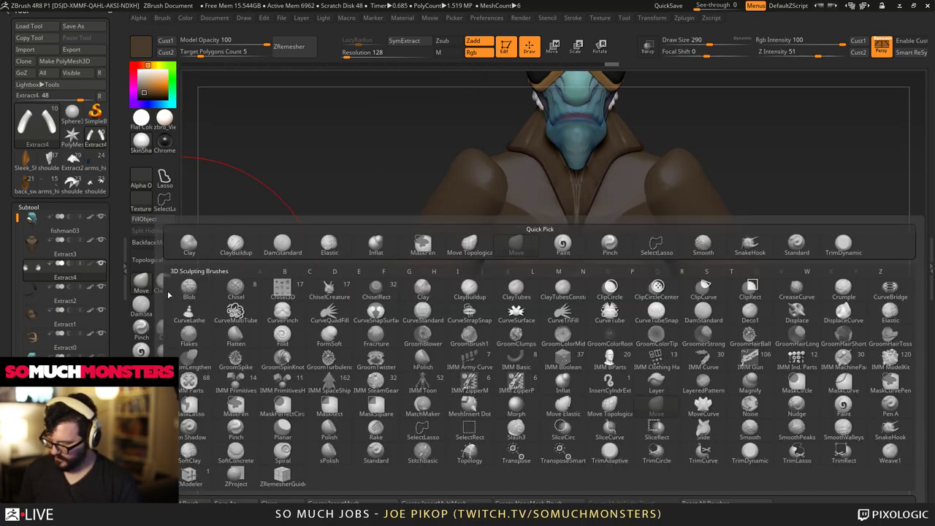
click(165, 282)
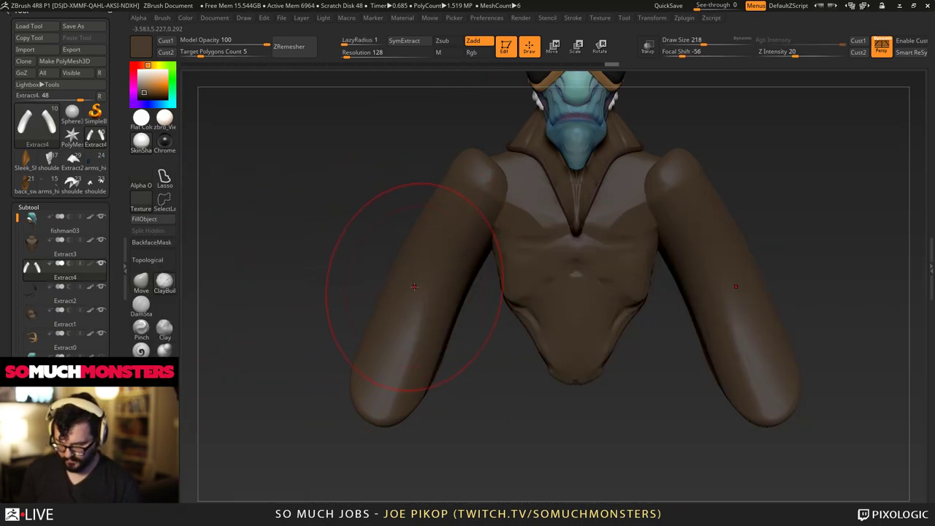
key(bracketleft)
key(bracketleft)
key(bracketleft)
key(bracketleft)
right_drag(430, 292, 463, 290)
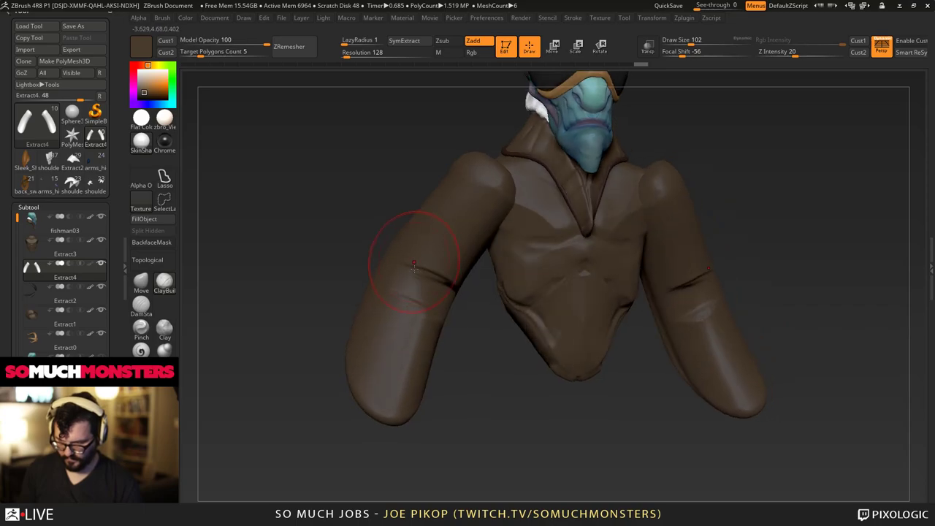
drag(449, 265, 444, 283)
mouse_move(424, 281)
right_down()
mouse_move(451, 266)
mouse_move(398, 299)
right_up()
drag(413, 313, 409, 337)
Carve hollow sleeve openings into the lower ends of both arms.
mouse_move(411, 340)
right_down()
mouse_move(349, 387)
mouse_move(385, 397)
mouse_move(375, 376)
mouse_move(387, 352)
mouse_move(387, 406)
right_up()
drag(389, 409, 380, 379)
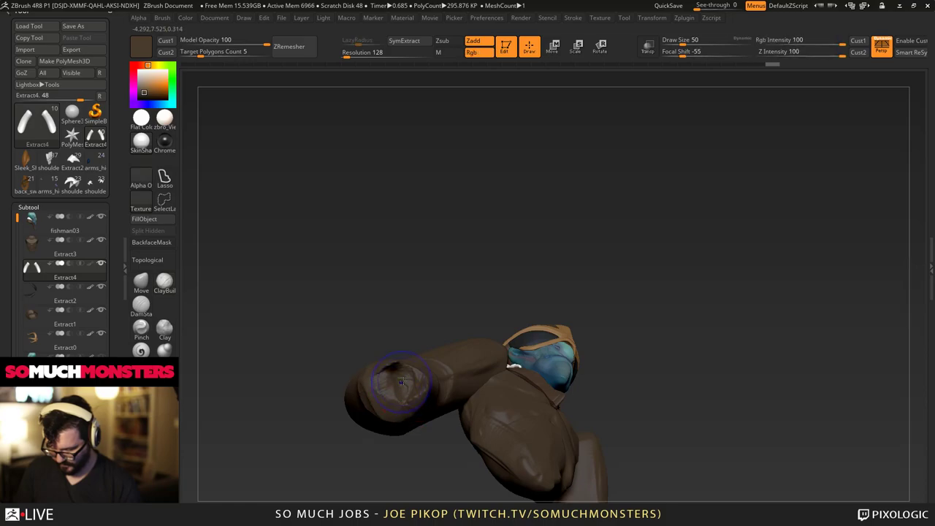
mouse_move(391, 384)
right_down()
mouse_move(412, 400)
mouse_move(407, 388)
mouse_move(407, 396)
mouse_move(422, 392)
mouse_move(401, 270)
right_up()
mouse_move(398, 206)
right_down()
mouse_move(490, 180)
mouse_move(416, 422)
right_up()
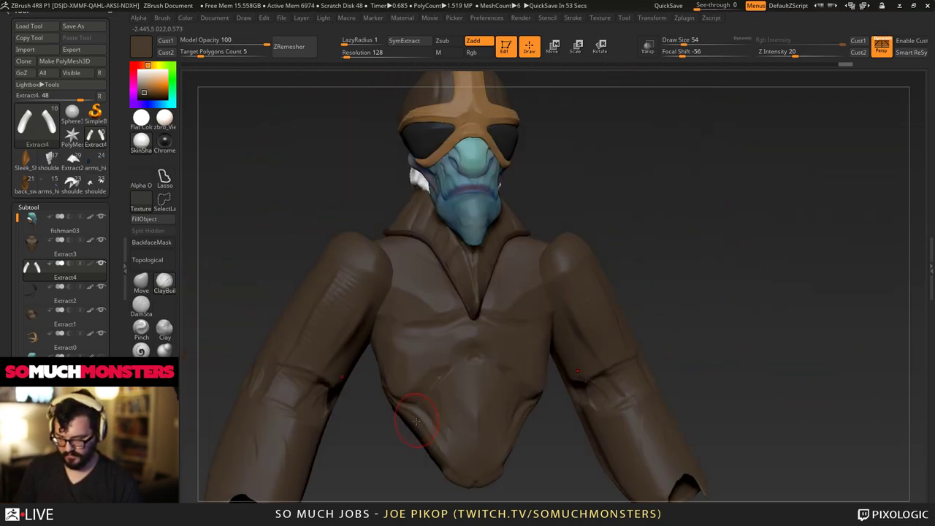
Switch to the torso subtool and sculpt fabric folds down the chest with the ClayBuildup brush.
alt+click(449, 363)
right_drag(440, 290, 436, 317)
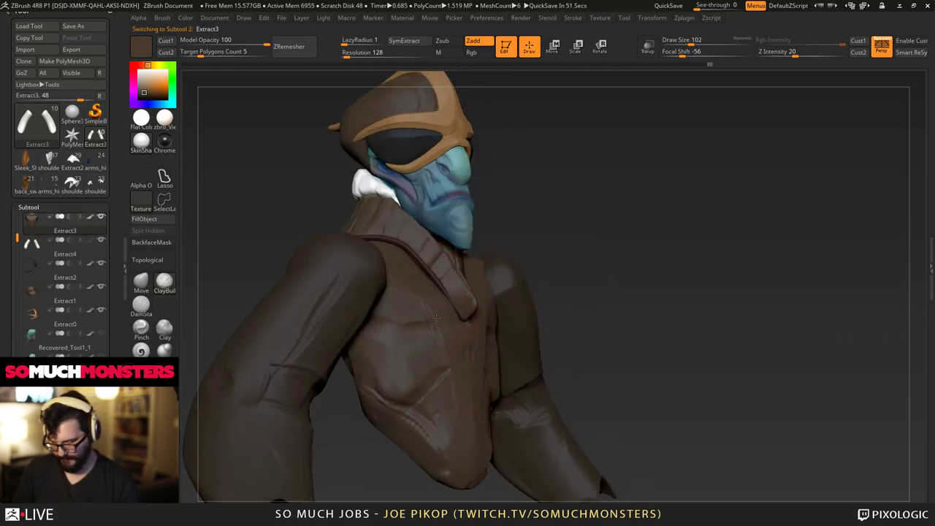
right_drag(375, 285, 421, 302)
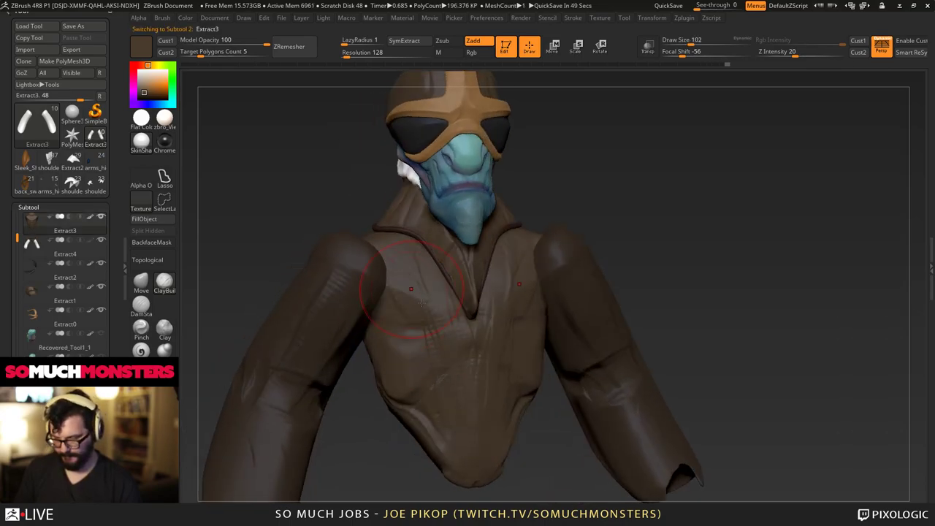
mouse_move(363, 233)
right_down()
mouse_move(375, 241)
mouse_move(334, 271)
mouse_move(376, 246)
mouse_move(440, 316)
right_up()
Switch to the arms subtool and build up long bands along the outer side and back of the upper arms.
alt+click(340, 262)
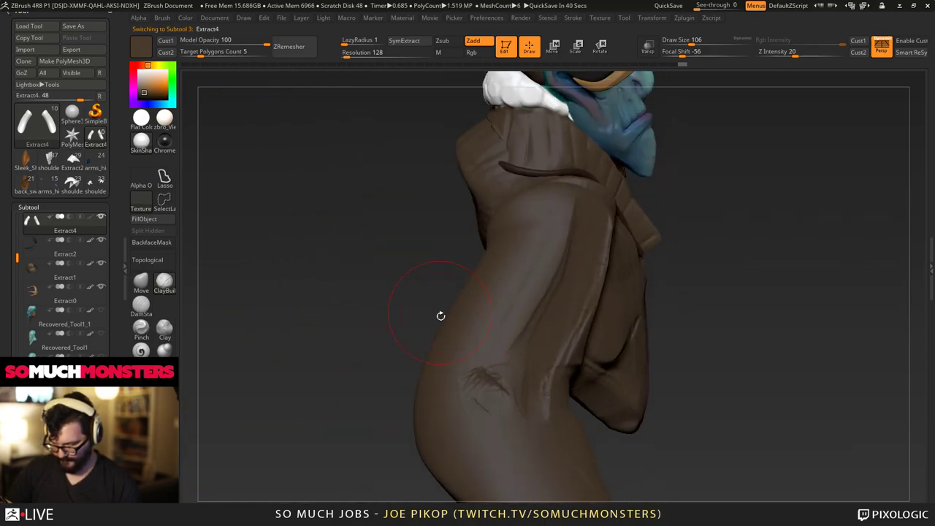
drag(573, 220, 536, 293)
right_drag(515, 358, 499, 221)
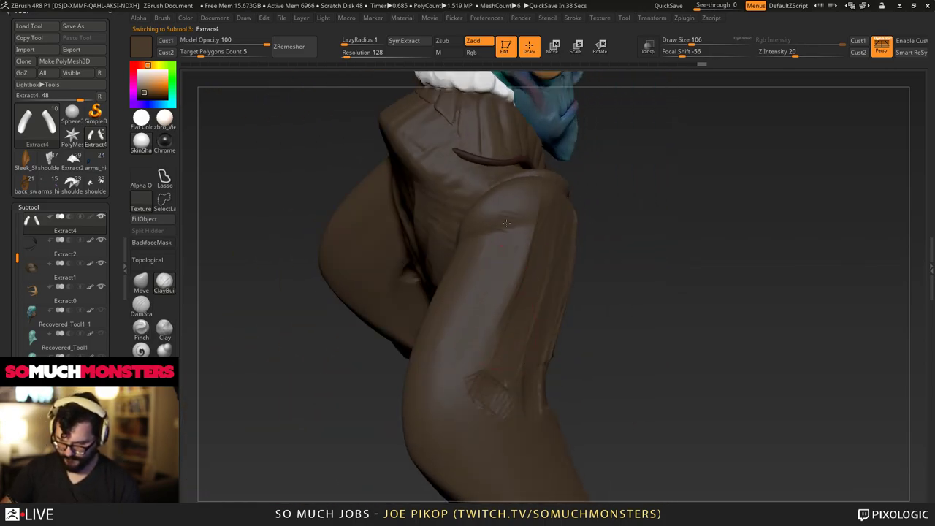
drag(507, 223, 439, 365)
right_drag(446, 358, 399, 281)
drag(404, 280, 429, 380)
drag(401, 278, 394, 368)
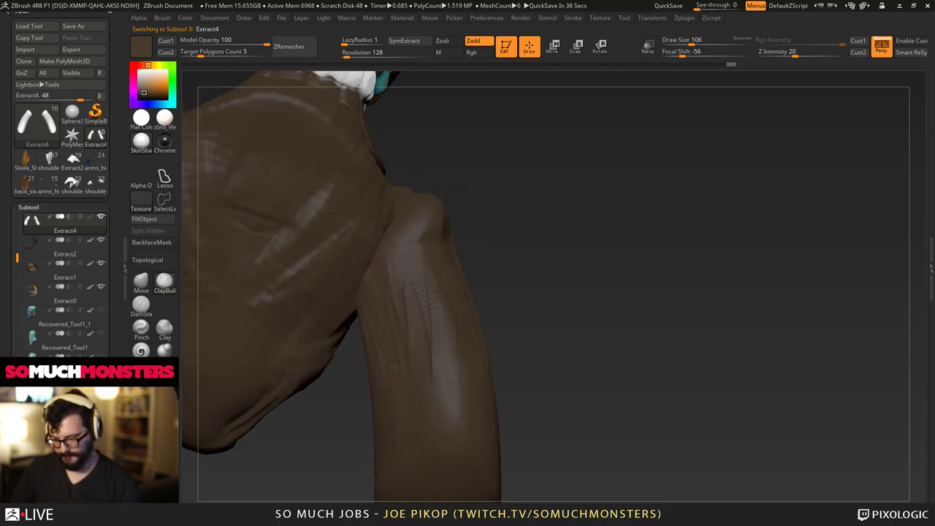
Build up folds over the shoulder caps and upper arms, then smooth the arm surfaces.
right_drag(394, 367, 419, 219)
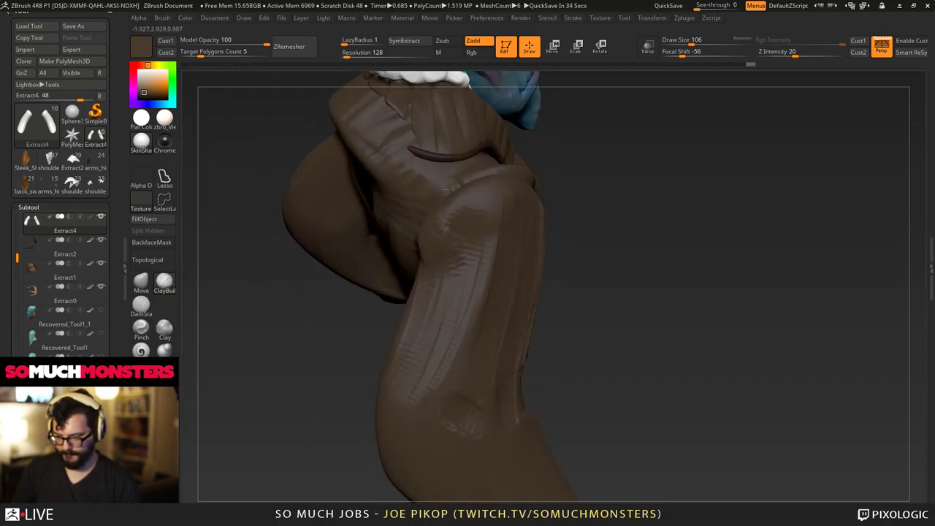
drag(430, 255, 424, 288)
right_drag(427, 287, 467, 241)
drag(467, 228, 450, 269)
drag(495, 213, 471, 278)
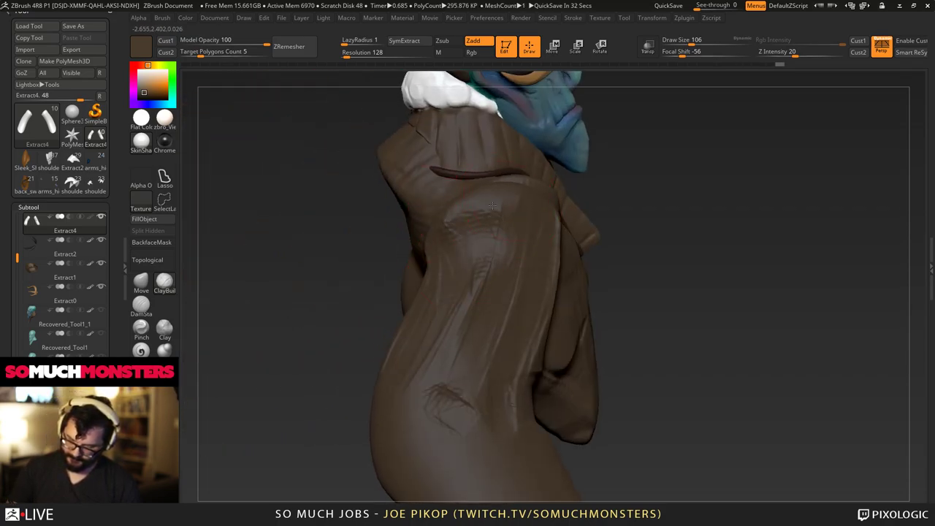
right_drag(479, 256, 511, 244)
right_drag(431, 341, 427, 300)
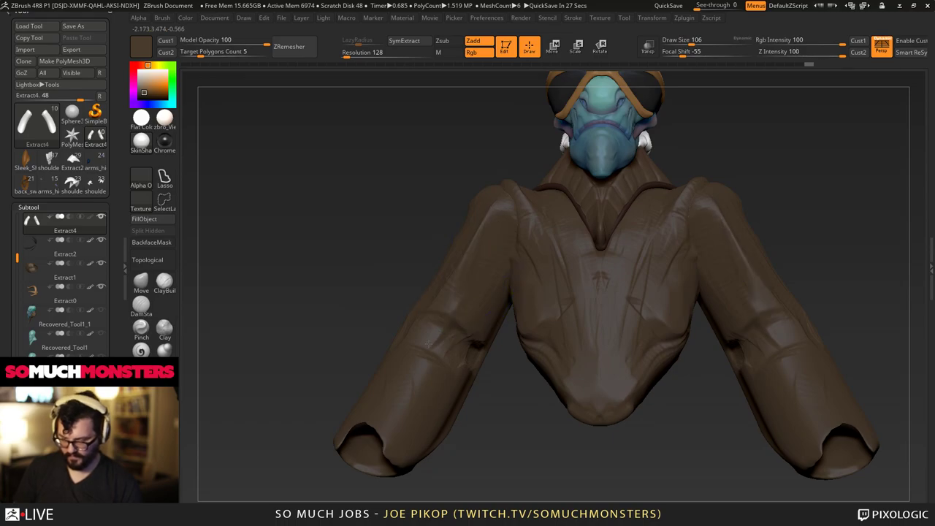
mouse_move(429, 343)
right_down()
mouse_move(409, 296)
mouse_move(453, 314)
mouse_move(449, 267)
mouse_move(491, 281)
right_up()
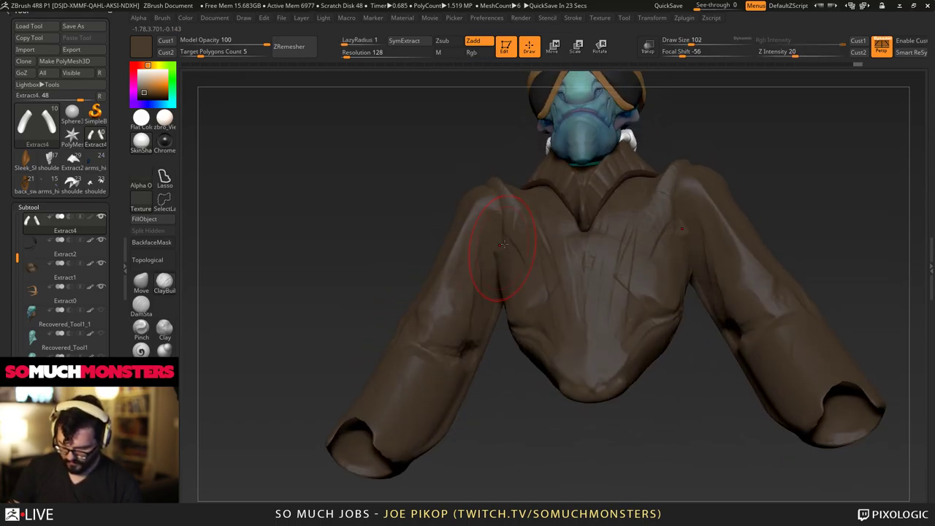
right_drag(504, 245, 494, 276)
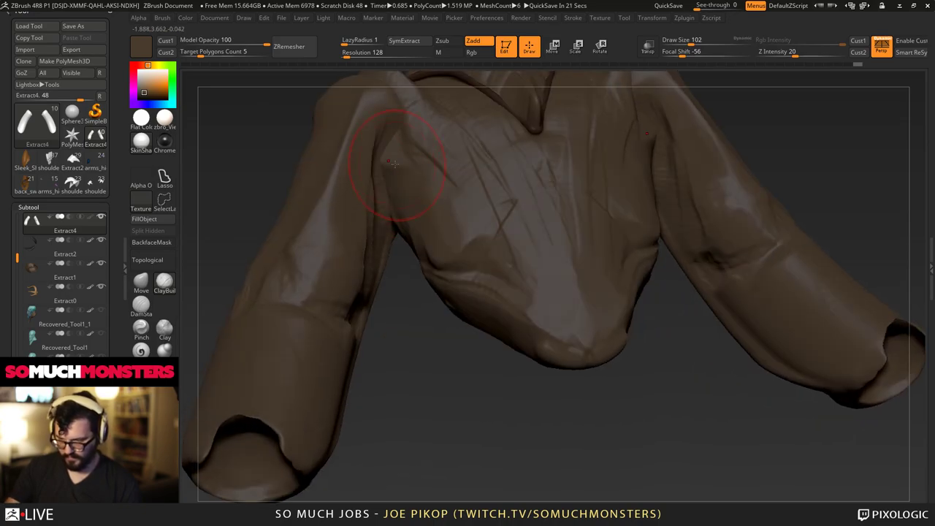
Switch to the torso subtool and build up broad folds across the chest around the collar with the ClayBuildup brush.
alt+click(423, 230)
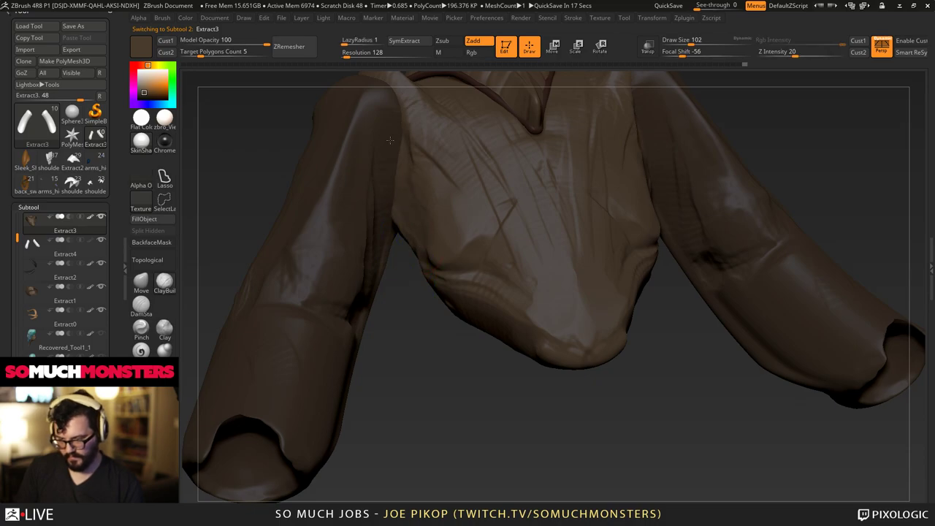
mouse_move(405, 207)
alt+right_down()
mouse_move(428, 374)
mouse_move(445, 345)
alt+right_up()
right_drag(430, 257, 462, 328)
key(1)
mouse_move(475, 320)
mouse_down()
mouse_move(538, 310)
mouse_move(507, 270)
mouse_move(447, 276)
mouse_move(502, 238)
mouse_move(428, 228)
mouse_up()
mouse_move(549, 326)
mouse_down()
mouse_move(483, 351)
mouse_move(578, 402)
mouse_up()
mouse_move(566, 409)
alt+right_down()
mouse_move(516, 229)
mouse_move(482, 212)
alt+right_up()
right_drag(457, 307, 541, 289)
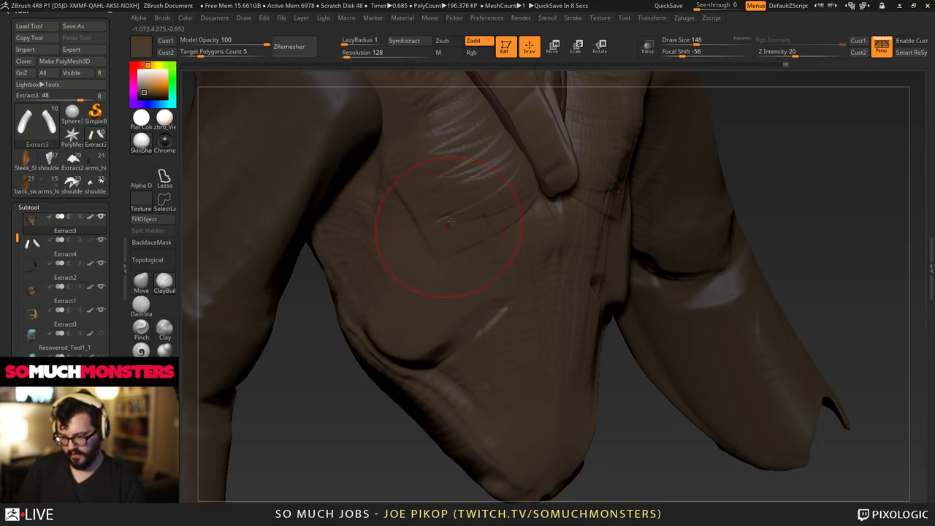
mouse_move(451, 221)
mouse_down()
mouse_move(538, 278)
mouse_move(479, 161)
mouse_up()
Build up the lower abdomen and underside of the torso with the ClayBuildup brush at draw size 170.
mouse_move(497, 292)
right_down()
mouse_move(438, 329)
mouse_move(503, 365)
mouse_move(497, 190)
right_up()
right_drag(475, 307, 483, 311)
drag(511, 310, 420, 244)
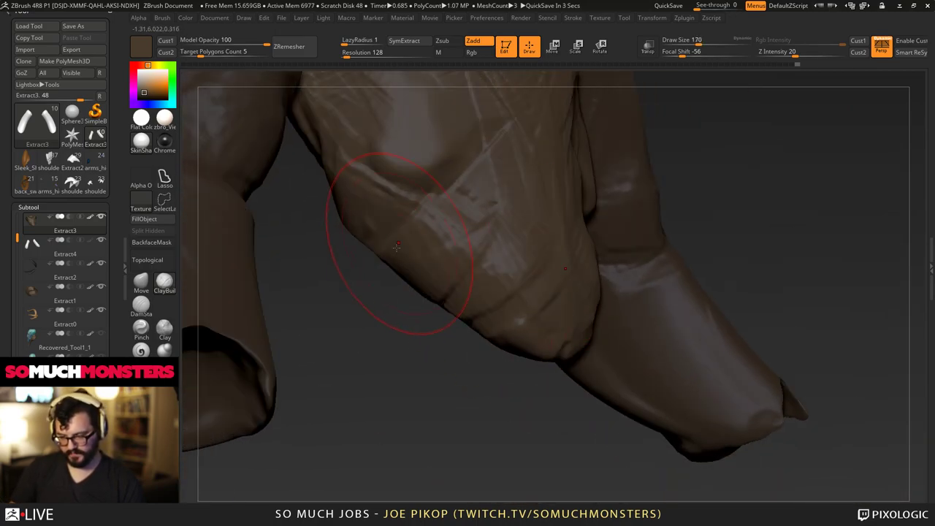
mouse_move(396, 246)
right_down()
mouse_move(482, 241)
mouse_move(460, 277)
right_up()
mouse_move(420, 321)
mouse_down()
mouse_move(401, 398)
mouse_move(298, 326)
mouse_up()
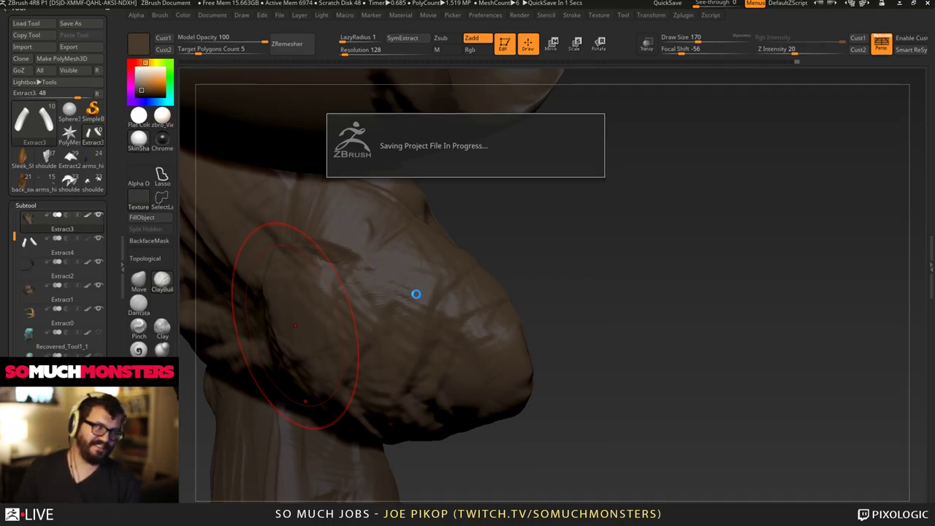
ZRemesh the torso with a target polygon count of 0.65764 and subdivide it.
mouse_move(427, 299)
right_down()
mouse_move(358, 322)
mouse_move(396, 342)
mouse_move(295, 295)
mouse_move(474, 403)
mouse_move(534, 264)
right_up()
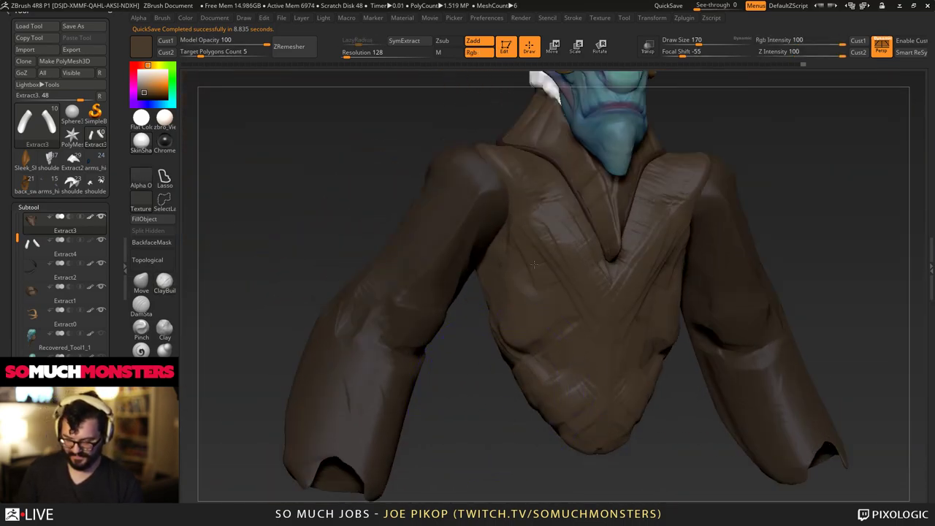
click(191, 54)
drag(191, 54, 187, 55)
click(289, 46)
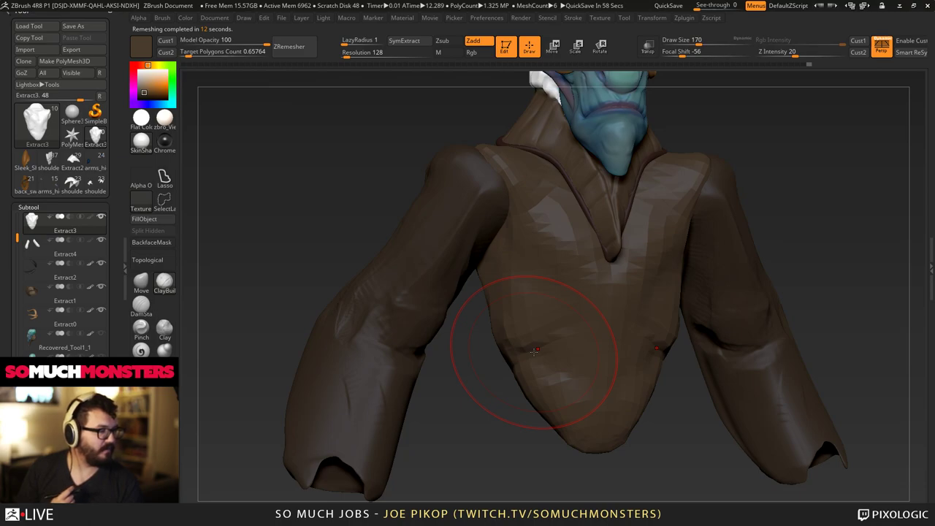
right_drag(511, 288, 280, 306)
key(ctrl+d)
Reshape the torso's lower tip and side profile with the Move brush at draw size 250.
ctrl+right_drag(279, 306, 212, 321)
alt+right_drag(212, 321, 306, 332)
click(147, 289)
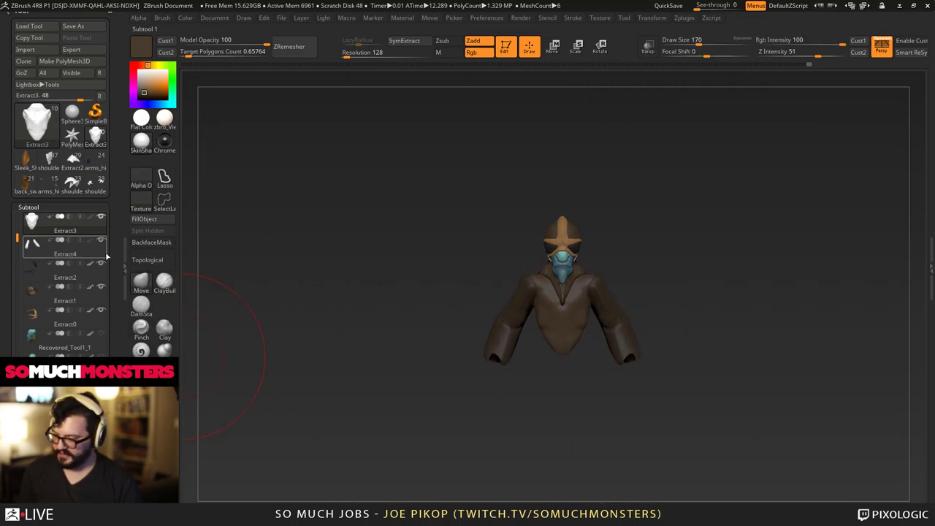
ctrl+right_drag(497, 296, 532, 394)
mouse_move(586, 435)
mouse_down()
mouse_move(567, 448)
mouse_move(575, 471)
mouse_up()
mouse_move(605, 464)
right_down()
mouse_move(698, 460)
mouse_move(610, 340)
right_up()
right_drag(610, 340, 522, 332)
mouse_move(506, 339)
mouse_down()
mouse_move(513, 289)
mouse_move(535, 286)
mouse_up()
drag(518, 187, 521, 184)
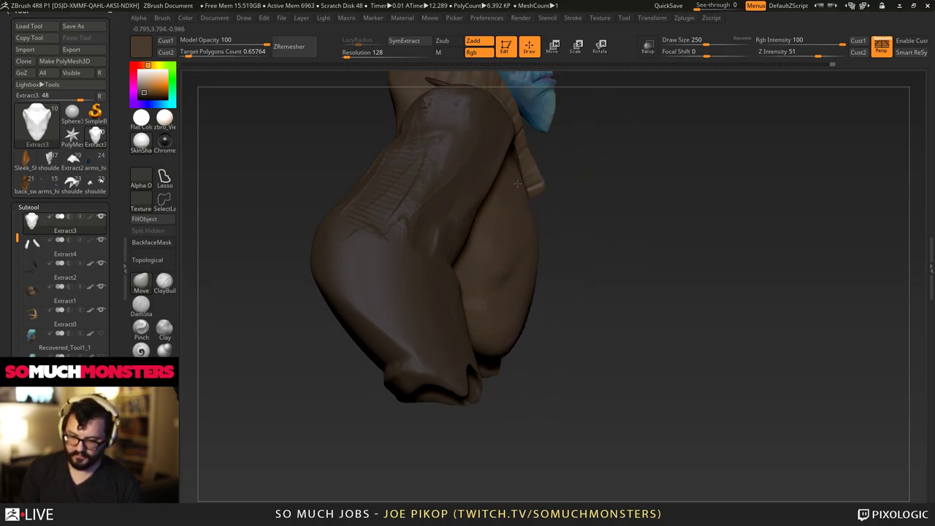
Reshape and round the upper back below the collar with the Move brush.
mouse_move(522, 181)
right_down()
mouse_move(390, 150)
mouse_move(417, 225)
mouse_move(542, 322)
right_up()
drag(475, 247, 460, 240)
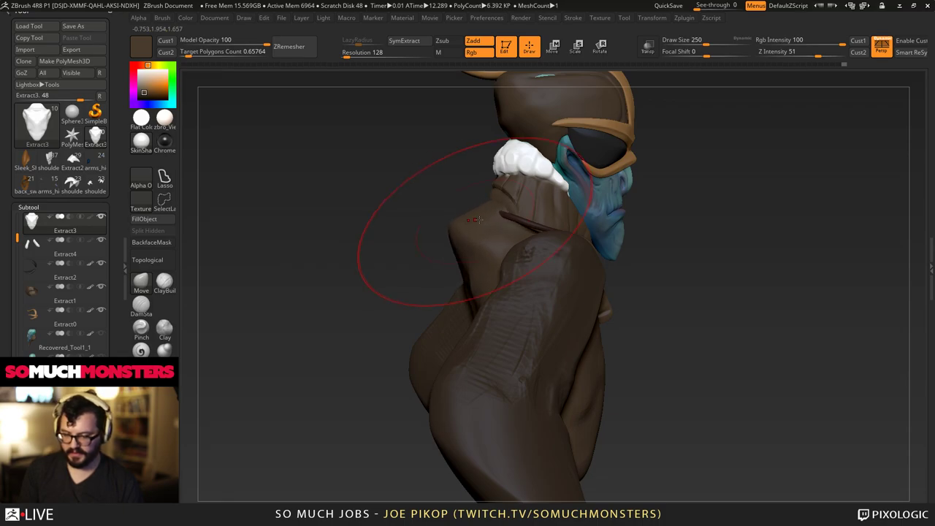
mouse_move(492, 202)
mouse_down()
mouse_move(490, 191)
mouse_move(452, 219)
mouse_up()
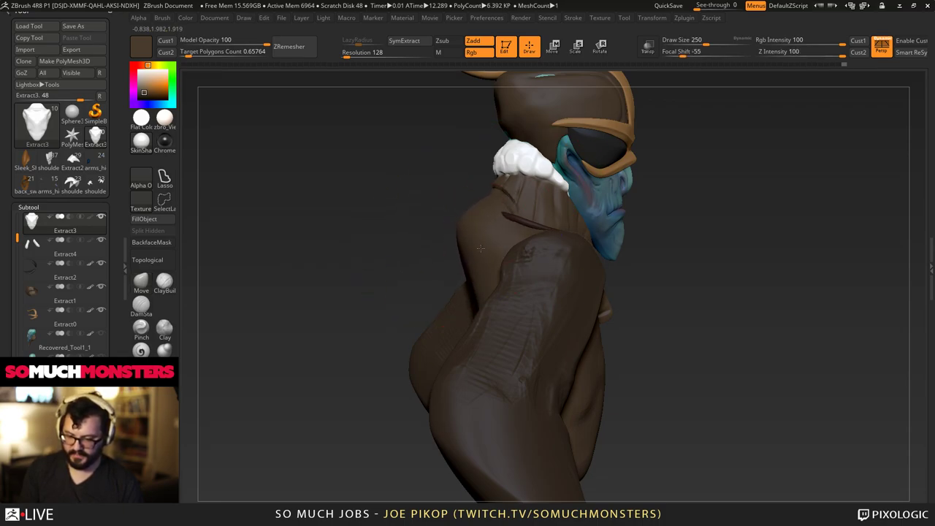
Refine the curve of the torso's upper back behind the collar with the Move brush at draw size 250.
right_drag(468, 252, 513, 281)
drag(454, 301, 468, 299)
right_drag(468, 298, 424, 282)
drag(453, 241, 460, 224)
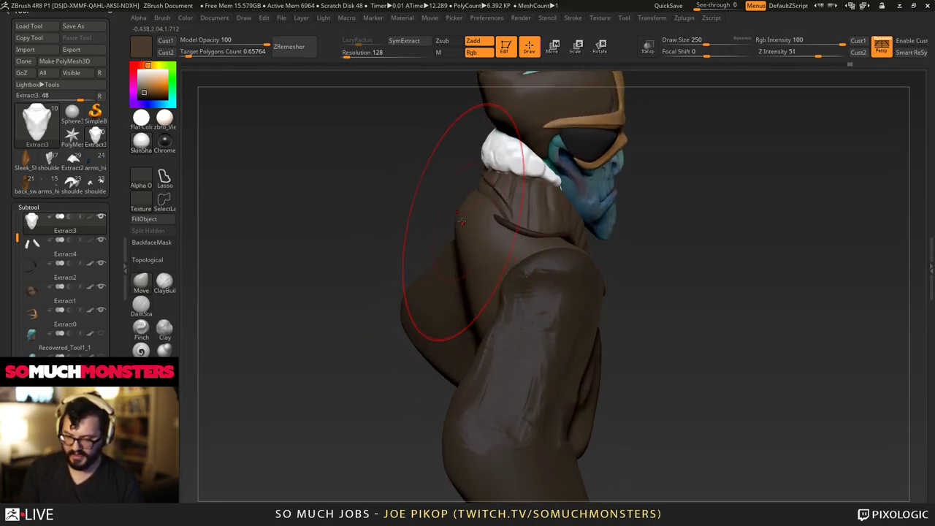
mouse_move(461, 221)
right_down()
mouse_move(443, 213)
mouse_move(458, 207)
right_up()
right_drag(537, 235, 480, 236)
Select the sleeved arms and reshape their shoulders and armpits with the Move brush at draw size 298.
alt+click(518, 249)
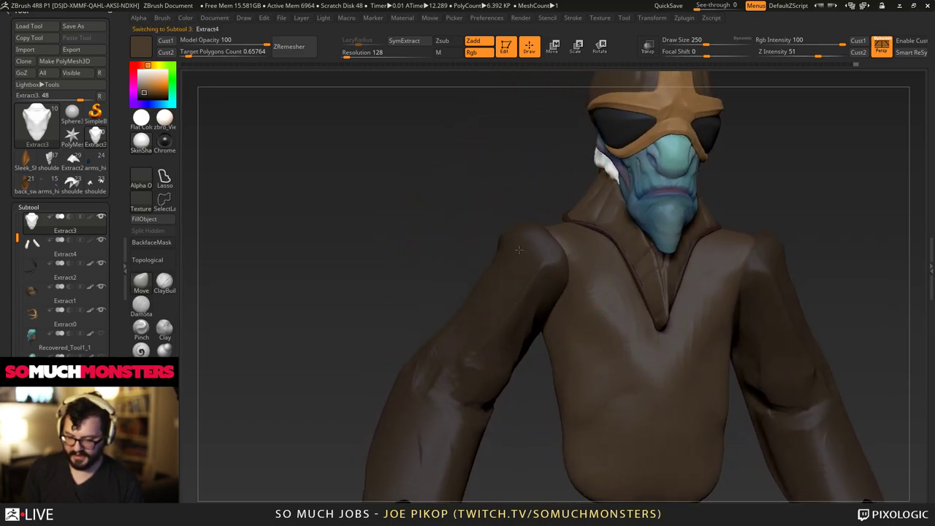
drag(518, 249, 465, 229)
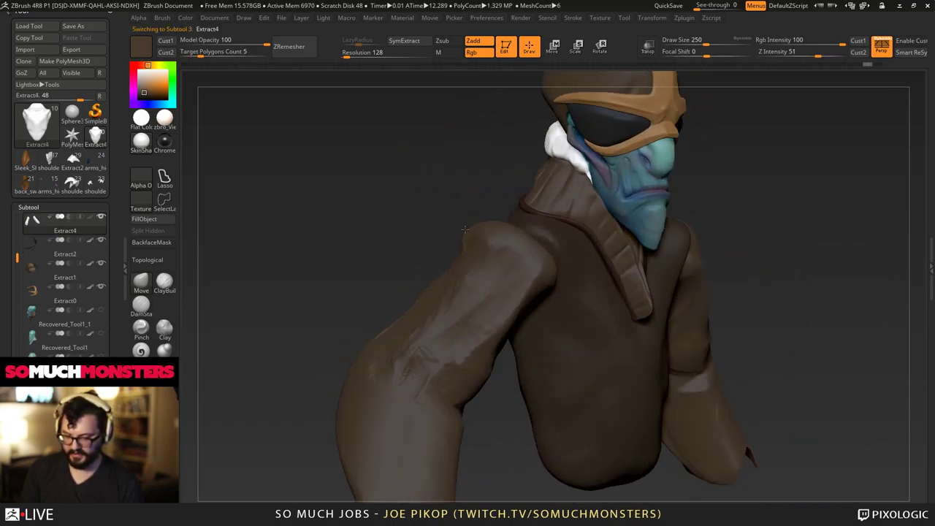
mouse_move(464, 229)
right_down()
mouse_move(430, 197)
mouse_move(475, 302)
right_up()
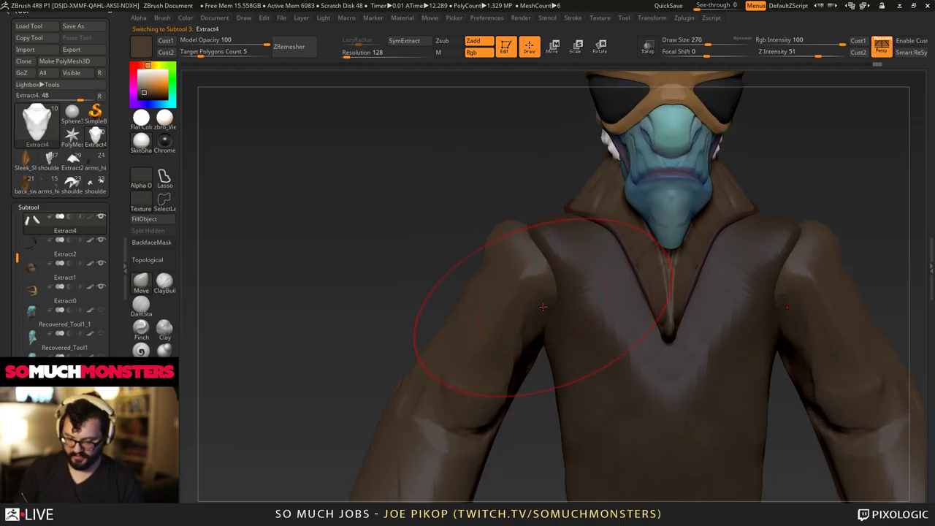
key(bracketright)
drag(542, 307, 531, 263)
drag(501, 231, 503, 226)
mouse_move(539, 299)
mouse_down()
mouse_move(543, 309)
mouse_move(535, 307)
mouse_up()
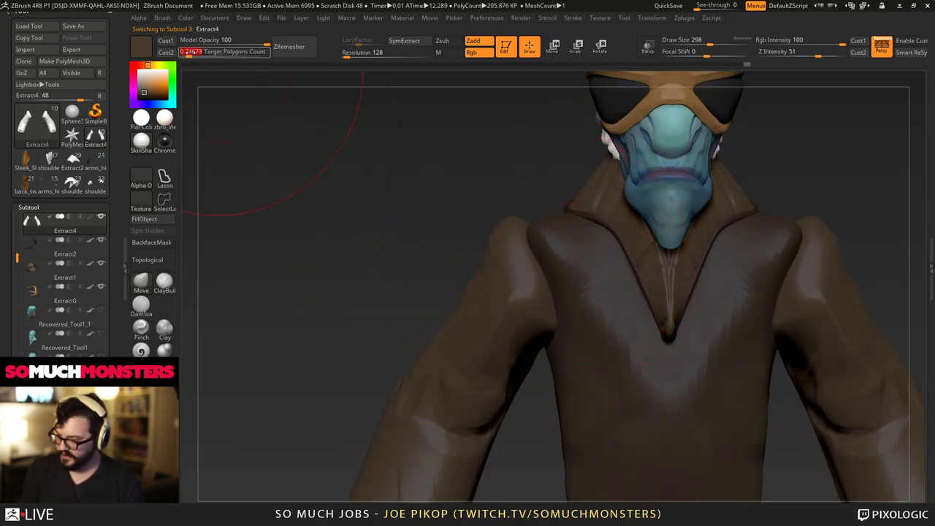
ZRemesh the sleeved arms with a target polygon count of 0.36727.
drag(264, 51, 184, 51)
click(281, 48)
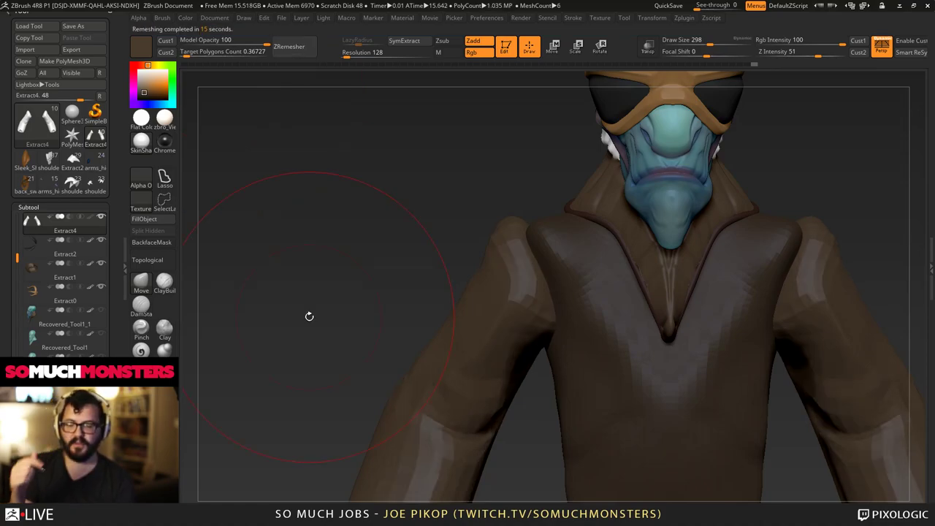
mouse_move(309, 315)
mouse_down()
mouse_move(386, 250)
mouse_move(413, 303)
mouse_up()
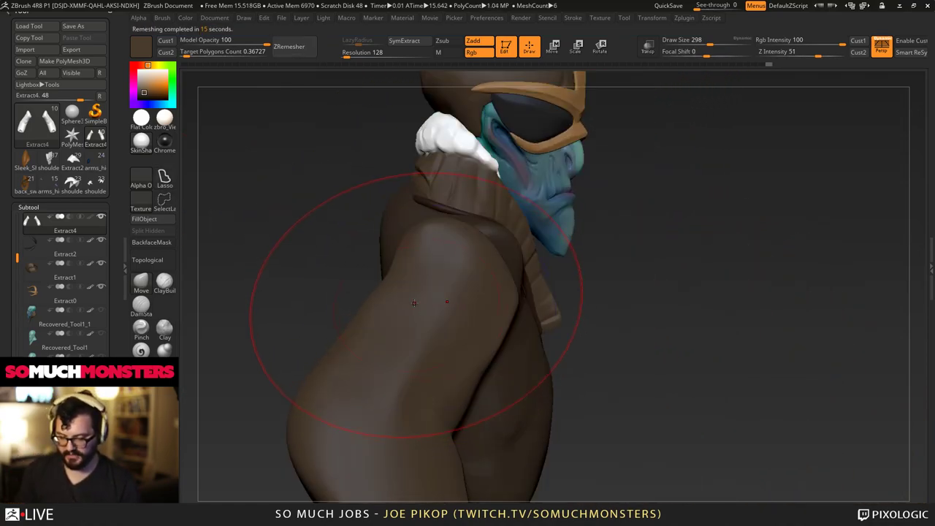
ctrl+right_drag(414, 303, 469, 235)
ctrl+right_drag(468, 235, 493, 385)
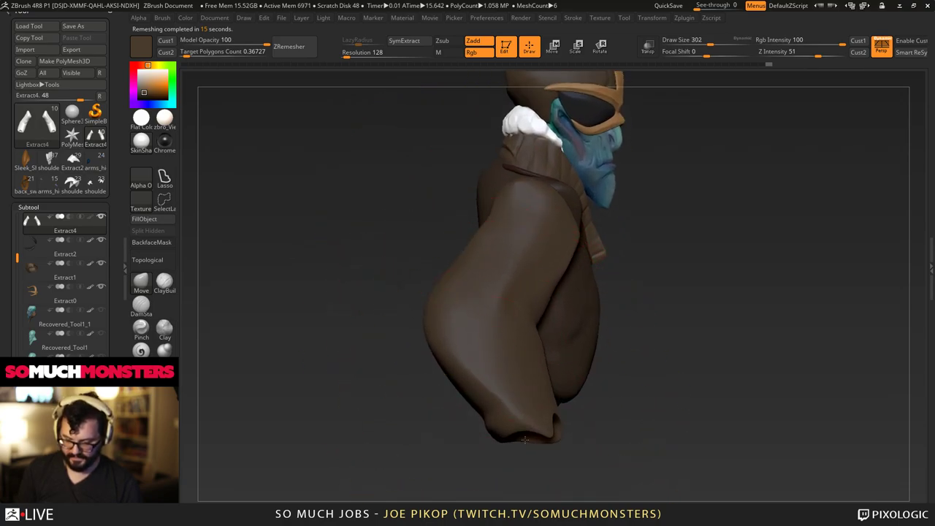
Show the wireframe on the arms and reshape the sleeve's open end with the Move brush at draw size 122.
drag(524, 438, 507, 401)
drag(541, 443, 545, 429)
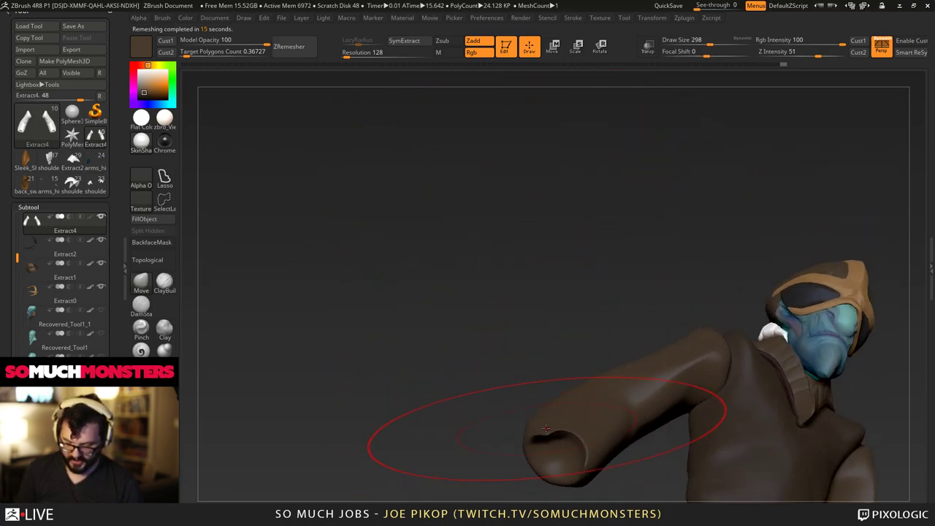
key(bracketleft)
key(bracketleft)
key(bracketleft)
key(bracketleft)
key(bracketleft)
key(bracketleft)
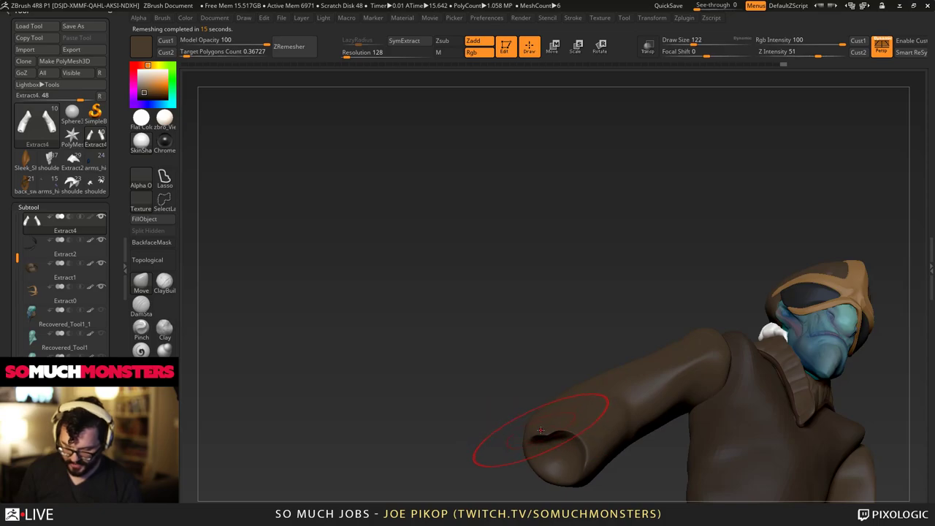
key(shift+f)
shift+drag(540, 429, 539, 435)
right_drag(539, 434, 543, 418)
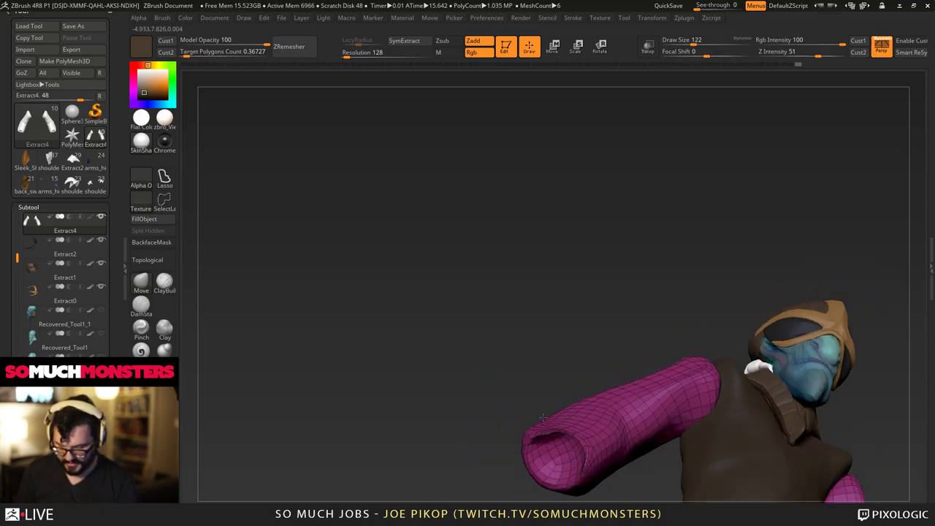
drag(542, 417, 558, 455)
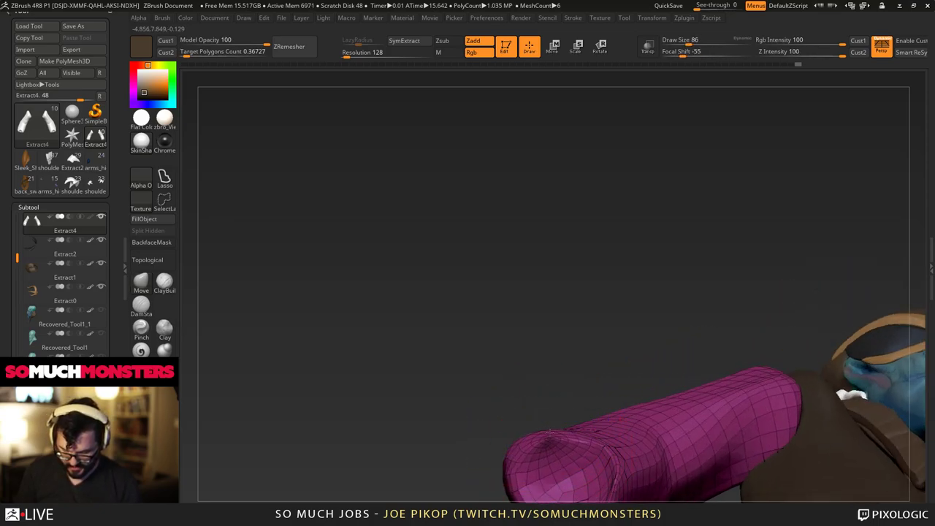
Smooth the rim of the sleeve opening at draw size 86.
right_drag(557, 438, 551, 491)
mouse_move(539, 359)
shift+mouse_down()
mouse_move(591, 410)
mouse_move(556, 432)
shift+mouse_up()
right_drag(557, 433, 511, 409)
shift+drag(512, 403, 540, 411)
Adjust the sleeve's forearm, inner elbow and shoulder contour with the Move brush at draw size 94.
ctrl+right_drag(541, 412, 441, 330)
drag(440, 331, 475, 321)
ctrl+right_drag(475, 321, 511, 388)
drag(527, 394, 482, 355)
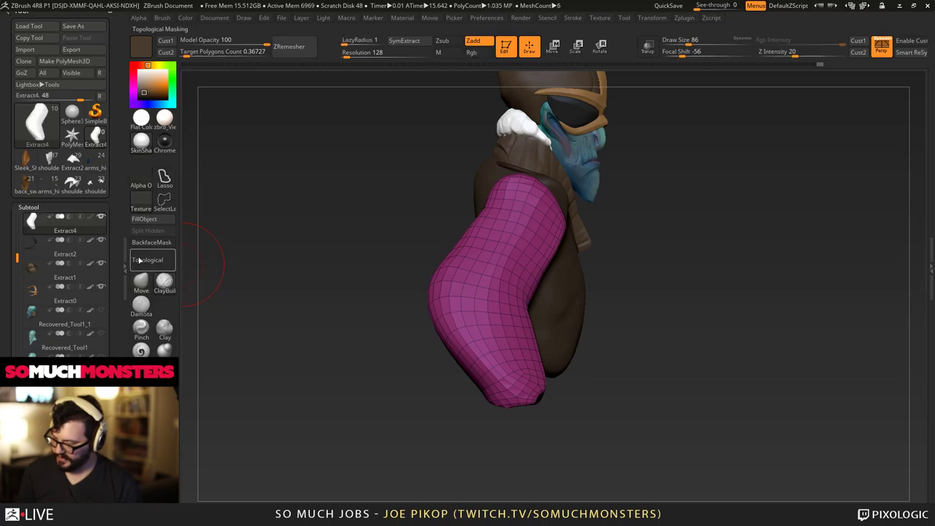
mouse_move(520, 286)
mouse_down()
mouse_move(516, 305)
mouse_move(544, 252)
mouse_move(540, 199)
mouse_up()
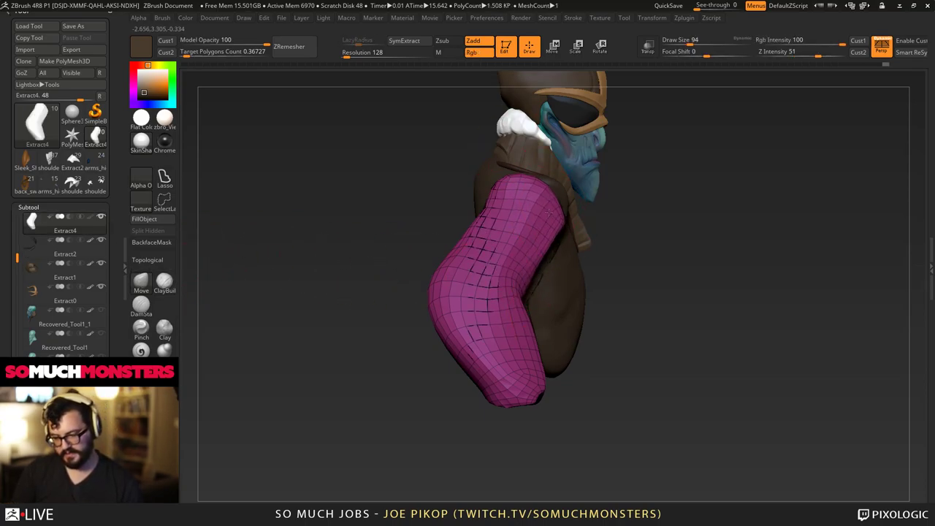
mouse_move(450, 198)
mouse_down()
mouse_move(502, 190)
mouse_move(499, 165)
mouse_up()
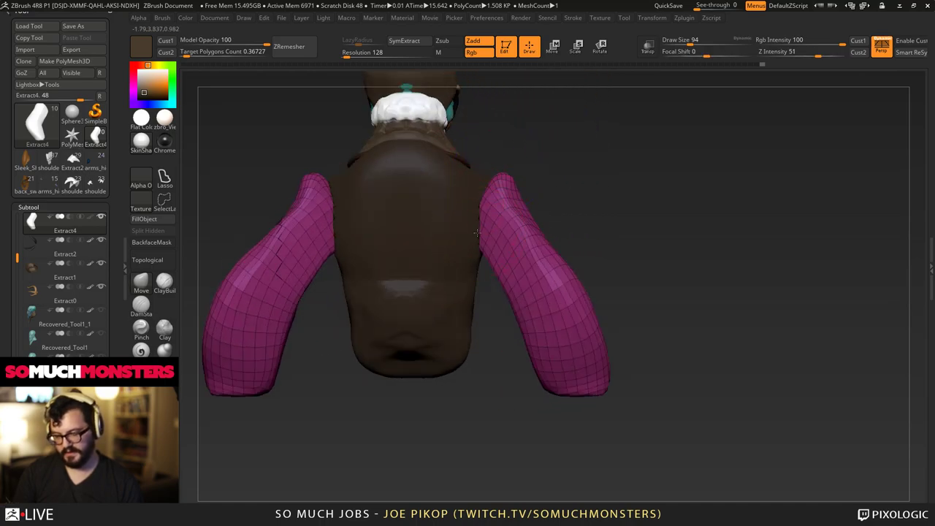
Select the torso and reshape its shoulders and upper back around the collar with the Move brush at draw size 178.
mouse_move(446, 194)
alt+mouse_down()
mouse_move(457, 301)
mouse_move(436, 300)
mouse_move(470, 325)
mouse_move(461, 350)
mouse_move(488, 287)
alt+mouse_up()
alt+click(488, 287)
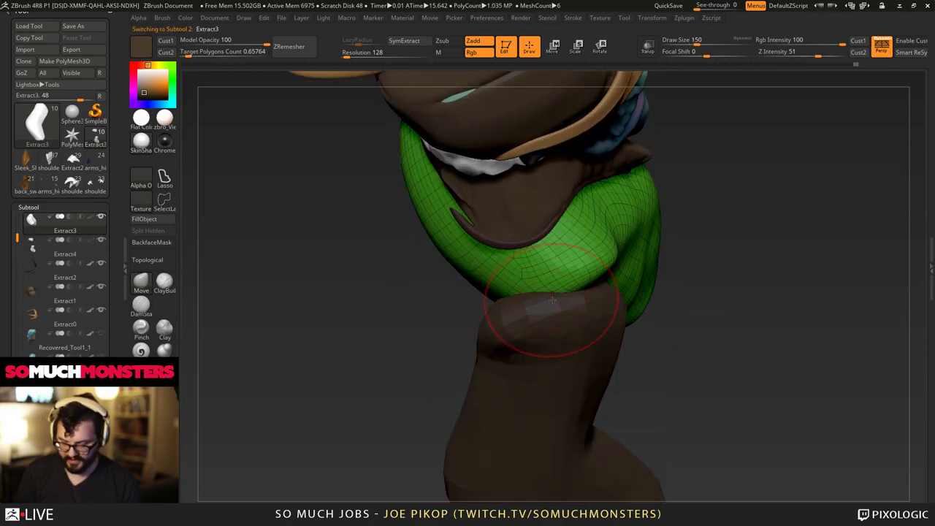
key(bracketright)
drag(553, 300, 535, 298)
mouse_move(434, 281)
mouse_down()
mouse_move(484, 308)
mouse_move(478, 295)
mouse_up()
right_drag(478, 295, 453, 285)
drag(463, 281, 456, 269)
right_drag(456, 269, 435, 194)
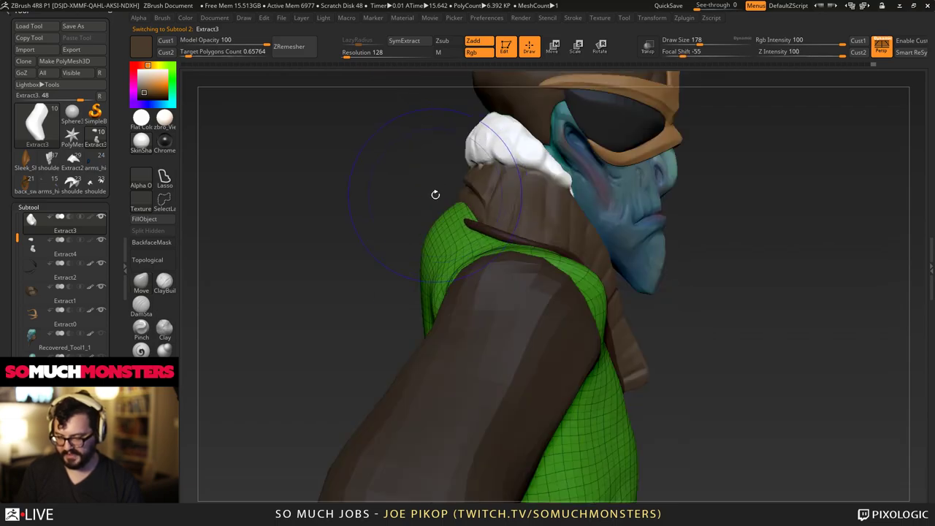
drag(428, 227, 455, 219)
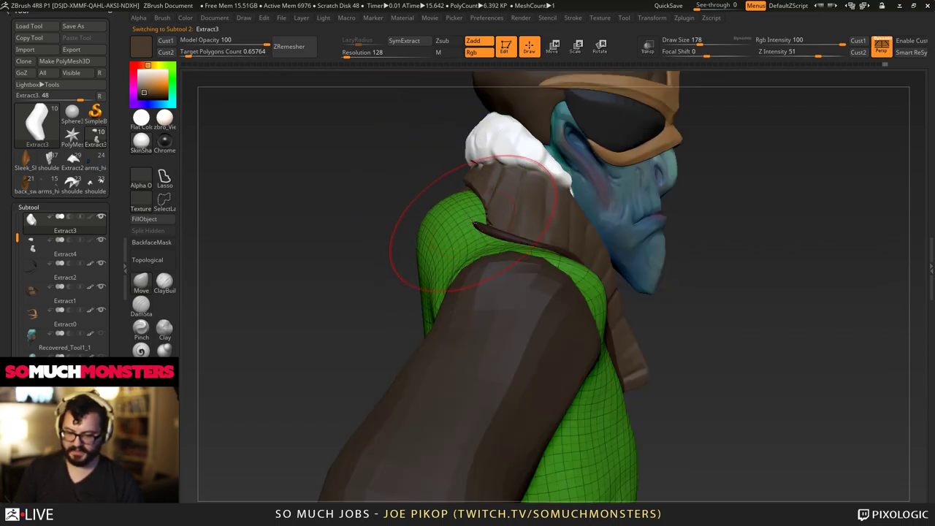
Select the head and collar subtool and adjust the back of the collar with the Move brush.
alt+click(474, 223)
right_drag(457, 210, 369, 217)
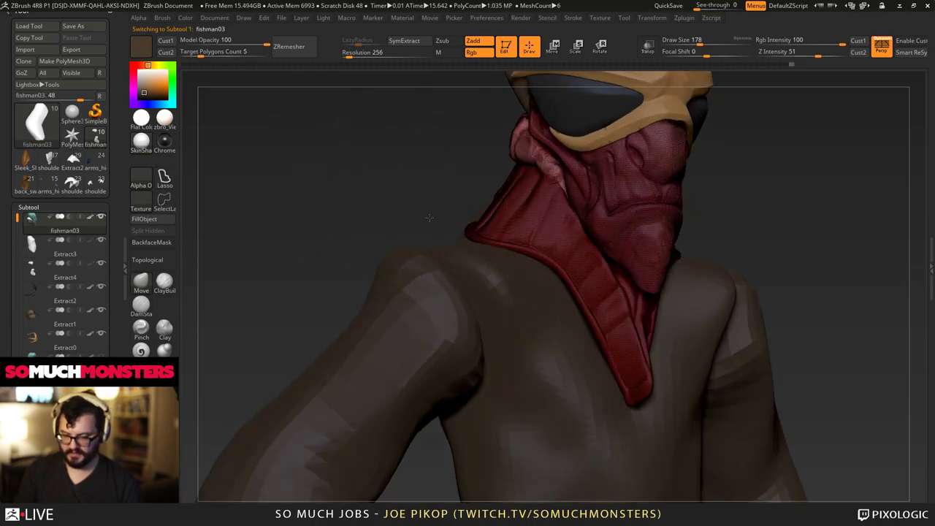
drag(430, 217, 454, 223)
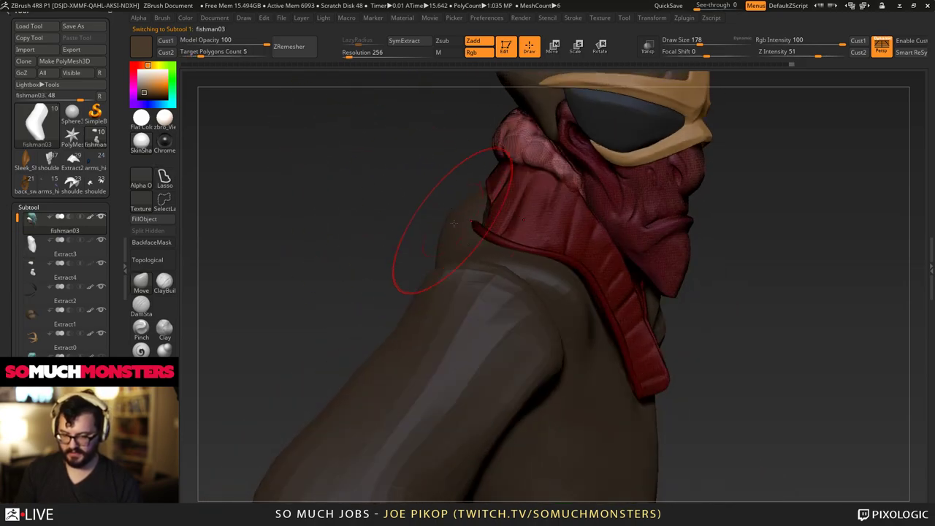
Reselect the torso and reshape its side and front chest contours with the Move brush at draw size 178.
alt+click(485, 300)
right_drag(475, 298, 387, 301)
mouse_move(452, 383)
right_down()
mouse_move(440, 393)
mouse_move(297, 280)
mouse_move(393, 353)
mouse_move(419, 396)
mouse_move(420, 309)
mouse_move(445, 369)
right_up()
alt+click(425, 423)
drag(444, 369, 461, 361)
right_drag(460, 361, 412, 332)
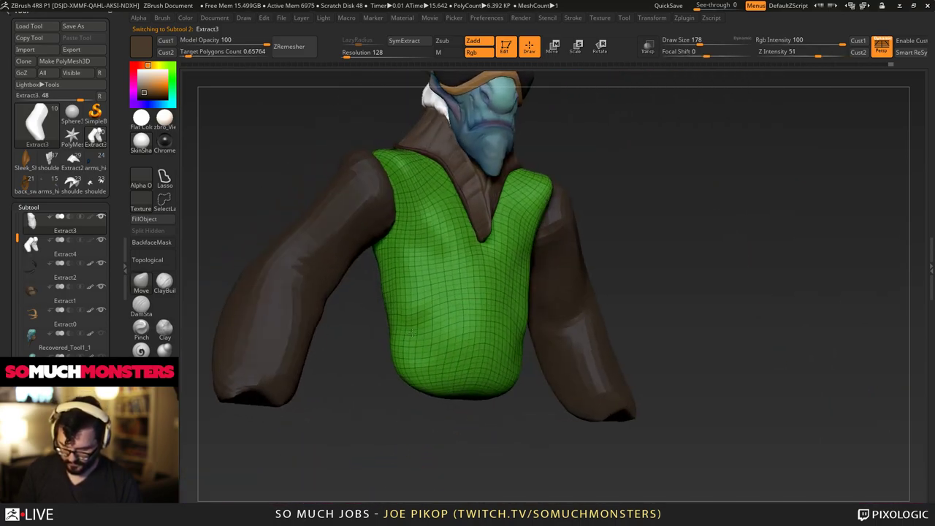
drag(443, 327, 448, 322)
right_drag(447, 322, 480, 333)
drag(419, 222, 413, 205)
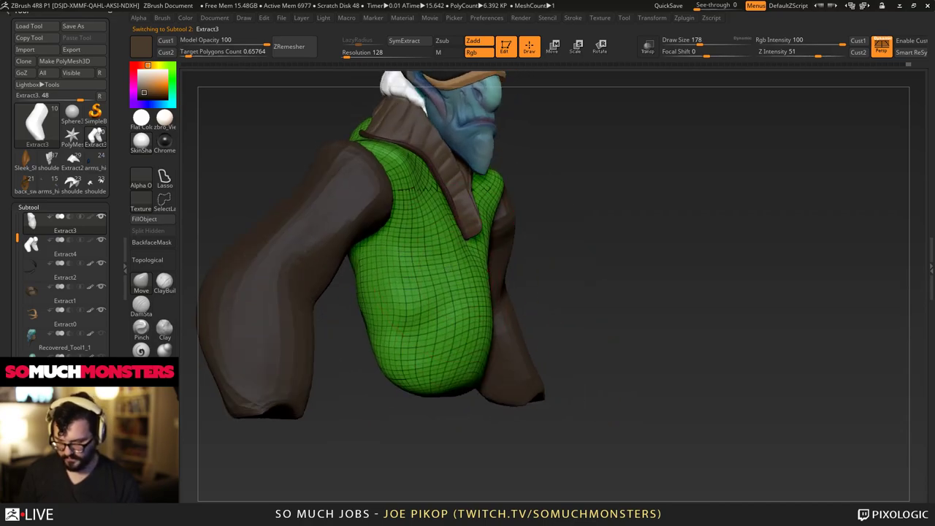
Shape and smooth the upper chest beside the collar's V-shaped opening.
ctrl+right_drag(438, 278, 450, 322)
right_drag(449, 321, 446, 292)
mouse_move(437, 175)
mouse_down()
mouse_move(446, 168)
mouse_move(454, 184)
mouse_up()
right_drag(454, 184, 417, 172)
shift+drag(441, 161, 417, 134)
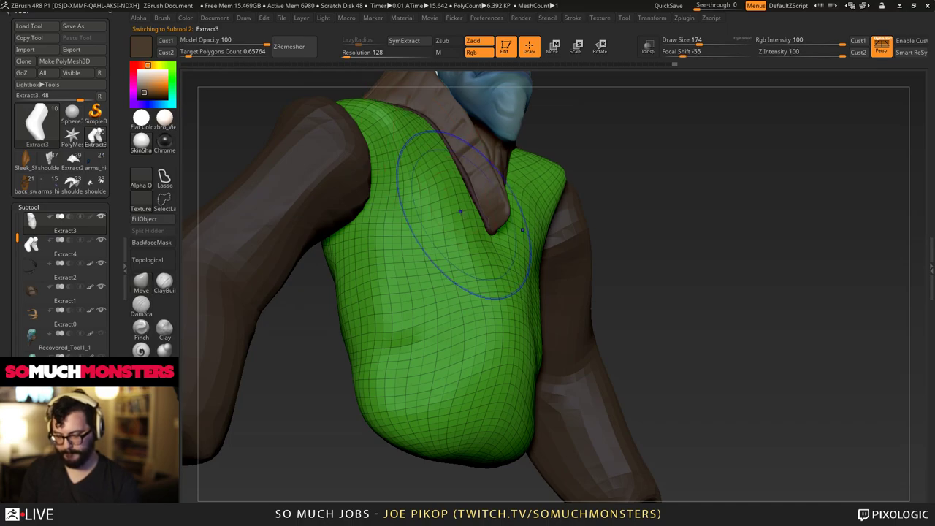
Hide the wireframe and refine the torso's front profile with the Move brush at draw size 174.
key(shift+f)
right_drag(476, 218, 452, 220)
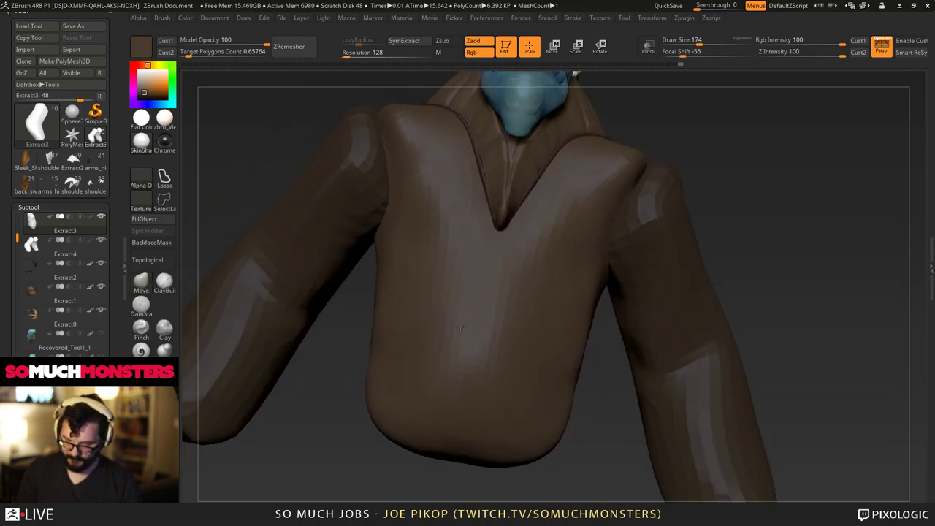
drag(338, 187, 454, 218)
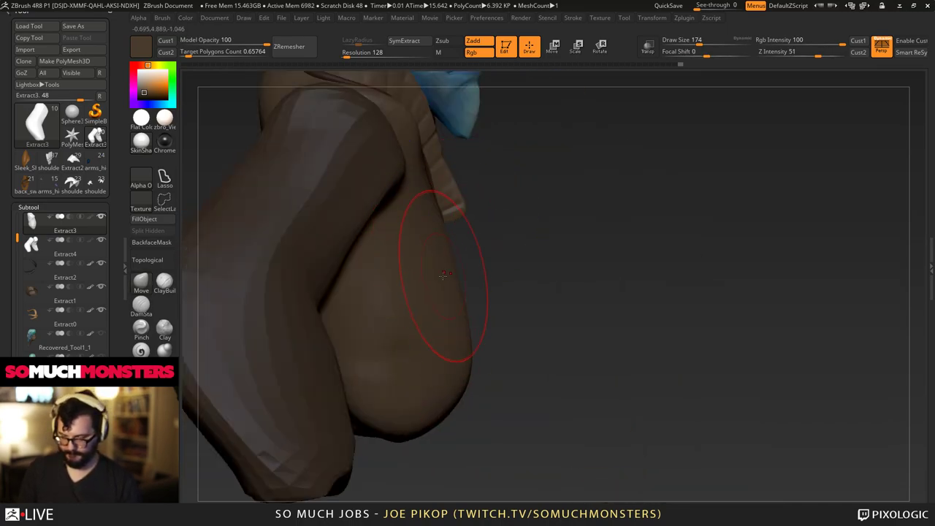
mouse_move(458, 347)
mouse_down()
mouse_move(429, 354)
mouse_move(404, 289)
mouse_up()
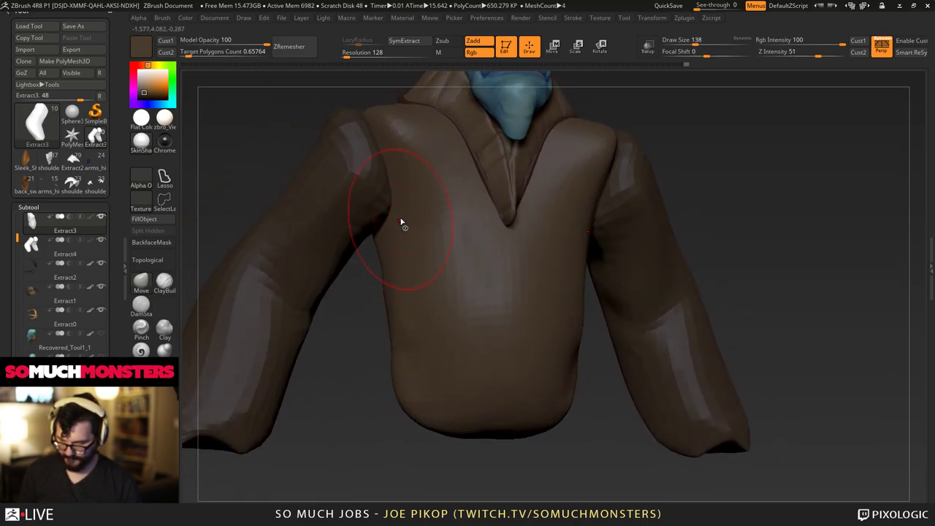
Reshape the torso around the armpits and shoulder edges with the Move brush at draw size 166.
key(bracketright)
drag(407, 204, 398, 198)
right_drag(409, 208, 391, 201)
drag(410, 212, 401, 210)
mouse_move(397, 171)
right_down()
mouse_move(403, 144)
mouse_move(447, 136)
right_up()
drag(359, 117, 355, 109)
mouse_move(355, 109)
alt+right_down()
mouse_move(411, 222)
mouse_move(376, 219)
alt+right_up()
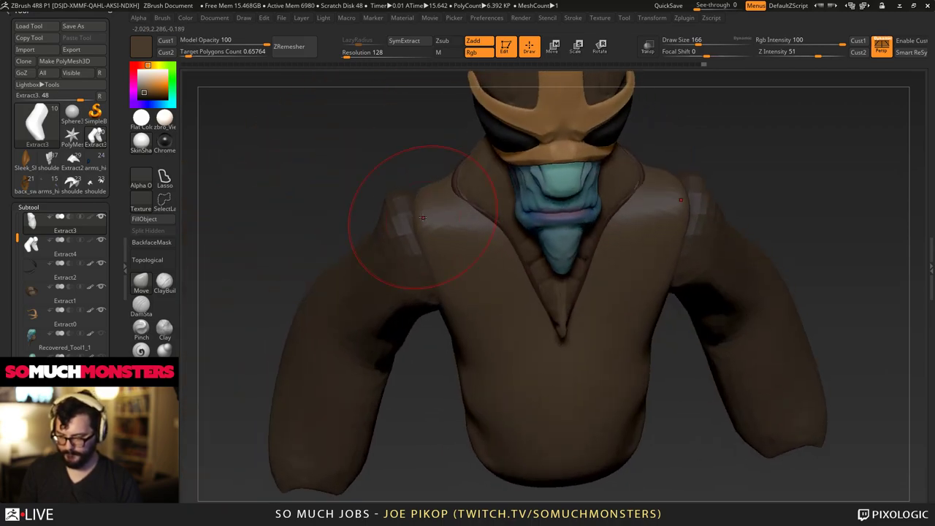
Adjust the top of the torso's shoulders where they meet the sleeves with the Move brush.
drag(423, 218, 465, 307)
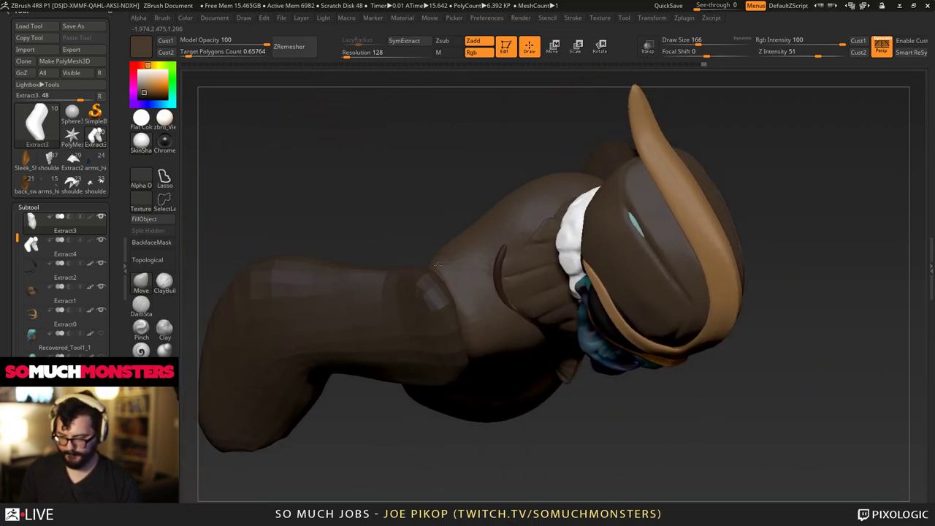
right_drag(436, 265, 463, 240)
drag(501, 197, 440, 150)
alt+right_drag(439, 150, 260, 231)
Reshape the torso's back profile behind the arm with the Move brush, enlarging it to draw size 270.
key(bracketright)
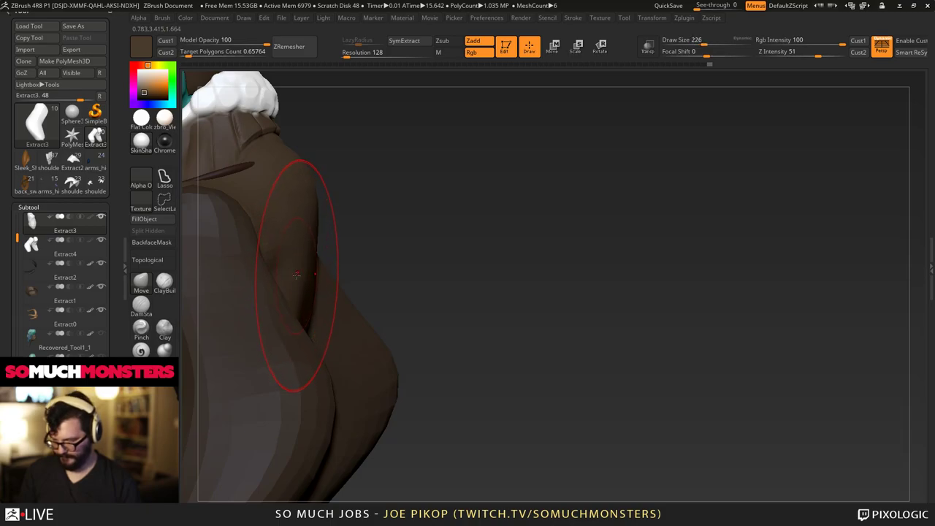
drag(298, 278, 327, 283)
ctrl+right_drag(331, 314, 336, 280)
drag(335, 280, 442, 353)
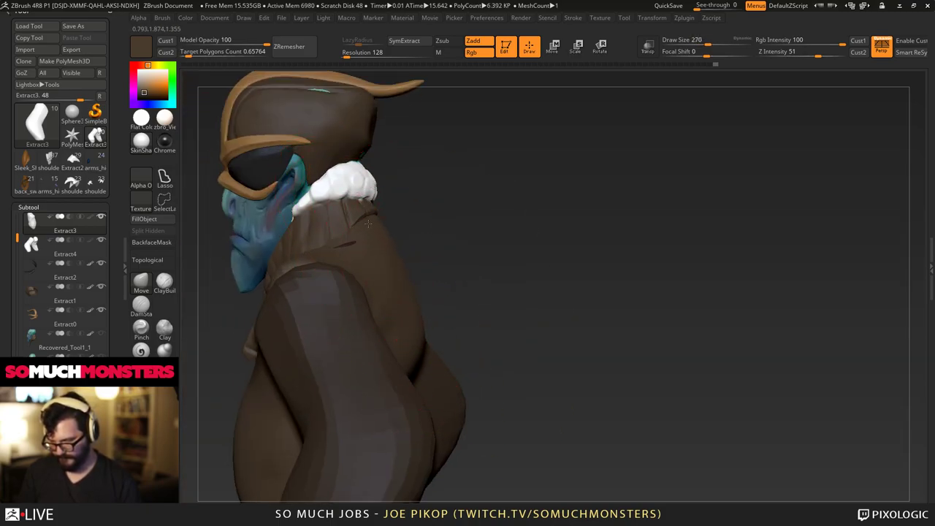
alt+right_drag(368, 224, 375, 191)
drag(401, 256, 401, 283)
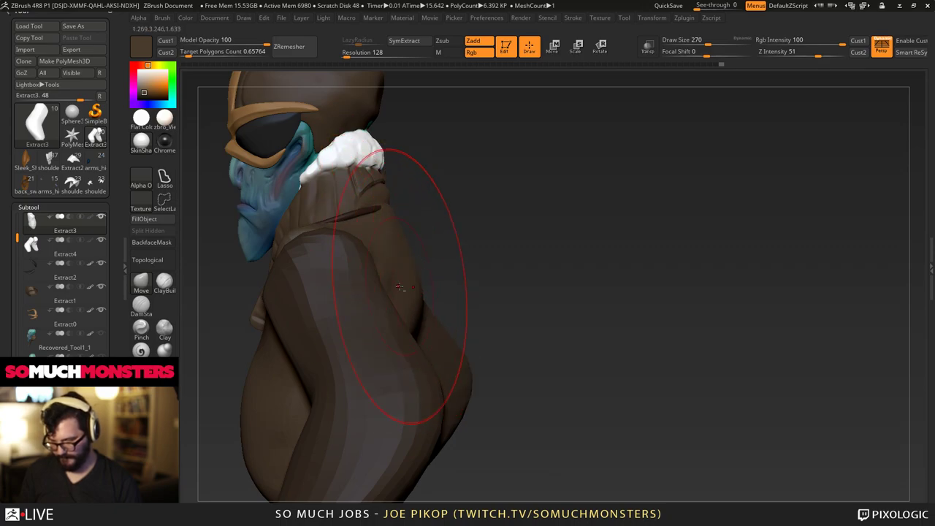
Reshape the lower back and rear bottom edge of the torso with the Move brush at draw size 270.
ctrl+right_drag(400, 286, 341, 252)
right_drag(511, 270, 409, 310)
ctrl+right_drag(417, 325, 429, 377)
mouse_move(427, 374)
mouse_down()
mouse_move(424, 386)
mouse_move(443, 402)
mouse_move(468, 400)
mouse_move(463, 365)
mouse_move(468, 380)
mouse_up()
right_drag(453, 381, 541, 372)
mouse_move(475, 390)
mouse_down()
mouse_move(490, 409)
mouse_move(468, 401)
mouse_up()
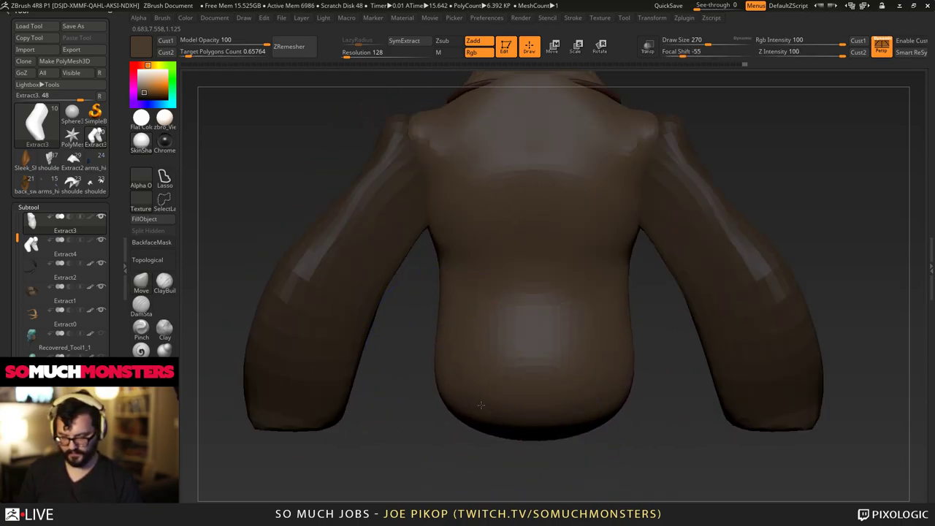
Refine the torso's lower side profile with the Move brush at draw size 246.
ctrl+right_drag(481, 404, 365, 344)
mouse_move(438, 344)
ctrl+right_down()
mouse_move(471, 420)
mouse_move(441, 346)
ctrl+right_up()
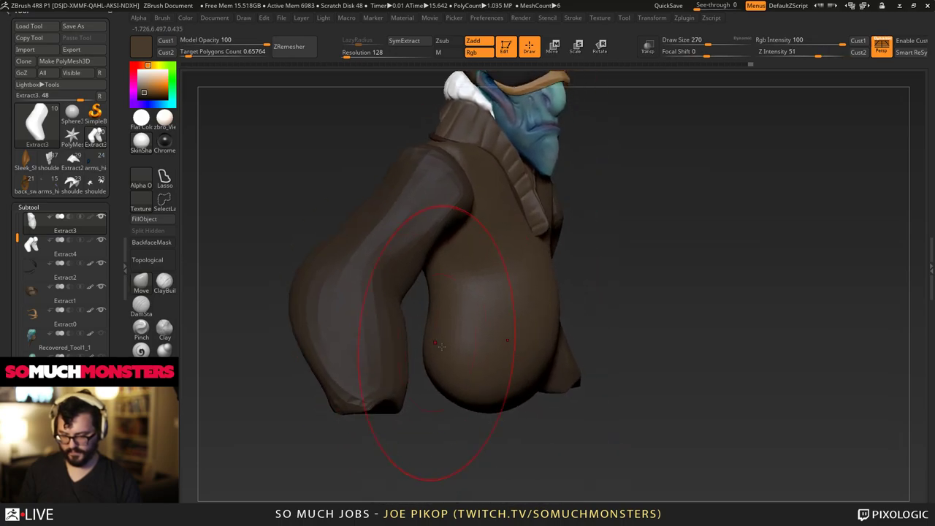
drag(440, 345, 482, 346)
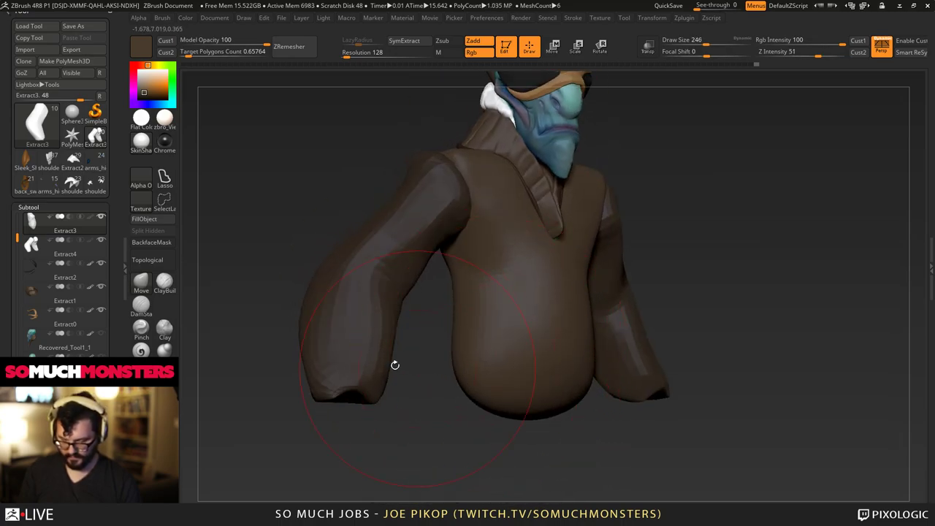
Try to sculpt a vertical seam down the centre of the torso's front with the ClayBuildup brush at draw size 18.
click(163, 282)
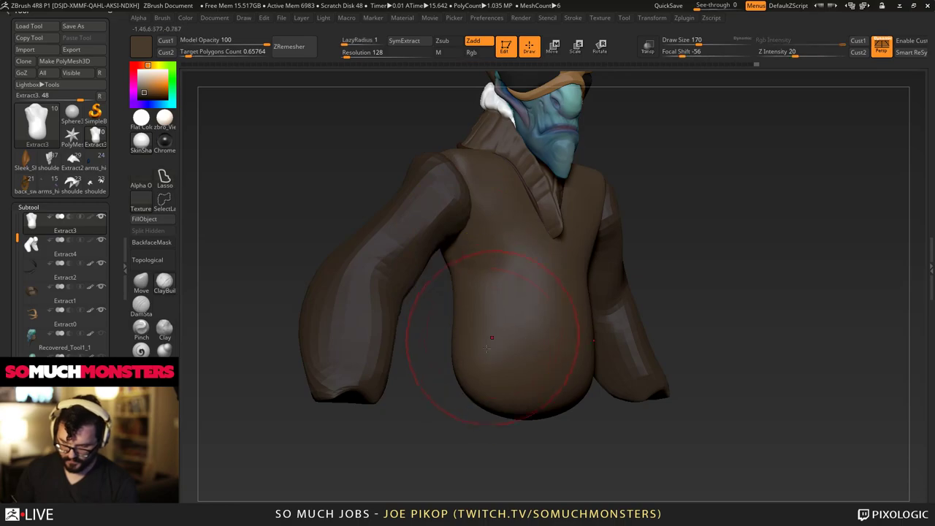
key([)
right_drag(528, 257, 552, 269)
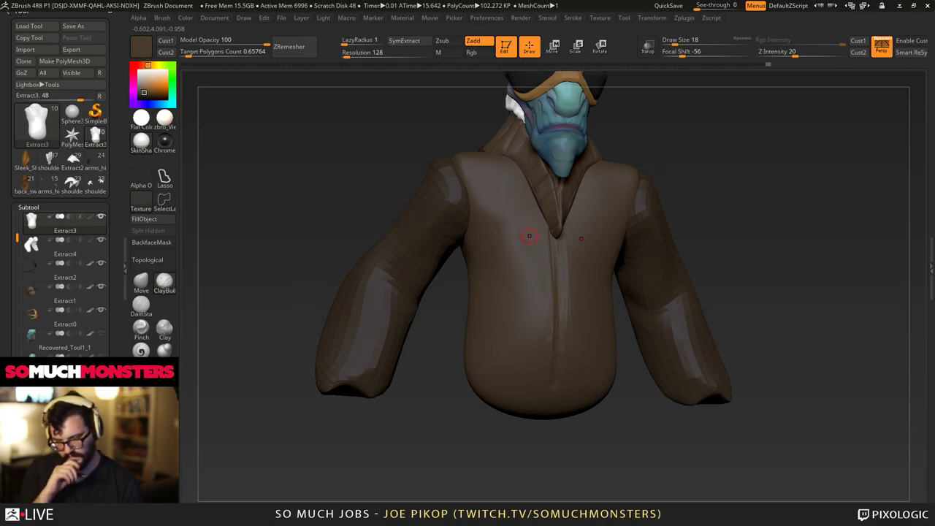
key(ctrl+z)
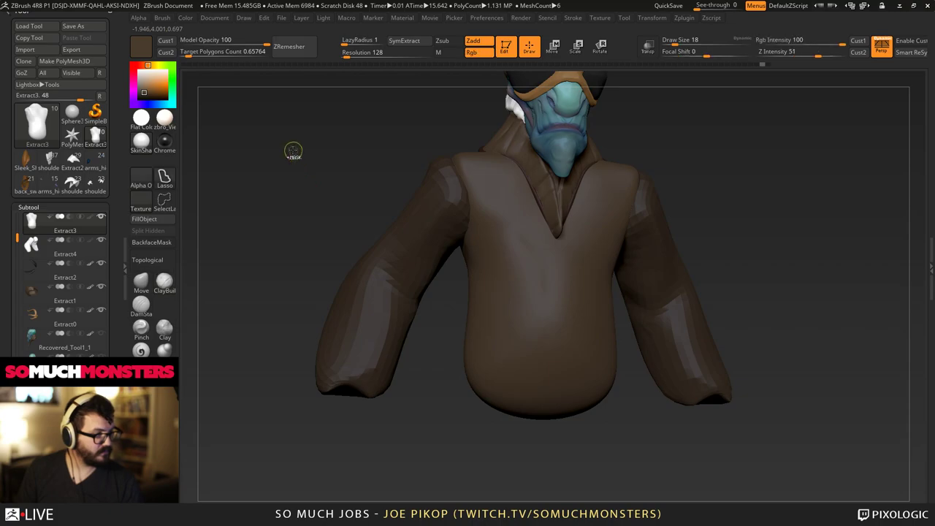
mouse_move(328, 231)
mouse_down()
mouse_move(445, 269)
mouse_move(432, 276)
mouse_move(468, 315)
mouse_move(474, 341)
mouse_up()
mouse_move(474, 341)
right_down()
mouse_move(493, 349)
mouse_move(475, 329)
mouse_move(514, 324)
right_up()
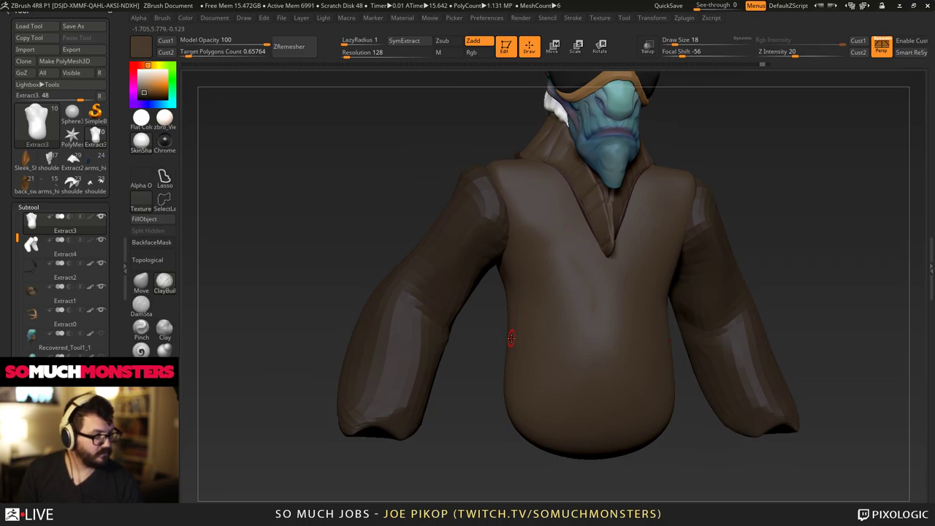
Select the fishman03 subtool and pull its collar tip back against the chest with the Move brush, at draw sizes 90 to 134.
drag(571, 335, 577, 254)
alt+click(575, 251)
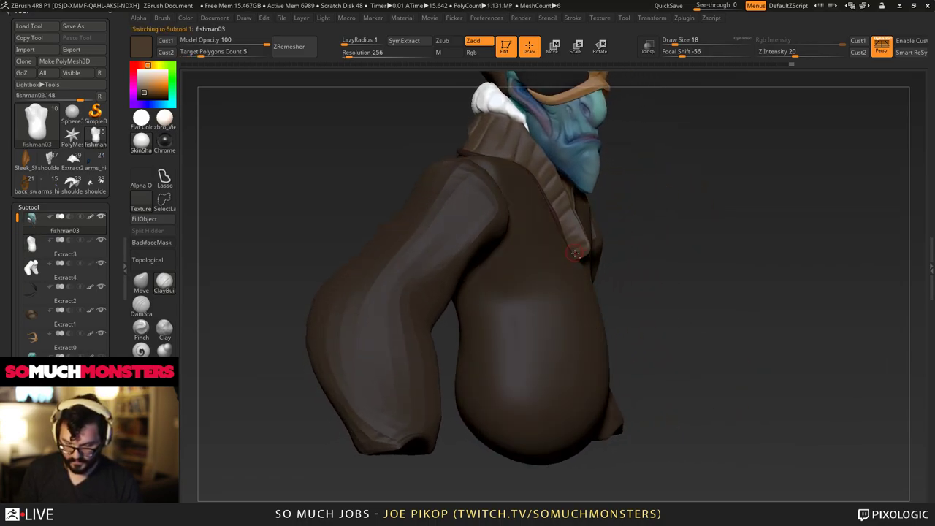
right_drag(575, 256, 594, 289)
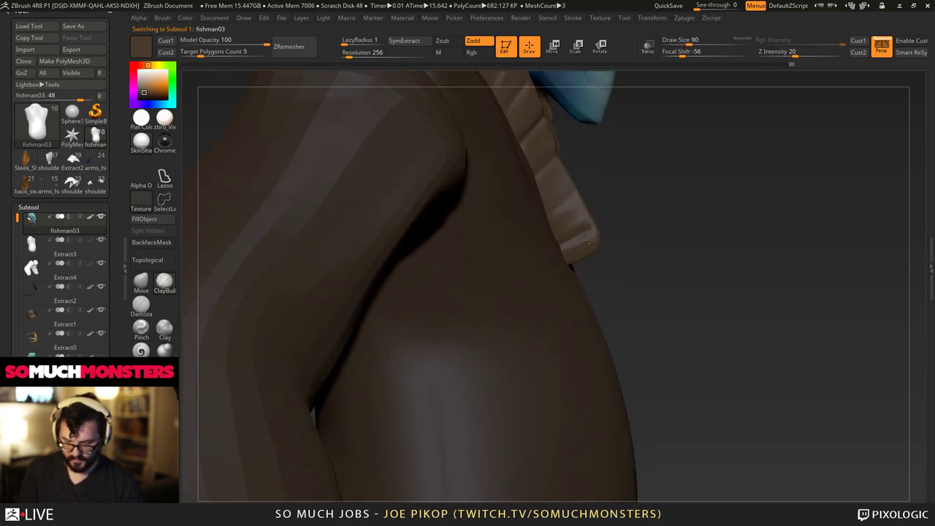
click(141, 280)
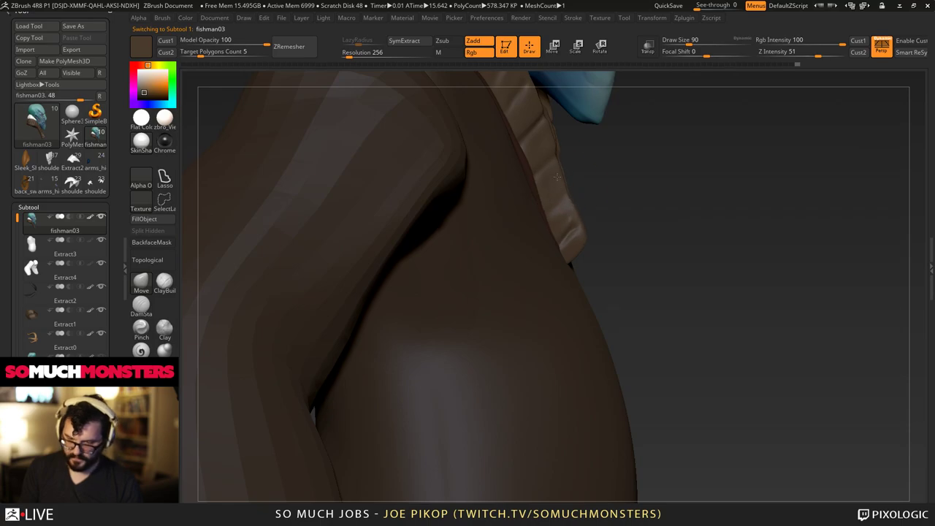
ctrl+right_drag(557, 177, 532, 201)
mouse_move(532, 201)
ctrl+right_down()
mouse_move(536, 297)
mouse_move(488, 196)
mouse_move(452, 208)
mouse_move(440, 201)
mouse_move(490, 236)
mouse_move(494, 295)
mouse_move(473, 292)
ctrl+right_up()
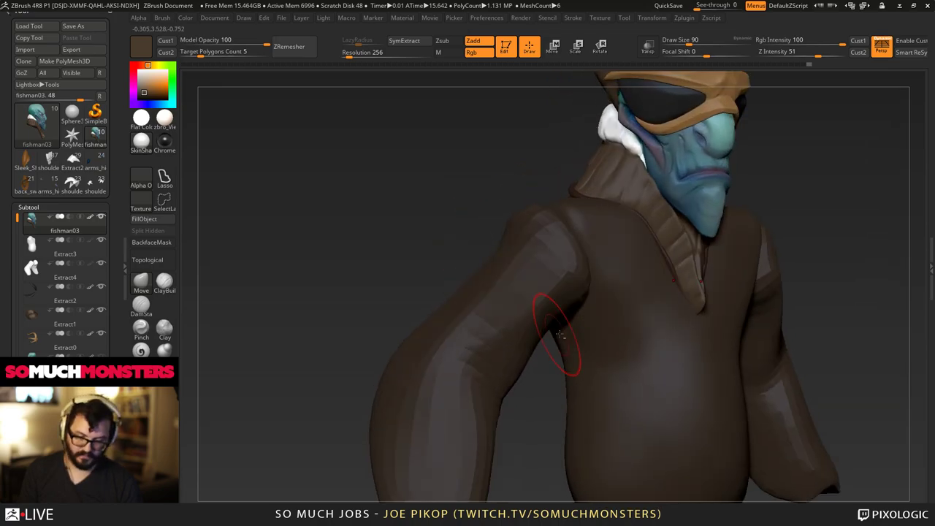
drag(559, 335, 607, 275)
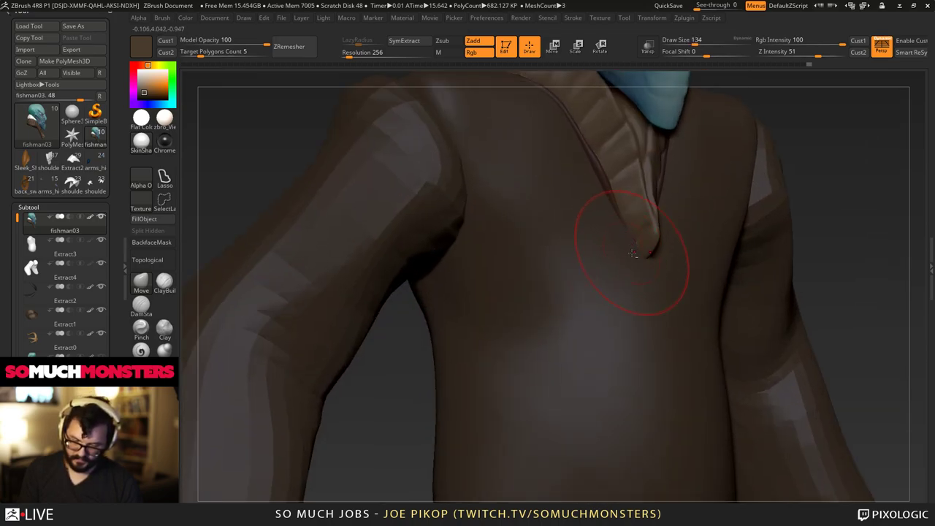
mouse_move(625, 256)
ctrl+right_down()
mouse_move(492, 177)
mouse_move(469, 182)
mouse_move(572, 293)
ctrl+right_up()
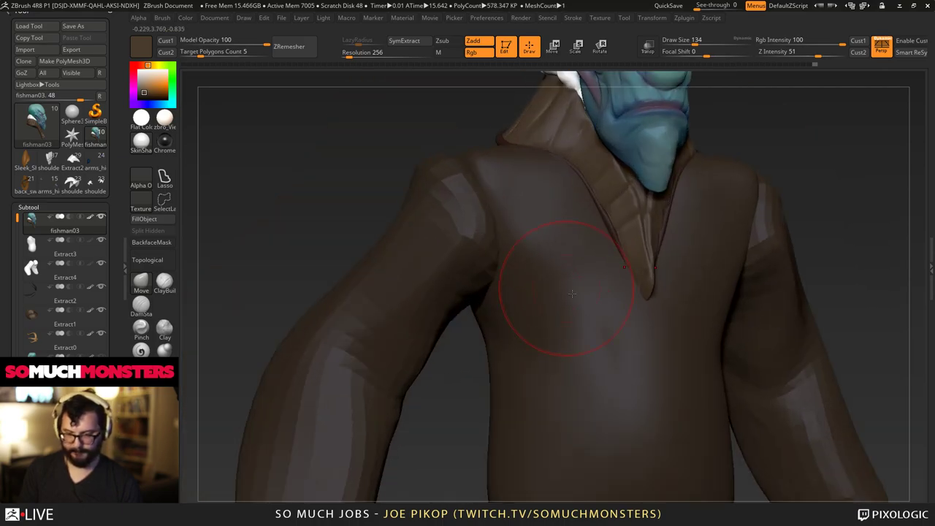
Select the torso and lasso-mask a lapel-shaped flap on one side of its front, running from the shoulder past the centre.
alt+click(633, 348)
ctrl+right_drag(633, 348, 580, 387)
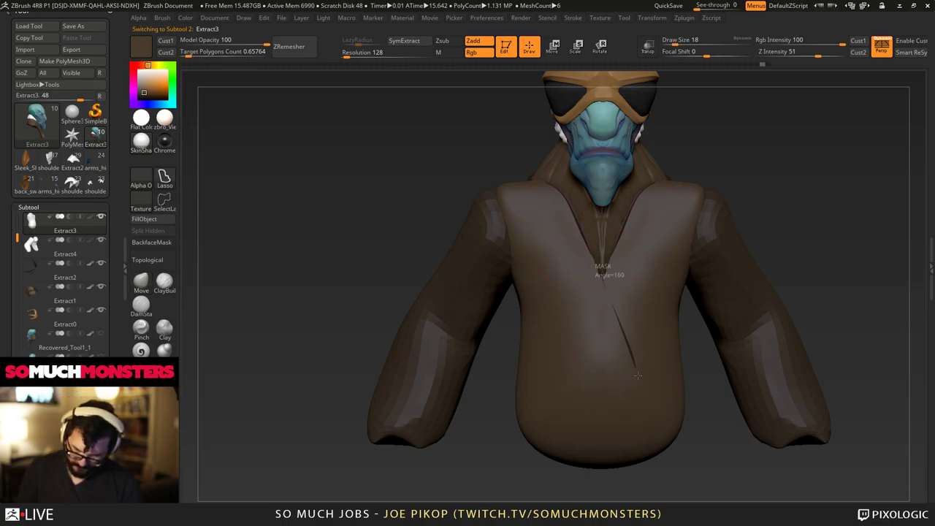
mouse_move(637, 376)
ctrl+mouse_down()
mouse_move(636, 398)
mouse_move(559, 453)
mouse_move(516, 270)
mouse_move(513, 184)
ctrl+mouse_up()
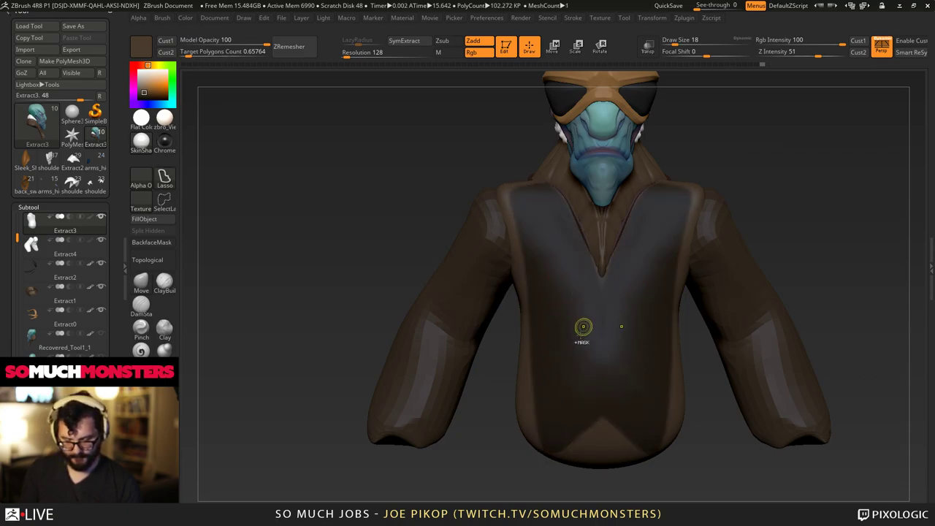
ctrl+drag(400, 476, 370, 499)
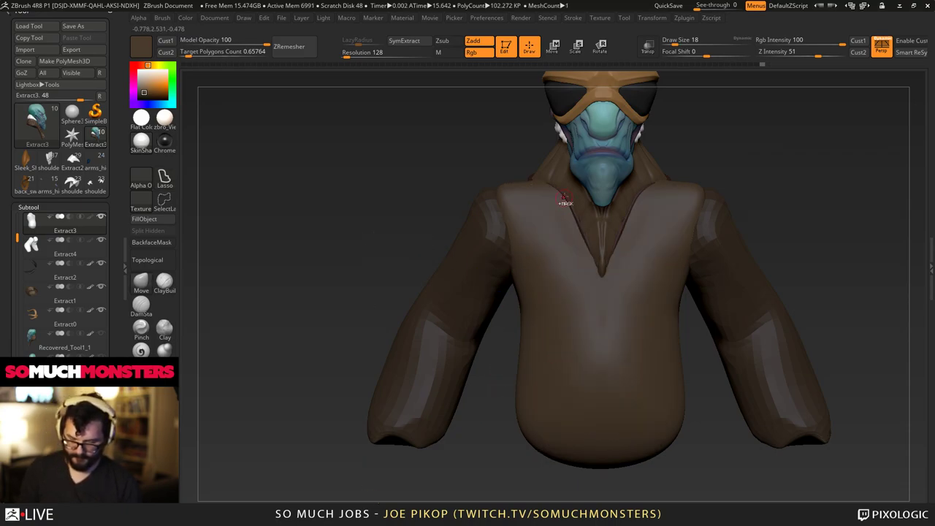
mouse_move(617, 348)
ctrl+mouse_down()
mouse_move(618, 394)
mouse_move(542, 431)
mouse_move(524, 219)
mouse_move(554, 185)
ctrl+mouse_up()
ctrl+click(317, 228)
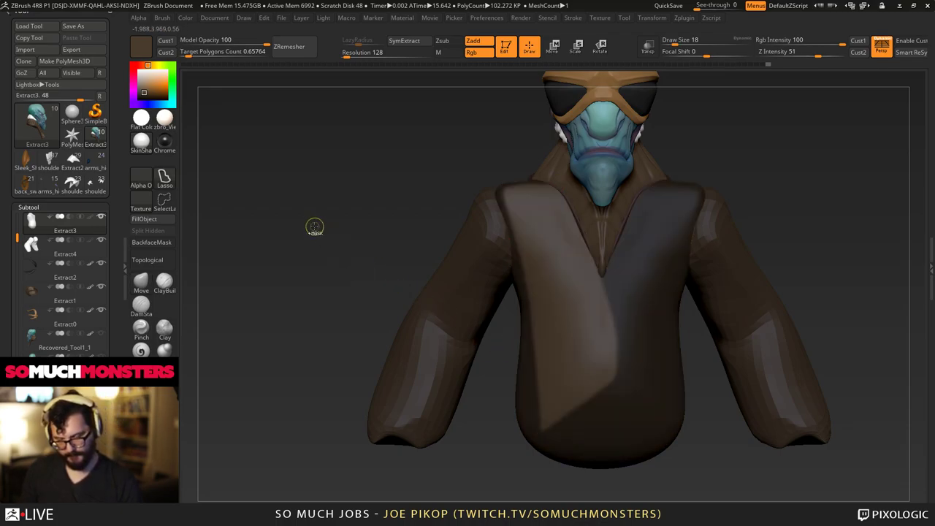
ctrl+click(314, 229)
shift+drag(368, 216, 380, 243)
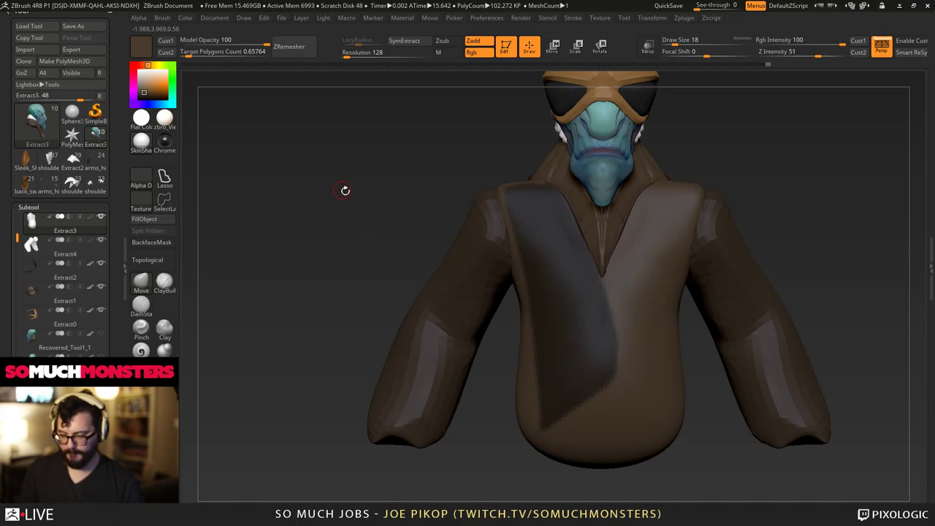
mouse_move(345, 190)
mouse_down()
mouse_move(406, 209)
mouse_move(382, 197)
mouse_up()
Extract the masked flap as a separate subtool, select it and clear its mask.
mouse_move(327, 114)
ctrl+mouse_down()
mouse_move(497, 468)
mouse_move(568, 383)
mouse_move(438, 219)
mouse_move(312, 135)
ctrl+mouse_up()
drag(456, 143, 488, 153)
ctrl+click(437, 178)
drag(435, 234, 384, 226)
mouse_move(401, 163)
ctrl+mouse_down()
mouse_move(497, 482)
mouse_move(371, 133)
mouse_move(409, 168)
ctrl+mouse_up()
mouse_move(431, 221)
mouse_down()
mouse_move(400, 225)
mouse_move(398, 254)
mouse_up()
click(409, 42)
alt+click(551, 290)
mouse_move(438, 285)
alt+mouse_down()
mouse_move(493, 241)
mouse_move(522, 247)
alt+mouse_up()
alt+drag(522, 246, 505, 347)
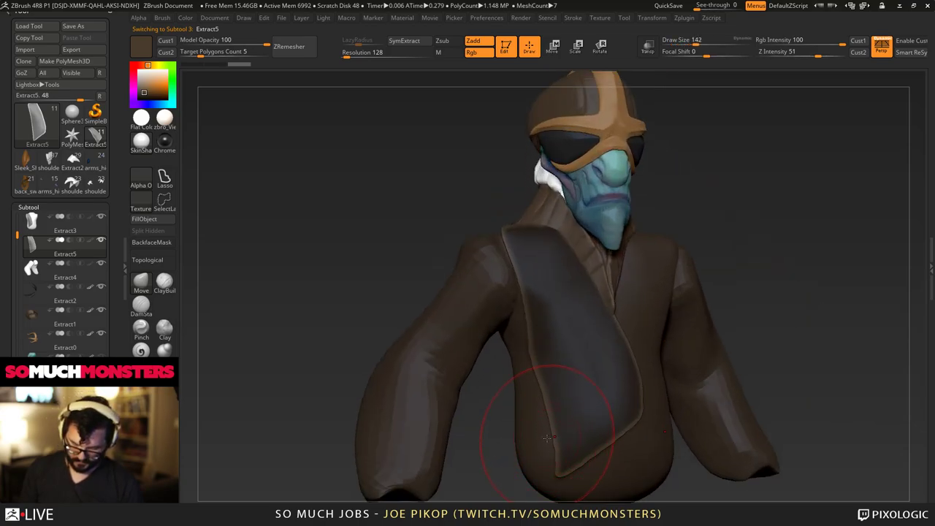
right_drag(513, 241, 480, 292)
ctrl+drag(276, 226, 338, 300)
Shape the flap's upper end over the shoulder with the Move brush and smooth its edge.
right_drag(338, 301, 375, 278)
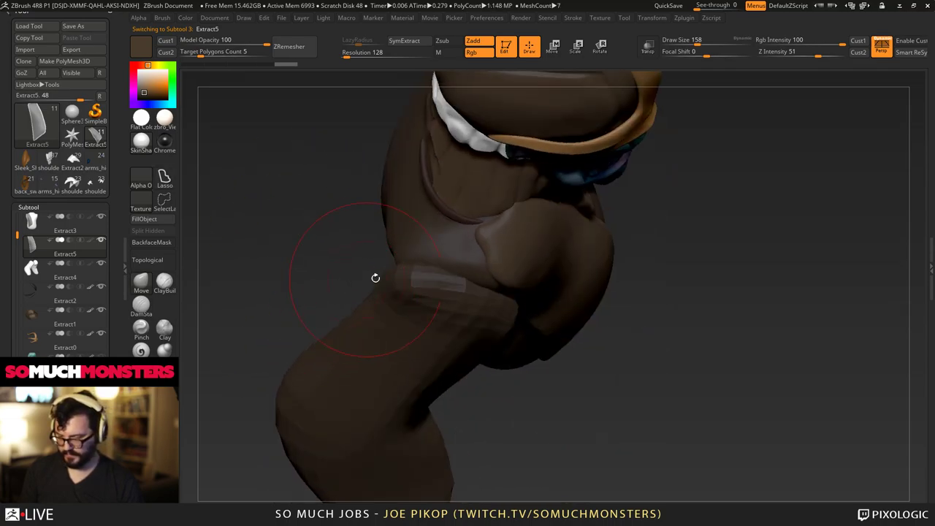
mouse_move(483, 232)
mouse_down()
mouse_move(496, 233)
mouse_move(460, 257)
mouse_up()
right_drag(453, 261, 480, 267)
drag(480, 268, 428, 266)
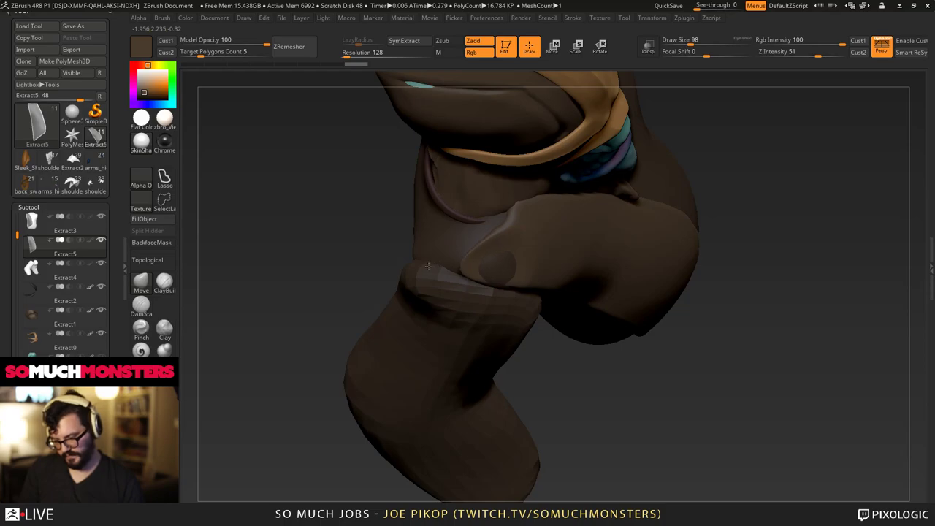
mouse_move(510, 206)
shift+mouse_down()
mouse_move(504, 223)
mouse_move(449, 230)
mouse_move(458, 235)
shift+mouse_up()
mouse_move(458, 235)
right_down()
mouse_move(460, 177)
mouse_move(456, 192)
mouse_move(485, 244)
right_up()
right_drag(485, 207, 403, 187)
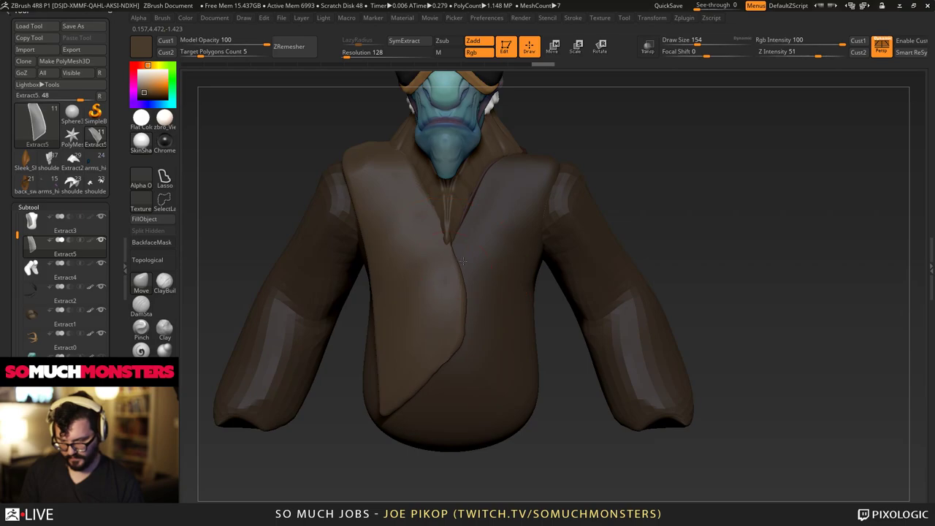
Push the flap's inner edge and lower corner outward into a broad overlapping front panel with the Move brush at draw size 182.
drag(428, 231, 428, 249)
right_drag(440, 248, 443, 337)
mouse_move(447, 339)
mouse_down()
mouse_move(454, 369)
mouse_move(436, 403)
mouse_up()
right_drag(418, 355, 435, 314)
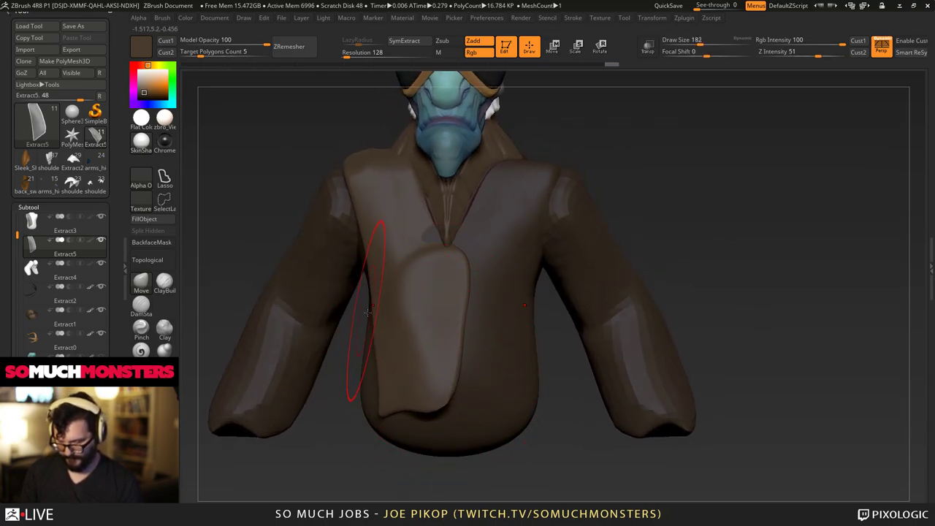
mouse_move(433, 366)
mouse_down()
mouse_move(466, 358)
mouse_move(451, 370)
mouse_move(405, 370)
mouse_up()
right_drag(405, 370, 306, 420)
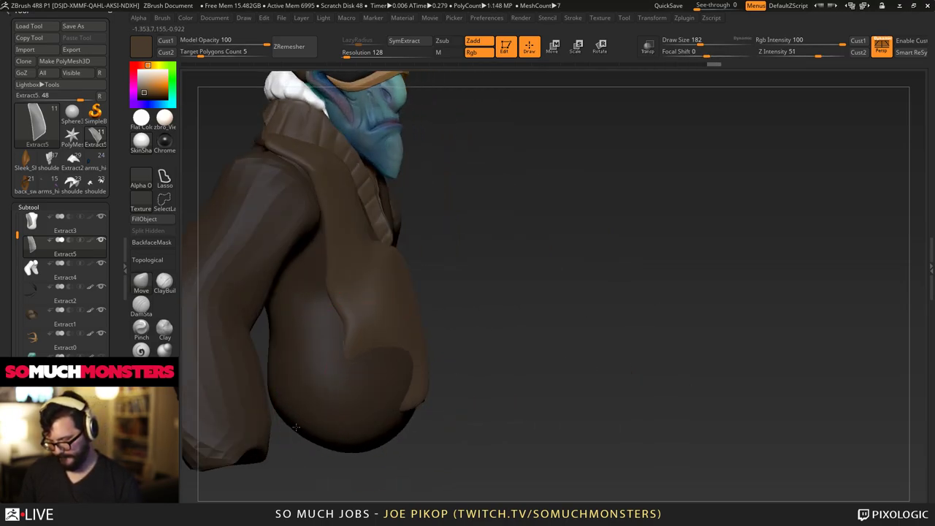
Pull the flap's outer edge down and around the side of the belly, and adjust its edge below the collar.
drag(336, 415, 324, 418)
mouse_move(346, 357)
mouse_down()
mouse_move(334, 357)
mouse_move(334, 326)
mouse_up()
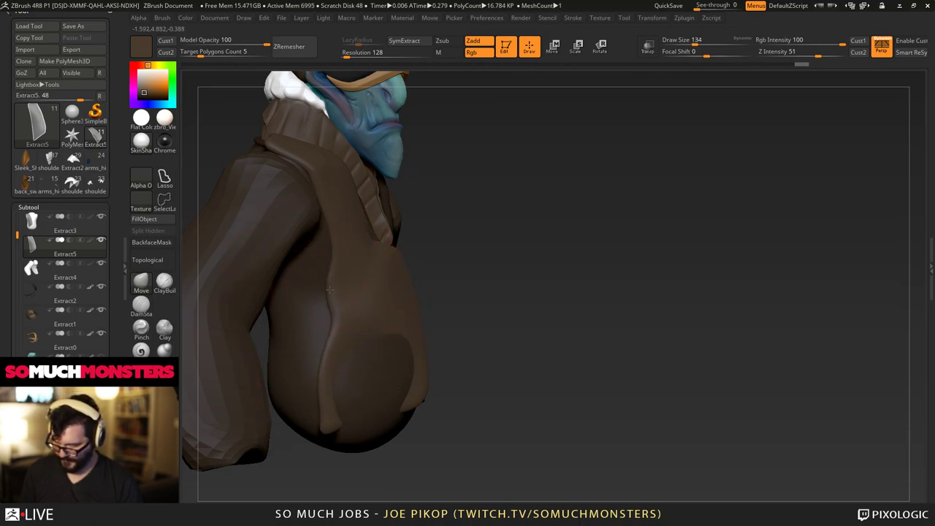
mouse_move(332, 327)
right_down()
mouse_move(357, 395)
mouse_move(433, 369)
right_up()
ctrl+drag(434, 325, 411, 349)
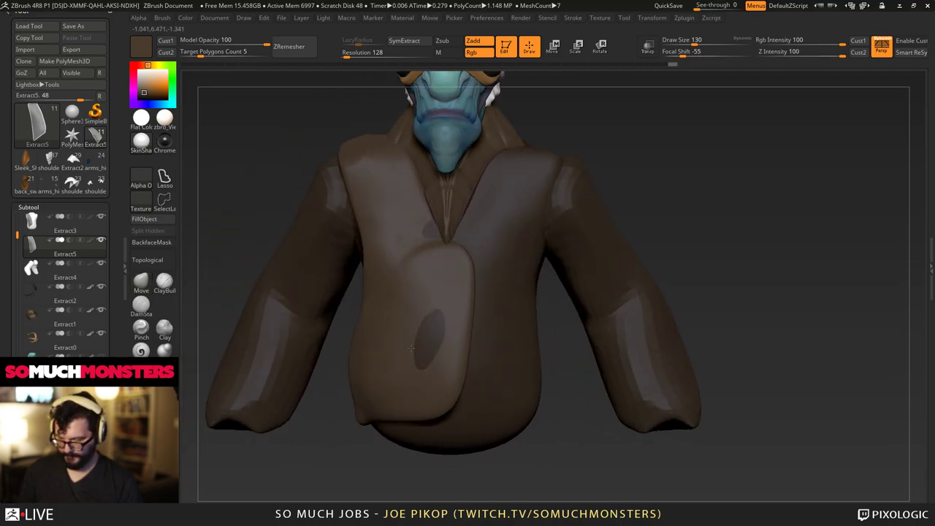
drag(423, 249, 427, 241)
right_drag(426, 228, 417, 244)
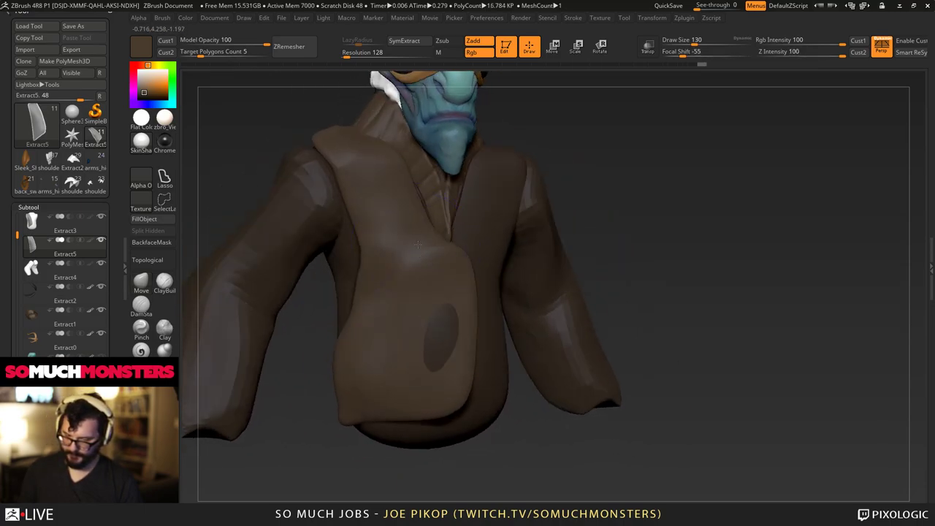
Reshape the flap's front edge into a slanted overlap at draw size 126, smooth it, and extend its upper end over the shoulder.
right_drag(421, 420, 373, 405)
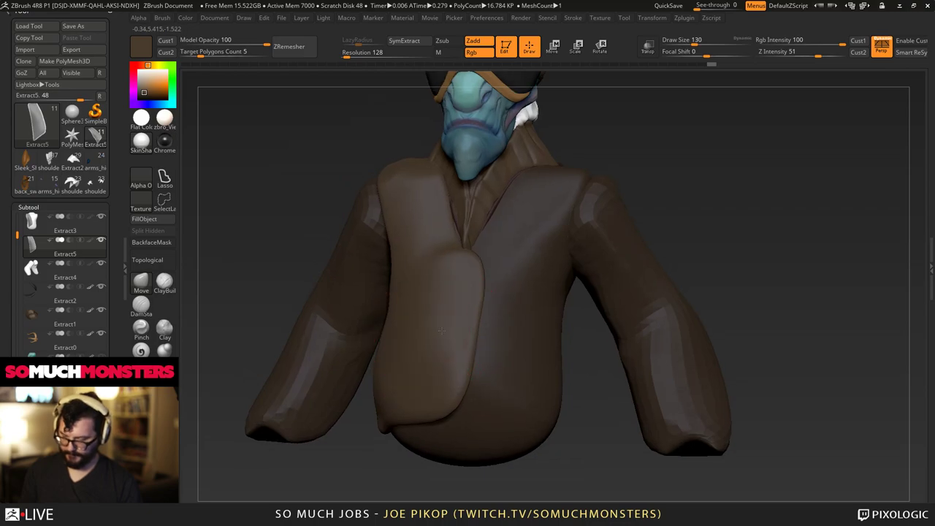
mouse_move(431, 277)
alt+right_down()
mouse_move(491, 365)
mouse_move(443, 303)
mouse_move(458, 308)
alt+right_up()
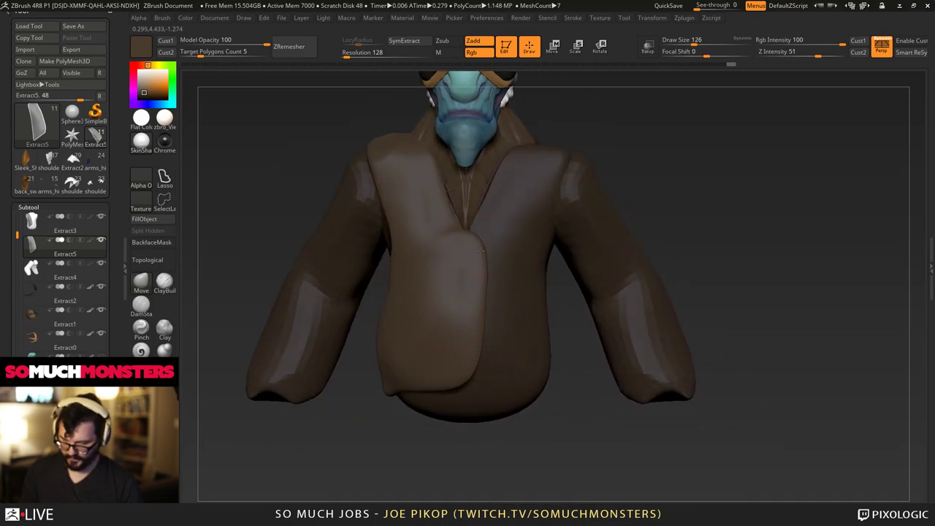
drag(481, 250, 496, 284)
mouse_move(482, 322)
mouse_down()
mouse_move(484, 365)
mouse_move(455, 381)
mouse_up()
shift+drag(465, 289, 461, 282)
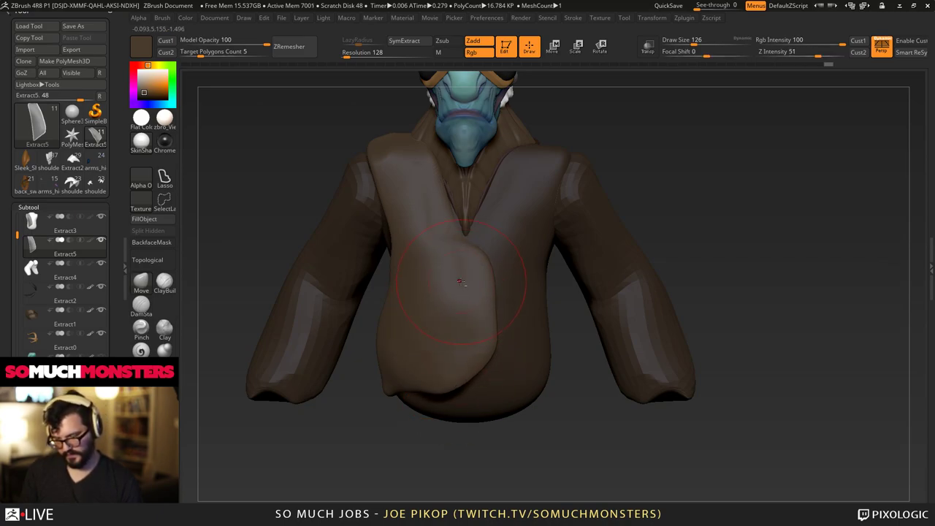
alt+drag(359, 137, 438, 257)
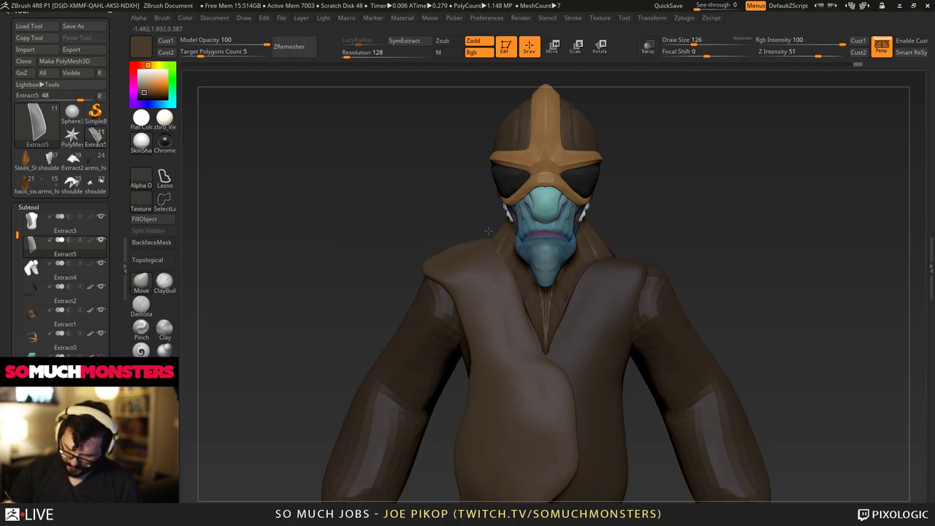
Select the torso and reshape its upper back around the base of the neck with the Move brush to cover the collar.
mouse_move(488, 231)
right_down()
mouse_move(438, 176)
mouse_move(375, 152)
mouse_move(358, 187)
mouse_move(504, 390)
mouse_move(526, 338)
right_up()
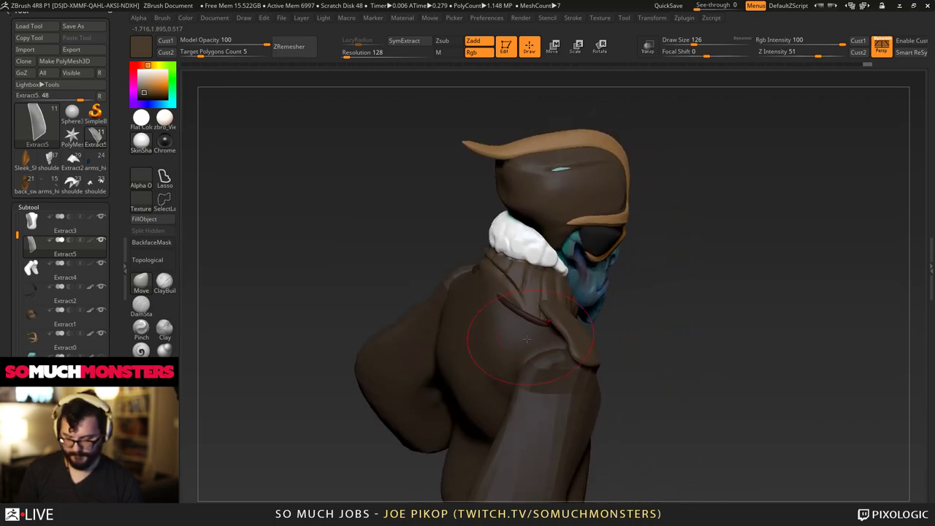
alt+click(518, 339)
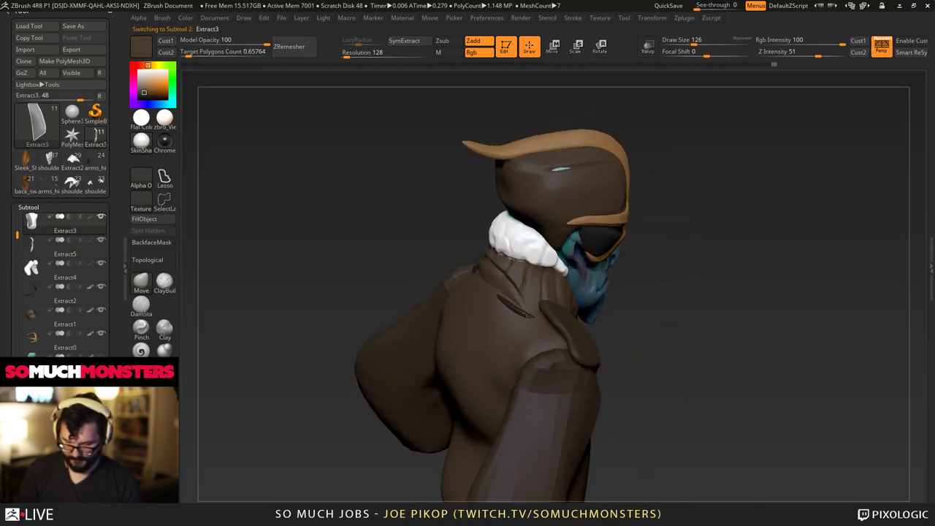
mouse_move(514, 305)
right_down()
mouse_move(532, 301)
mouse_move(501, 297)
right_up()
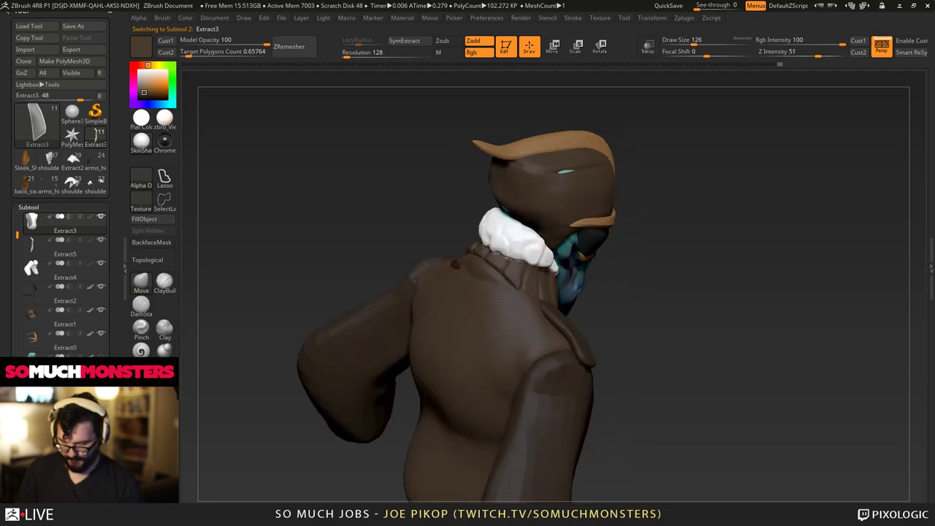
right_drag(465, 266, 503, 247)
drag(504, 246, 525, 244)
mouse_move(584, 260)
right_down()
mouse_move(537, 261)
mouse_move(577, 249)
mouse_move(580, 259)
mouse_move(533, 240)
mouse_move(496, 291)
mouse_move(536, 296)
right_up()
Select the jacket flap and adjust its outer edge below the armpit with the Move brush, reducing the draw size from 166 to 154.
alt+click(532, 240)
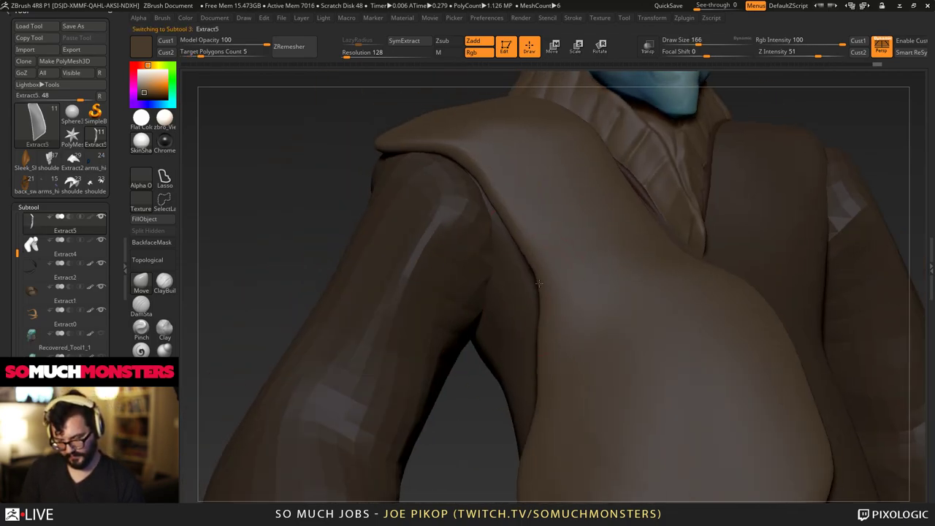
drag(538, 283, 531, 286)
mouse_move(531, 292)
right_down()
mouse_move(417, 227)
mouse_move(461, 319)
mouse_move(271, 245)
mouse_move(294, 265)
right_up()
ctrl+right_drag(294, 265, 546, 427)
right_drag(537, 328, 538, 337)
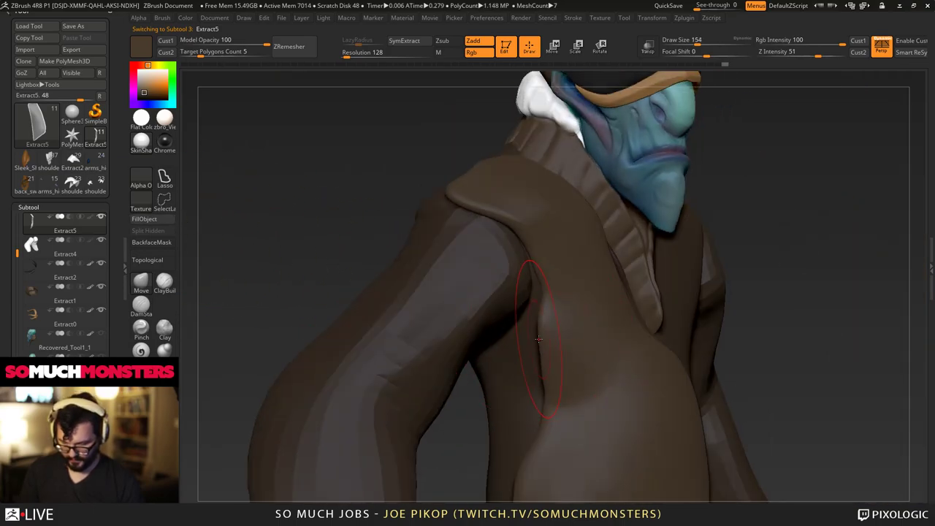
Remesh the flap with ZRemesher at a target polygon count of 5, and nudge its front edge below the collar.
click(275, 46)
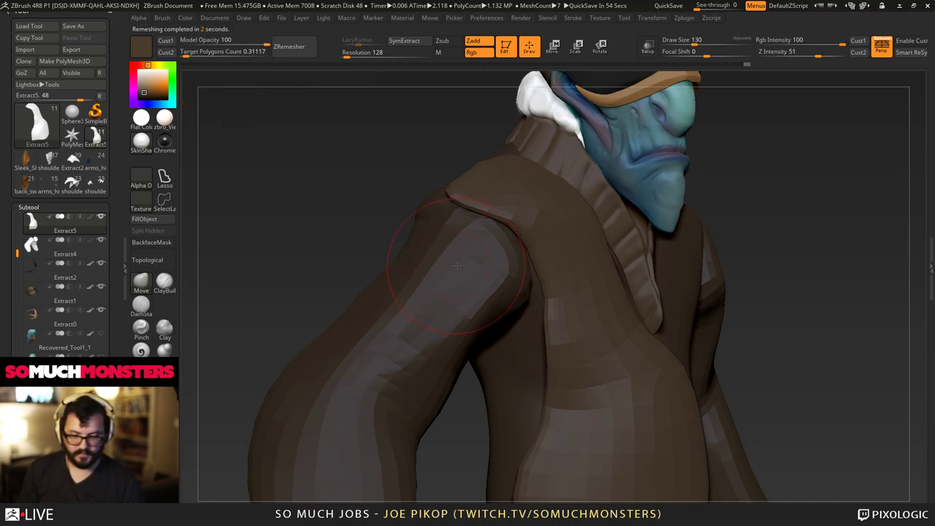
right_drag(468, 321, 210, 205)
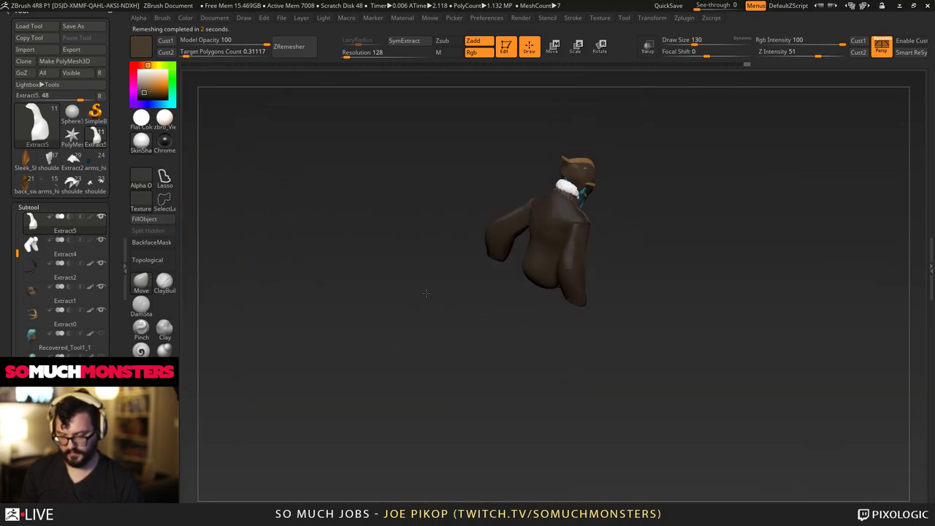
right_drag(425, 292, 438, 371)
alt+right_drag(439, 371, 504, 418)
alt+right_drag(577, 436, 541, 374)
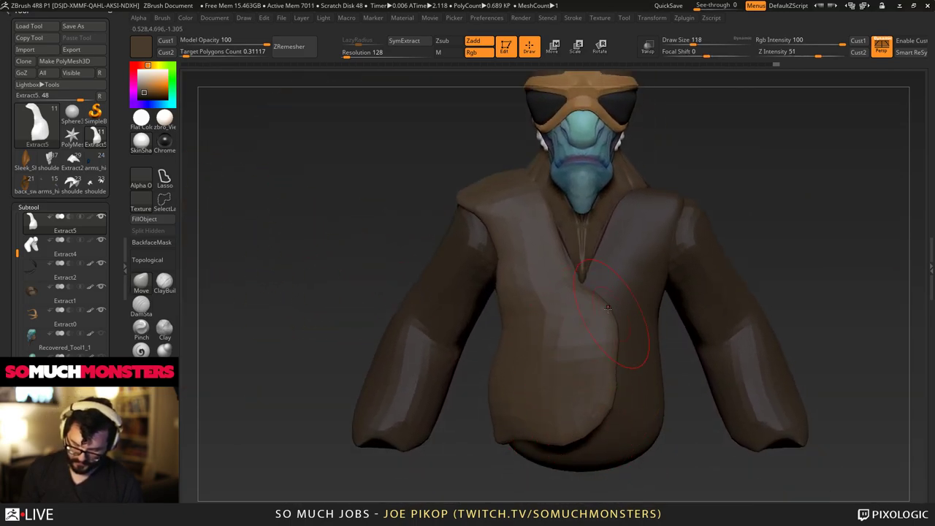
drag(586, 300, 551, 291)
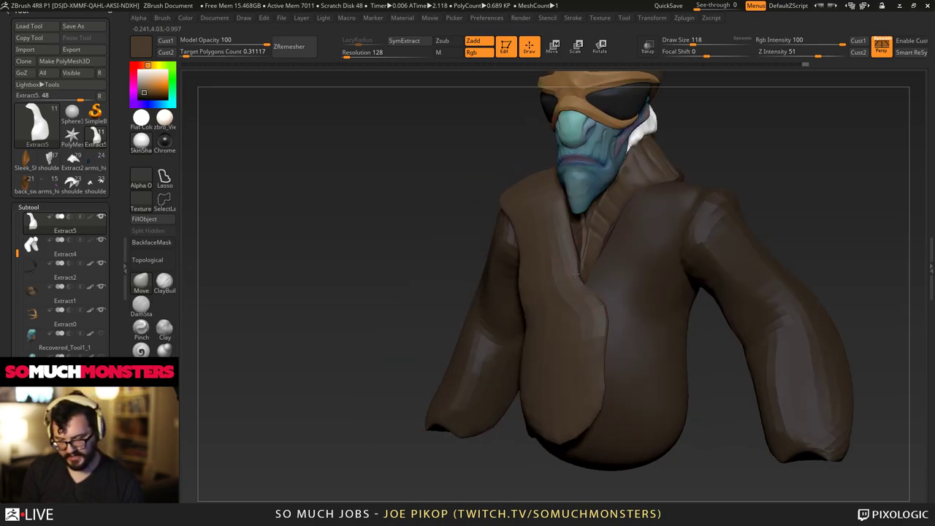
Select the ribbed collar and nudge its lower front end with the Move brush at draw size 170.
right_drag(577, 273, 618, 314)
right_drag(675, 274, 593, 263)
alt+click(633, 271)
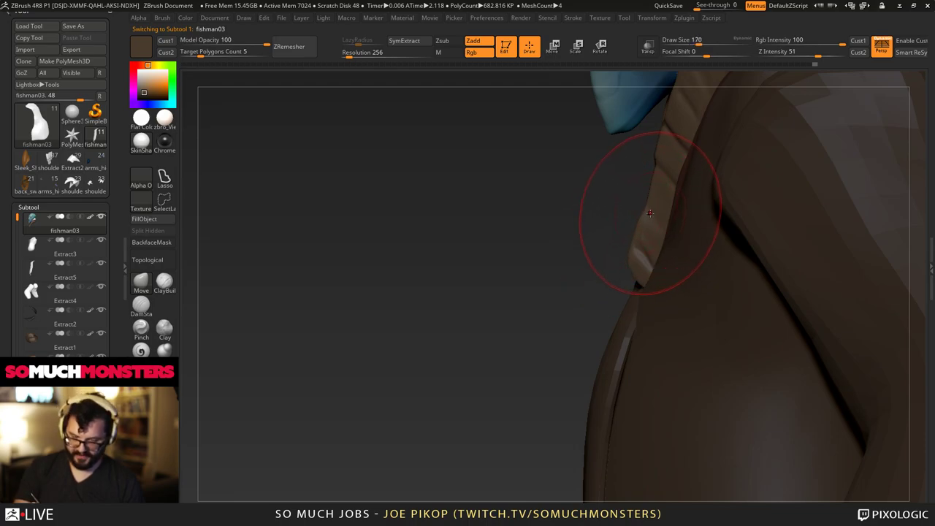
drag(650, 213, 649, 212)
mouse_move(644, 198)
right_down()
mouse_move(691, 186)
mouse_move(607, 198)
mouse_move(610, 233)
right_up()
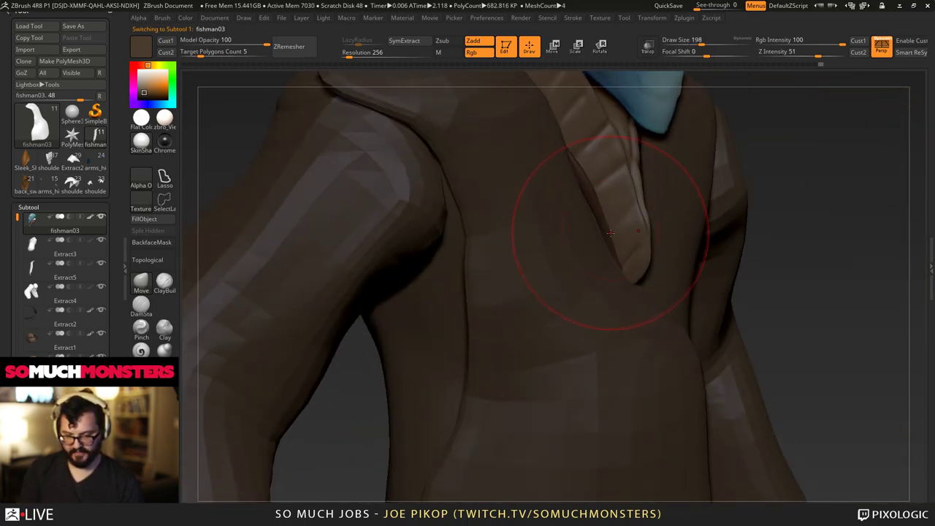
Reselect the flap and smooth its faceted surface with subdivision.
alt+right_drag(571, 153, 480, 344)
alt+click(545, 356)
key(d)
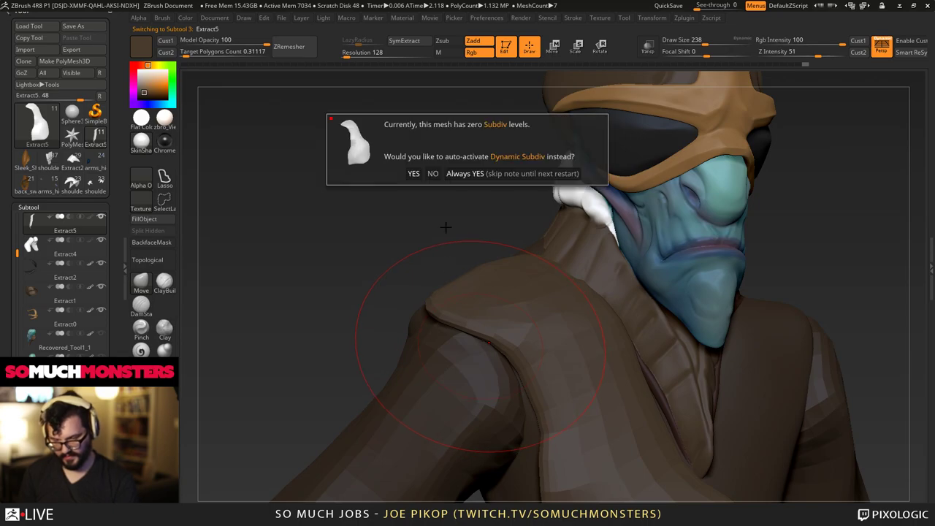
click(433, 173)
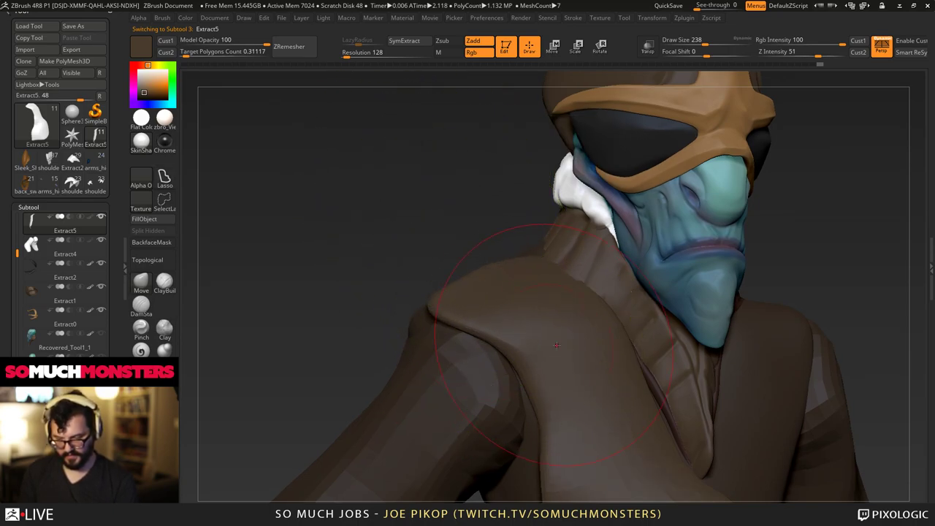
Pull the flap's upper end back over the shoulder toward the neck with the Move brush at draw size 238.
right_drag(569, 285, 601, 321)
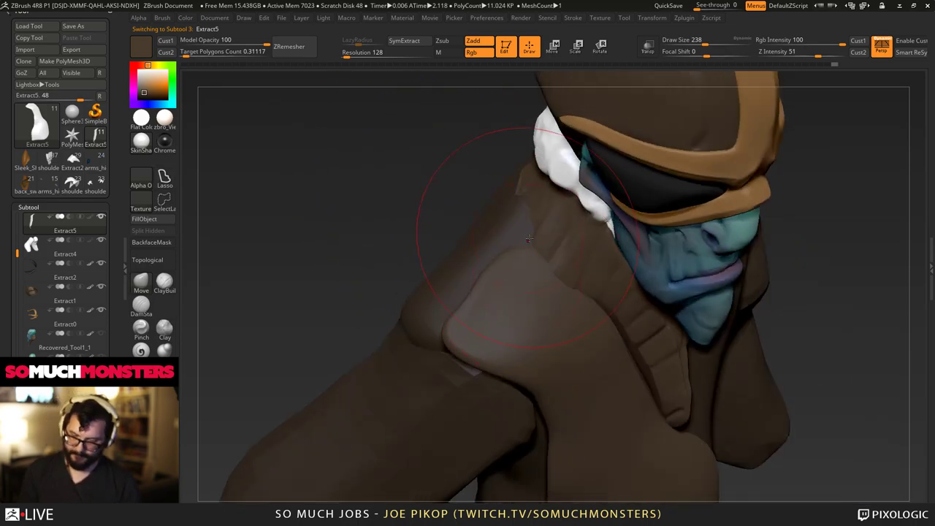
right_drag(515, 135, 529, 188)
drag(527, 189, 469, 215)
right_drag(470, 215, 482, 252)
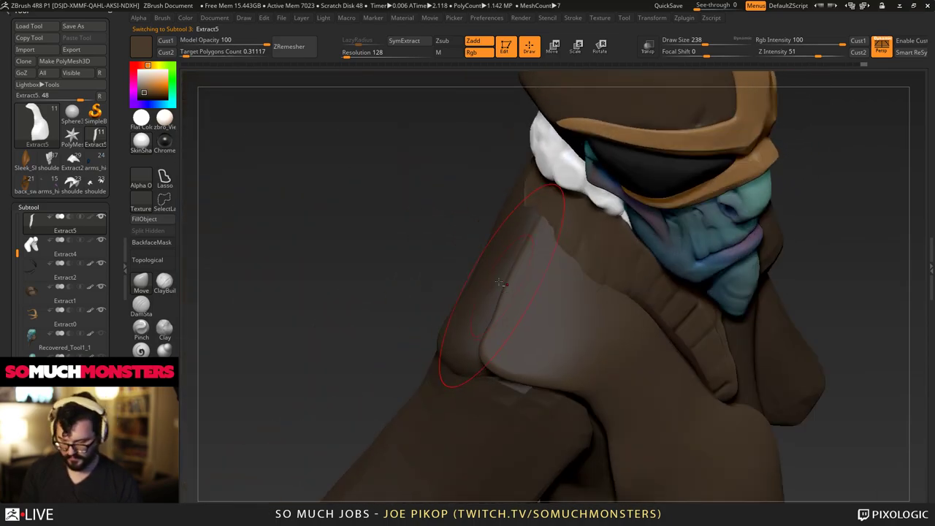
key(f)
shift+right_drag(451, 290, 427, 296)
ctrl+right_drag(438, 306, 463, 391)
alt+right_drag(463, 392, 432, 280)
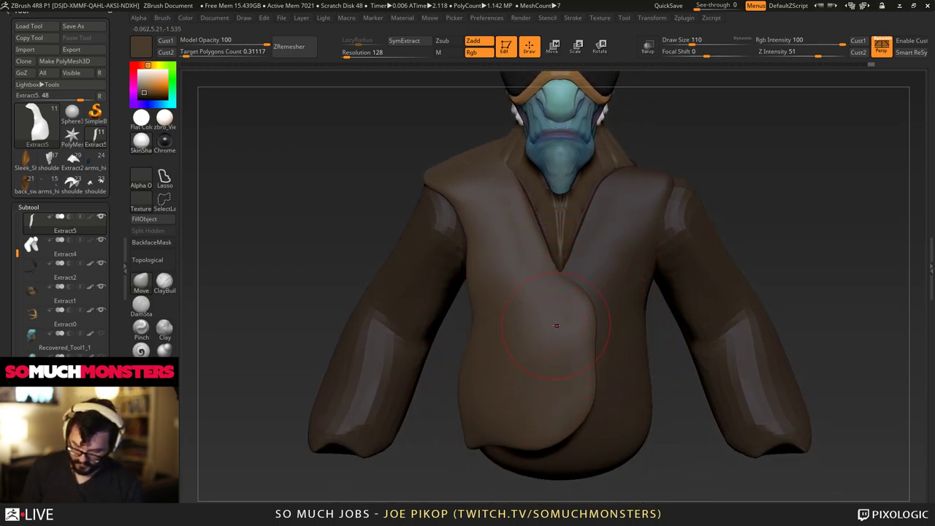
Select the torso, restore its symmetry with Smart ReSym, and toggle symmetry.
alt+click(597, 324)
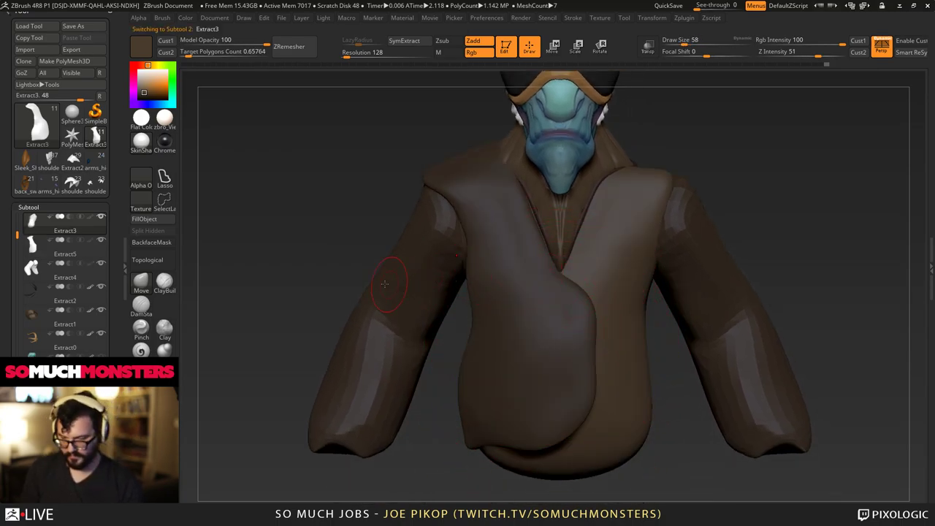
click(909, 55)
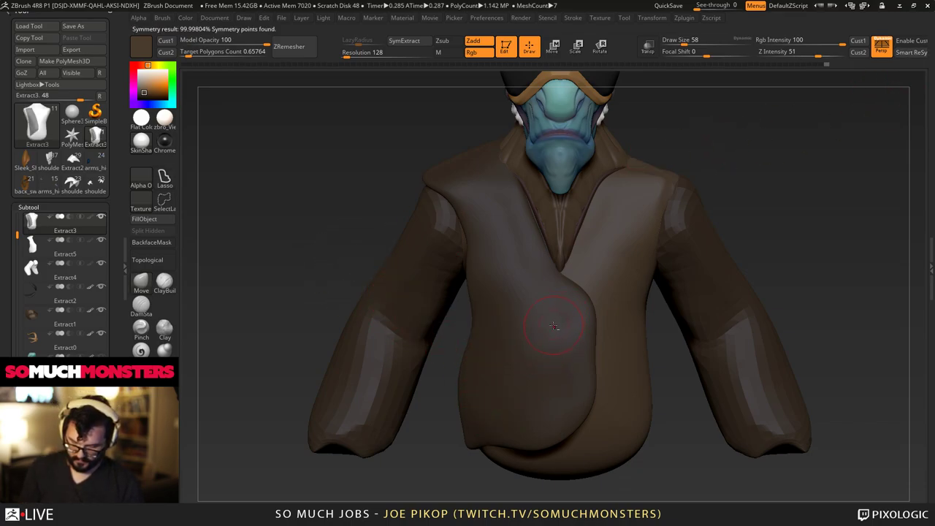
key(x)
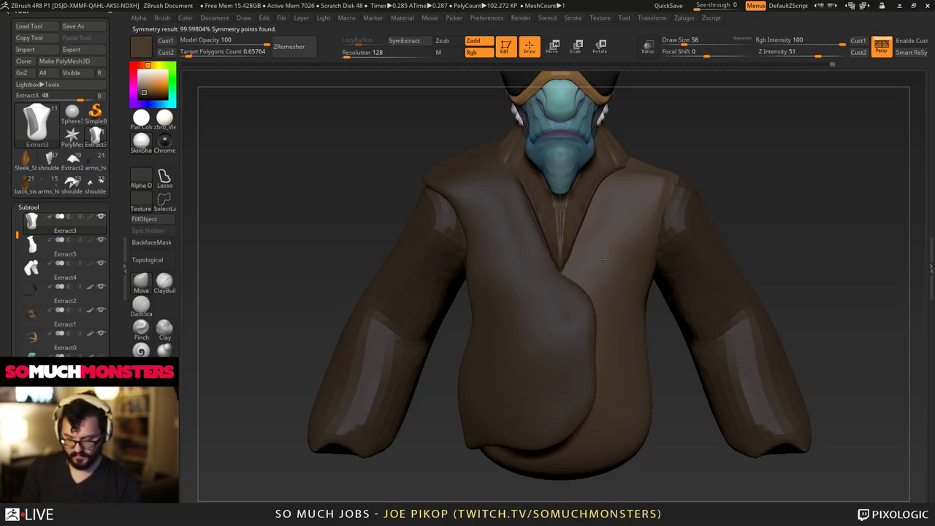
Select the flap and set the masking stroke to FreeHand.
alt+click(537, 338)
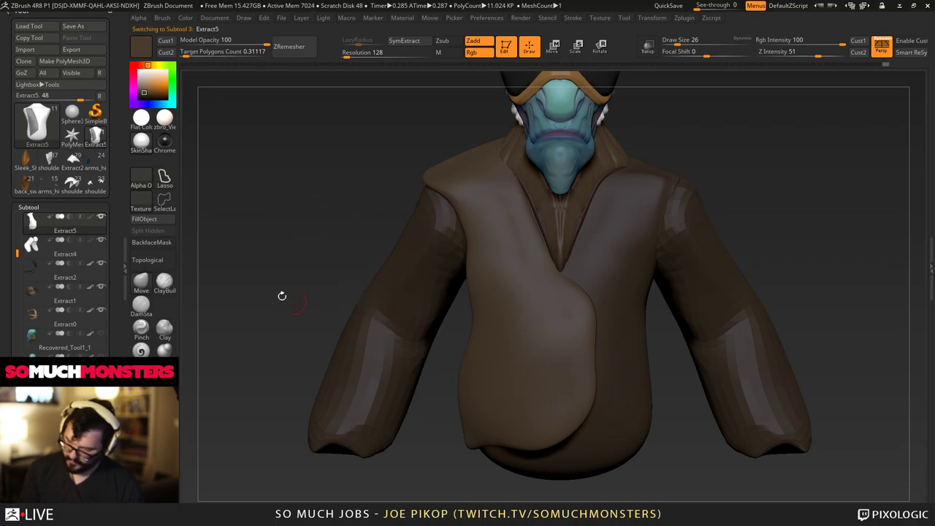
click(164, 177)
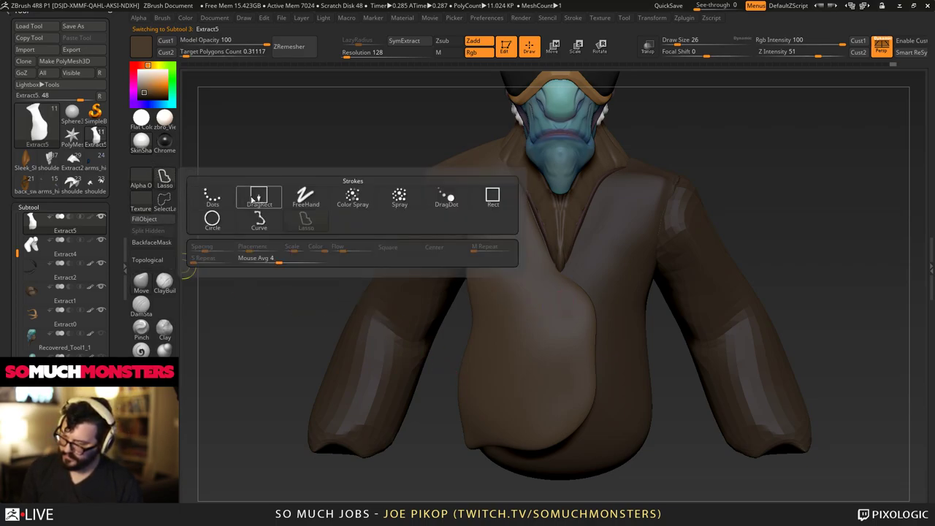
click(305, 198)
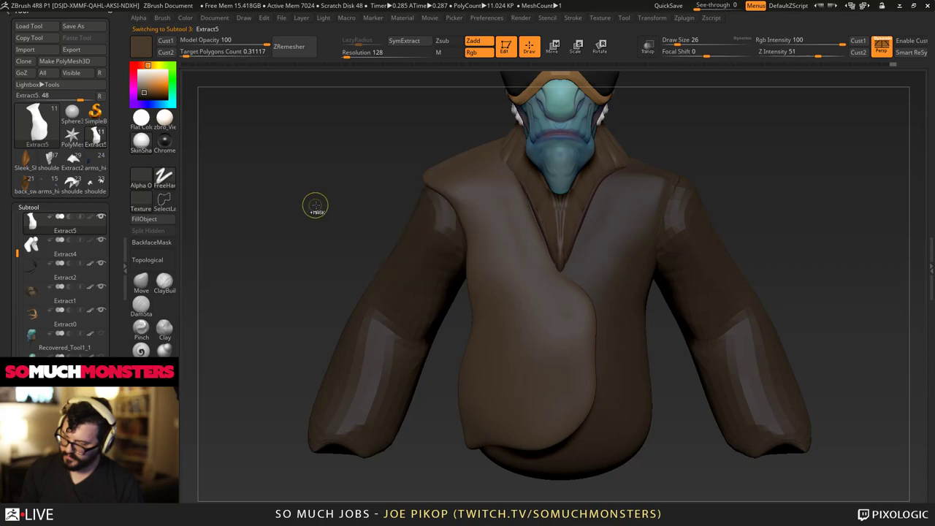
ctrl+click(568, 388)
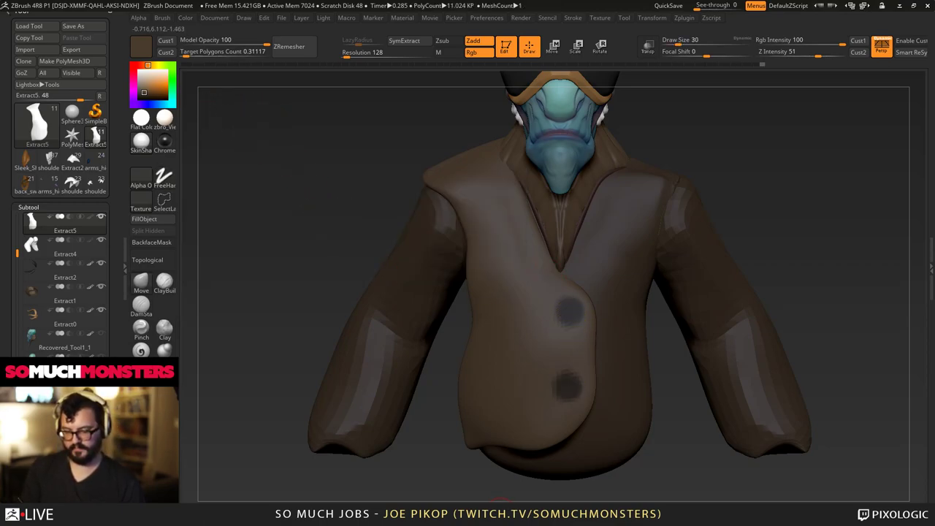
key(ctrl+z)
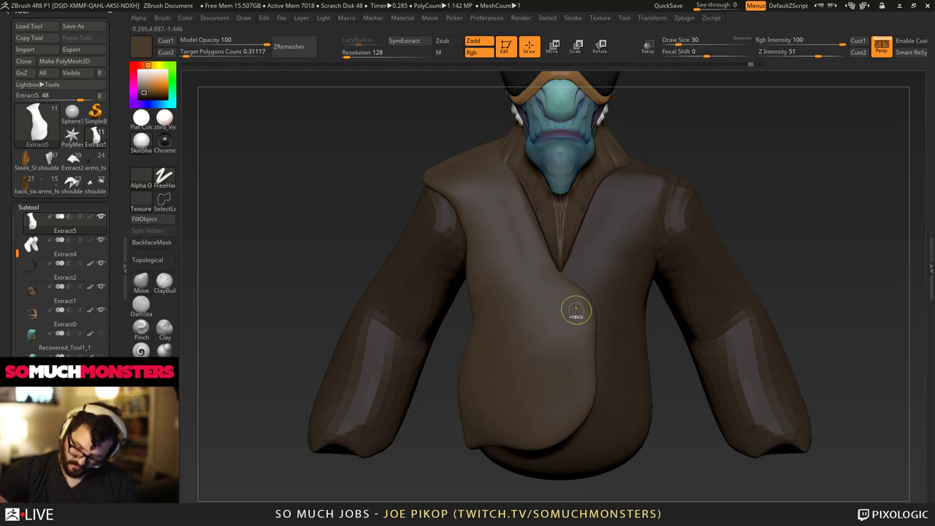
key(ctrl+z)
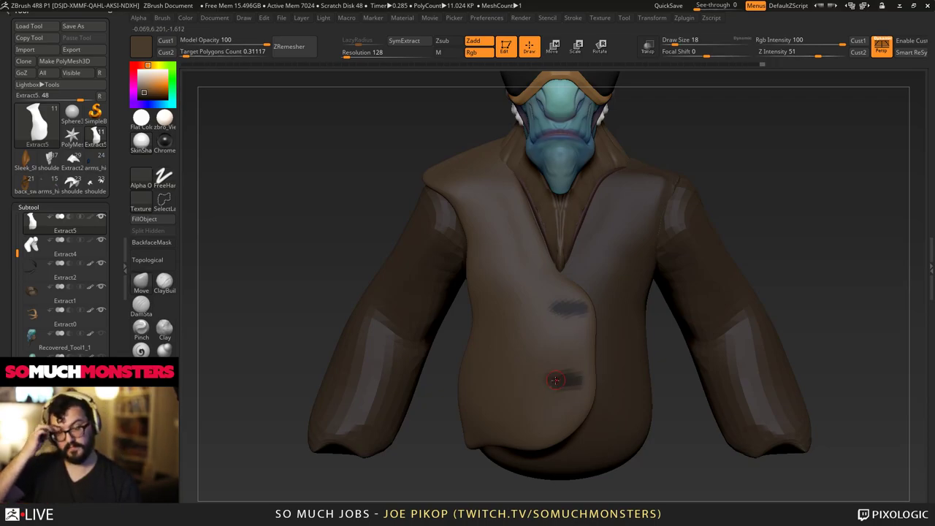
Mask three short horizontal bars along the flap's front edge at draw size 18 and extract them as a new subtool.
ctrl+alt+click(562, 380)
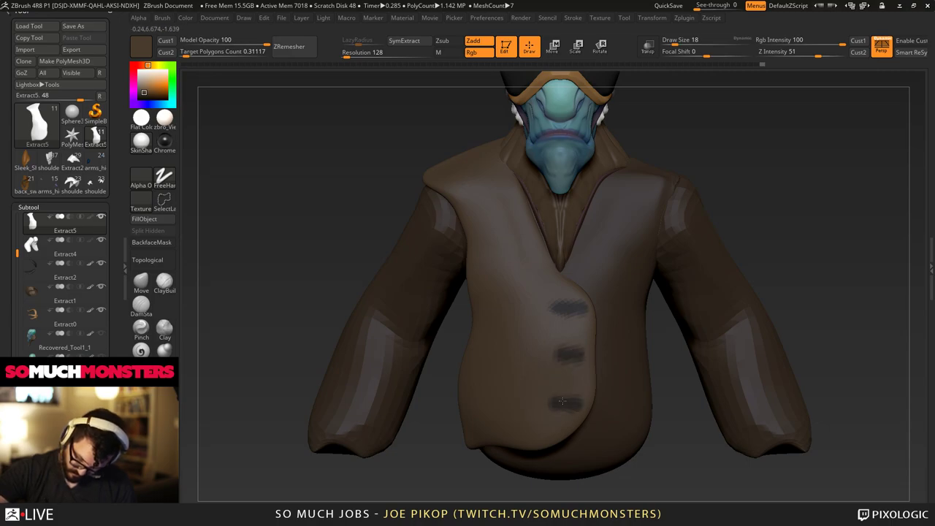
click(404, 40)
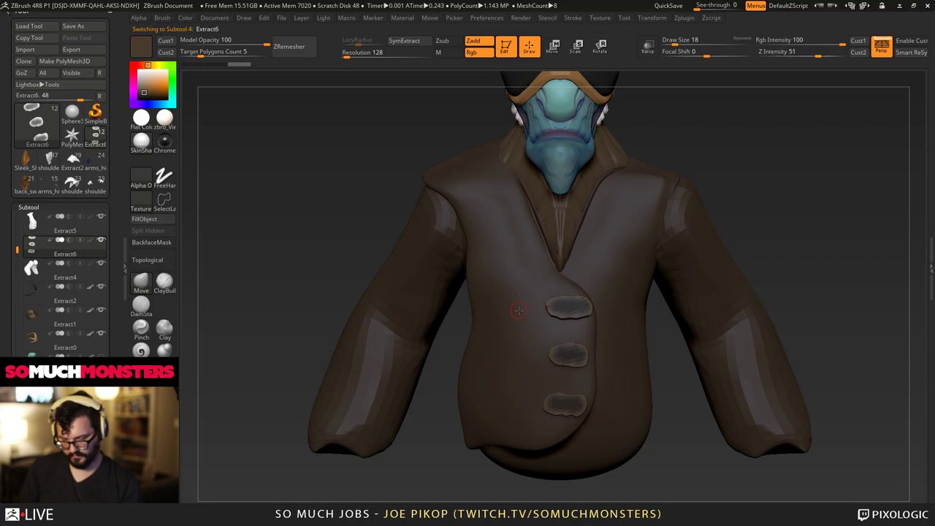
Smooth the three extracted bars at draw size 58, clear their mask, and refine them into even rounded fasteners.
key(])
shift+drag(559, 308, 582, 308)
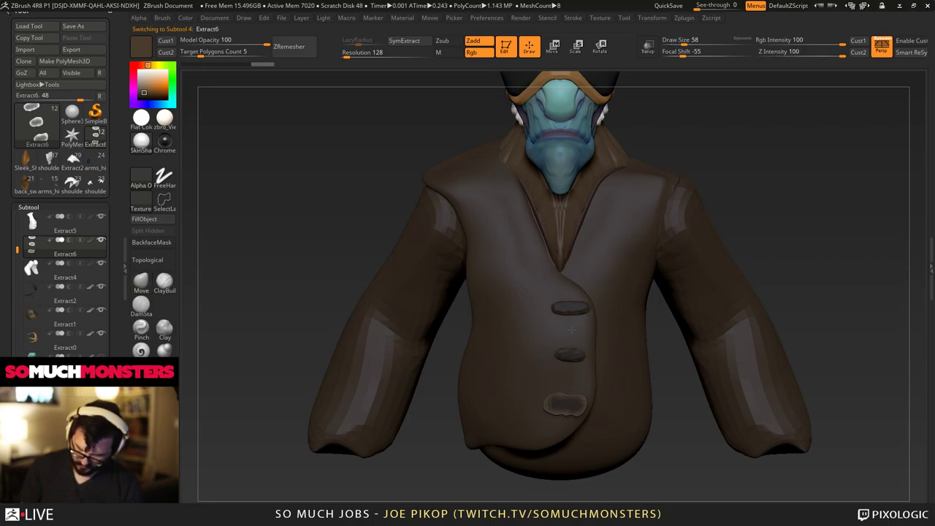
ctrl+drag(273, 437, 255, 448)
alt+drag(440, 435, 350, 399)
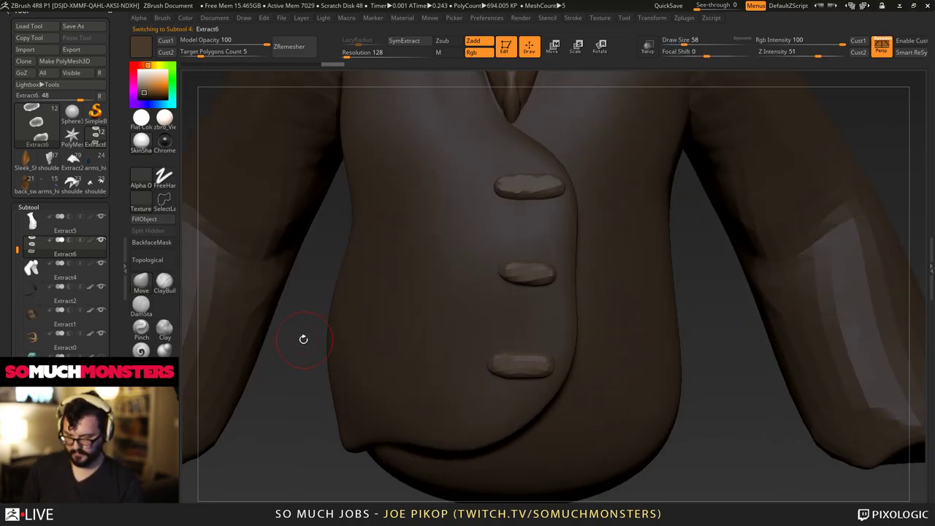
click(136, 313)
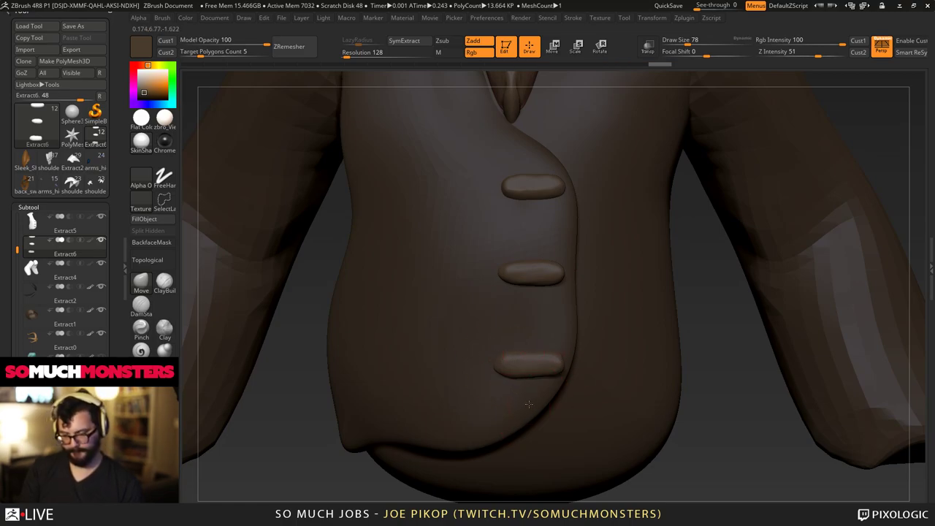
Select the flap and pull its front edge inward to the ends of the three fasteners with the Move brush at draw size 158.
alt+click(547, 391)
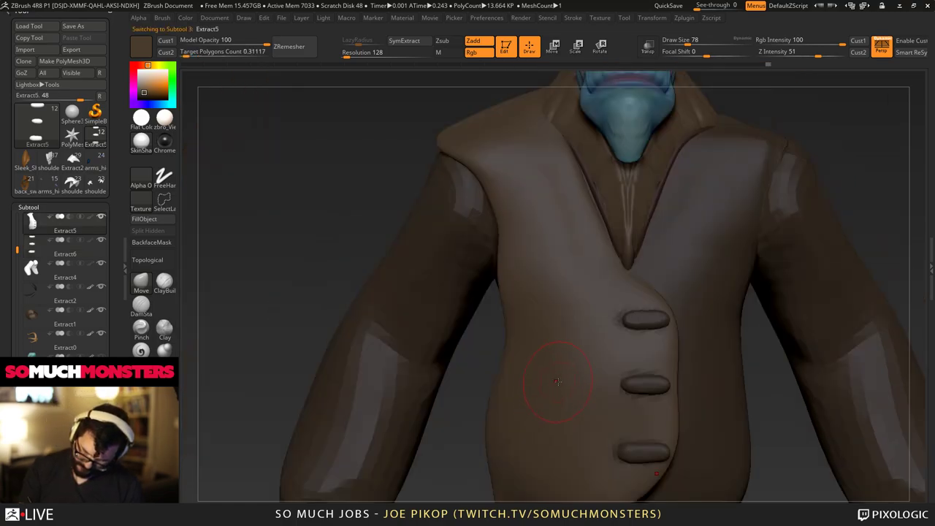
alt+drag(782, 439, 685, 367)
alt+drag(688, 422, 595, 373)
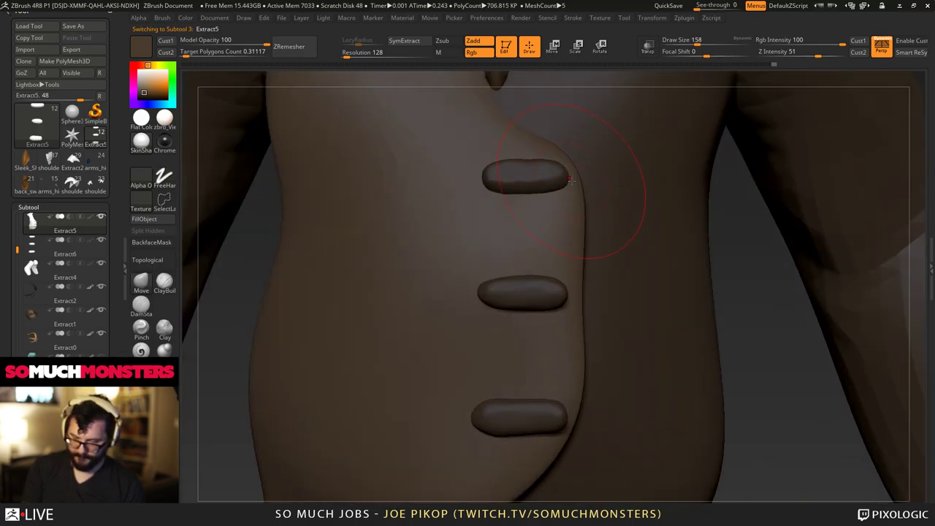
drag(566, 230, 559, 318)
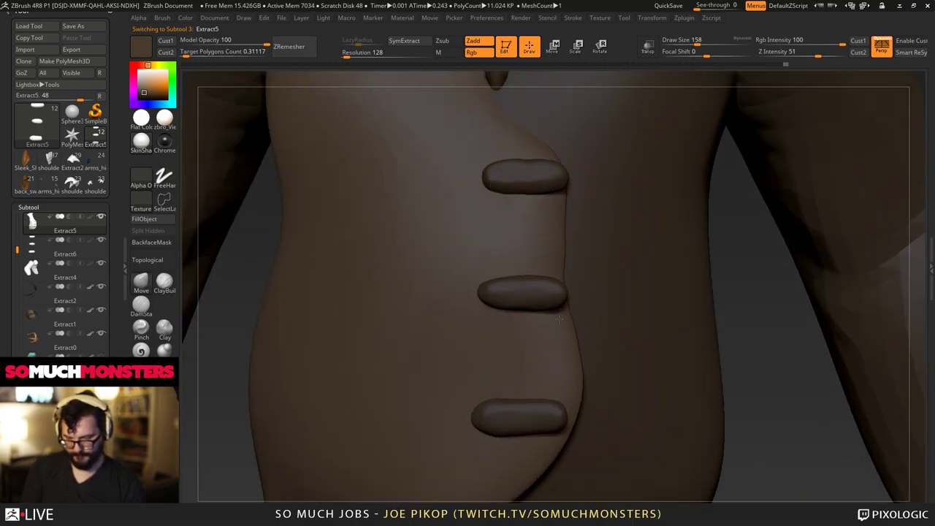
drag(569, 431, 552, 426)
Push the flap's lower front corner inward into a diagonal edge below the lowest fastener.
alt+right_drag(574, 401, 587, 319)
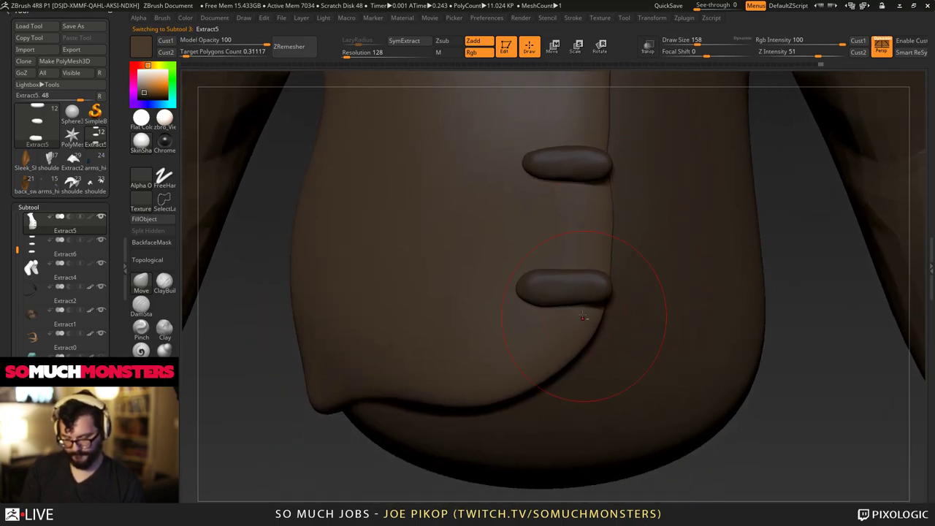
drag(586, 320, 552, 333)
mouse_move(514, 361)
alt+right_down()
mouse_move(266, 246)
mouse_move(299, 301)
mouse_move(597, 271)
mouse_move(599, 242)
alt+right_up()
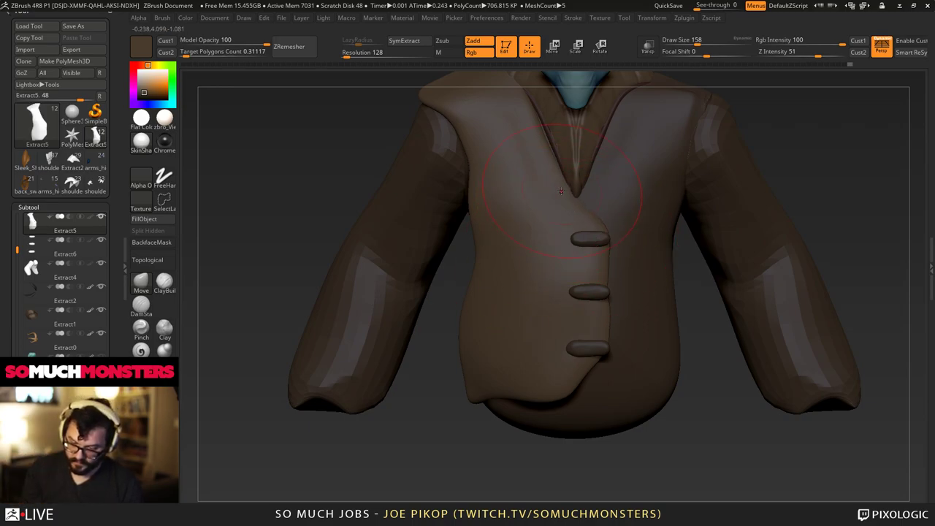
Pull the jacket flap's rear side edge into a cleaner curve beneath the arm with the Move brush at draw size about 146.
alt+right_drag(544, 190, 503, 312)
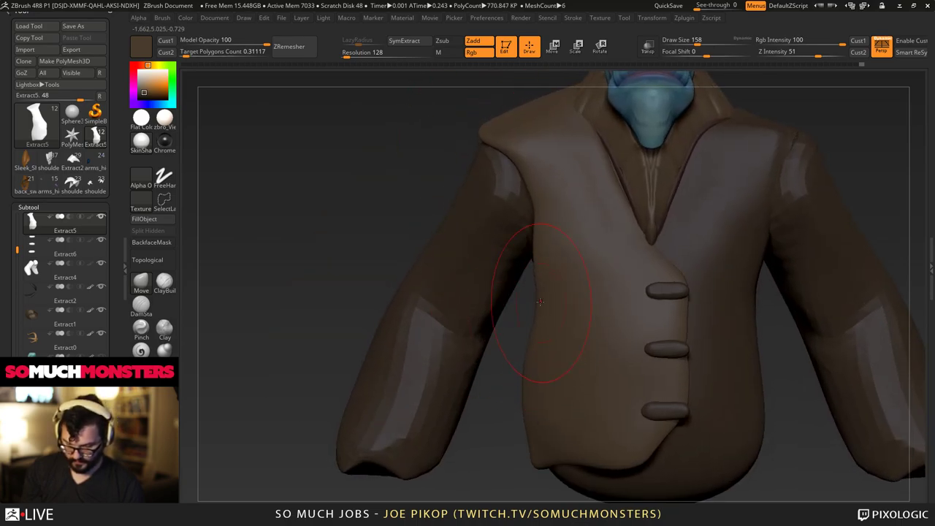
mouse_move(531, 403)
alt+right_down()
mouse_move(504, 321)
mouse_move(544, 321)
alt+right_up()
mouse_move(544, 321)
alt+right_down()
mouse_move(511, 358)
mouse_move(537, 363)
mouse_move(529, 338)
mouse_move(540, 365)
alt+right_up()
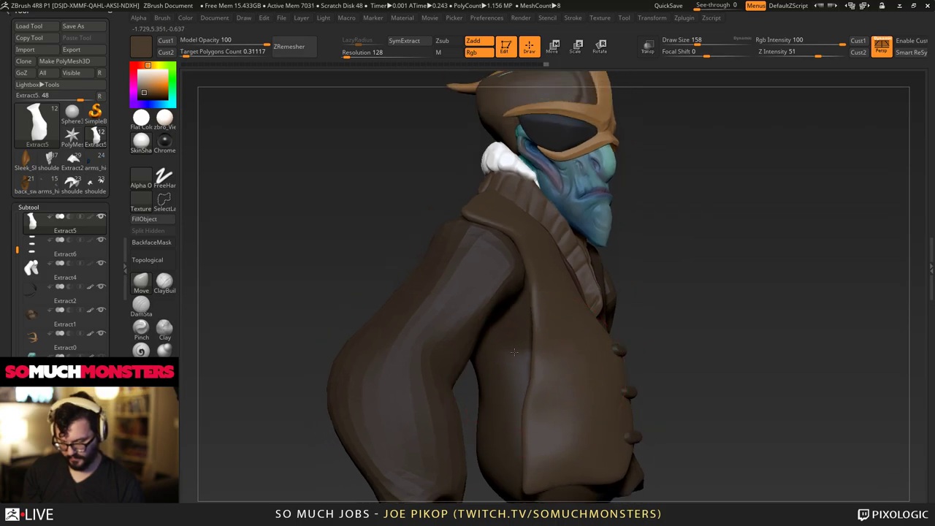
drag(541, 369, 526, 368)
key(bracketleft)
right_drag(527, 369, 539, 351)
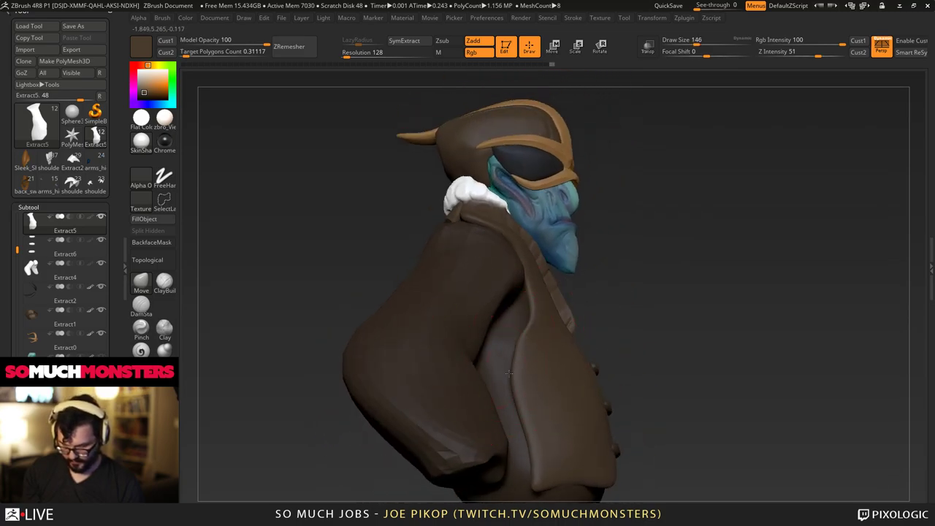
drag(523, 365, 515, 367)
mouse_move(516, 366)
right_down()
mouse_move(467, 343)
mouse_move(529, 316)
right_up()
mouse_move(529, 316)
mouse_down()
mouse_move(484, 311)
mouse_move(518, 425)
mouse_move(453, 314)
mouse_up()
key(f)
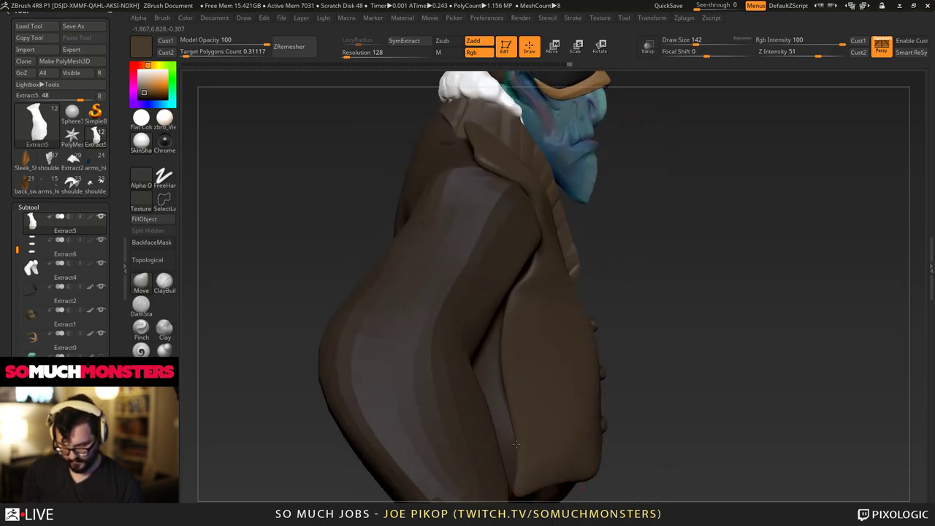
Reshape the flap's outer shoulder edge over the top of the sleeve with the Move brush at draw size about 150.
mouse_move(635, 350)
mouse_down()
mouse_move(497, 352)
mouse_move(445, 323)
mouse_move(515, 387)
mouse_move(431, 303)
mouse_move(471, 231)
mouse_move(468, 205)
mouse_move(483, 221)
mouse_up()
key(f)
key(f)
key(f)
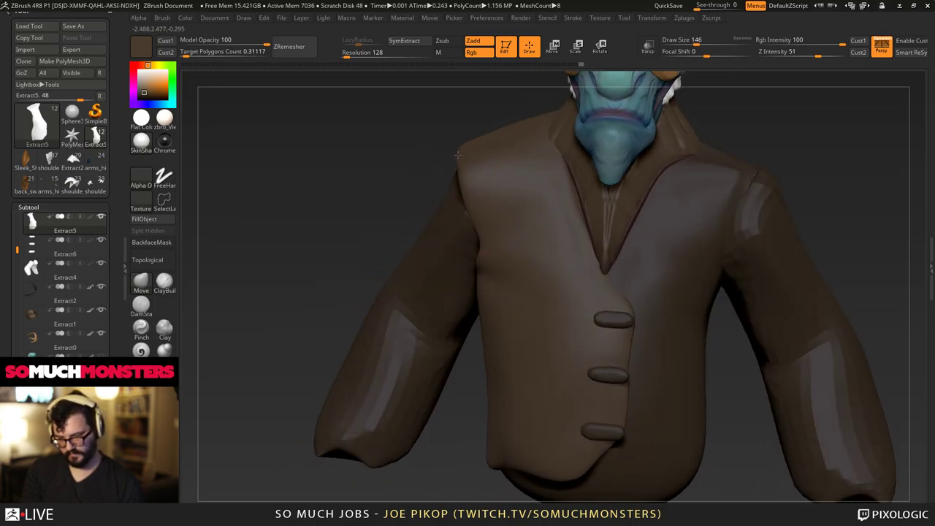
right_drag(458, 155, 500, 284)
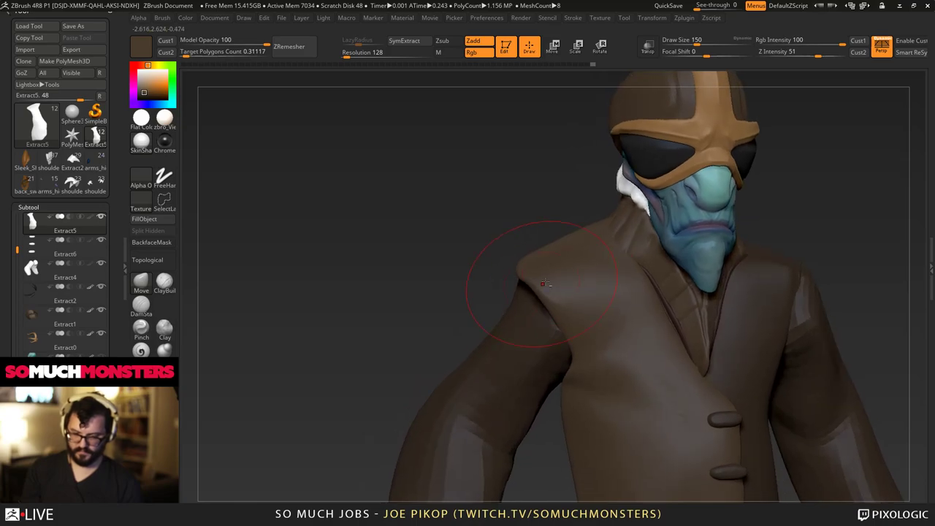
Select the fishman03 body and pull its collar edge outward over the jacket's shoulders and back at draw size 146.
alt+click(617, 232)
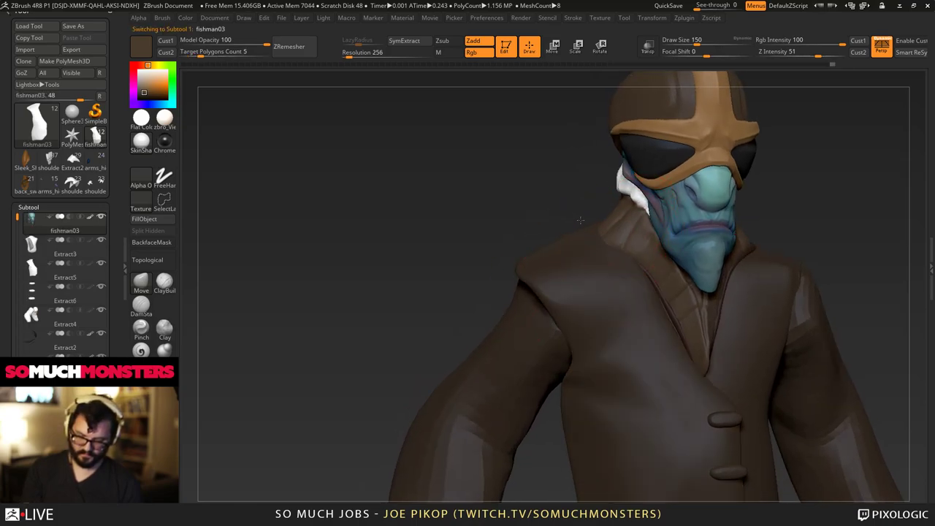
right_drag(586, 230, 601, 235)
drag(600, 230, 596, 215)
right_drag(561, 224, 580, 231)
mouse_move(579, 231)
mouse_down()
mouse_move(511, 185)
mouse_move(516, 174)
mouse_up()
mouse_move(515, 174)
right_down()
mouse_move(501, 161)
mouse_move(467, 162)
mouse_move(379, 136)
mouse_move(504, 181)
right_up()
drag(514, 174, 510, 171)
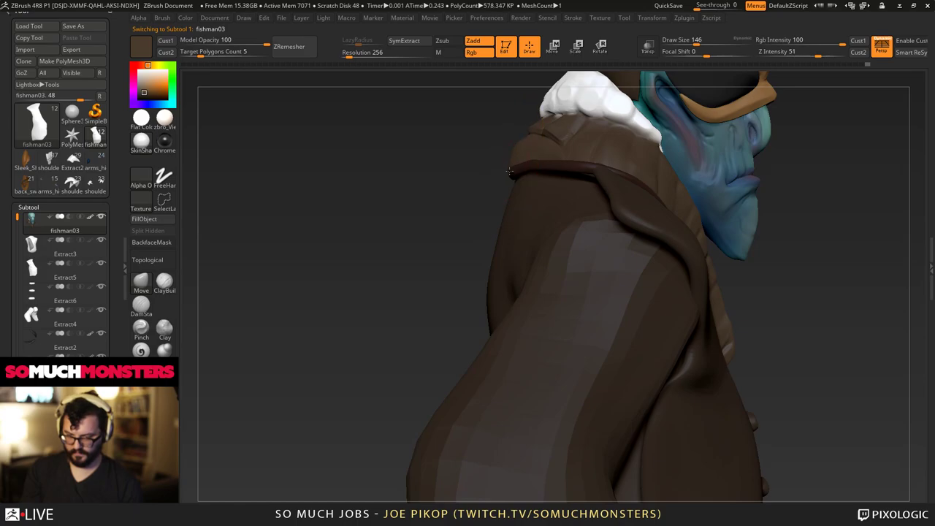
right_drag(533, 176, 529, 247)
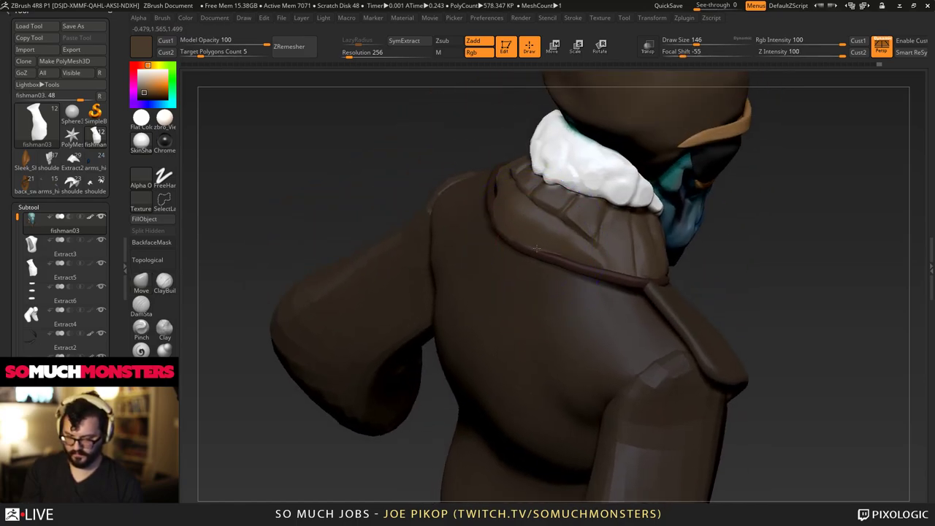
Carve creases into the back and side of the collar with the DamStandard brush at draw size 58.
click(142, 351)
click(141, 306)
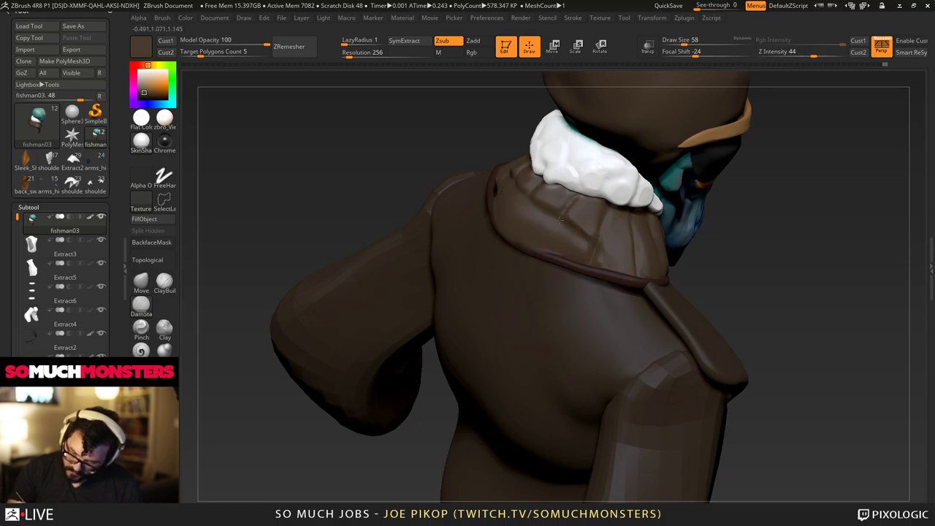
right_drag(559, 220, 546, 209)
drag(526, 192, 502, 231)
mouse_move(502, 231)
right_down()
mouse_move(472, 152)
mouse_move(479, 217)
mouse_move(390, 191)
mouse_move(395, 241)
mouse_move(449, 241)
mouse_move(442, 219)
right_up()
right_drag(442, 219, 474, 356)
Select the front flap and carve folds radiating from the armpit and toward the middle fastener with DamStandard at draw size 58.
alt+click(492, 300)
right_drag(530, 363, 555, 328)
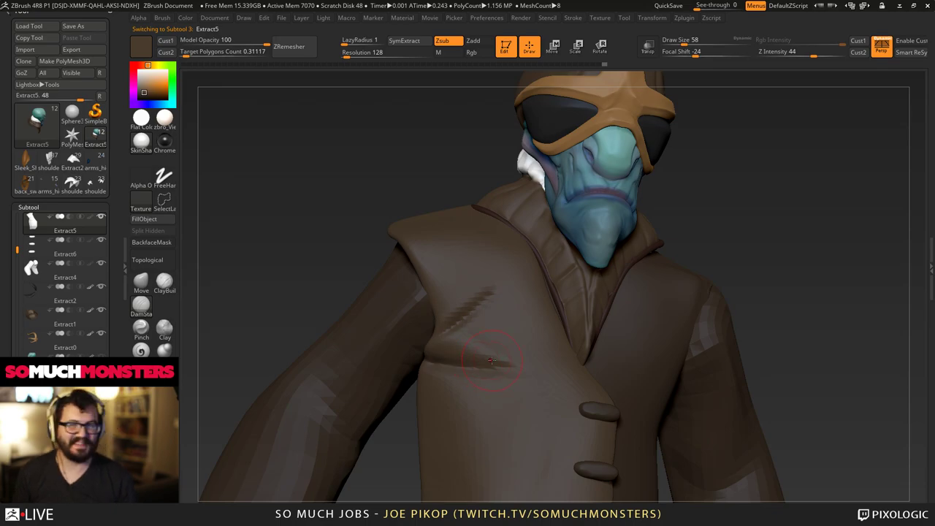
mouse_move(472, 335)
right_down()
mouse_move(510, 330)
mouse_move(483, 241)
mouse_move(475, 255)
right_up()
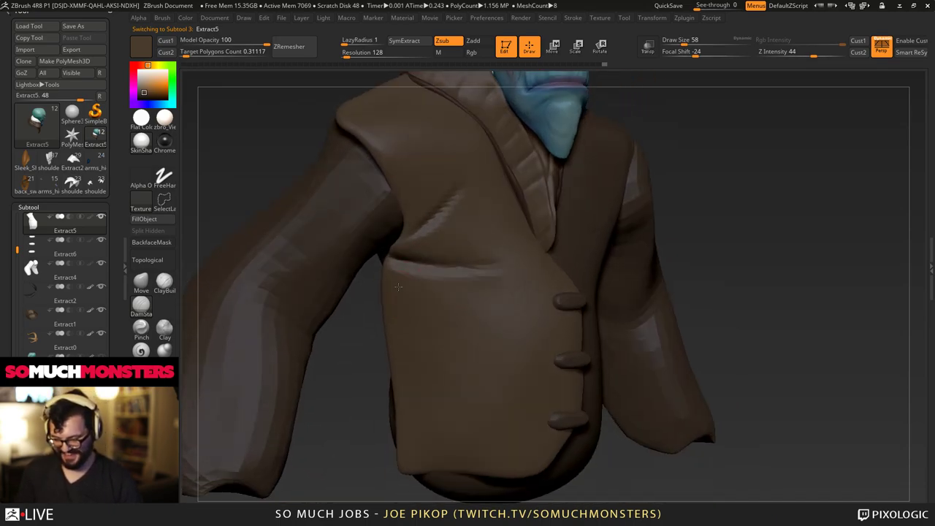
drag(411, 308, 456, 359)
mouse_move(464, 343)
right_down()
mouse_move(434, 309)
mouse_move(449, 314)
mouse_move(471, 277)
right_up()
drag(477, 285, 433, 252)
right_drag(439, 286, 453, 301)
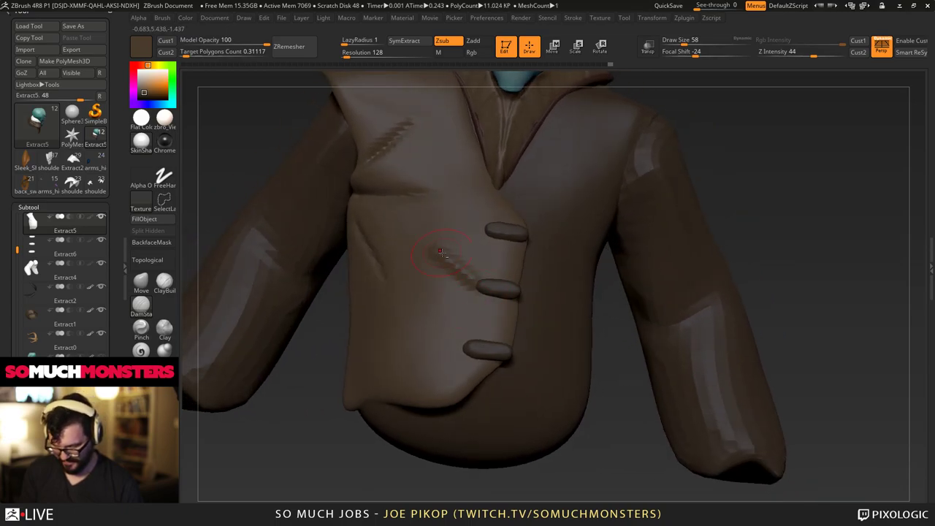
Carve further tension folds across the flap's chest above the upper fastener.
right_drag(439, 252, 453, 243)
drag(489, 235, 443, 216)
right_drag(443, 219, 476, 224)
drag(447, 200, 420, 190)
mouse_move(475, 208)
right_down()
mouse_move(450, 207)
mouse_move(484, 315)
right_up()
right_drag(560, 207, 402, 285)
right_drag(460, 258, 533, 248)
Adjust the flap's shoulder edge above the sleeve with the Move brush at draw size 110.
ctrl+right_drag(467, 219, 453, 267)
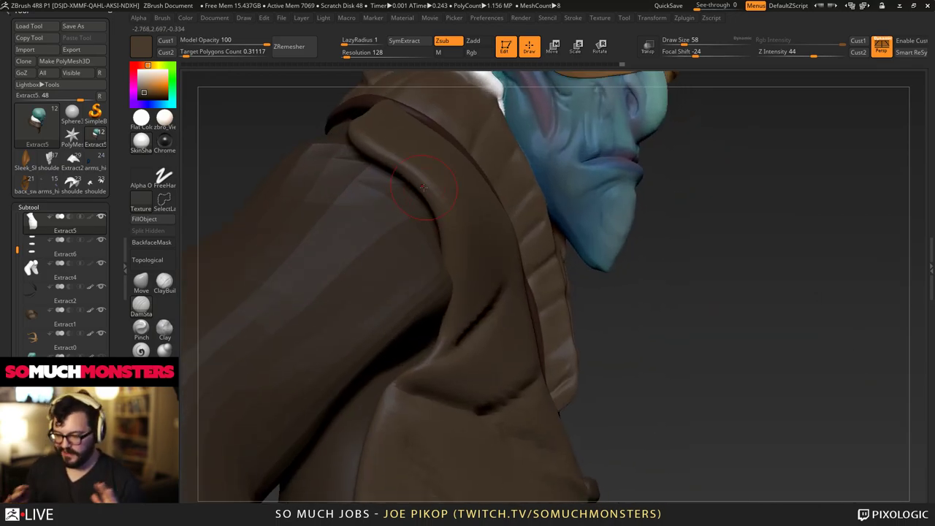
click(143, 283)
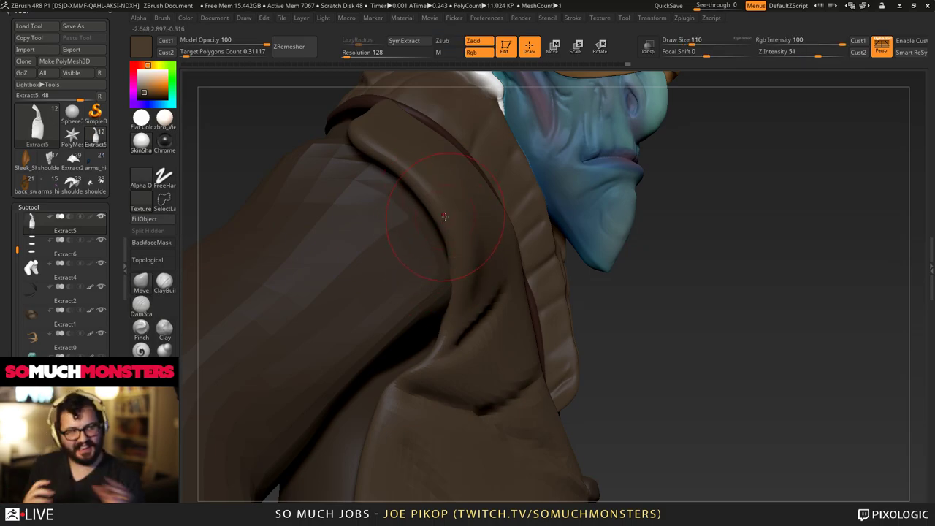
ctrl+right_drag(498, 373, 527, 231)
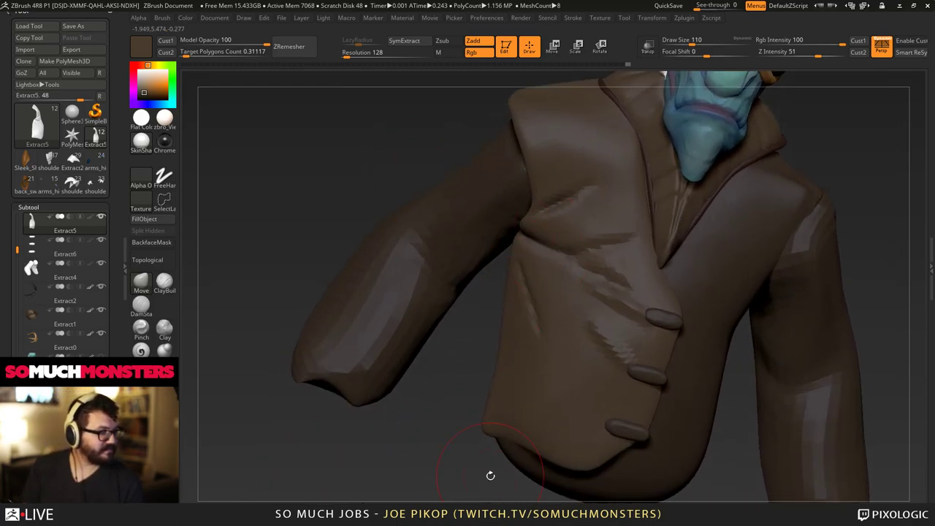
Mask the whole back of the jacket body at draw size 38 and extract it as a new subtool.
mouse_move(490, 475)
right_down()
mouse_move(485, 263)
mouse_move(493, 321)
mouse_move(506, 264)
mouse_move(473, 271)
mouse_move(566, 244)
mouse_move(498, 260)
mouse_move(461, 250)
mouse_move(459, 229)
mouse_move(348, 150)
mouse_move(428, 261)
mouse_move(491, 321)
mouse_move(424, 311)
mouse_move(494, 321)
mouse_move(431, 255)
mouse_move(444, 350)
mouse_move(421, 338)
mouse_move(387, 355)
mouse_move(501, 380)
mouse_move(451, 381)
mouse_move(488, 358)
mouse_move(424, 285)
mouse_move(511, 360)
mouse_move(511, 349)
mouse_move(428, 285)
mouse_move(412, 286)
mouse_move(416, 271)
right_up()
alt+click(447, 383)
mouse_move(420, 291)
ctrl+mouse_down()
mouse_move(432, 371)
mouse_move(504, 380)
ctrl+mouse_up()
mouse_move(537, 381)
right_down()
mouse_move(492, 380)
mouse_move(467, 360)
mouse_move(491, 352)
right_up()
right_drag(559, 339, 628, 183)
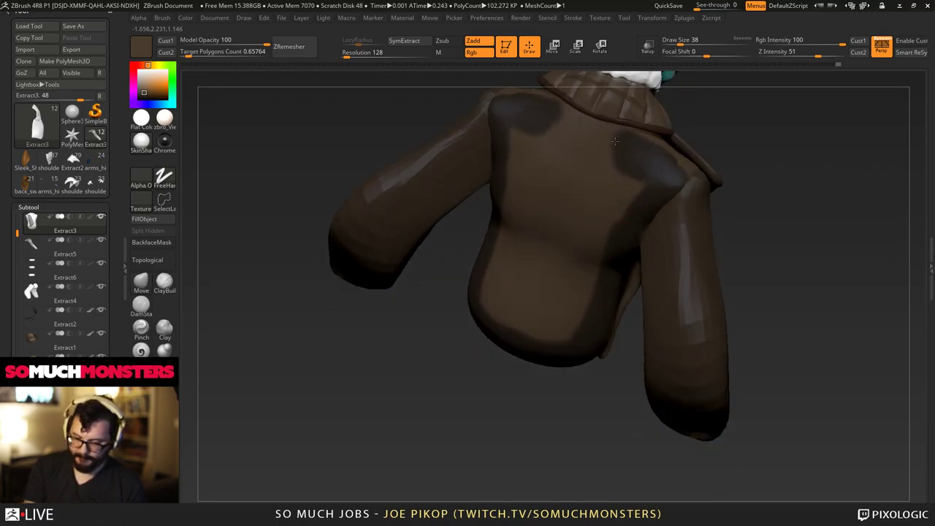
mouse_move(559, 154)
mouse_down()
mouse_move(548, 292)
mouse_move(511, 321)
mouse_move(540, 271)
mouse_move(613, 210)
mouse_move(554, 298)
mouse_up()
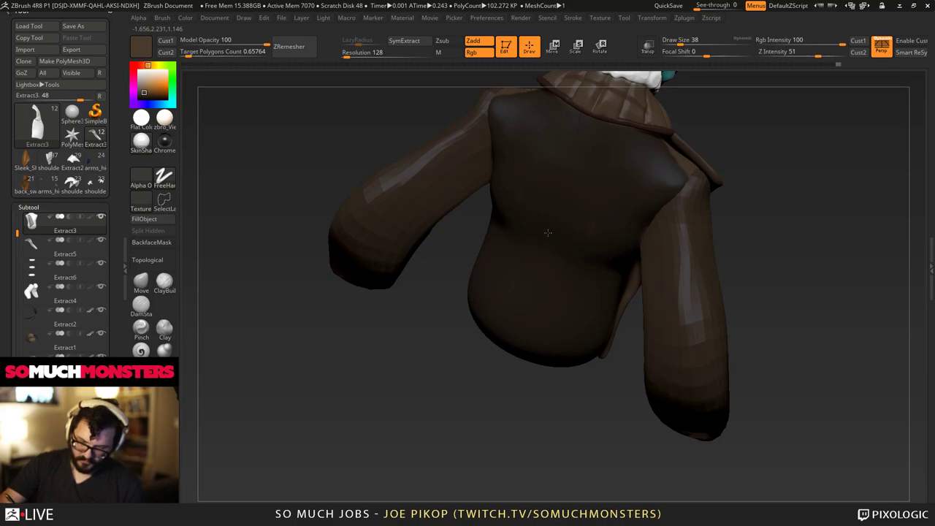
right_drag(583, 213, 357, 268)
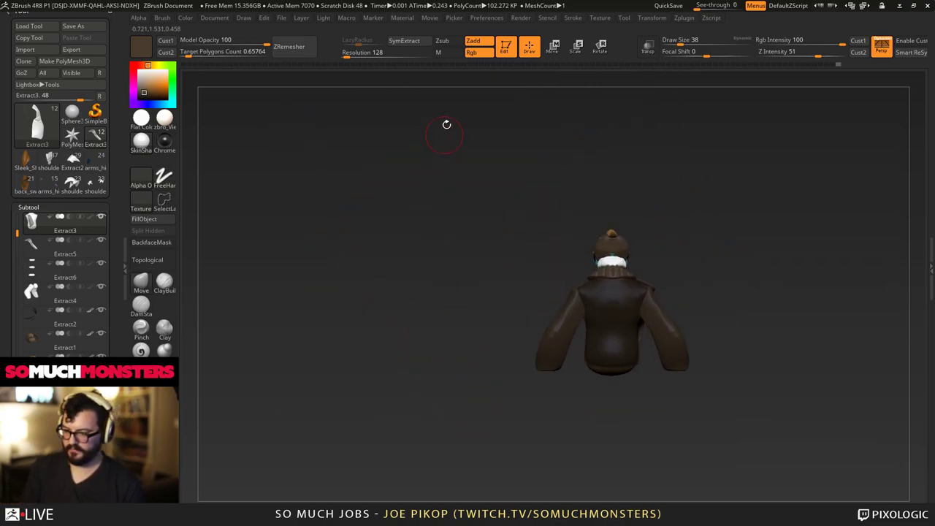
click(417, 44)
Smooth the extracted back panel at draw size 214, clear its mask, and pull its side edge into shape.
mouse_move(589, 299)
ctrl+right_down()
mouse_move(613, 406)
mouse_move(551, 347)
mouse_move(494, 315)
mouse_move(606, 365)
mouse_move(643, 307)
mouse_move(611, 237)
ctrl+right_up()
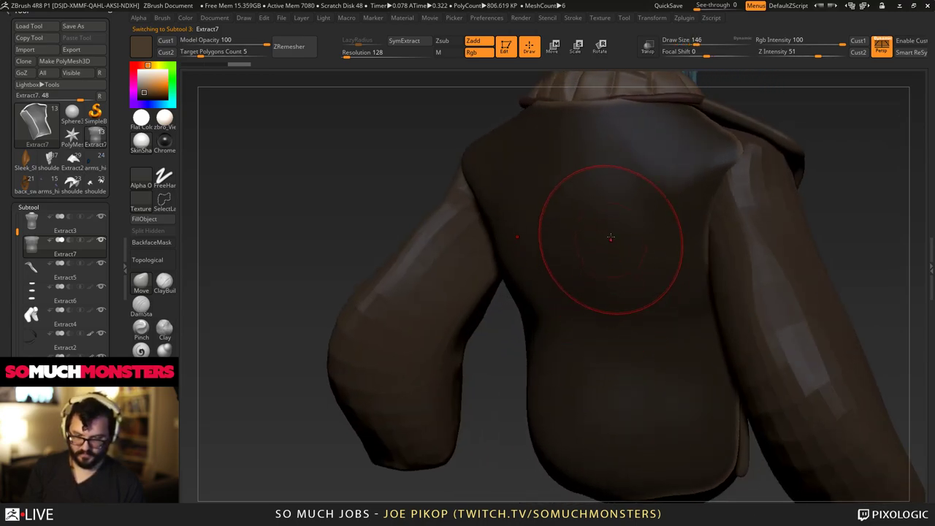
shift+drag(682, 181, 706, 169)
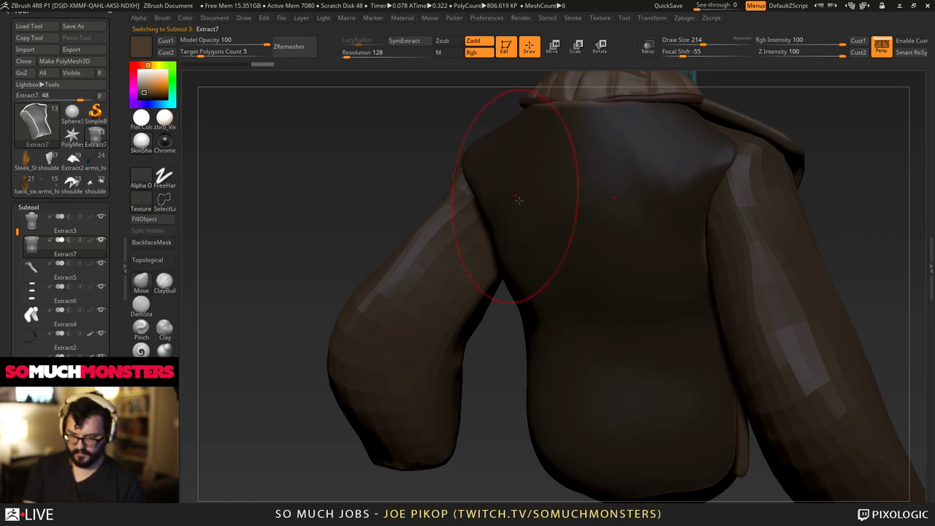
mouse_move(519, 200)
right_down()
mouse_move(430, 161)
mouse_move(310, 158)
mouse_move(423, 234)
mouse_move(372, 226)
mouse_move(329, 270)
mouse_move(387, 269)
mouse_move(510, 435)
right_up()
ctrl+drag(690, 414, 714, 504)
drag(464, 308, 447, 314)
mouse_move(448, 315)
right_down()
mouse_move(463, 297)
mouse_move(447, 315)
right_up()
drag(447, 315, 439, 302)
Refine the back panel's shoulders and sides so it wraps around the torso, using the Move brush at draw size 202.
mouse_move(453, 289)
right_down()
mouse_move(511, 248)
mouse_move(494, 235)
mouse_move(508, 286)
mouse_move(518, 252)
mouse_move(500, 226)
mouse_move(466, 214)
right_up()
alt+right_drag(451, 301, 502, 193)
right_drag(541, 246, 535, 204)
drag(535, 204, 542, 215)
right_drag(511, 228, 523, 229)
mouse_move(524, 228)
mouse_down()
mouse_move(527, 216)
mouse_move(480, 263)
mouse_move(509, 372)
mouse_move(544, 395)
mouse_move(595, 398)
mouse_move(624, 387)
mouse_move(614, 365)
mouse_move(453, 325)
mouse_move(553, 355)
mouse_move(505, 356)
mouse_up()
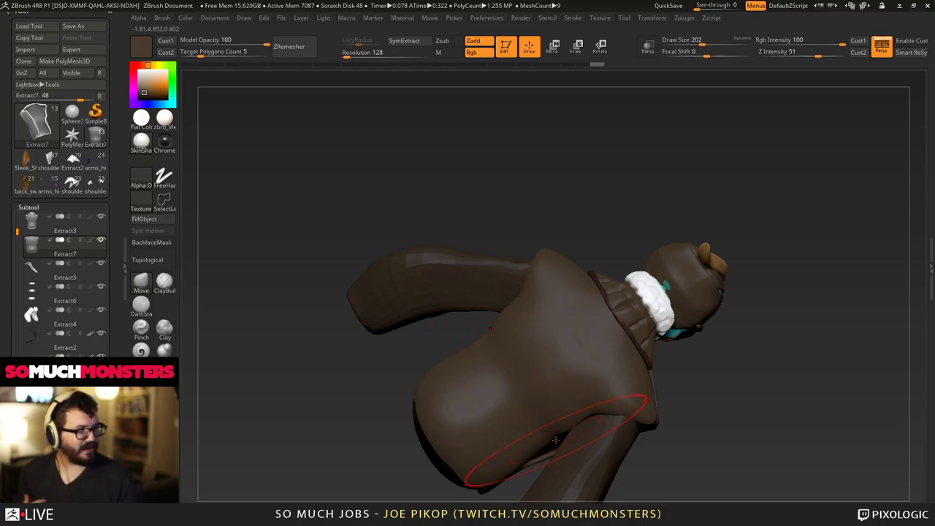
drag(520, 404, 551, 313)
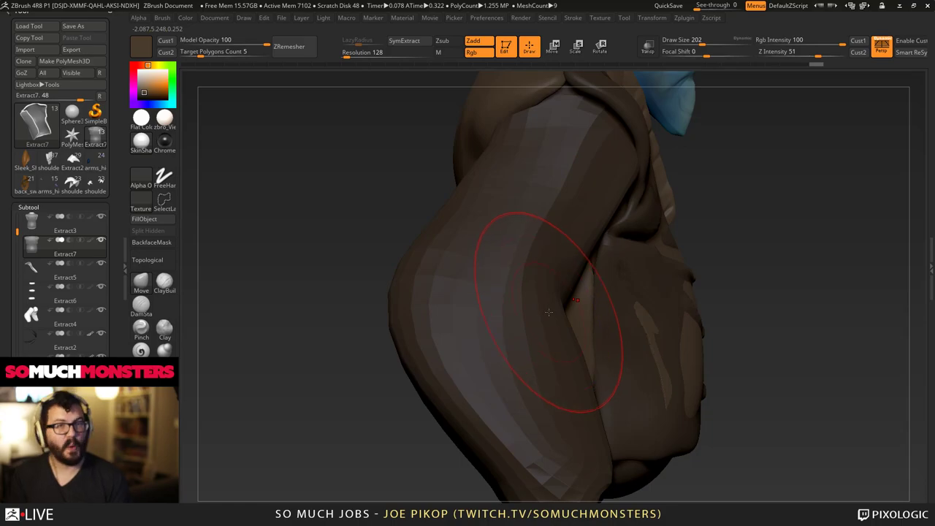
right_drag(556, 369, 460, 274)
drag(489, 298, 630, 402)
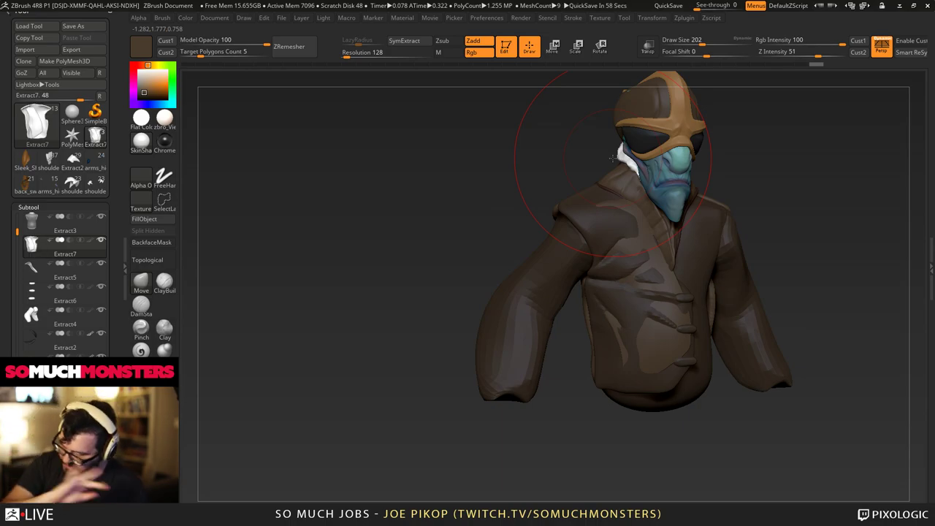
Select the sleeves and pull their upper ends up and outward into the shoulders with the Move brush at draw size 338.
right_drag(612, 158, 555, 164)
ctrl+right_drag(511, 409, 550, 352)
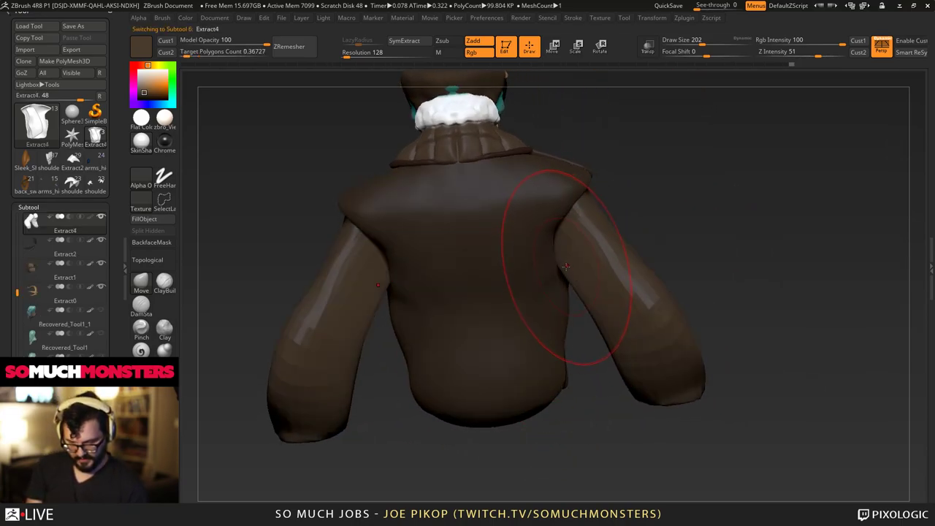
alt+click(564, 256)
key(bracketright)
key(bracketright)
key(bracketright)
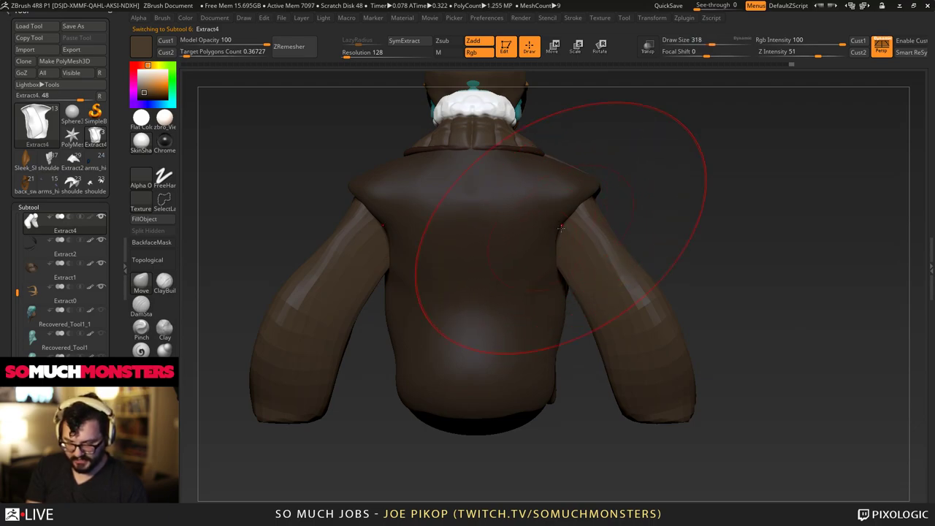
drag(563, 236, 574, 225)
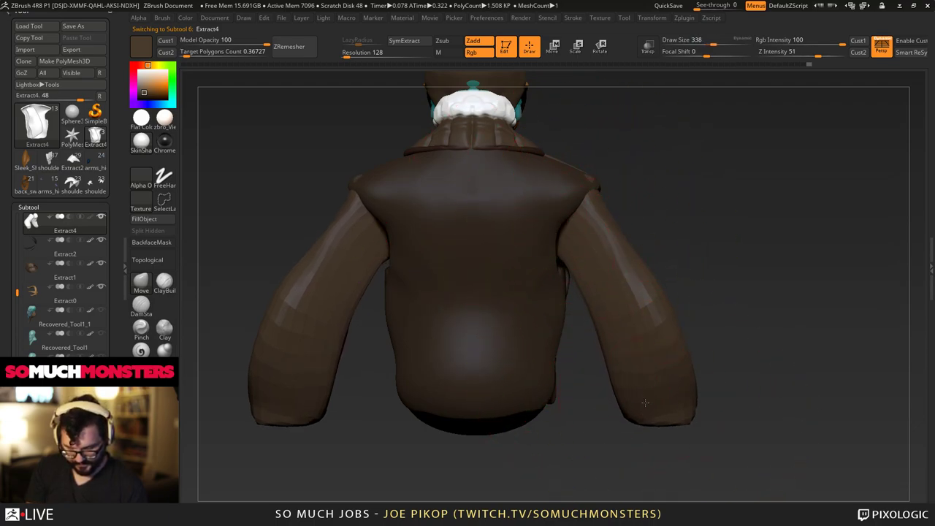
Mask the open ends of the sleeves and extract them as a new subtool.
drag(645, 403, 576, 285)
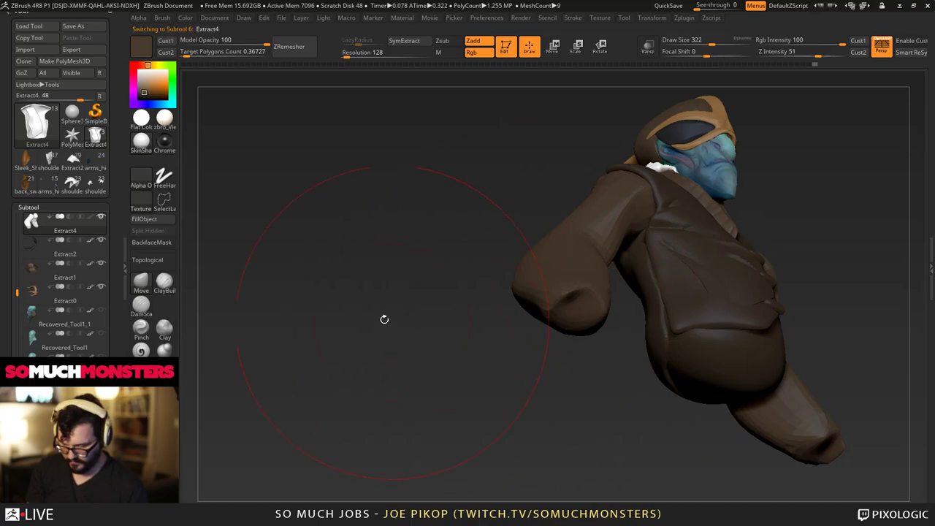
click(164, 287)
click(141, 280)
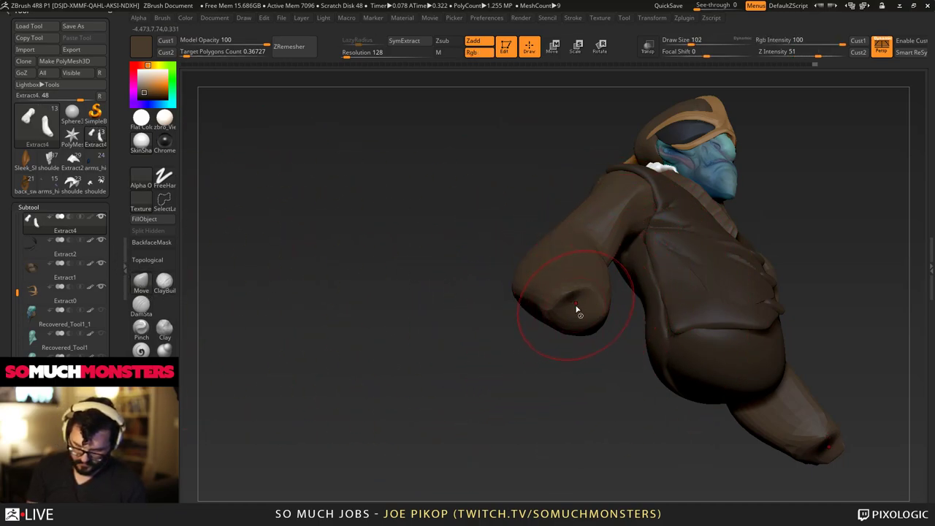
drag(504, 321, 481, 223)
click(410, 43)
ctrl+right_drag(481, 223, 513, 349)
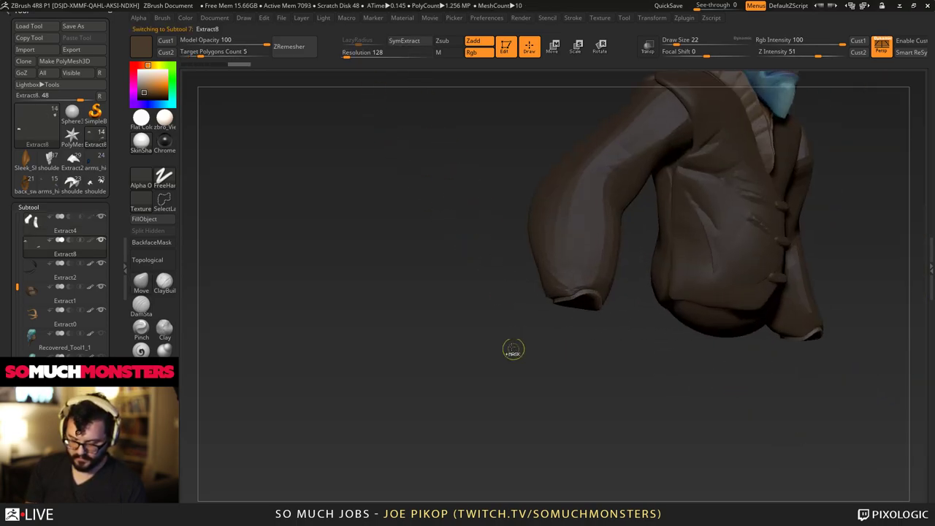
Smooth and inflate the extracted sleeve-end pieces into large rounded balls.
mouse_move(577, 312)
shift+mouse_down()
mouse_move(572, 302)
mouse_move(580, 337)
shift+mouse_up()
click(160, 334)
key(bracketright)
mouse_move(580, 340)
right_down()
mouse_move(594, 324)
mouse_move(491, 290)
mouse_move(533, 358)
mouse_move(587, 334)
mouse_move(527, 302)
mouse_move(517, 329)
mouse_move(513, 321)
mouse_move(544, 380)
right_up()
Select the jacket body, mask its bottom end, and extract it as a new subtool.
alt+click(598, 342)
ctrl+drag(667, 396, 386, 288)
click(406, 42)
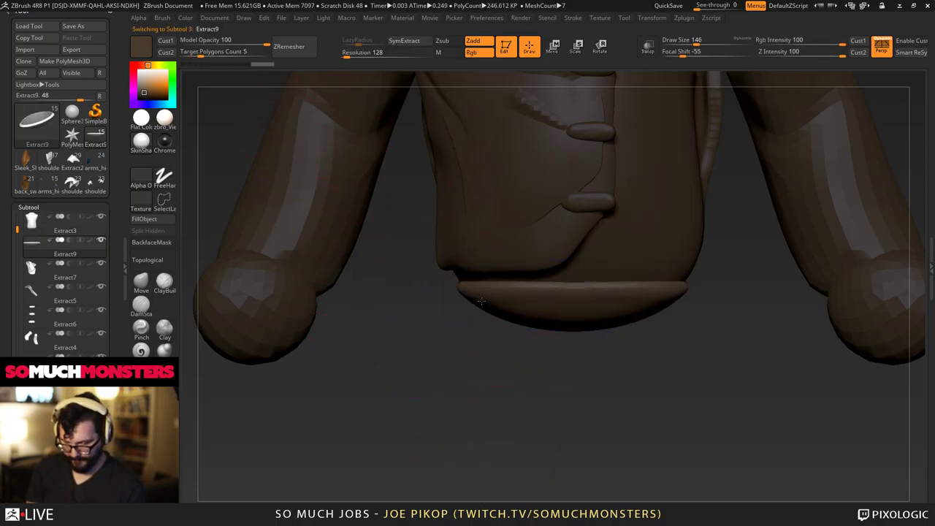
Pull the underside of the extracted bottom piece downward into a hip volume with the Move brush at draw size about 154.
click(141, 287)
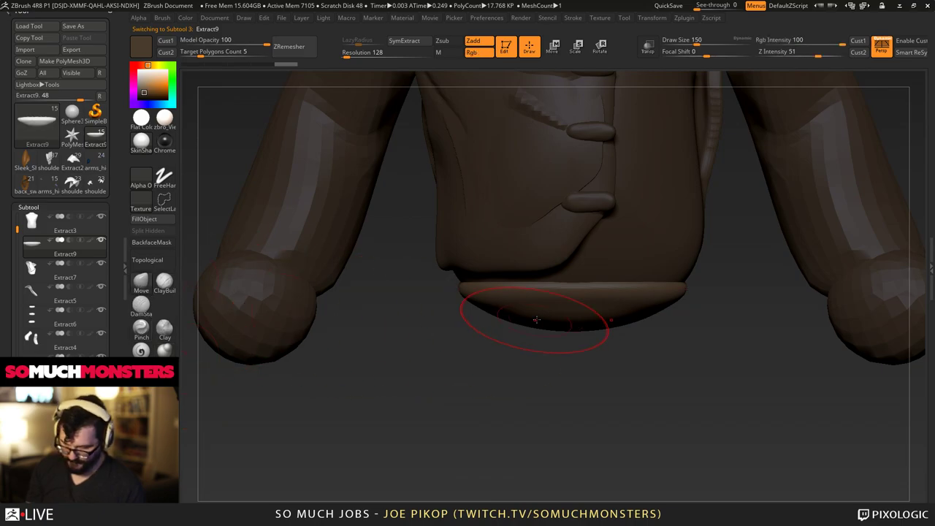
mouse_move(534, 319)
mouse_down()
mouse_move(447, 333)
mouse_move(477, 284)
mouse_up()
drag(528, 409, 547, 257)
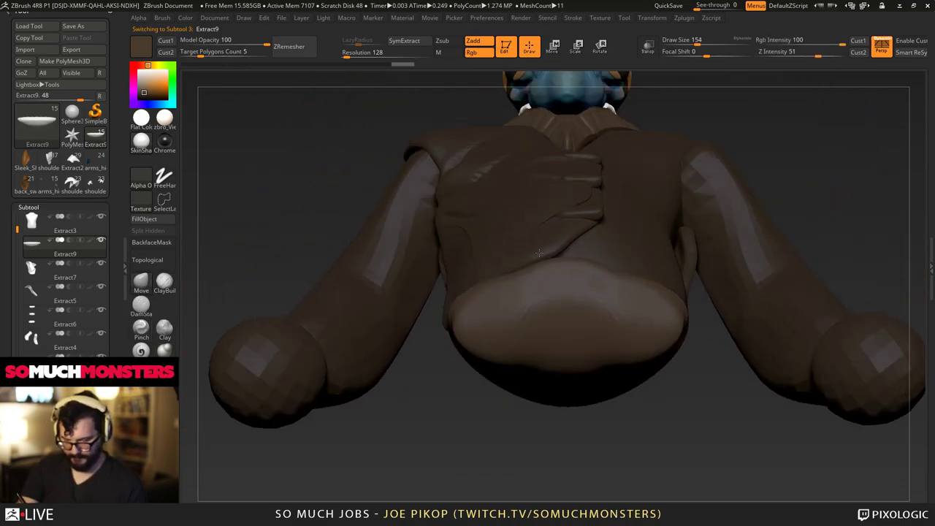
drag(474, 438, 537, 245)
shift+drag(537, 427, 535, 428)
Refine the underside of the extracted hip volume with the Move brush at draw size 154.
drag(482, 219, 584, 233)
drag(546, 450, 536, 358)
click(148, 291)
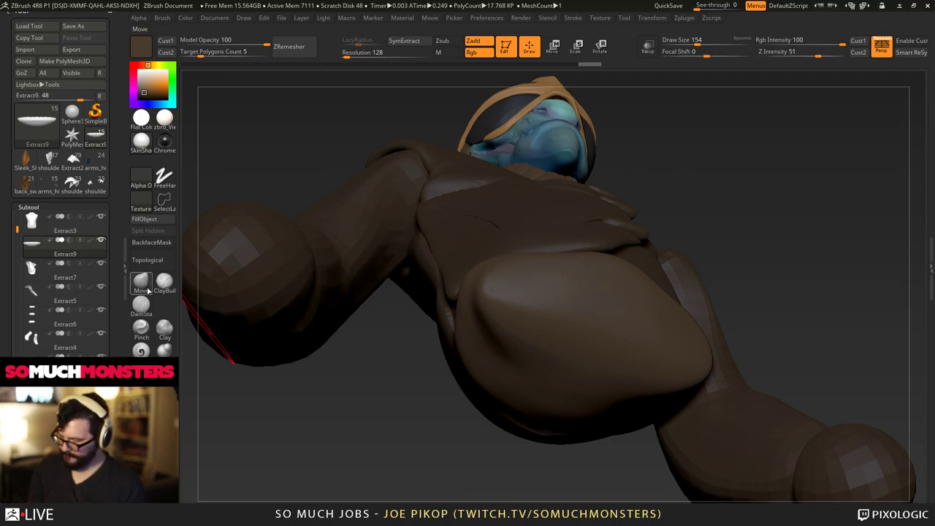
drag(350, 431, 468, 310)
Sculpt folds across the hip piece with the ClayBuildup brush at draw size 58 and Z intensity 20.
click(160, 286)
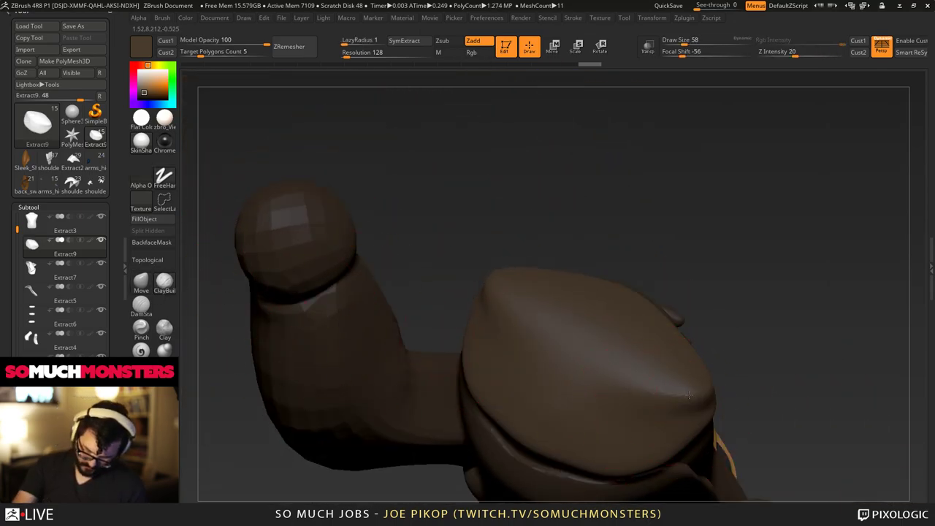
drag(688, 394, 562, 445)
drag(504, 376, 501, 314)
drag(438, 255, 417, 234)
drag(511, 334, 599, 438)
drag(438, 241, 475, 168)
drag(519, 442, 550, 457)
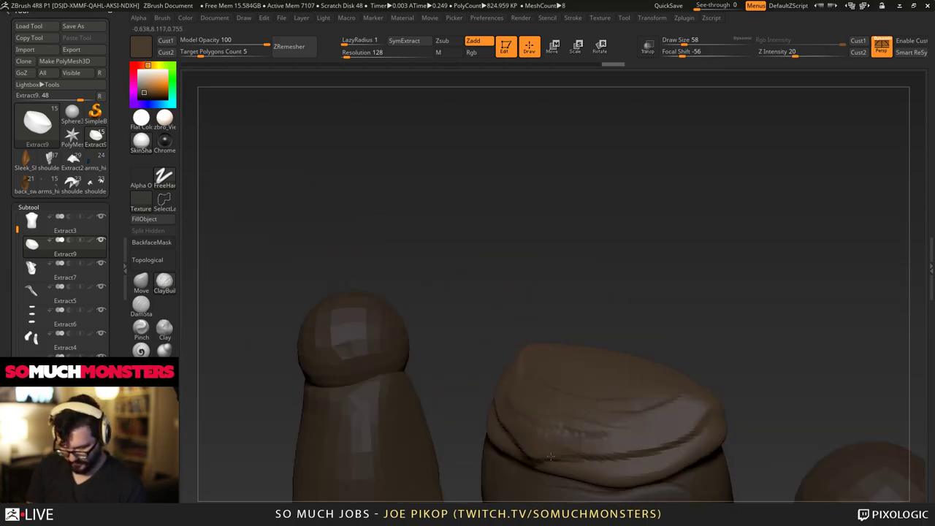
Select the jacket panel subtool Extract7 beneath the front flap and show it on its own.
right_drag(551, 456, 612, 394)
right_drag(681, 406, 650, 349)
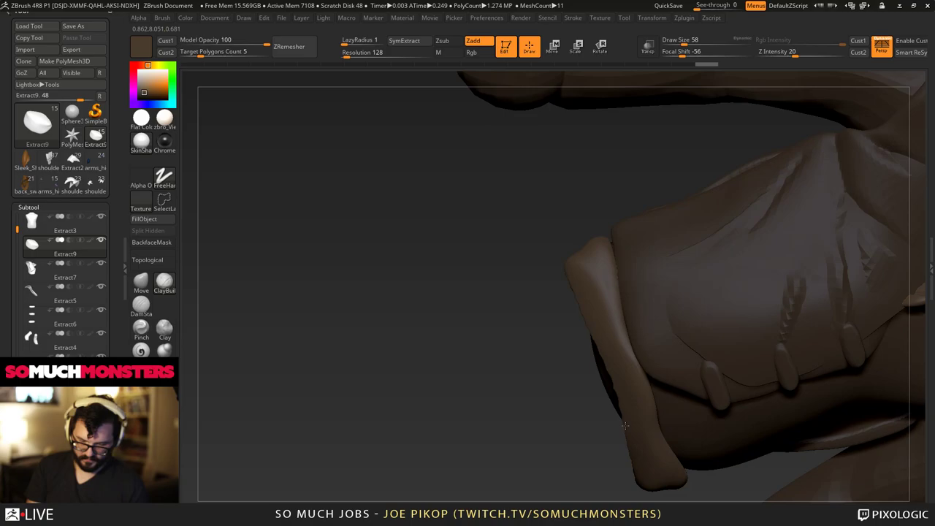
right_drag(563, 292, 577, 302)
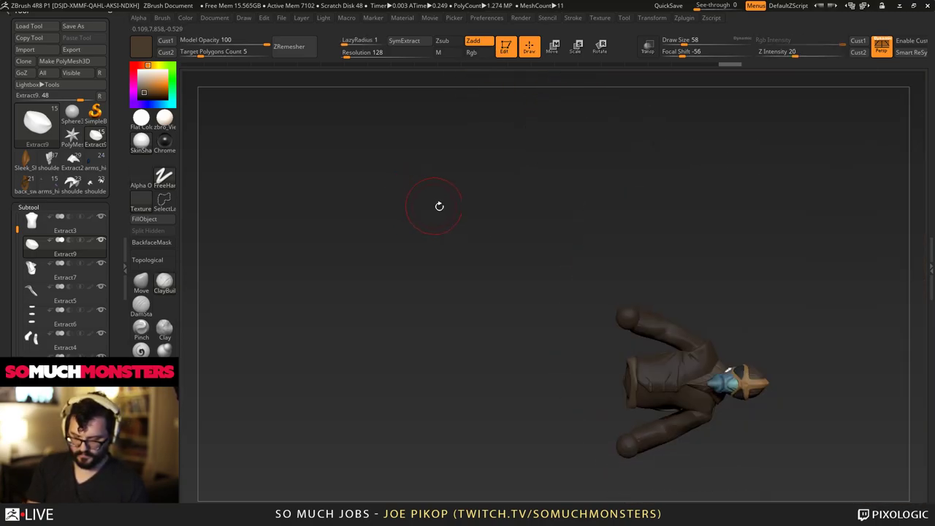
right_drag(438, 205, 490, 363)
drag(490, 363, 544, 471)
right_drag(543, 471, 575, 354)
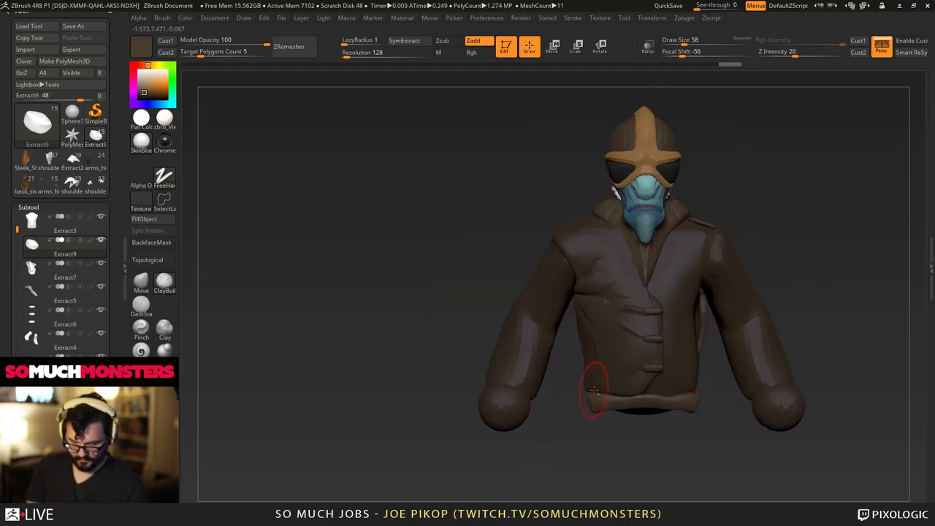
ctrl+right_drag(593, 391, 616, 403)
alt+click(629, 379)
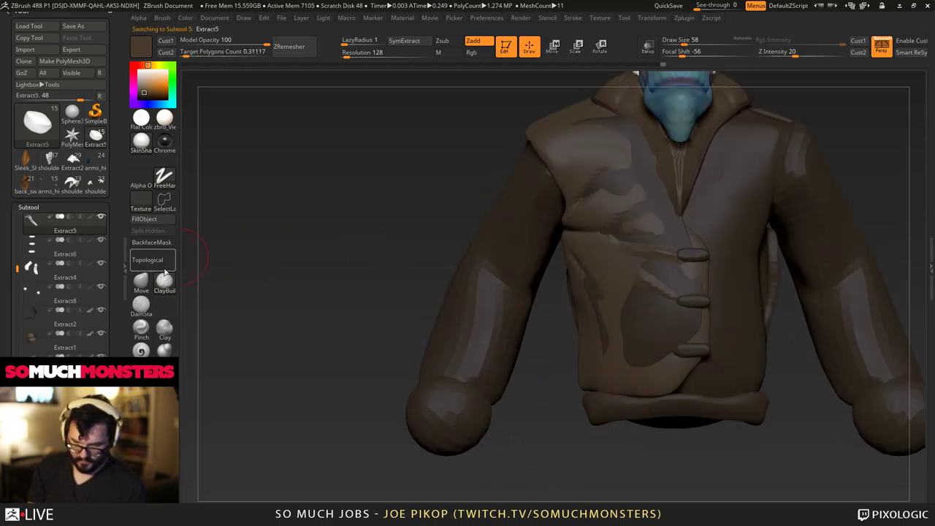
right_drag(252, 314, 564, 350)
alt+click(659, 319)
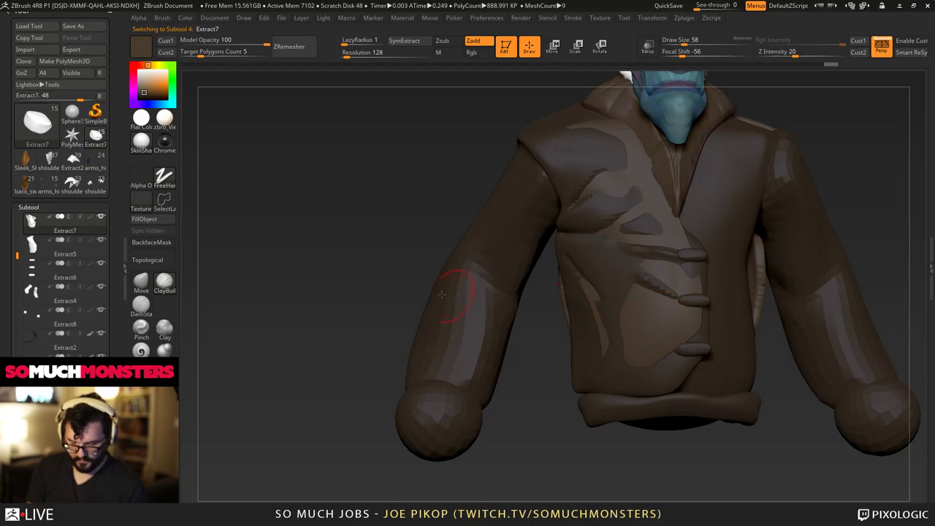
click(101, 218)
drag(216, 255, 337, 328)
right_drag(337, 329, 362, 275)
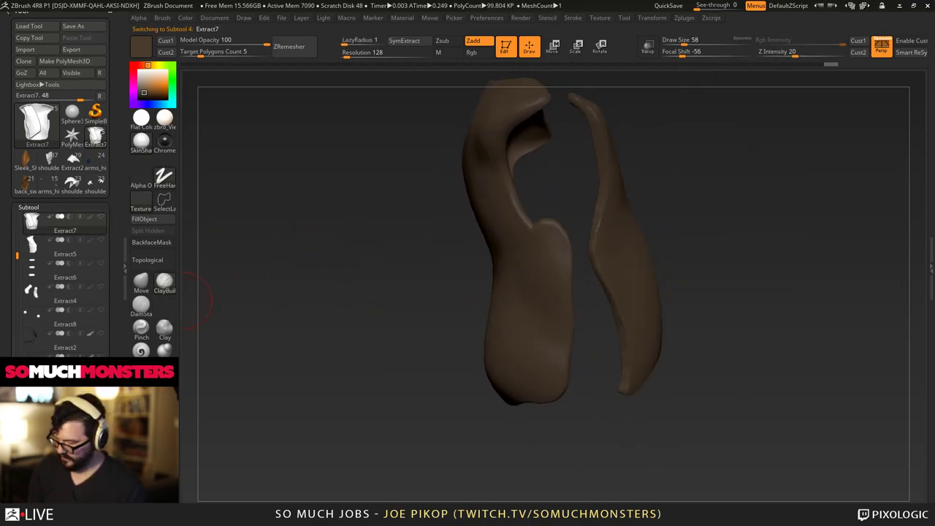
Isolate the larger back piece of the panel and split the hidden front piece into its own subtool.
scroll(58, 219, down, 5)
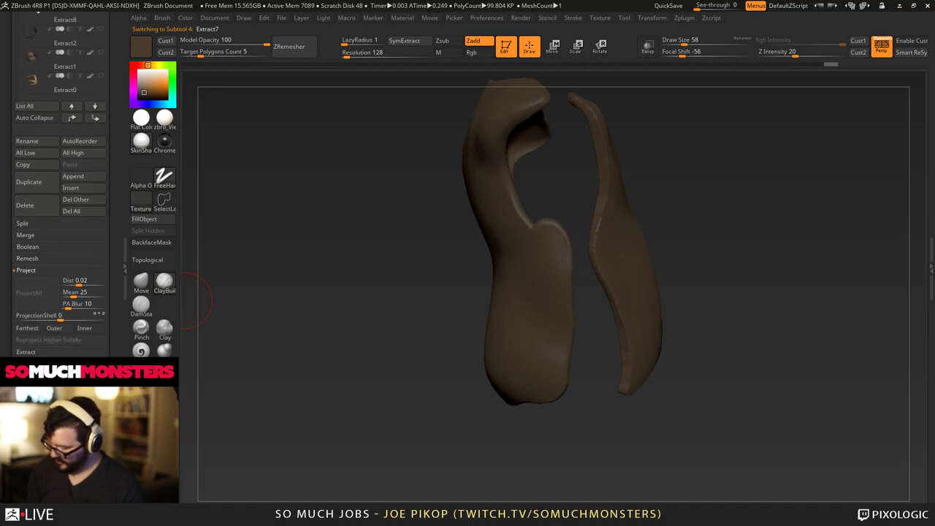
scroll(15, 331, down, 6)
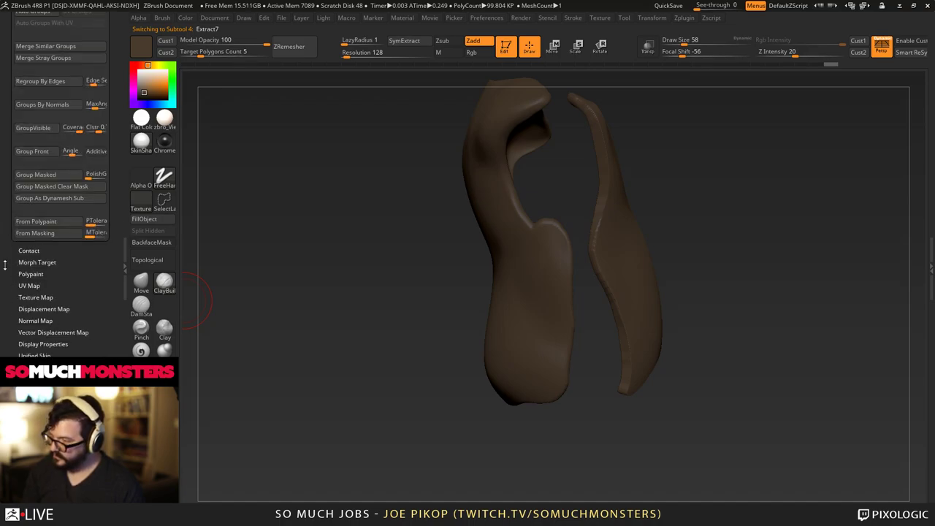
scroll(7, 275, up, 3)
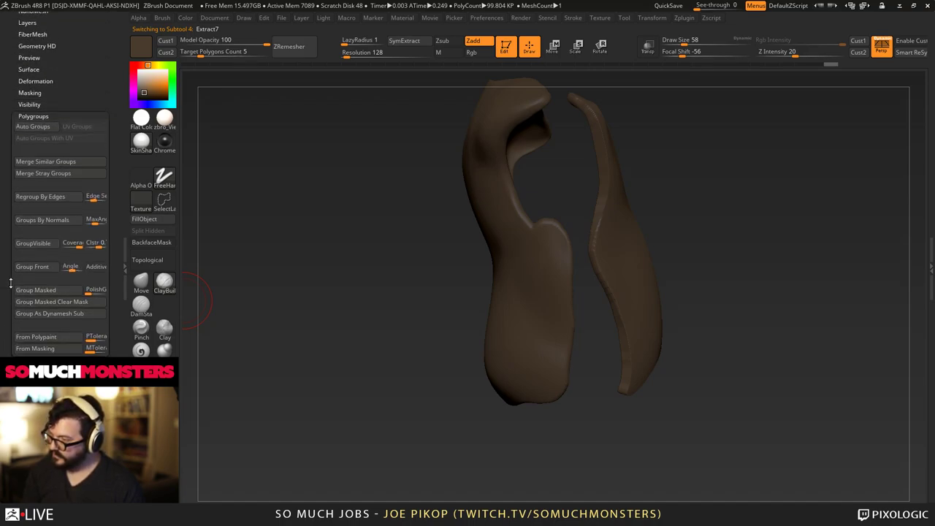
alt+click(525, 301)
ctrl+shift+click(536, 317)
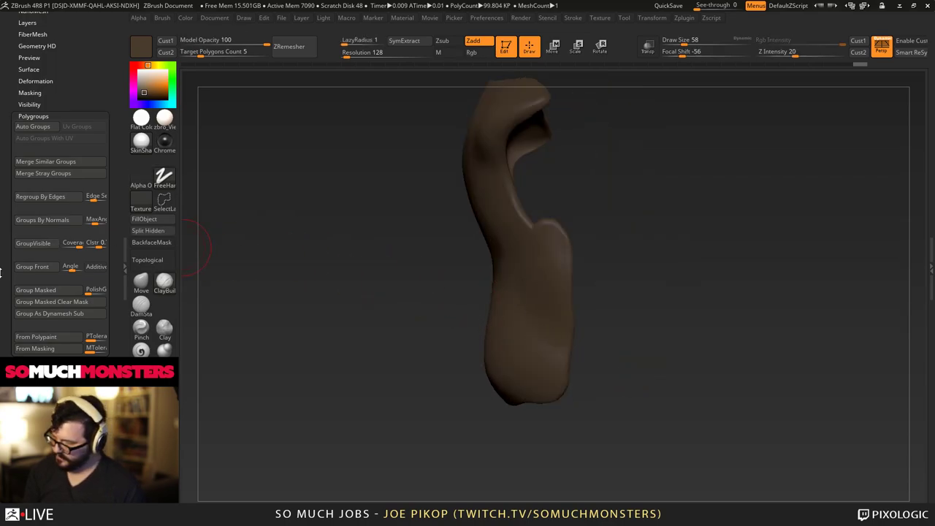
scroll(8, 271, up, 7)
click(29, 240)
scroll(34, 336, down, 6)
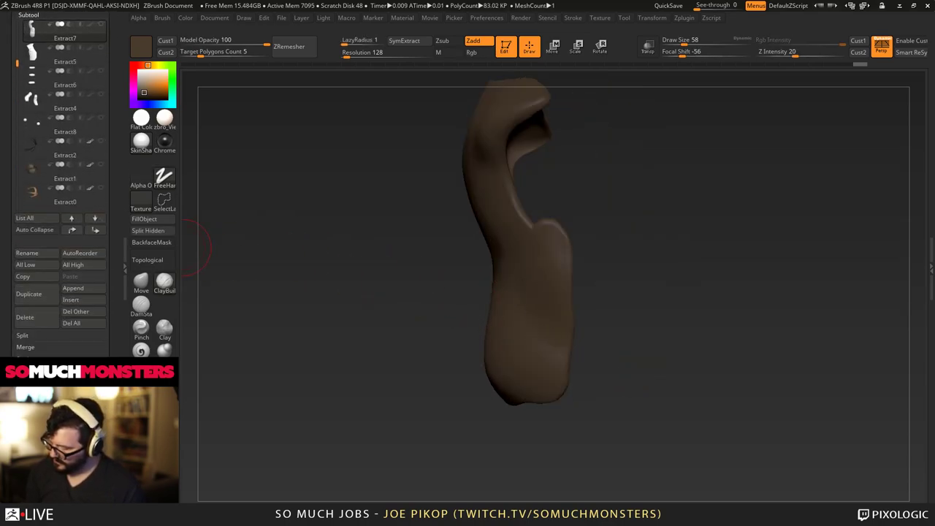
click(32, 331)
Delete the split-off front piece from the subtool list.
drag(343, 278, 394, 315)
scroll(12, 199, up, 4)
click(35, 207)
click(32, 460)
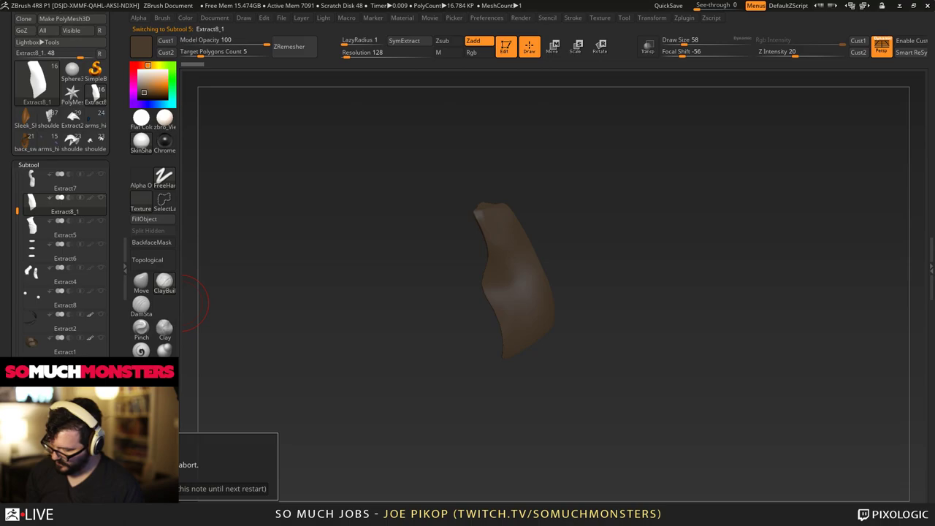
click(43, 475)
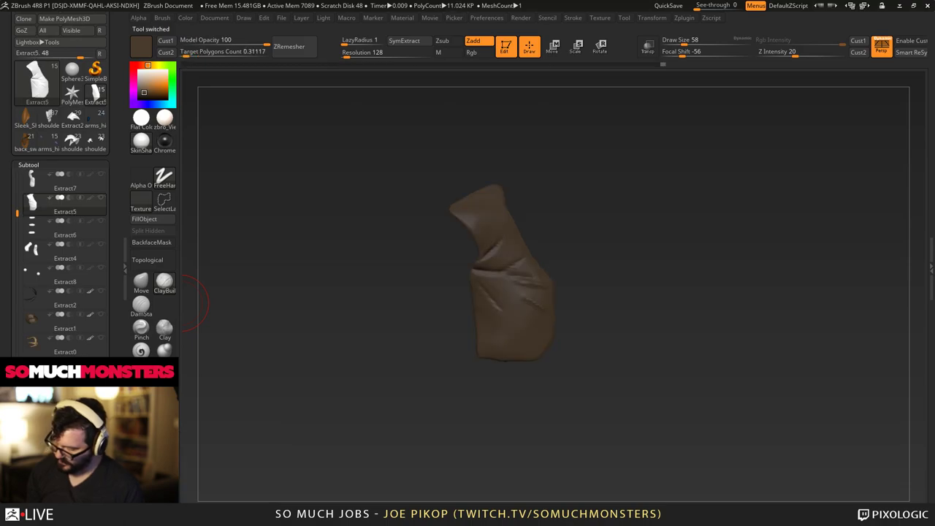
Turn all subtools visible again and hide the Recovered_Tool head copies.
click(104, 198)
drag(17, 211, 17, 214)
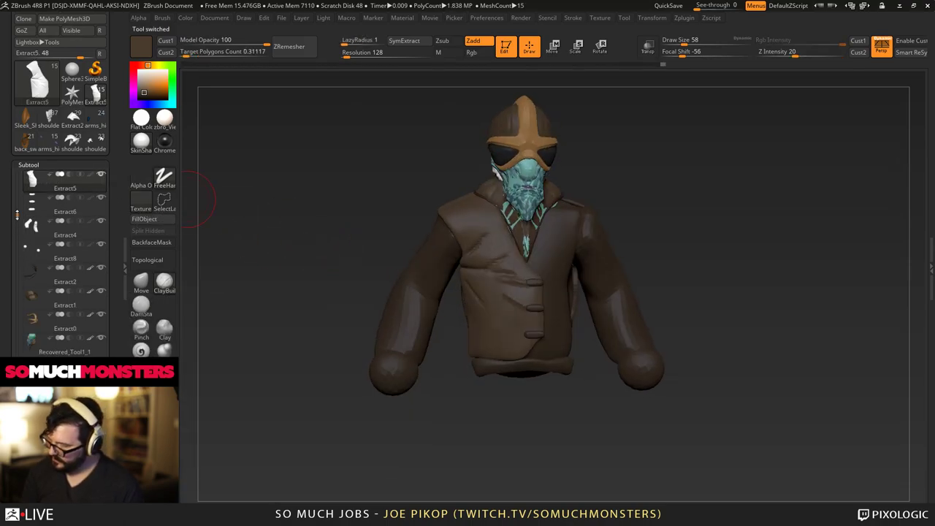
mouse_move(19, 287)
mouse_down()
mouse_move(16, 258)
mouse_move(16, 341)
mouse_move(17, 299)
mouse_up()
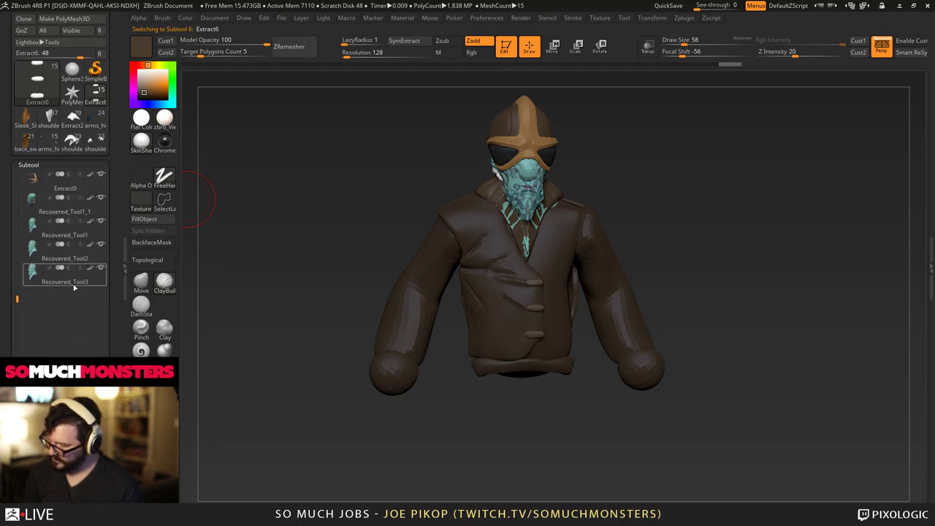
click(100, 245)
click(100, 222)
click(100, 199)
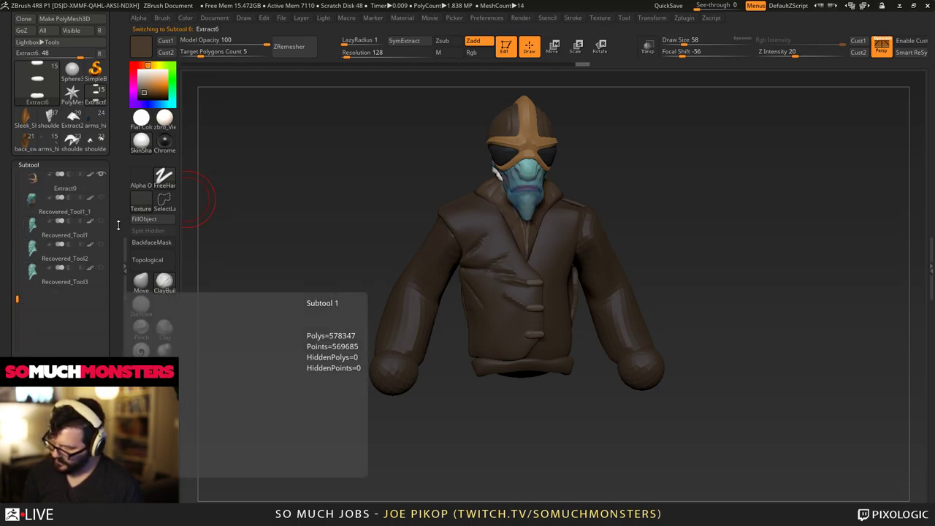
Select the jacket's front flap and examine its folds and fit from the front and side.
mouse_move(314, 283)
alt+mouse_down()
mouse_move(366, 358)
mouse_move(382, 331)
mouse_move(395, 377)
alt+mouse_up()
alt+click(529, 399)
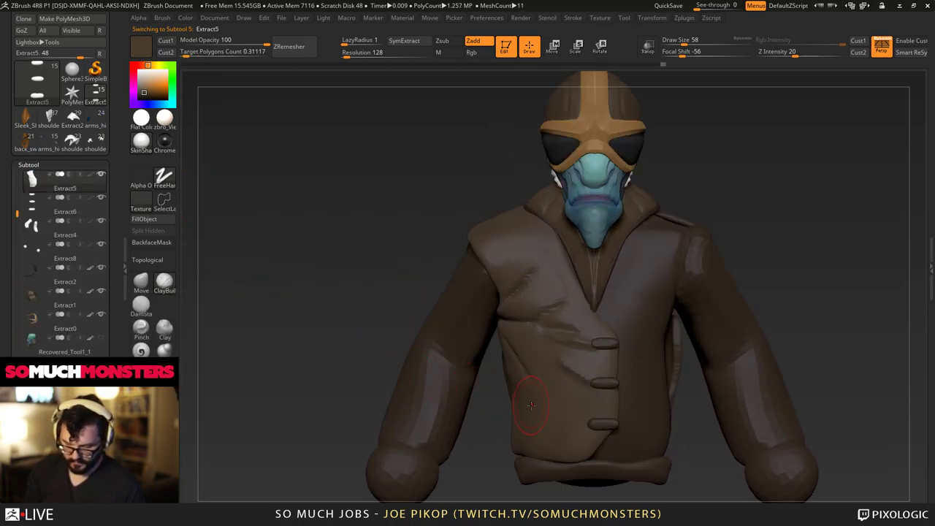
right_drag(532, 398, 563, 363)
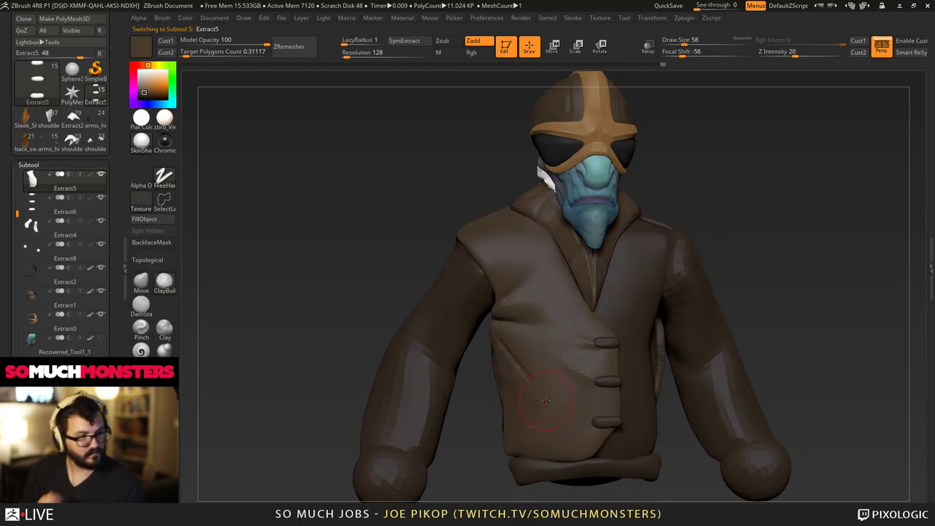
alt+right_drag(546, 401, 482, 314)
mouse_move(482, 314)
mouse_down()
mouse_move(466, 297)
mouse_move(440, 299)
mouse_move(438, 314)
mouse_move(550, 314)
mouse_up()
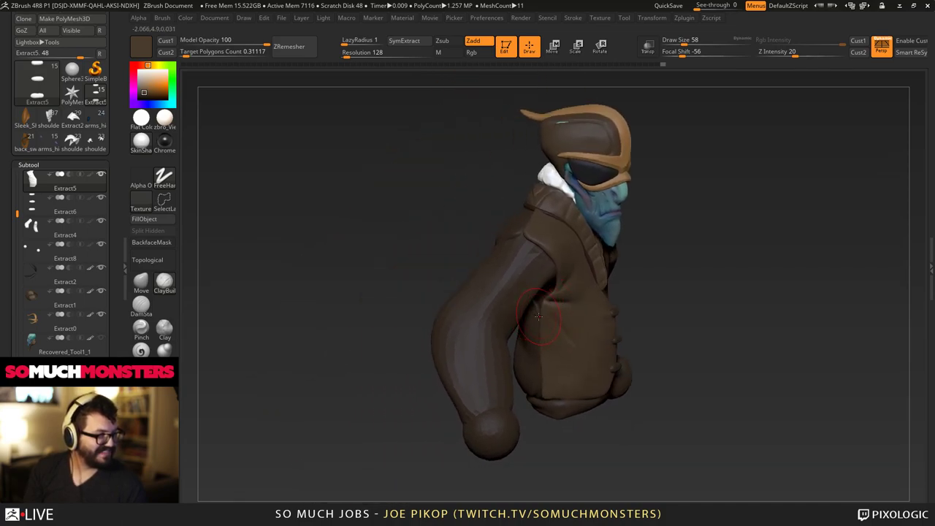
right_drag(538, 316, 485, 311)
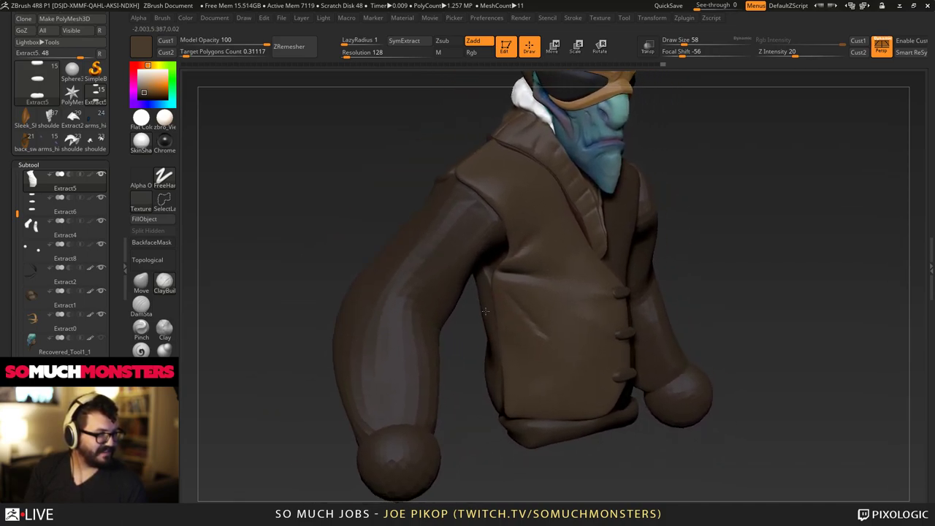
drag(485, 312, 493, 313)
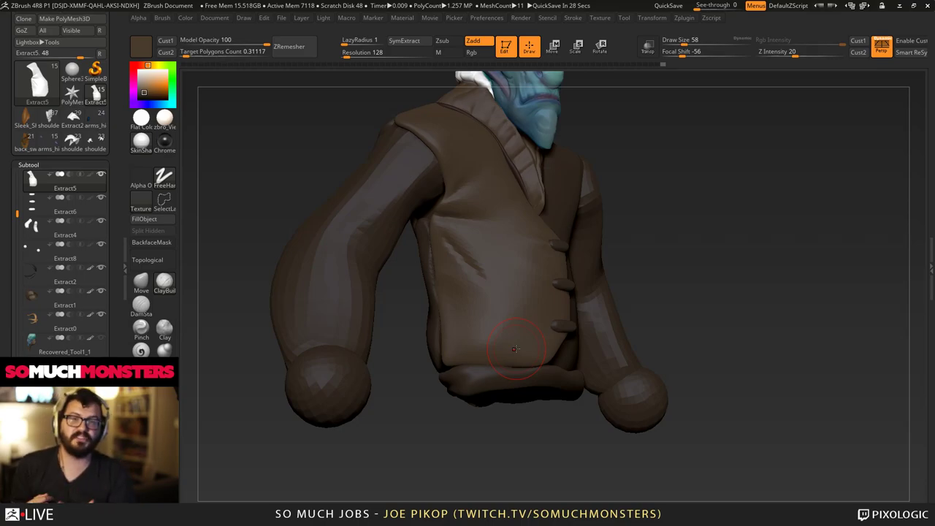
Adjust the sleeve and the front flap where they meet under the arm with the Move brush.
right_drag(516, 349, 415, 231)
mouse_move(412, 202)
right_down()
mouse_move(359, 186)
mouse_move(377, 161)
mouse_move(186, 203)
right_up()
alt+click(369, 167)
click(150, 281)
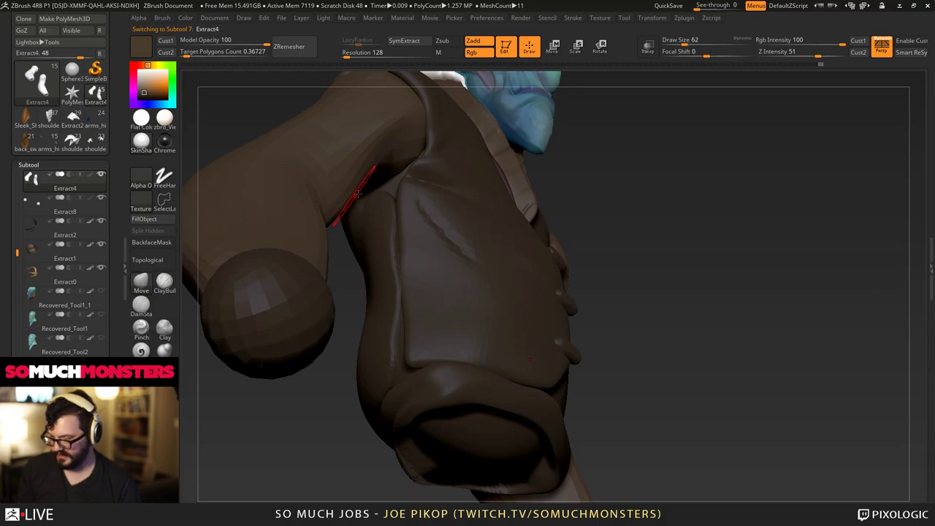
mouse_move(420, 182)
right_down()
mouse_move(383, 199)
mouse_move(420, 187)
right_up()
alt+click(401, 200)
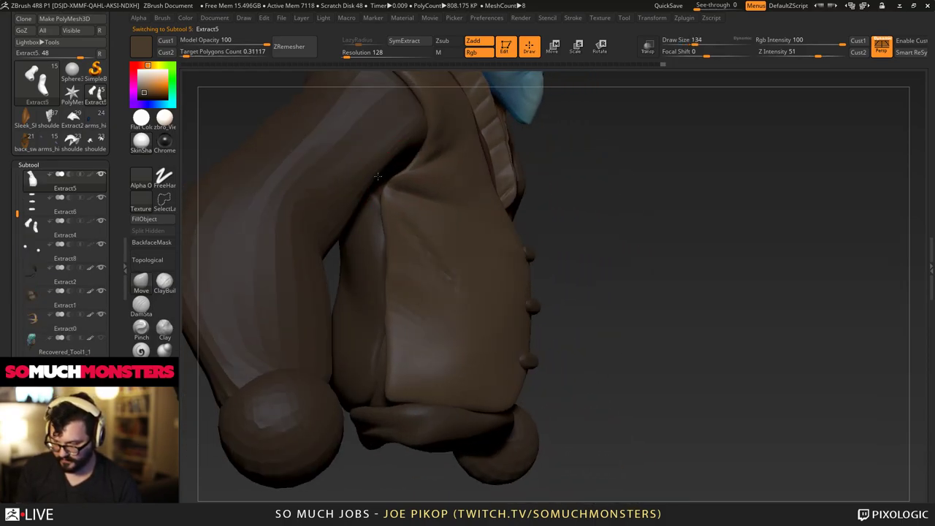
drag(378, 176, 387, 173)
right_drag(414, 177, 377, 174)
drag(413, 142, 423, 138)
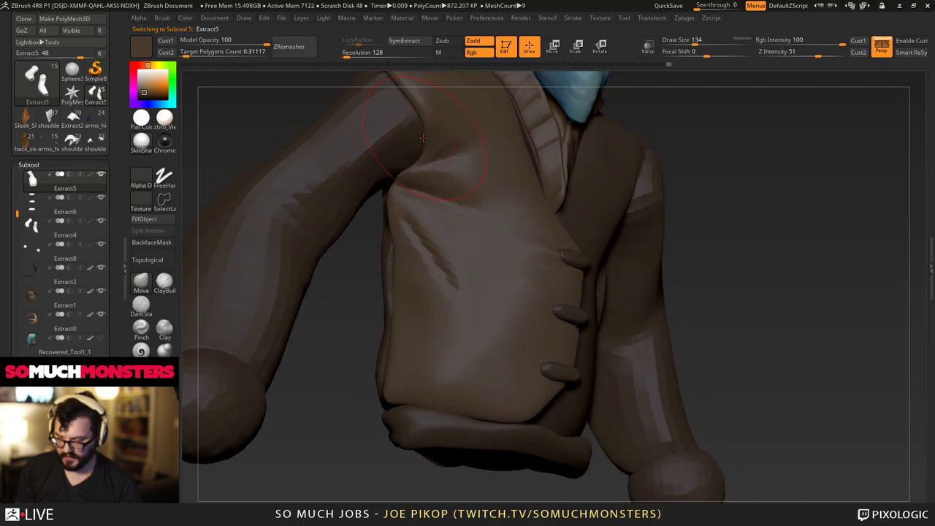
Select the jacket's back panel and sculpt diagonal folds across the upper back with ClayBuildup at a smaller draw size.
mouse_move(423, 138)
right_down()
mouse_move(467, 219)
mouse_move(430, 227)
mouse_move(397, 293)
mouse_move(397, 271)
mouse_move(407, 274)
mouse_move(414, 258)
mouse_move(382, 320)
mouse_move(234, 219)
mouse_move(250, 314)
mouse_move(355, 344)
right_up()
alt+click(417, 210)
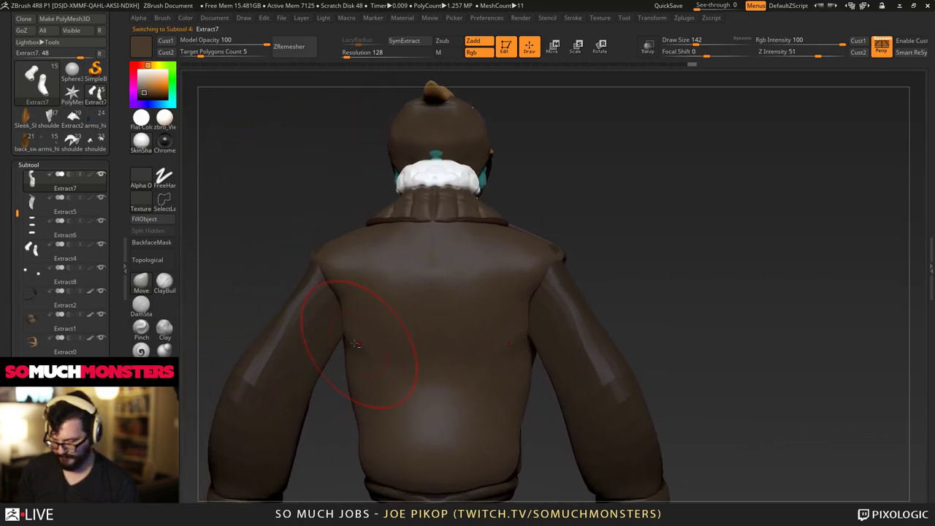
click(162, 284)
key(bracketleft)
key(bracketleft)
key(bracketleft)
key(bracketleft)
key(bracketleft)
key(bracketleft)
key(bracketleft)
key(bracketleft)
key(bracketleft)
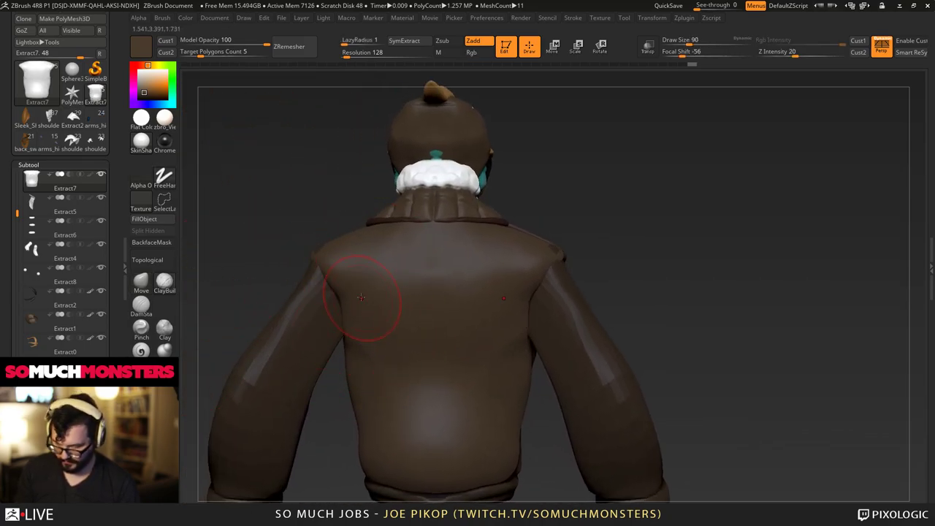
drag(373, 315, 403, 338)
drag(377, 298, 420, 326)
drag(346, 271, 428, 310)
Sculpt side creases and crossing diagonal folds on the lower back with ClayBuildup at draw size 58.
mouse_move(406, 291)
right_down()
mouse_move(344, 309)
mouse_move(348, 385)
right_up()
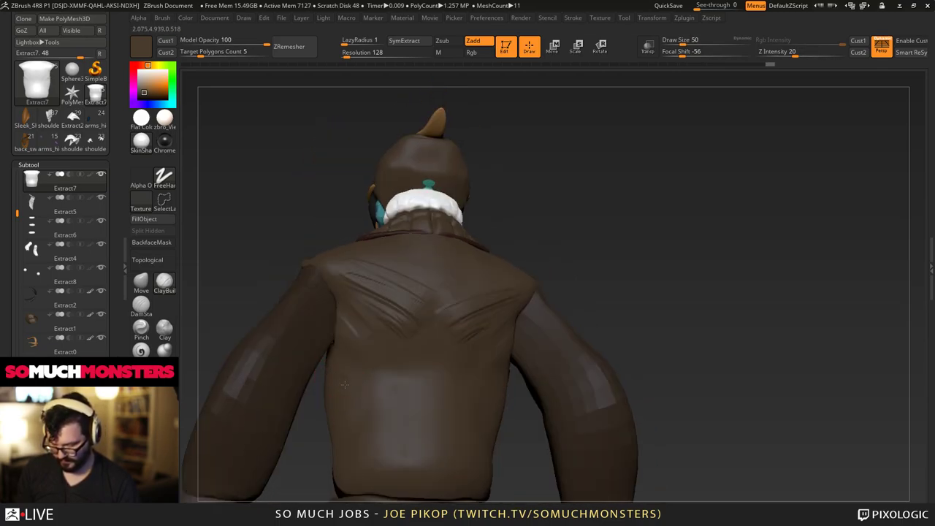
drag(334, 379, 382, 403)
key(bracketright)
drag(431, 333, 399, 391)
drag(430, 357, 396, 409)
mouse_move(418, 363)
mouse_down()
mouse_move(387, 421)
mouse_move(368, 425)
mouse_up()
drag(428, 405, 373, 465)
mouse_move(417, 424)
mouse_down()
mouse_move(359, 472)
mouse_move(397, 441)
mouse_move(399, 461)
mouse_up()
drag(433, 447, 418, 471)
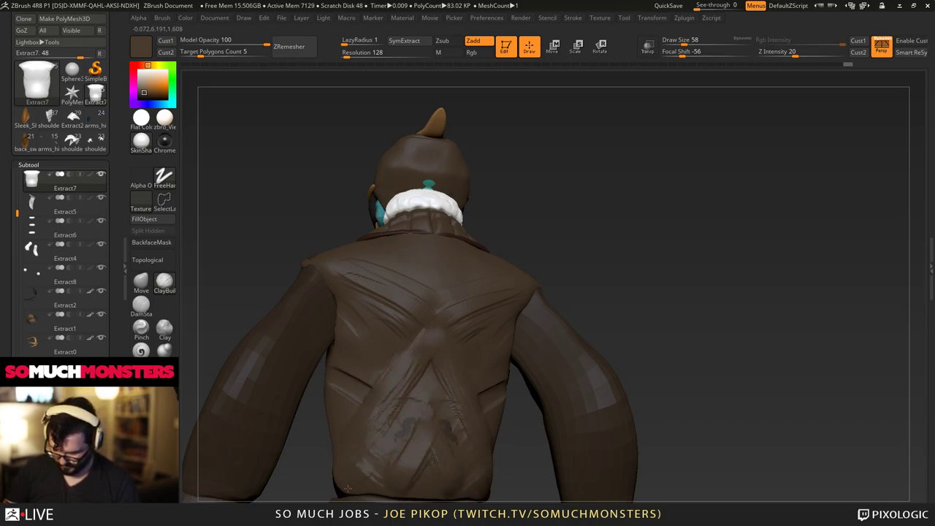
Add a fold near the back hem and smooth the lower-back folds.
right_drag(400, 445, 422, 445)
drag(400, 460, 360, 488)
shift+drag(395, 438, 422, 397)
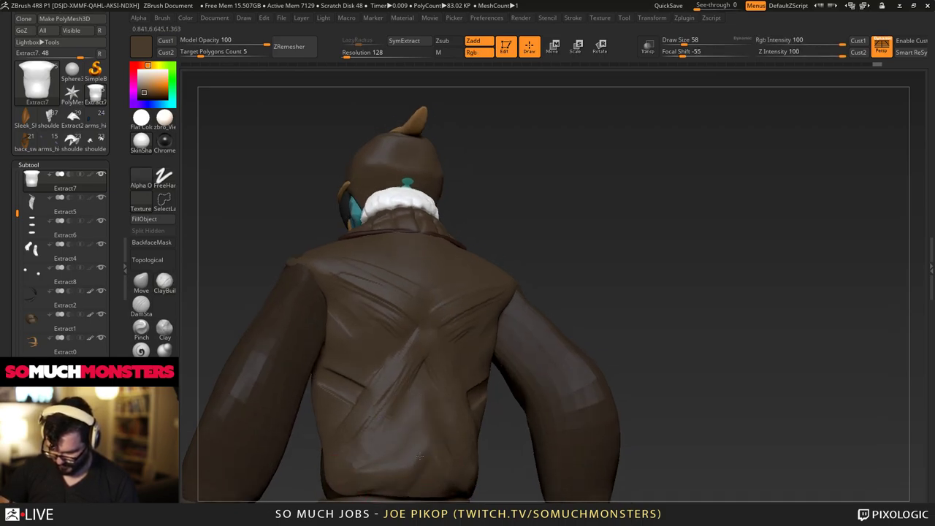
Select the jacket's front panel and mirror it across the X axis, appended as a new SubTool.
alt+right_drag(419, 457, 323, 175)
alt+right_drag(323, 175, 470, 252)
ctrl+right_drag(471, 252, 510, 479)
alt+click(449, 271)
mouse_move(472, 317)
alt+right_down()
mouse_move(544, 425)
mouse_move(467, 329)
mouse_move(407, 317)
mouse_move(436, 340)
mouse_move(495, 422)
alt+right_up()
alt+click(418, 328)
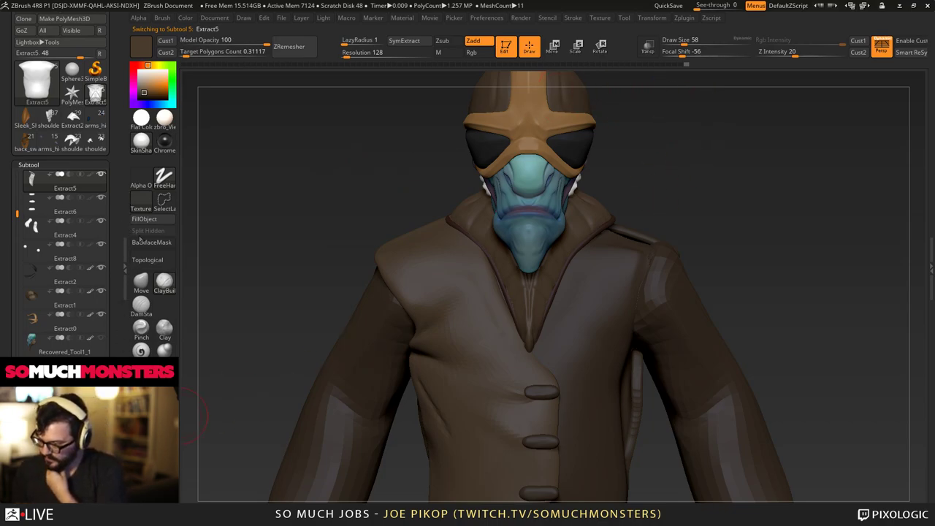
click(149, 488)
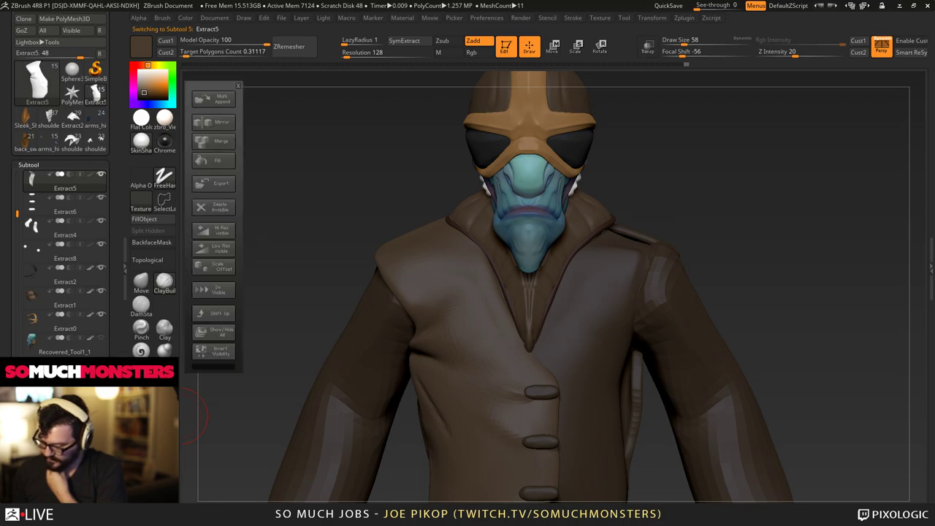
click(213, 122)
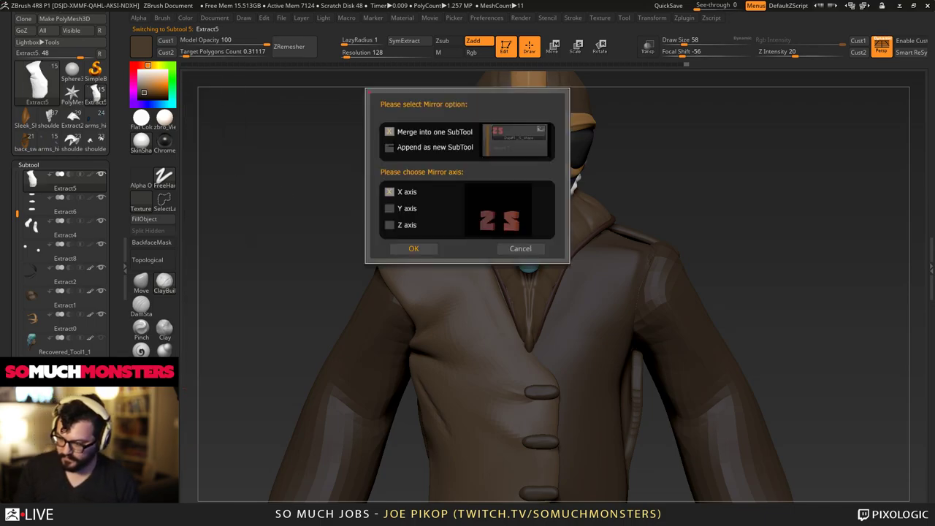
click(390, 147)
click(410, 248)
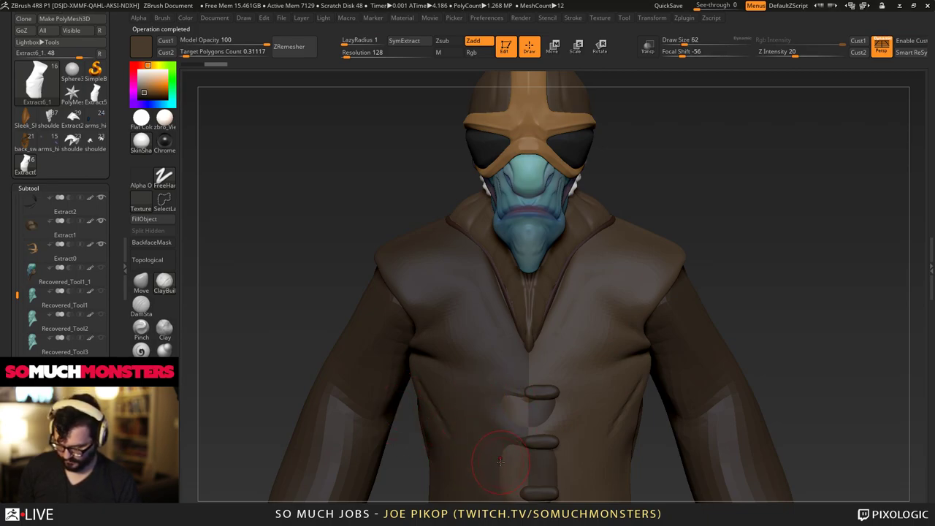
Reshape the front panel's closing edge so it overlaps along the toggles, using the Move brush at draw size 254.
alt+right_drag(496, 463, 478, 356)
click(153, 281)
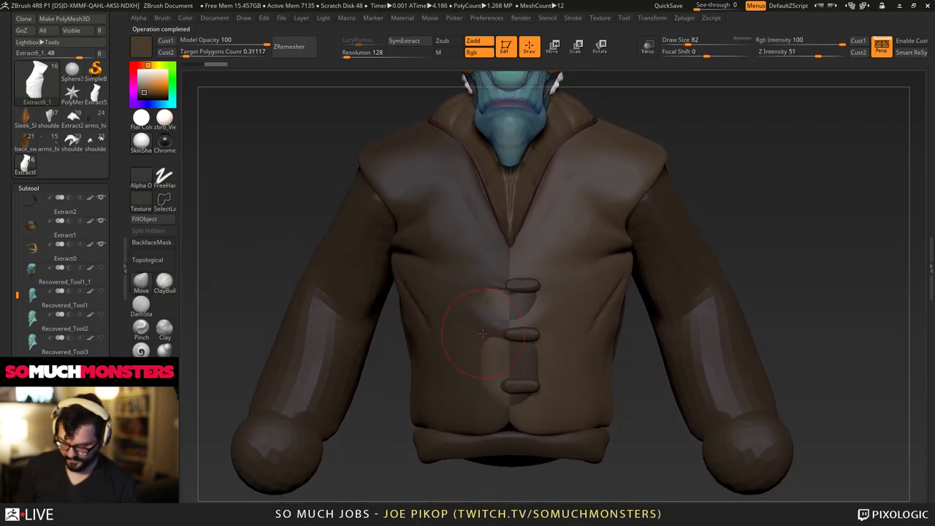
key(])
drag(491, 349, 505, 349)
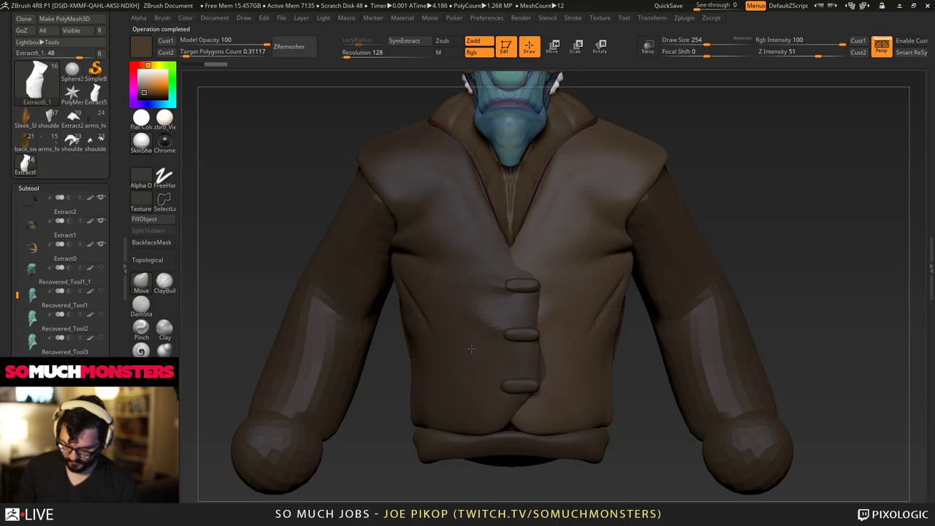
drag(486, 264, 504, 257)
right_drag(541, 322, 507, 325)
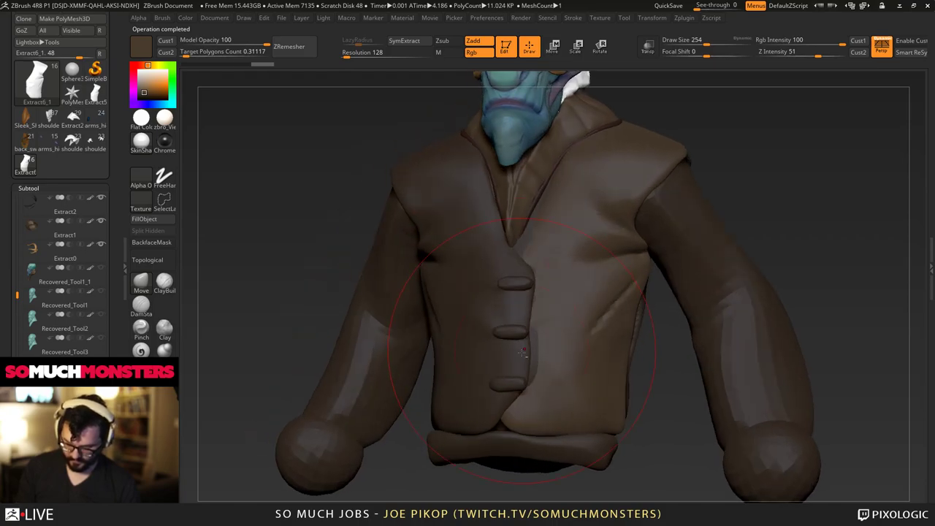
drag(520, 352, 528, 352)
right_drag(536, 339, 491, 330)
drag(529, 250, 558, 216)
Examine the jacket's mirrored front, sleeves and collar from the side and three-quarter angles.
ctrl+right_drag(527, 197, 518, 135)
mouse_move(539, 179)
right_down()
mouse_move(486, 182)
mouse_move(438, 208)
right_up()
ctrl+right_drag(439, 208, 530, 194)
ctrl+right_drag(529, 193, 542, 317)
right_drag(542, 318, 460, 293)
ctrl+right_drag(460, 292, 470, 353)
right_drag(467, 308, 497, 306)
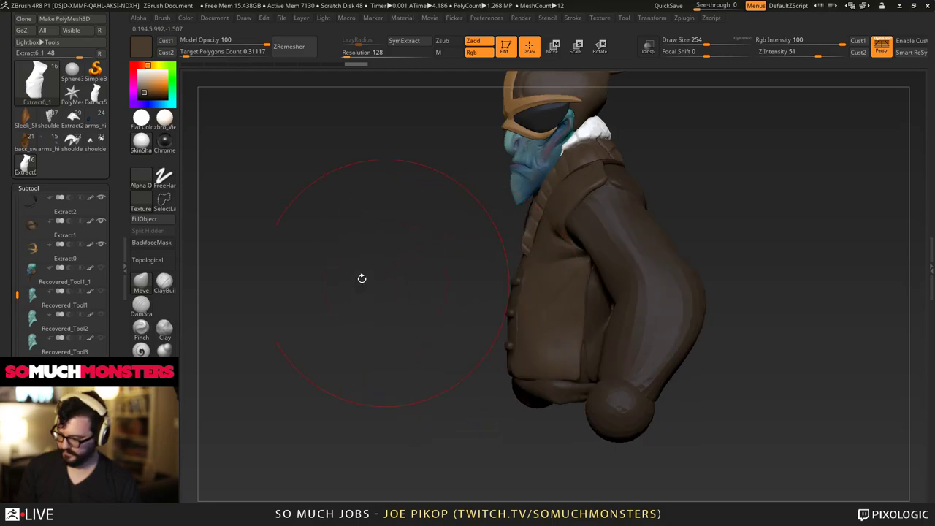
click(164, 282)
mouse_move(395, 292)
right_down()
mouse_move(494, 302)
mouse_move(488, 316)
mouse_move(490, 245)
right_up()
right_drag(489, 244, 427, 264)
drag(427, 263, 483, 320)
right_drag(483, 321, 485, 389)
right_drag(485, 388, 501, 387)
ctrl+right_drag(504, 259, 506, 323)
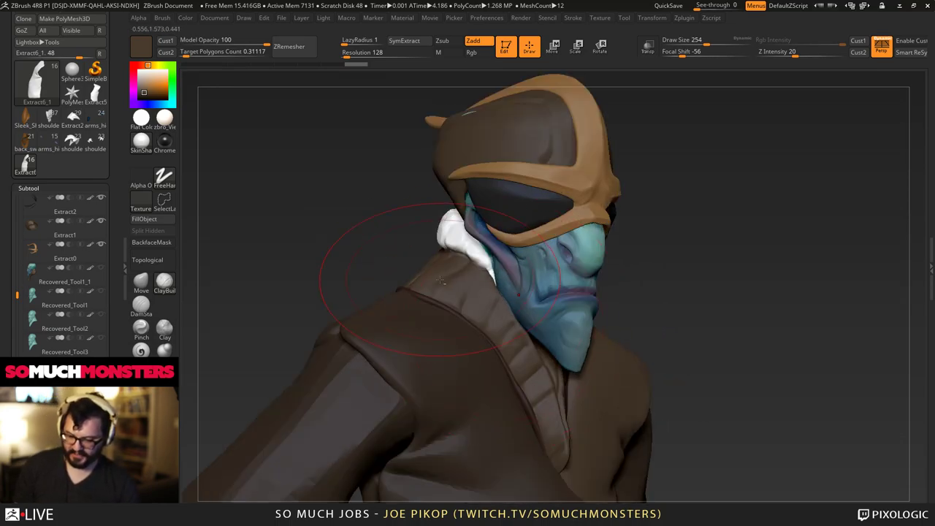
Select the fishman03 subtool and carve creases into the jacket collar with the DamStandard brush at draw size 66.
alt+click(471, 256)
right_drag(438, 282, 475, 306)
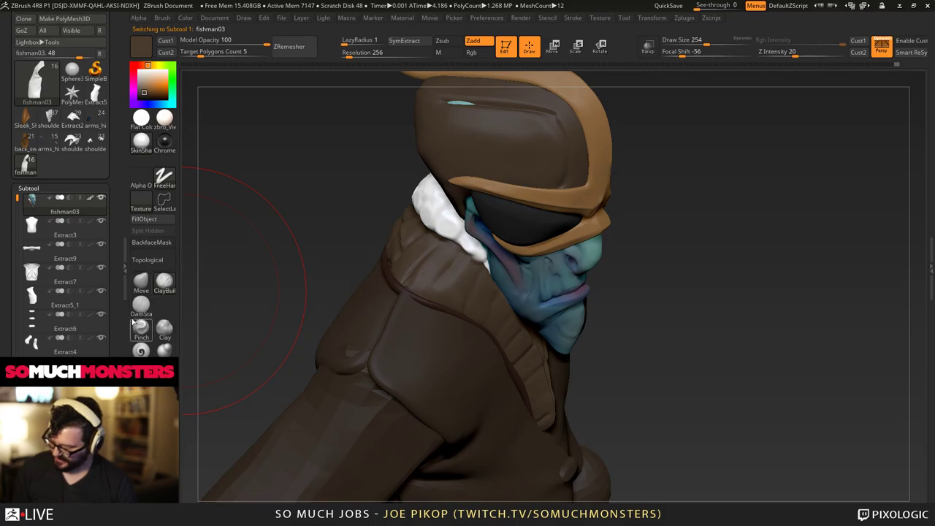
click(164, 282)
click(142, 305)
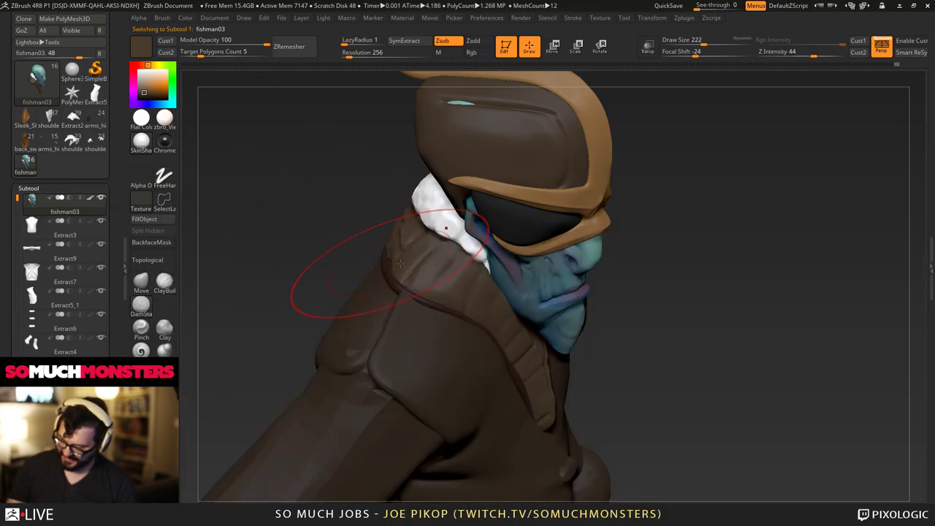
key(bracketleft)
key(bracketleft)
key(bracketleft)
key(bracketleft)
key(bracketleft)
key(bracketleft)
key(bracketleft)
key(bracketleft)
key(bracketleft)
key(bracketleft)
key(bracketleft)
key(bracketleft)
key(bracketleft)
key(bracketleft)
key(bracketleft)
key(bracketleft)
drag(457, 260, 444, 290)
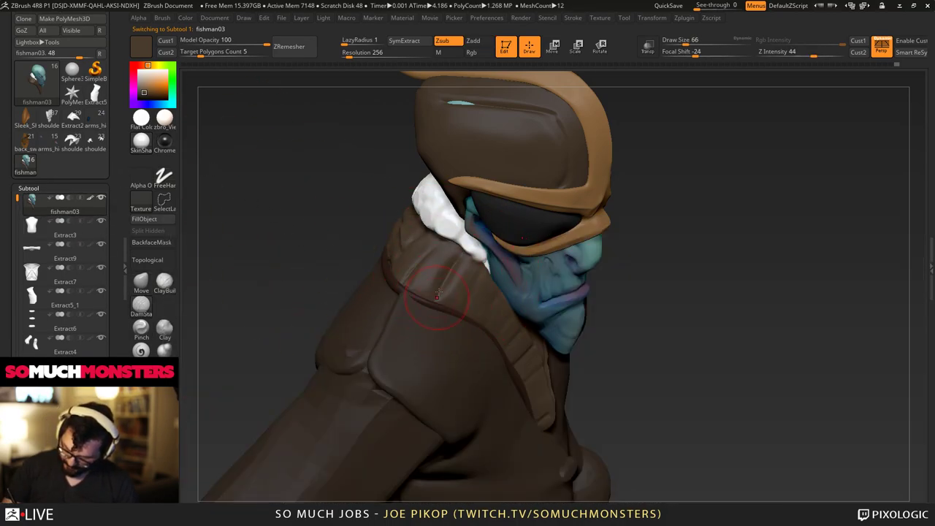
right_drag(444, 290, 464, 287)
drag(439, 237, 404, 285)
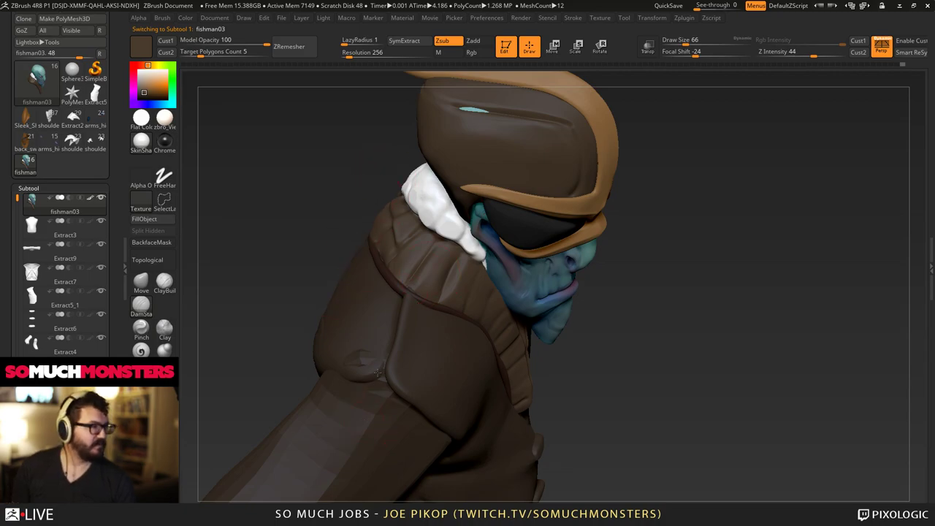
right_drag(378, 373, 329, 309)
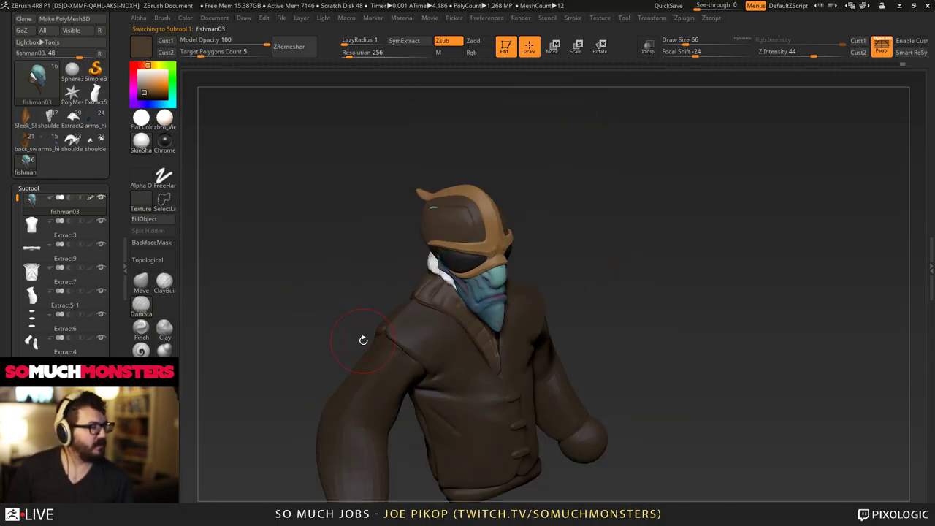
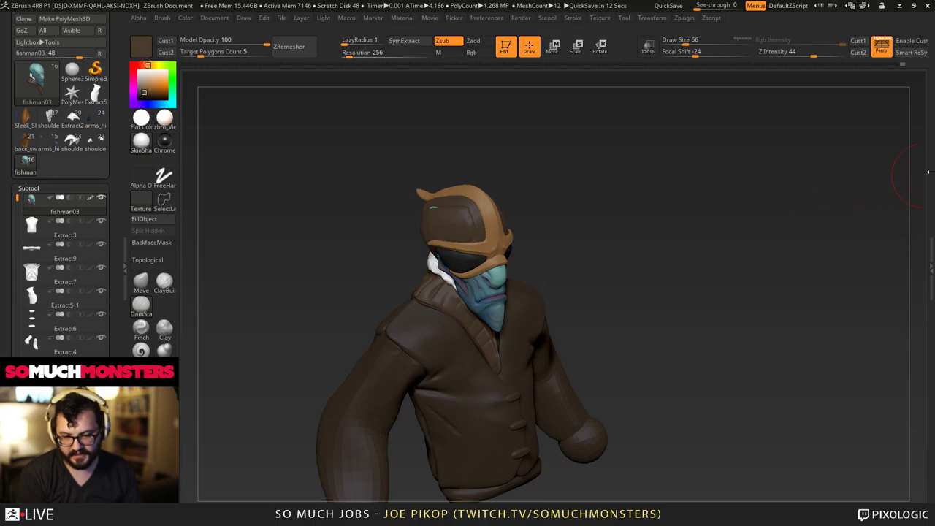
Select the dark goggle lenses and refine the planes of the lens surface with strokes at draw sizes 70 to 78.
drag(667, 237, 485, 269)
alt+click(482, 267)
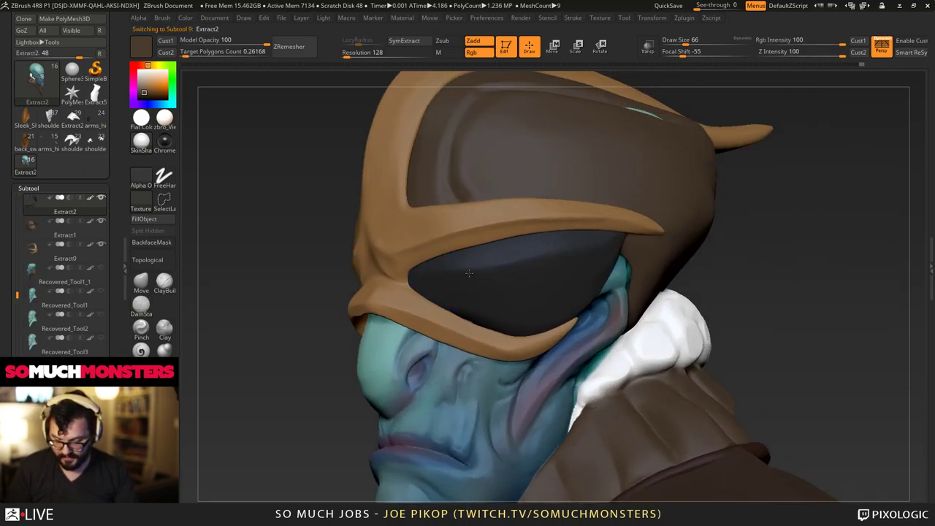
drag(594, 246, 572, 278)
right_drag(599, 259, 551, 277)
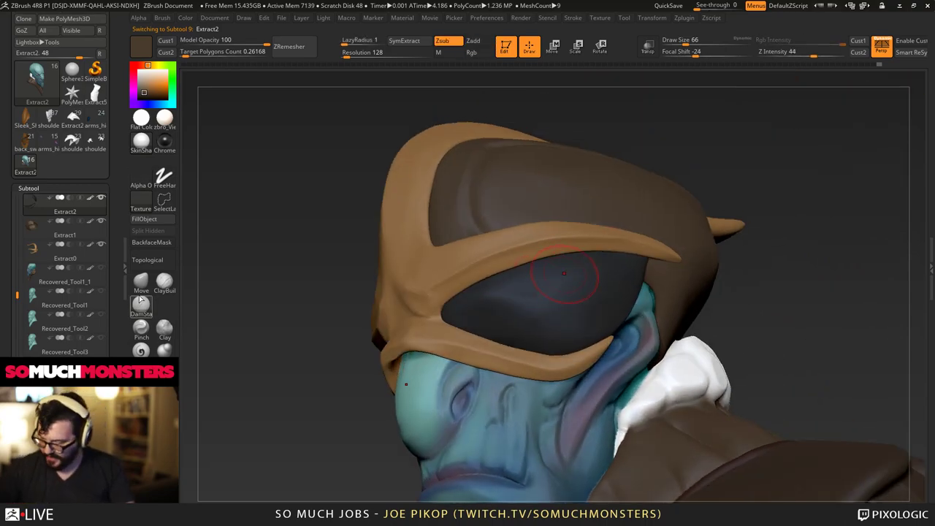
key(1)
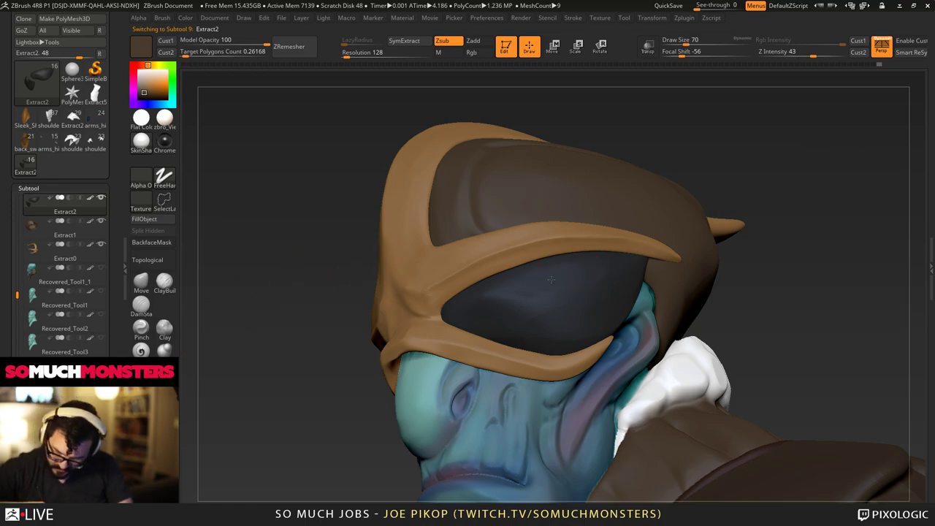
mouse_move(504, 291)
mouse_down()
mouse_move(483, 295)
mouse_move(549, 301)
mouse_move(521, 304)
mouse_up()
mouse_move(590, 288)
right_down()
mouse_move(553, 296)
mouse_move(546, 274)
right_up()
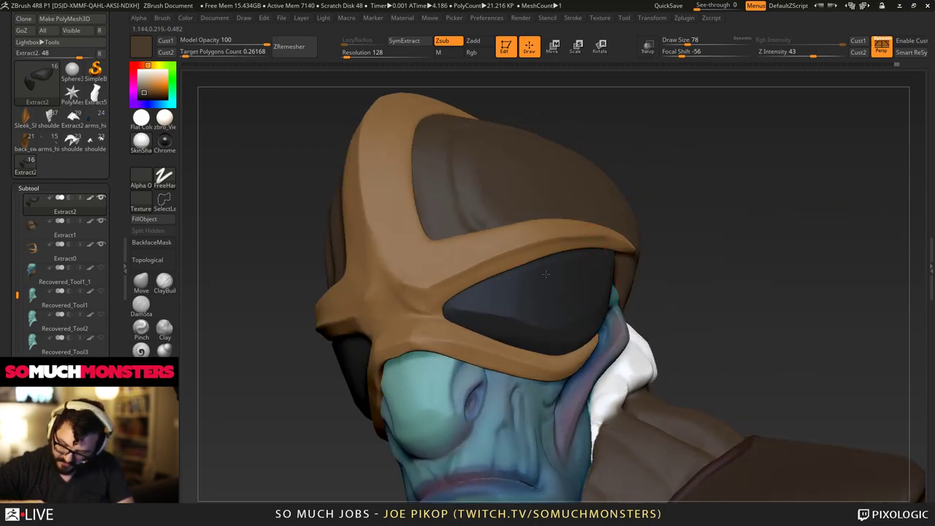
drag(577, 274, 539, 292)
right_drag(580, 286, 563, 287)
drag(563, 288, 573, 278)
mouse_move(577, 271)
right_down()
mouse_move(551, 267)
mouse_move(494, 295)
mouse_move(505, 302)
right_up()
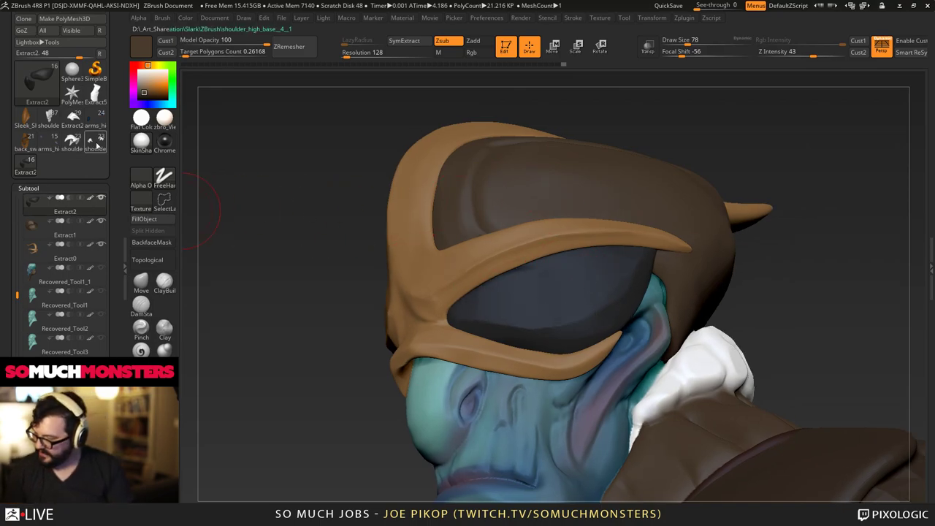
Load the shoulder_high_base__4__1 tool and examine the armored monster's shoulder scales, chest and head plates.
click(95, 141)
right_drag(453, 344, 371, 319)
drag(321, 341, 281, 330)
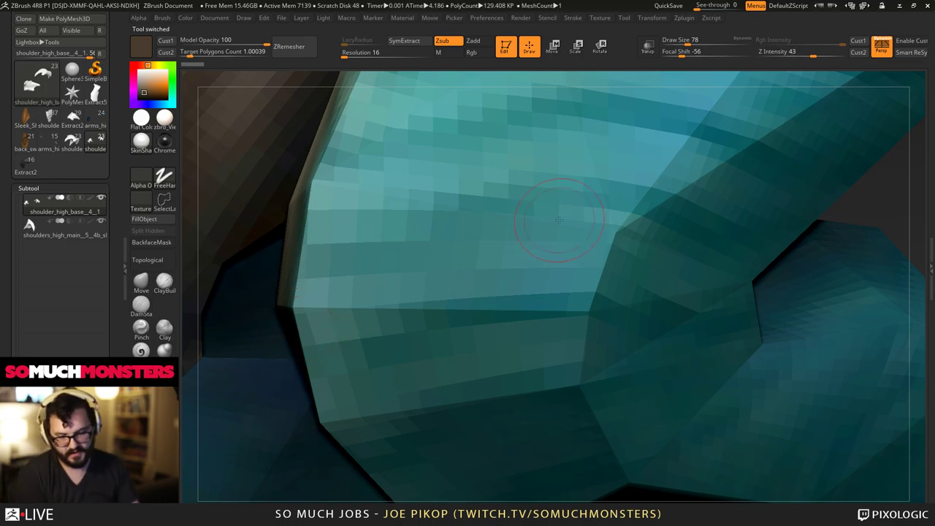
key(f)
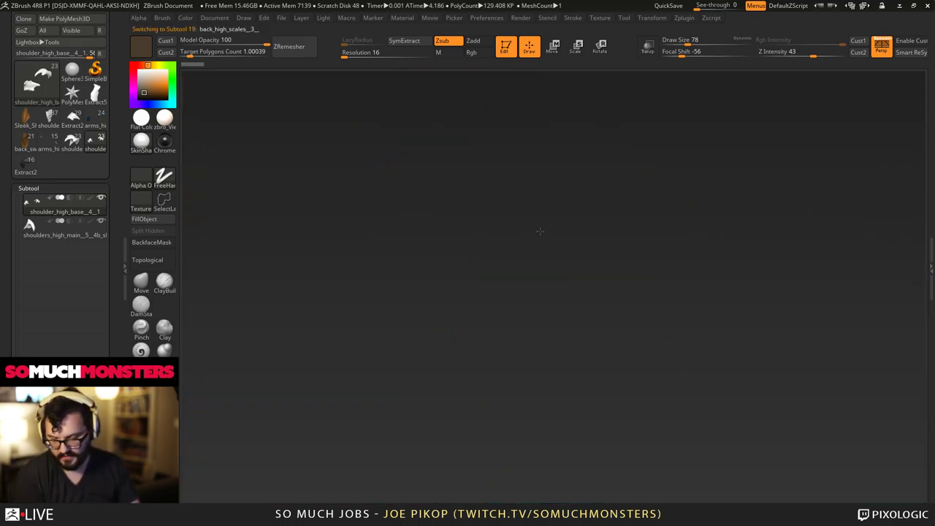
drag(564, 205, 642, 210)
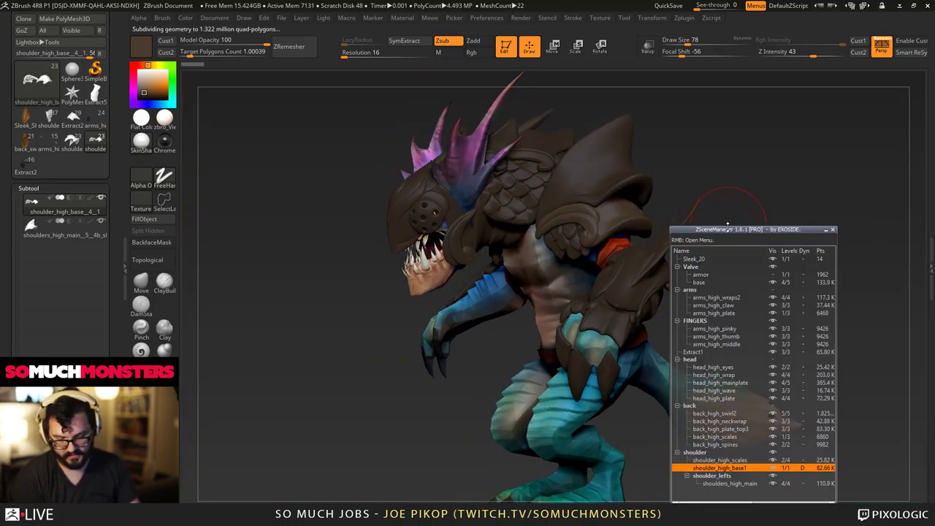
drag(723, 230, 821, 123)
right_drag(394, 205, 518, 292)
alt+right_drag(585, 245, 447, 229)
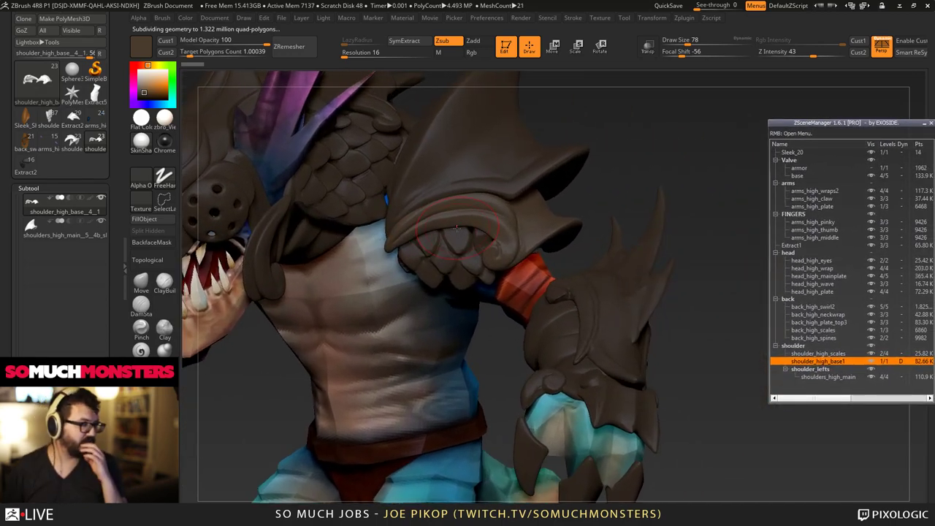
mouse_move(392, 317)
right_down()
mouse_move(292, 314)
mouse_move(301, 252)
mouse_move(475, 343)
mouse_move(482, 401)
mouse_move(486, 369)
mouse_move(463, 349)
mouse_move(523, 341)
right_up()
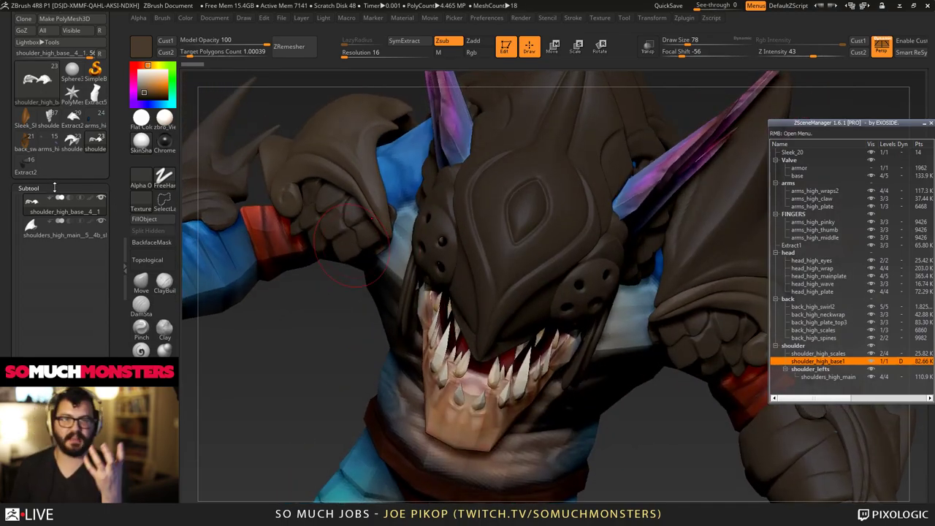
Switch to the shoulder_scale_high tool and examine its armor on the monster.
click(30, 124)
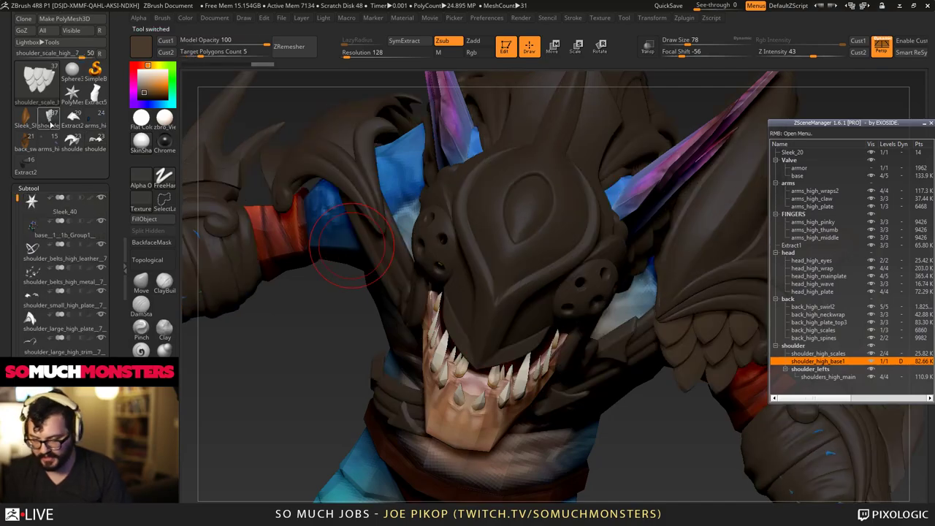
right_drag(384, 275, 326, 272)
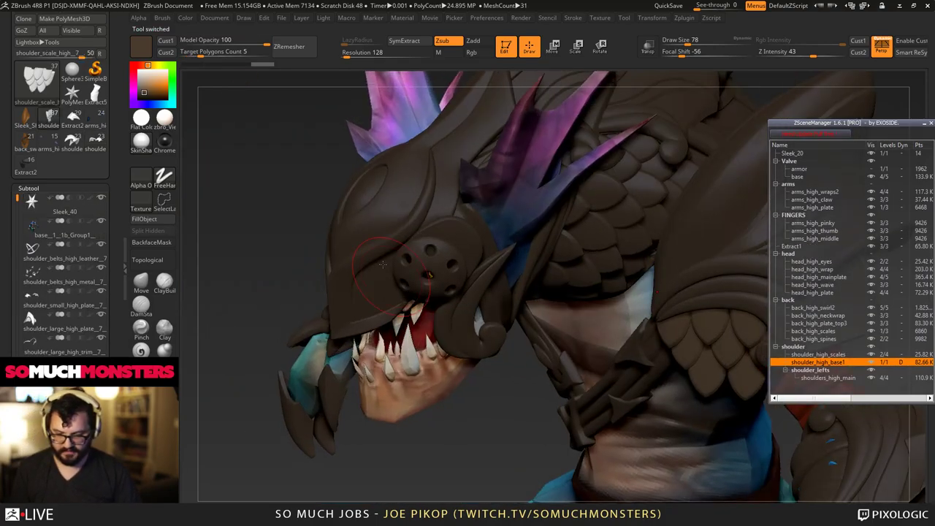
mouse_move(422, 328)
ctrl+right_down()
mouse_move(413, 278)
mouse_move(374, 263)
mouse_move(399, 359)
mouse_move(420, 354)
mouse_move(416, 315)
ctrl+right_up()
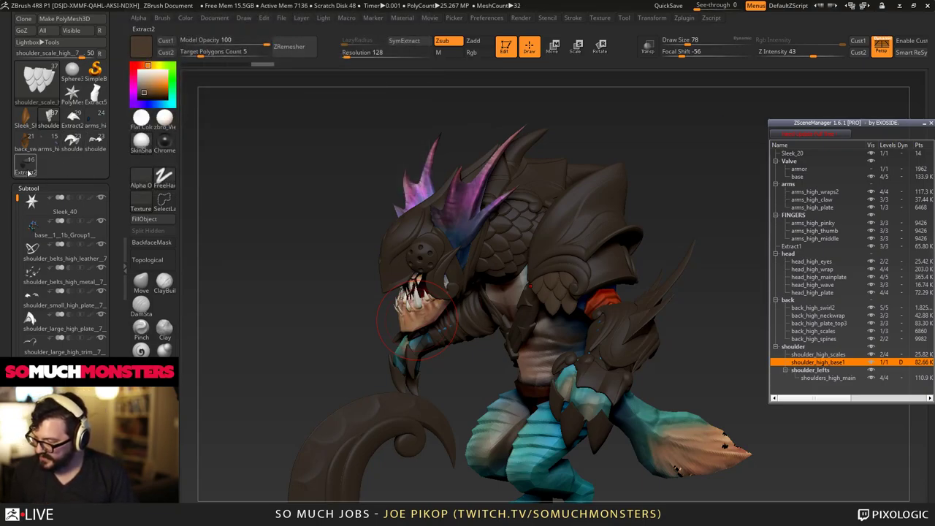
Return to the shoulder_high_base__4__1 tool, select the base__1__ body subtool and isolate it from the armor pieces.
mouse_move(31, 172)
click(95, 143)
drag(363, 339, 448, 342)
drag(17, 235, 17, 192)
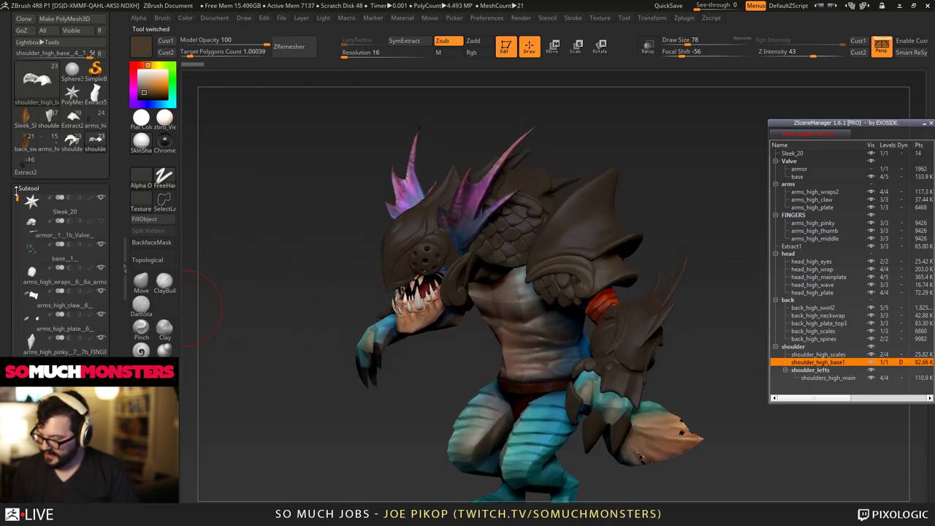
click(31, 252)
click(101, 245)
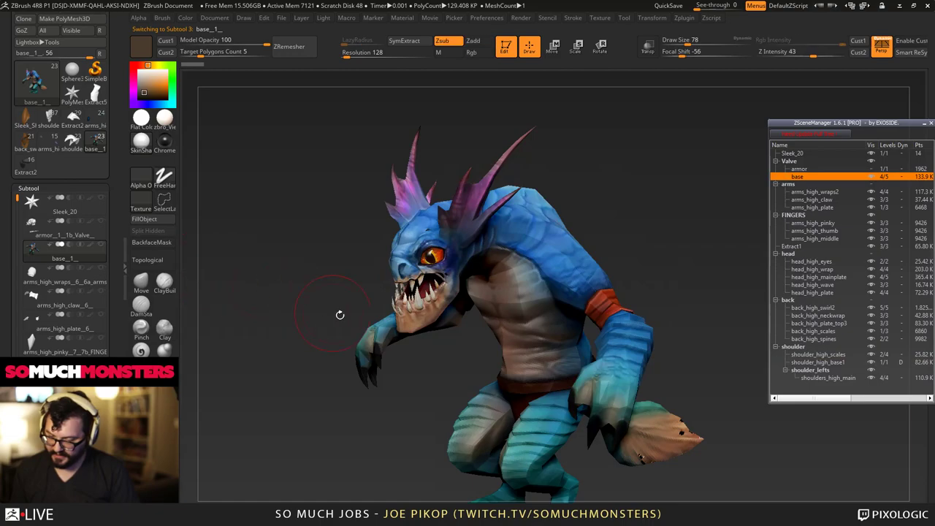
Extract separate armor shells from masked areas of the monster's base body and inspect them from several angles.
drag(340, 315, 369, 208)
click(397, 41)
drag(326, 292, 392, 312)
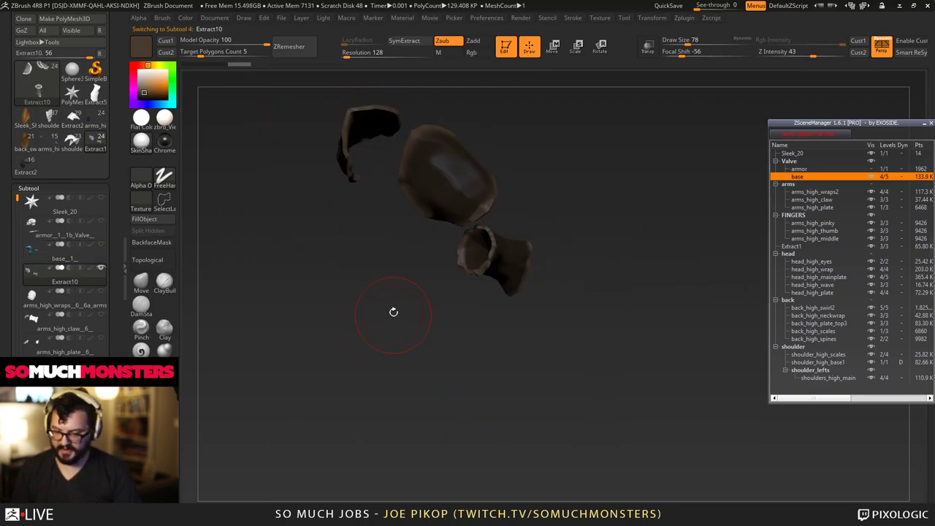
drag(377, 217, 457, 351)
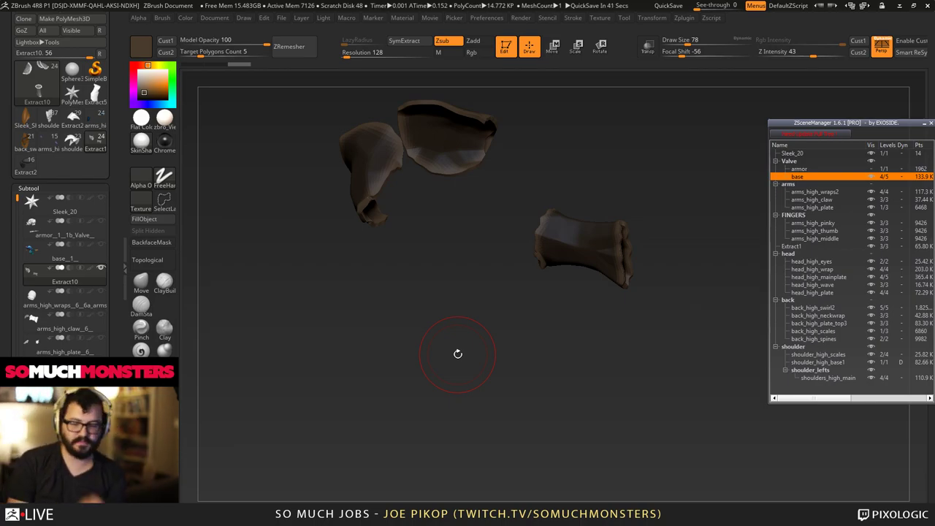
drag(457, 353, 354, 220)
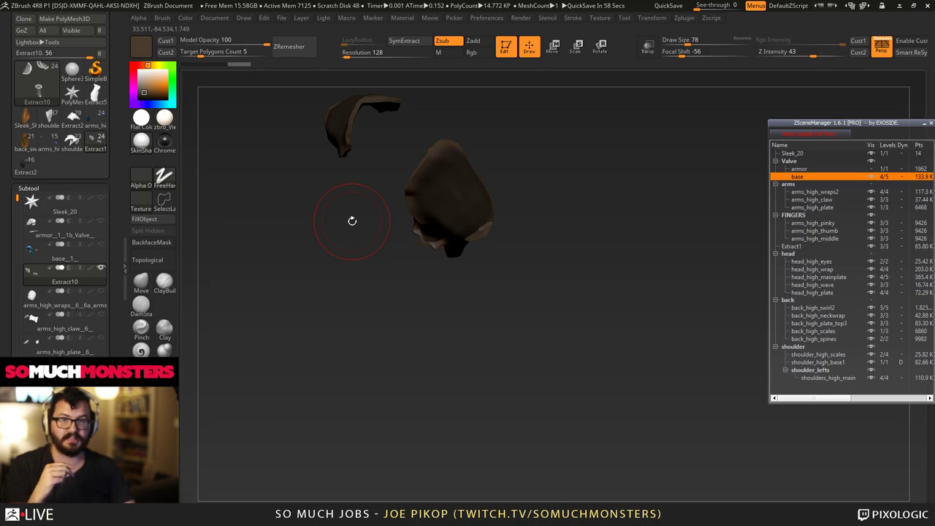
Switch back to the shoulder_scale_high tool and frame the shoulder scales for a closer look.
click(98, 151)
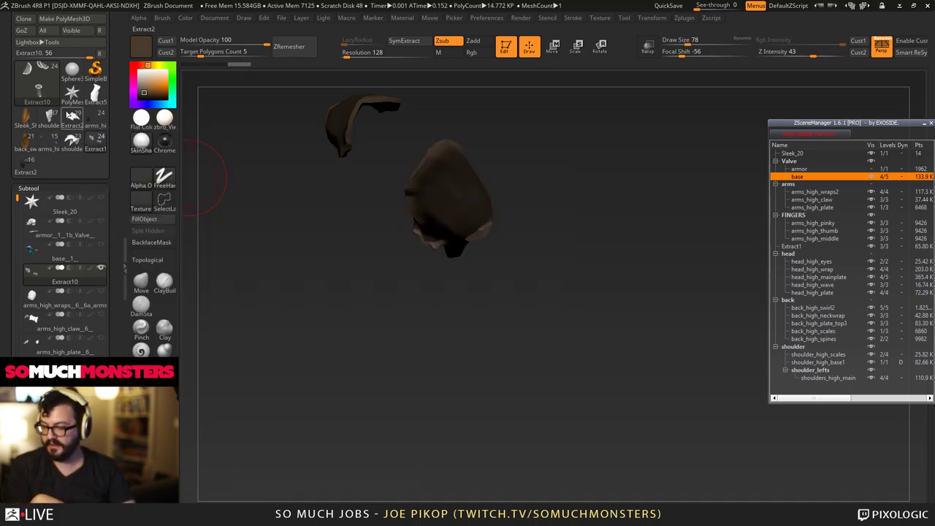
click(54, 121)
drag(595, 192, 381, 177)
key(f)
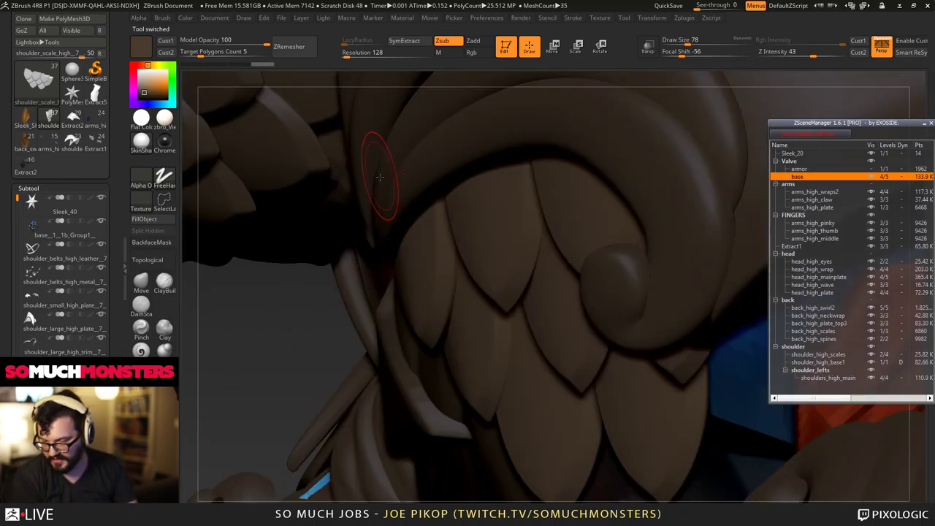
Frame the whole armored monster and turn it to a three-quarter front view to inspect it.
key(f)
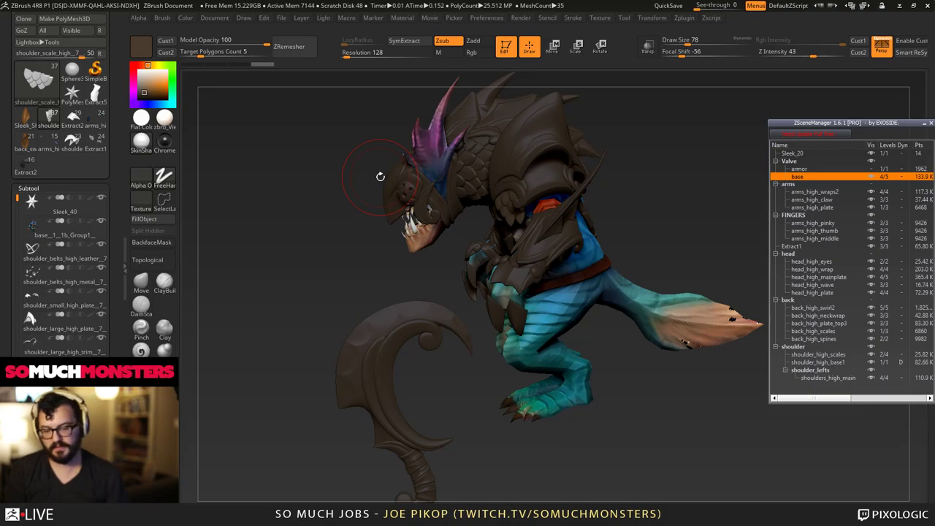
drag(375, 173, 364, 279)
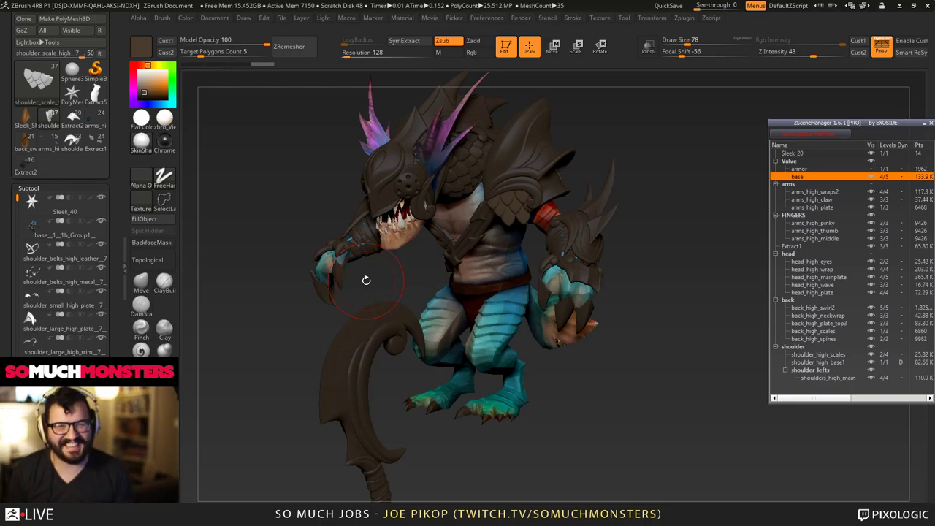
scroll(22, 43, up, 2)
Load the cloud15.ZTL tool from the ZTL folder of the Cloud project under TwitchProjects.
click(29, 33)
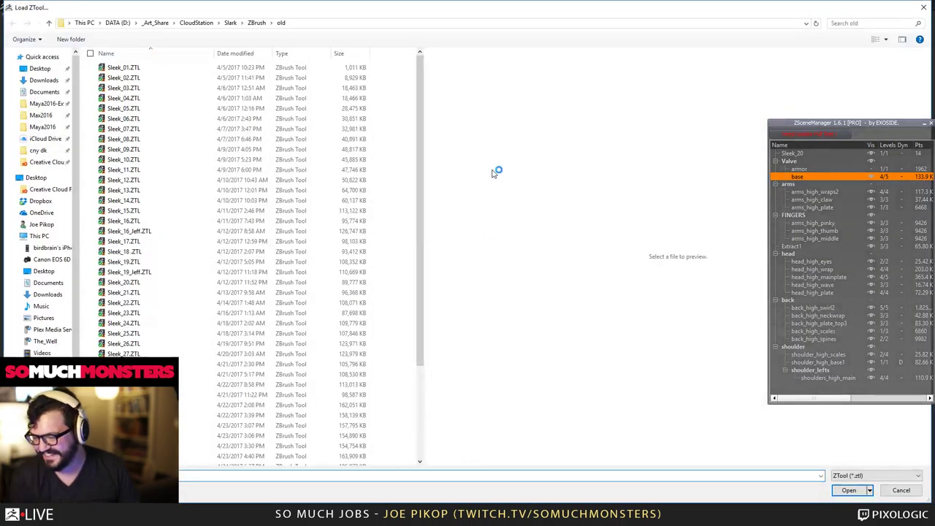
double_click(497, 148)
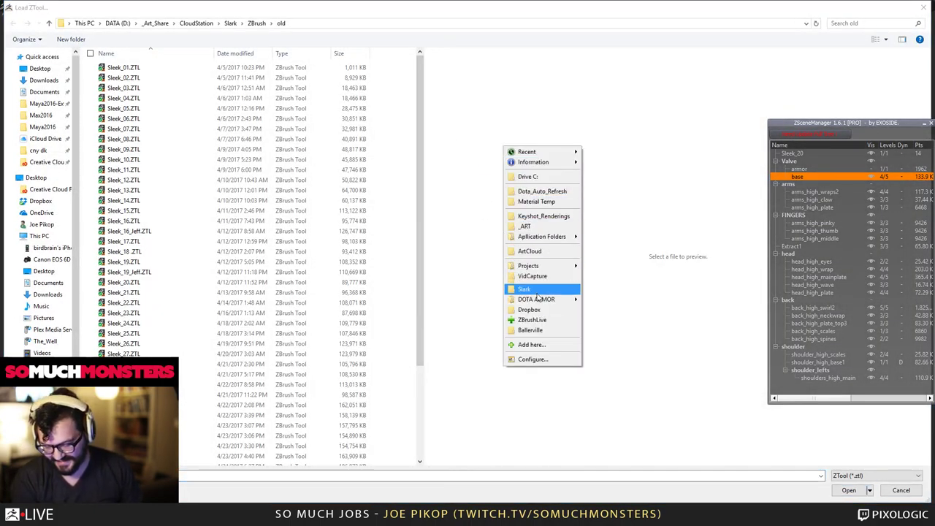
mouse_move(530, 266)
click(485, 286)
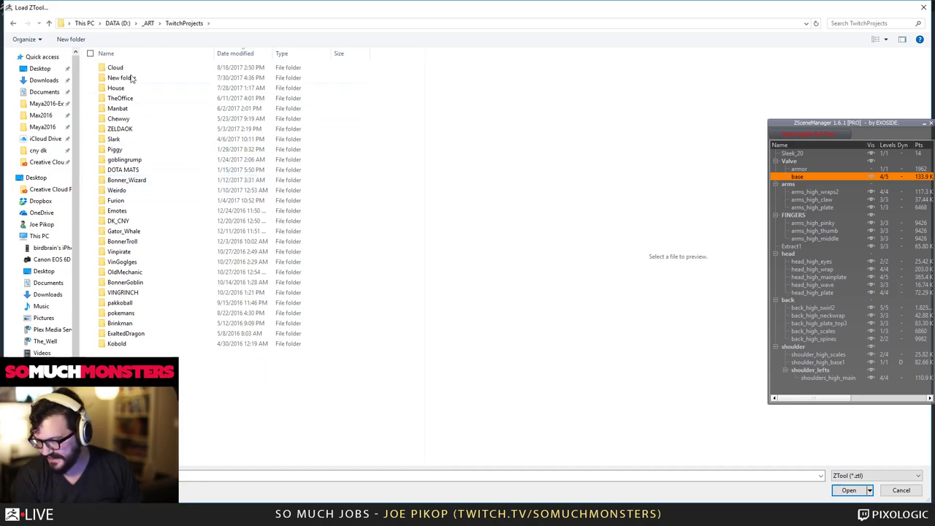
double_click(119, 68)
double_click(134, 89)
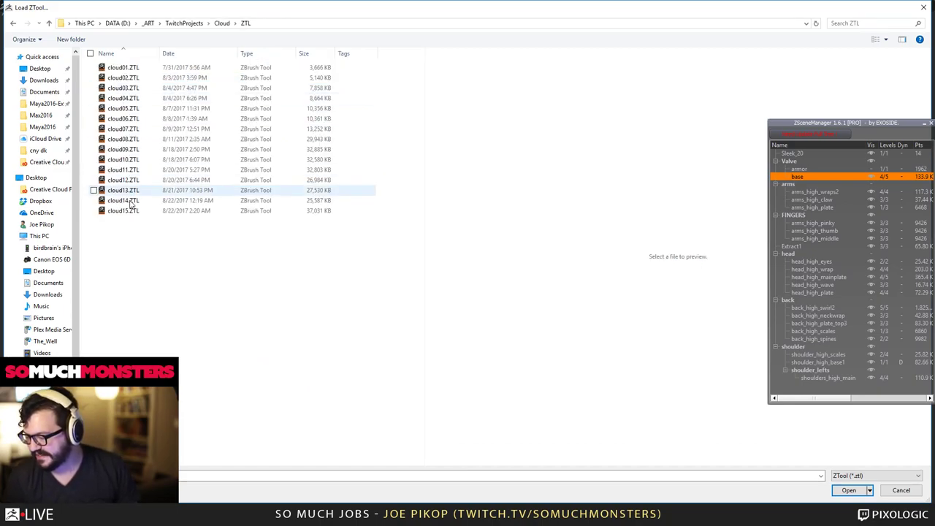
double_click(128, 210)
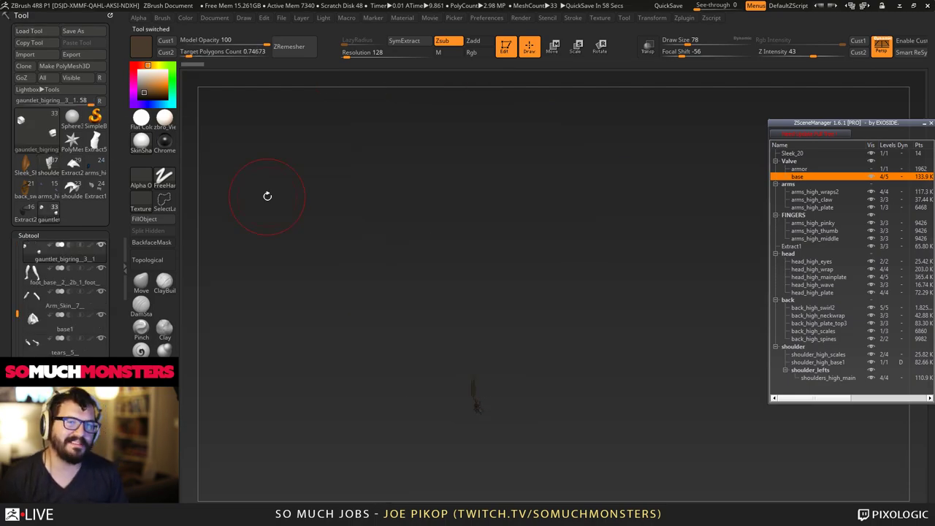
Frame the loaded spiky-haired character and rotate it to a three-quarter view.
right_drag(444, 338, 516, 242)
key(f)
key(f)
mouse_move(346, 257)
mouse_down()
mouse_move(371, 255)
mouse_move(399, 236)
mouse_move(420, 266)
mouse_up()
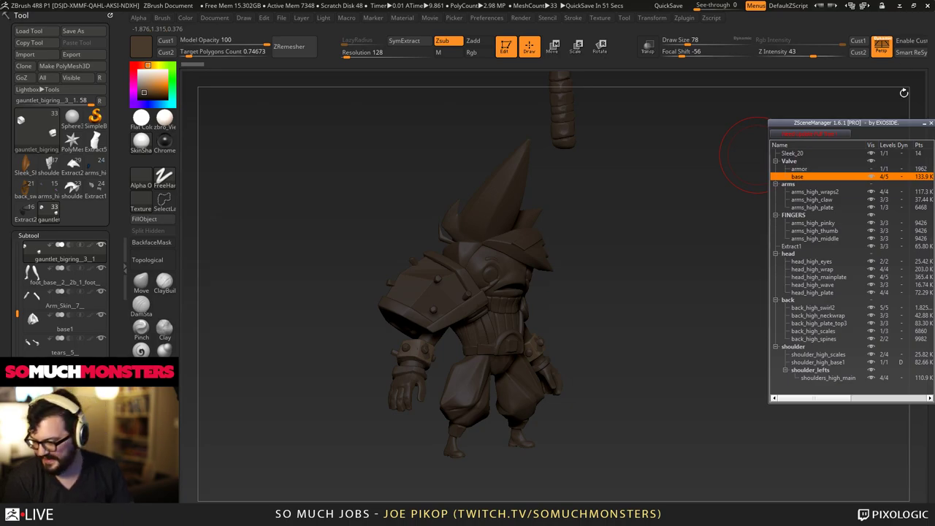
Turn on polypaint display for all of the spiky-haired character's subtools and view the colored model.
click(90, 245)
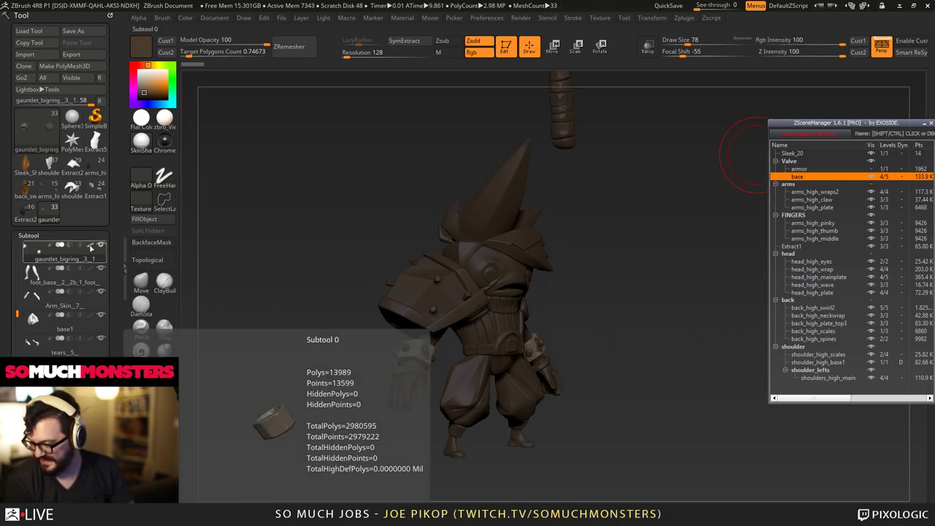
shift+click(90, 245)
drag(314, 259, 308, 259)
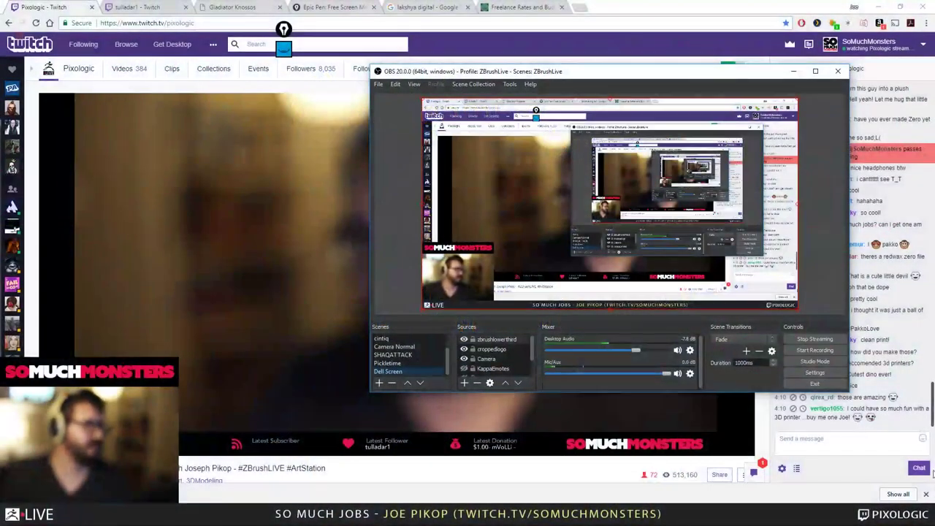
In OBS, hide the KappaEmotes source in another scene and return the stream to the Dell Screen scene.
scroll(410, 345, up, 1)
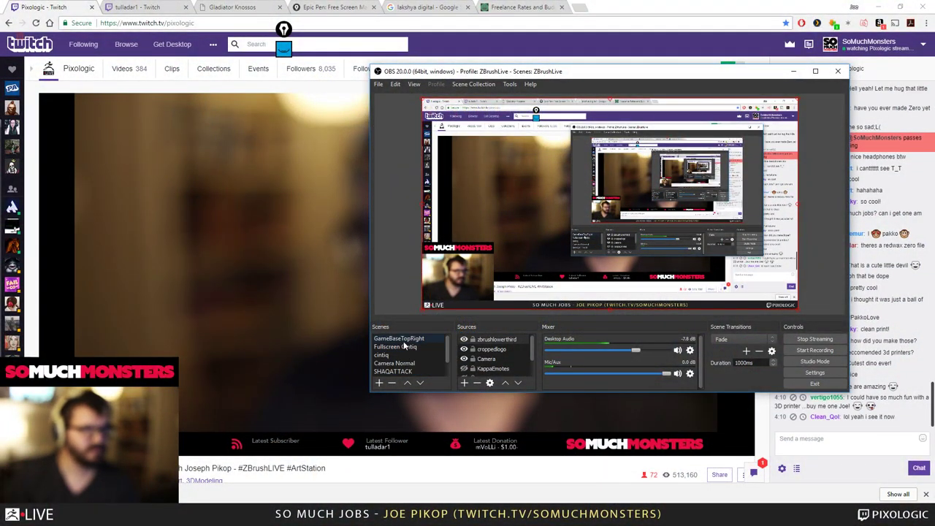
click(405, 341)
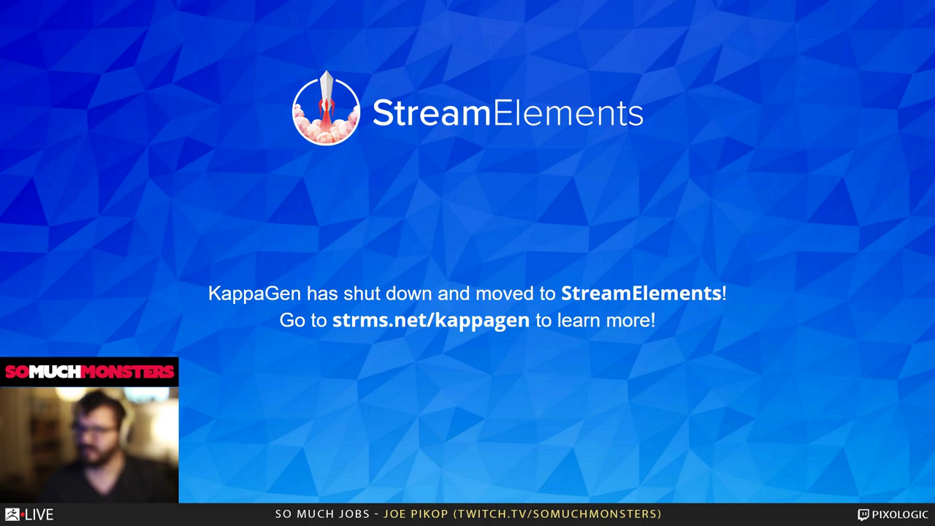
click(463, 358)
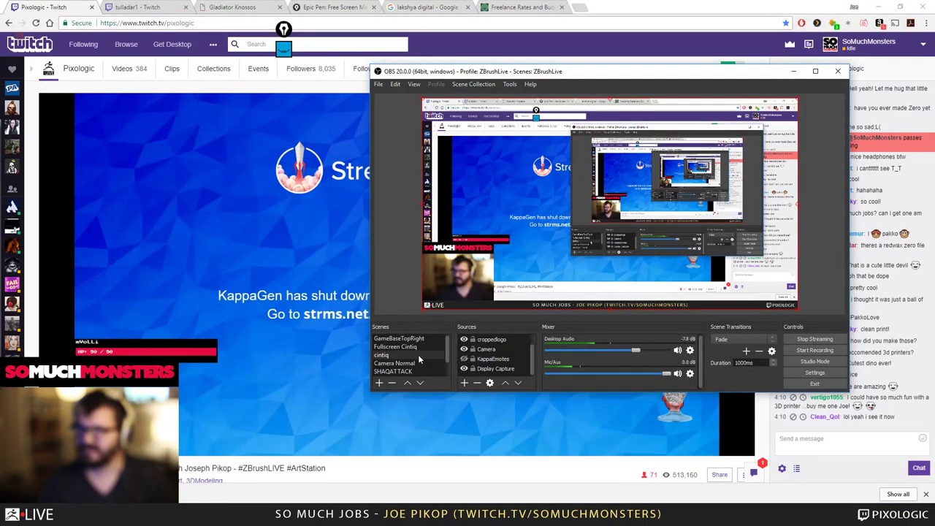
scroll(419, 354, down, 1)
click(405, 371)
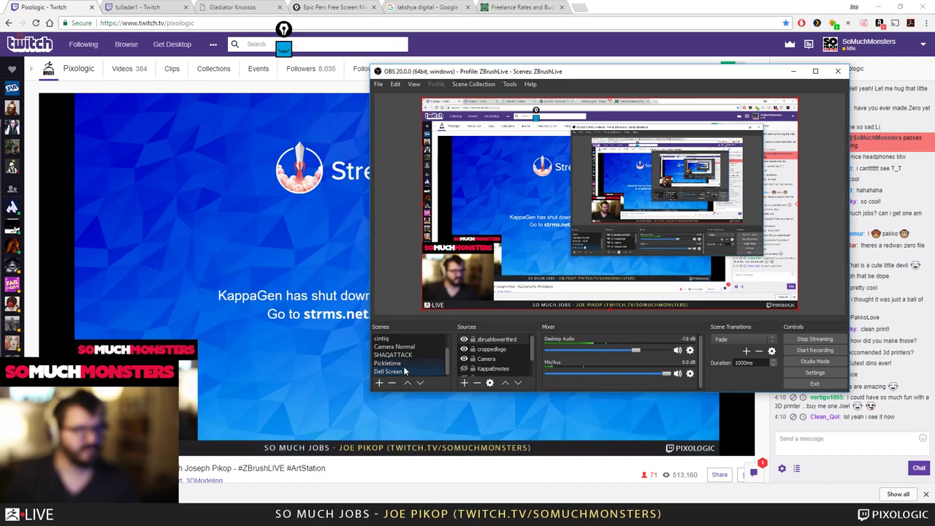
Maximize the OBS window and bring up the overview of open windows to change applications.
double_click(504, 75)
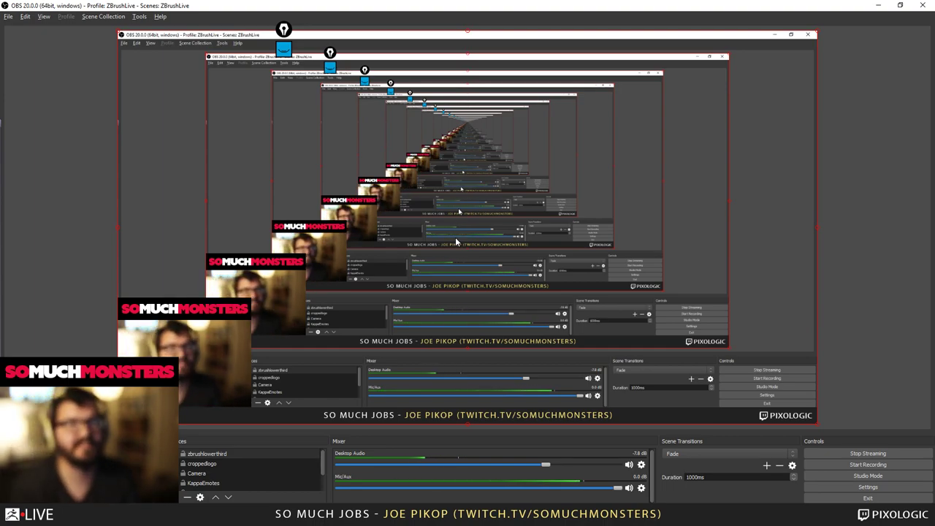
key(alt+Tab)
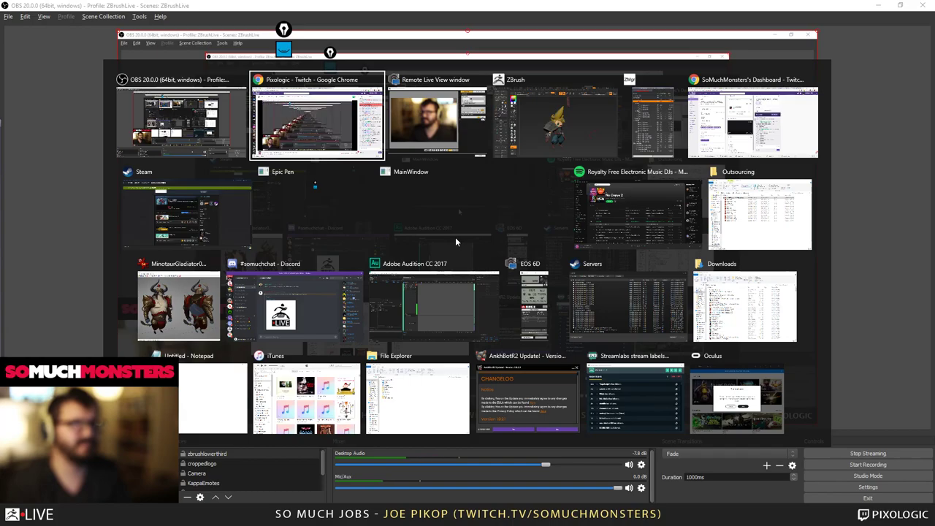
key(alt+Tab)
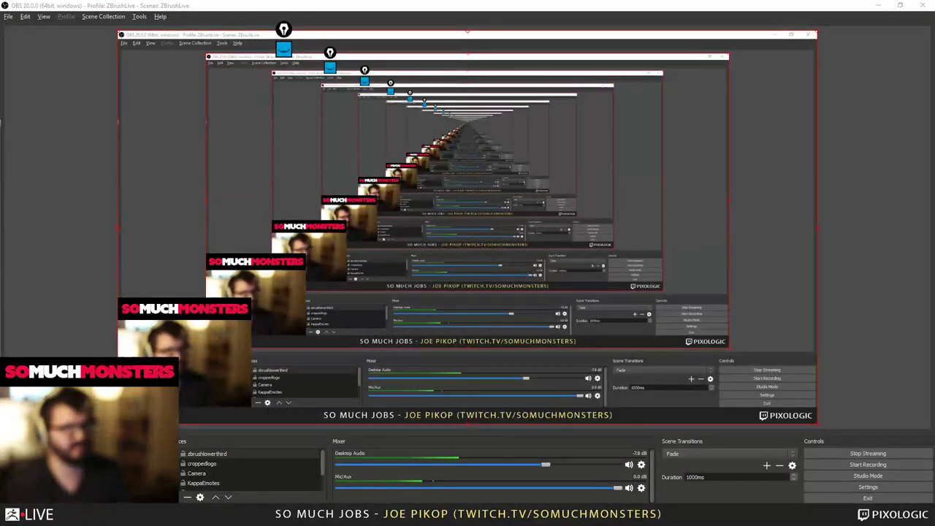